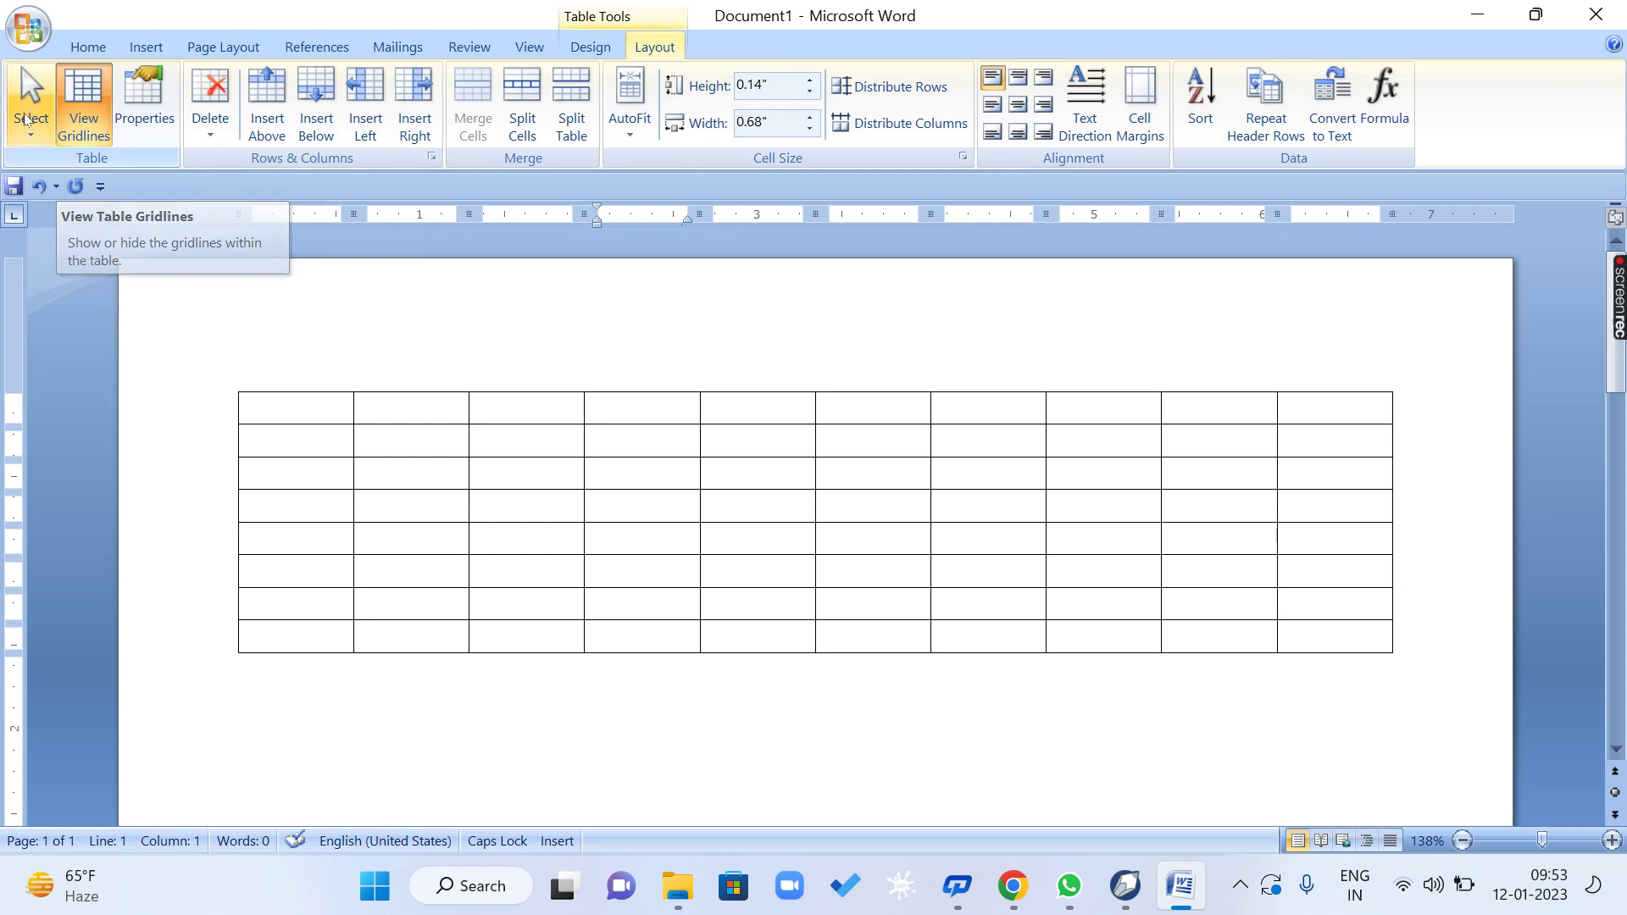
Fill the first four cells of the table's first row with sample first names, one name per cell.
click(213, 146)
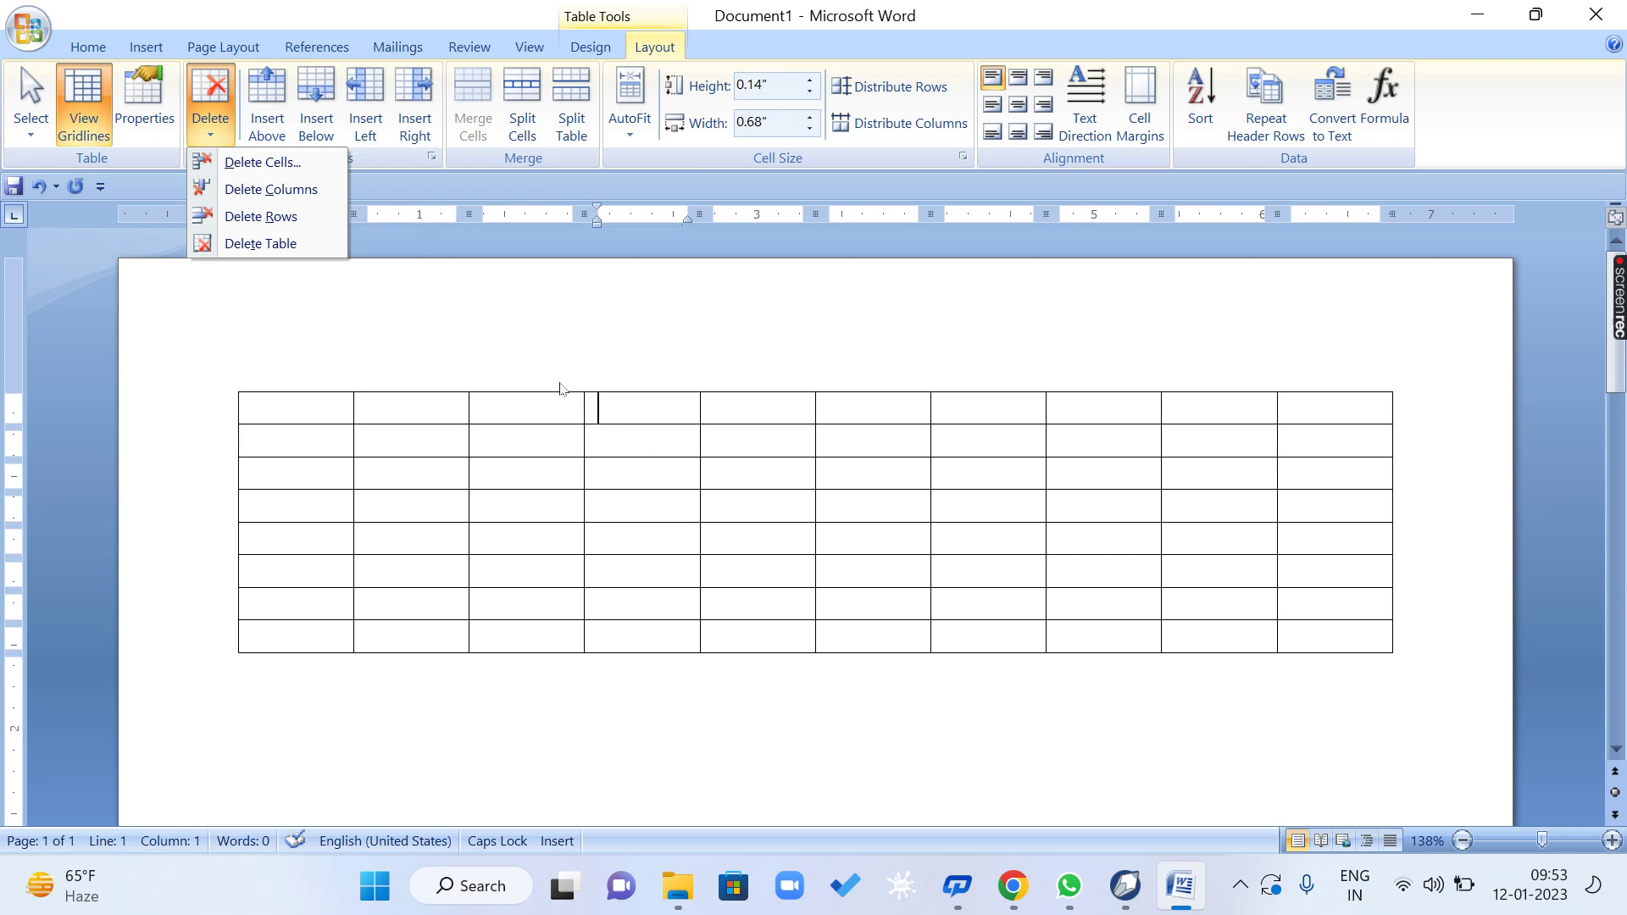
click(297, 418)
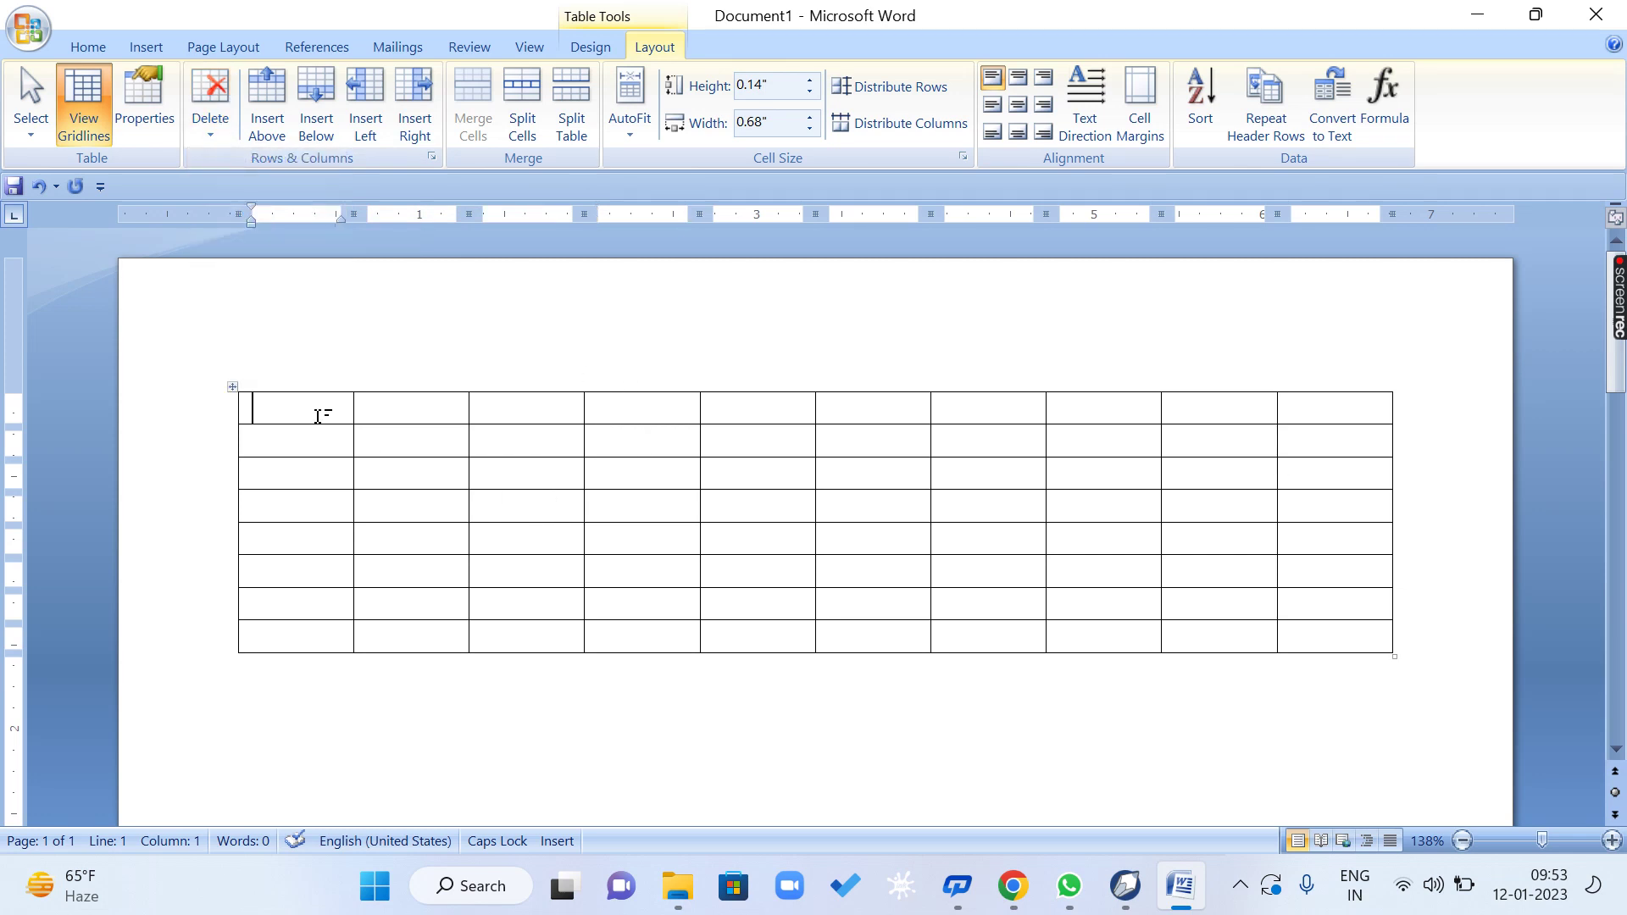
text(ARAV)
key(Tab)
text(BA)
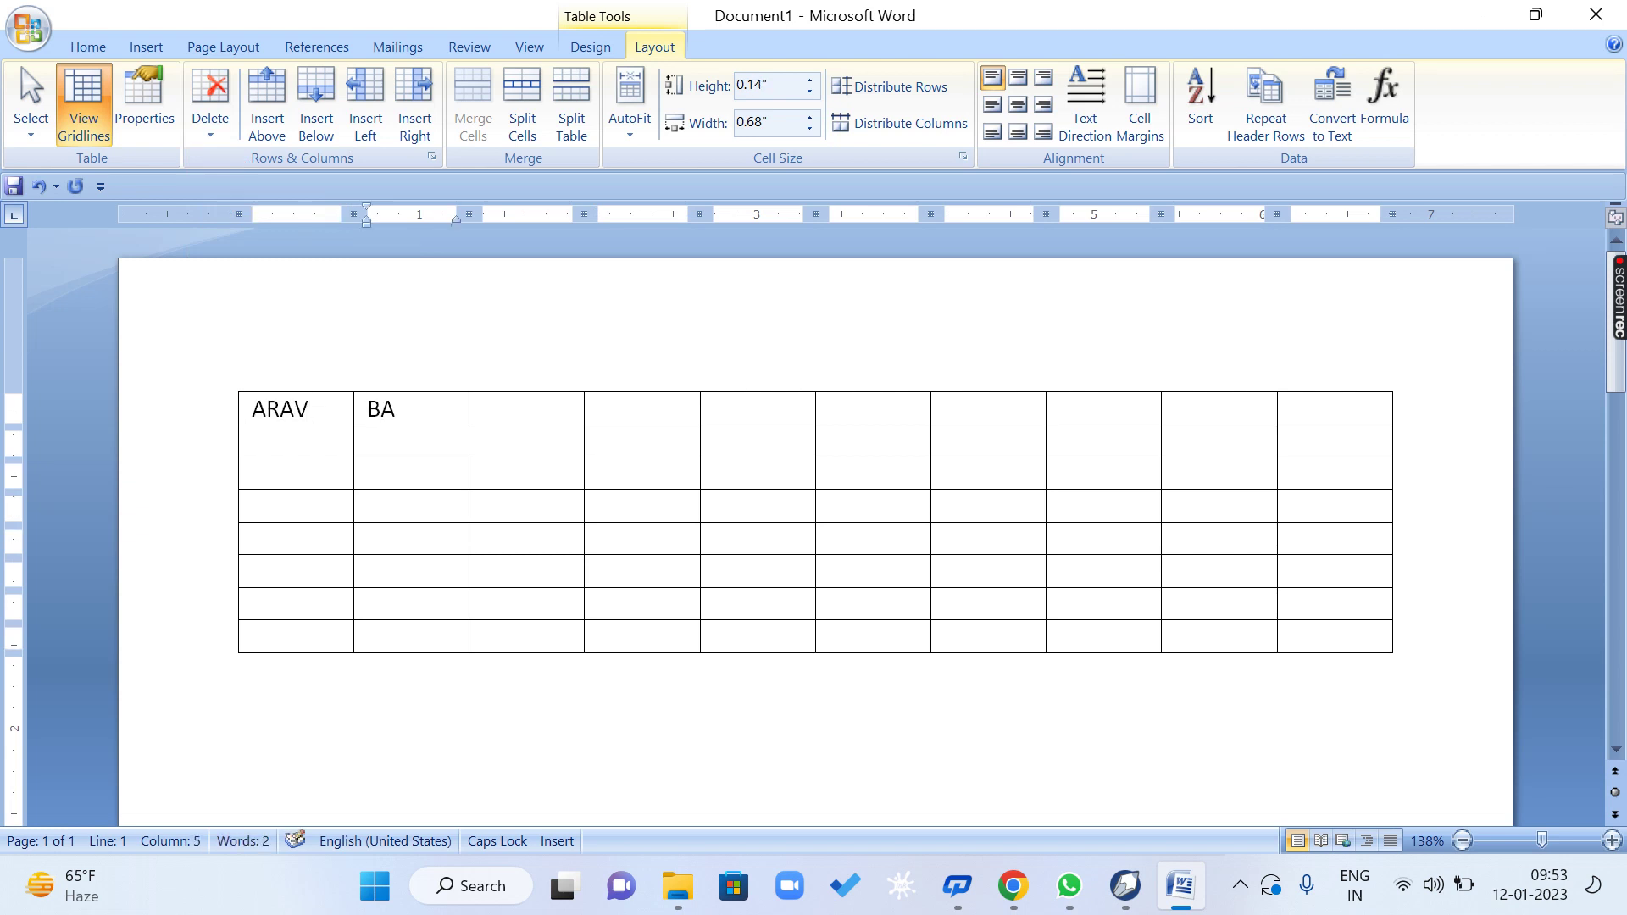
key(BackSpace)
text(HARTI)
key(Tab)
text(RANI)
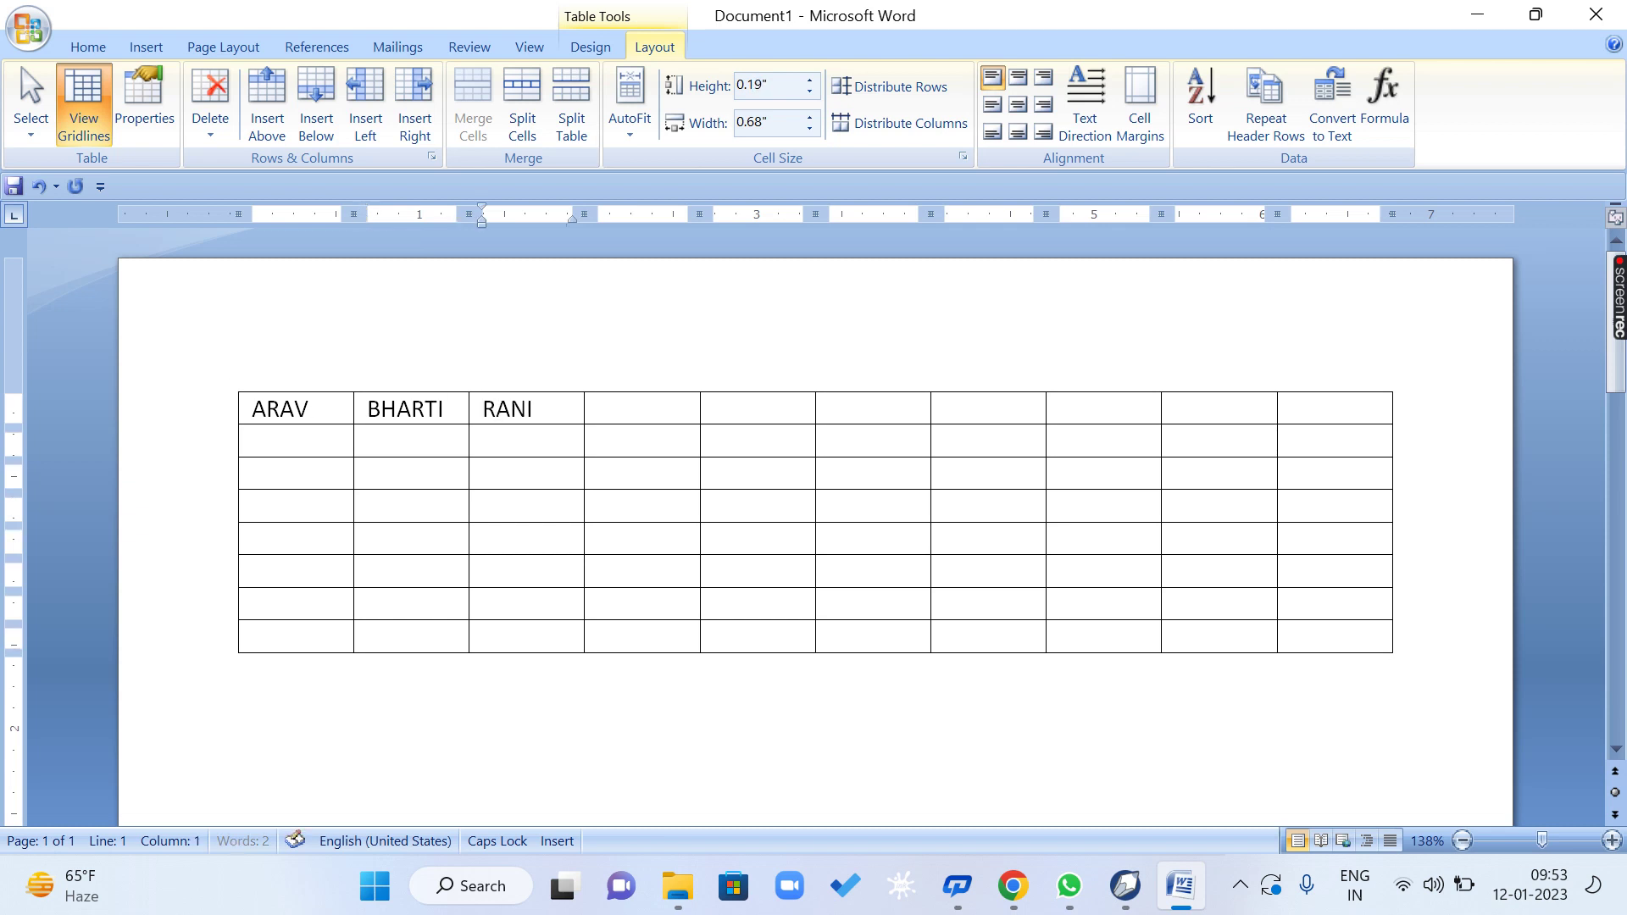
key(Tab)
text(DIVYA)
Enter sample first names in the first four cells of the table's second row.
key(Down)
key(Left)
key(Left)
key(Left)
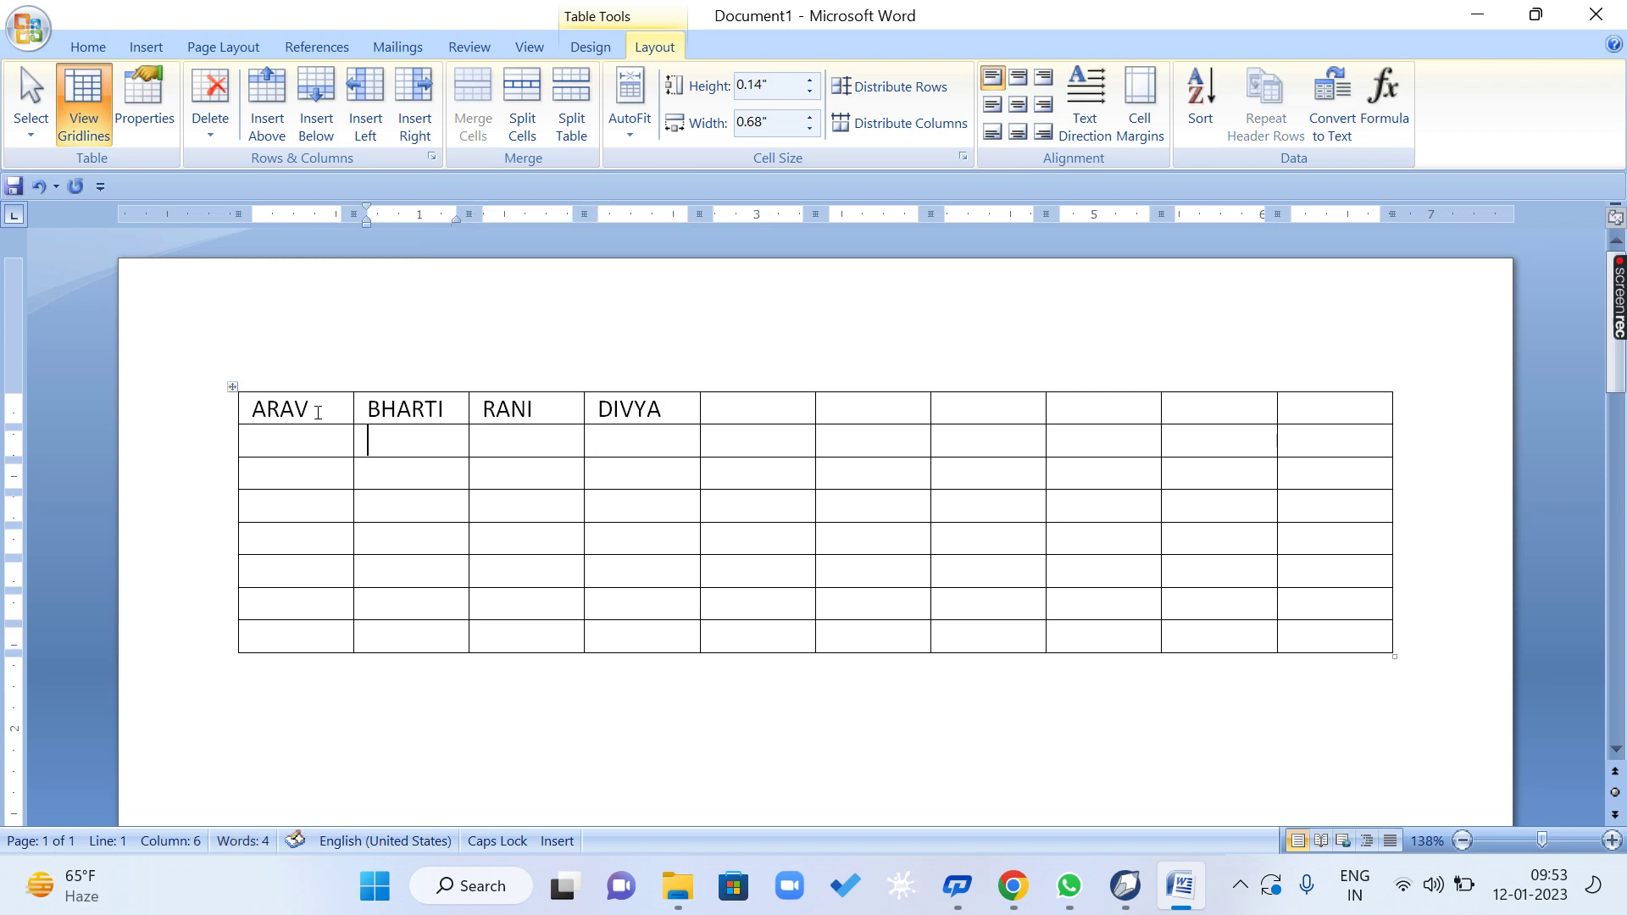
text(SIYA)
key(Tab)
text(RAM)
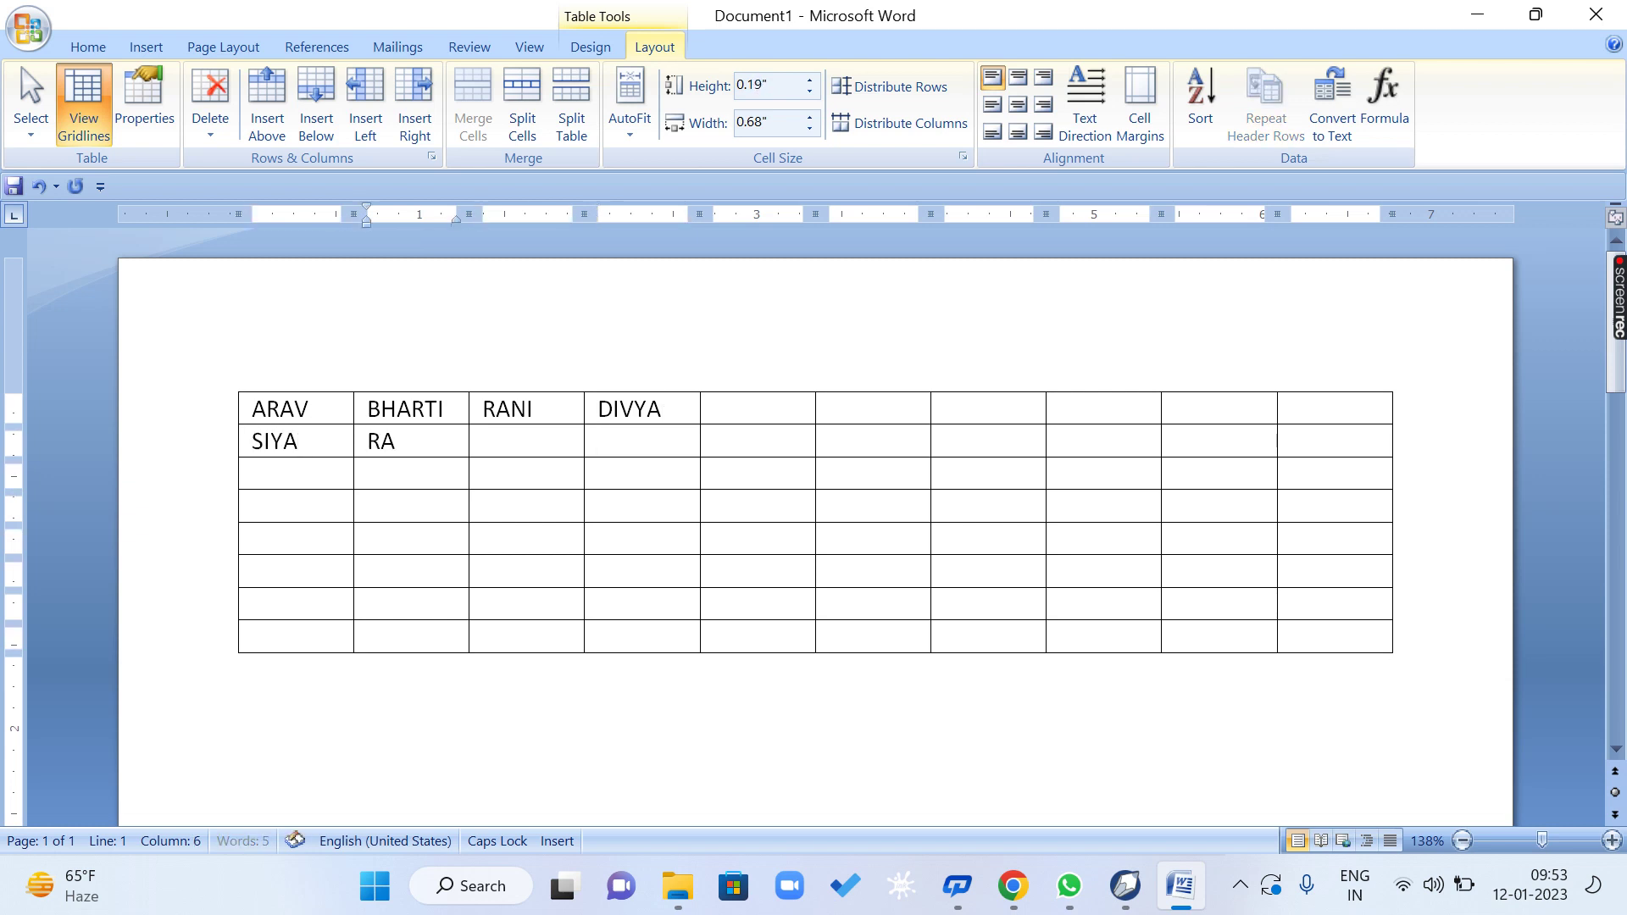
key(Tab)
text(LAKHAN)
key(Tab)
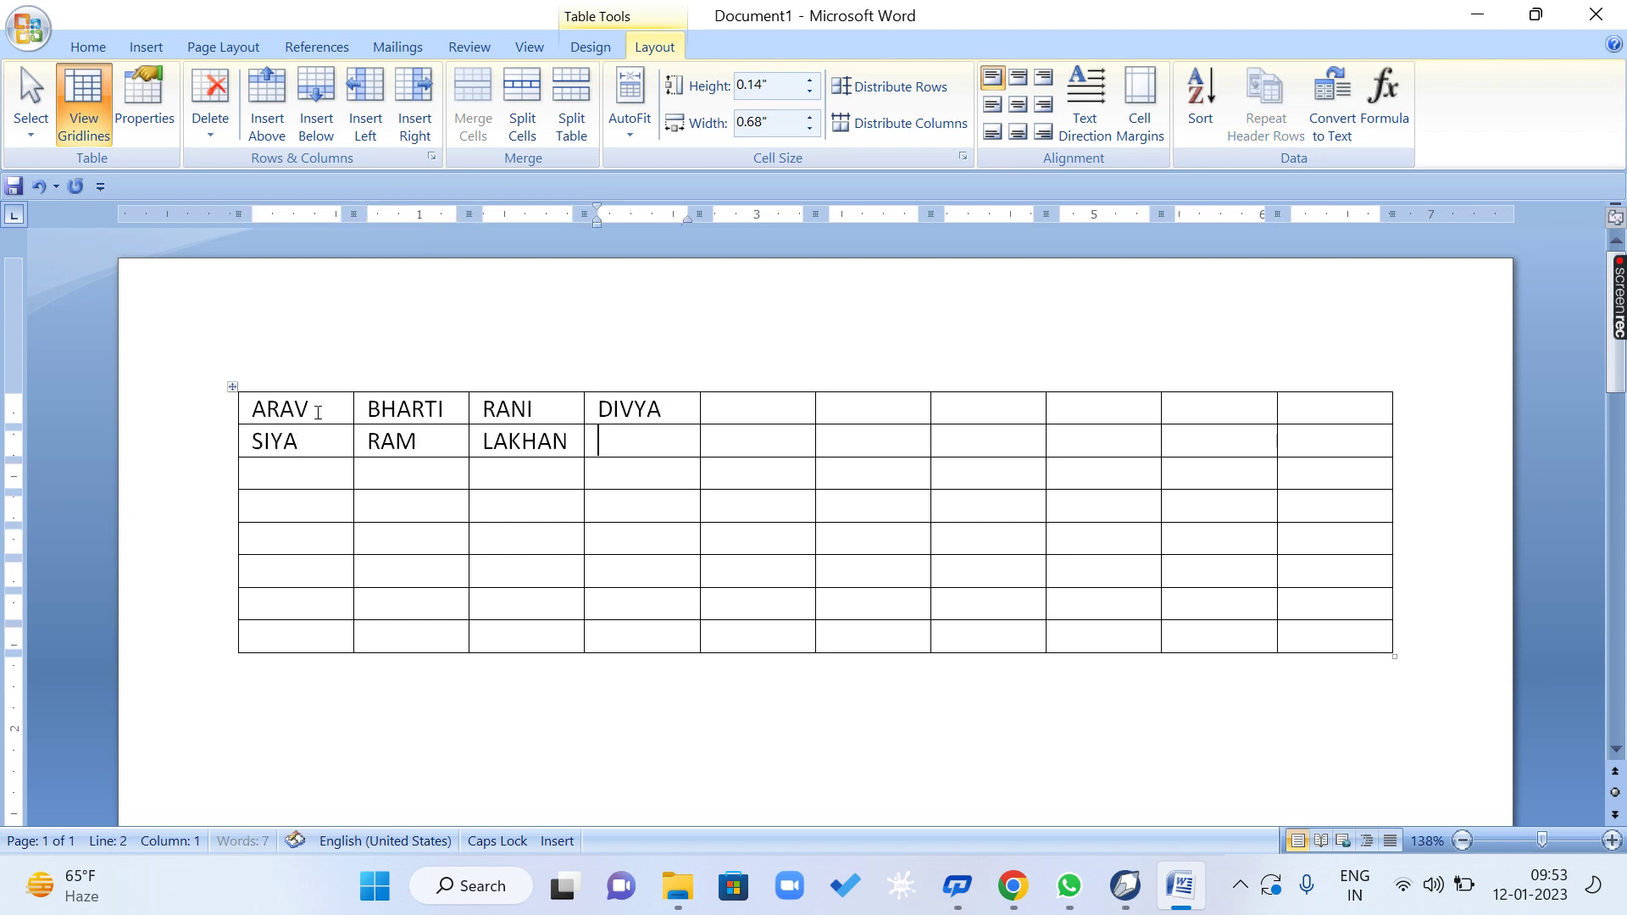
text(SHIV)
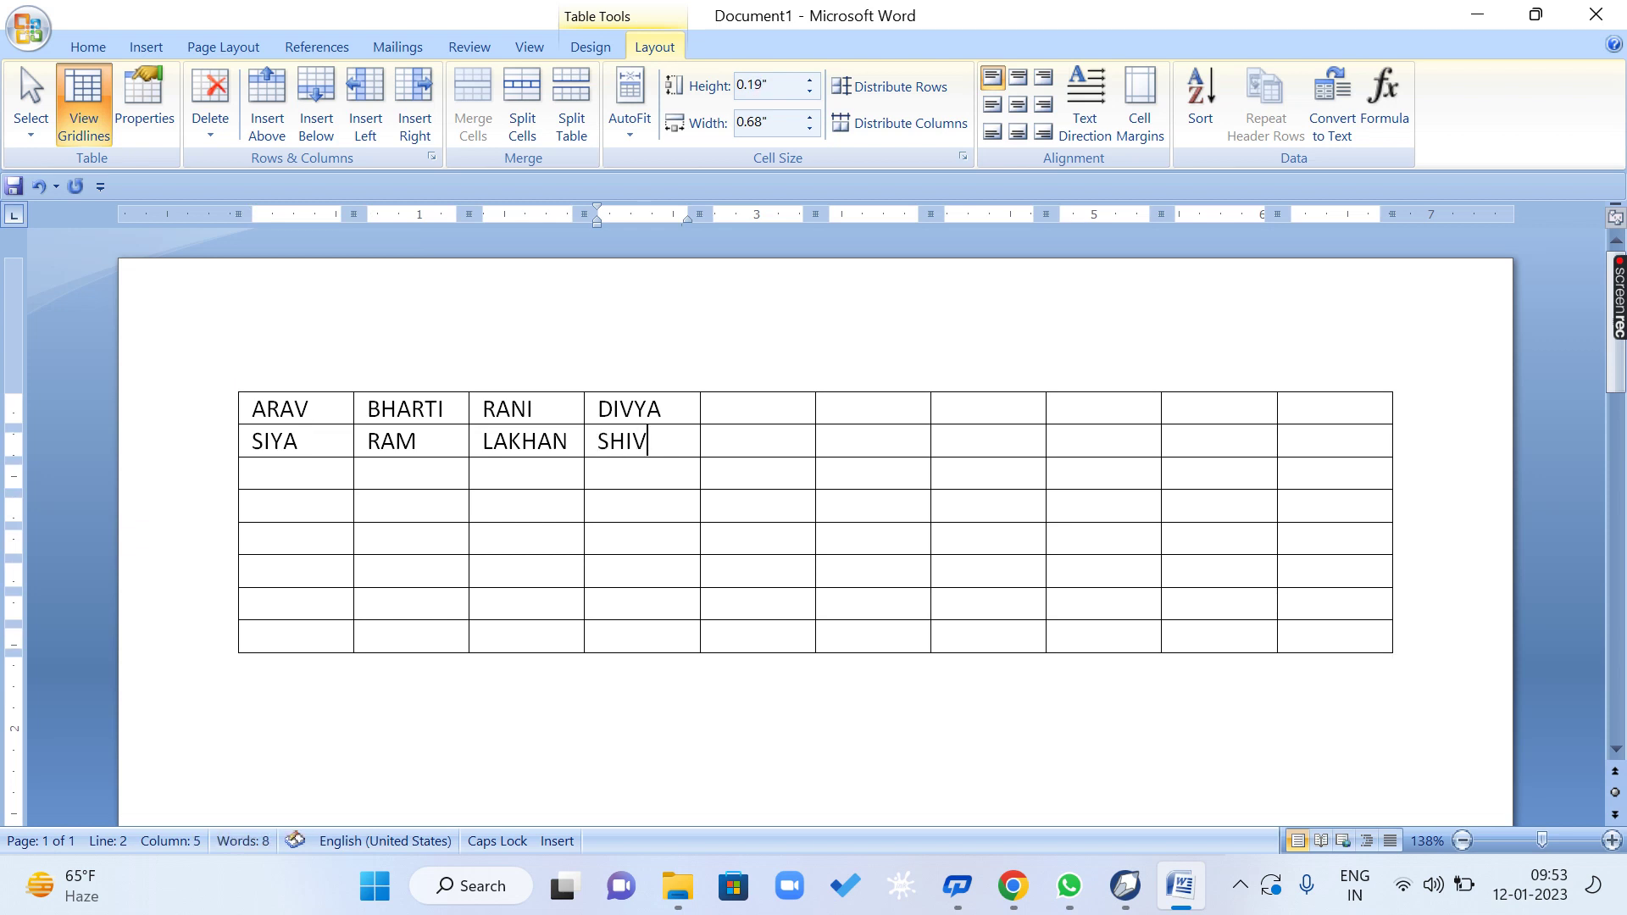
text(A)
Enter sample first names in the first four cells of the table's third row.
key(Down)
key(Left)
key(Left)
key(Left)
text(SATYA)
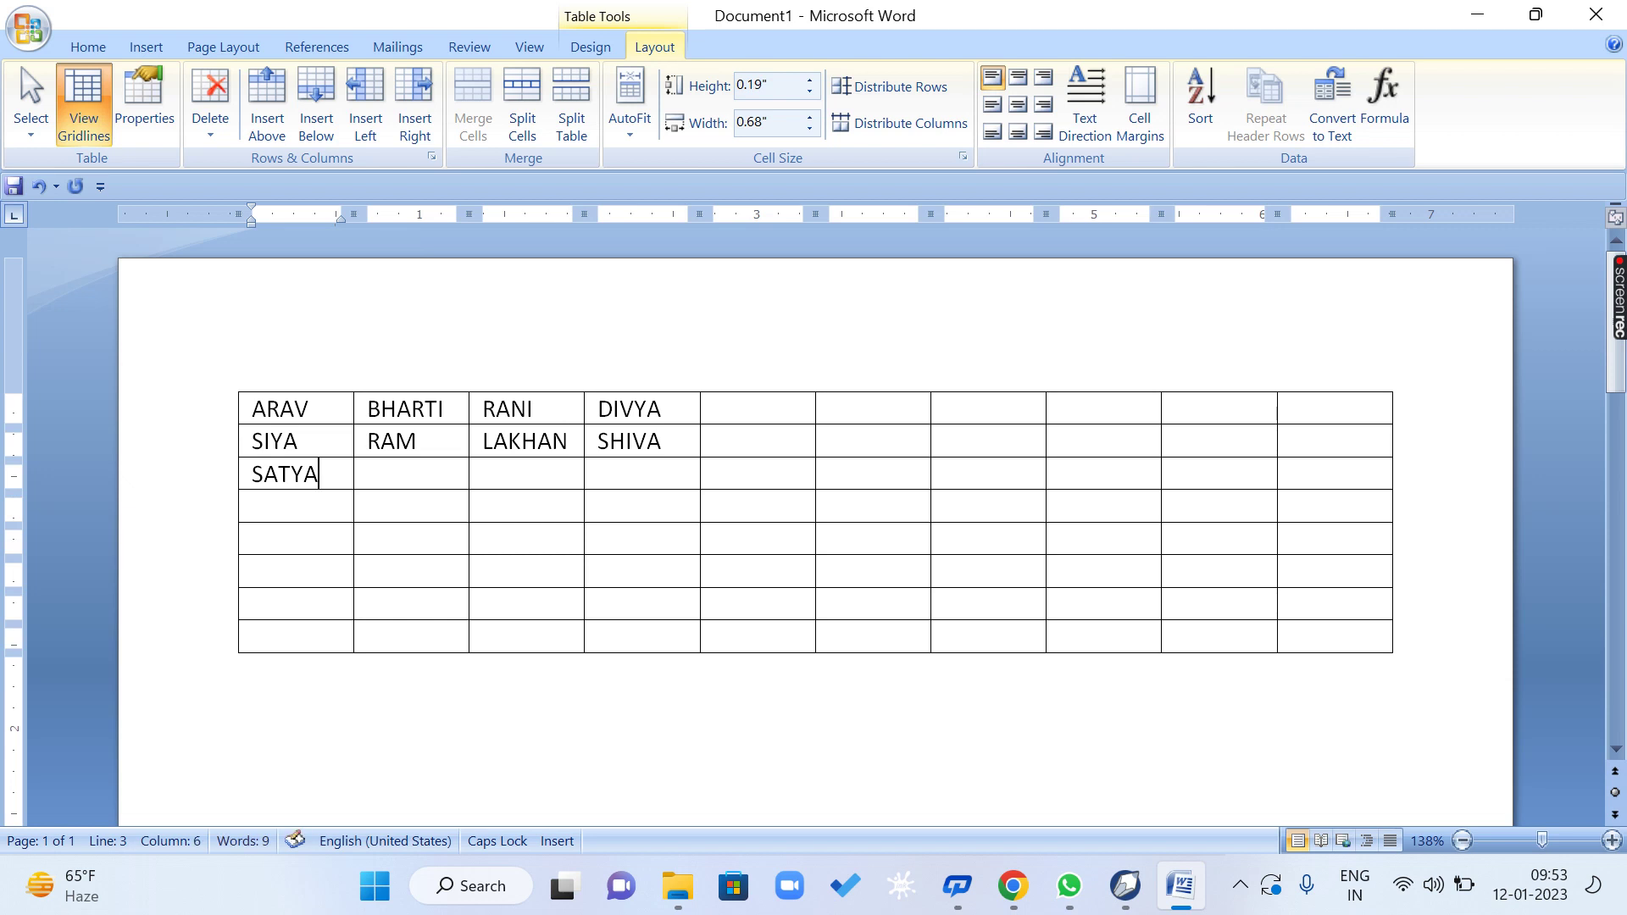
text(M)
key(Tab)
text(SHIVAM)
key(Tab)
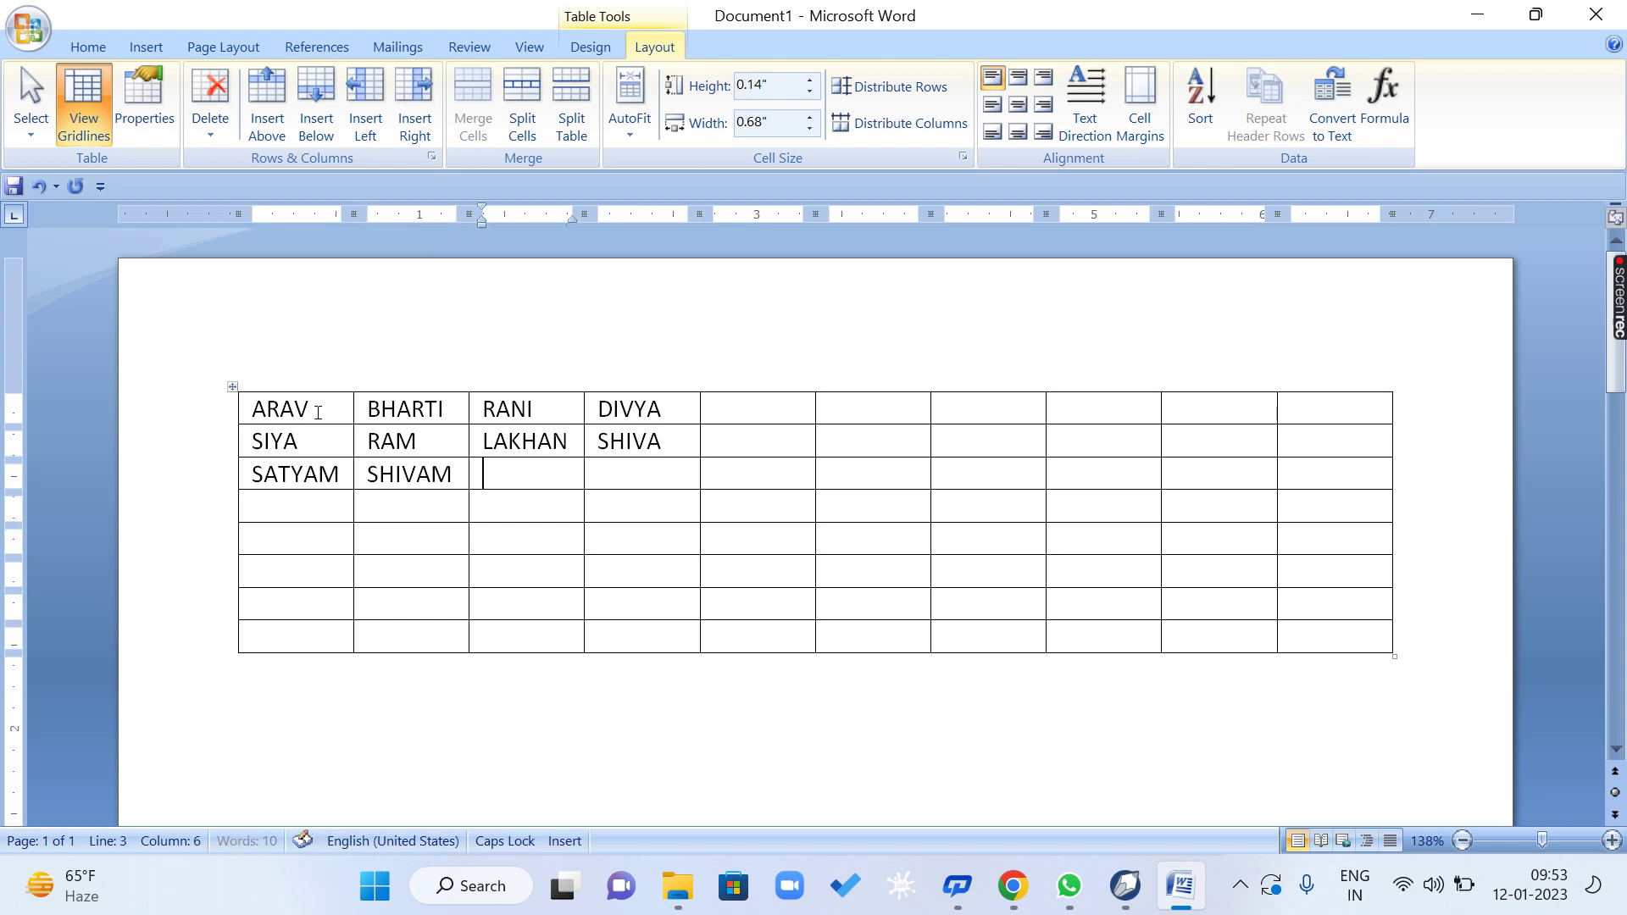
text(SUNDARAM)
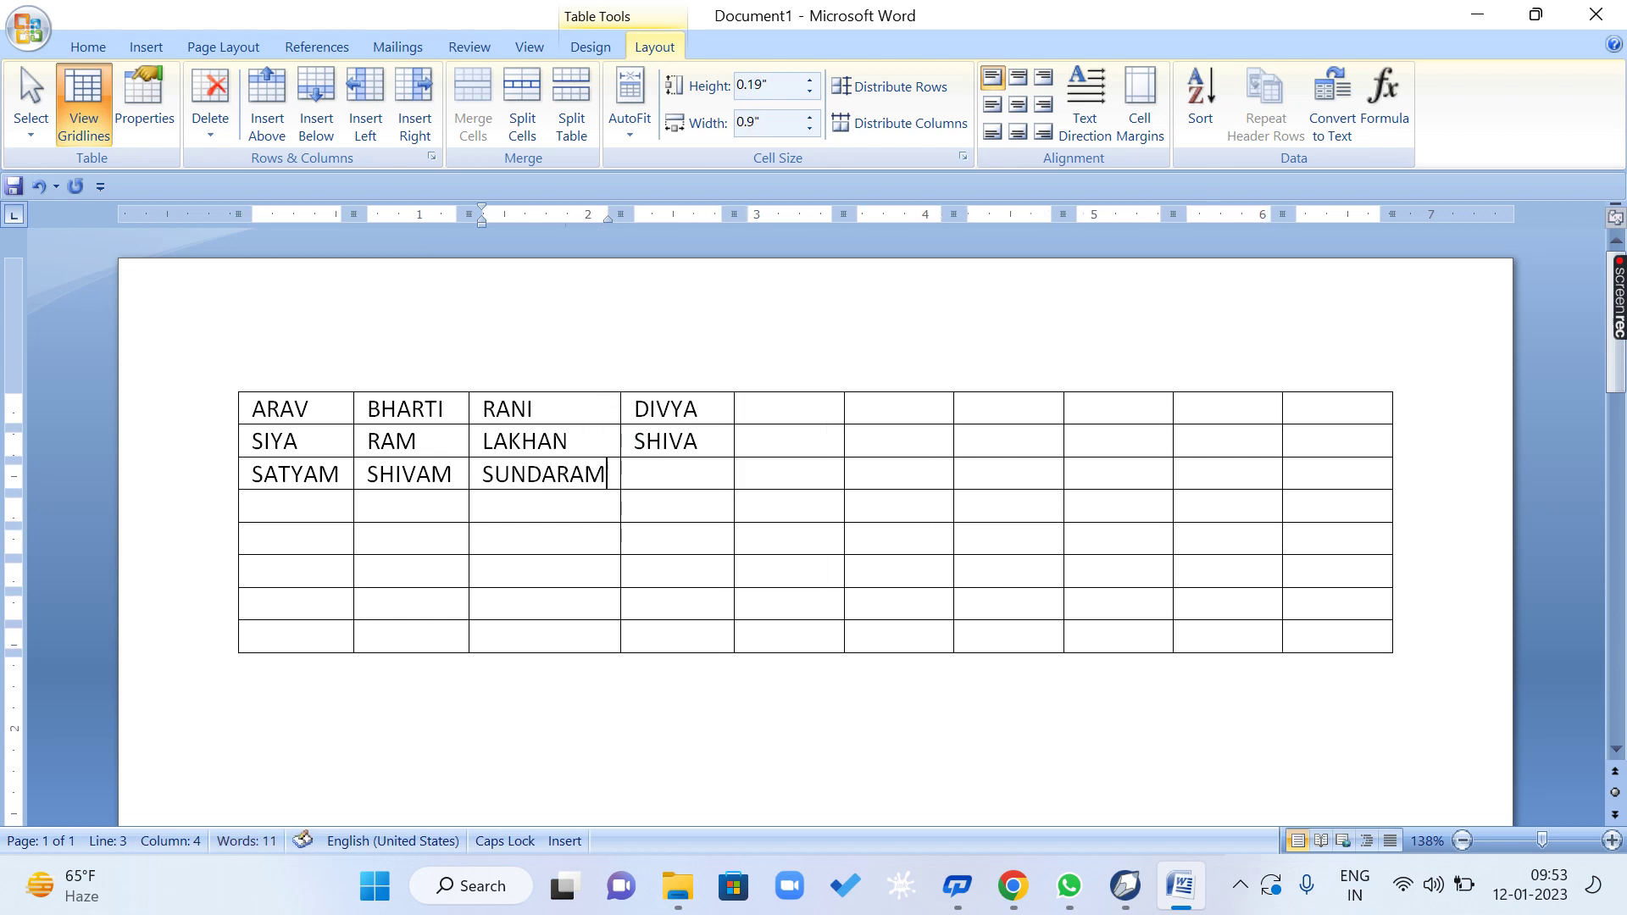
key(Tab)
text(RAM)
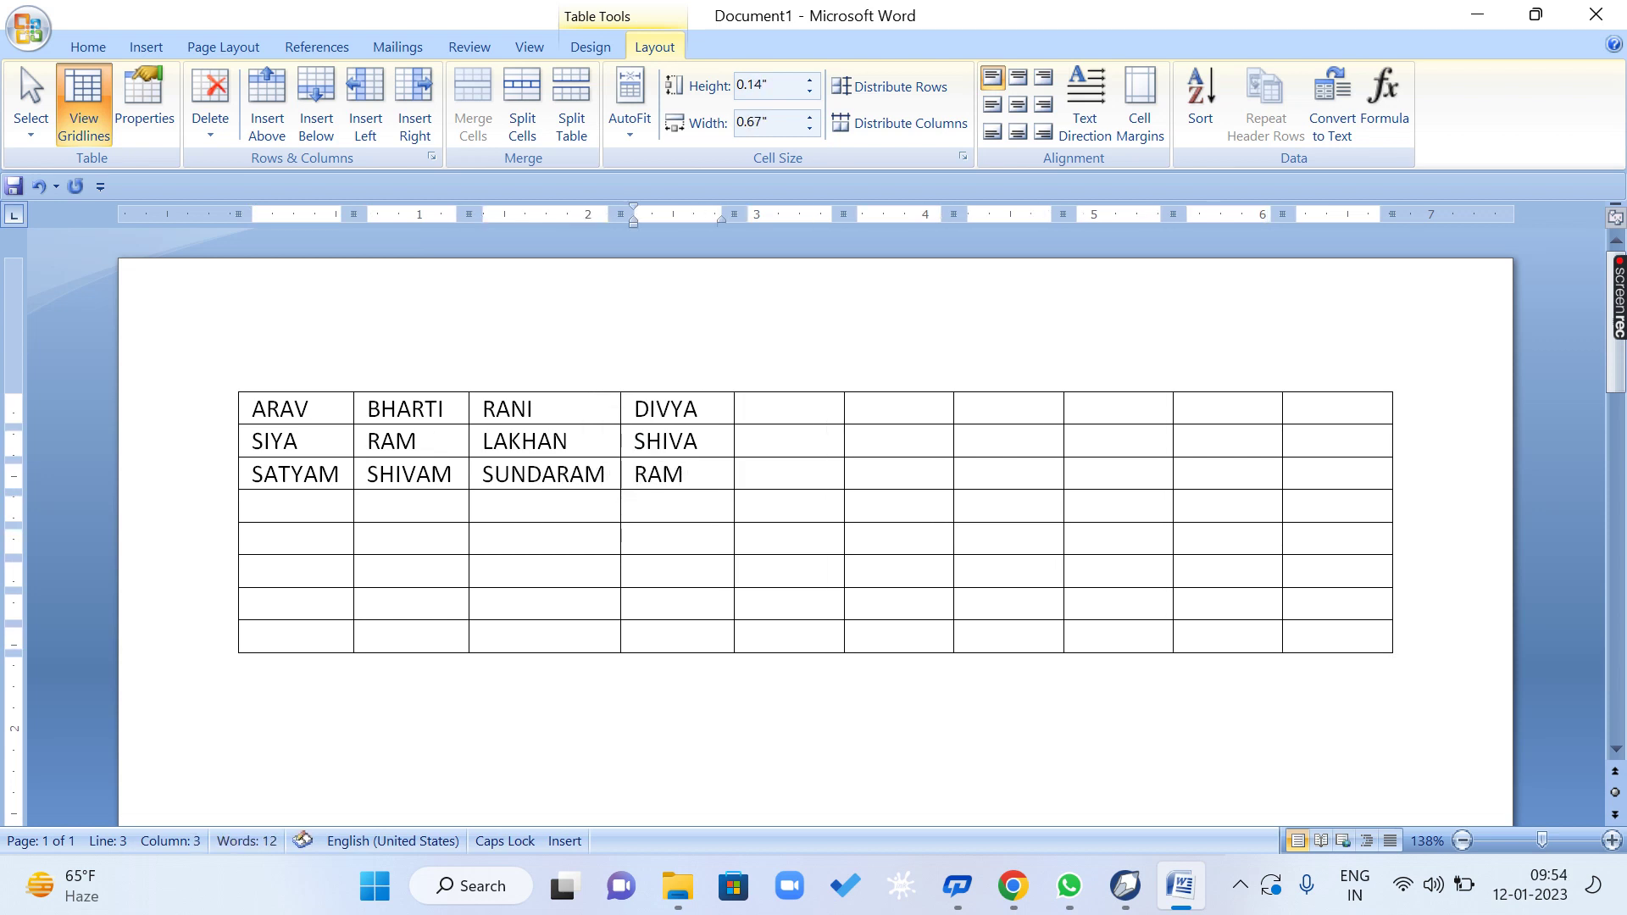
Enter the letters B, F and G in the second column's cells in rows four, five and six.
click(456, 515)
text(B)
click(430, 546)
text(F)
click(419, 575)
text(G)
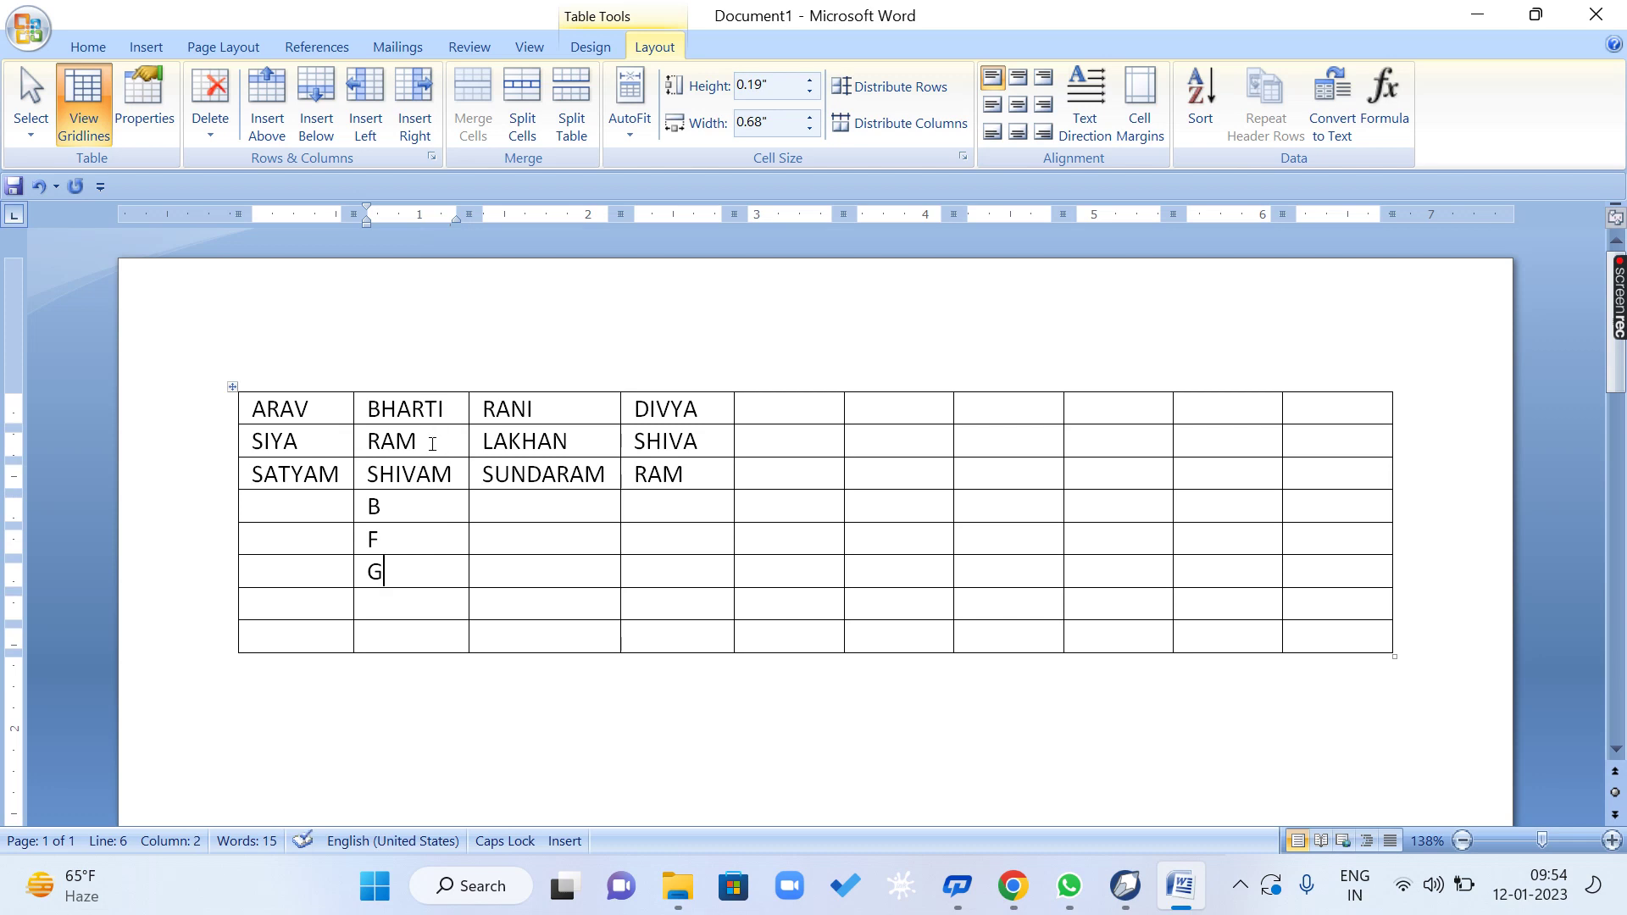
Delete the second cell of the second row with the Shift cells up option, and undo the deletion.
click(432, 444)
click(211, 114)
click(222, 178)
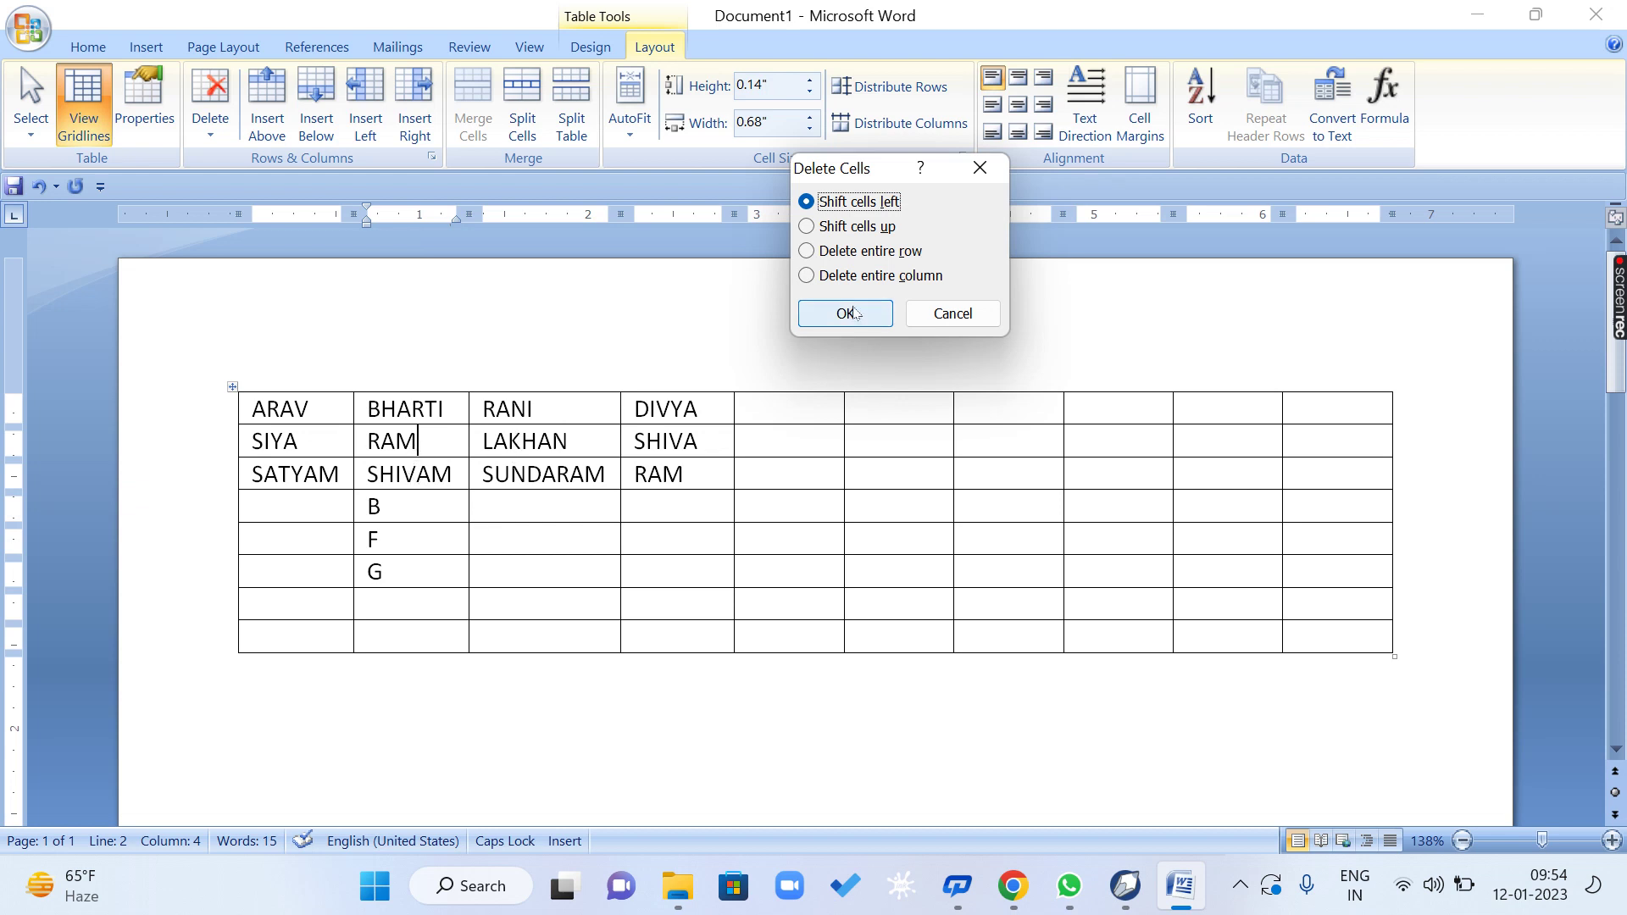
click(832, 229)
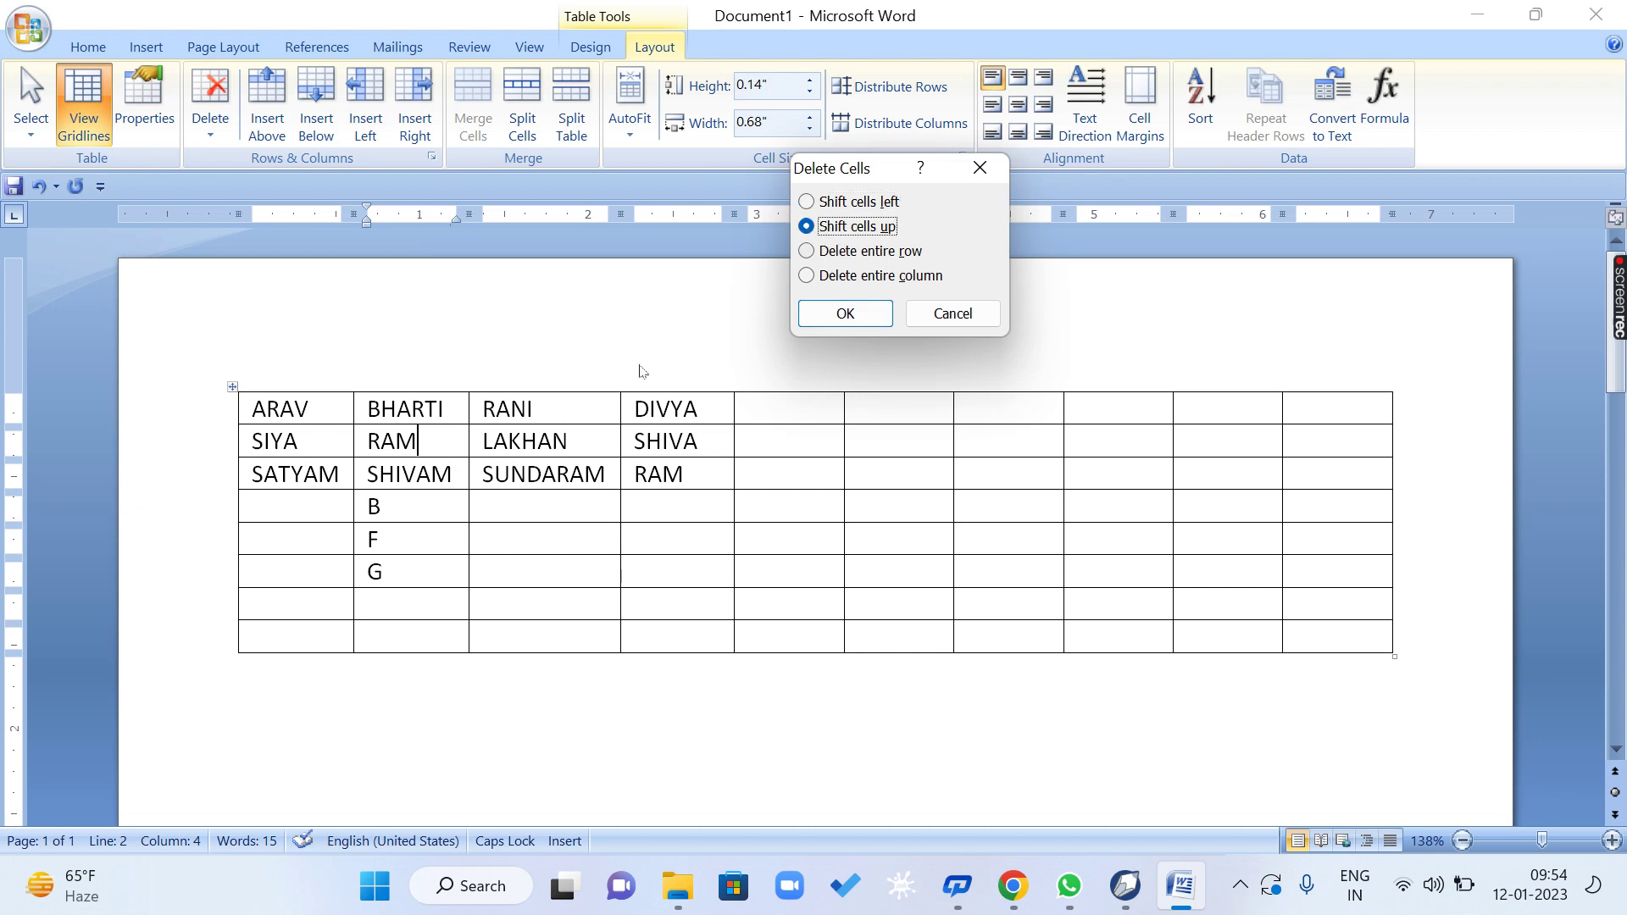
click(845, 314)
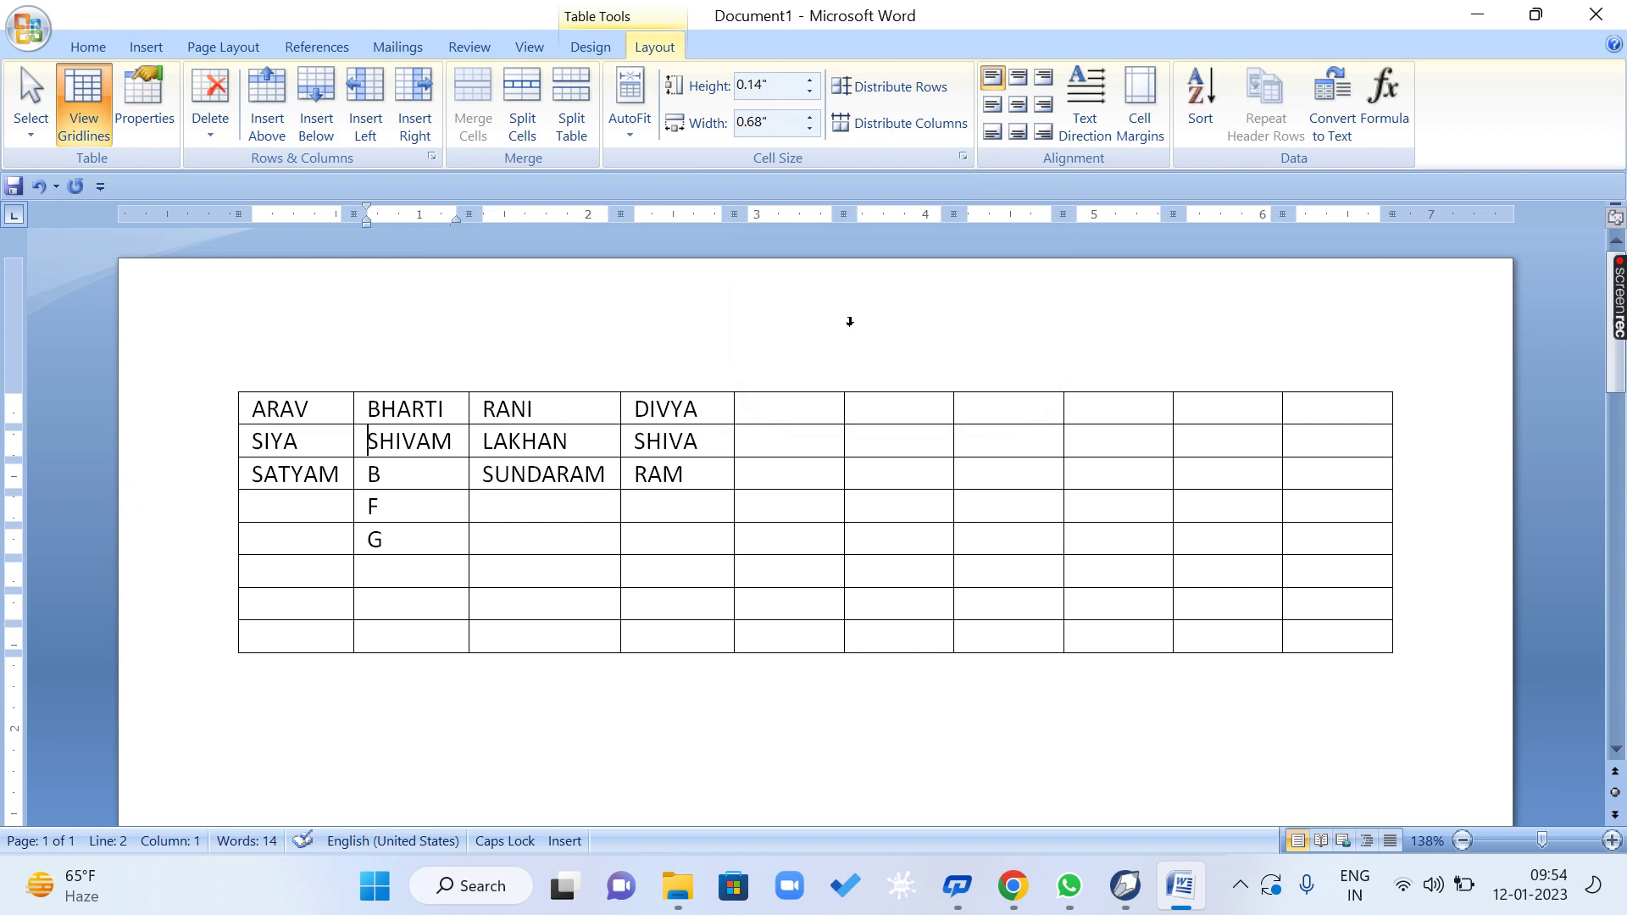
key(ctrl+z)
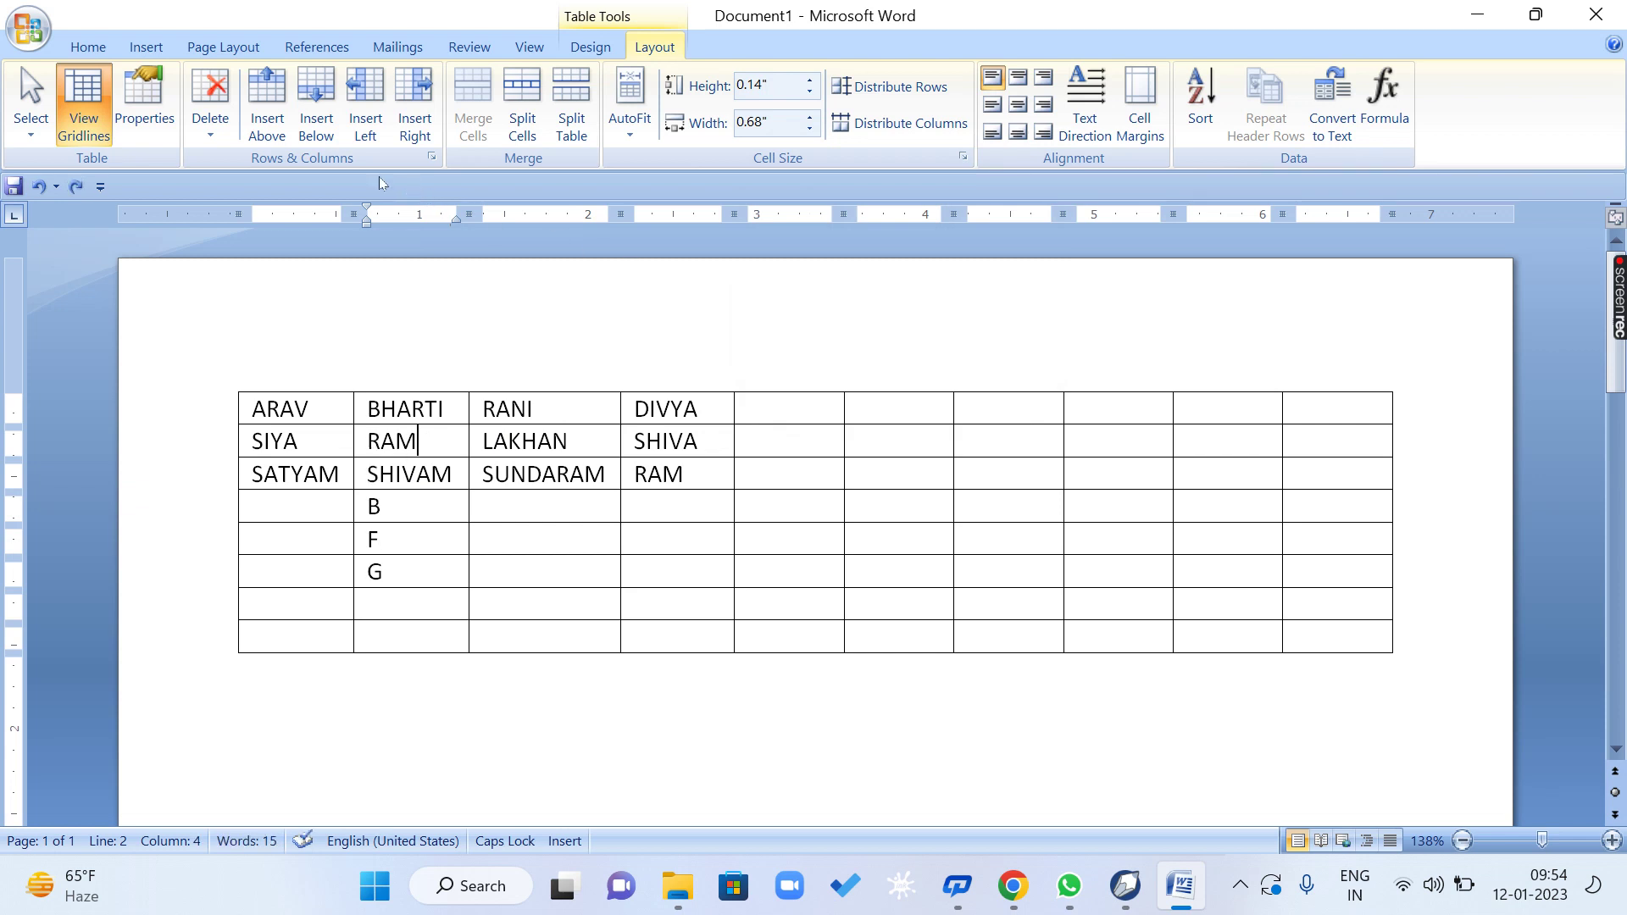
Delete the second row's second cell with the Shift cells left option, and undo the deletion.
click(211, 138)
click(248, 161)
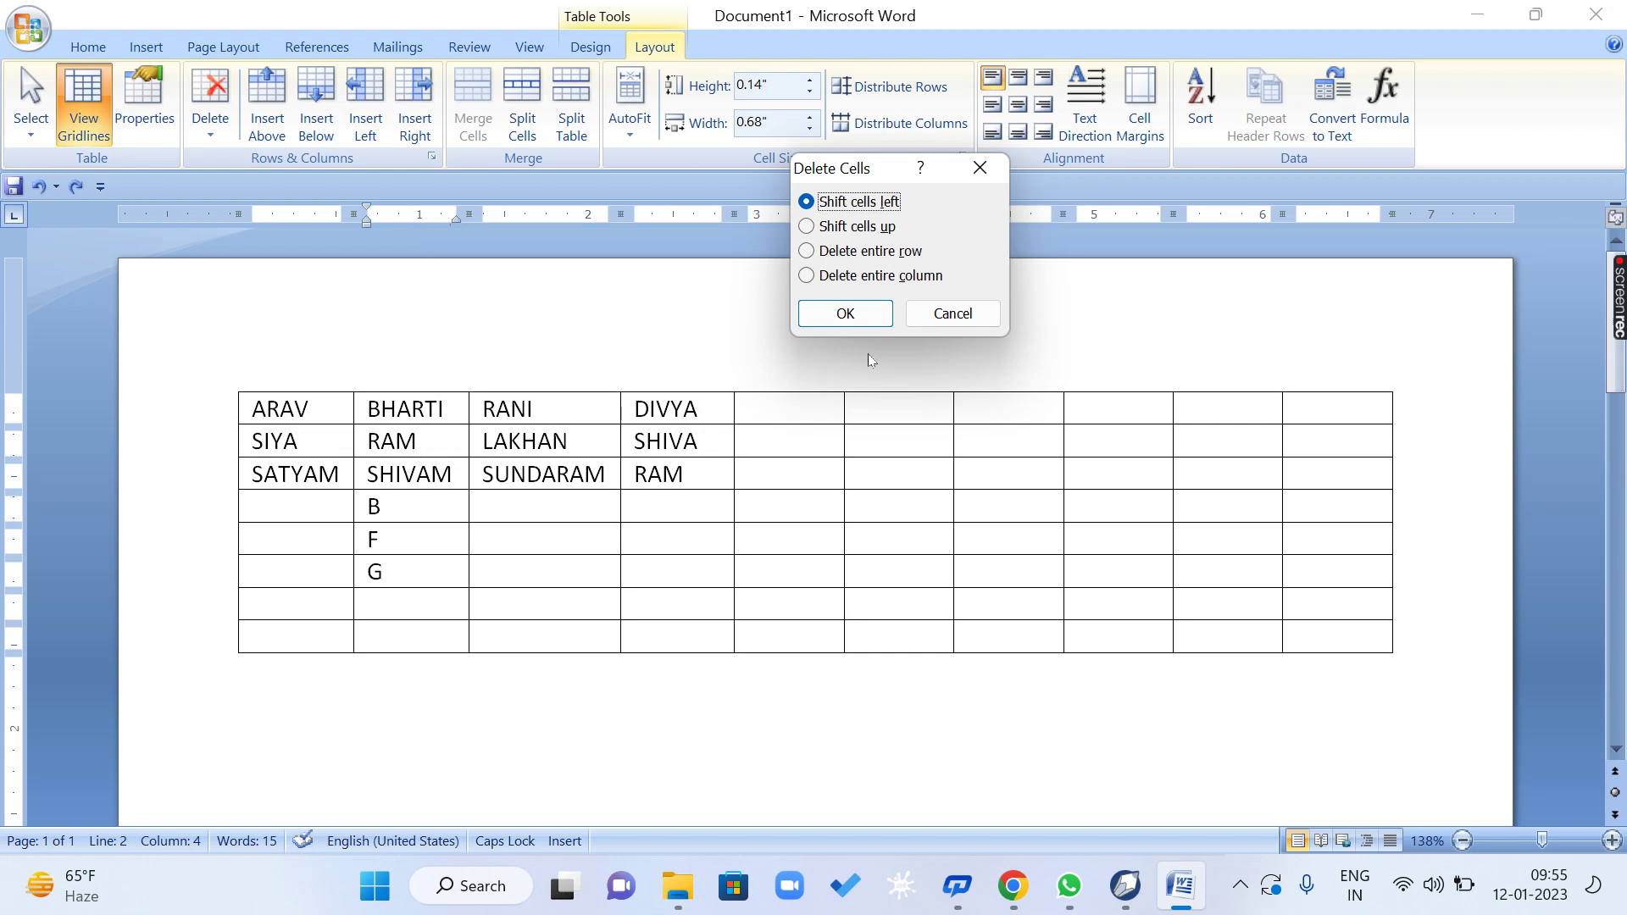
click(854, 315)
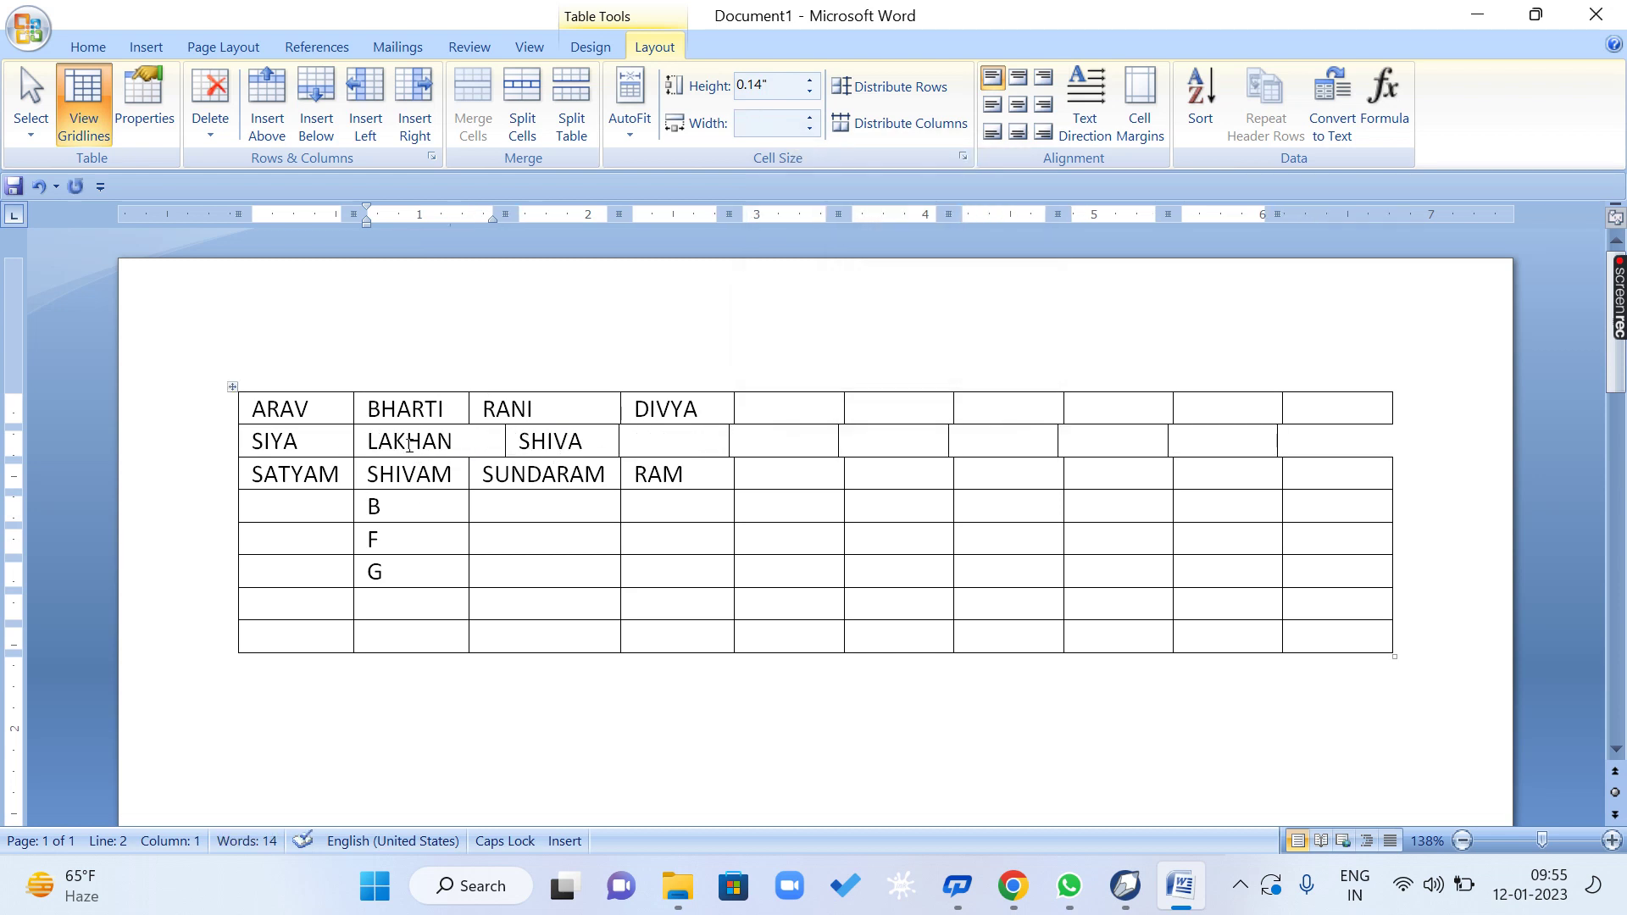
key(ctrl+z)
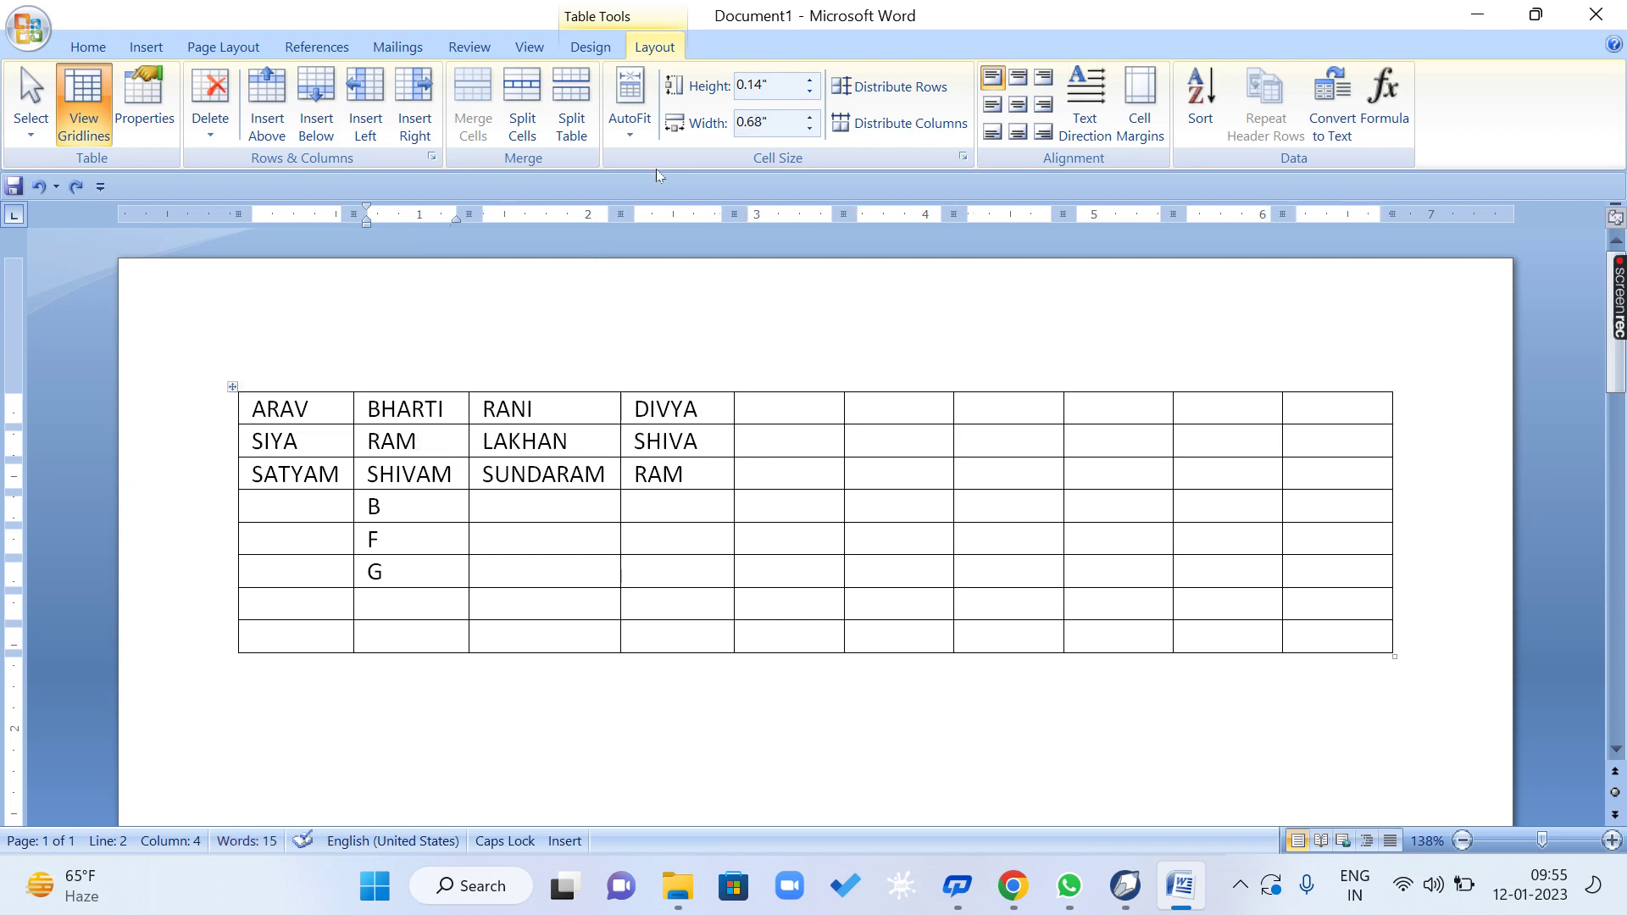
Delete the second row through the Delete entire row option of Delete Cells, and undo the deletion.
click(211, 127)
click(227, 162)
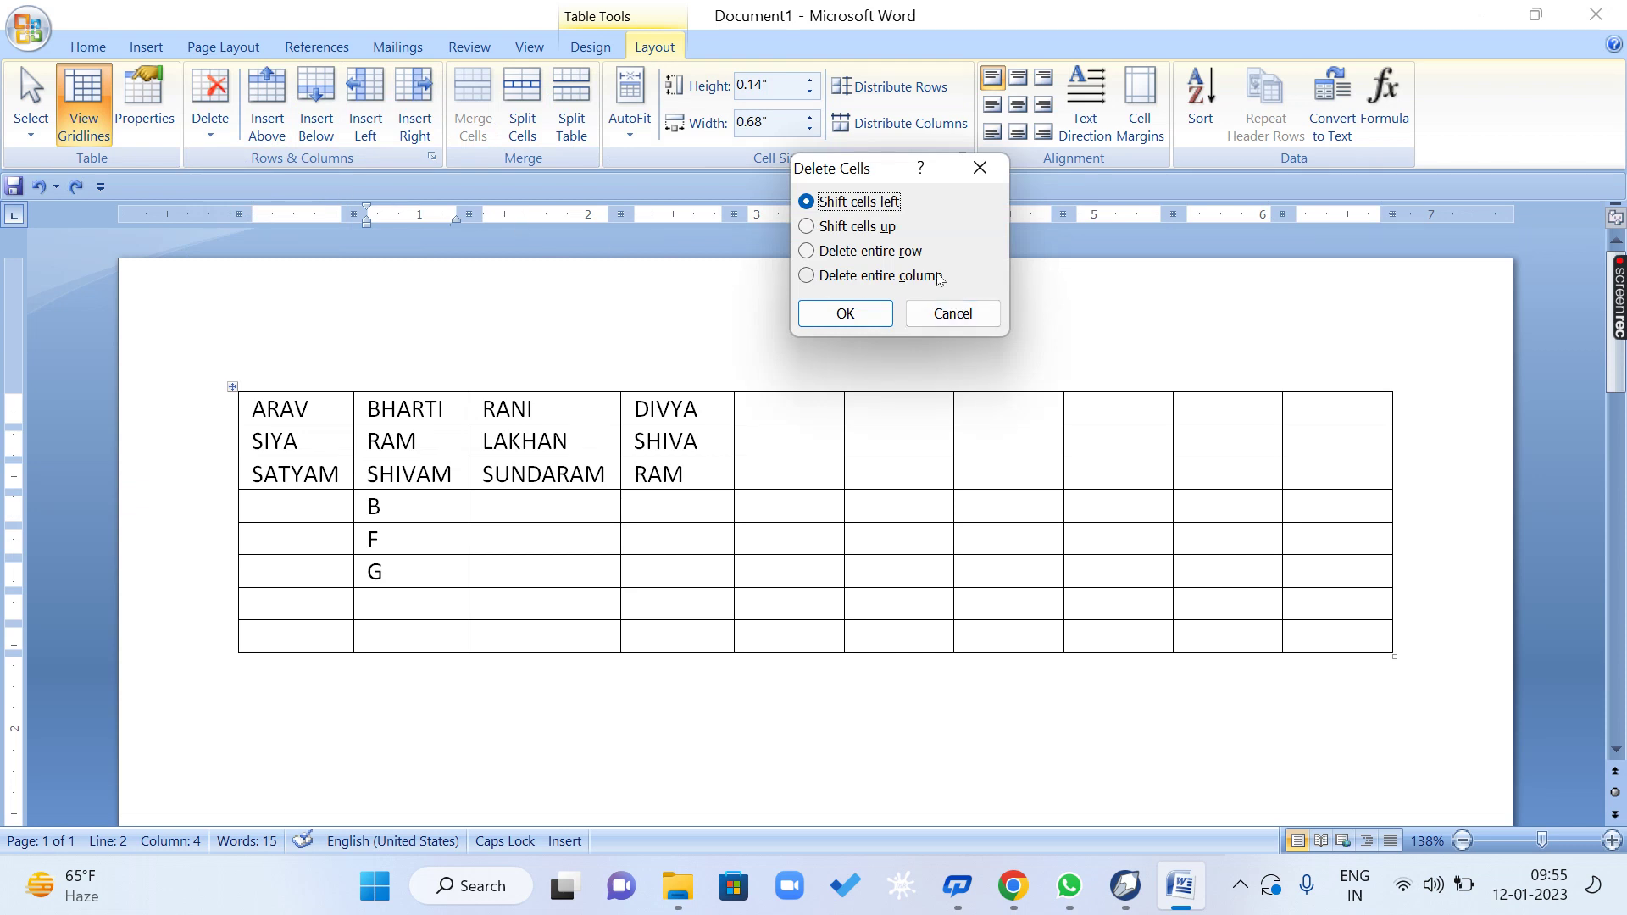
click(893, 254)
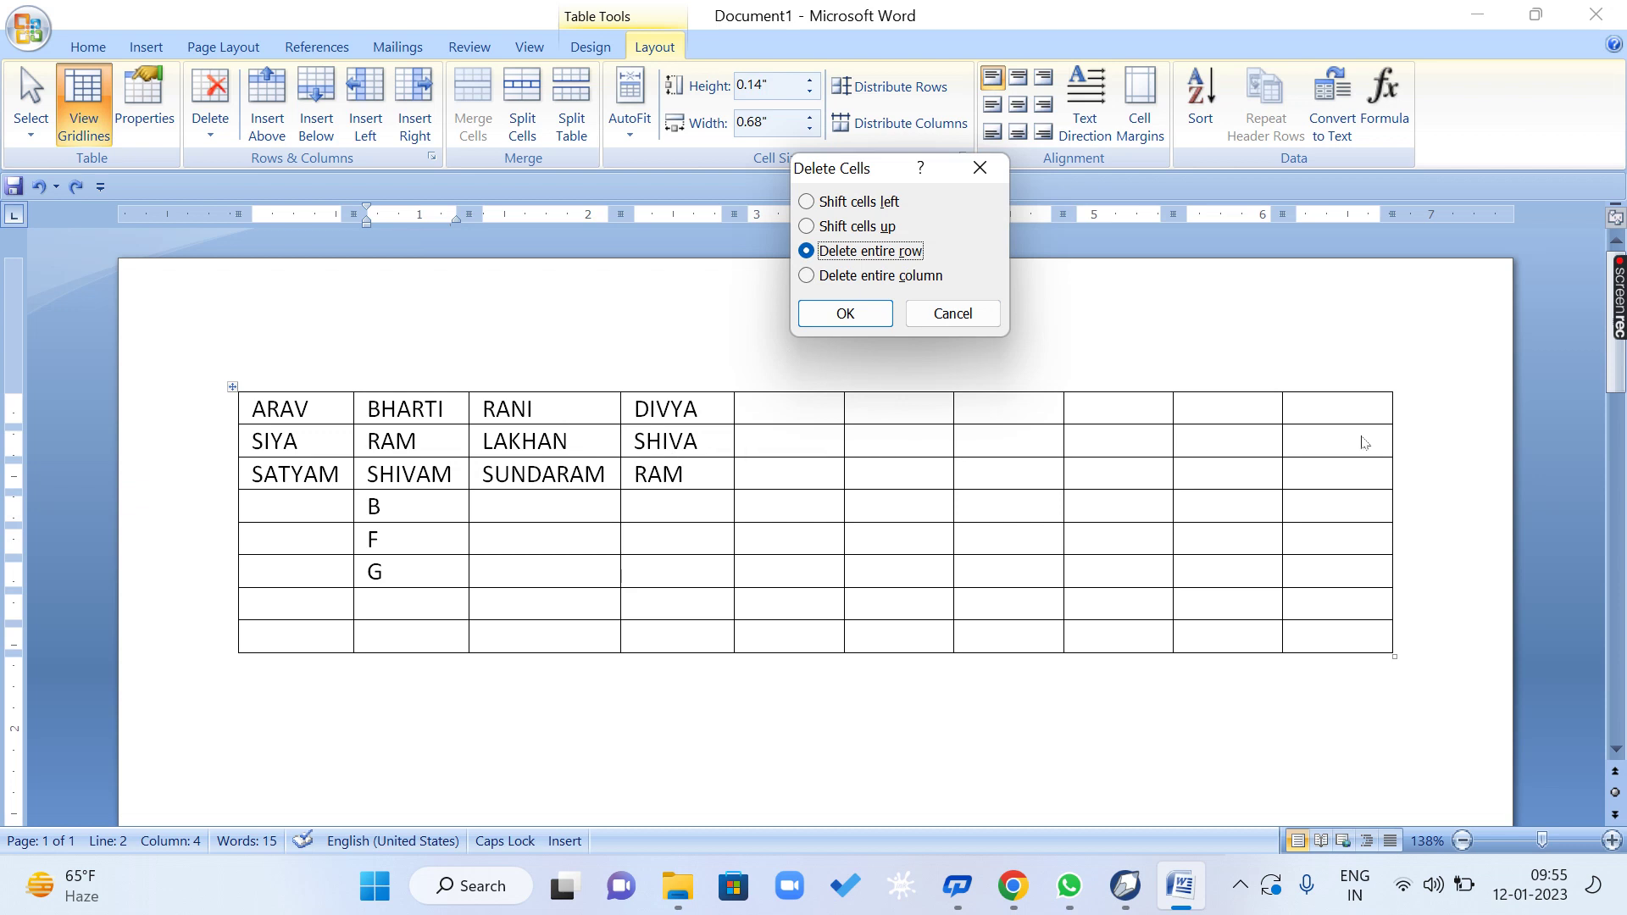
click(820, 310)
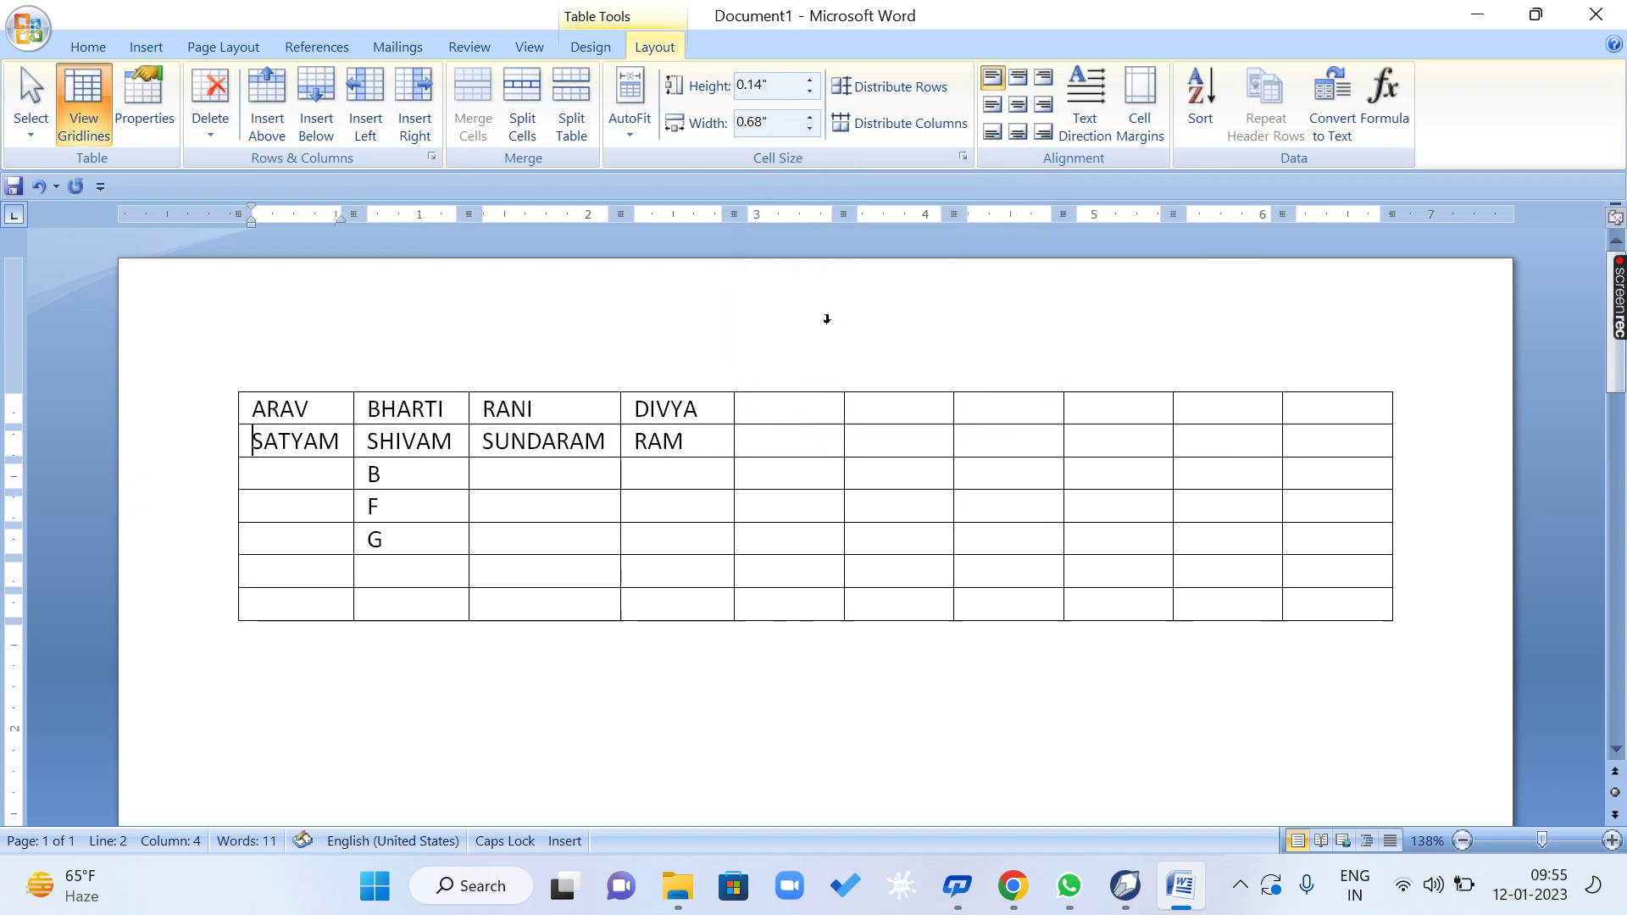
key(ctrl+z)
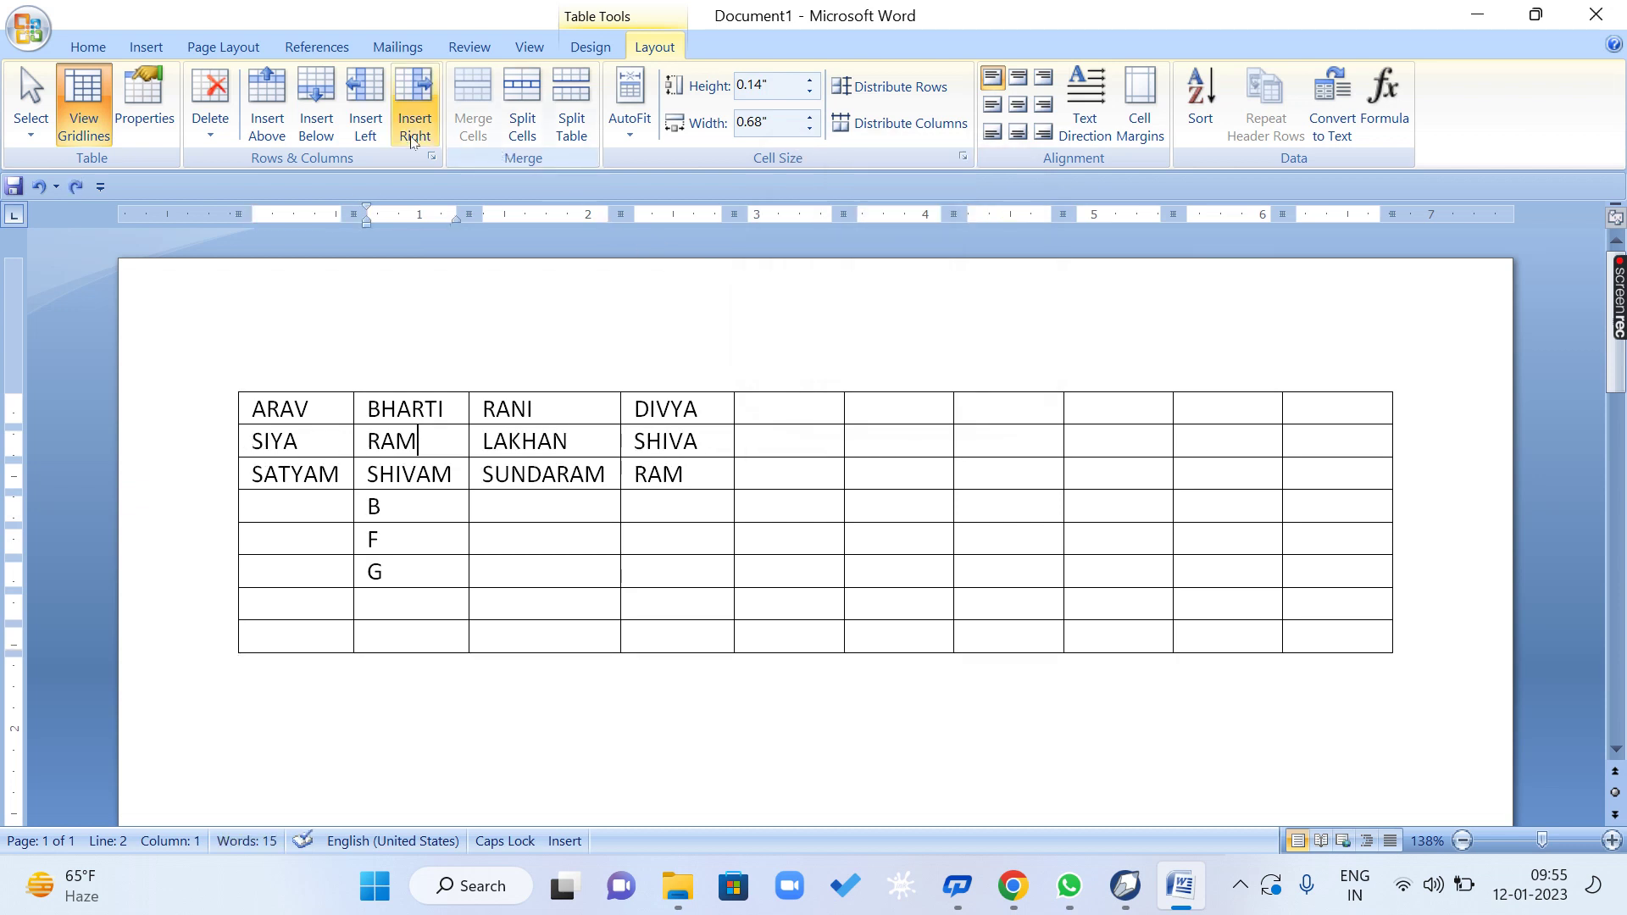
Delete the second column through the Delete entire column option of Delete Cells, and undo the deletion.
click(211, 132)
click(246, 162)
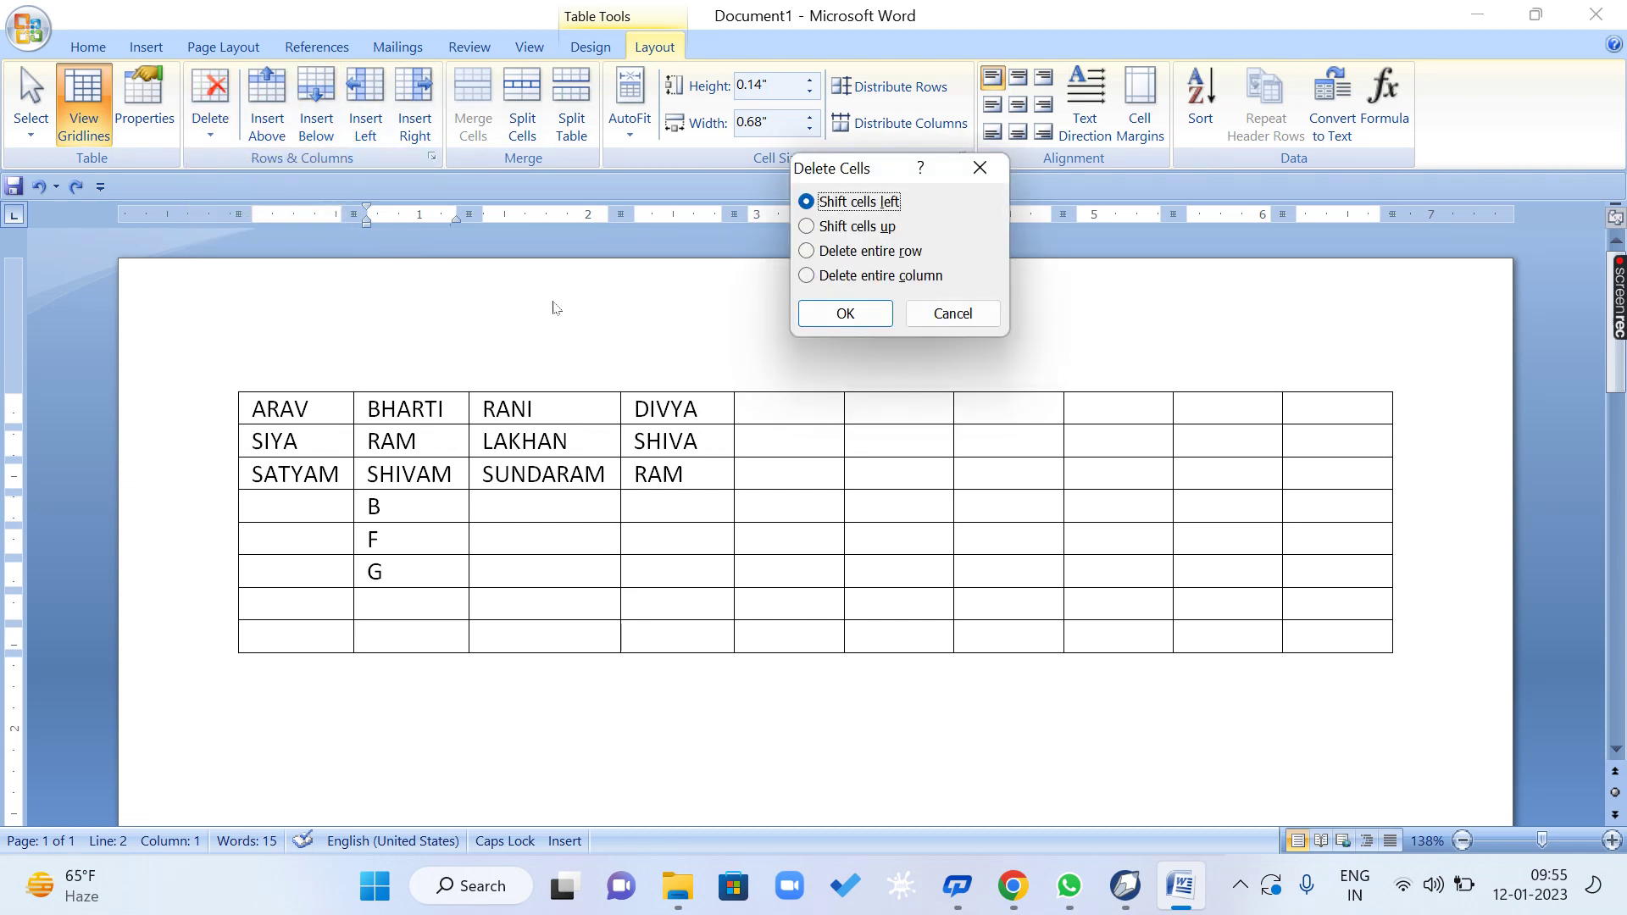
click(923, 283)
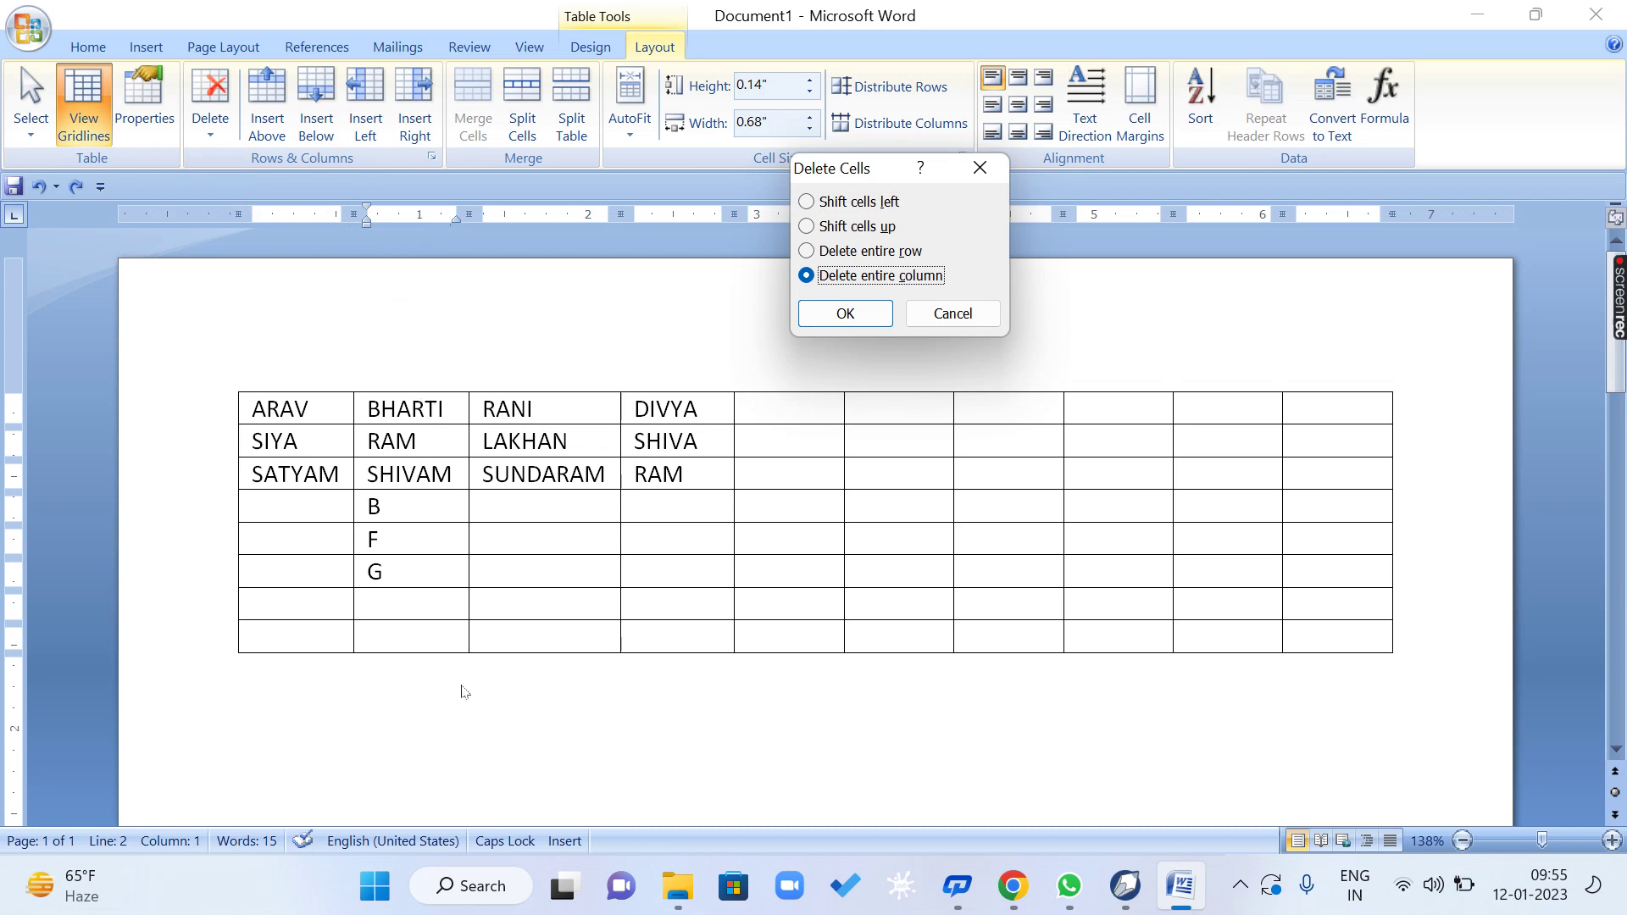
click(875, 319)
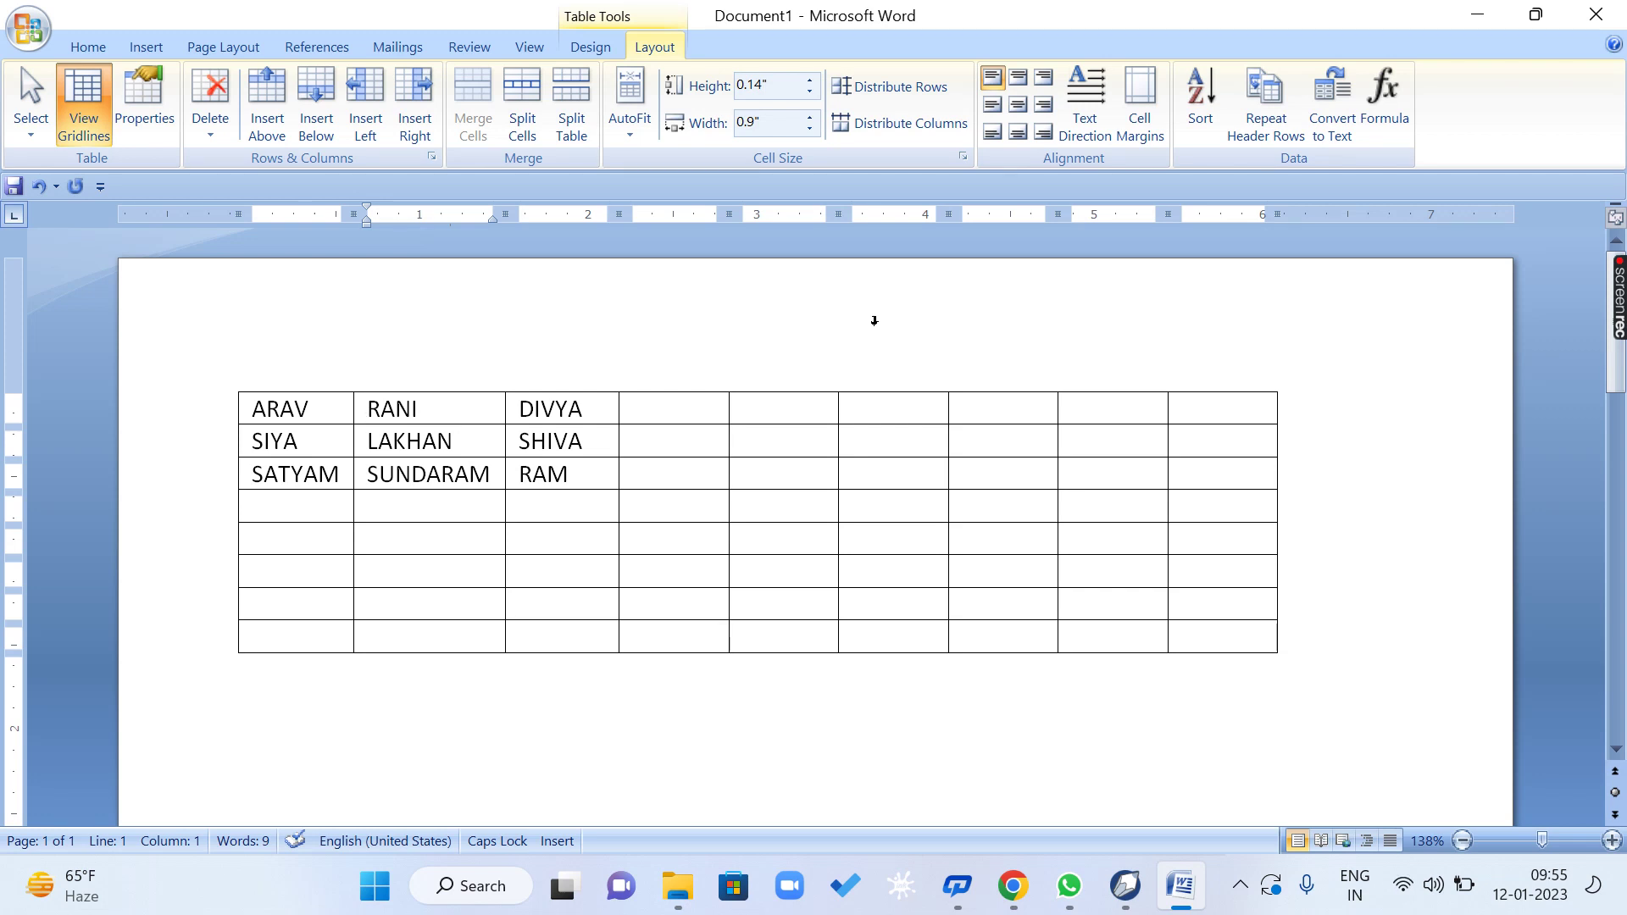
key(ctrl+z)
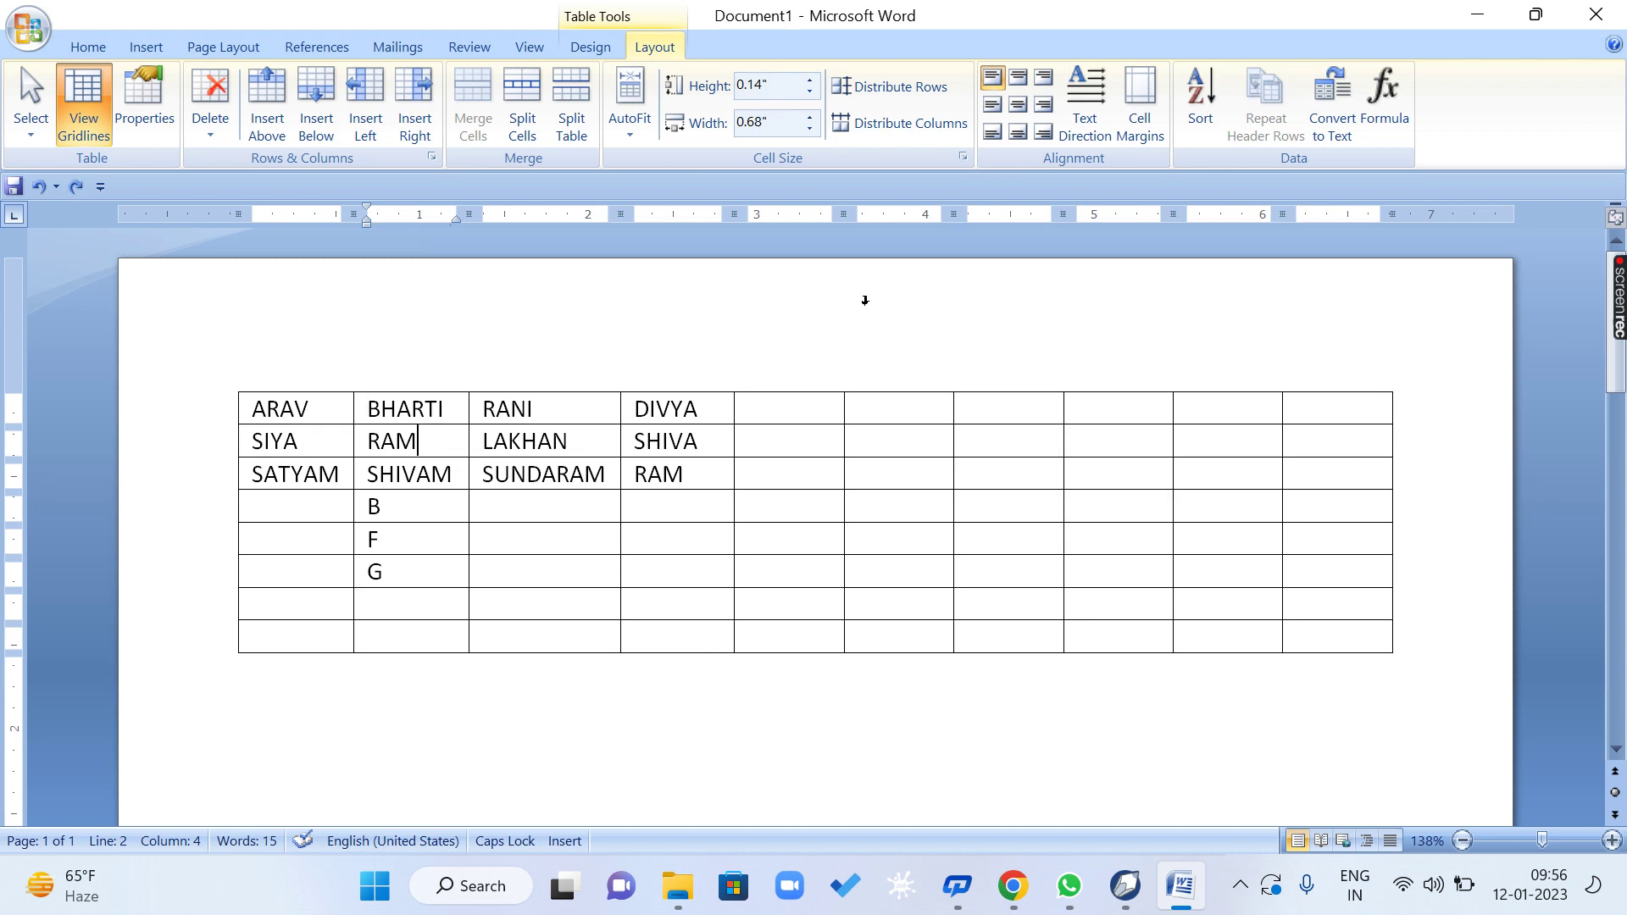
click(210, 111)
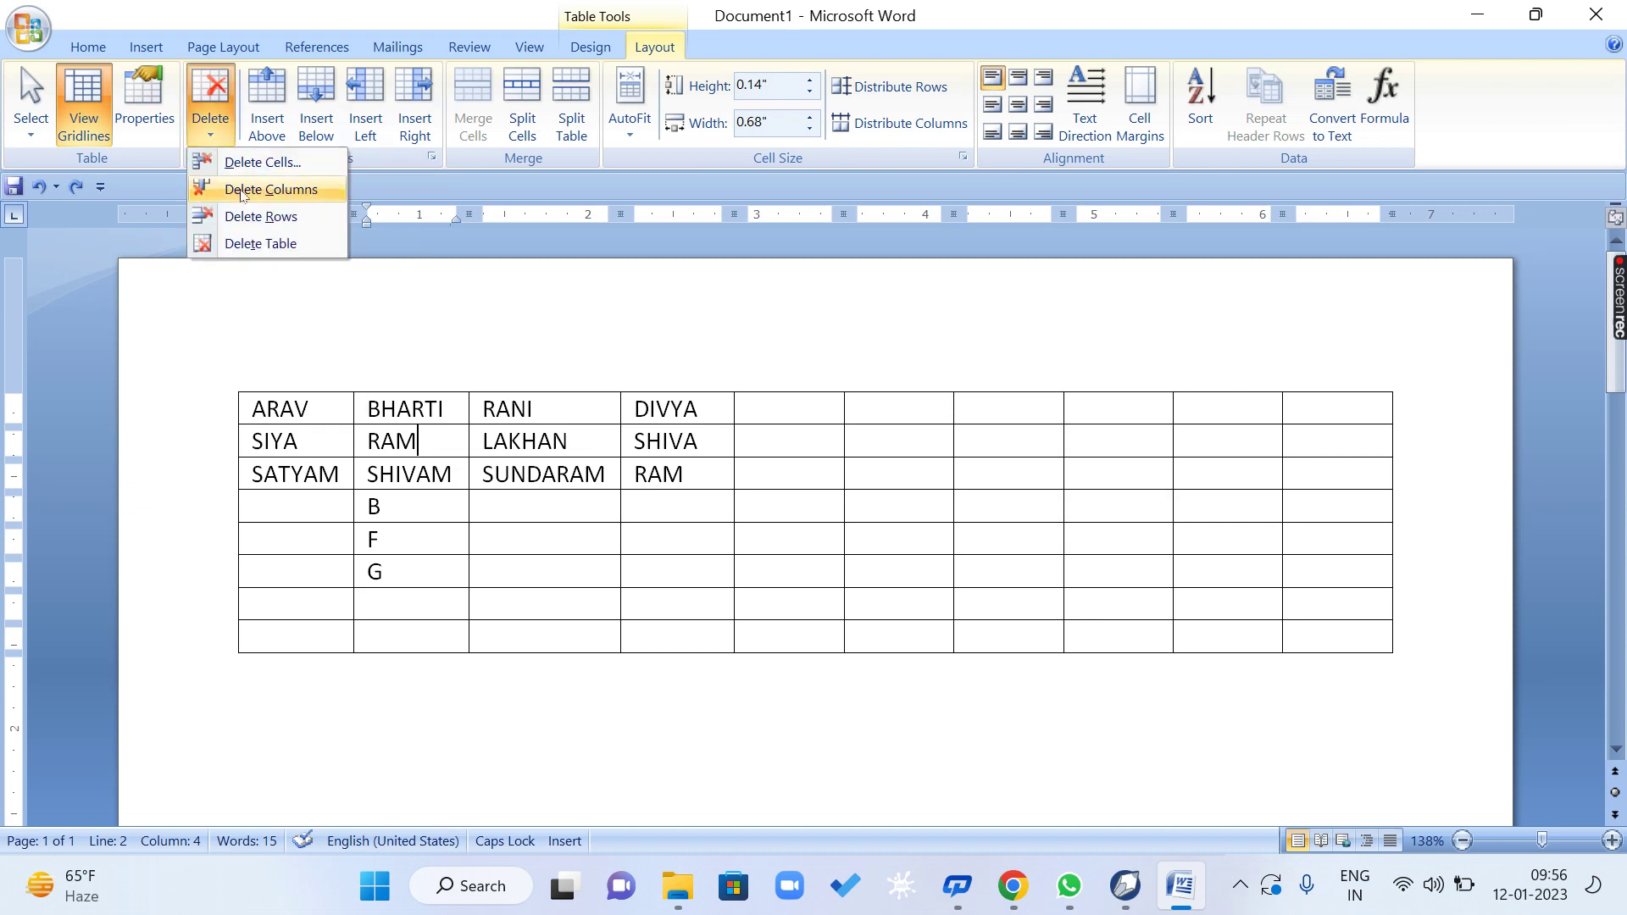
click(295, 163)
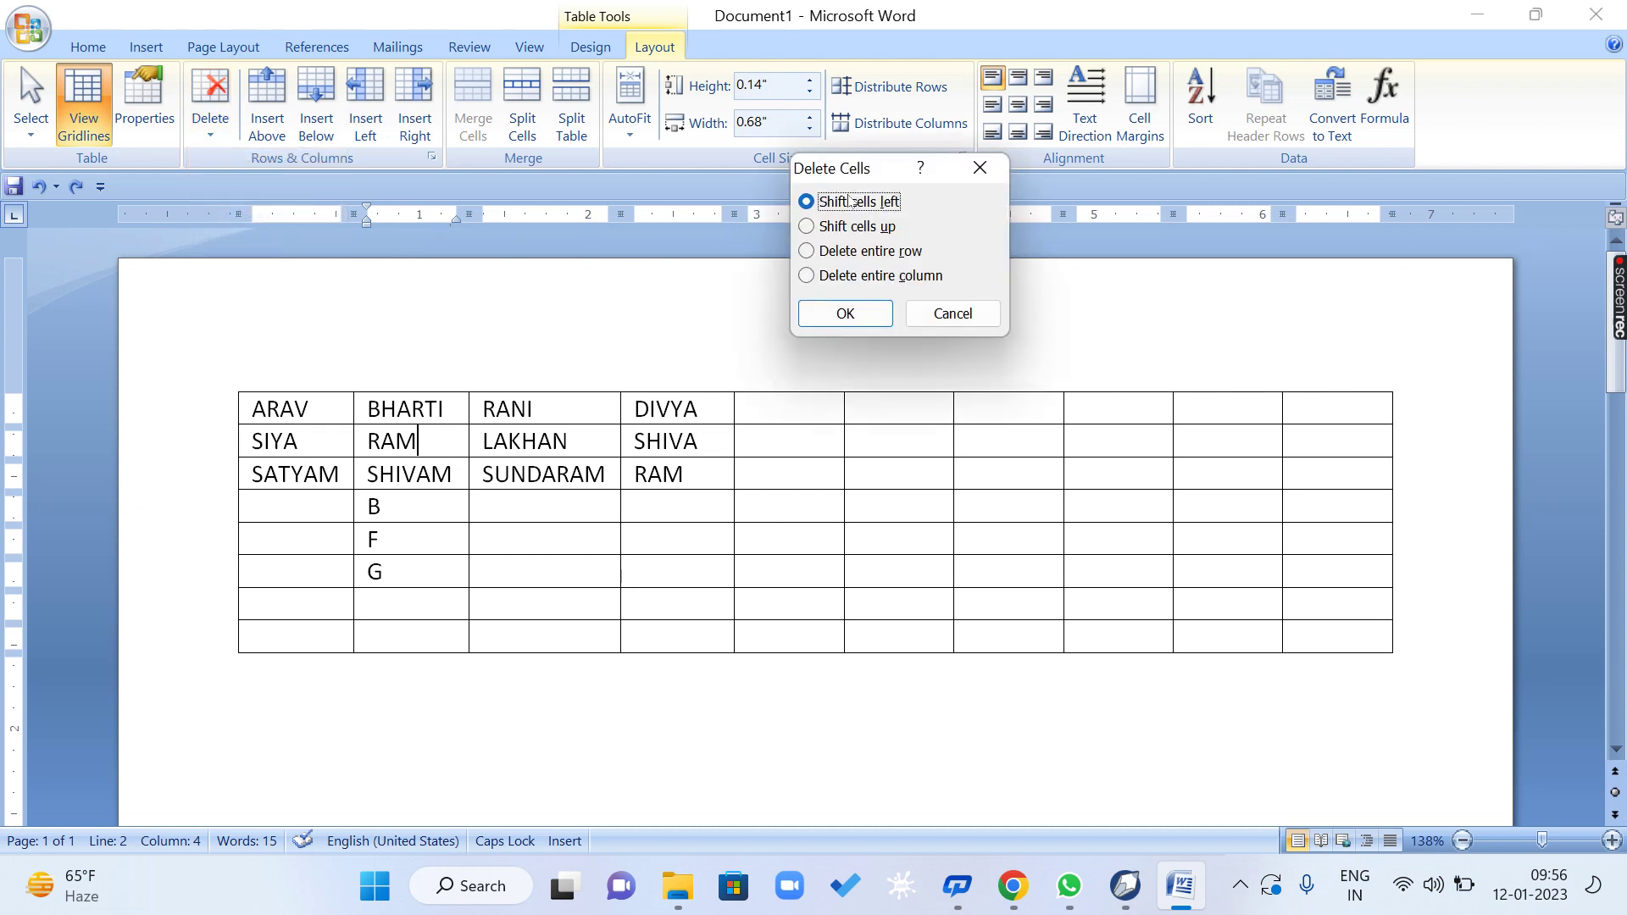
click(952, 313)
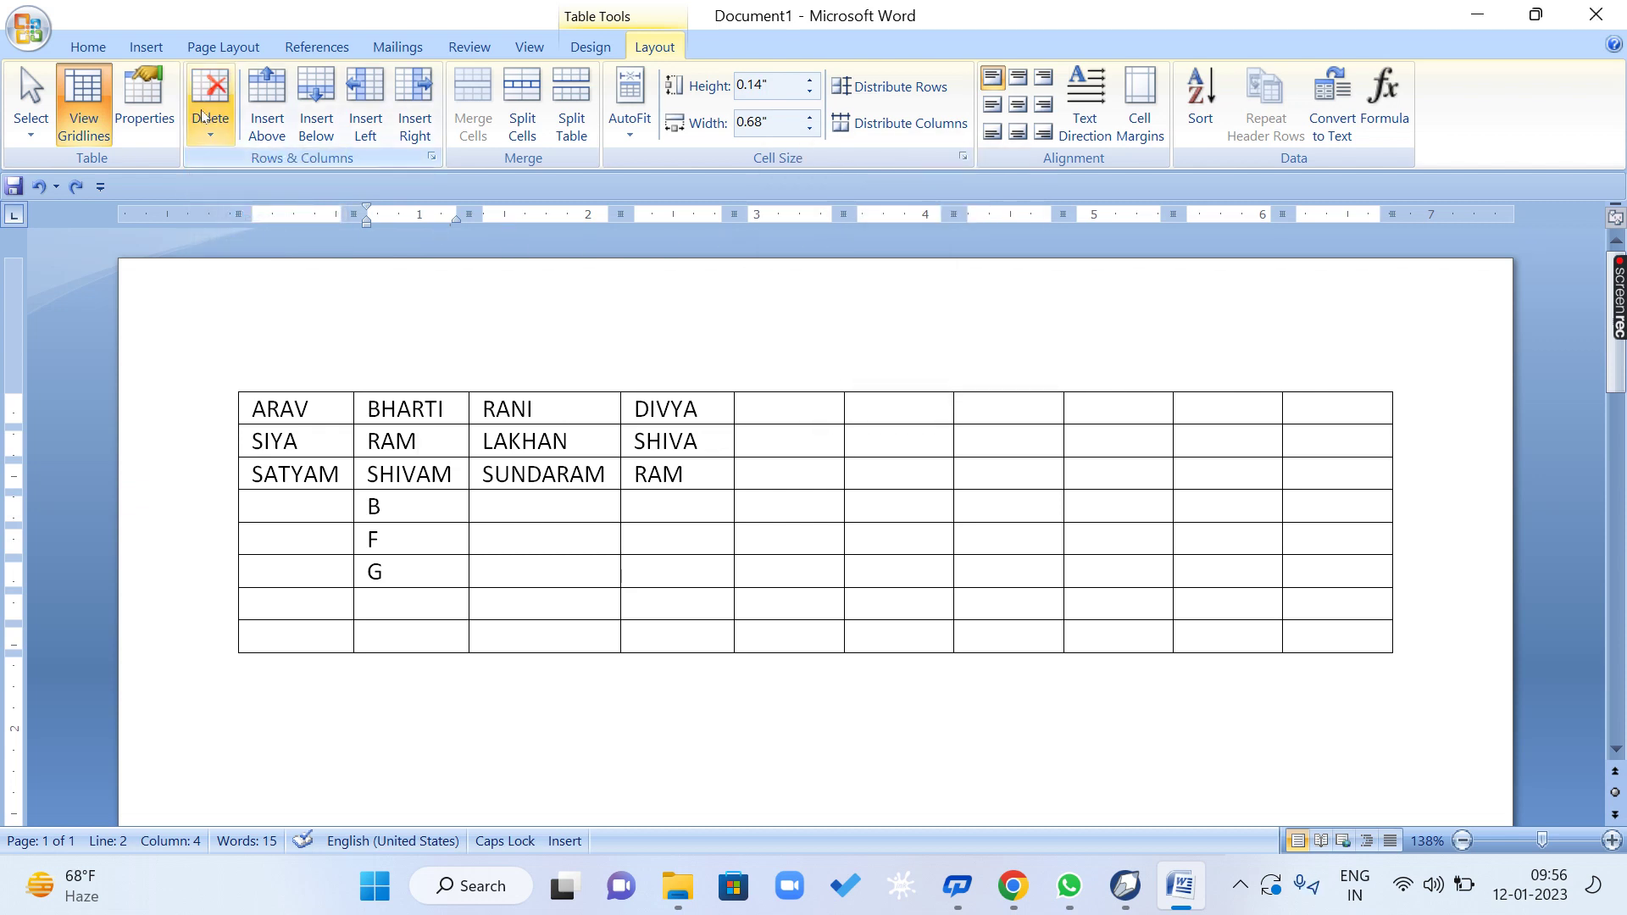
click(204, 116)
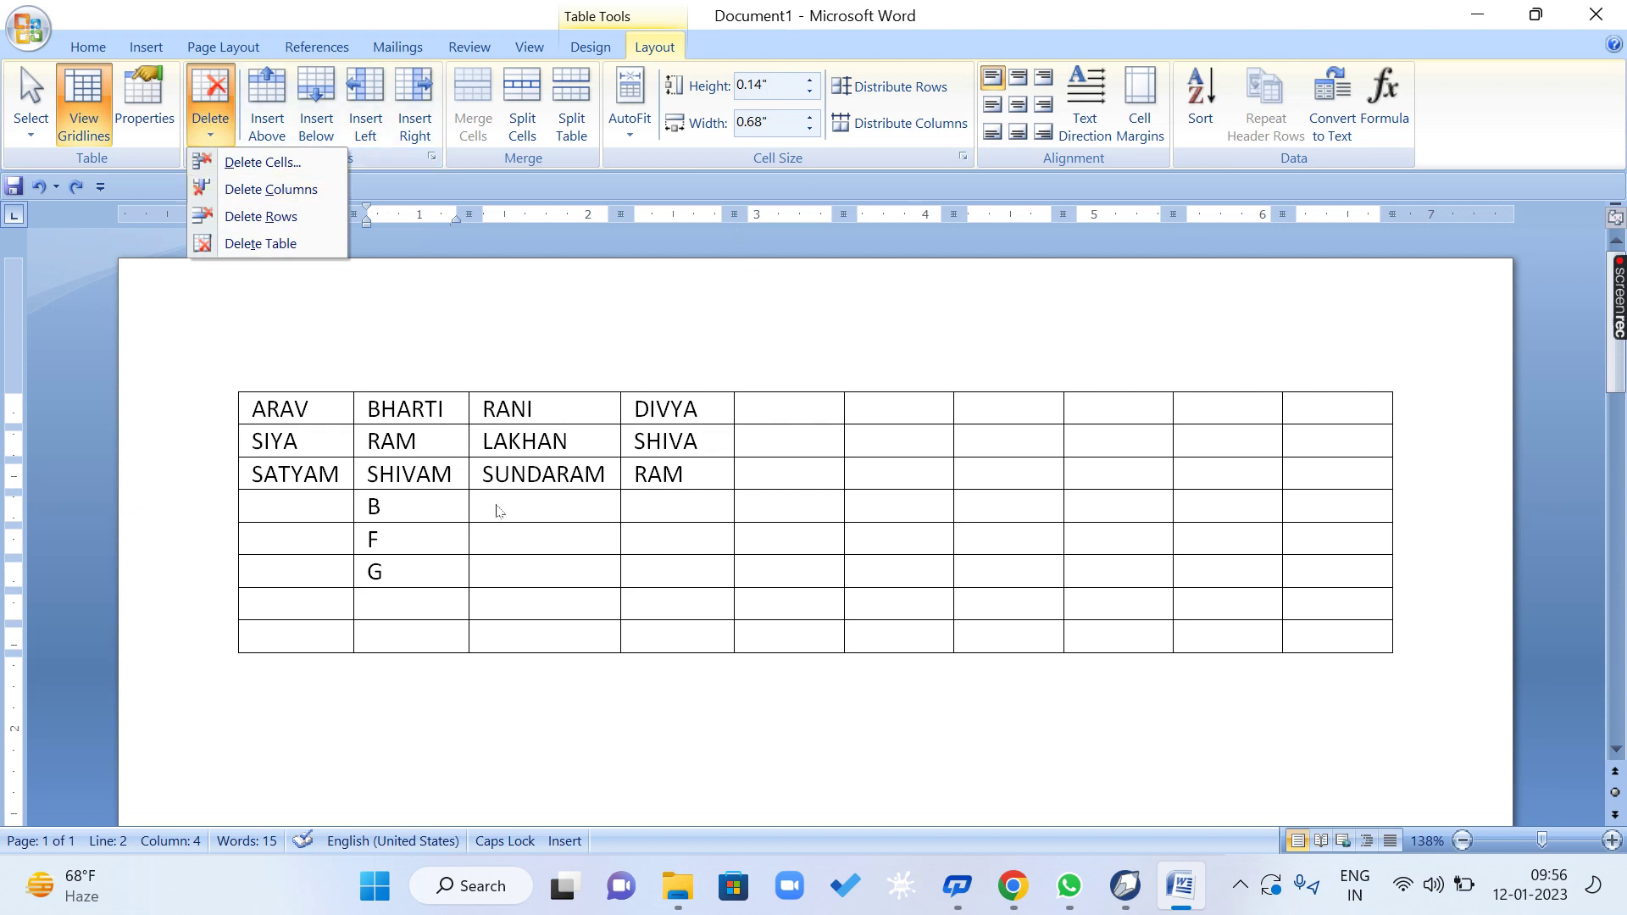
click(509, 541)
Delete the second and third columns of the table together.
drag(439, 409, 510, 410)
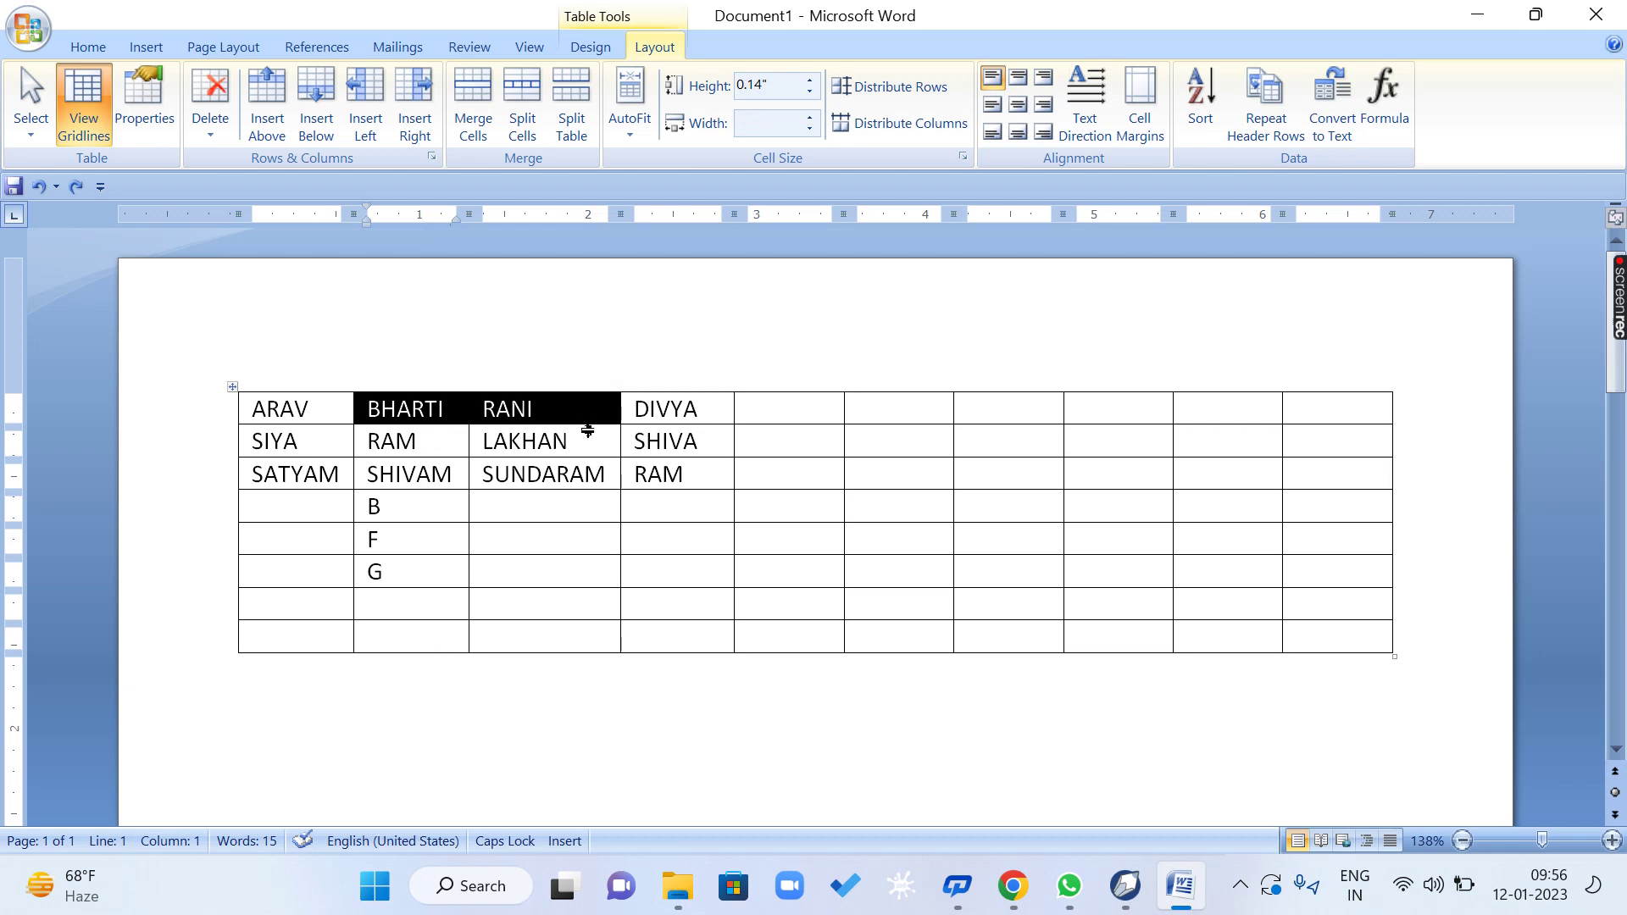
click(218, 132)
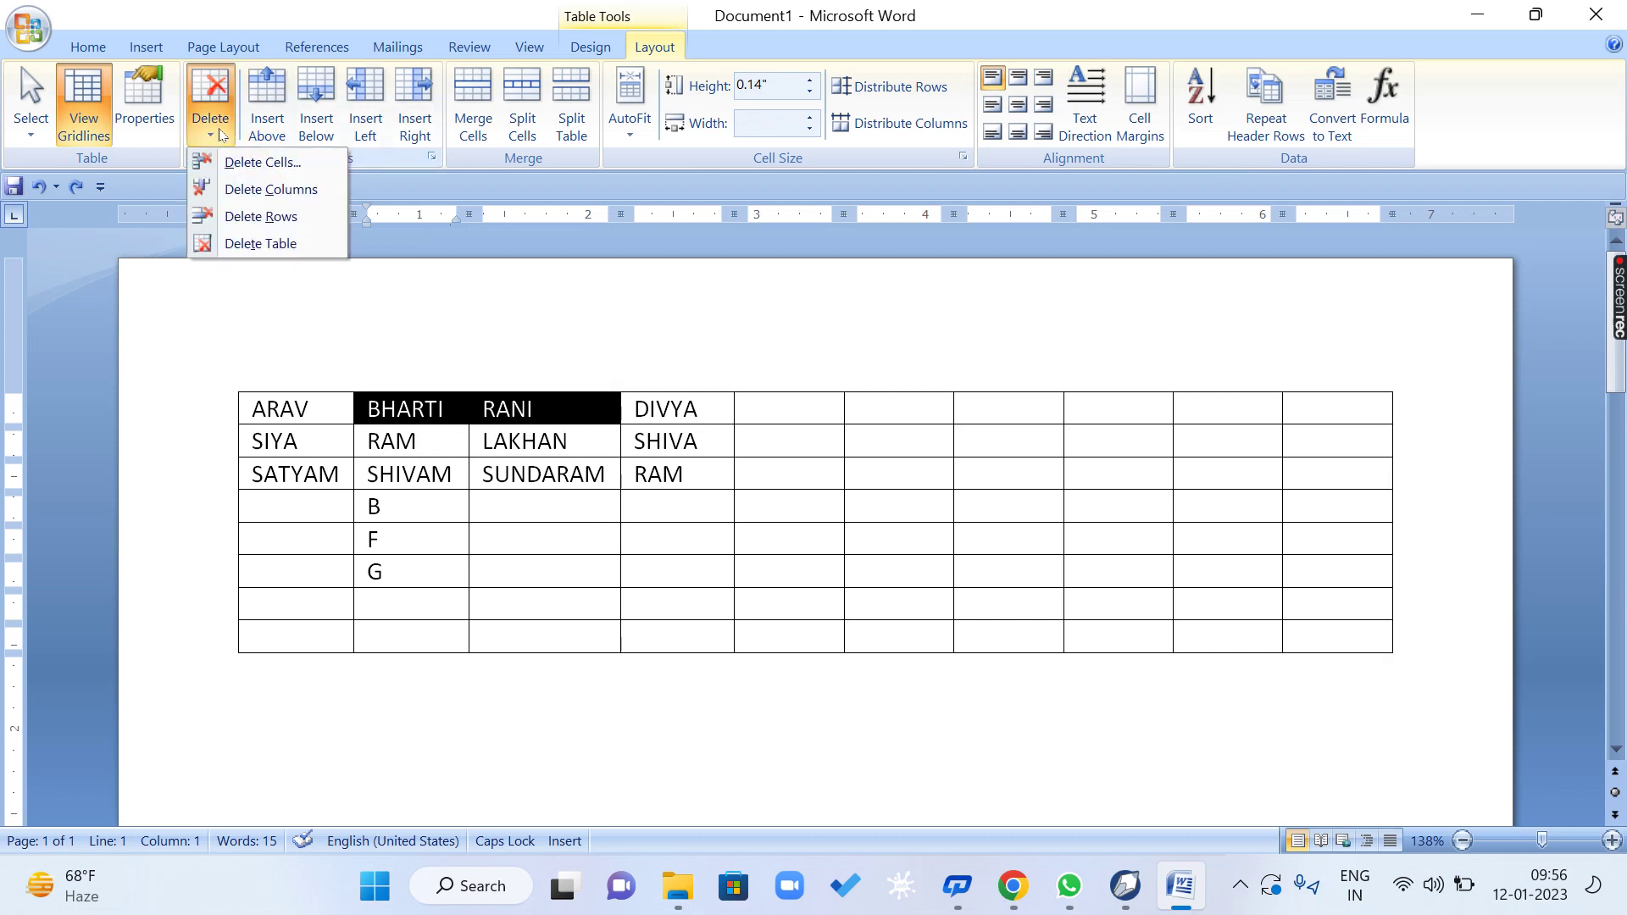
click(249, 187)
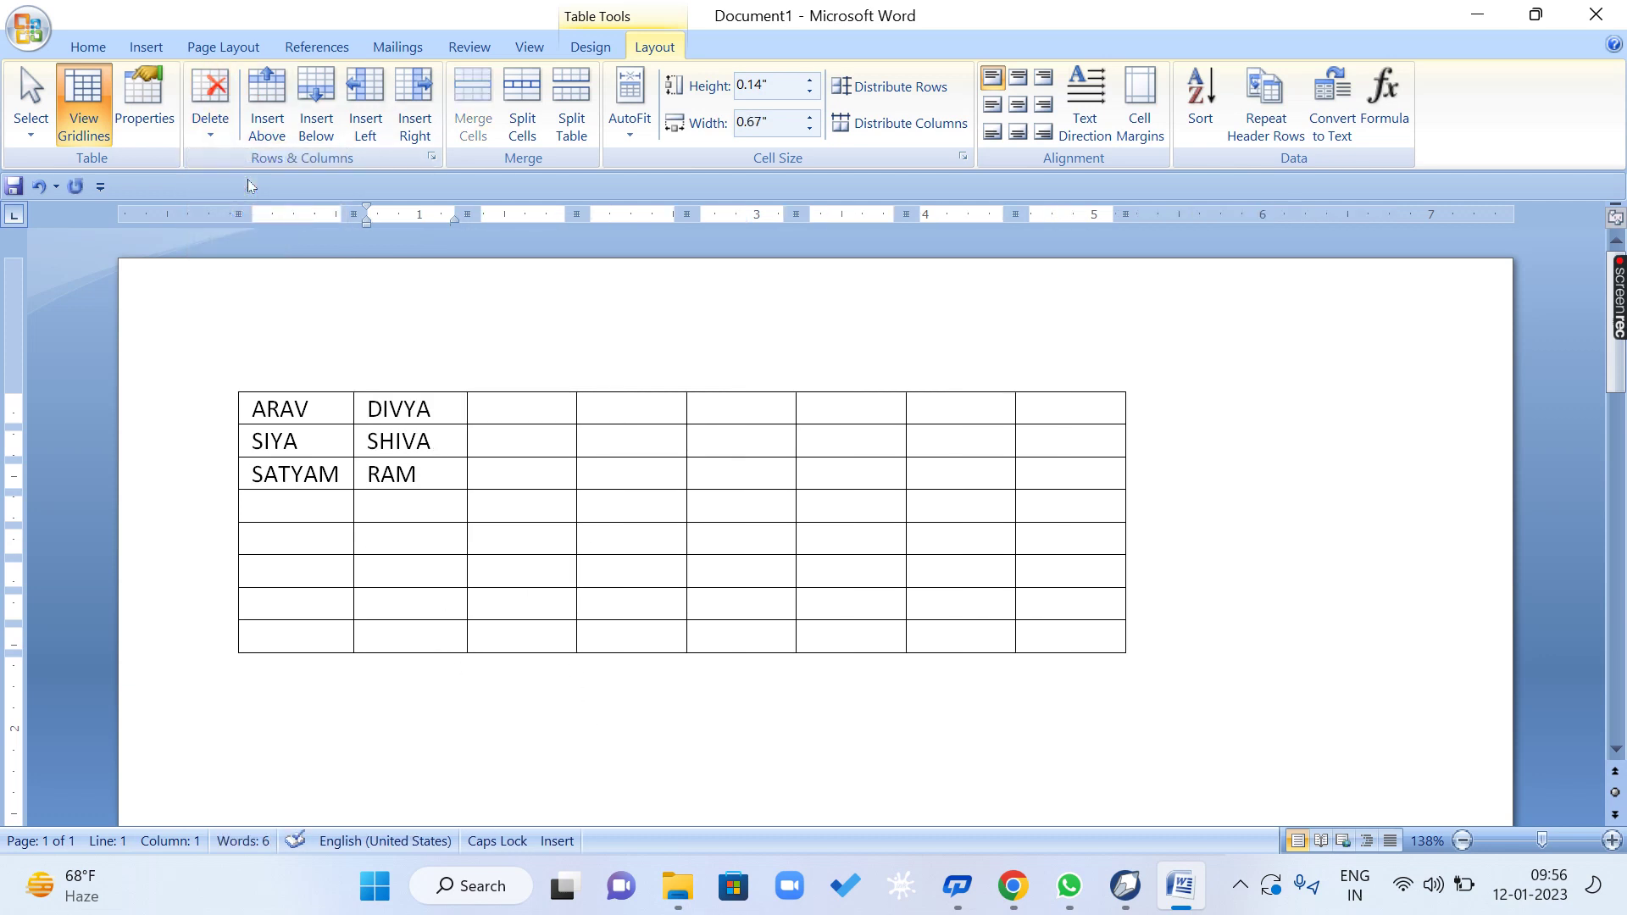
Undo the deletion of the second and third columns and clear the cell selection.
key(ctrl+z)
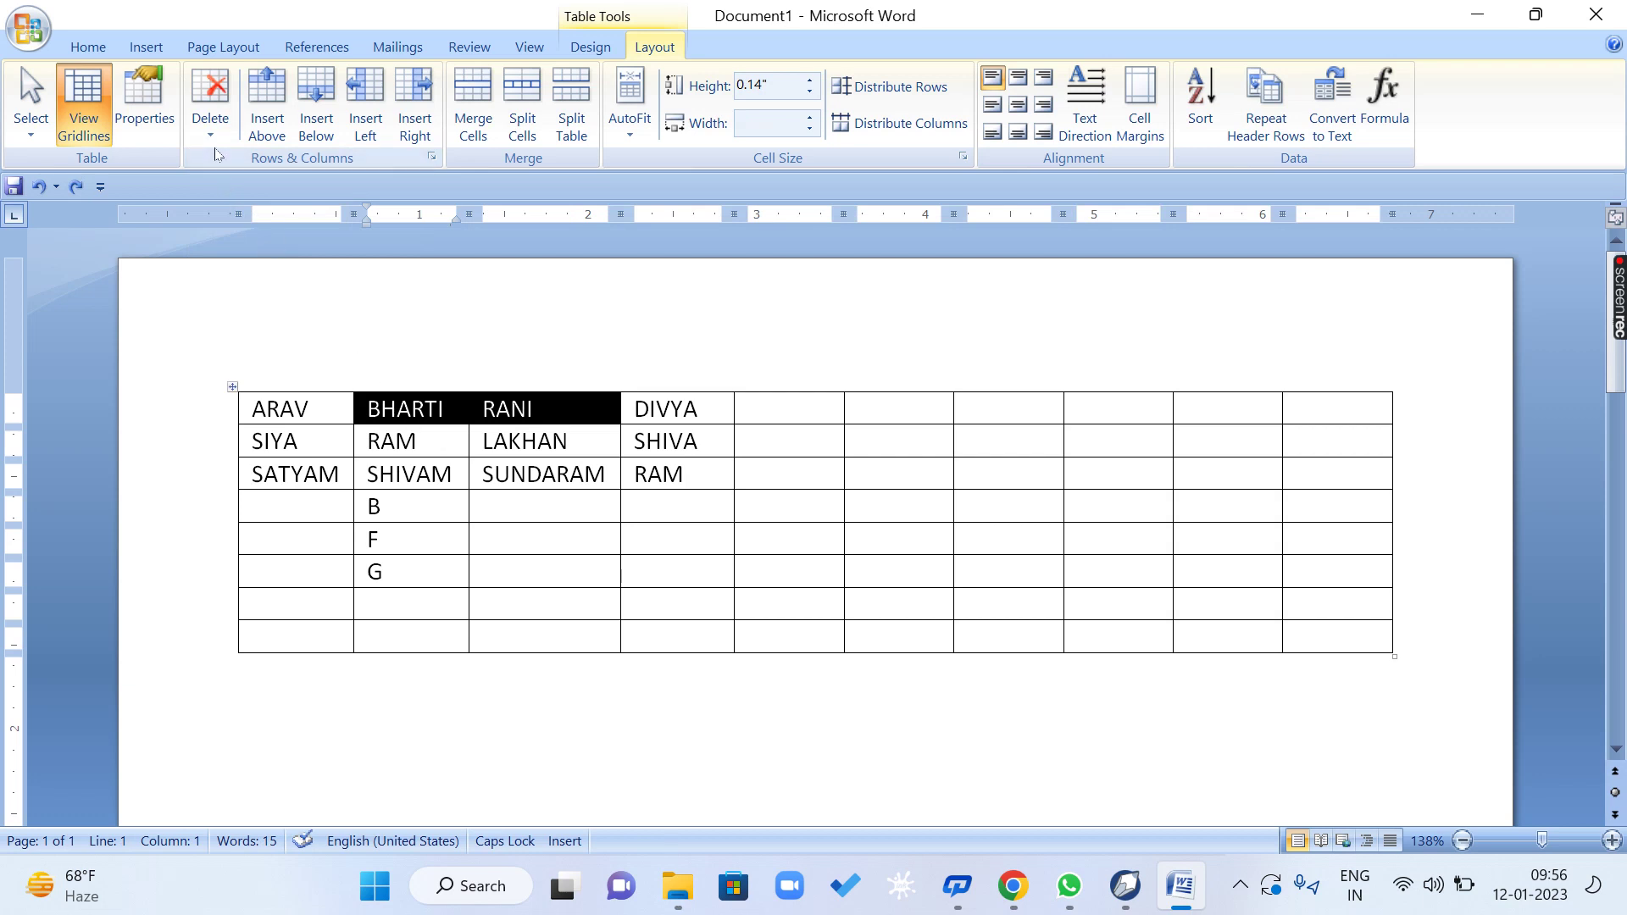
click(420, 441)
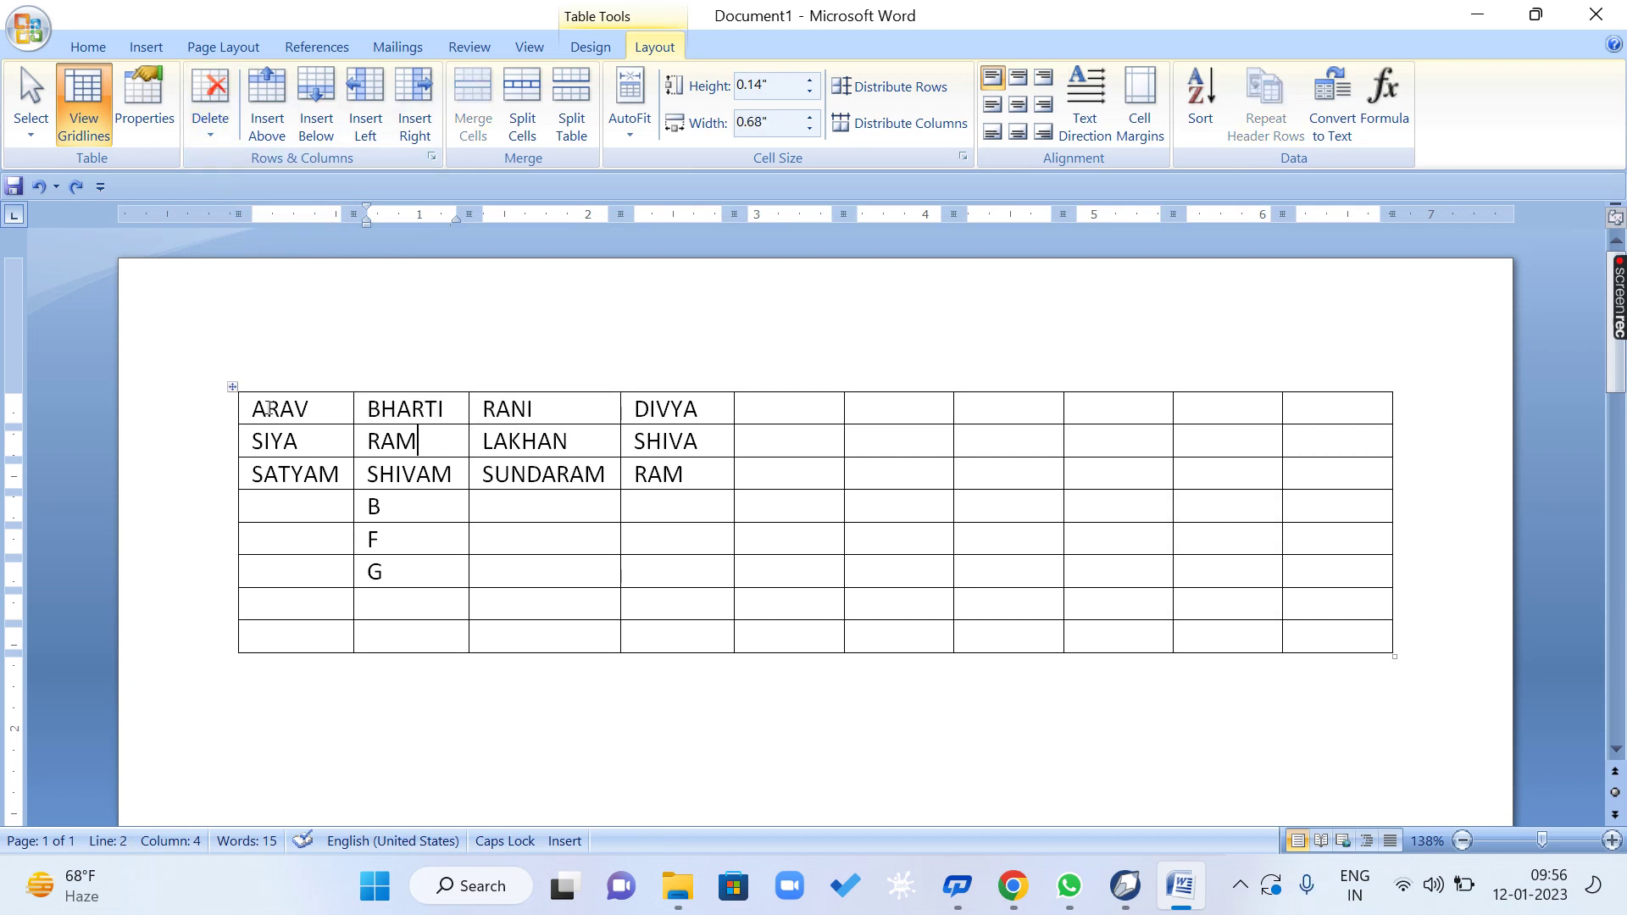
Delete the first three rows of the table together, and undo the deletion.
drag(265, 408, 280, 473)
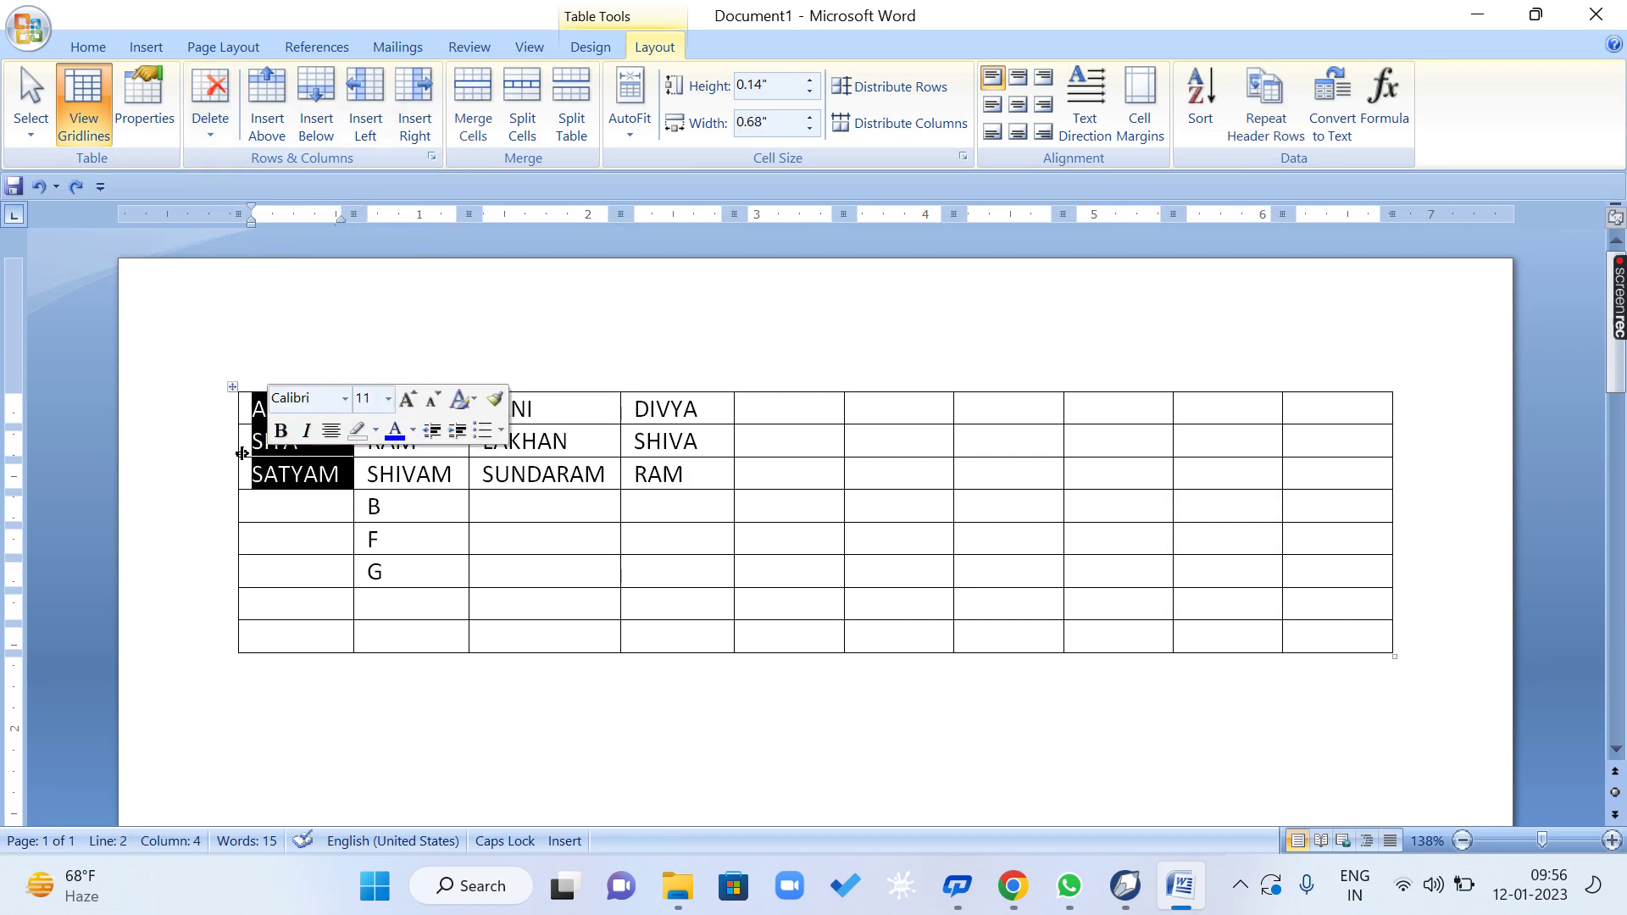
click(224, 140)
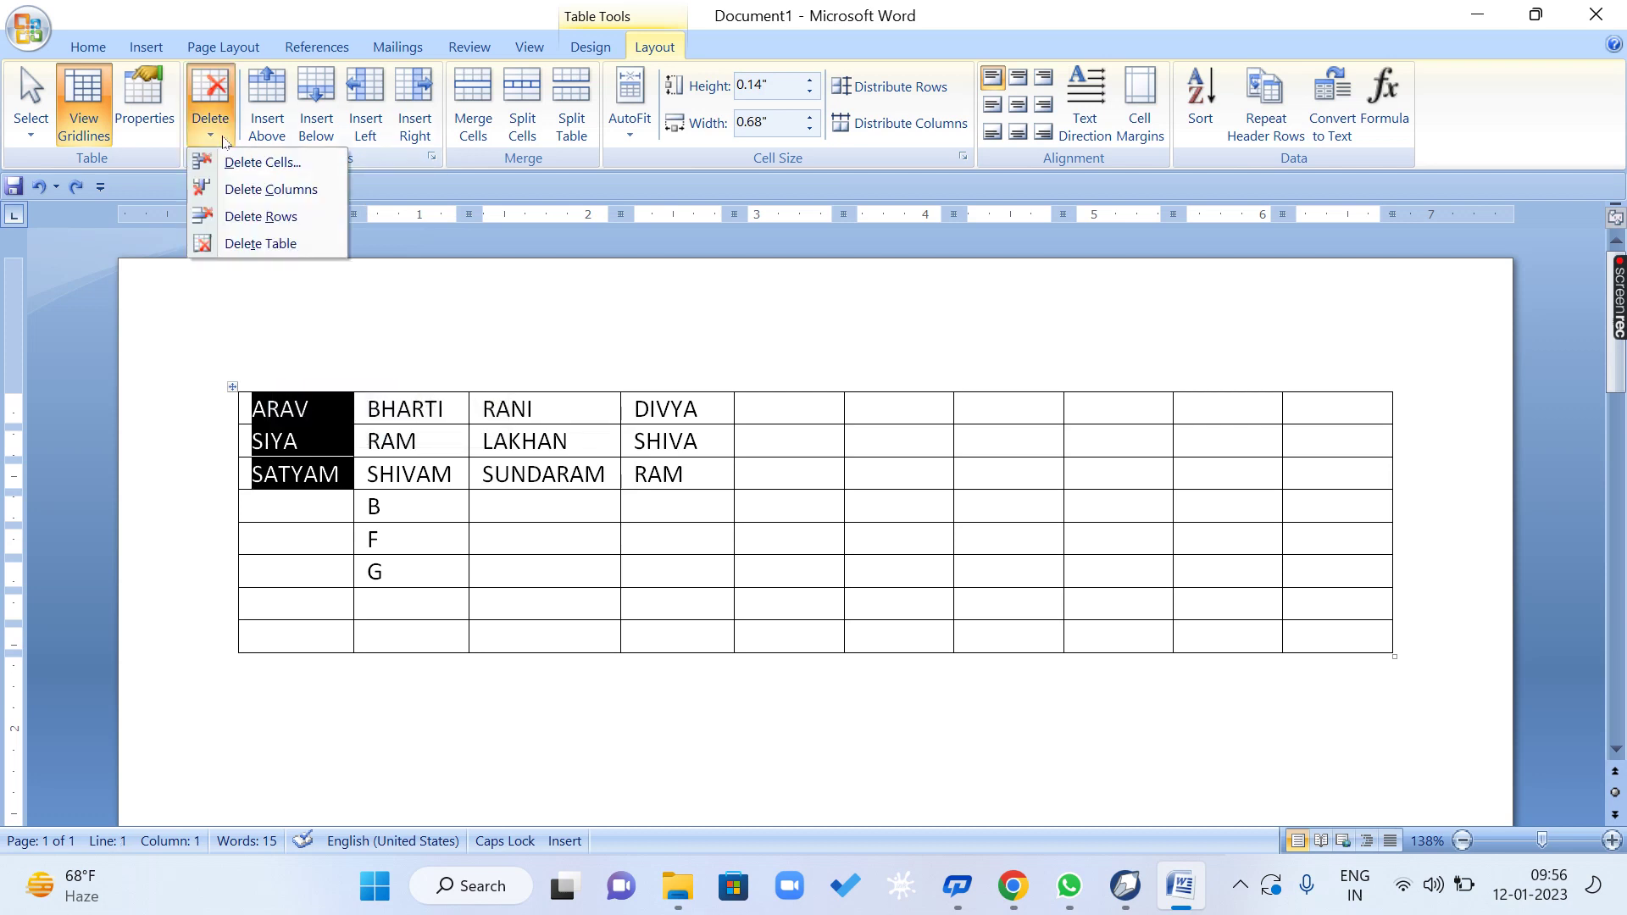
click(250, 219)
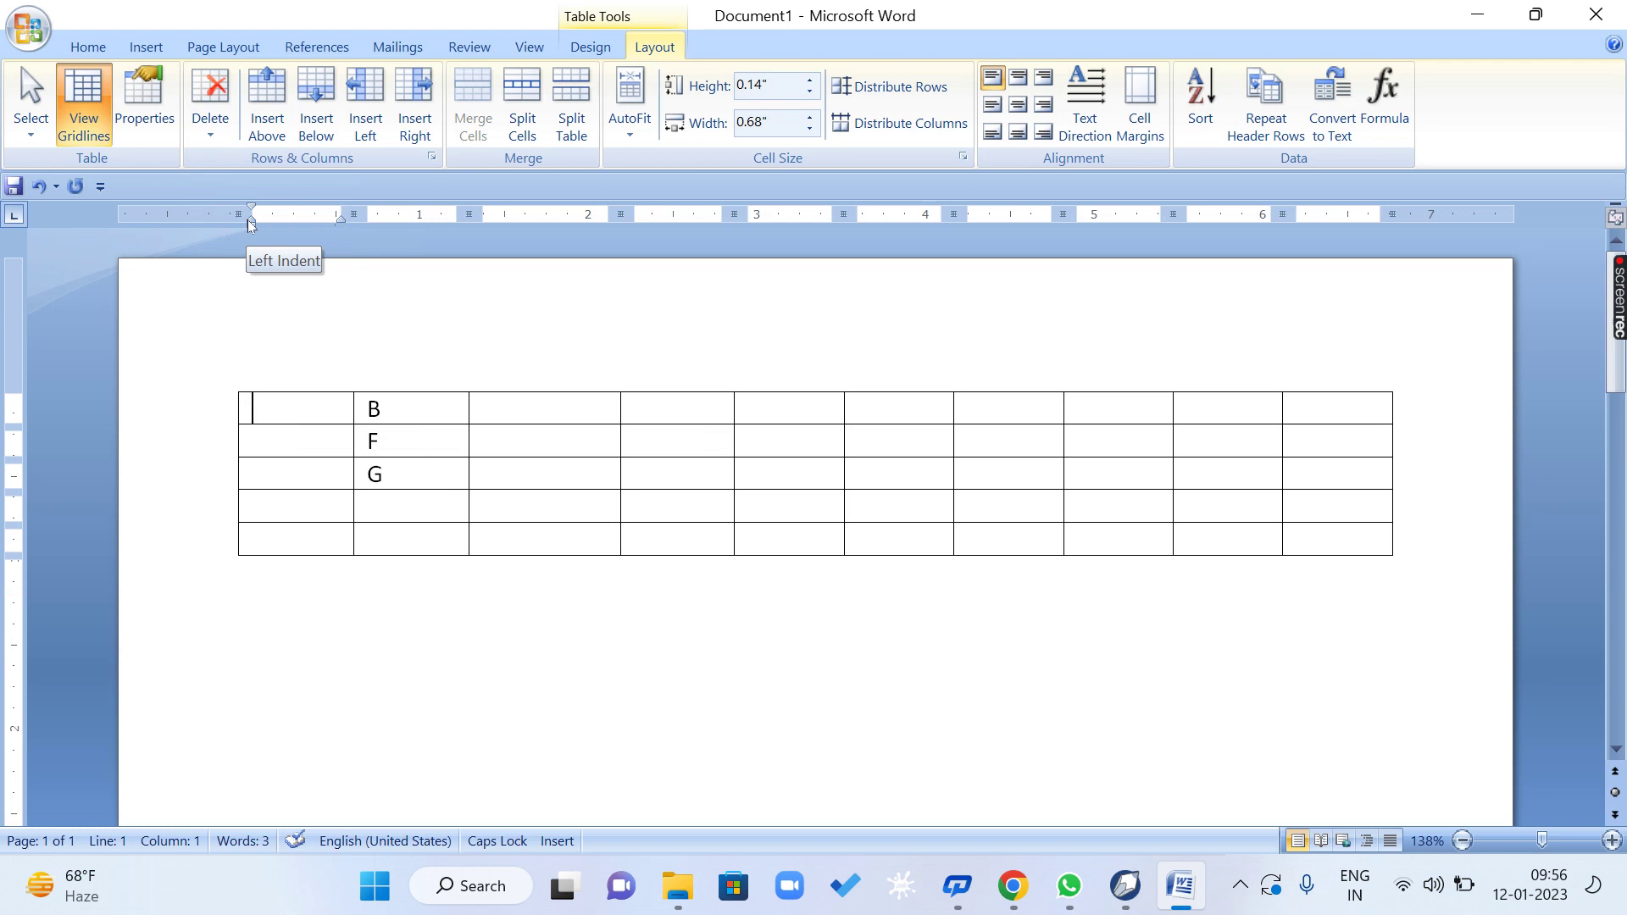
key(ctrl+z)
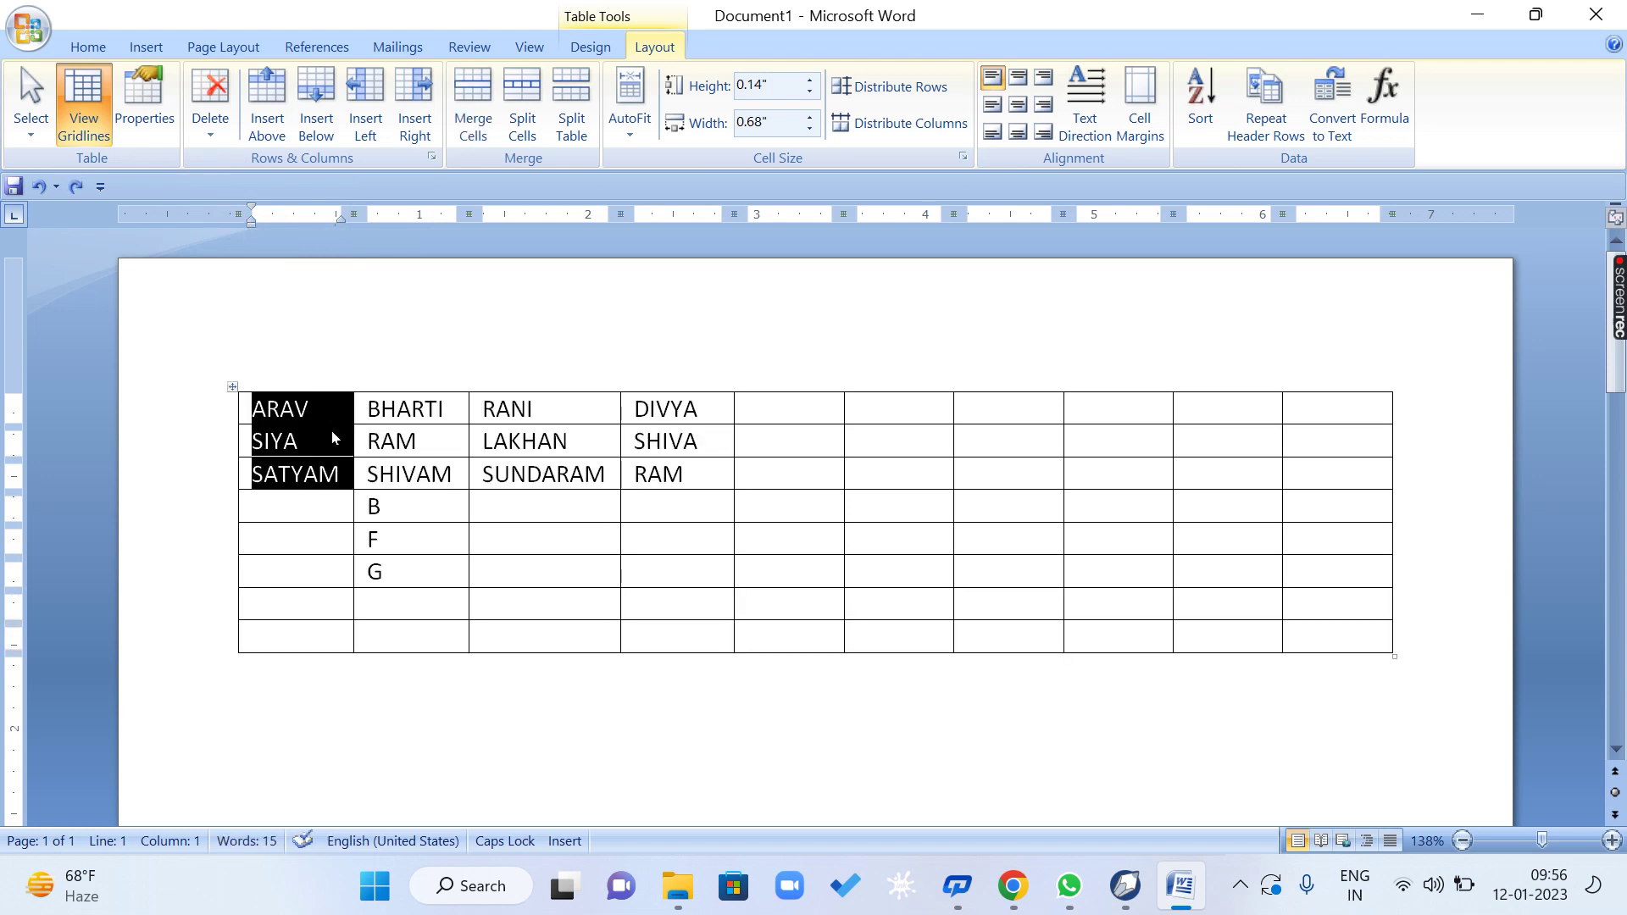
Delete the entire table with Delete Table, and undo the deletion.
click(317, 409)
click(210, 106)
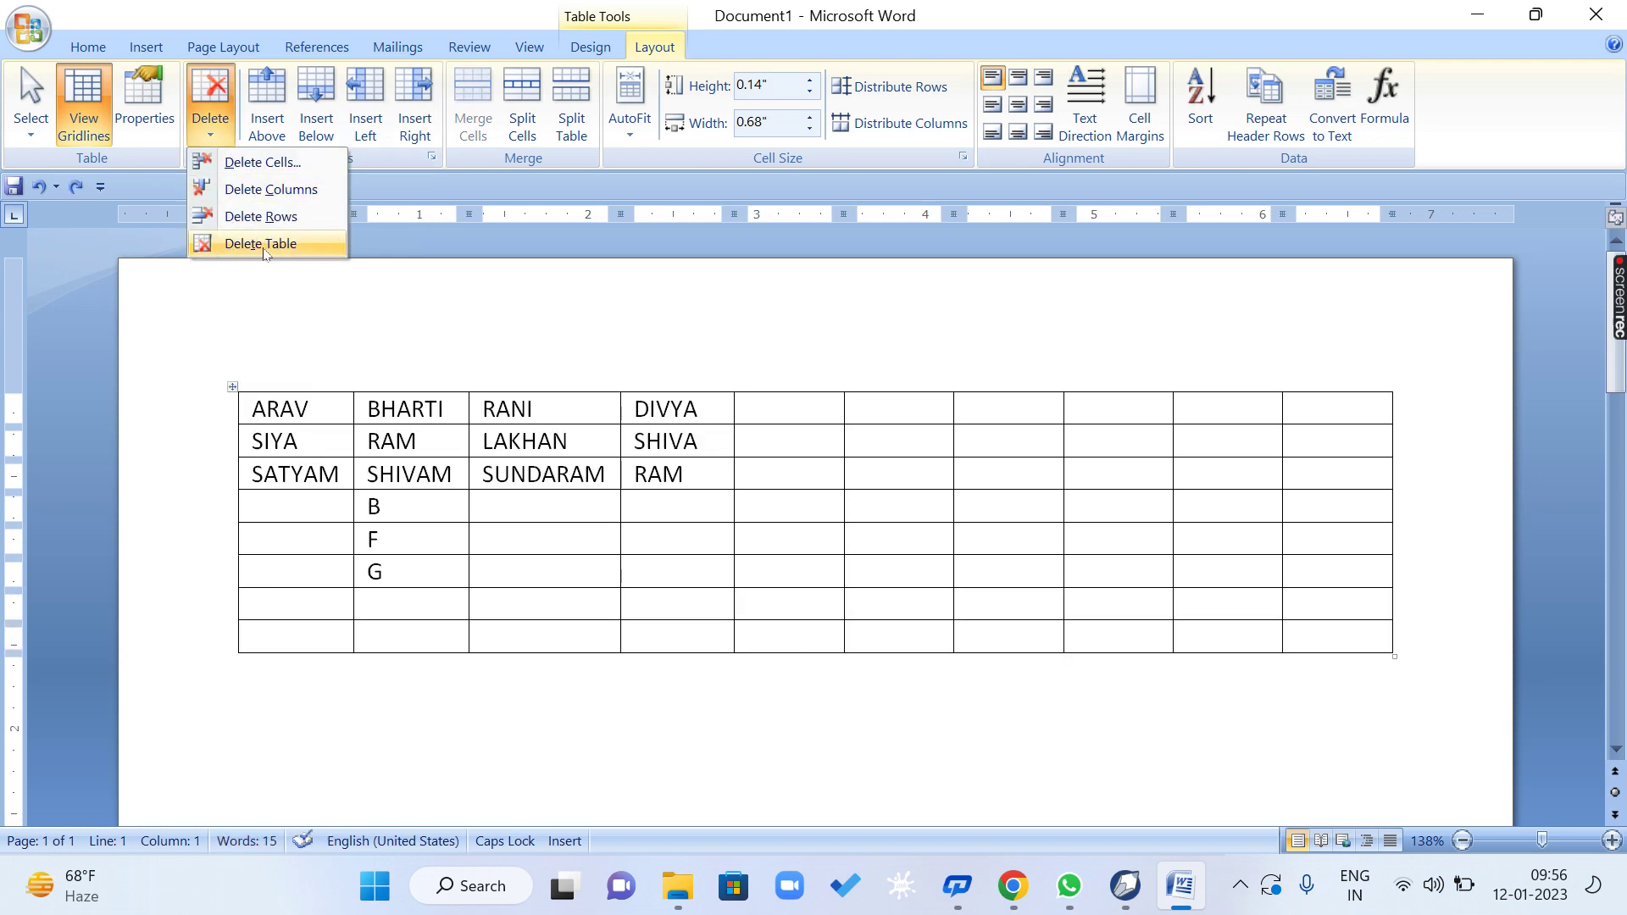
click(263, 244)
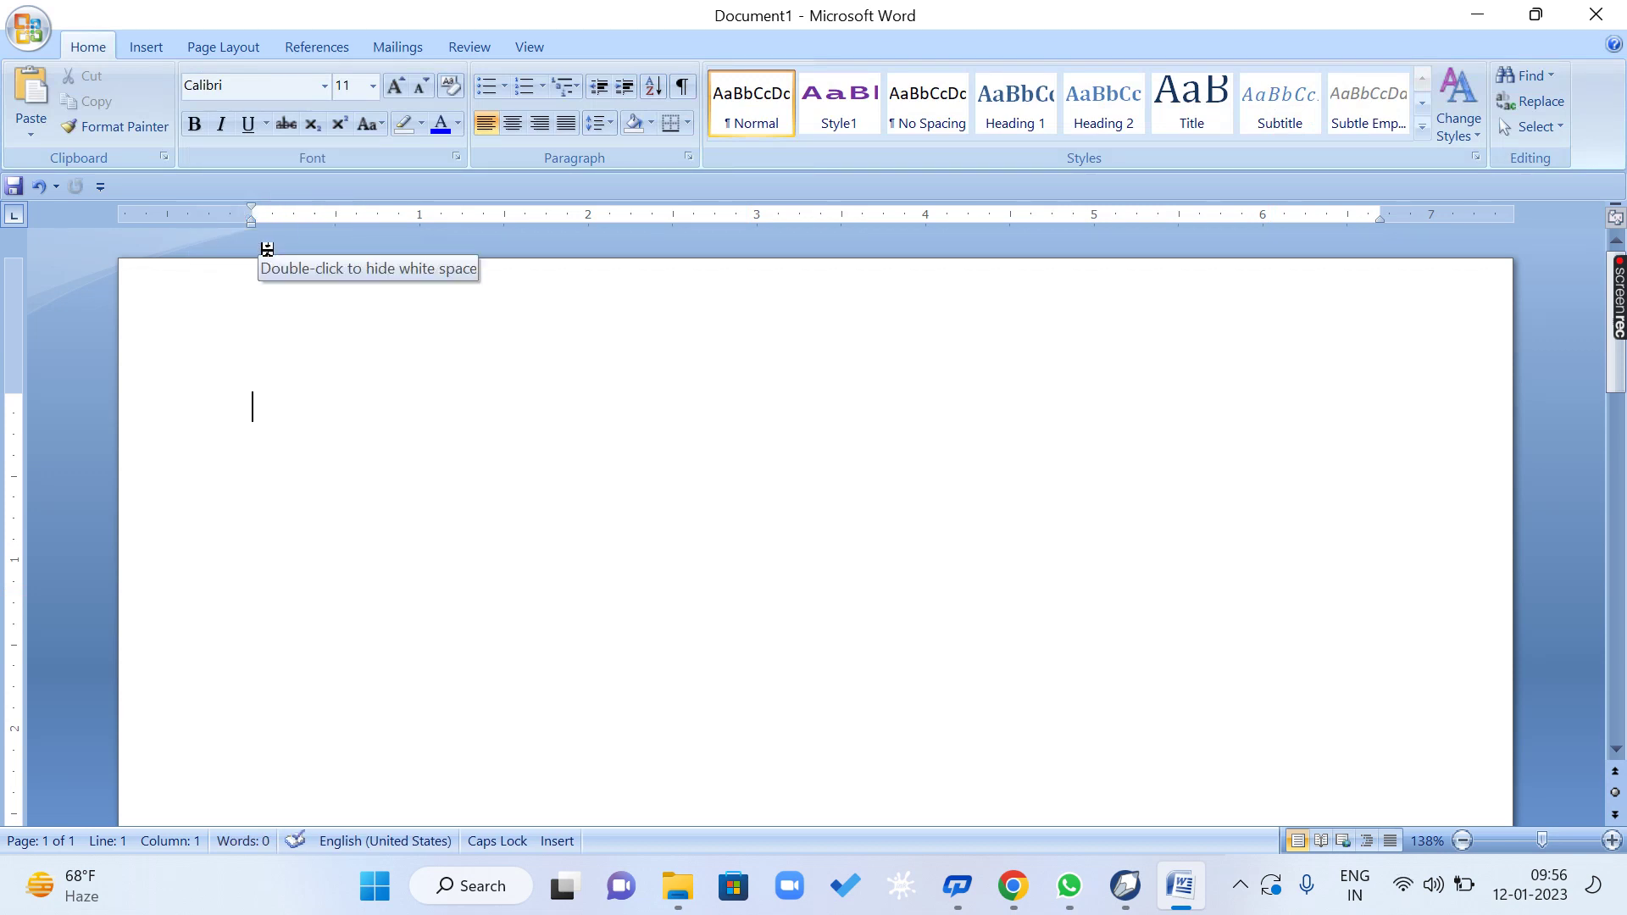
key(ctrl+z)
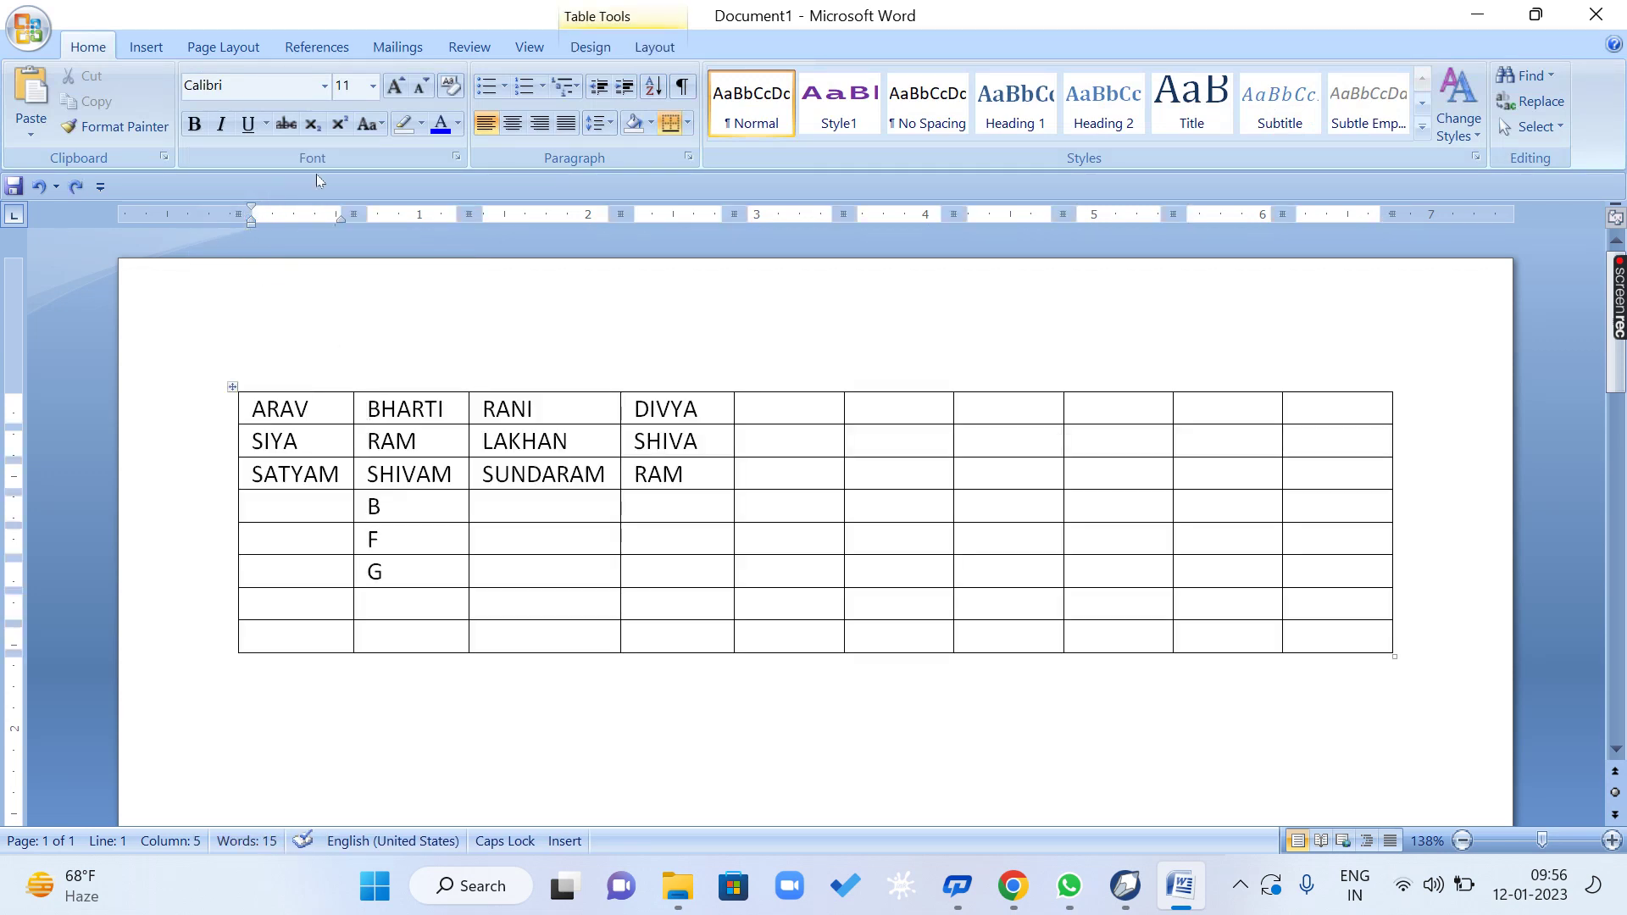
Insert one blank row above the table's first row, and undo the insertion.
click(657, 49)
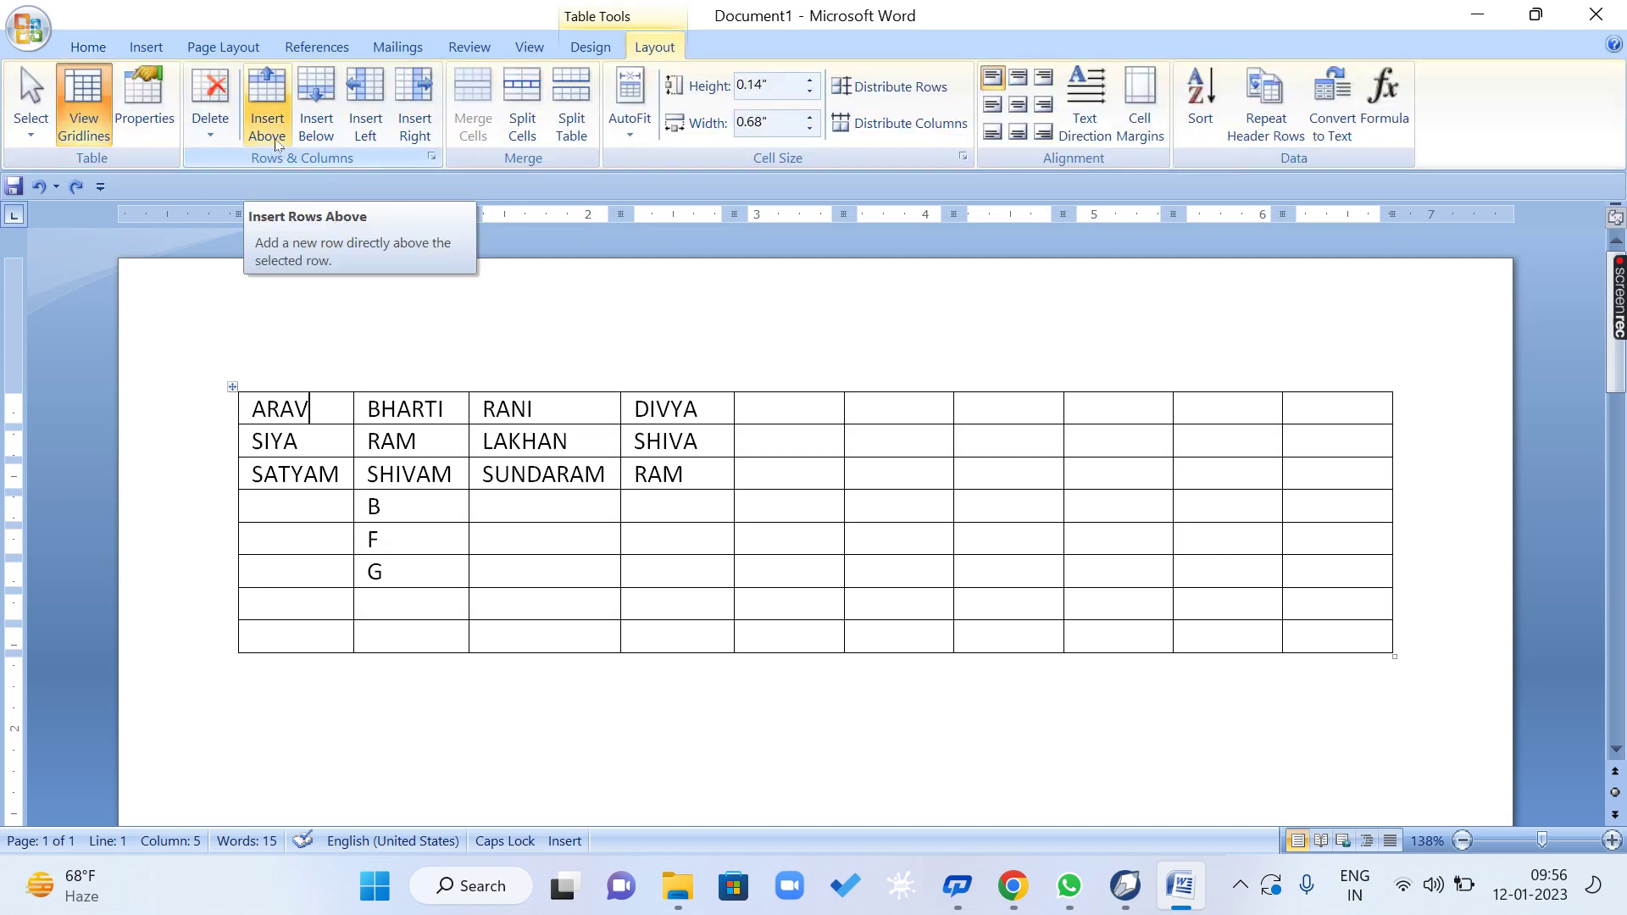
click(424, 411)
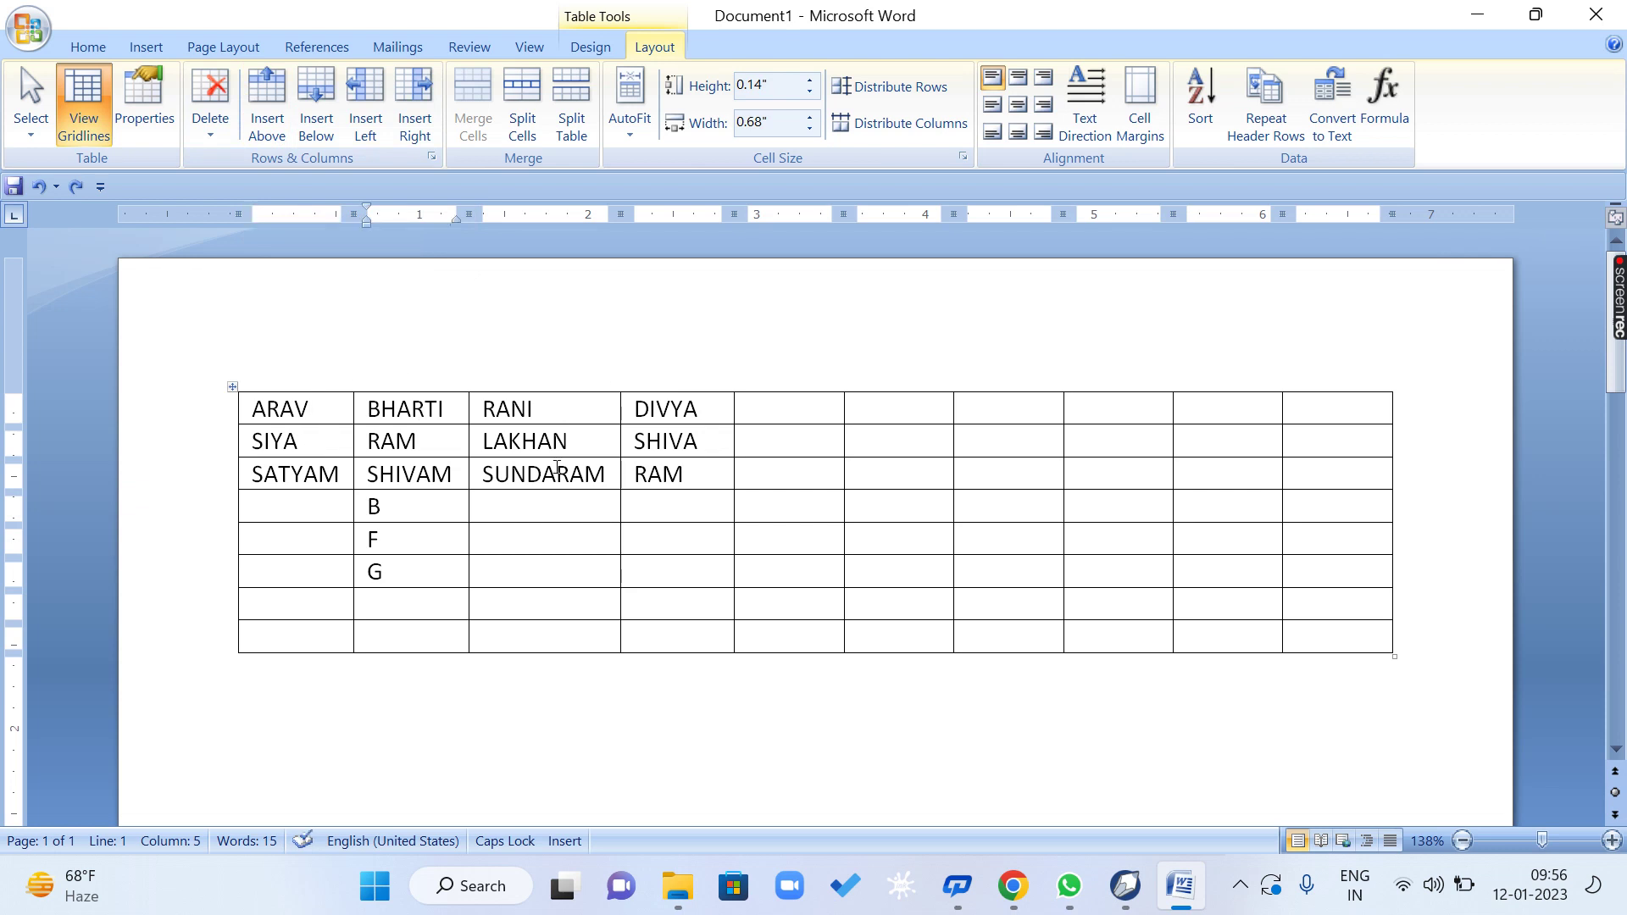
click(276, 140)
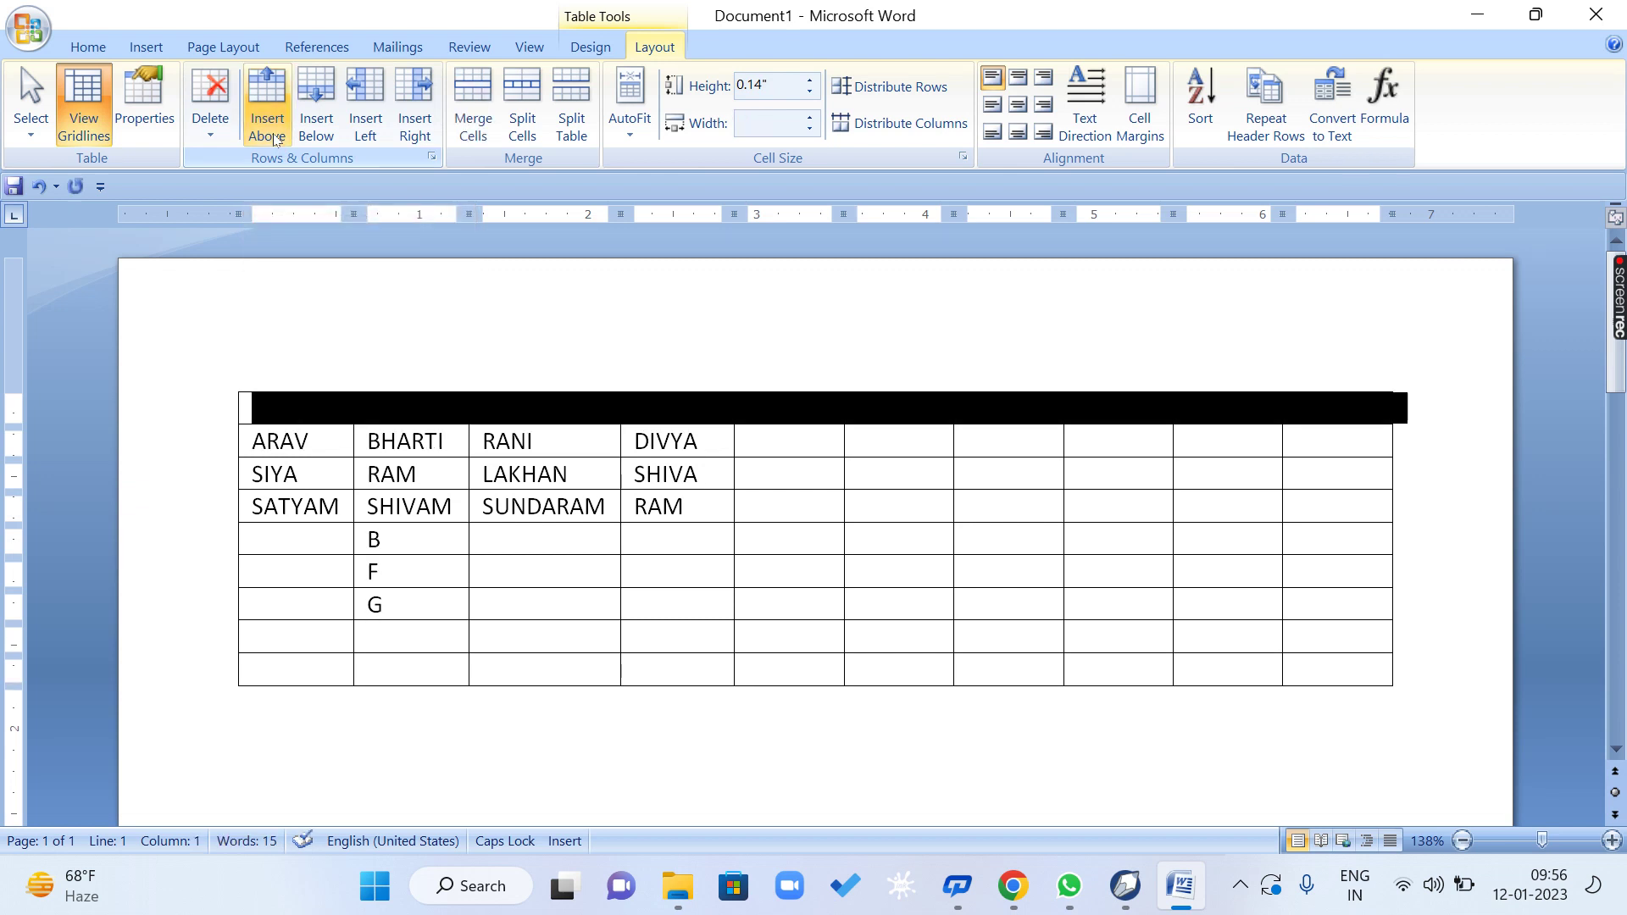
key(ctrl+z)
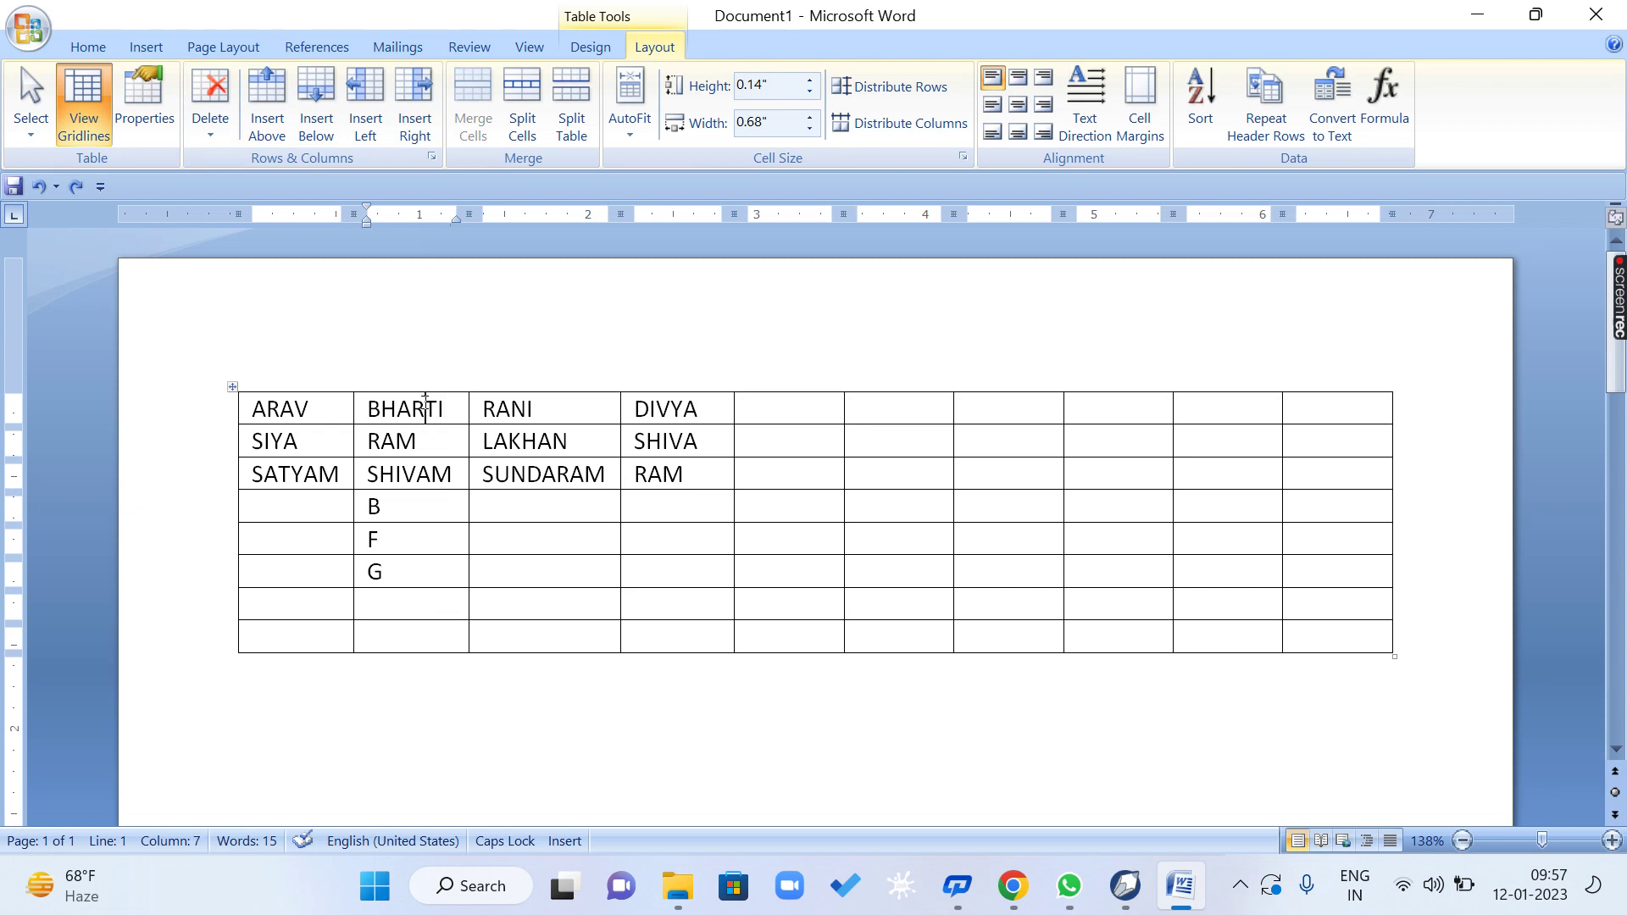
With the second column's first two cells selected, insert two rows above and two rows below them, undoing each insertion.
drag(425, 408, 425, 439)
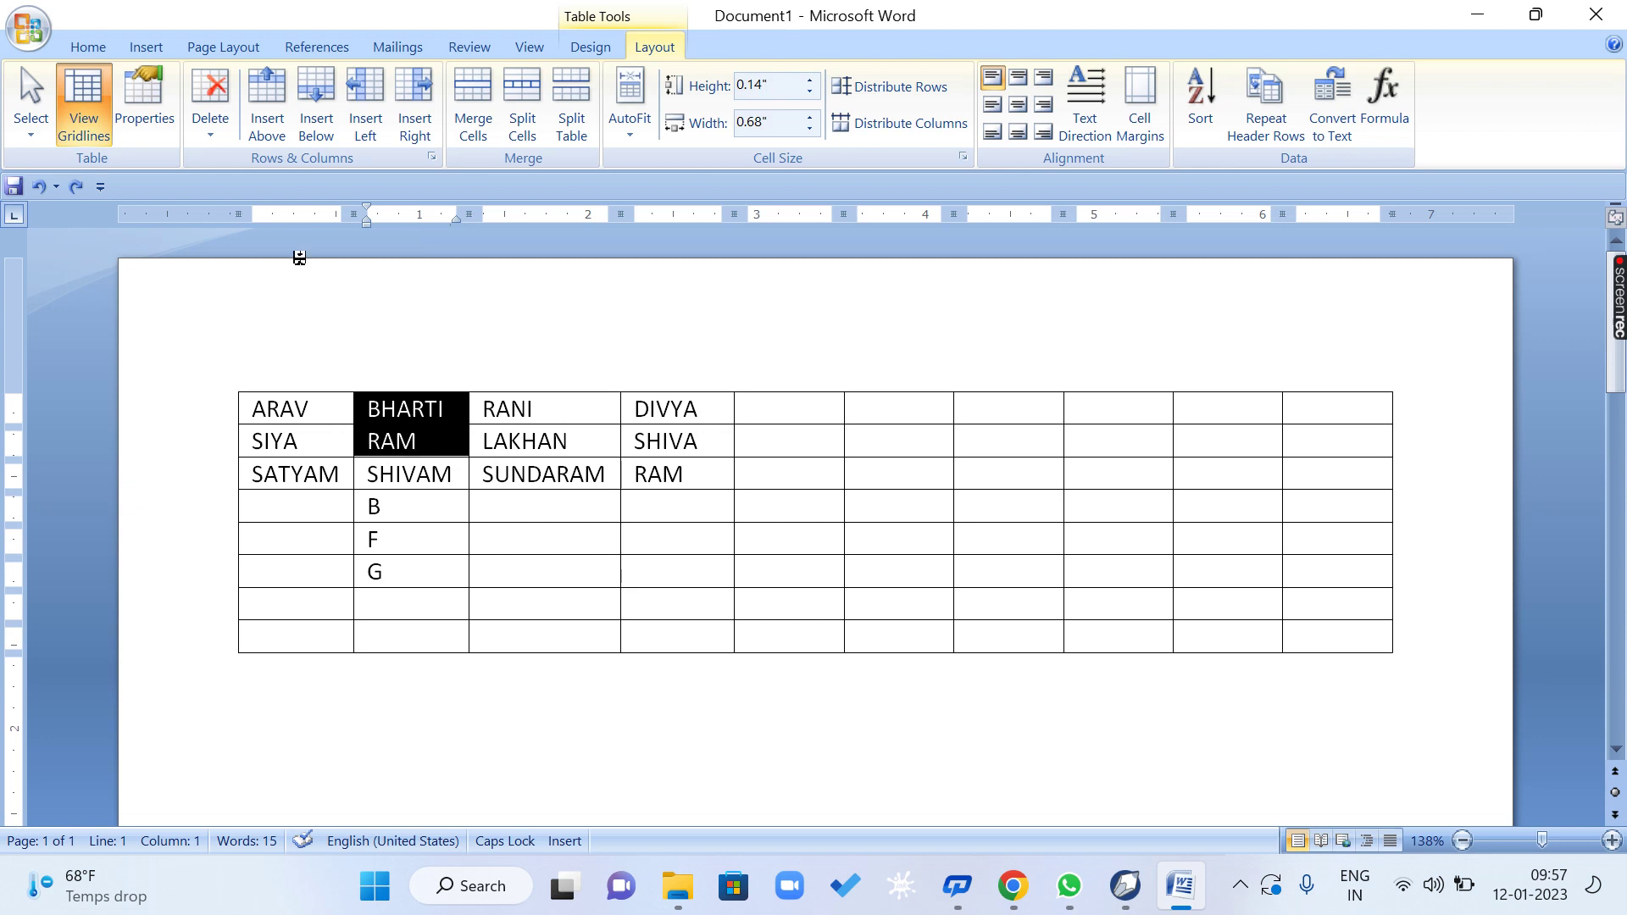
click(266, 127)
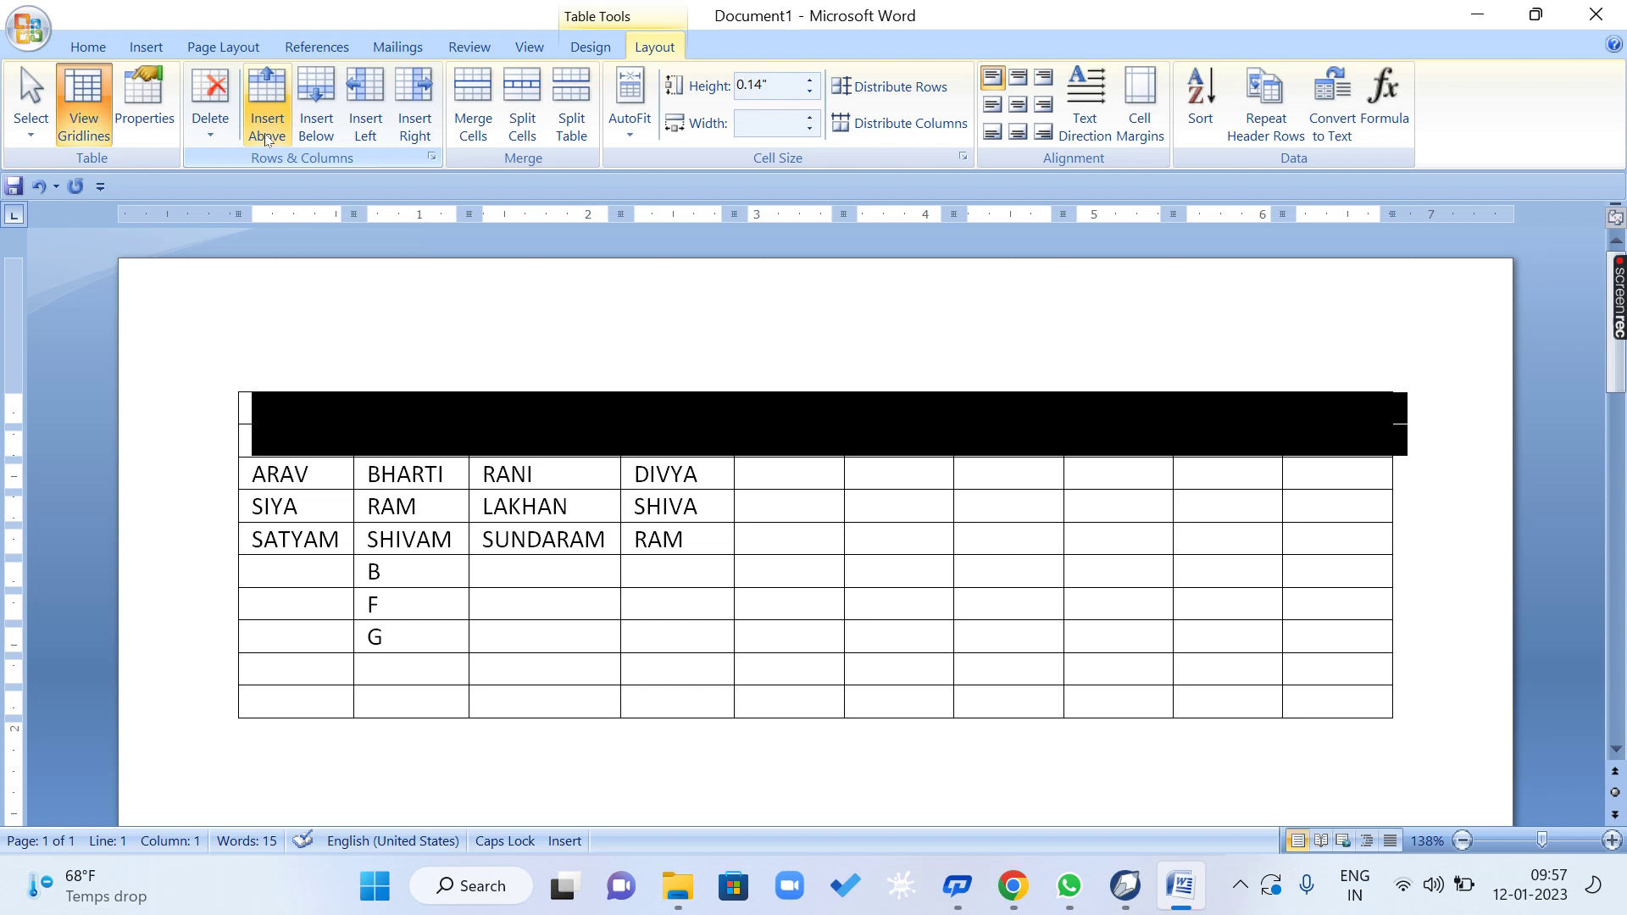
key(ctrl+z)
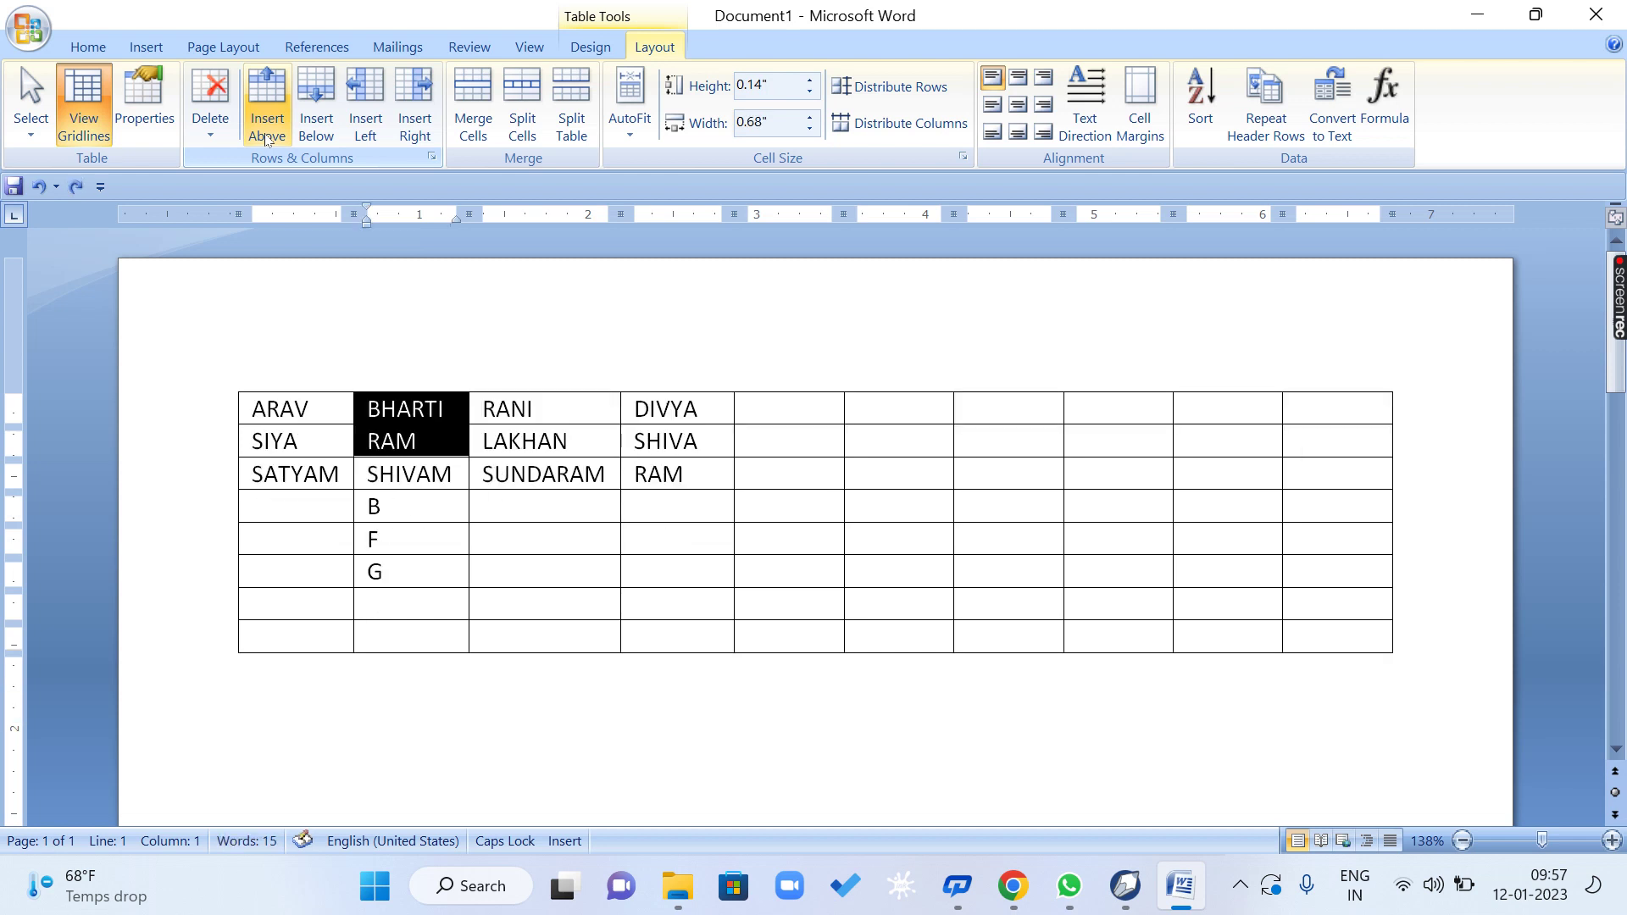
click(313, 144)
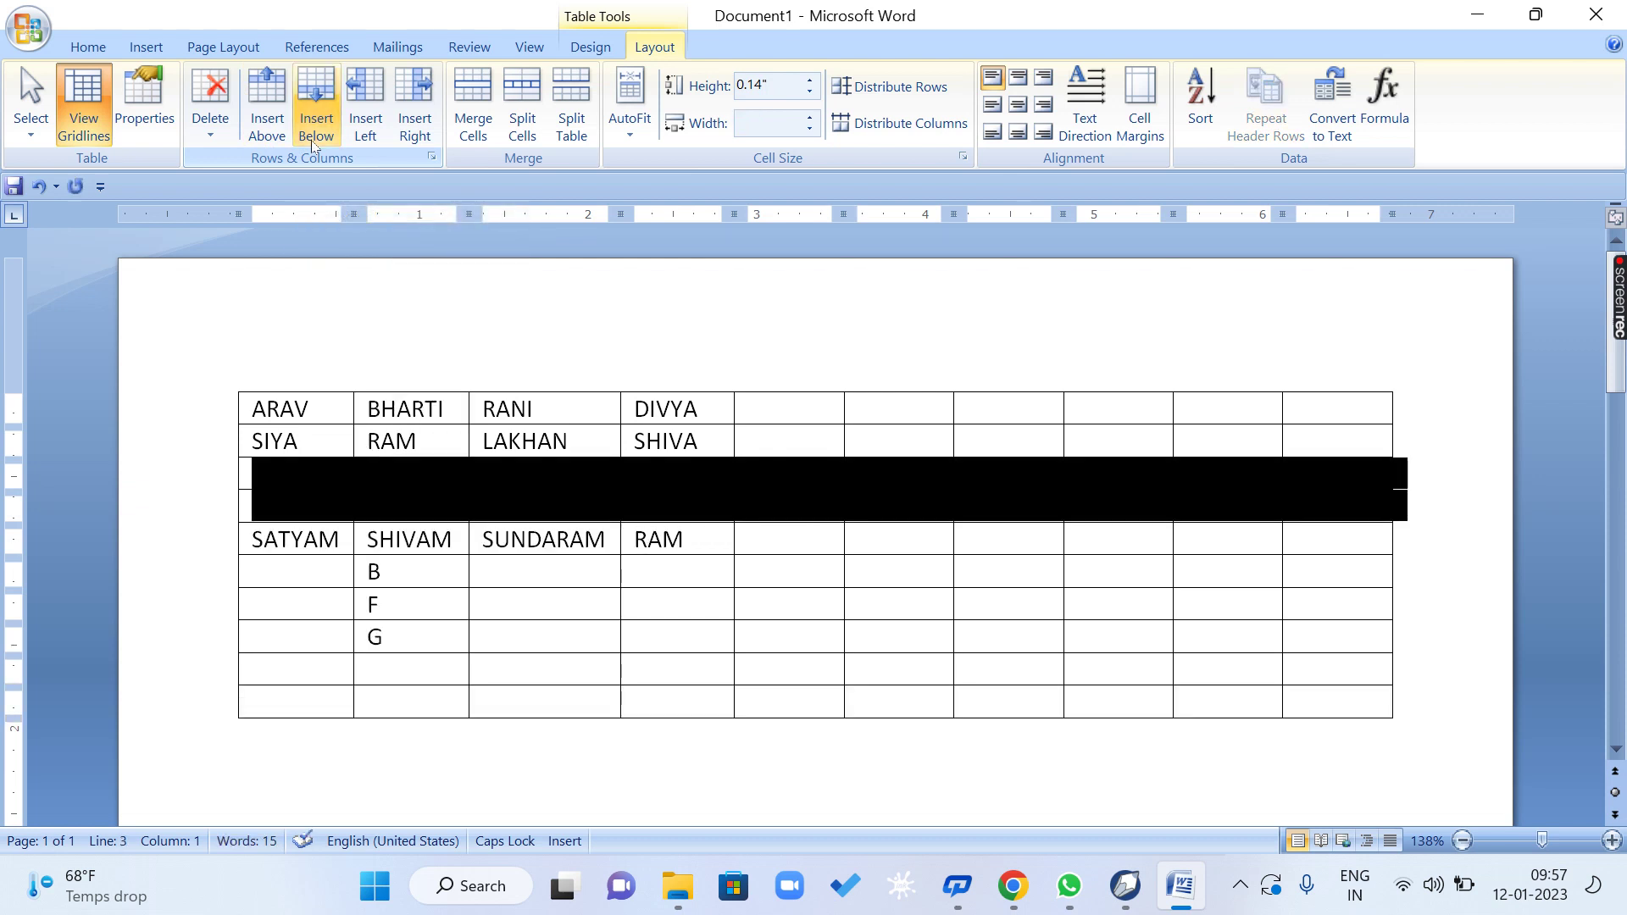
key(ctrl+z)
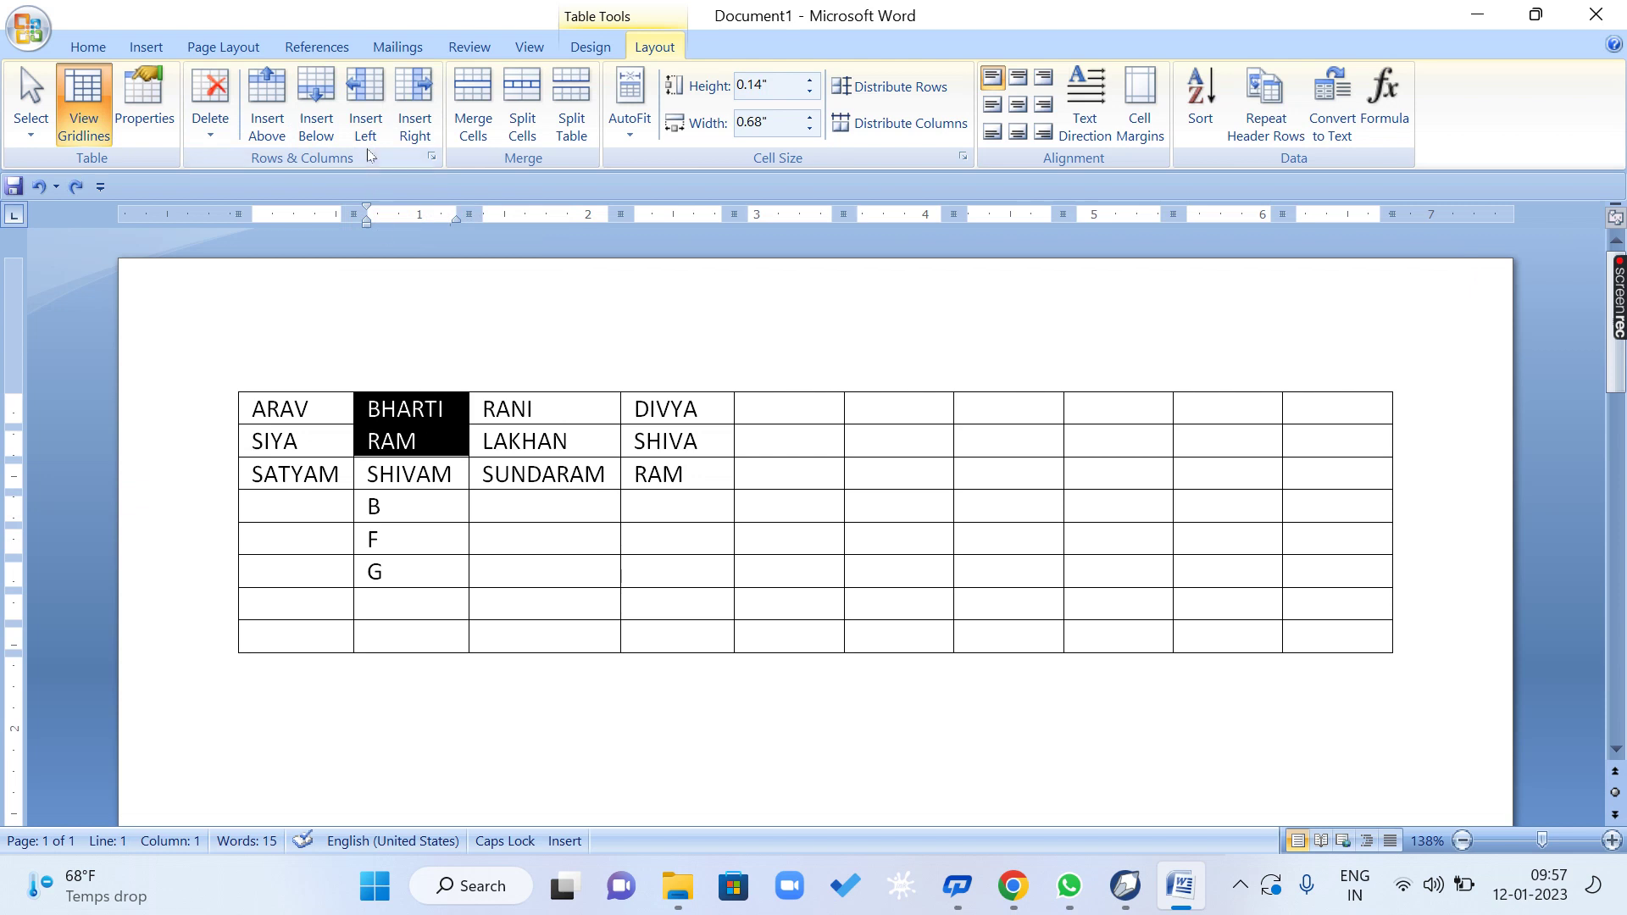
Insert one blank column to the left of the second column, and undo the insertion.
click(365, 127)
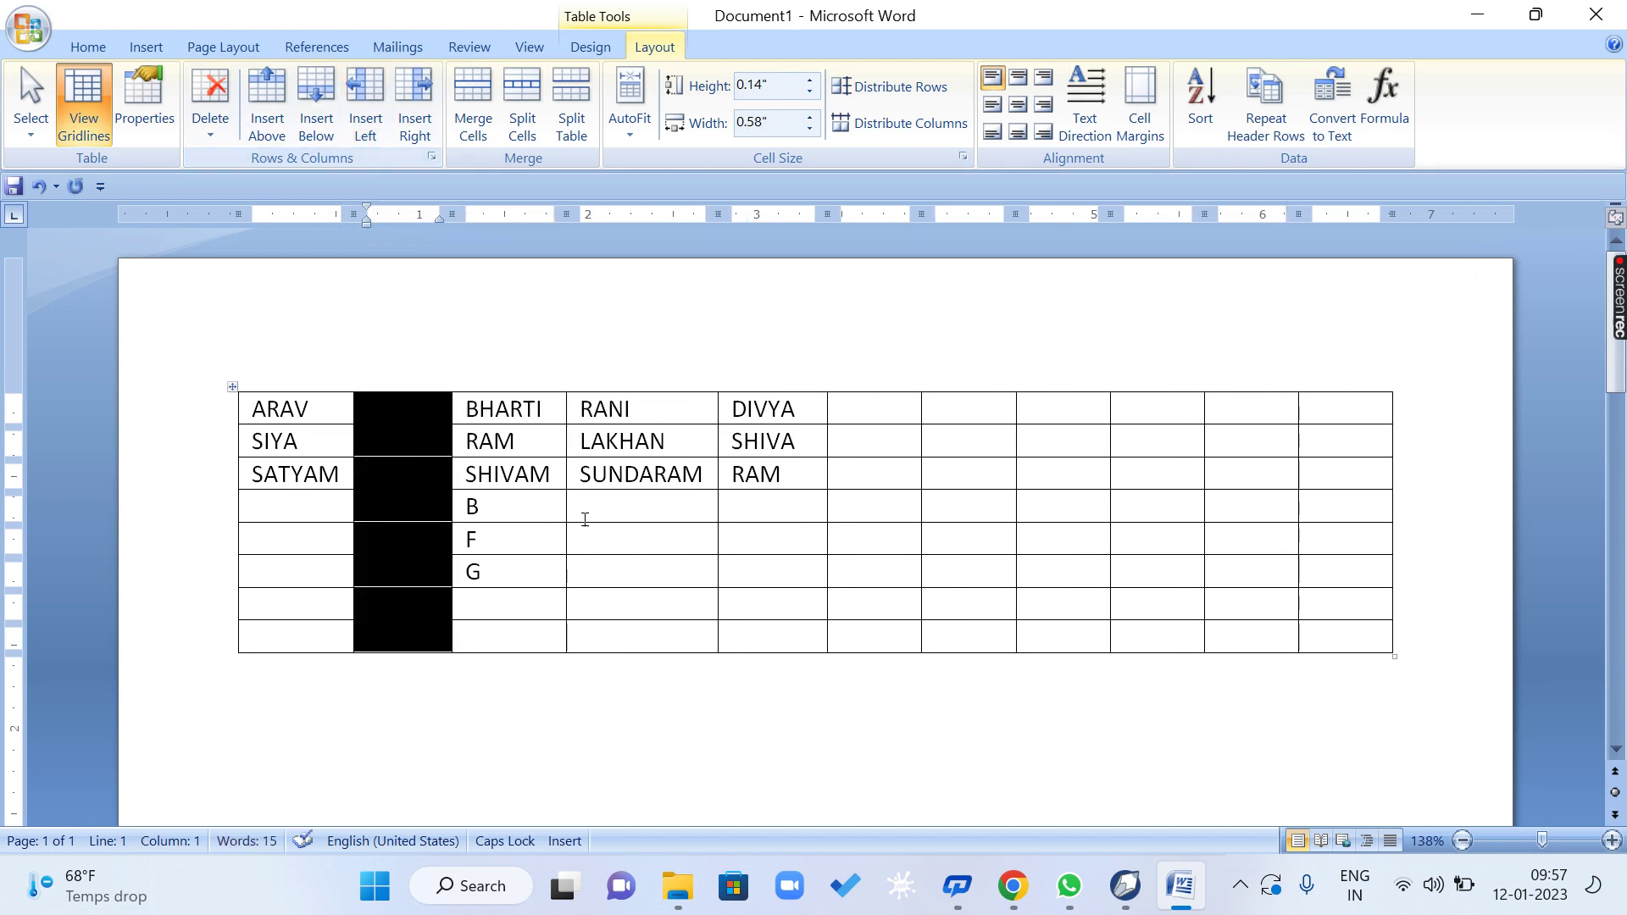
key(ctrl+z)
click(475, 438)
Insert three blank columns to the left of the second column by selecting the first row's second to fourth cells, and undo the insertion.
drag(446, 410, 660, 413)
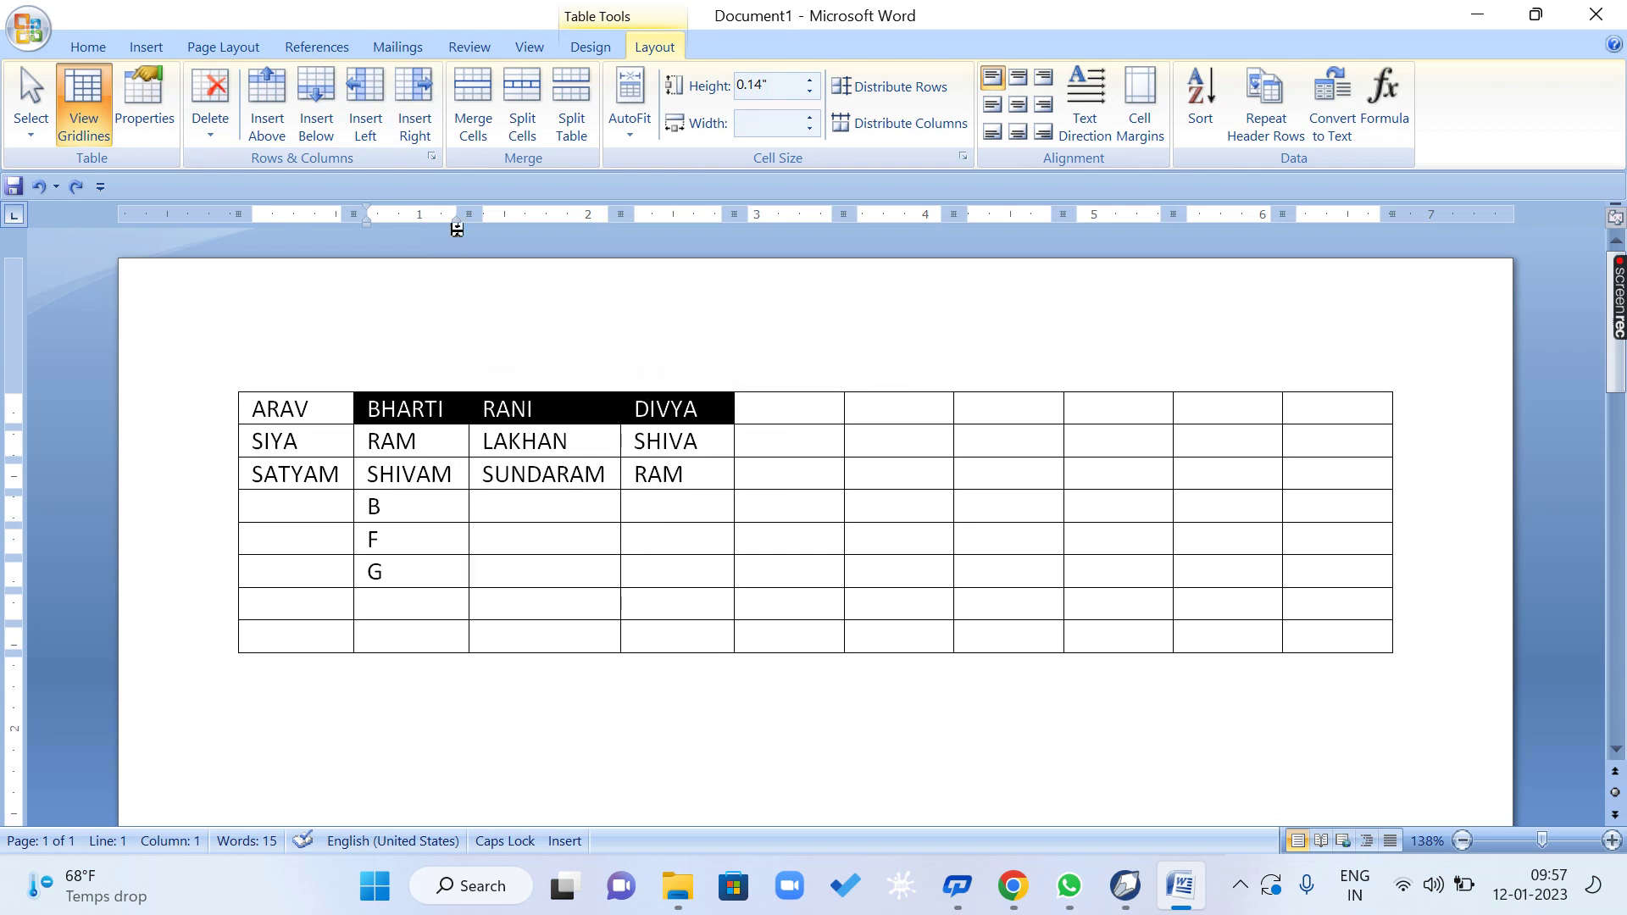
click(365, 119)
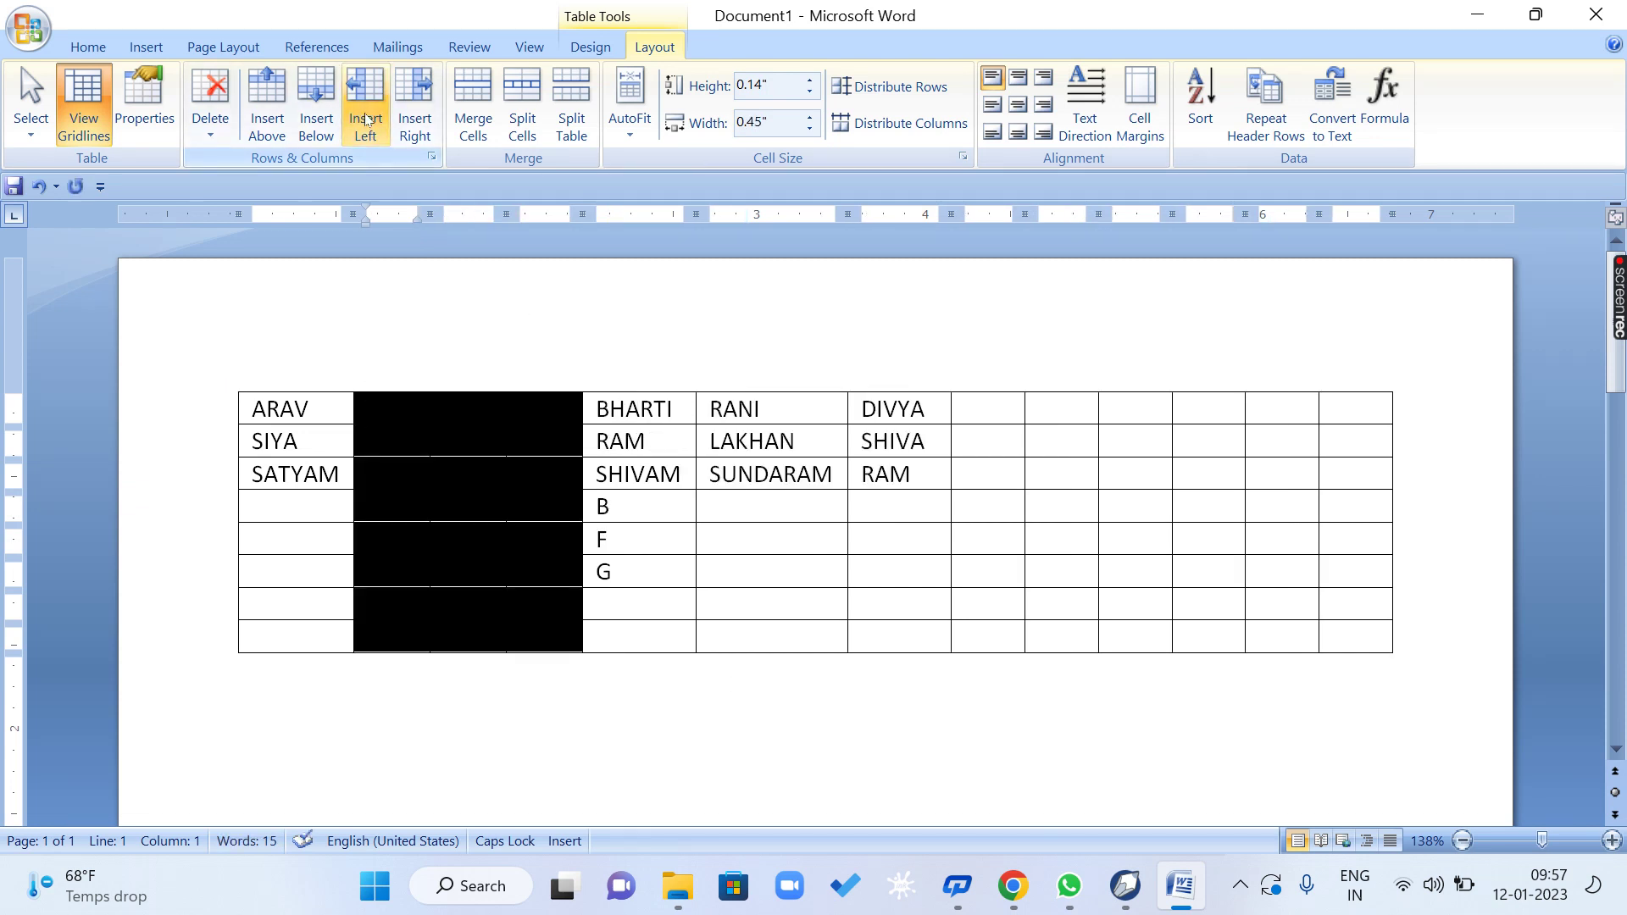
key(ctrl+z)
Insert three blank columns to the right of the fourth column, and undo the insertion.
click(424, 127)
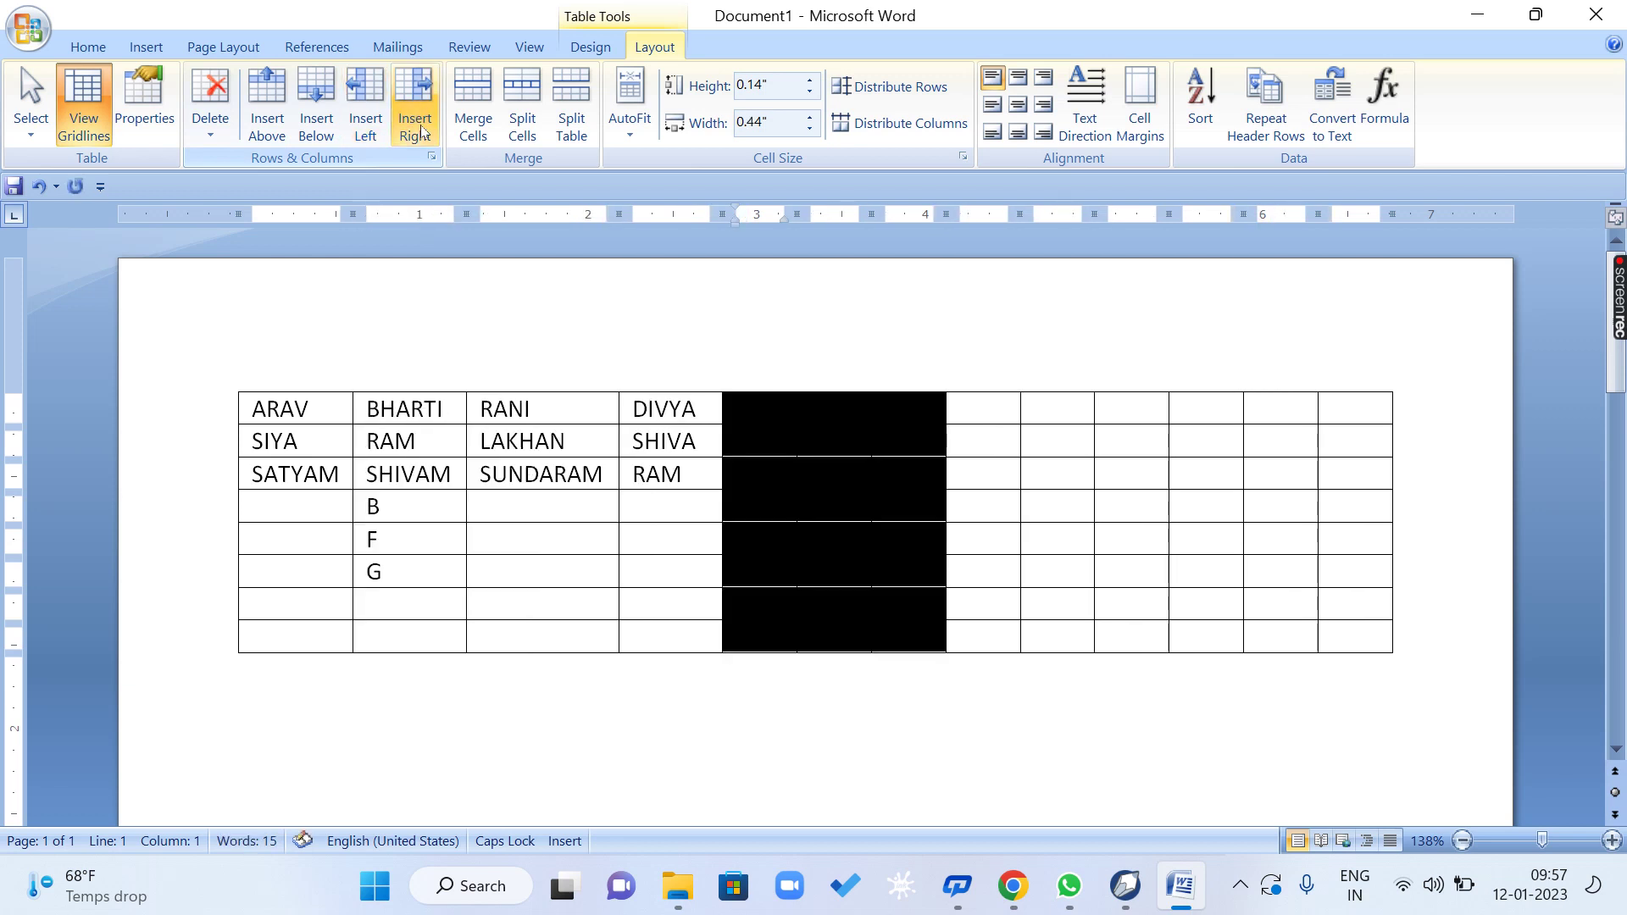
click(768, 417)
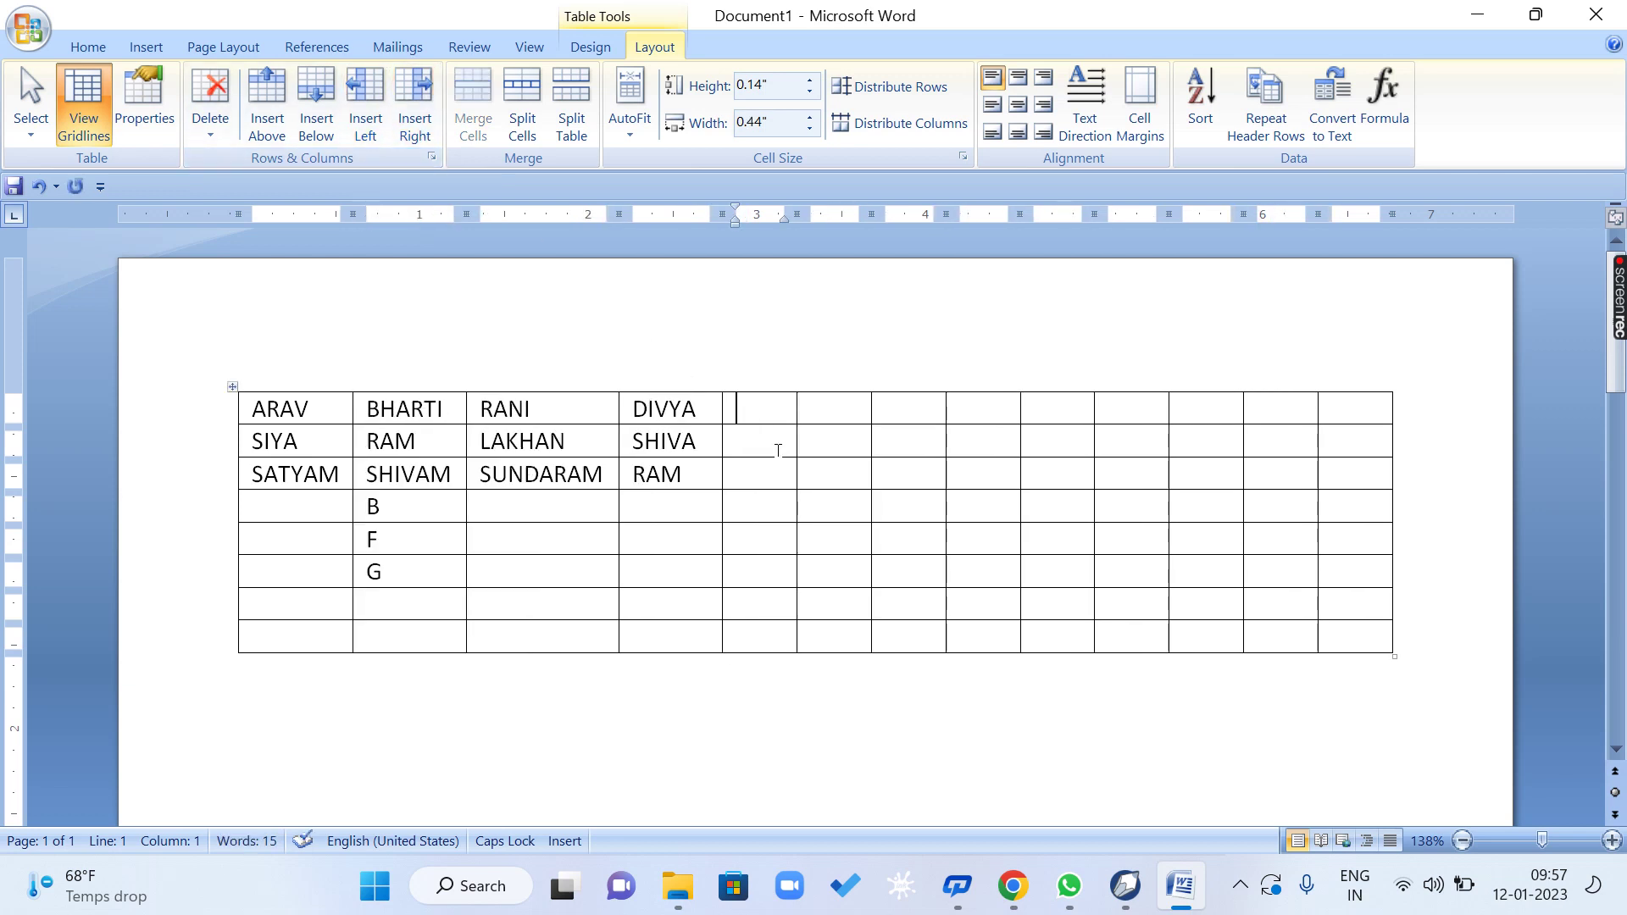
key(ctrl+z)
click(700, 423)
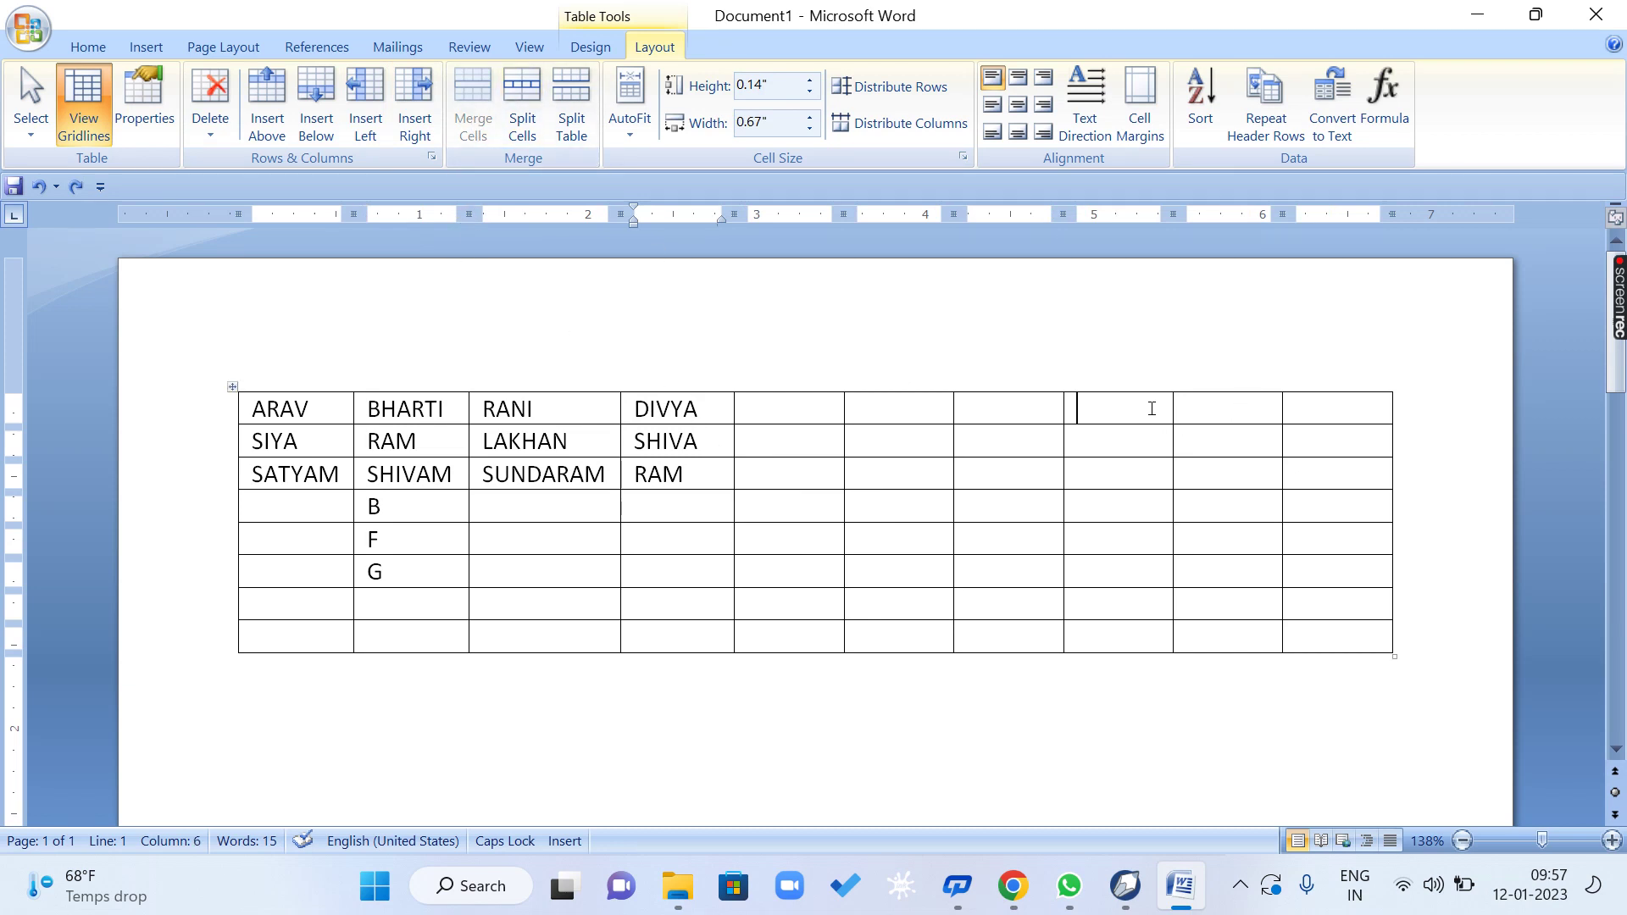
Merge the last three cells of the table's first row into one cell.
drag(1152, 409, 1312, 401)
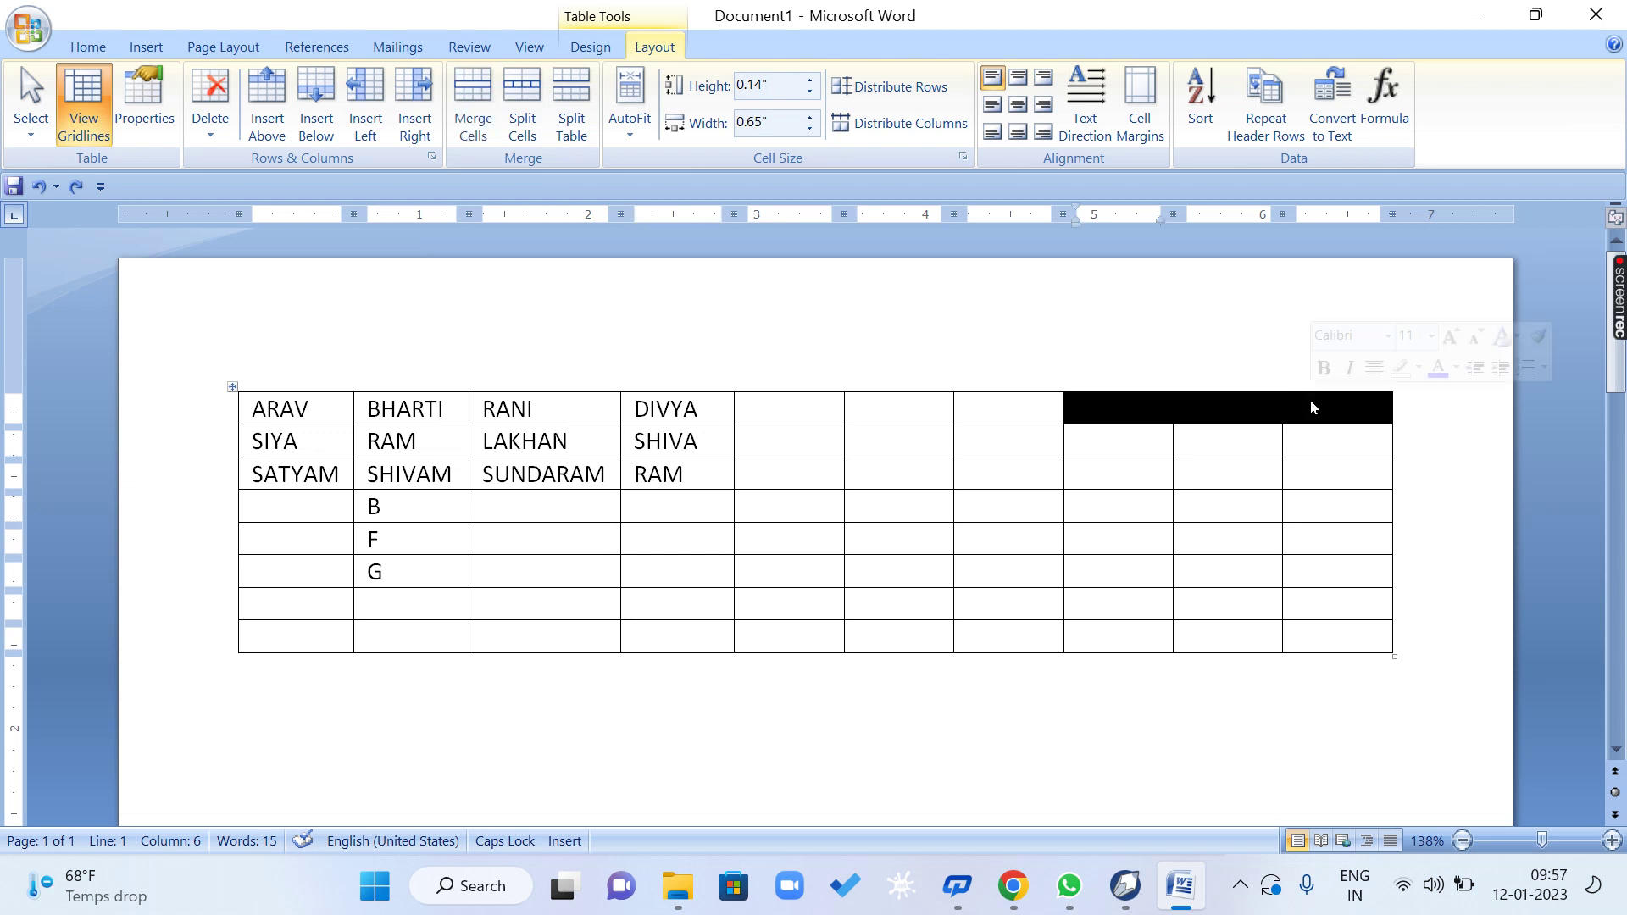
click(1311, 440)
click(1157, 409)
drag(1157, 408, 1297, 407)
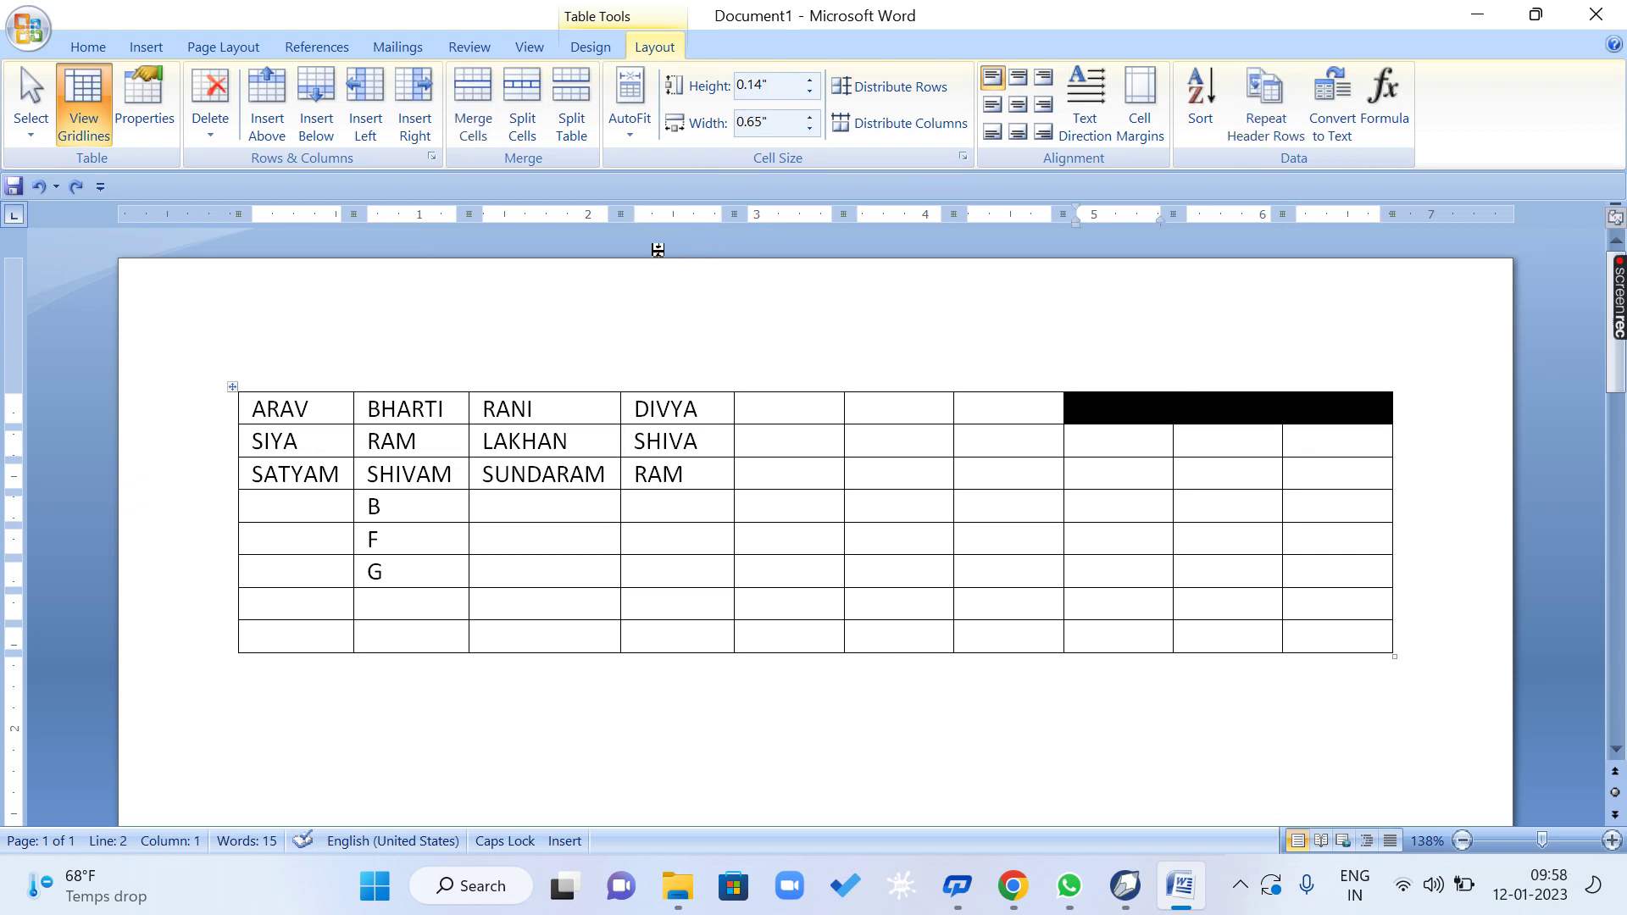
click(473, 103)
click(1144, 454)
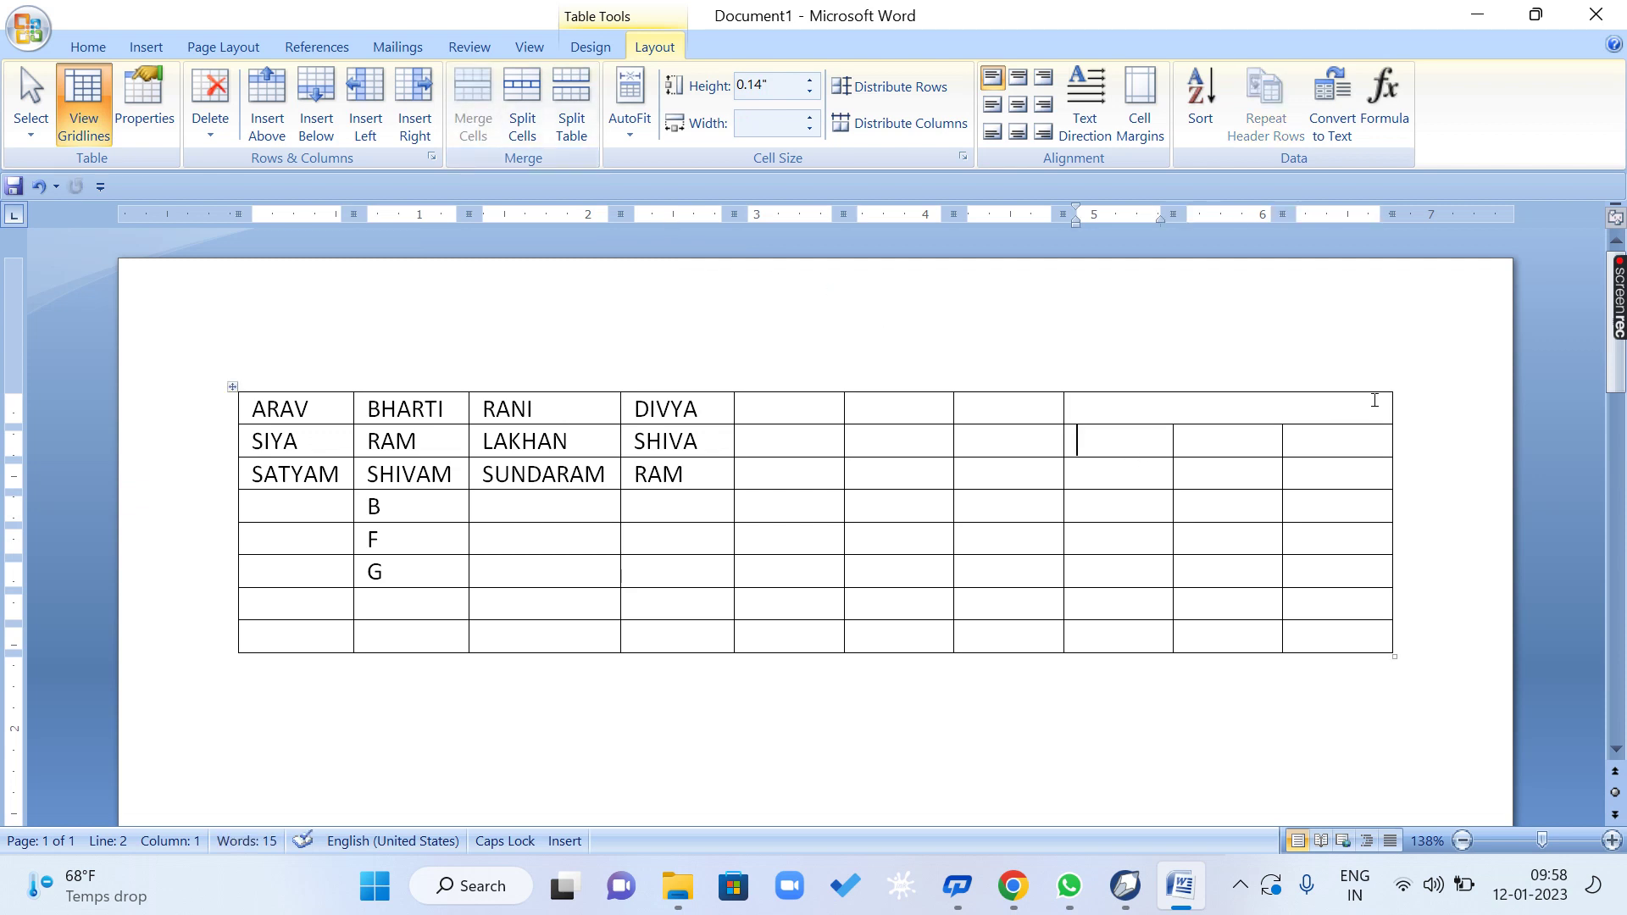
Split the merged cell at the end of the first row into 3 columns and 1 row.
click(1212, 406)
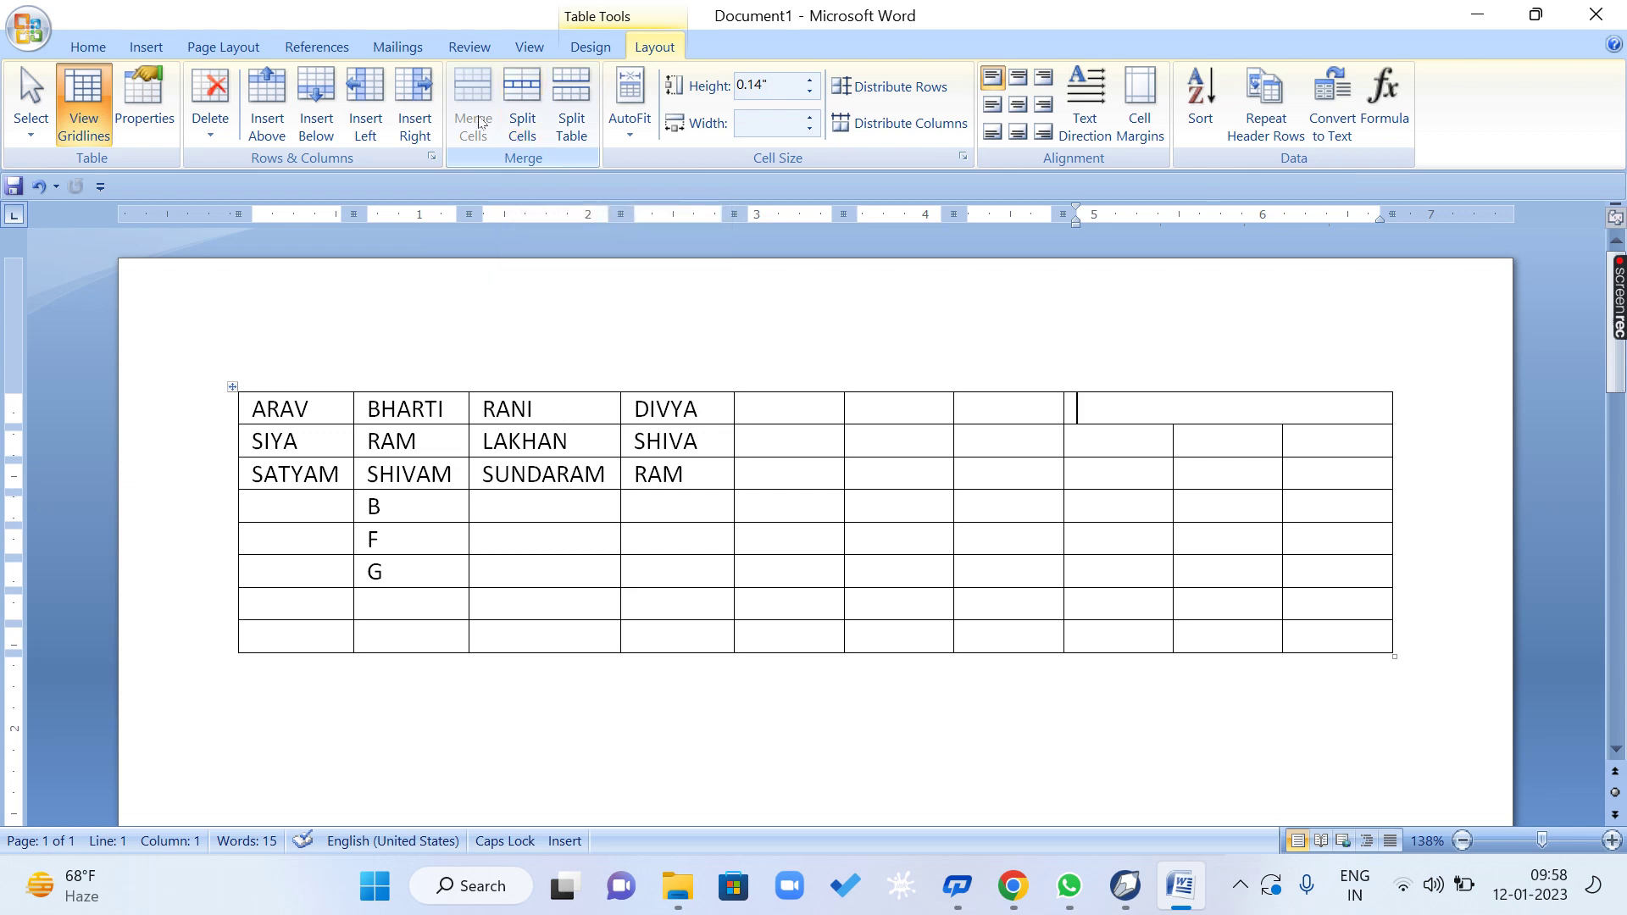
click(531, 135)
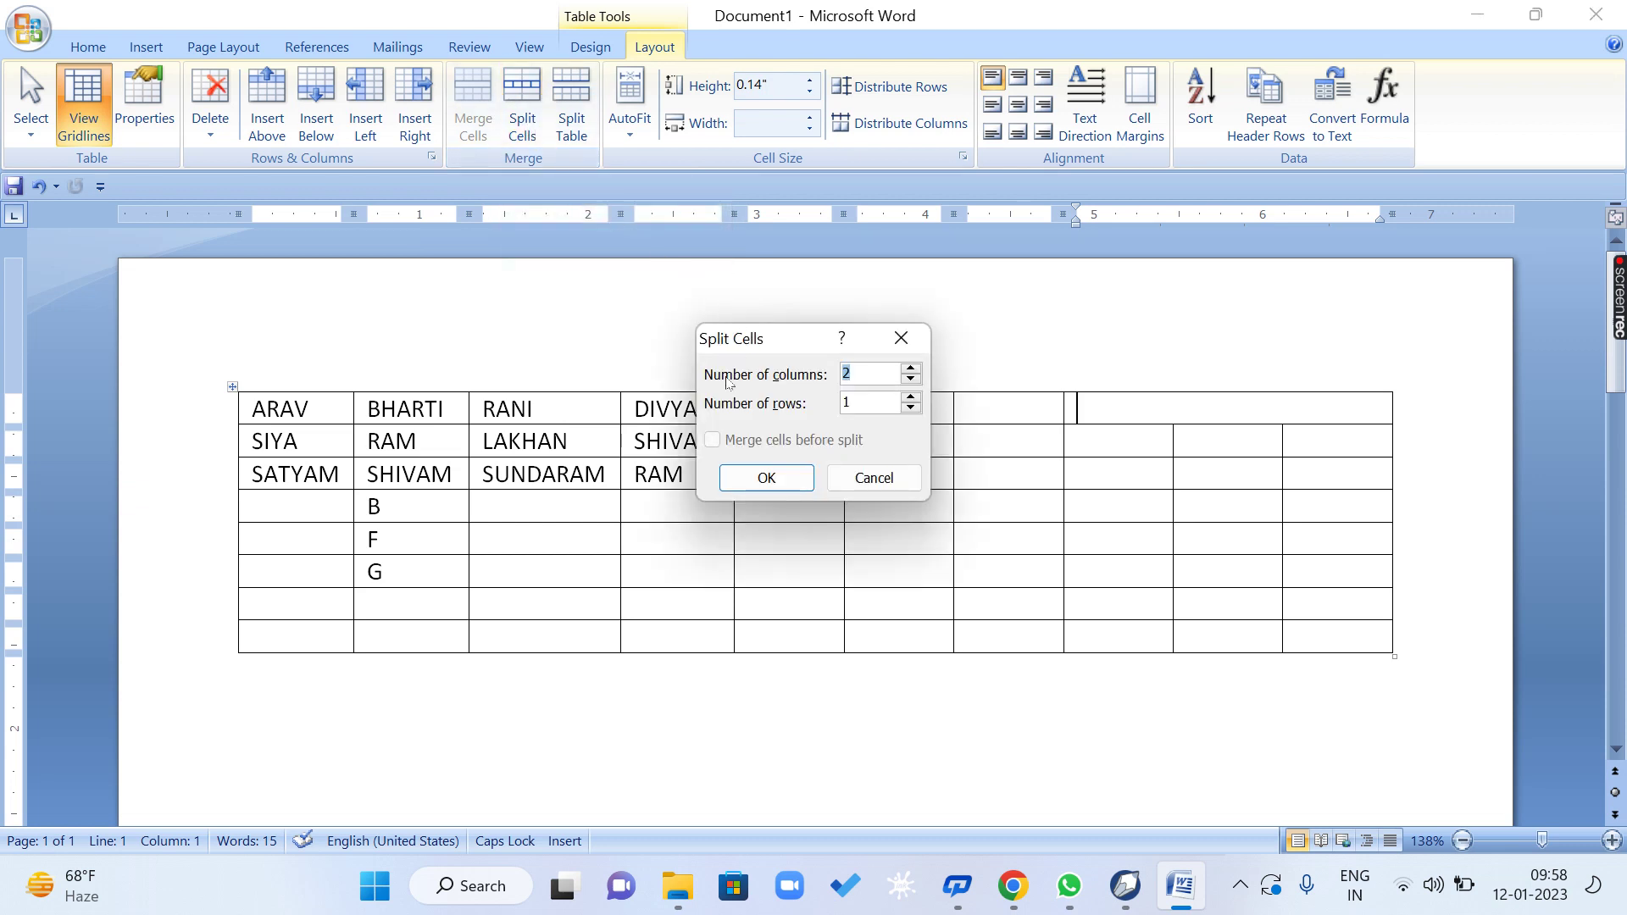
click(911, 370)
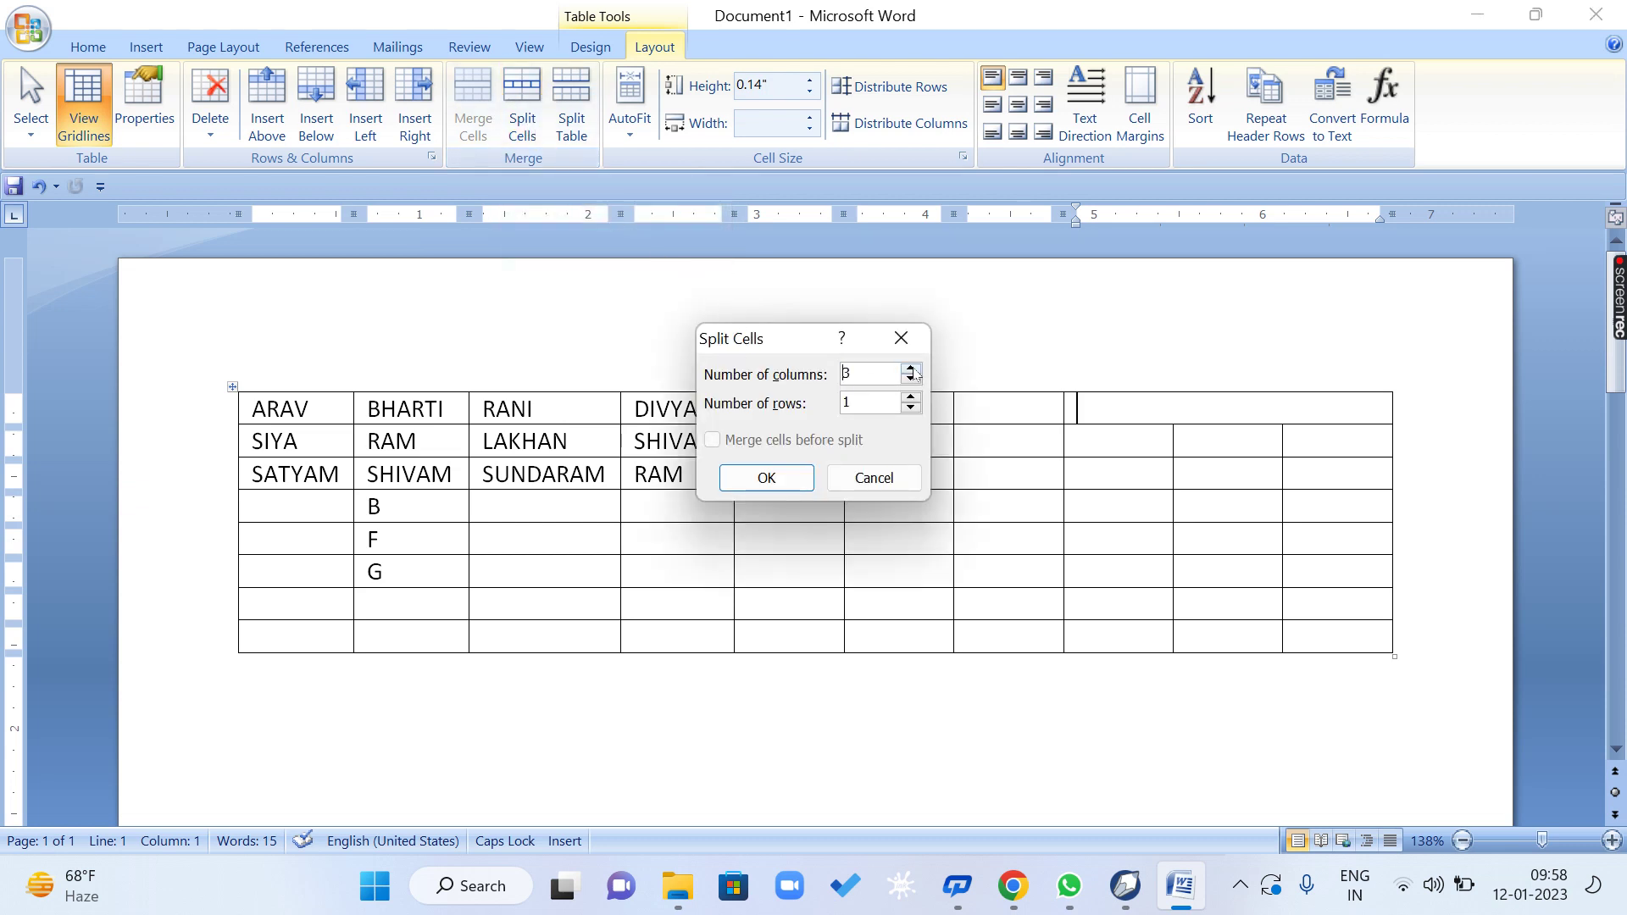
click(790, 479)
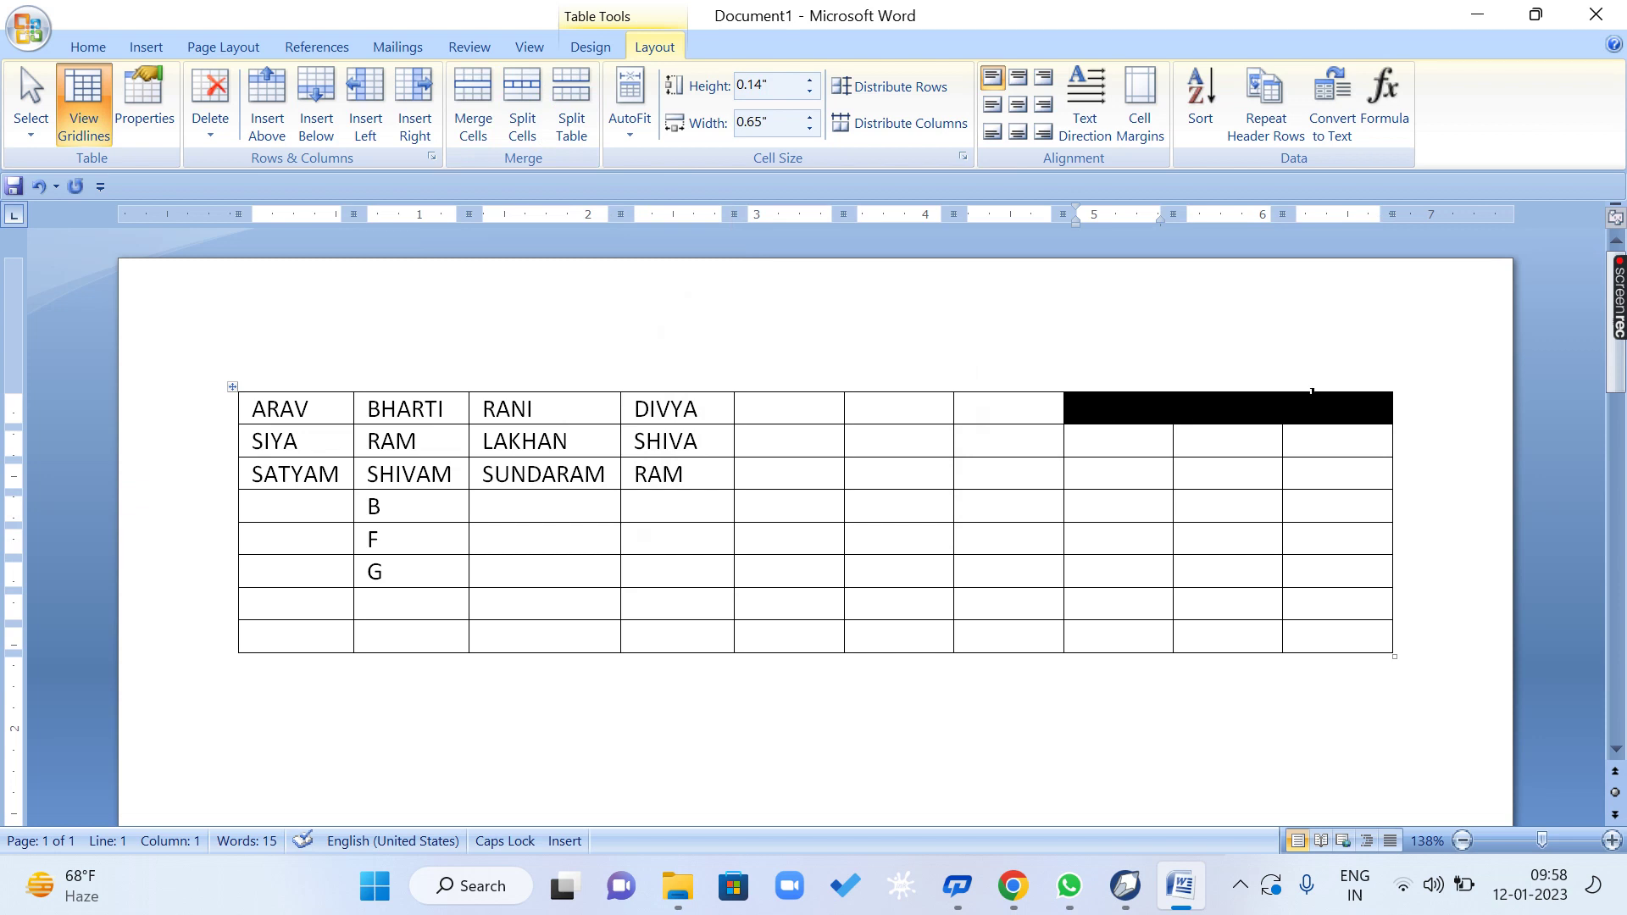
click(1225, 442)
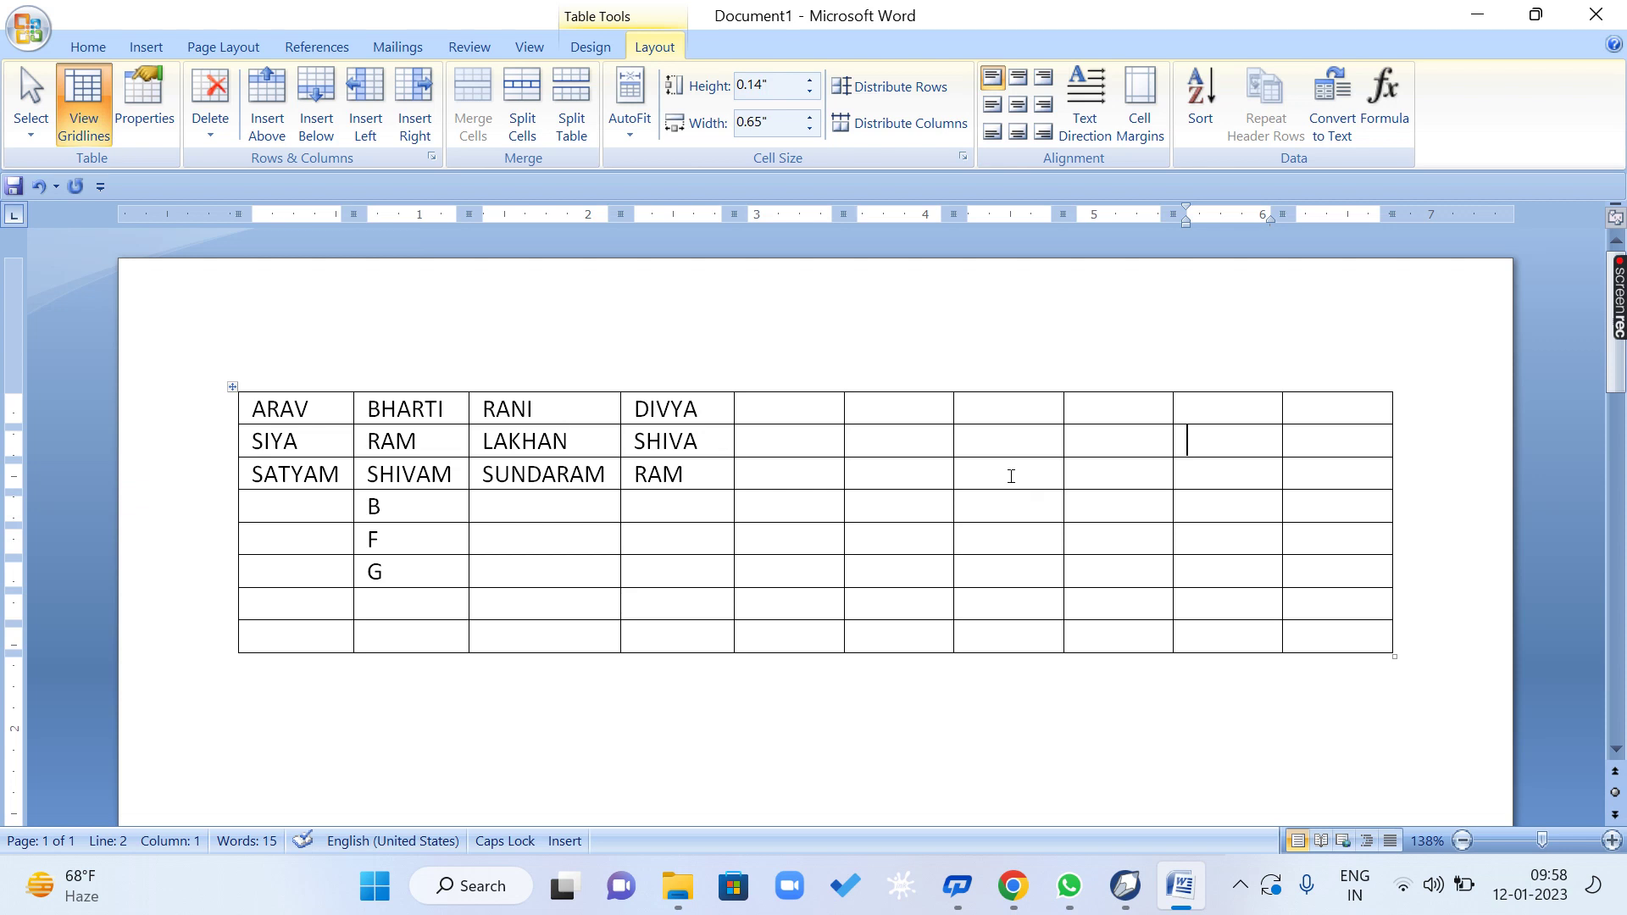
Merge the last four columns' cells in the third and fourth rows into one cell.
drag(1009, 468, 1310, 489)
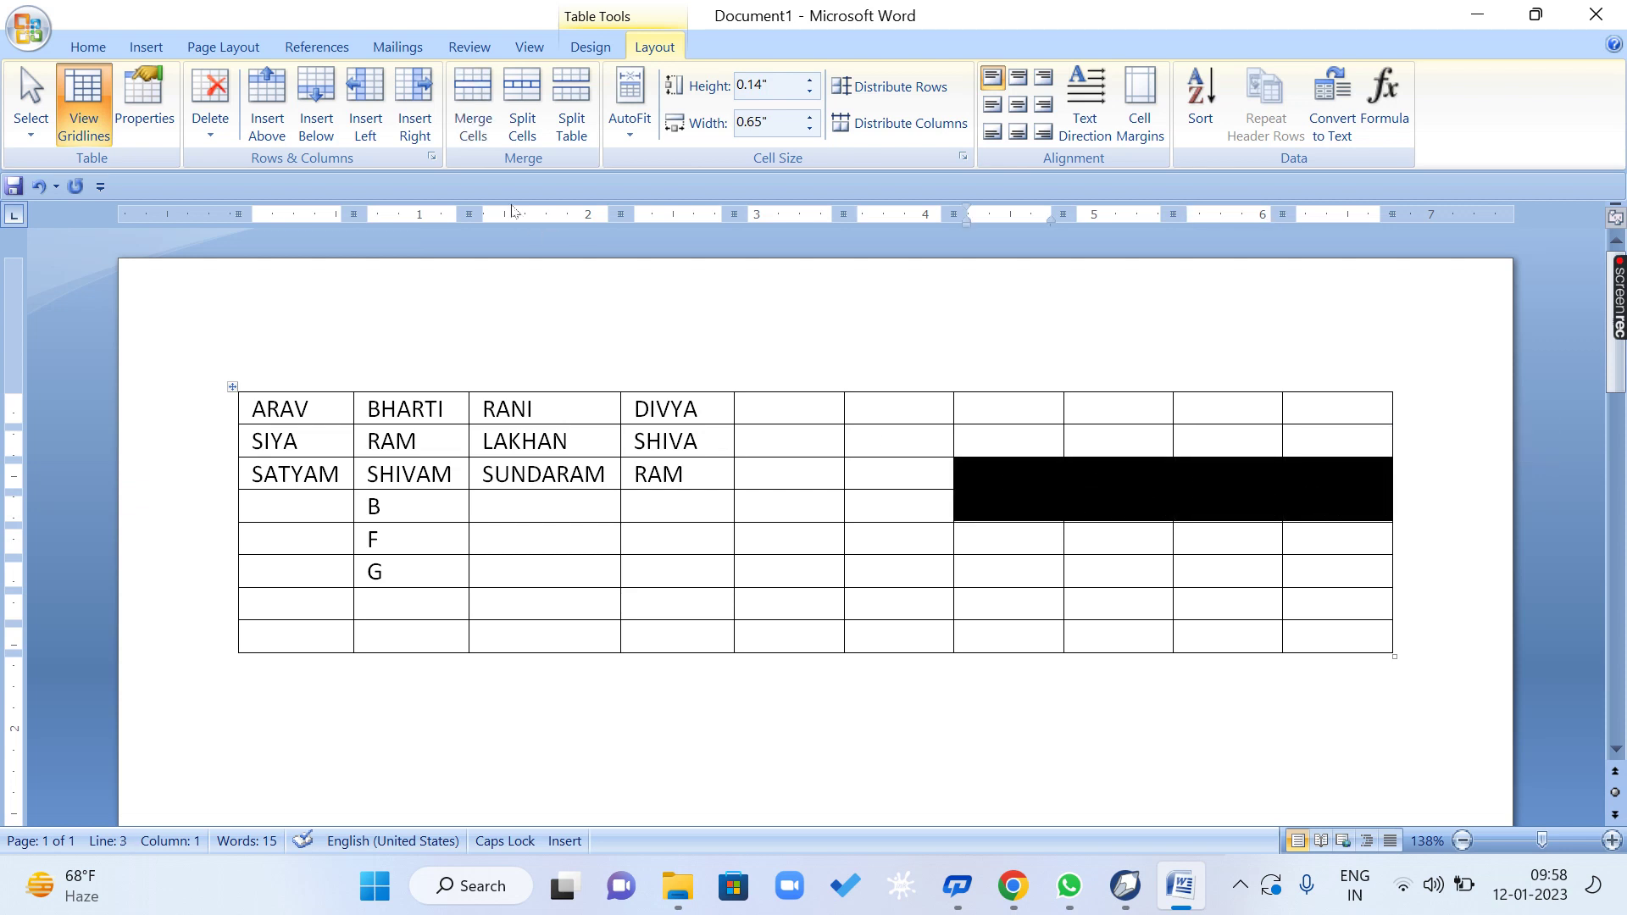
click(473, 101)
click(1134, 563)
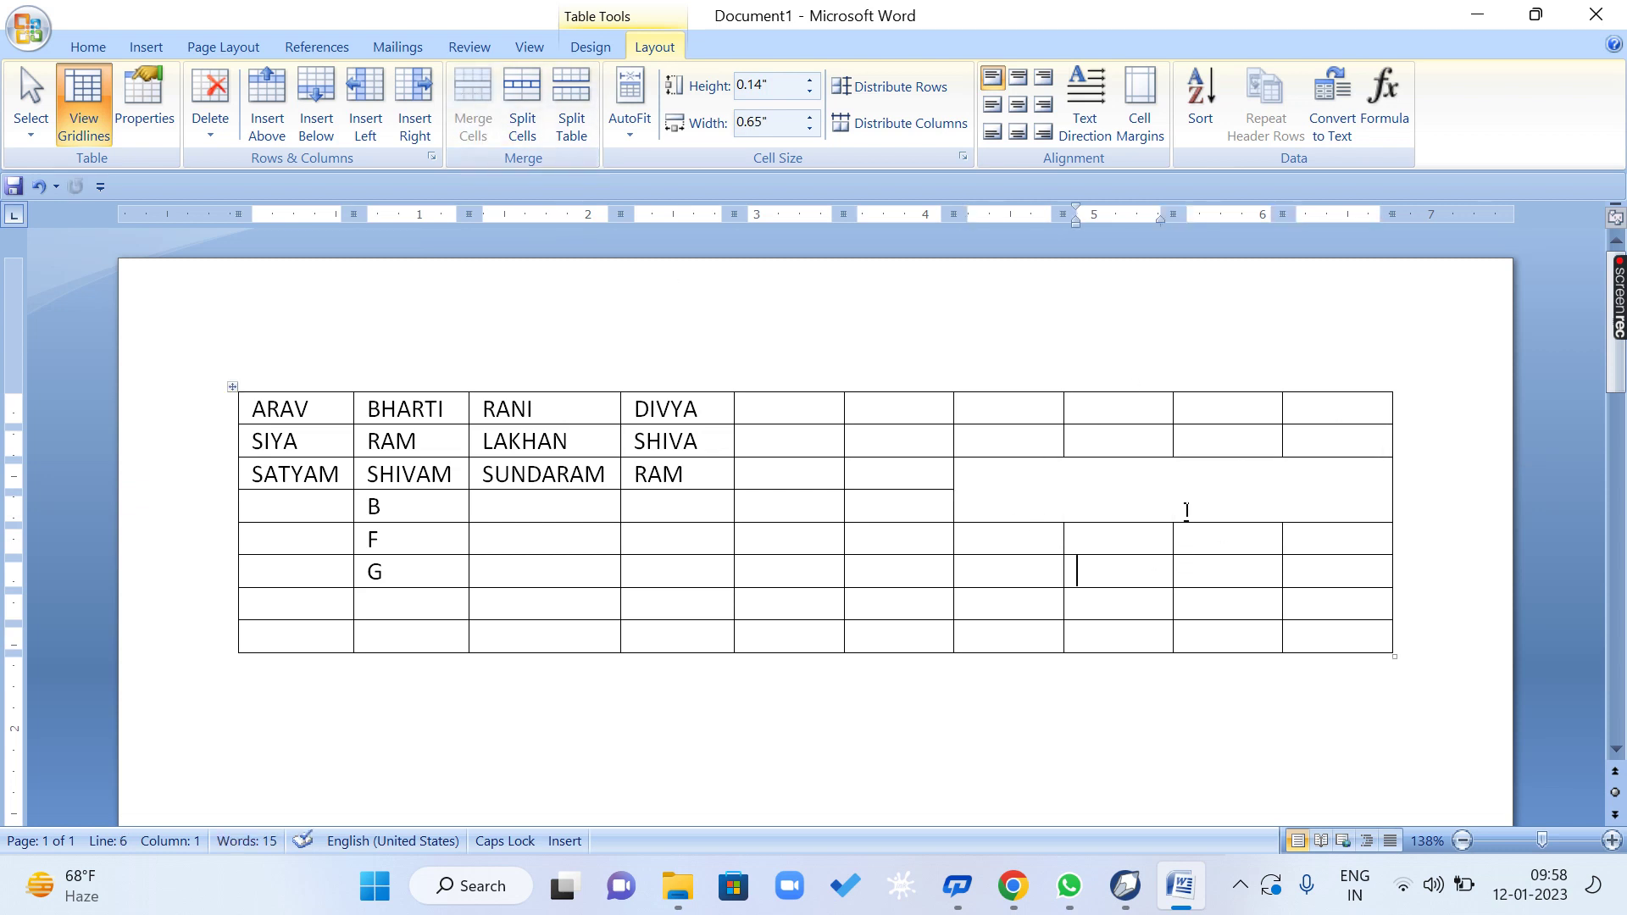
click(1183, 486)
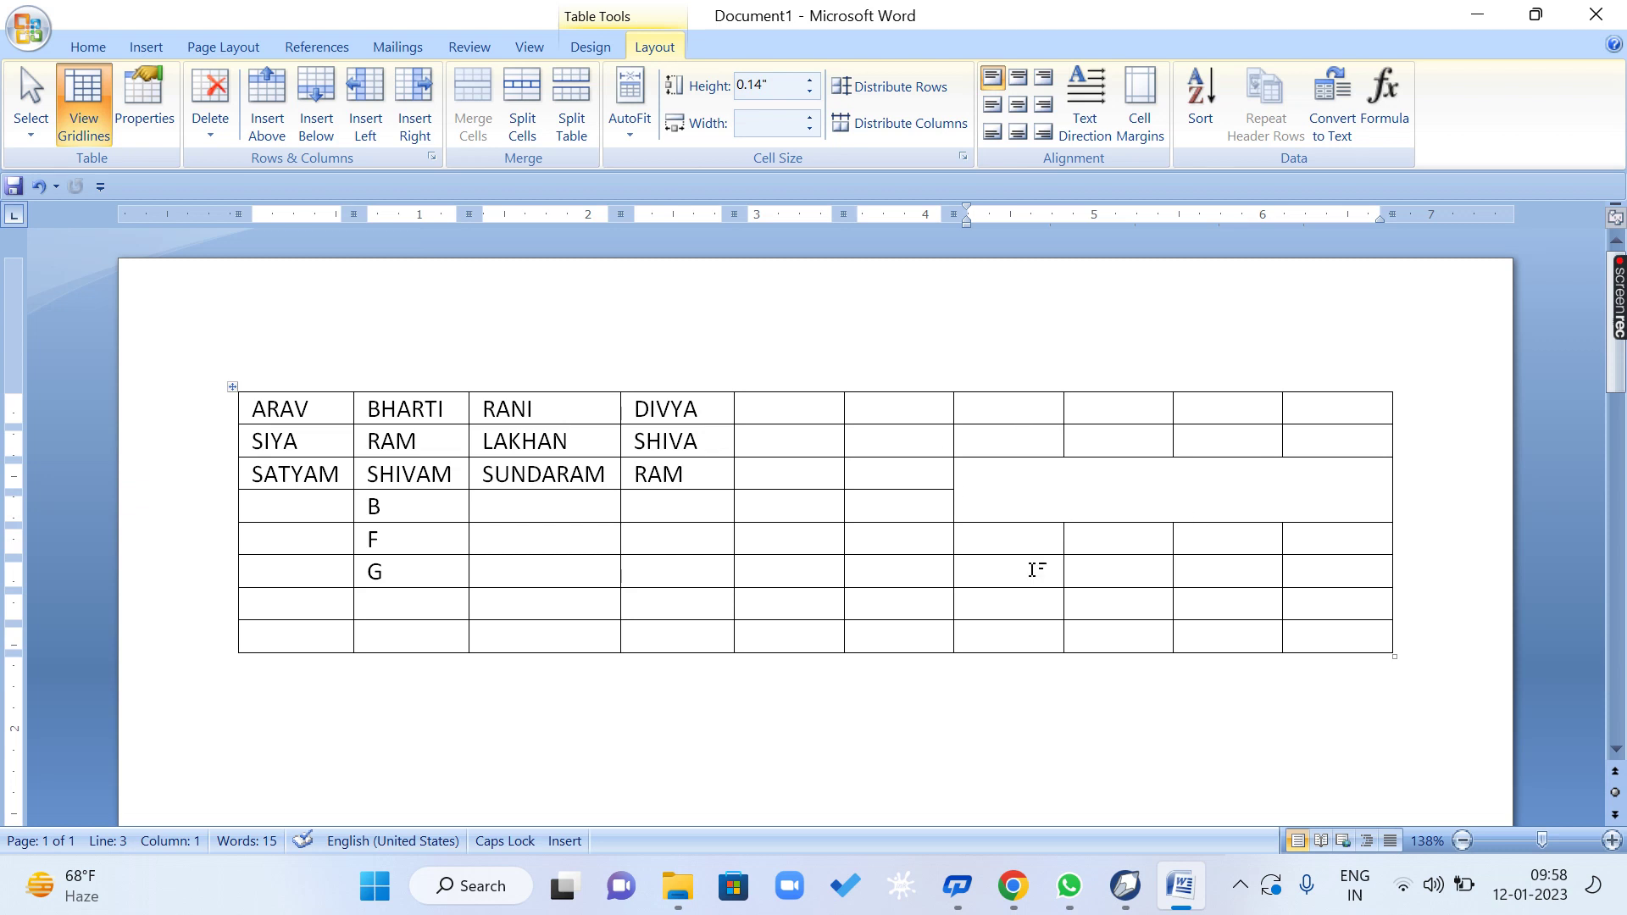
Split the merged cell at the end of the third and fourth rows into 4 columns and 2 rows.
drag(1032, 570, 1268, 495)
click(1110, 496)
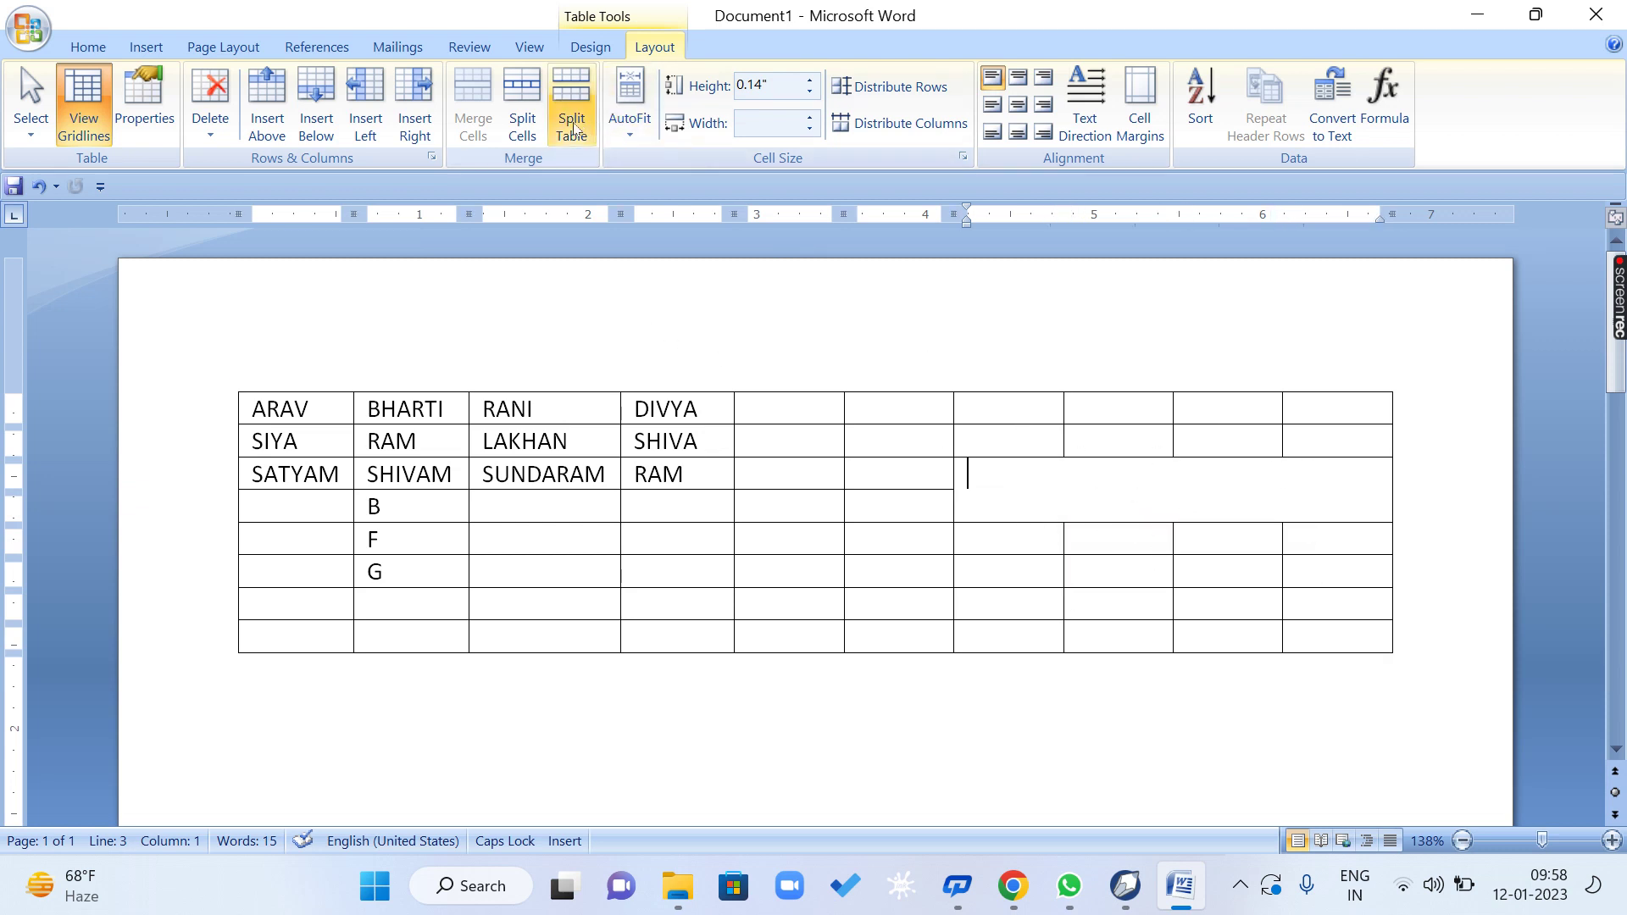
click(522, 109)
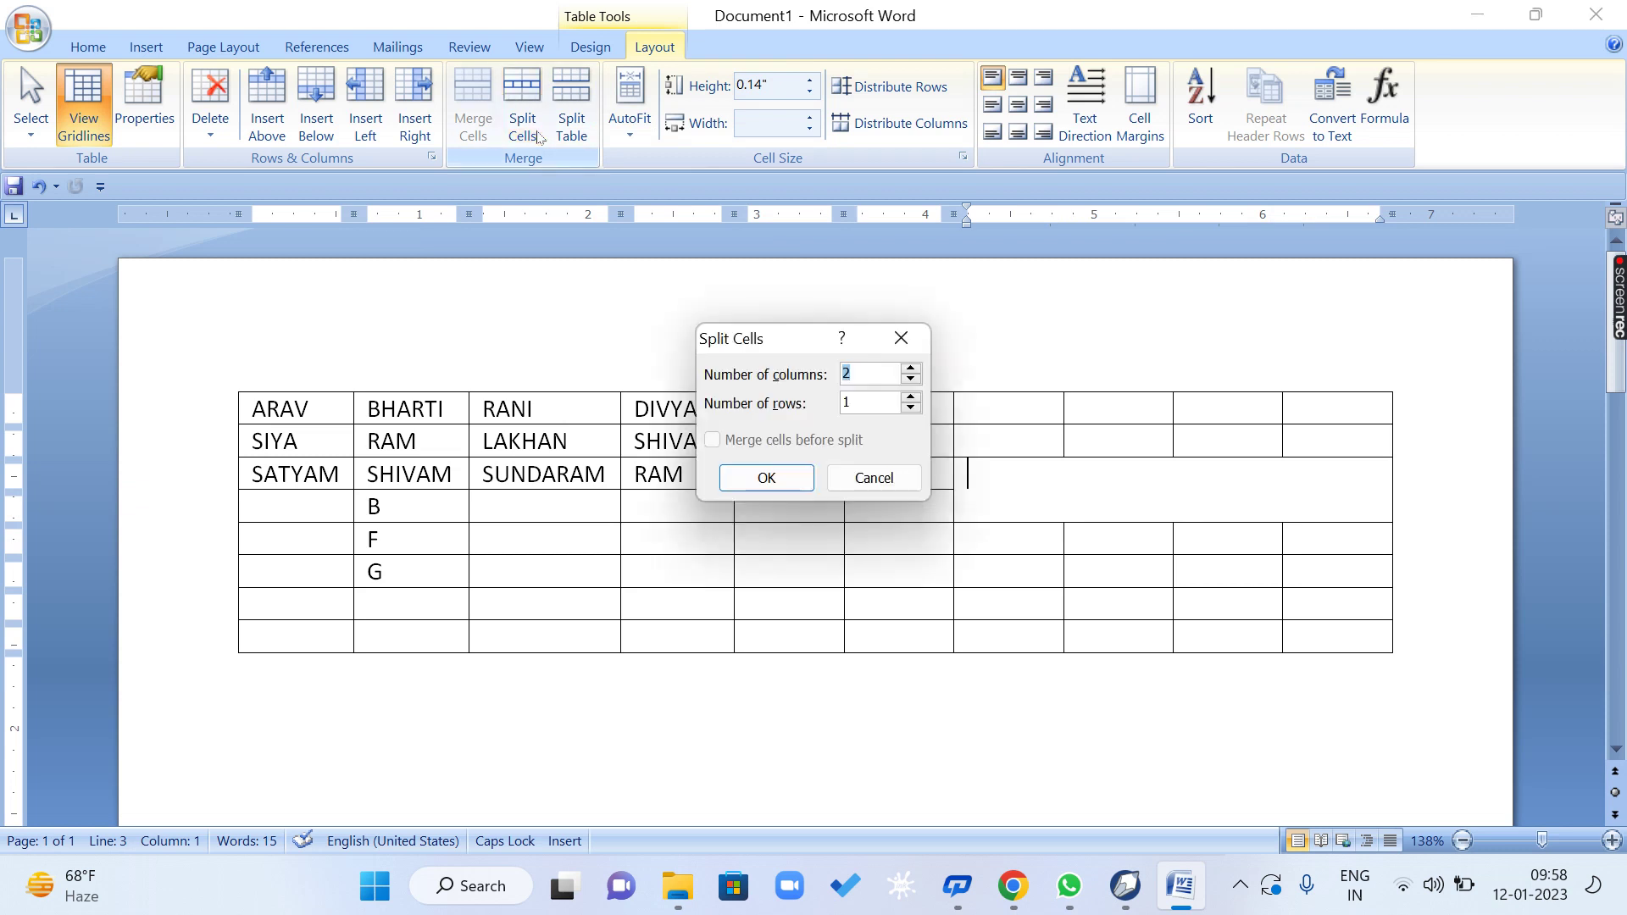
click(912, 369)
click(911, 370)
click(911, 396)
click(766, 478)
click(1047, 527)
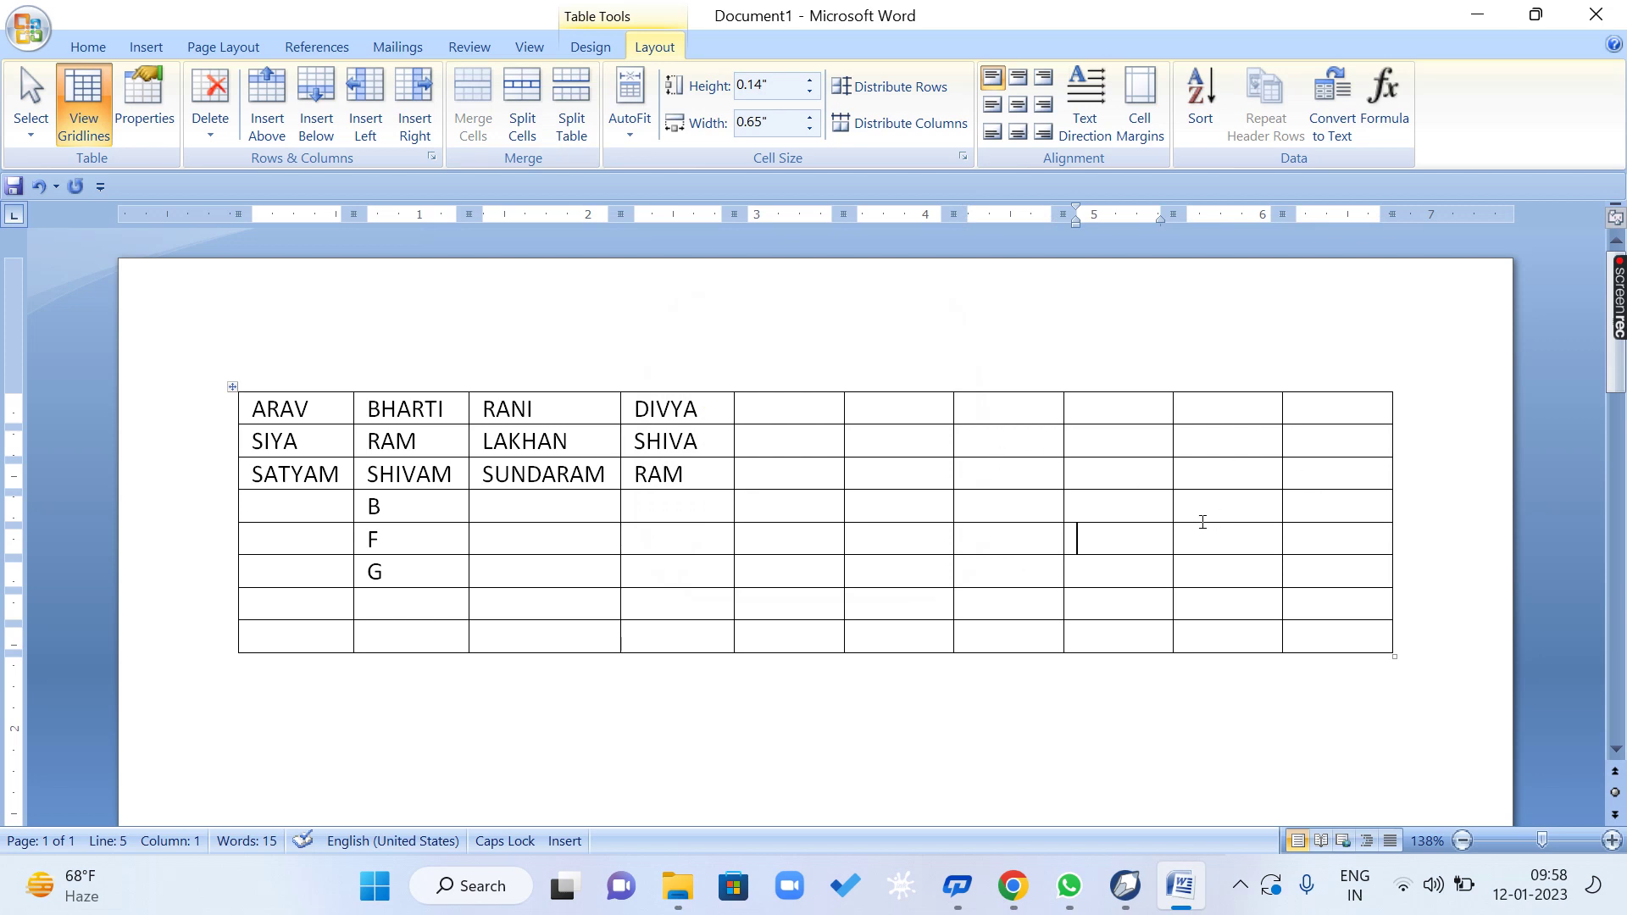
Split the fourth row's fifth cell into 3 columns and 3 rows, and undo the split.
click(794, 508)
click(523, 102)
click(913, 397)
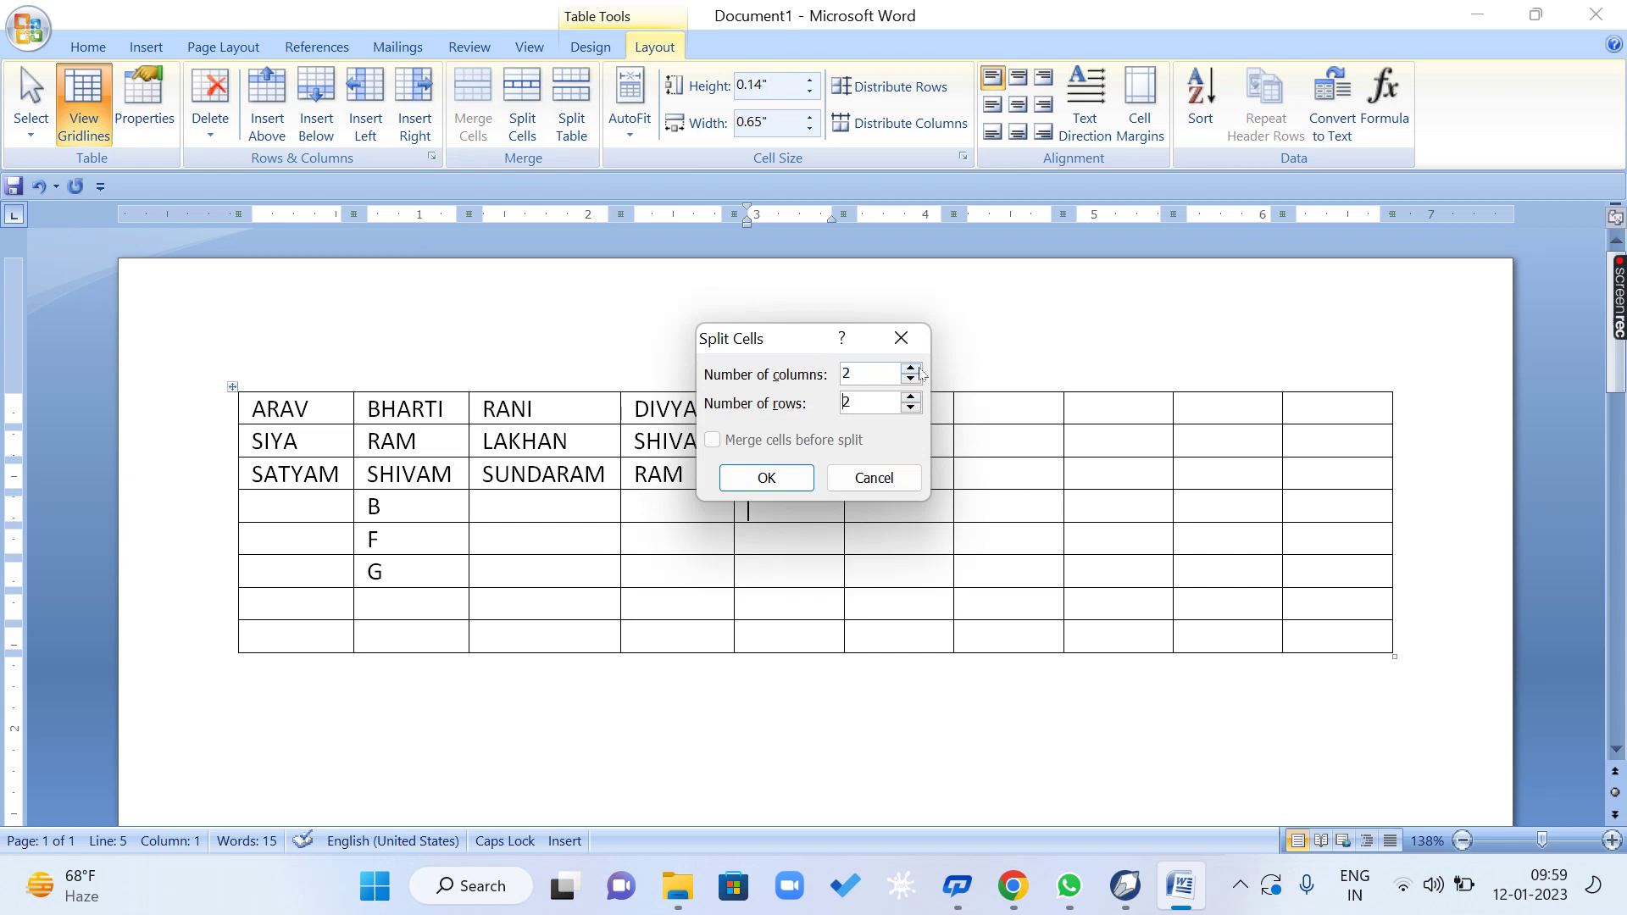
click(913, 371)
click(913, 396)
drag(763, 339, 927, 280)
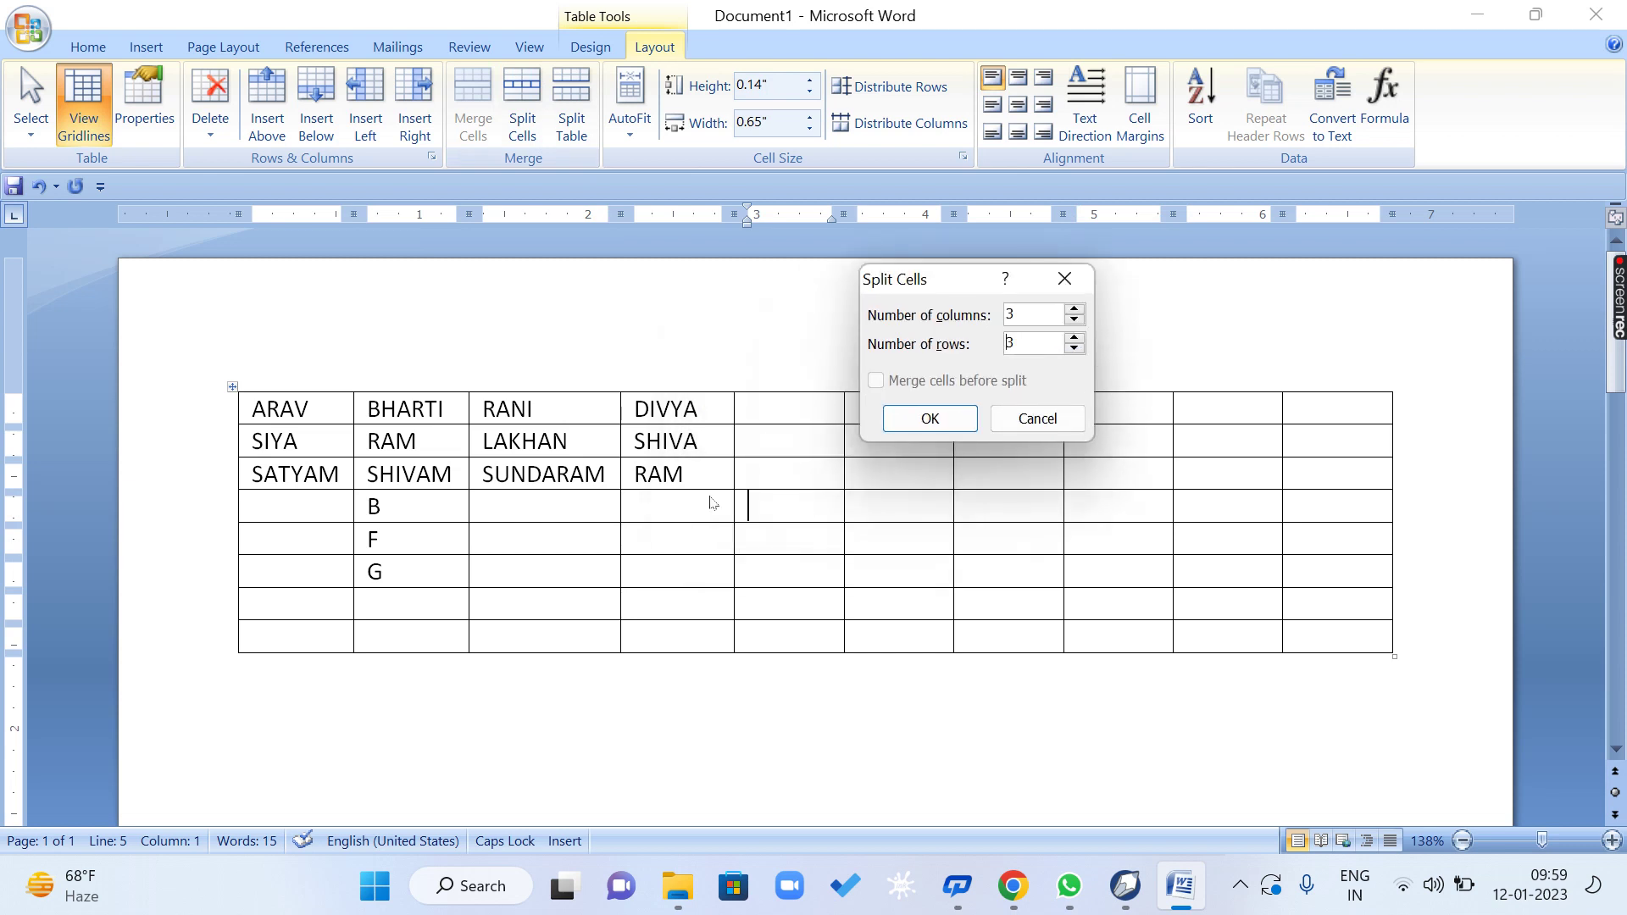
click(930, 419)
click(924, 566)
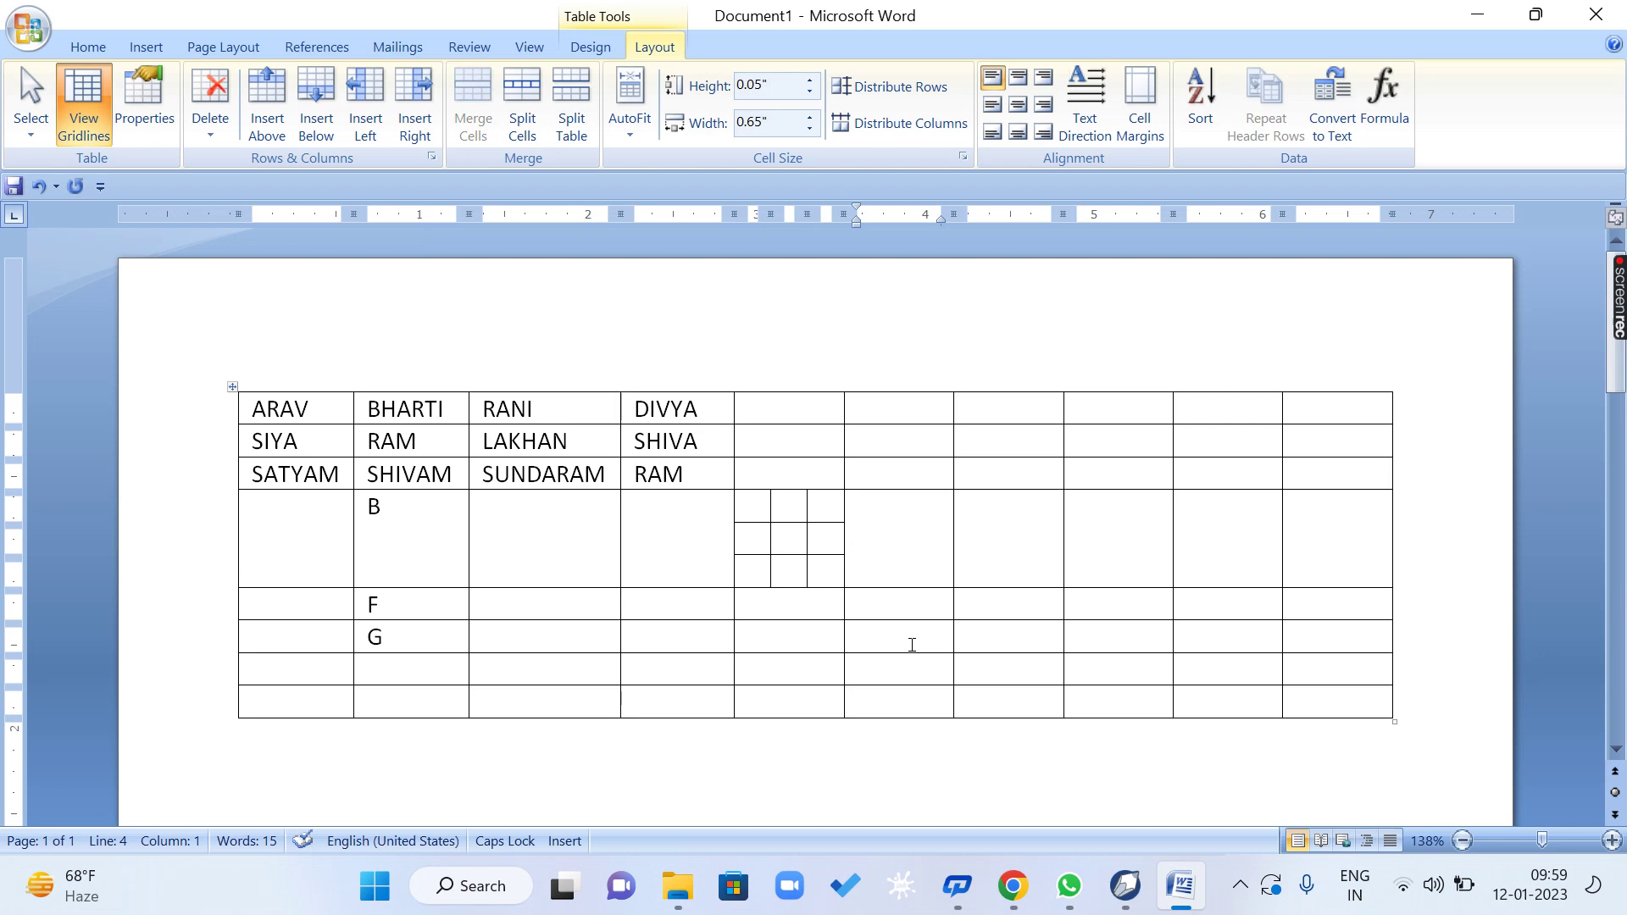
key(ctrl+z)
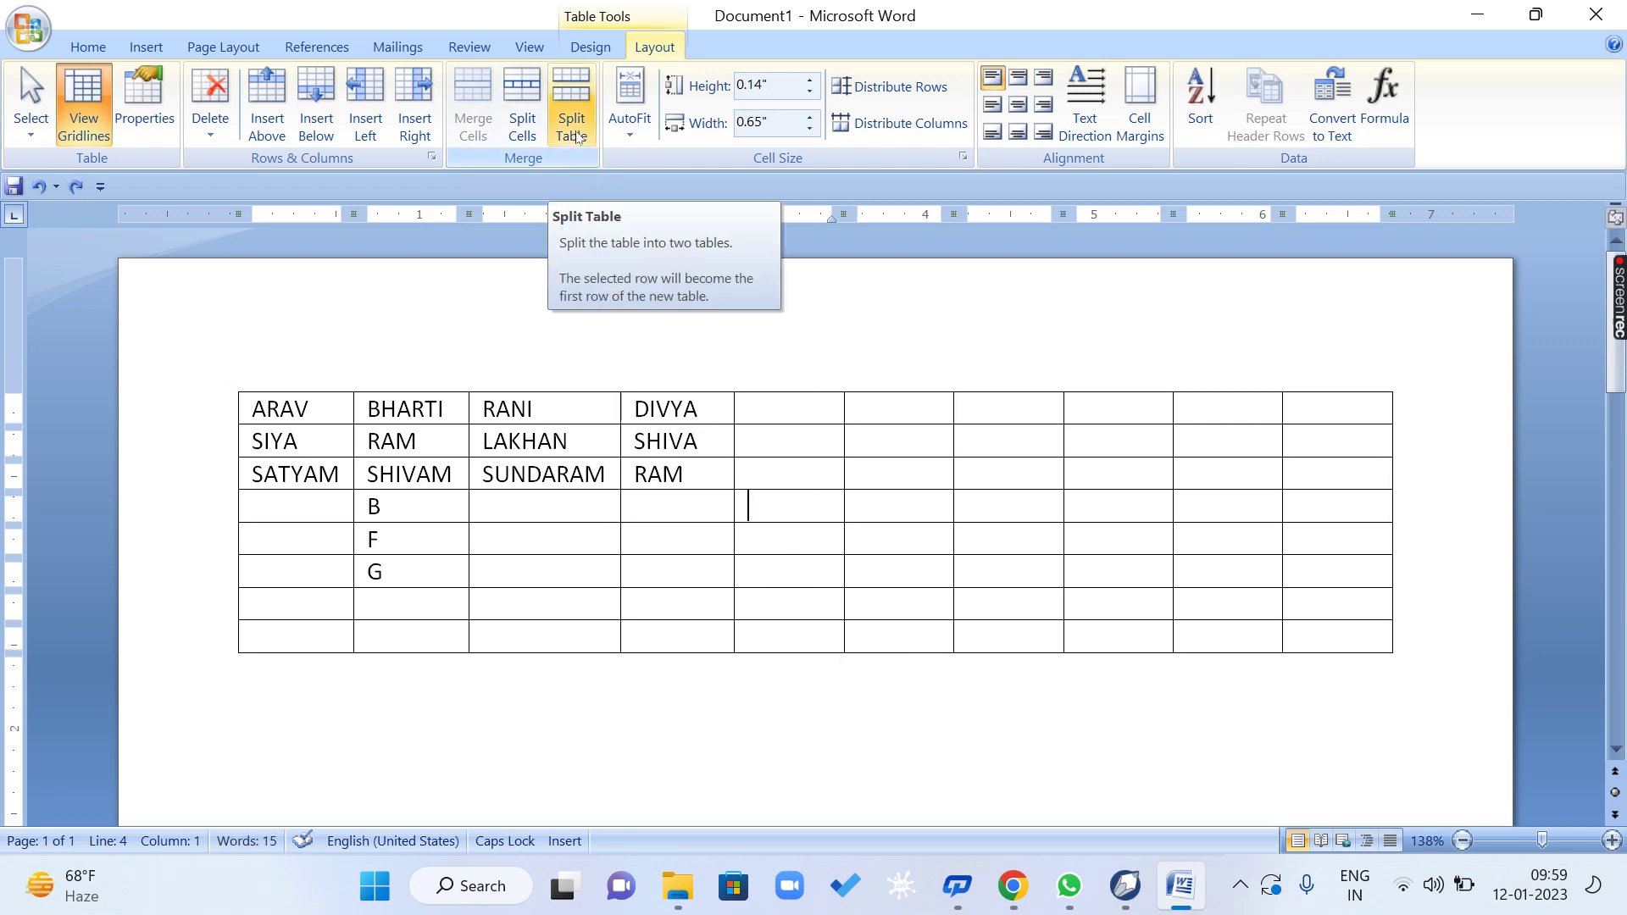
Add three blank rows at the end of the table by moving cell by cell past its last cell.
click(562, 574)
key(Caps_Lock)
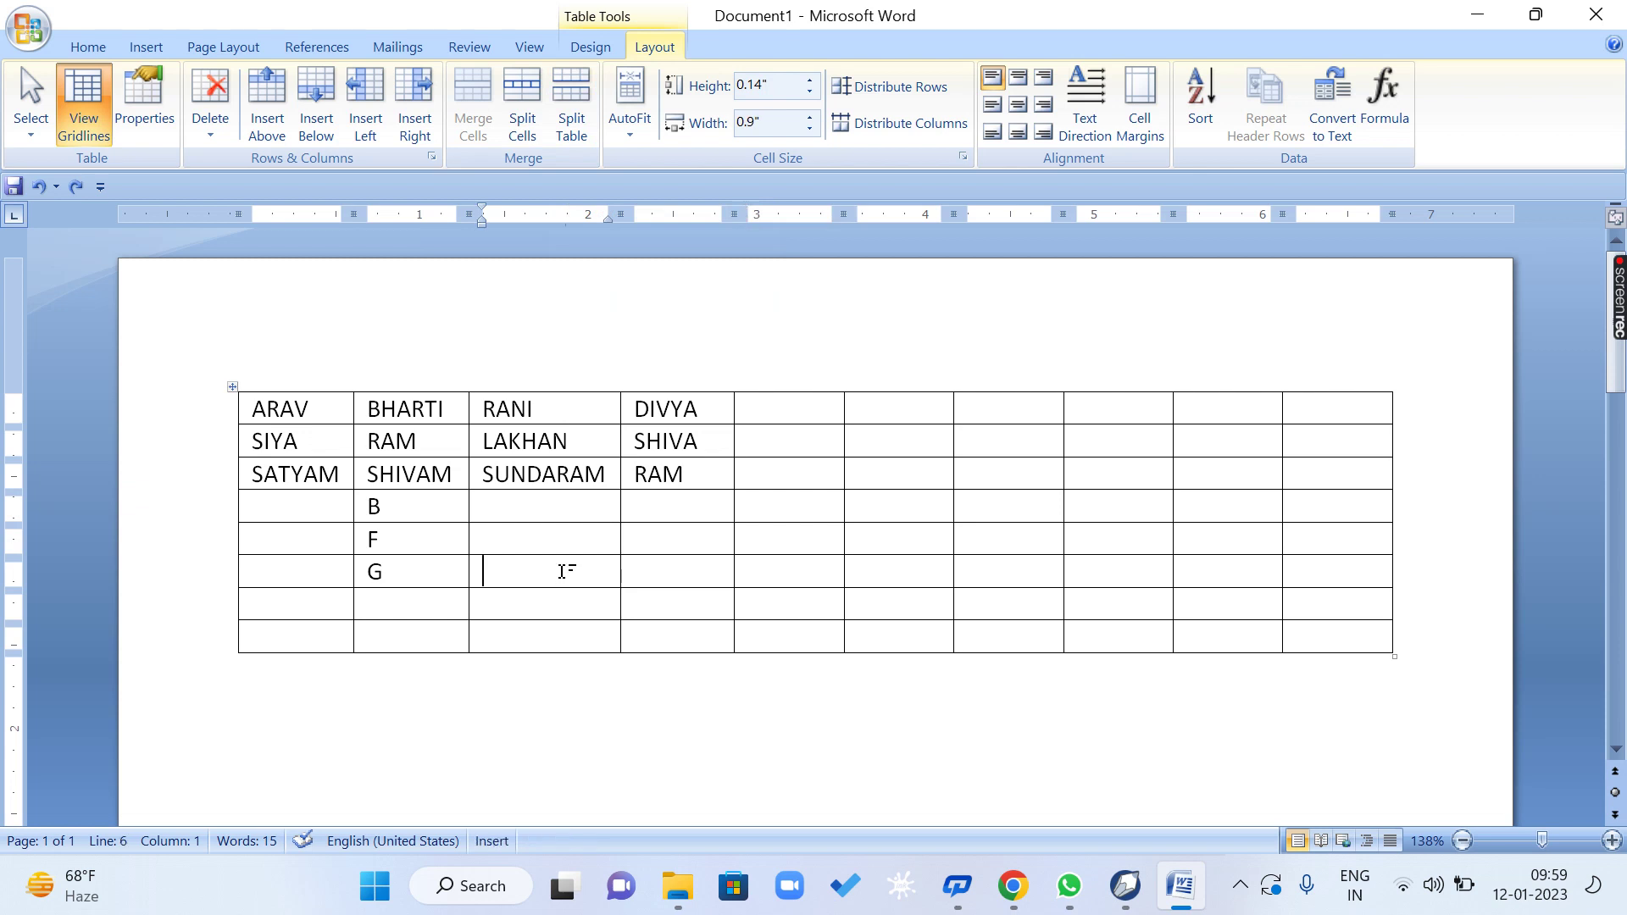
key(Tab)
key(Tab)
key(Tab)
key(Tab)
key(Tab)
key(Tab)
key(Tab)
key(Tab)
key(Tab)
key(Tab)
key(Tab)
key(Tab)
key(Tab)
key(Tab)
key(Tab)
key(Tab)
key(Tab)
key(Tab)
key(Tab)
key(Tab)
key(Tab)
key(Tab)
key(Tab)
key(Tab)
key(Tab)
key(Tab)
key(Tab)
key(Tab)
key(Tab)
key(Tab)
key(Tab)
key(Tab)
key(Tab)
key(Tab)
key(Tab)
key(Tab)
key(Tab)
key(Tab)
key(Tab)
key(Tab)
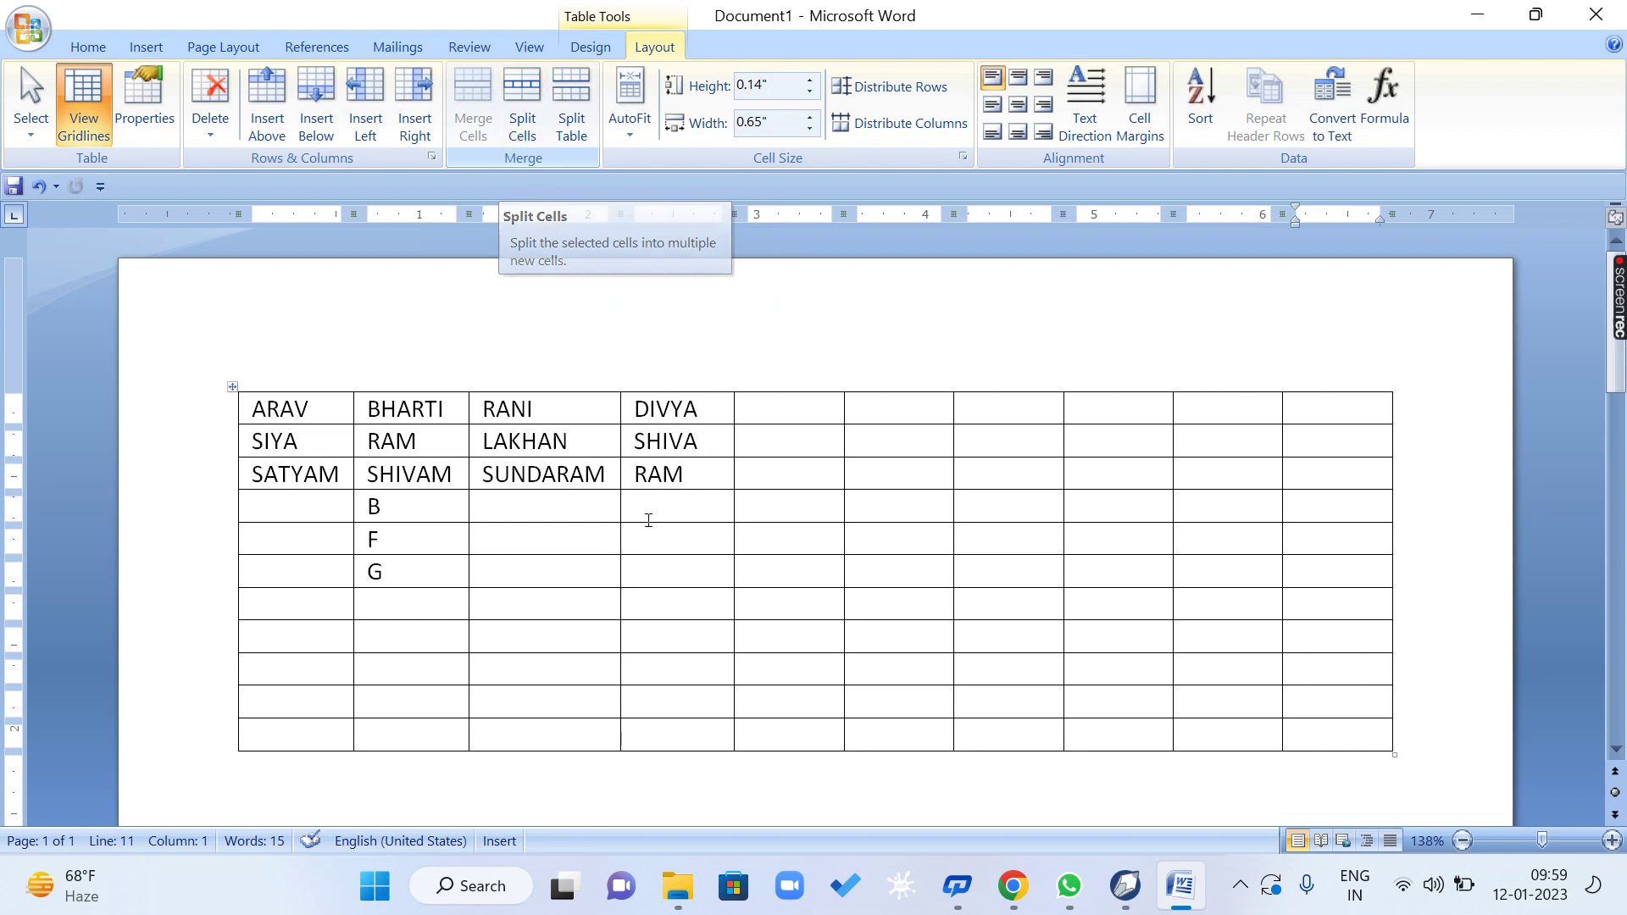
Split the fourth row's fourth cell into 2 columns and 2 rows, and undo the split.
click(673, 506)
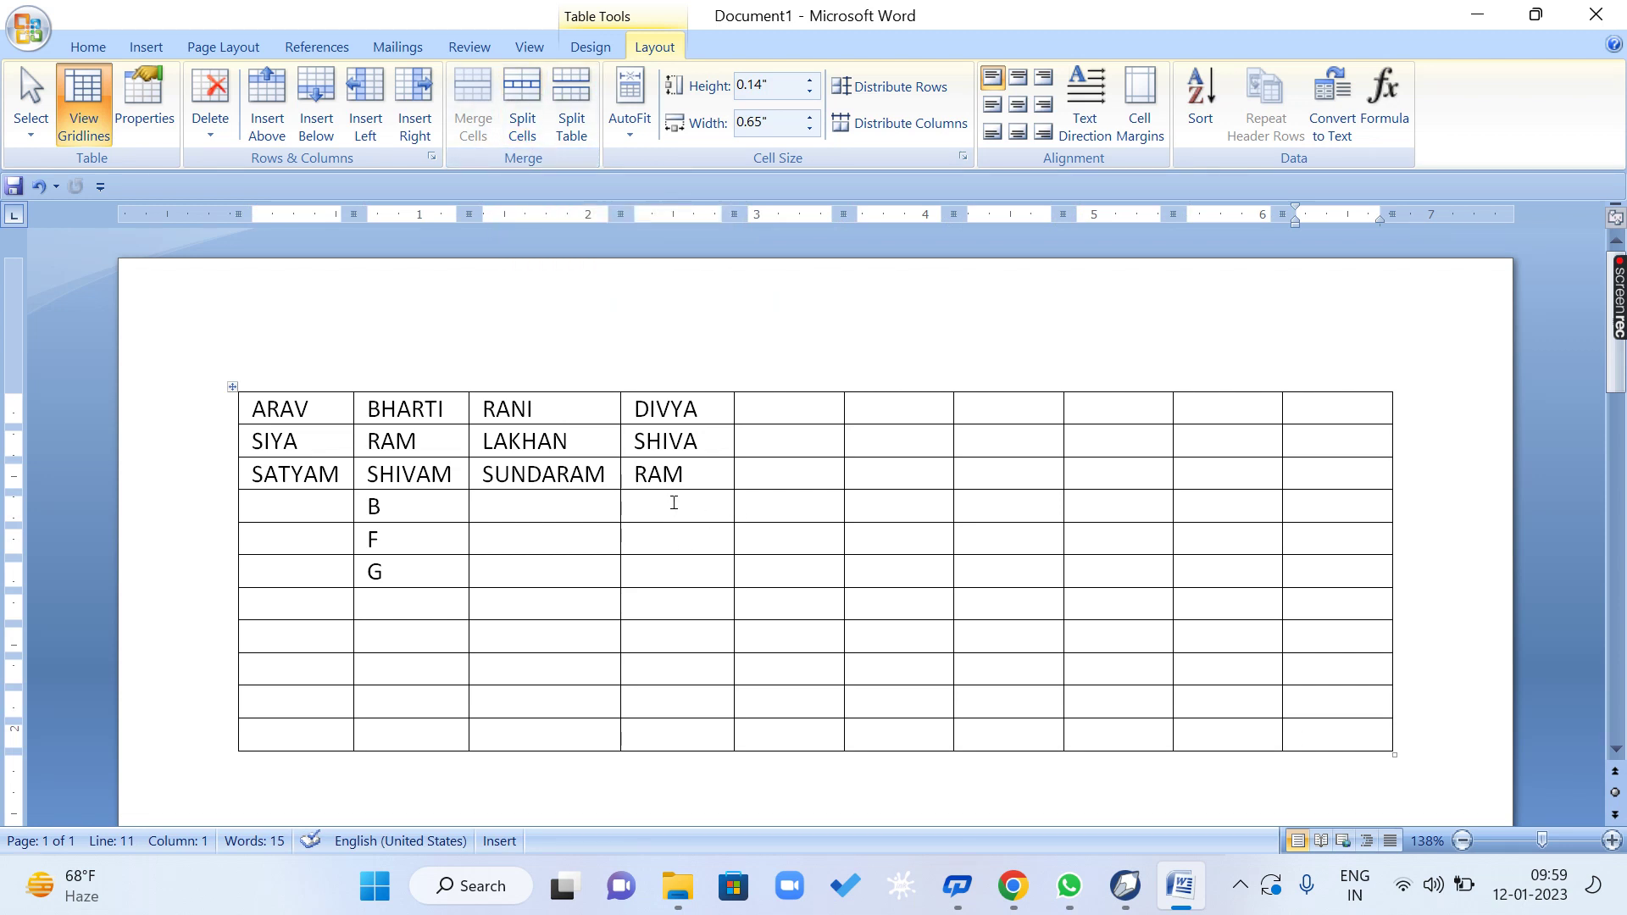
click(515, 120)
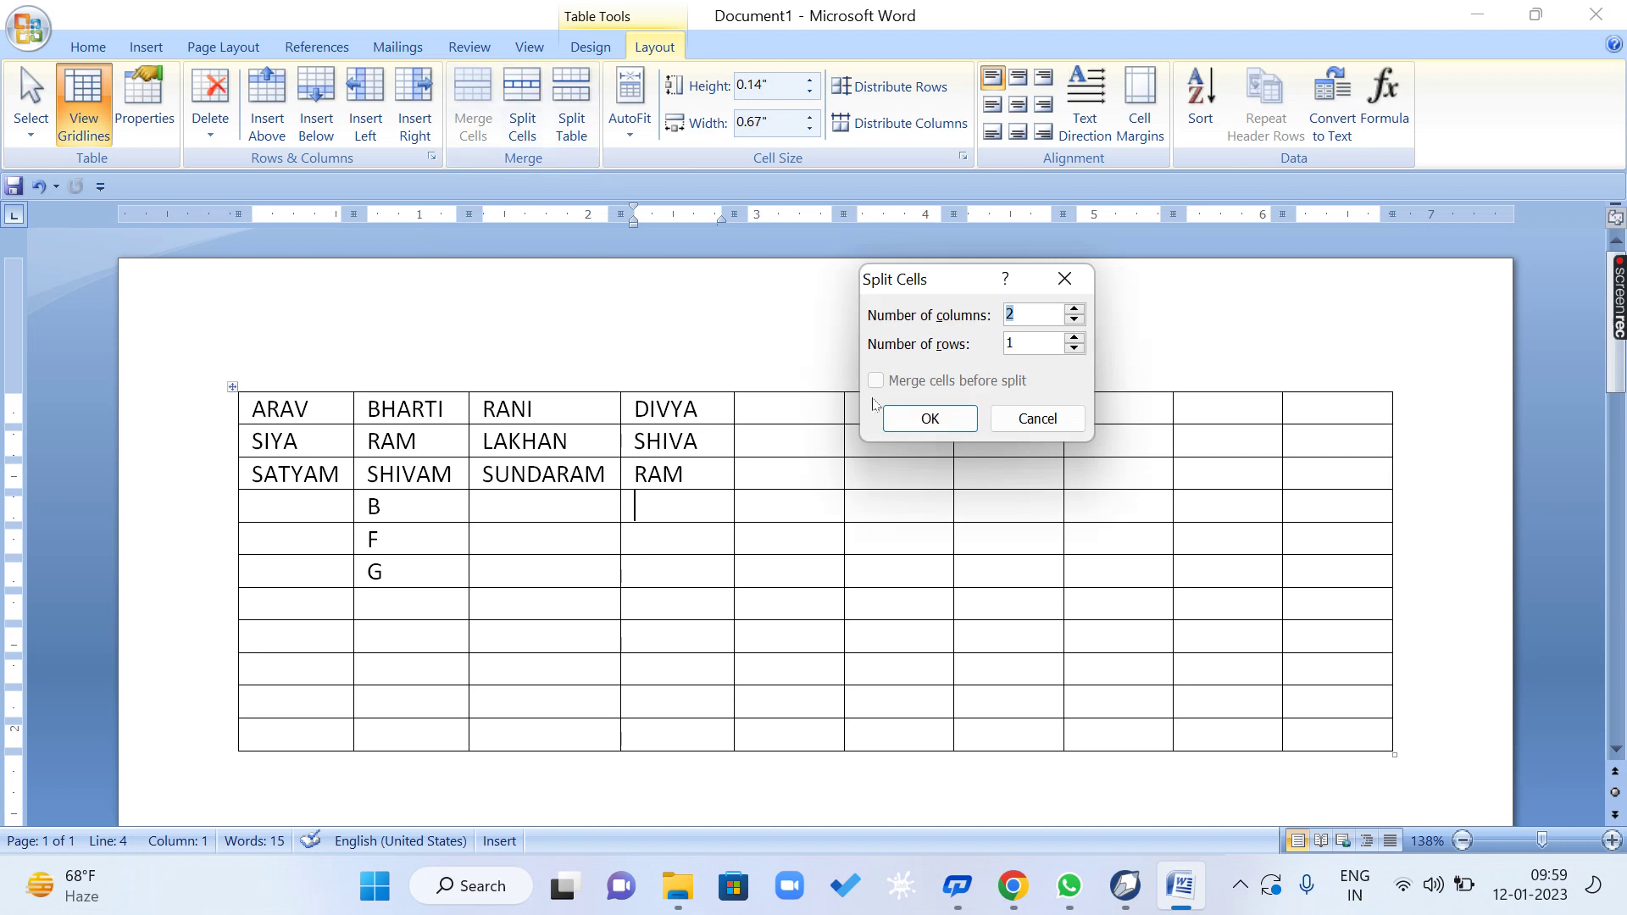
click(1075, 337)
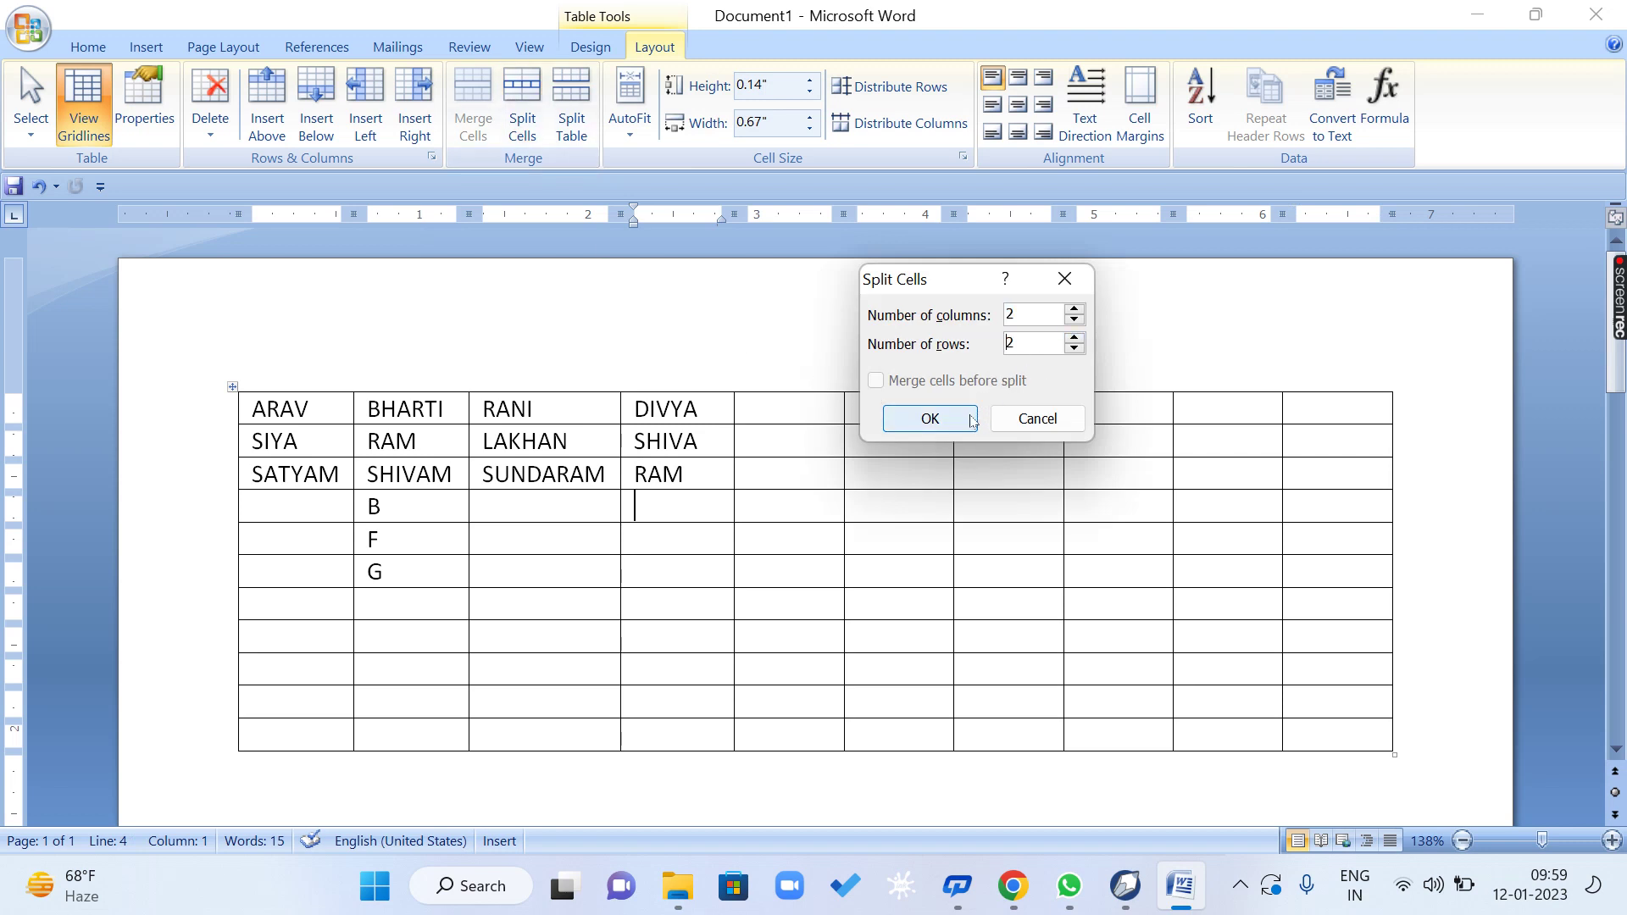
click(930, 418)
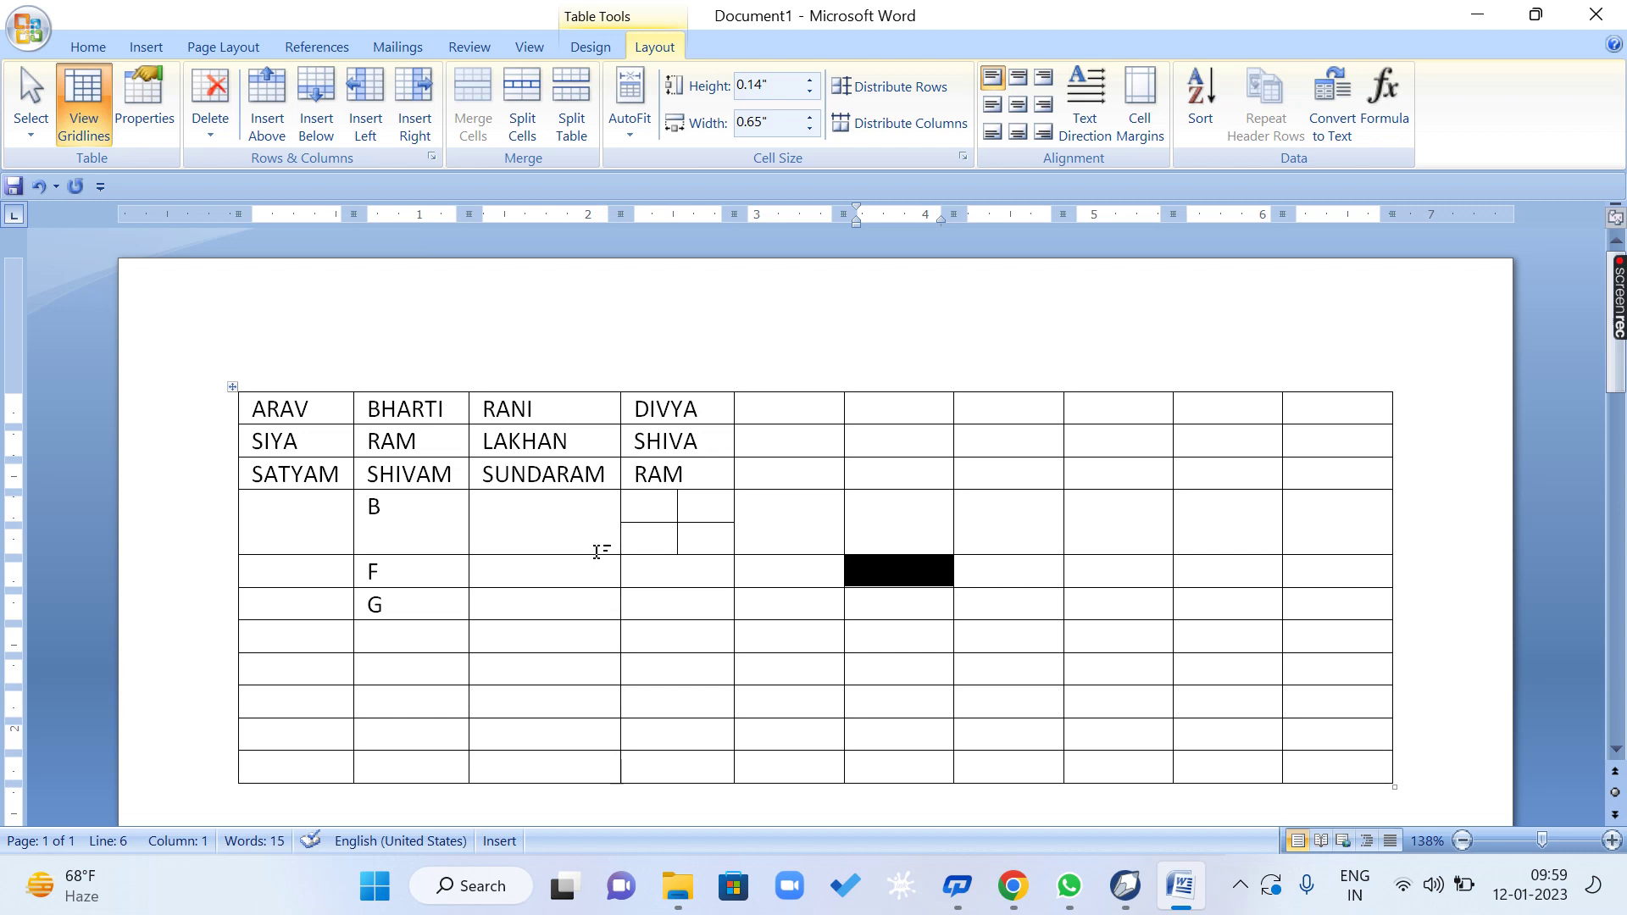
key(ctrl+z)
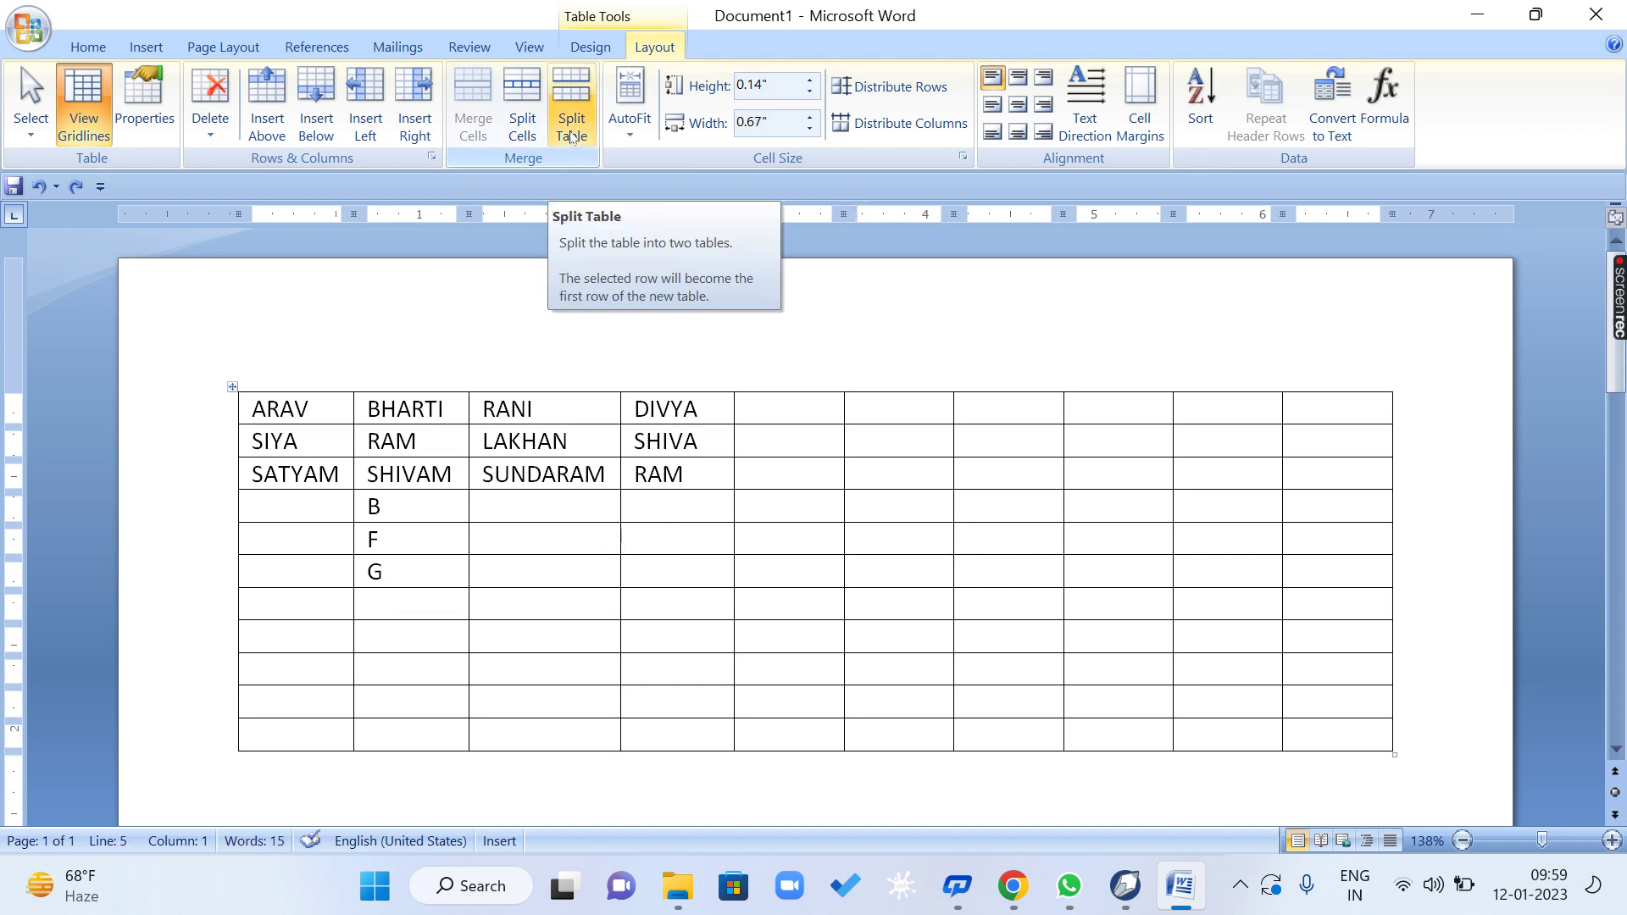
Split the table in two so that the fifth row starts a second table, and rejoin the two parts.
click(572, 137)
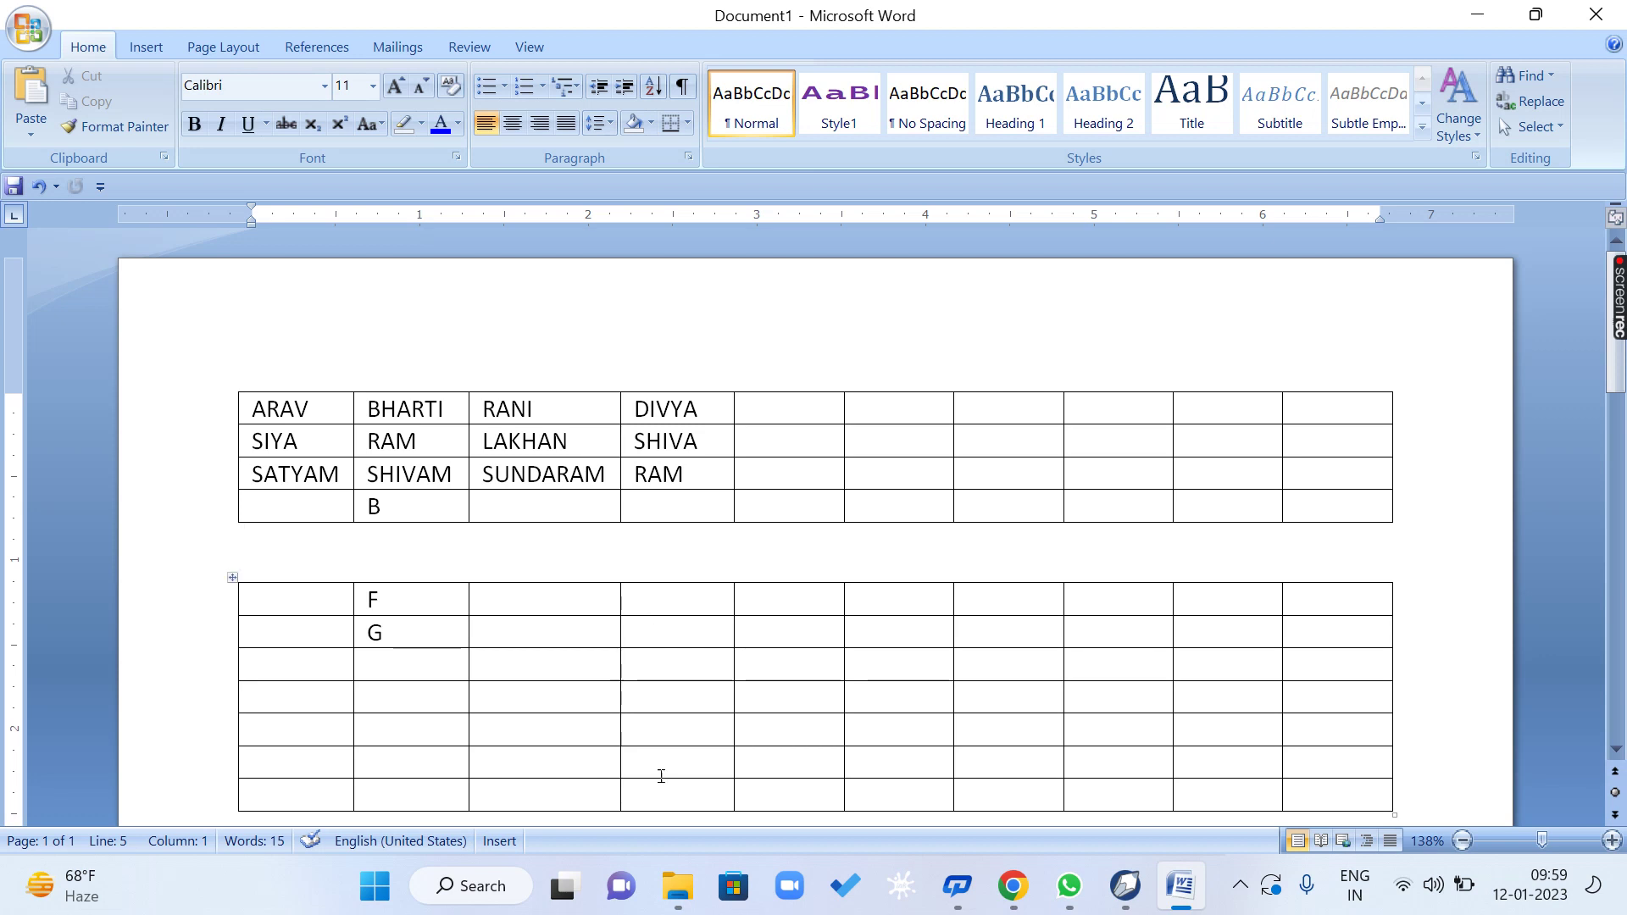
key(Delete)
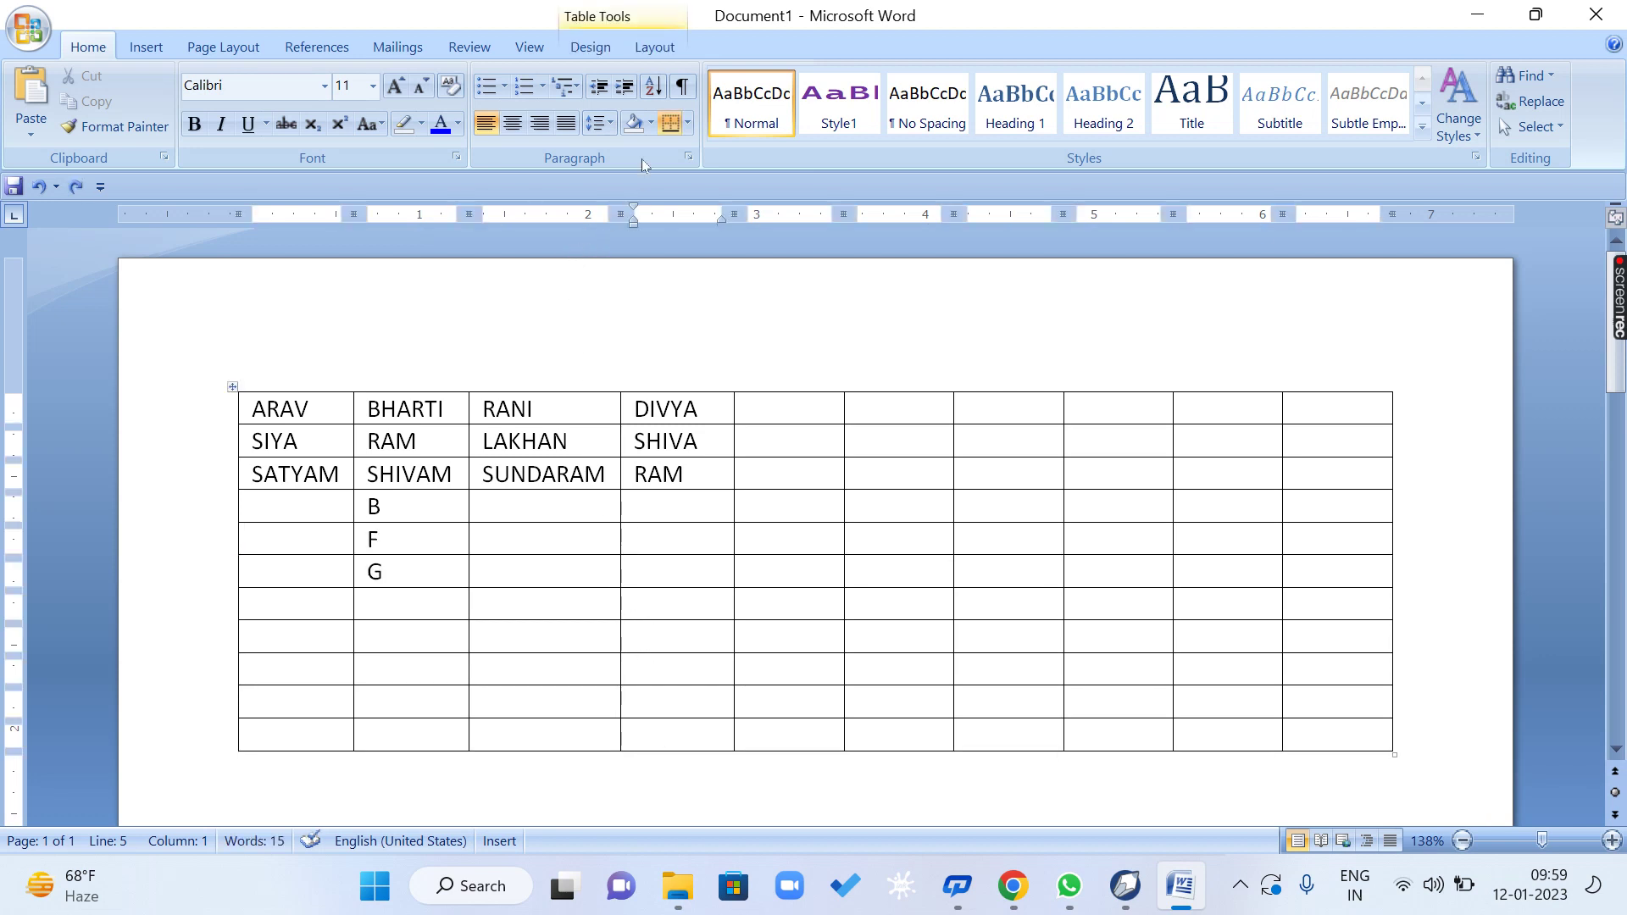
Resize the table with AutoFit Contents, and stretch it to the page width with AutoFit Window.
click(645, 47)
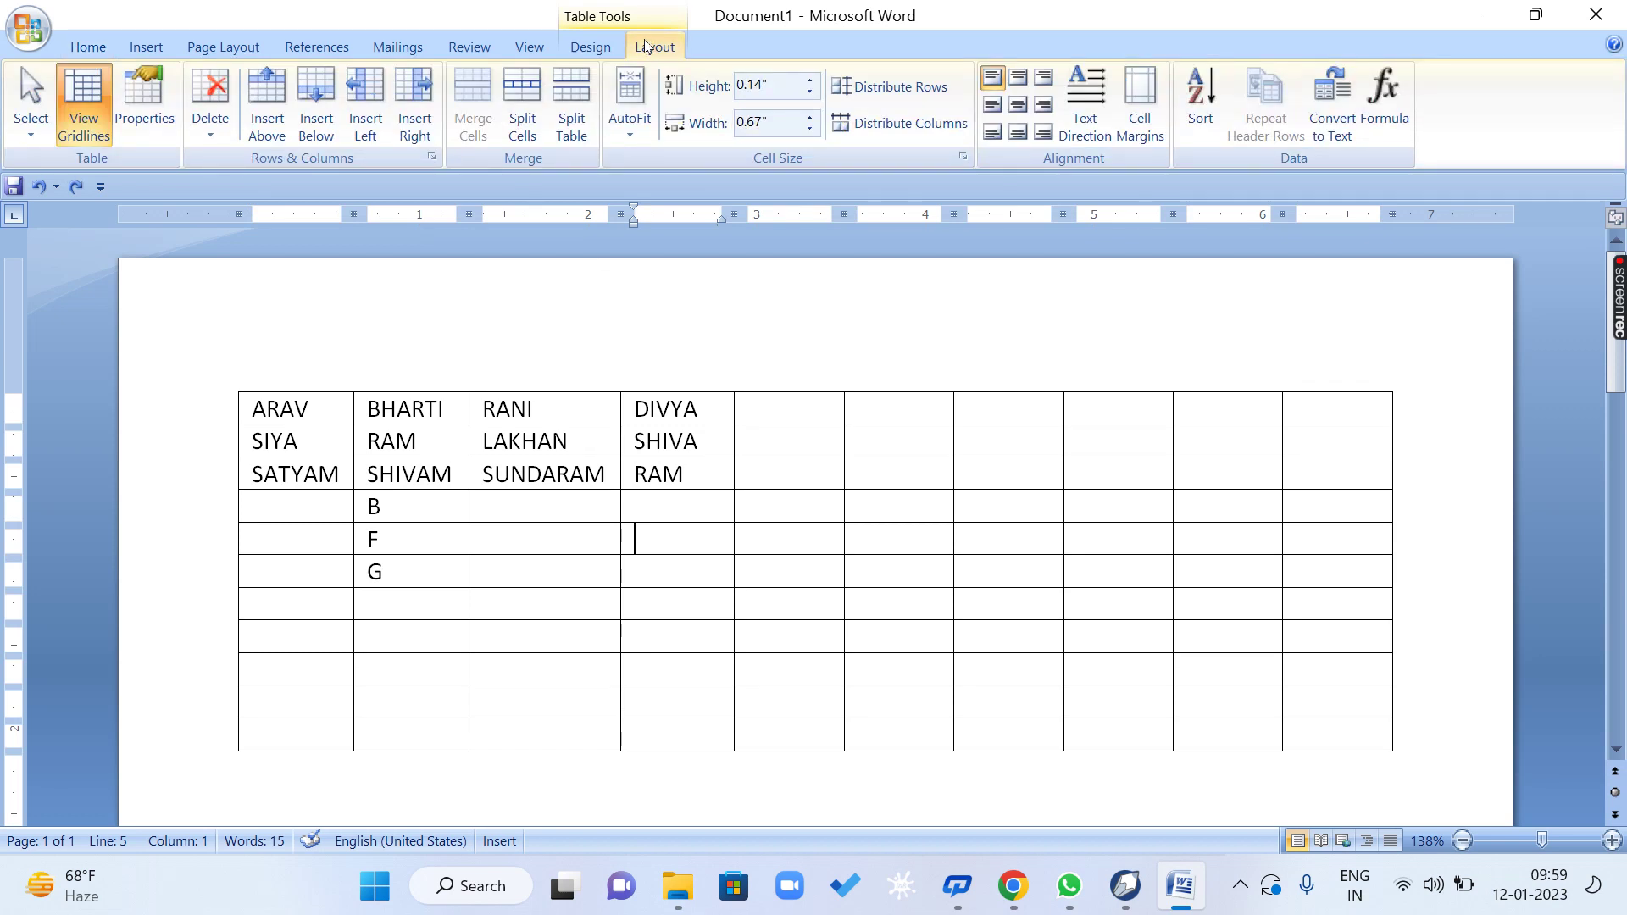
click(624, 135)
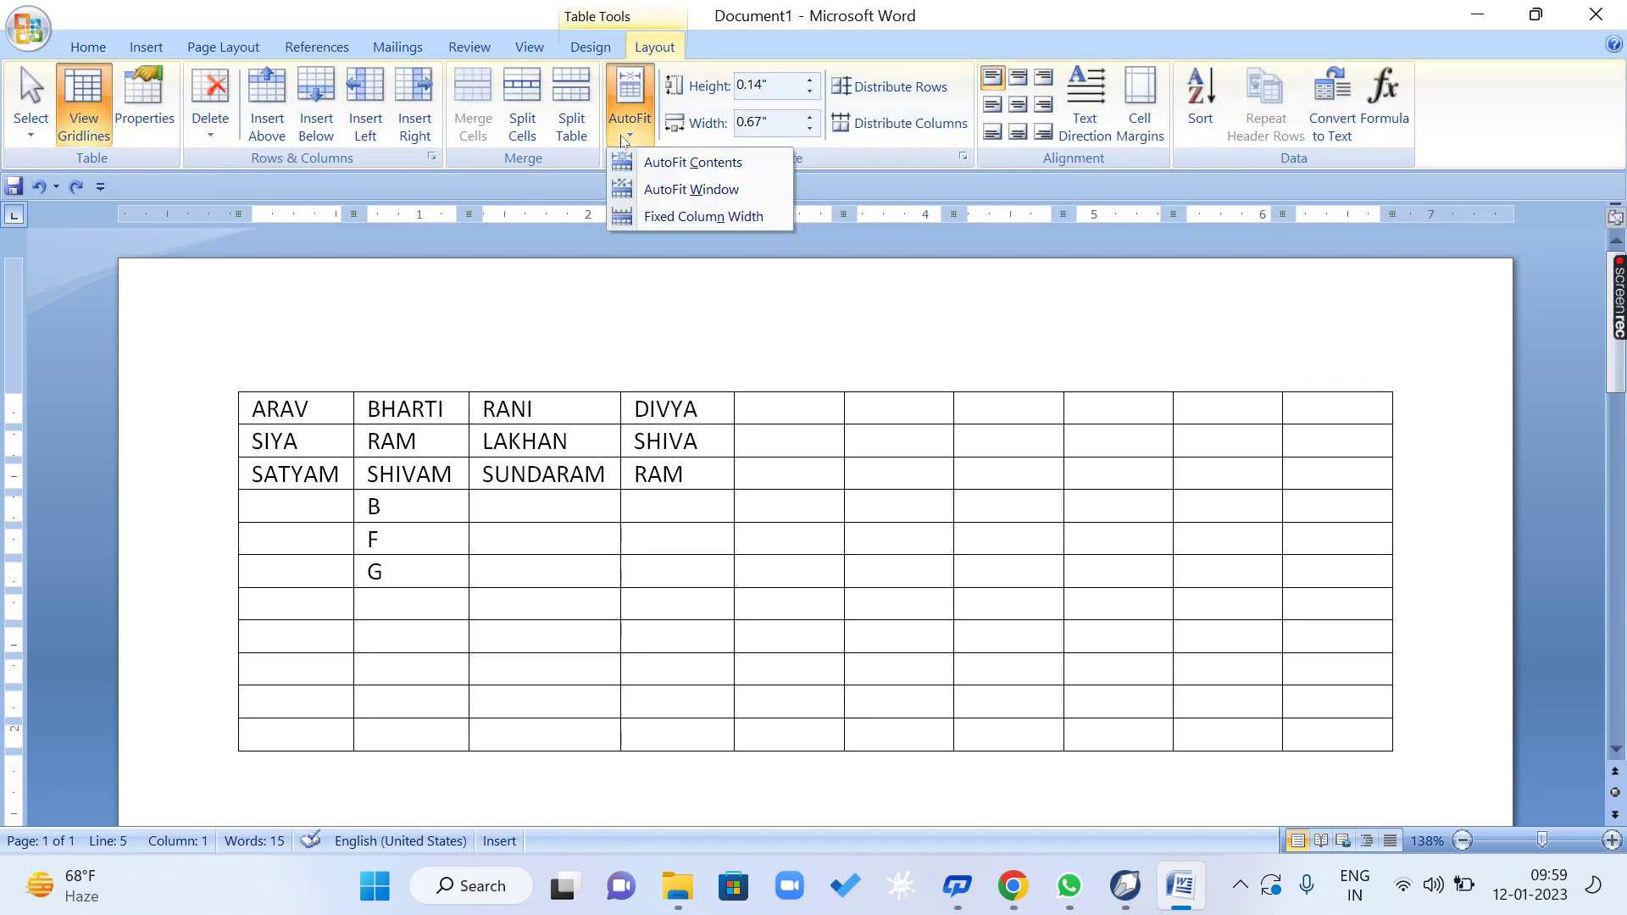
click(663, 175)
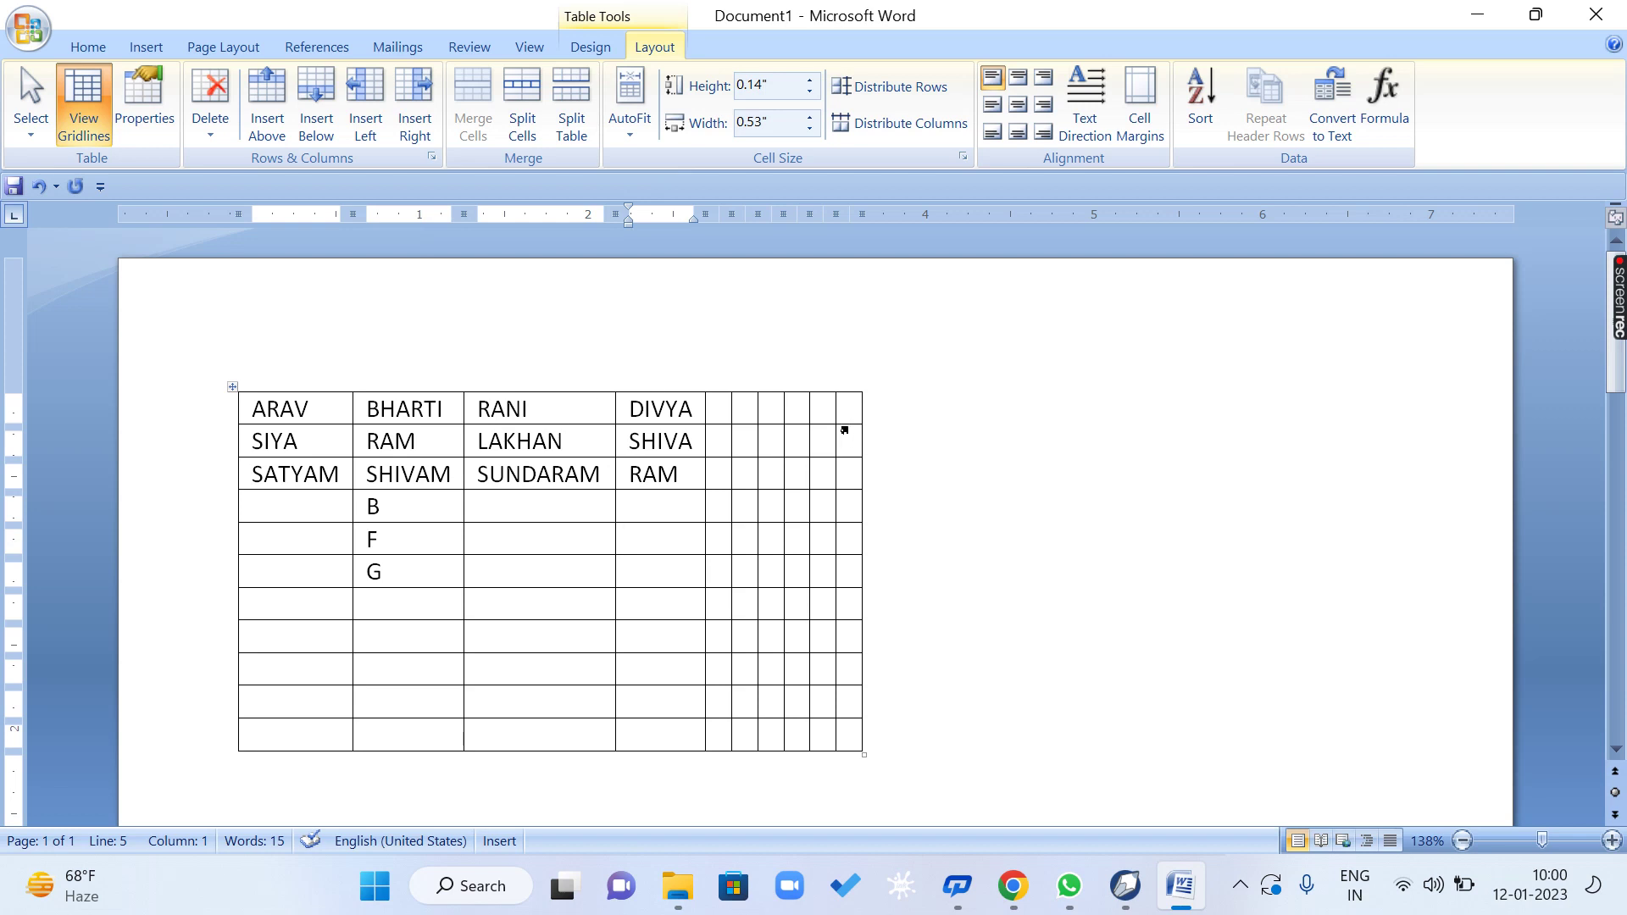
click(629, 136)
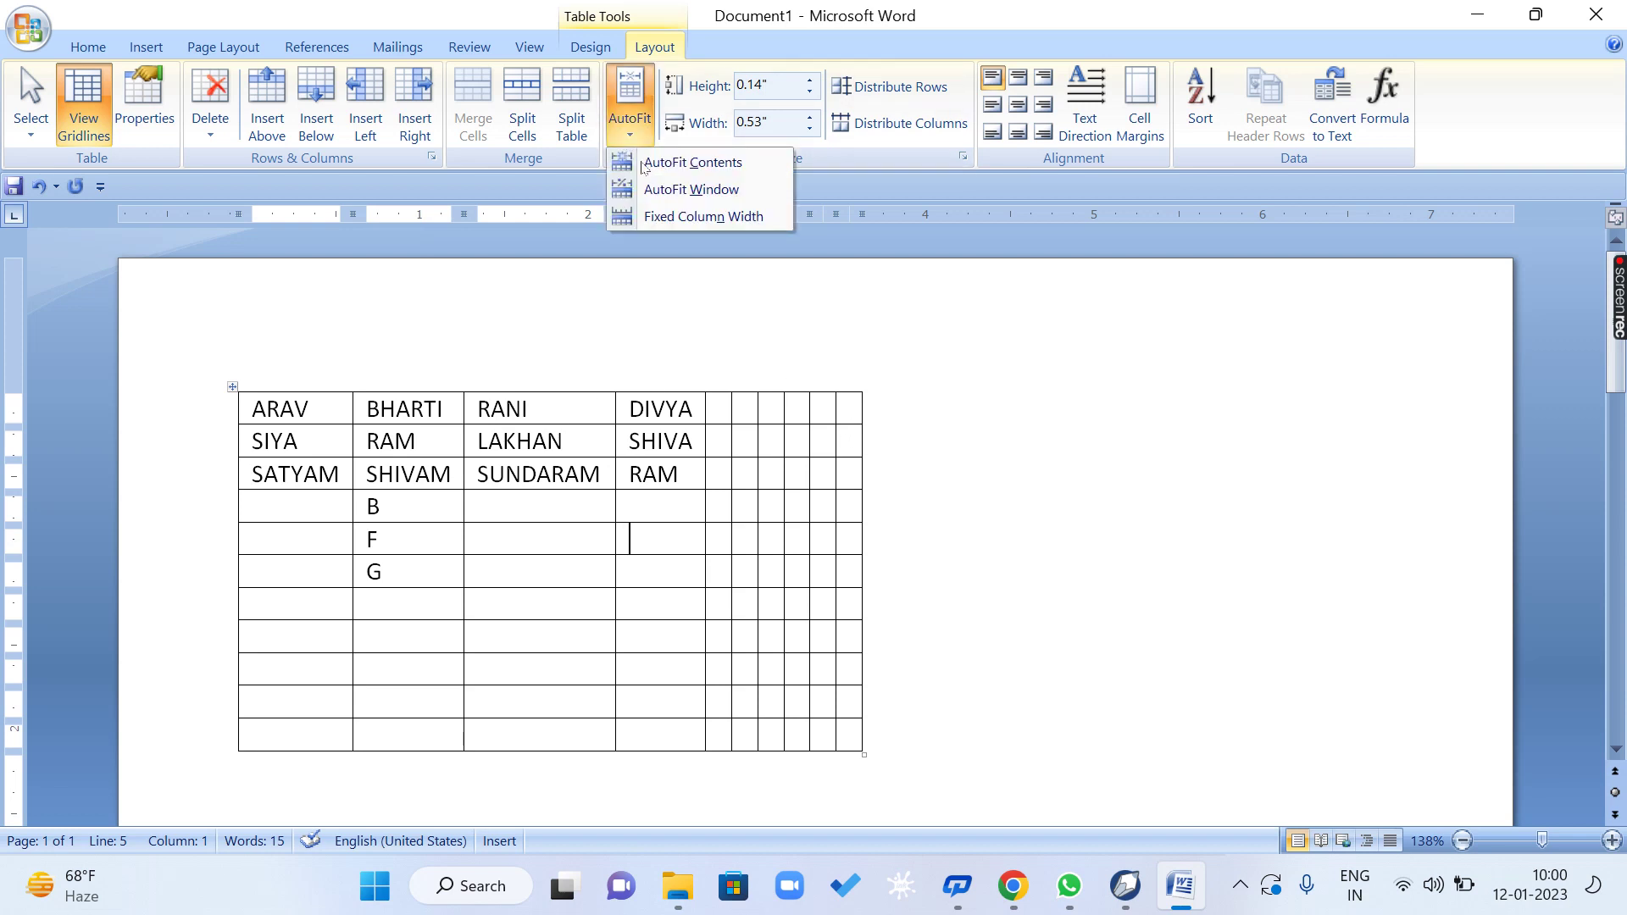
click(660, 190)
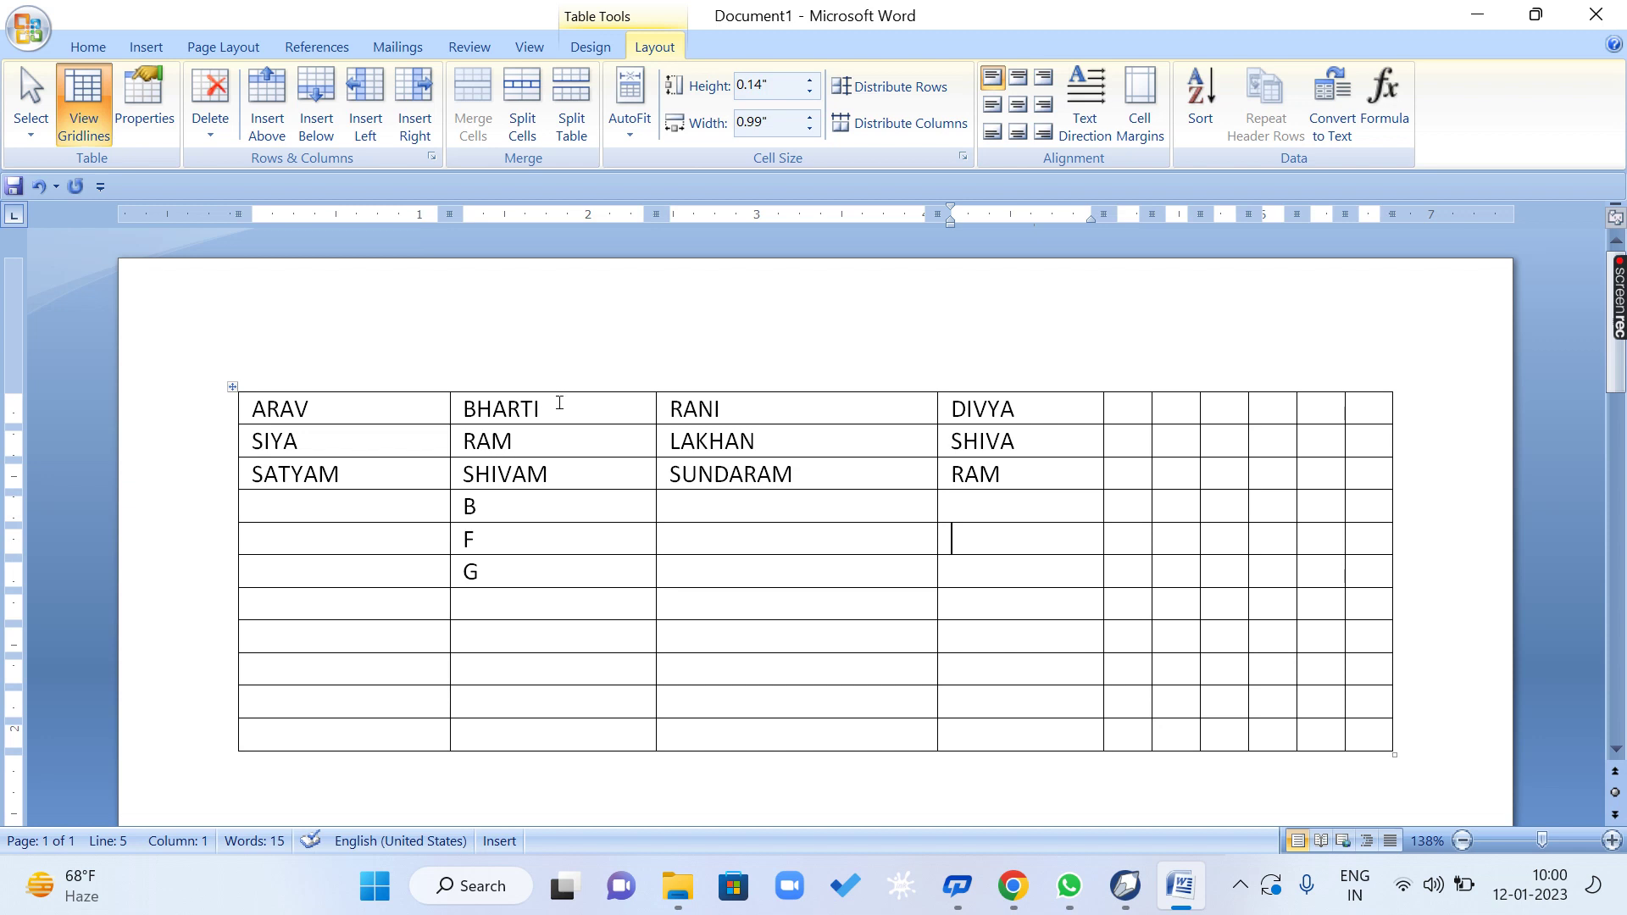
Switch the table back to AutoFit Contents, and return it to AutoFit Window.
click(632, 134)
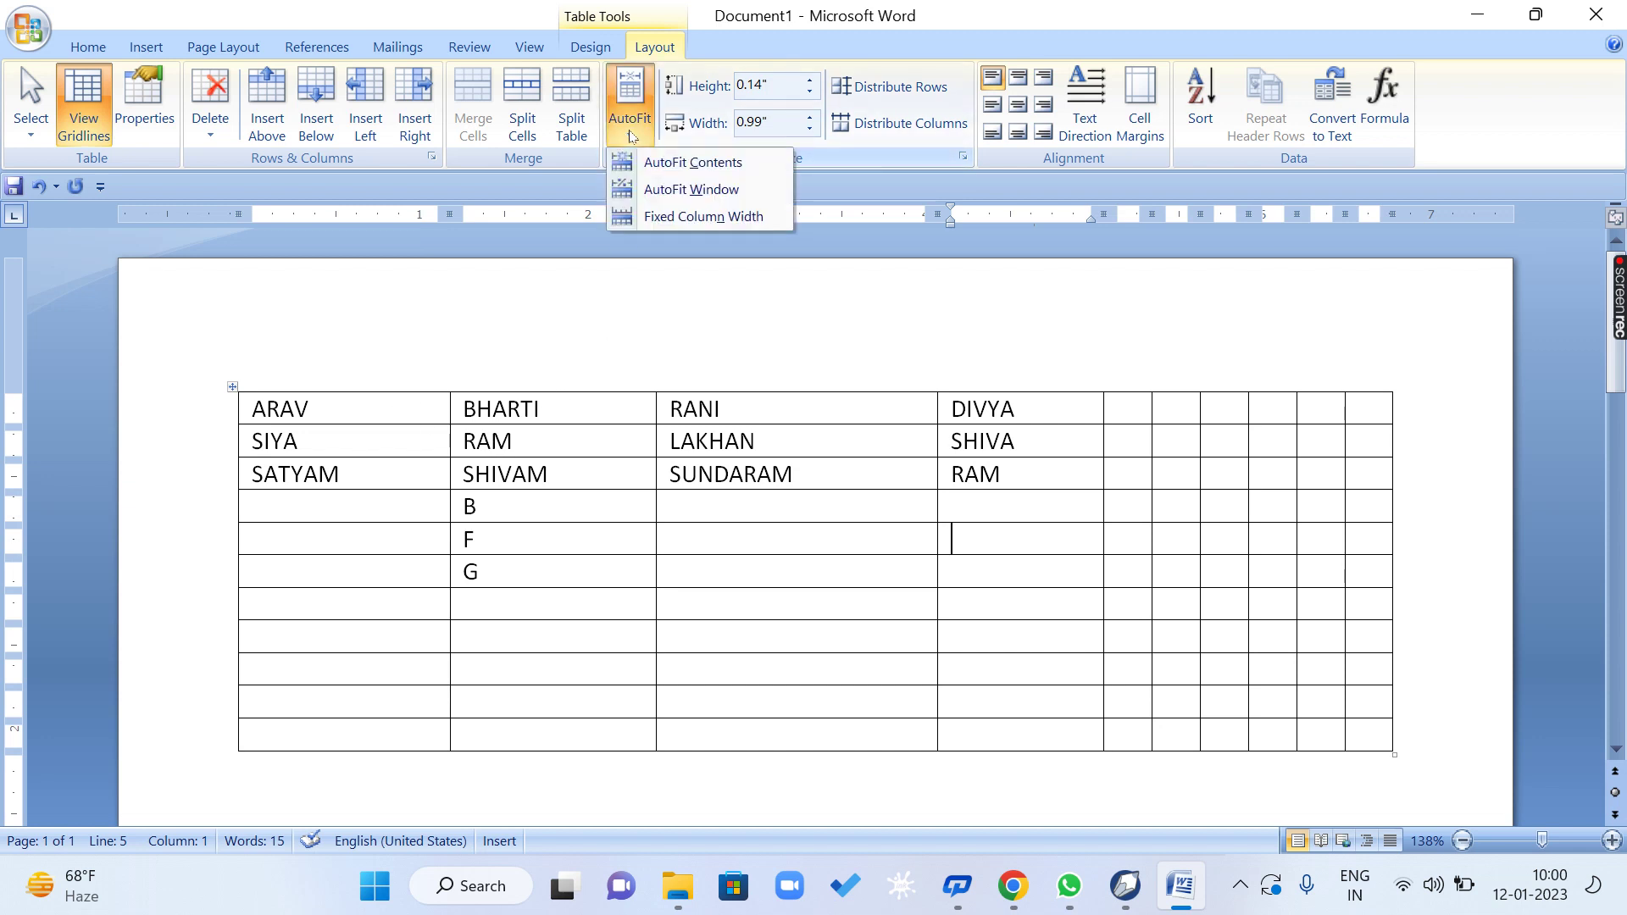
click(662, 164)
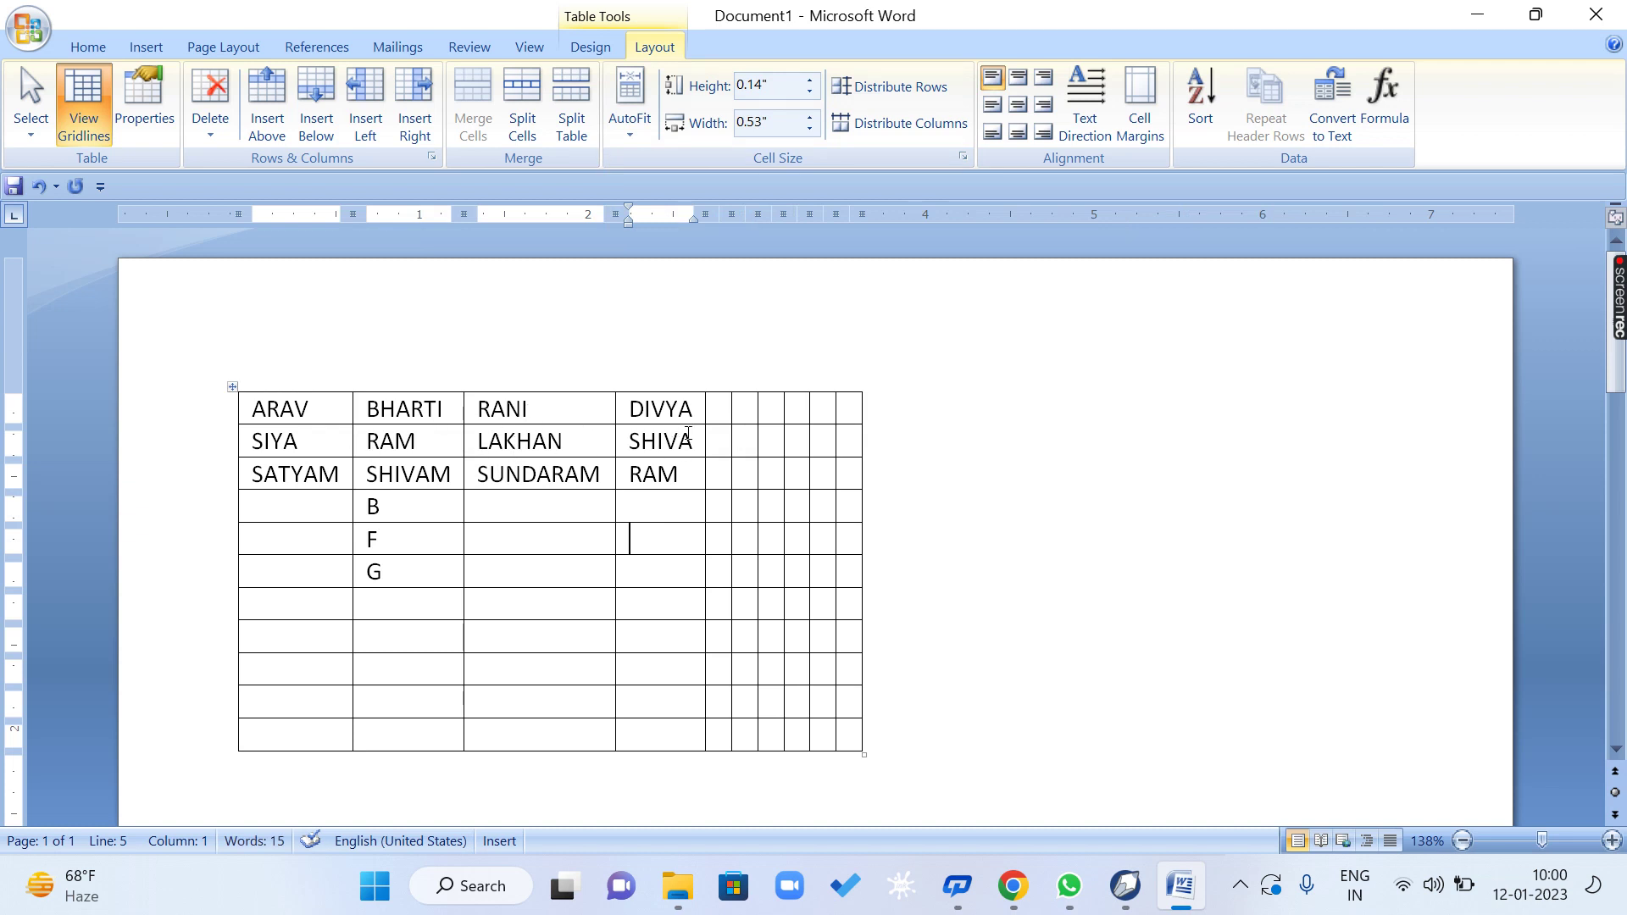
click(630, 129)
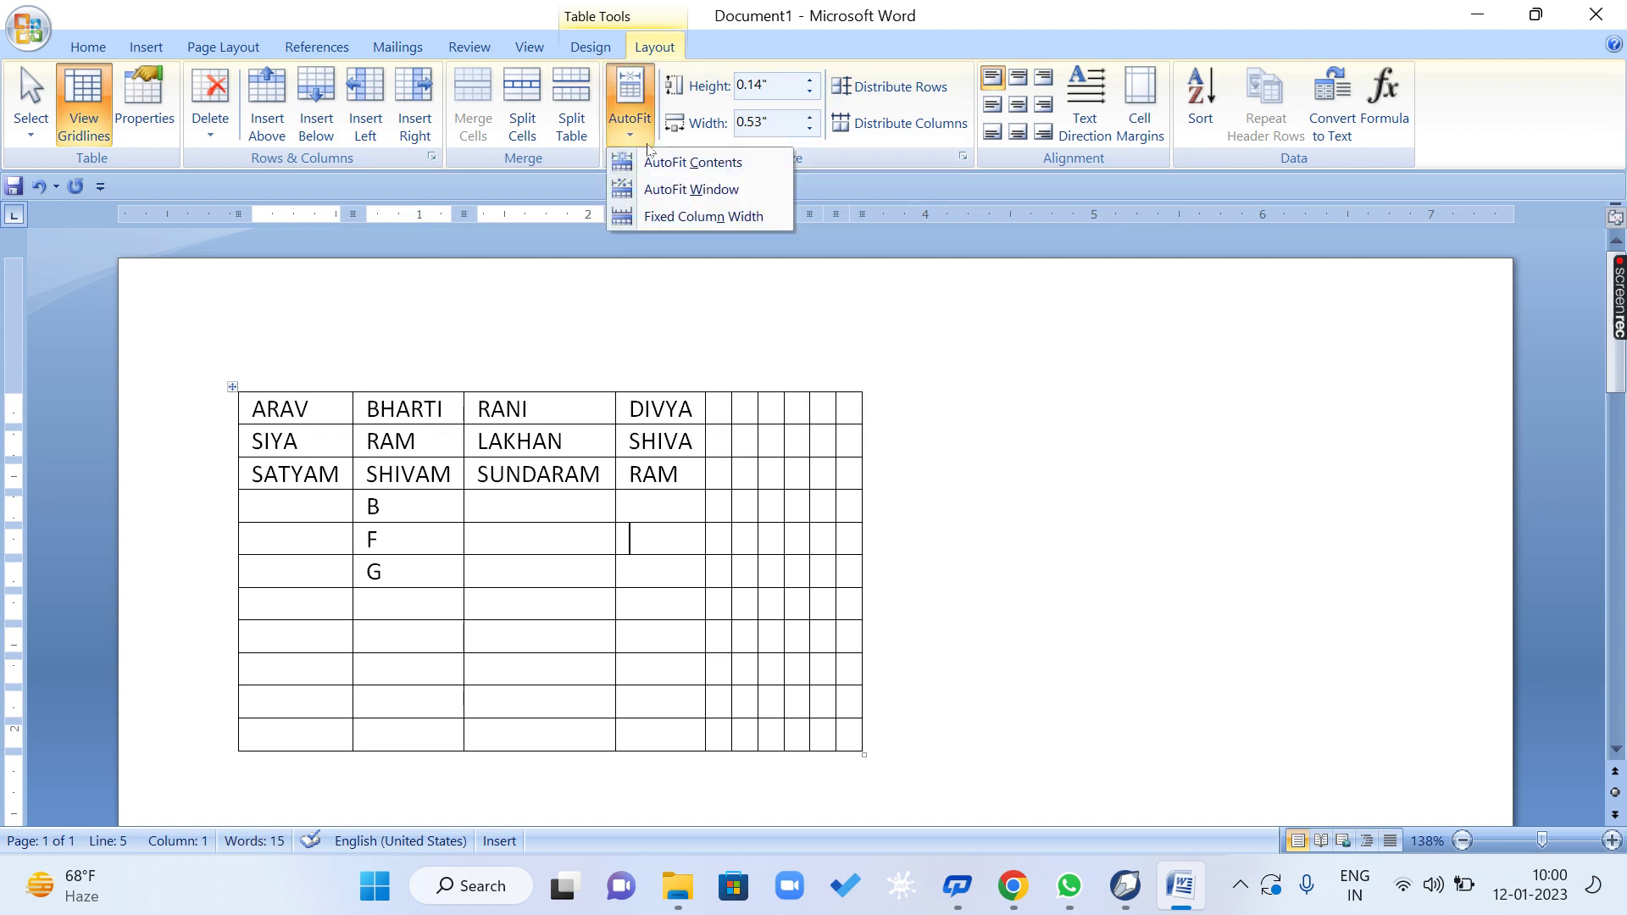
click(681, 188)
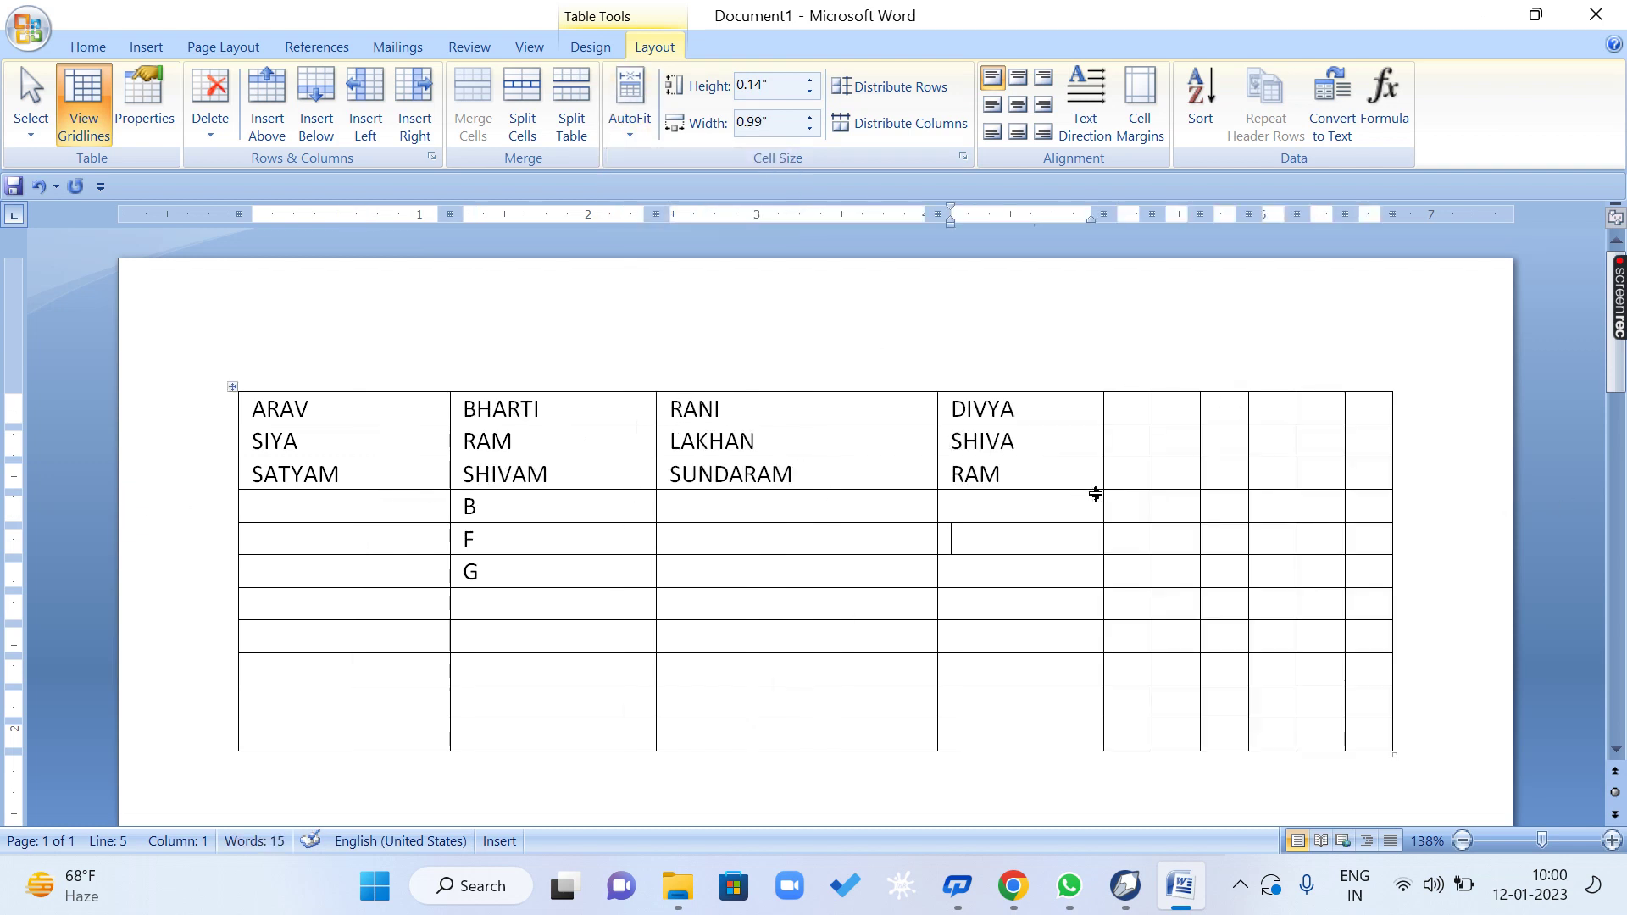
Enter the filler text "rgrtgrgrgrgrgrgrg" in the first row's fifth cell.
click(623, 137)
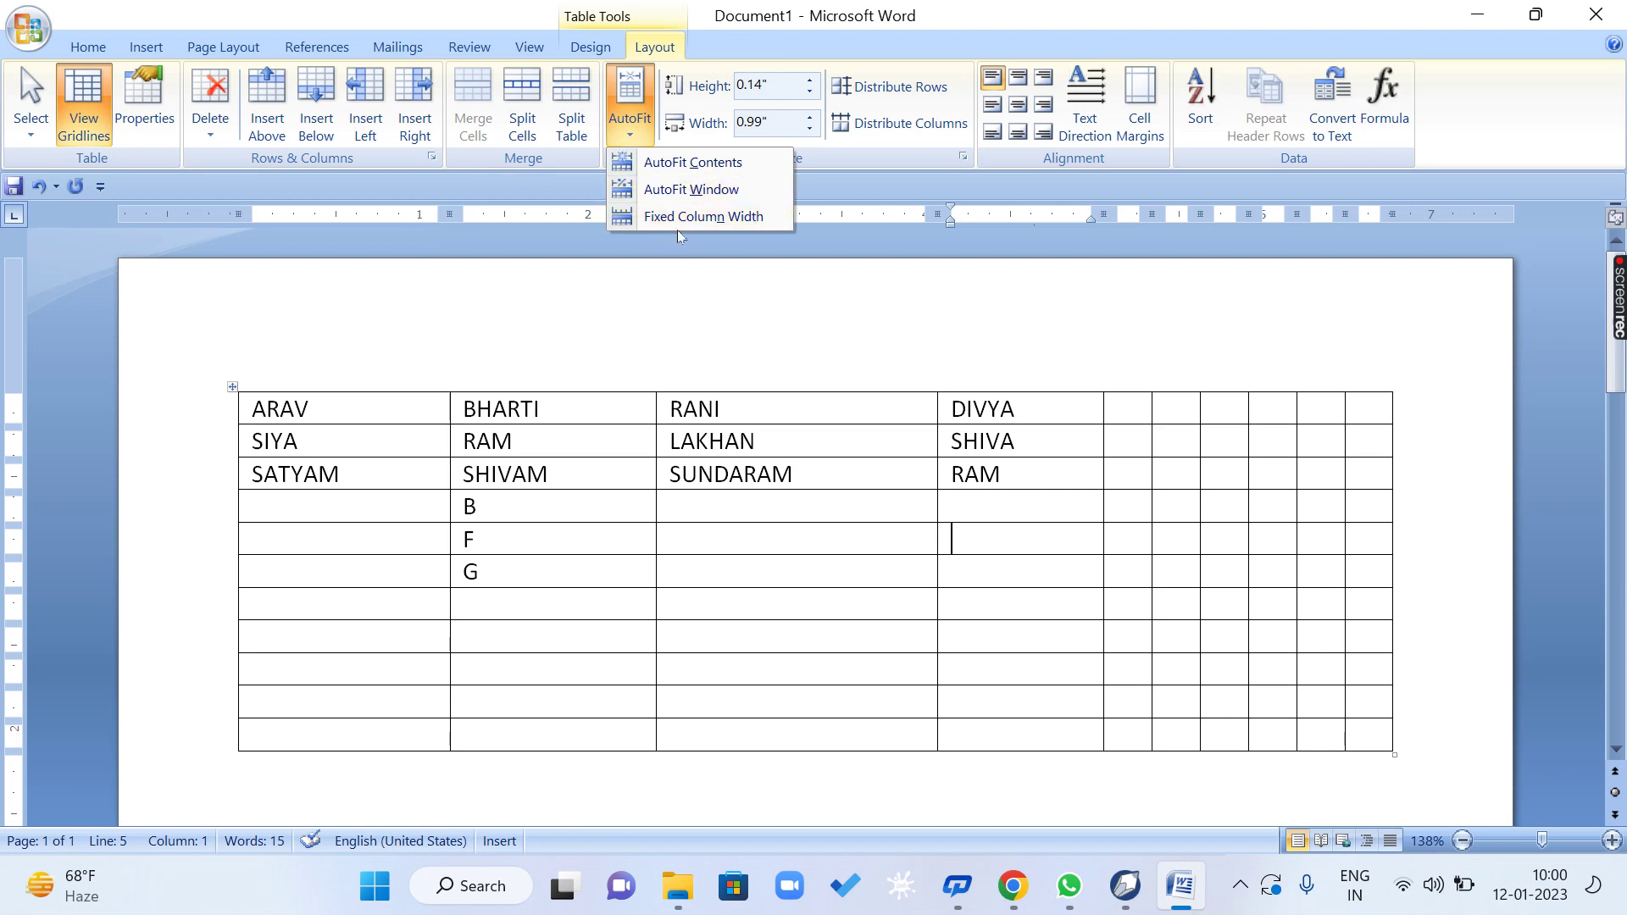
click(1144, 405)
click(1142, 408)
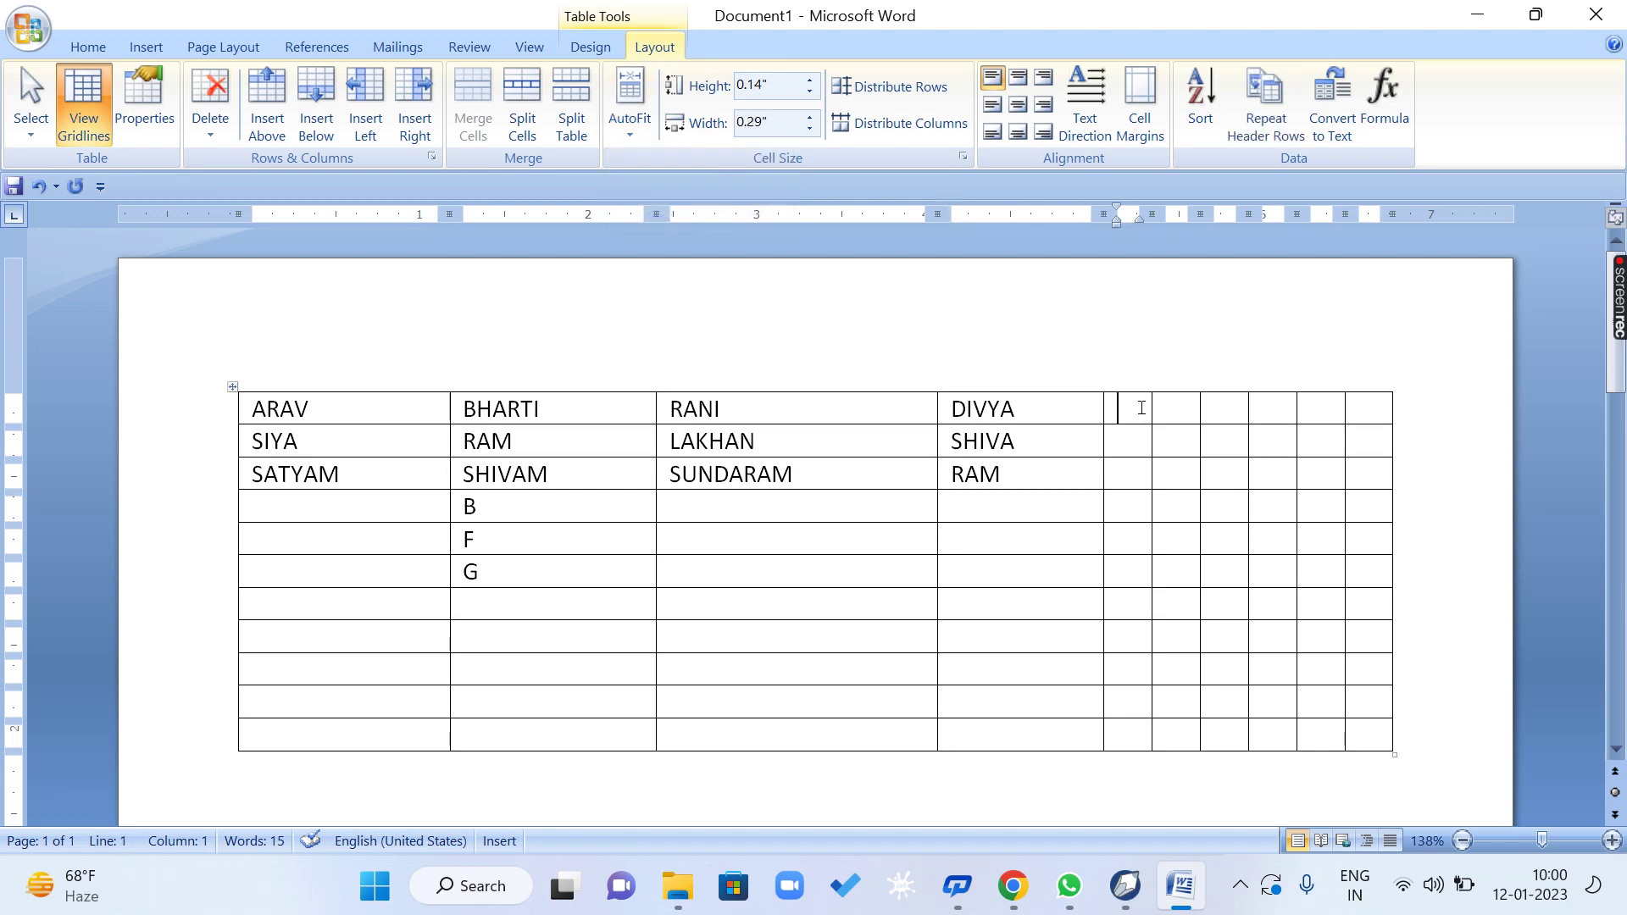
text(rgrtgrgrgrgrgrgrg)
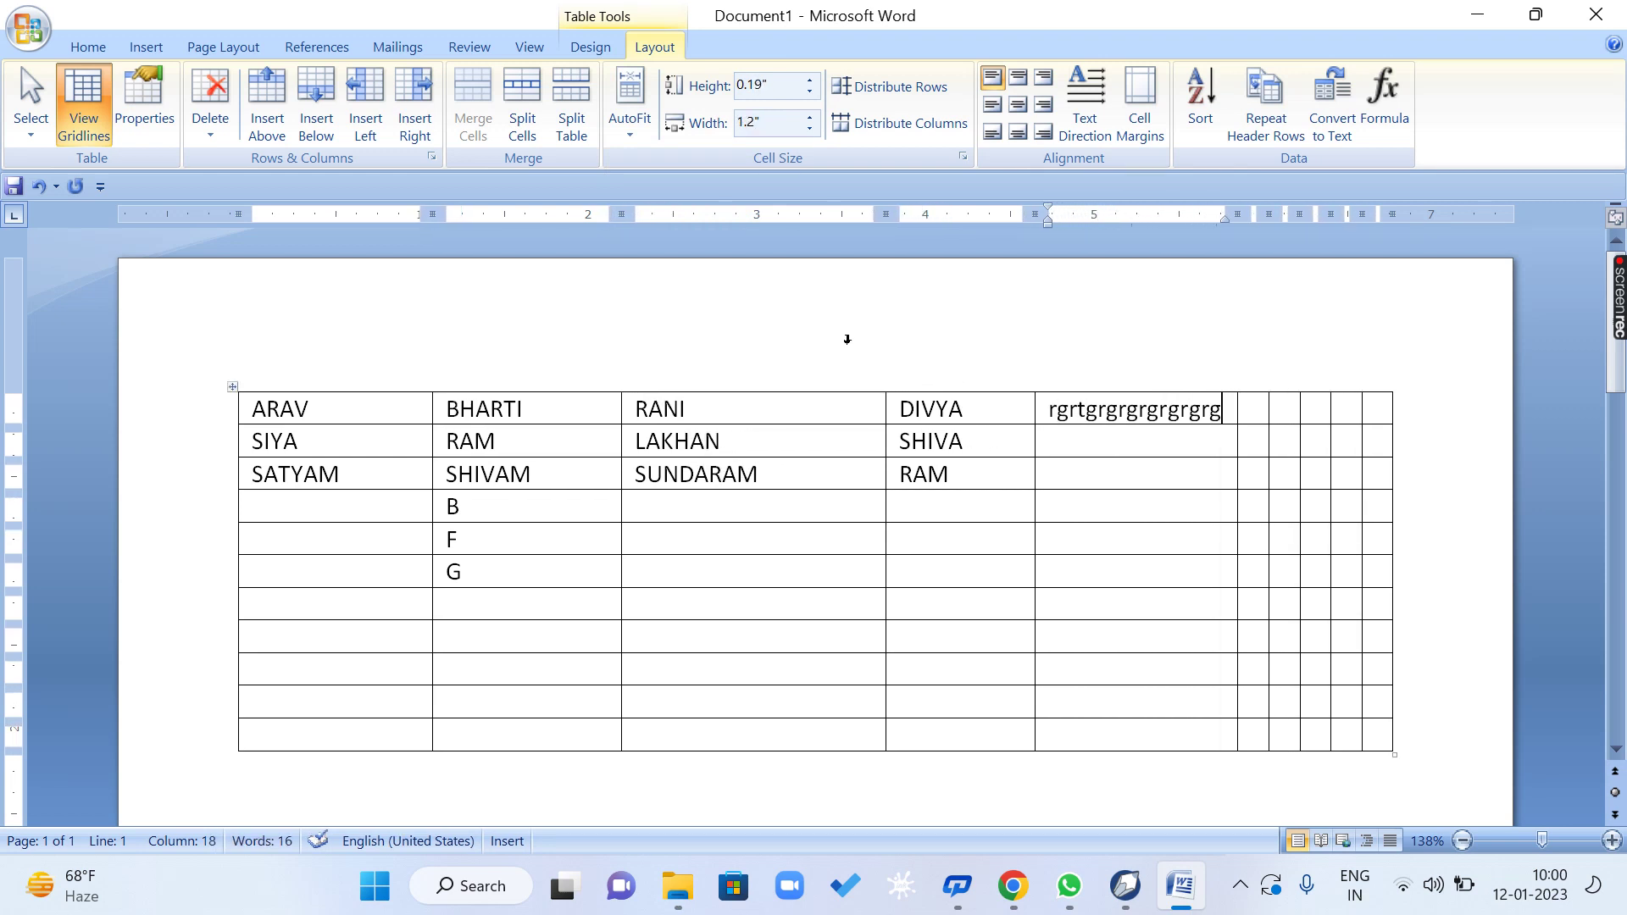
Apply Fixed Column Width to the table, and add more filler text to the first row's fifth cell and "dvdvdvdvdvdv" to its sixth cell.
click(630, 137)
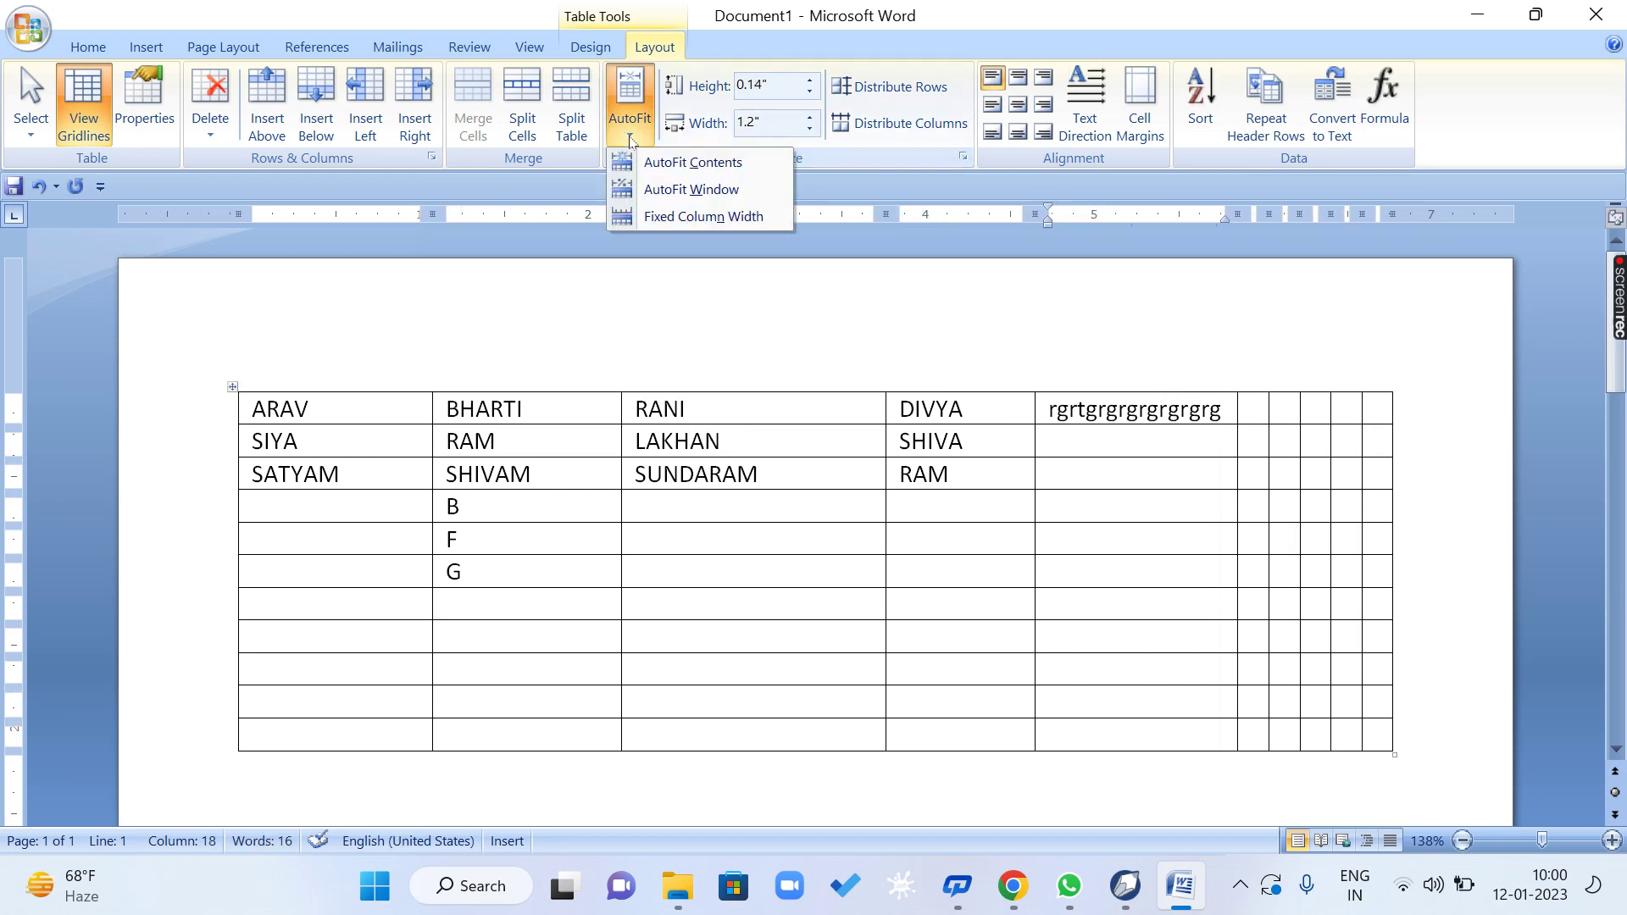
click(707, 218)
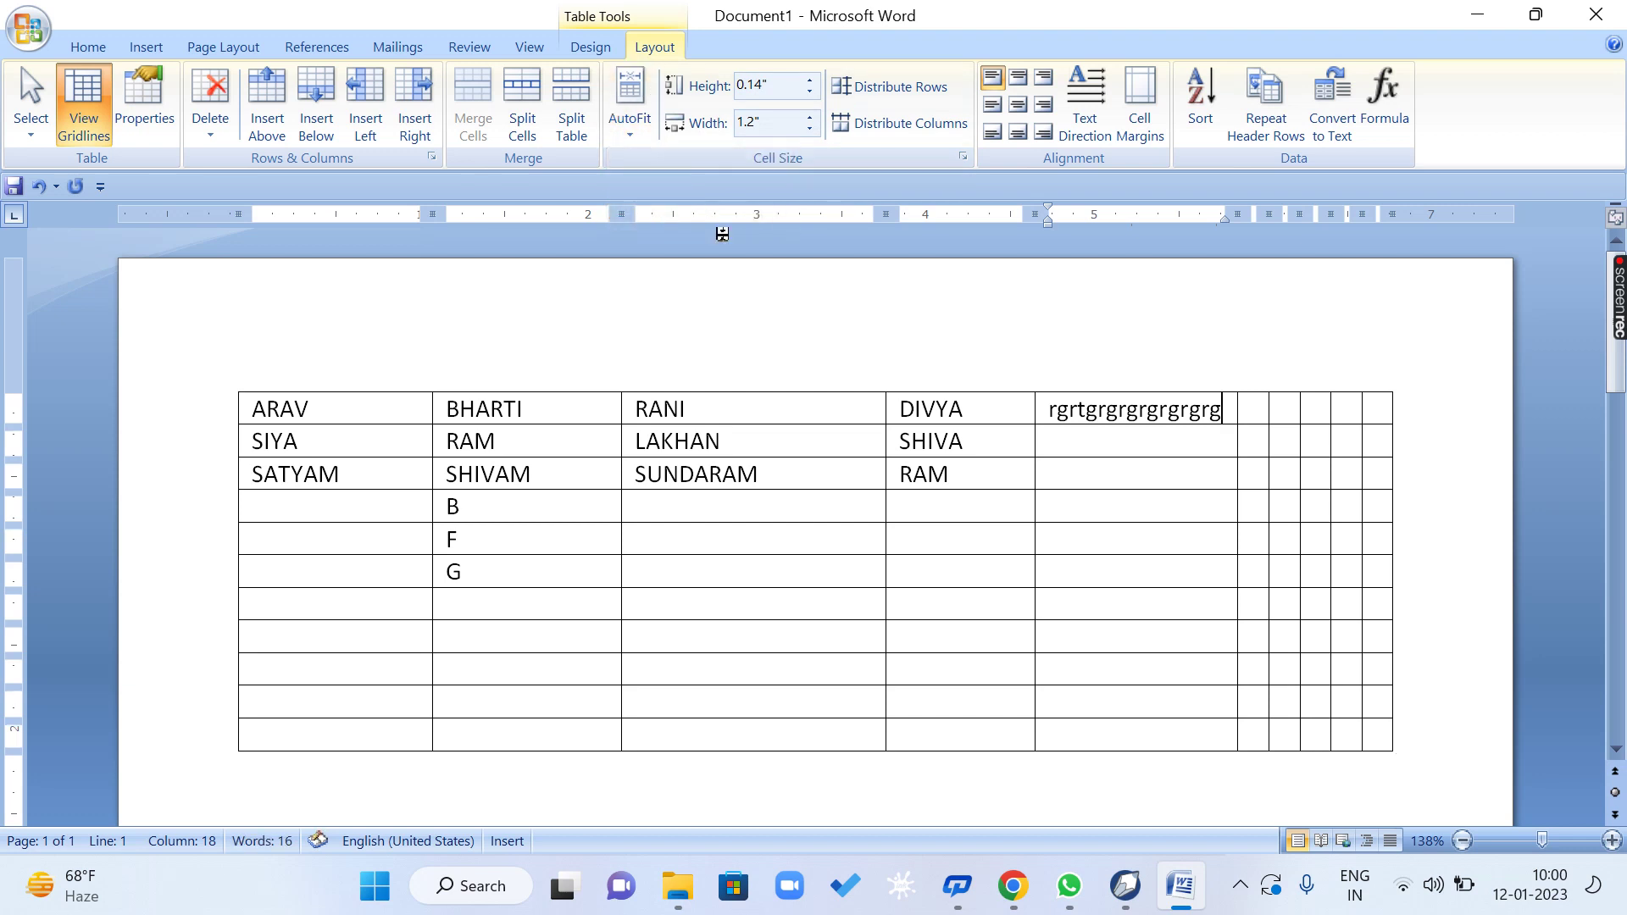
text(vevev)
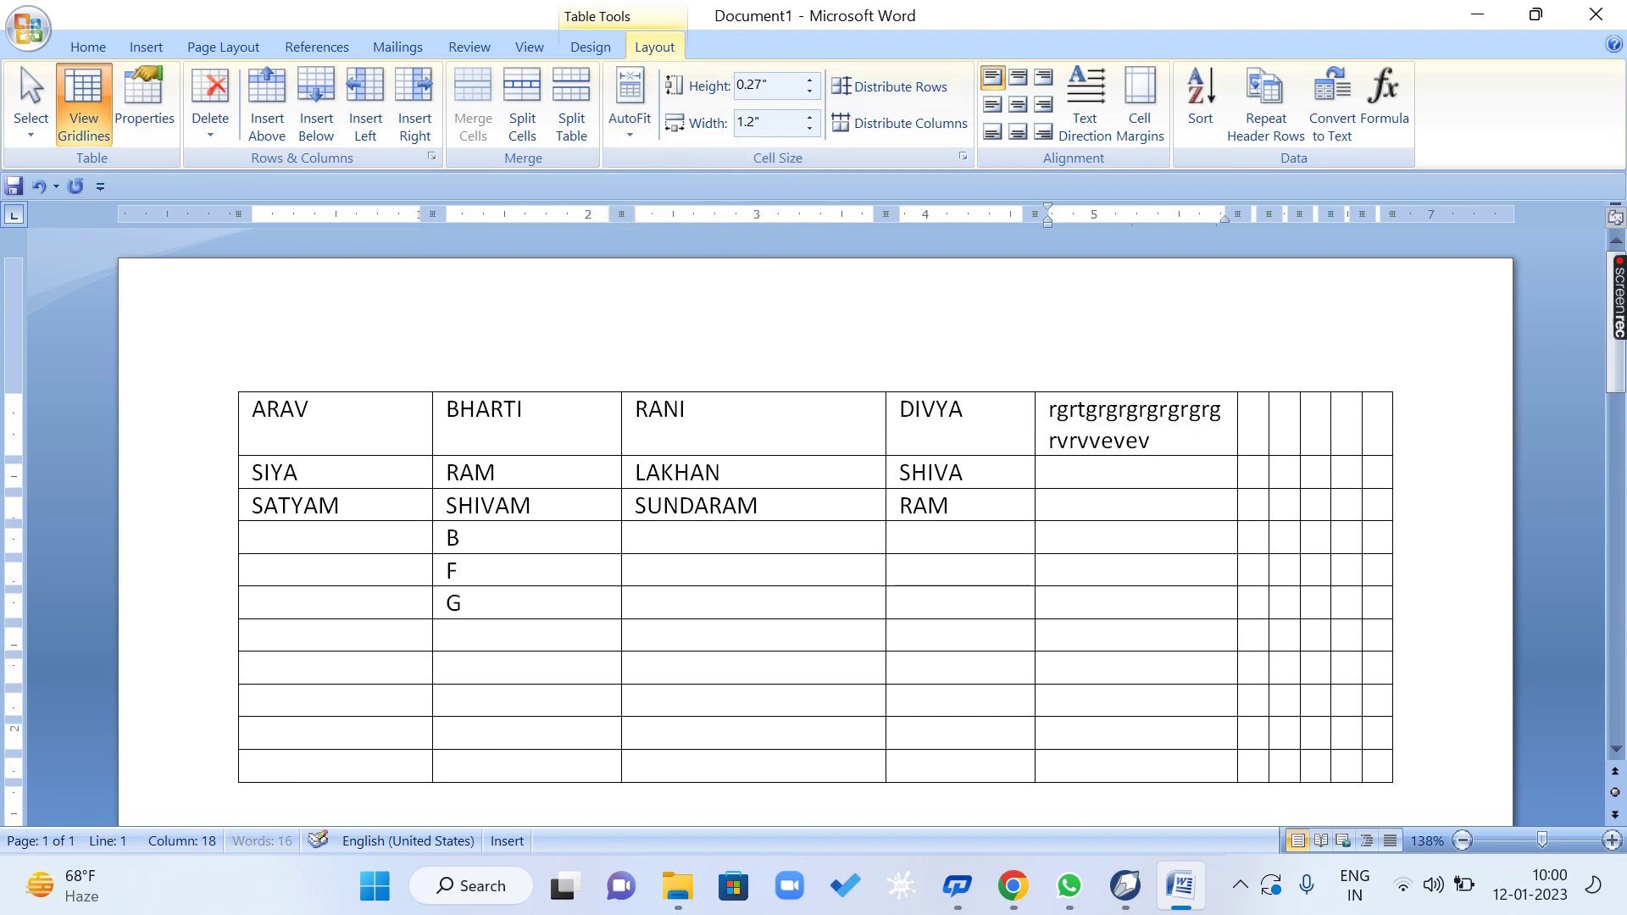
text(ervervevevevevevevevevev)
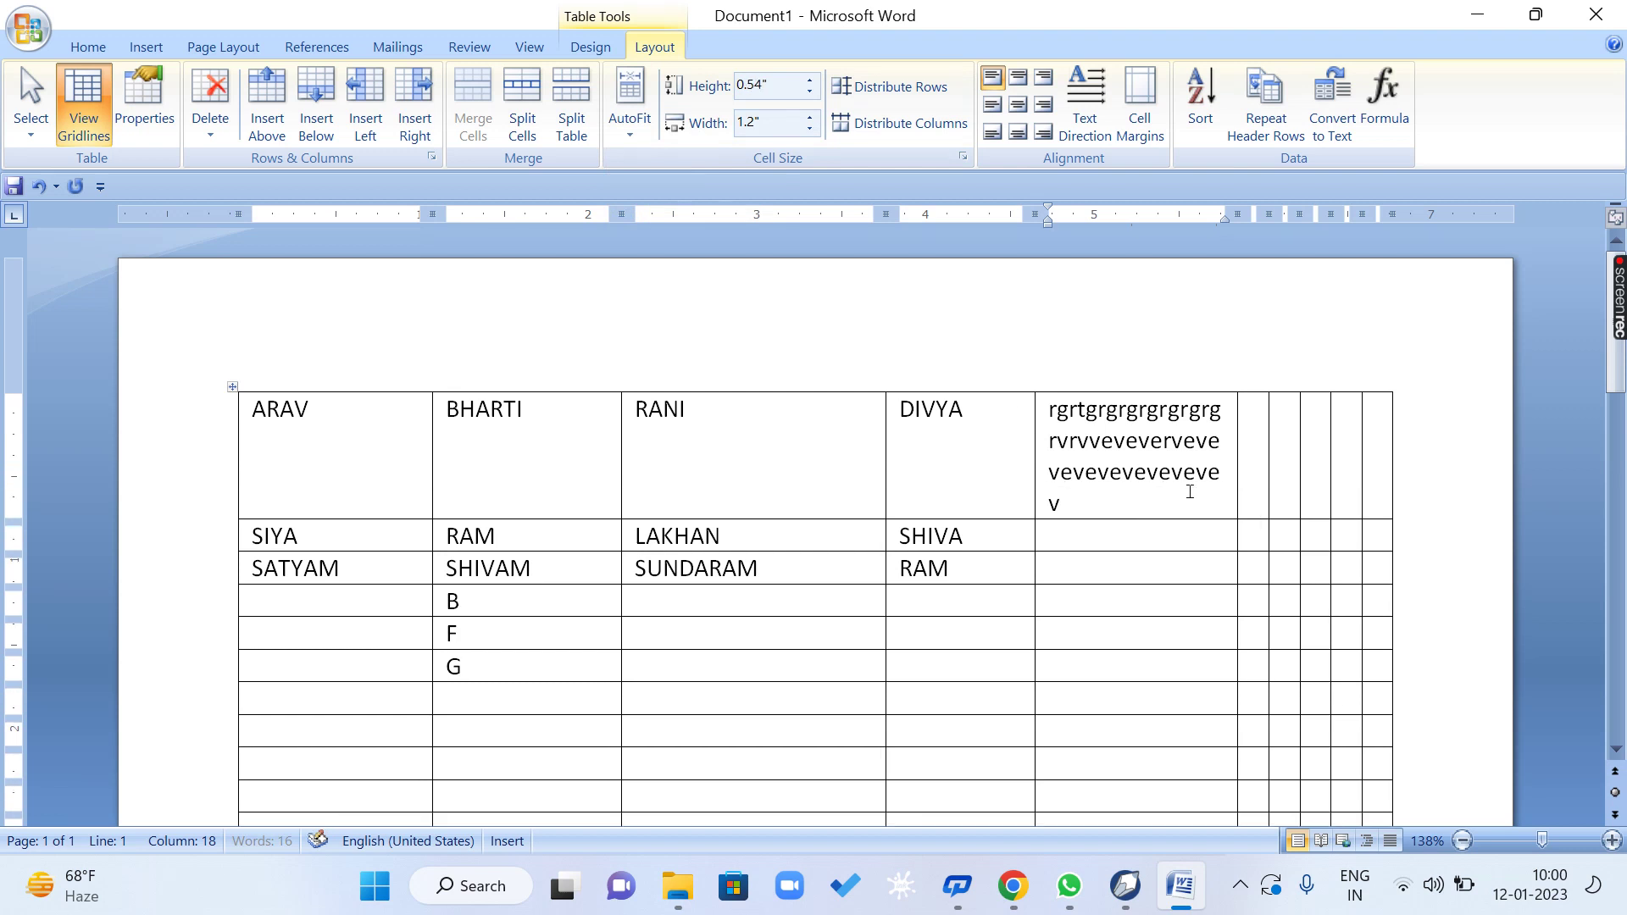
click(1257, 450)
text(dvdvdvdvdvdv)
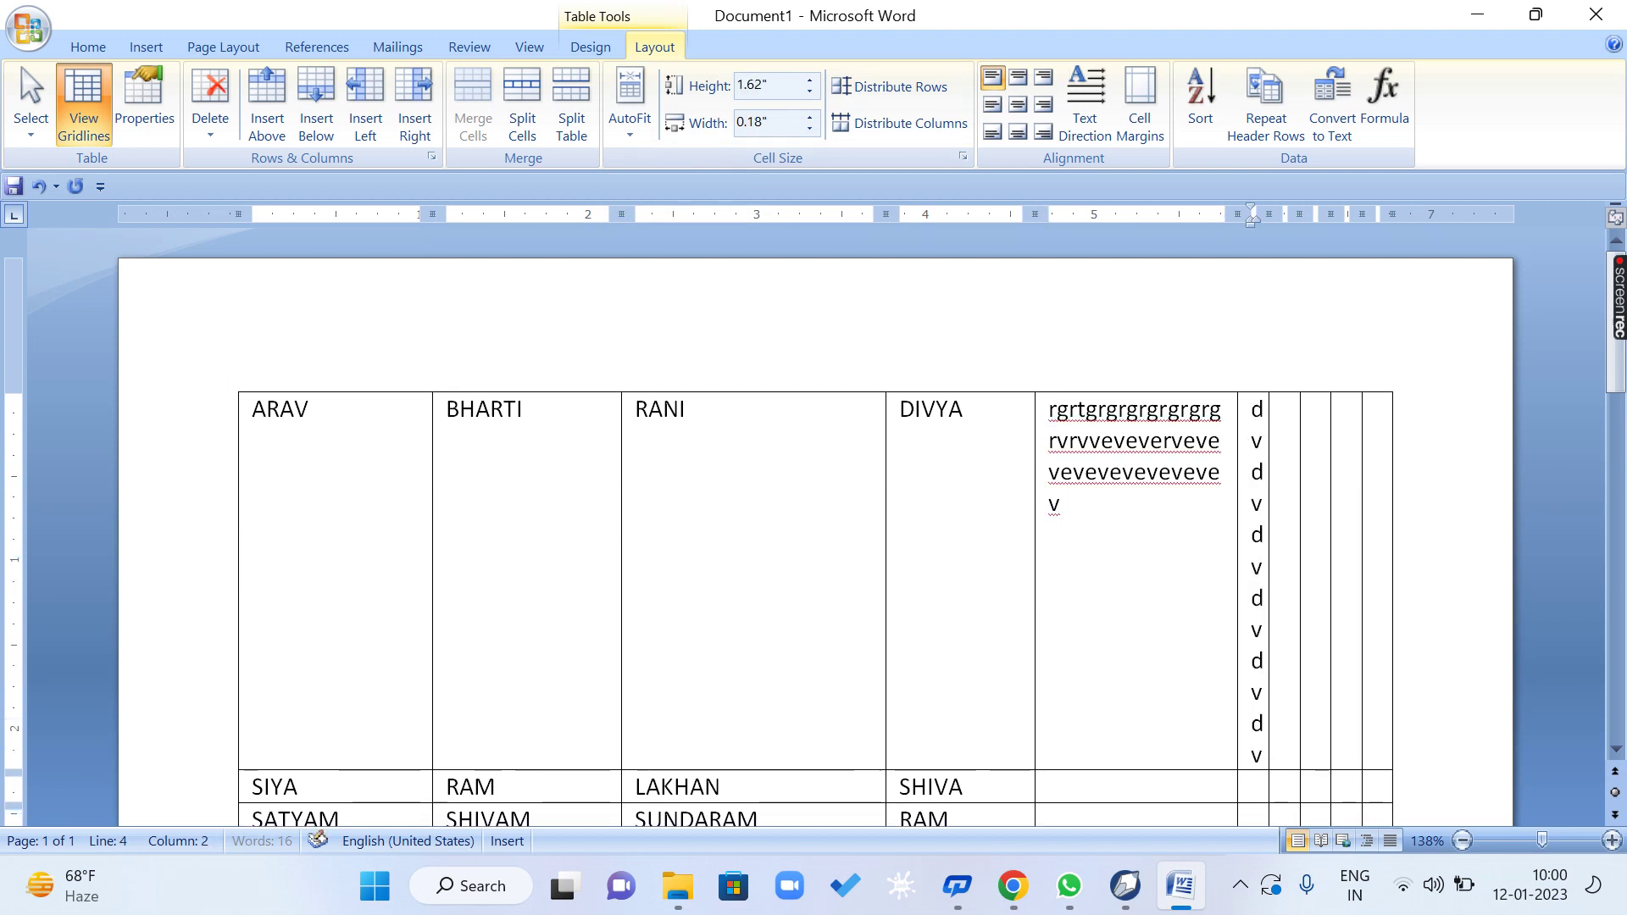
Undo the filler text in the first row's fifth and sixth cells and the fixed column width setting.
key(ctrl+z)
key(ctrl+z)
key(ctrl+z)
key(ctrl+z)
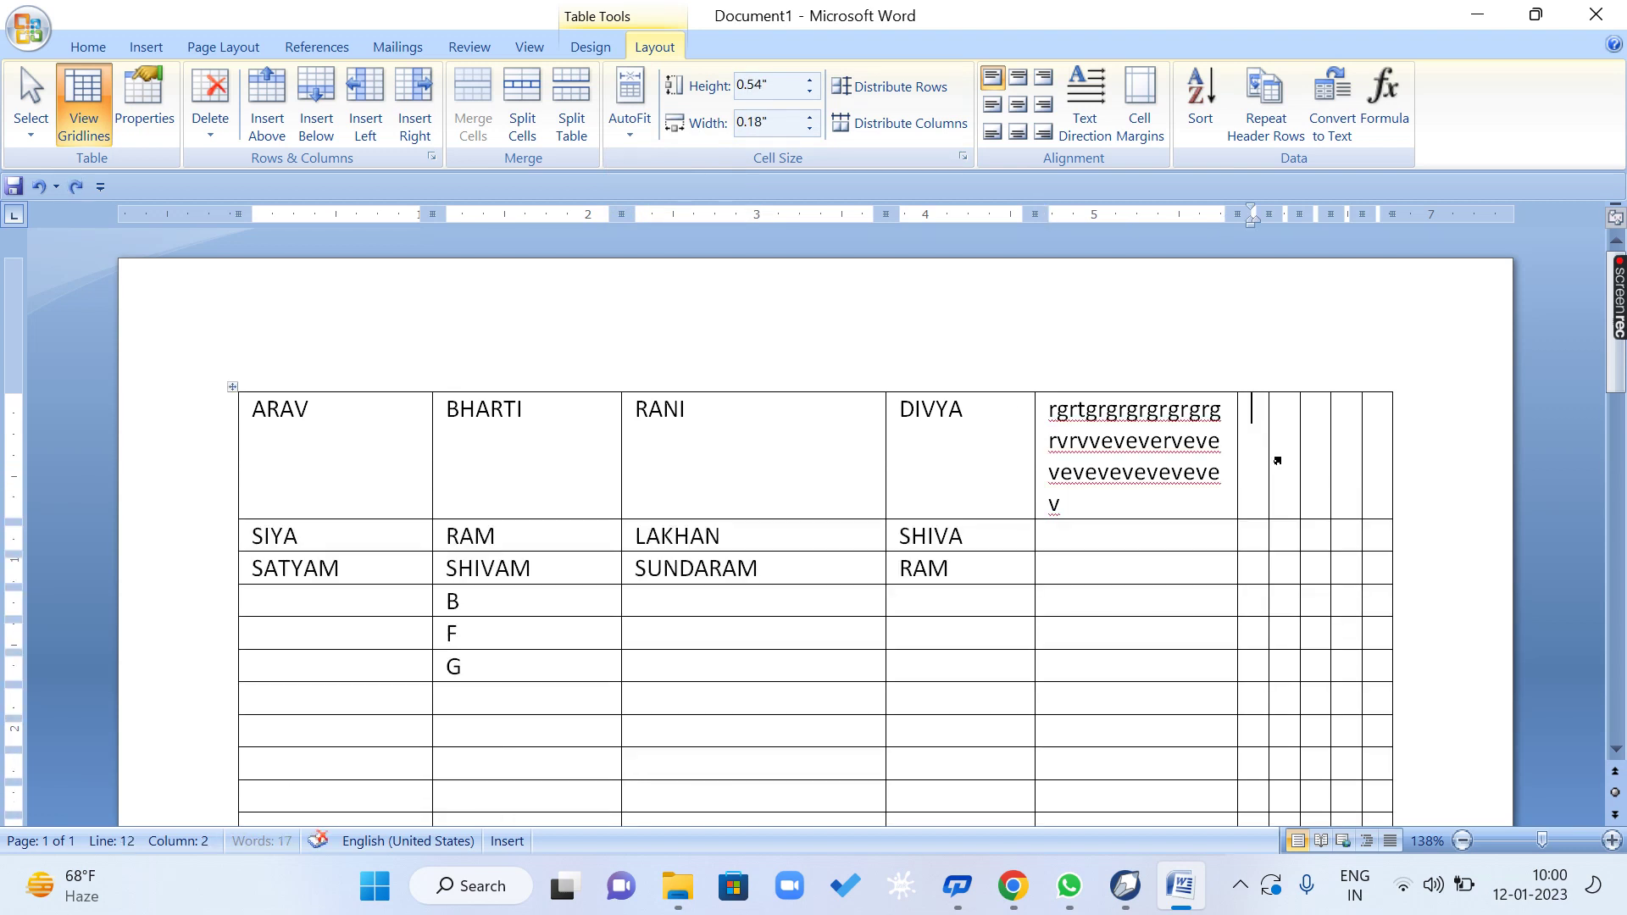
key(ctrl+z)
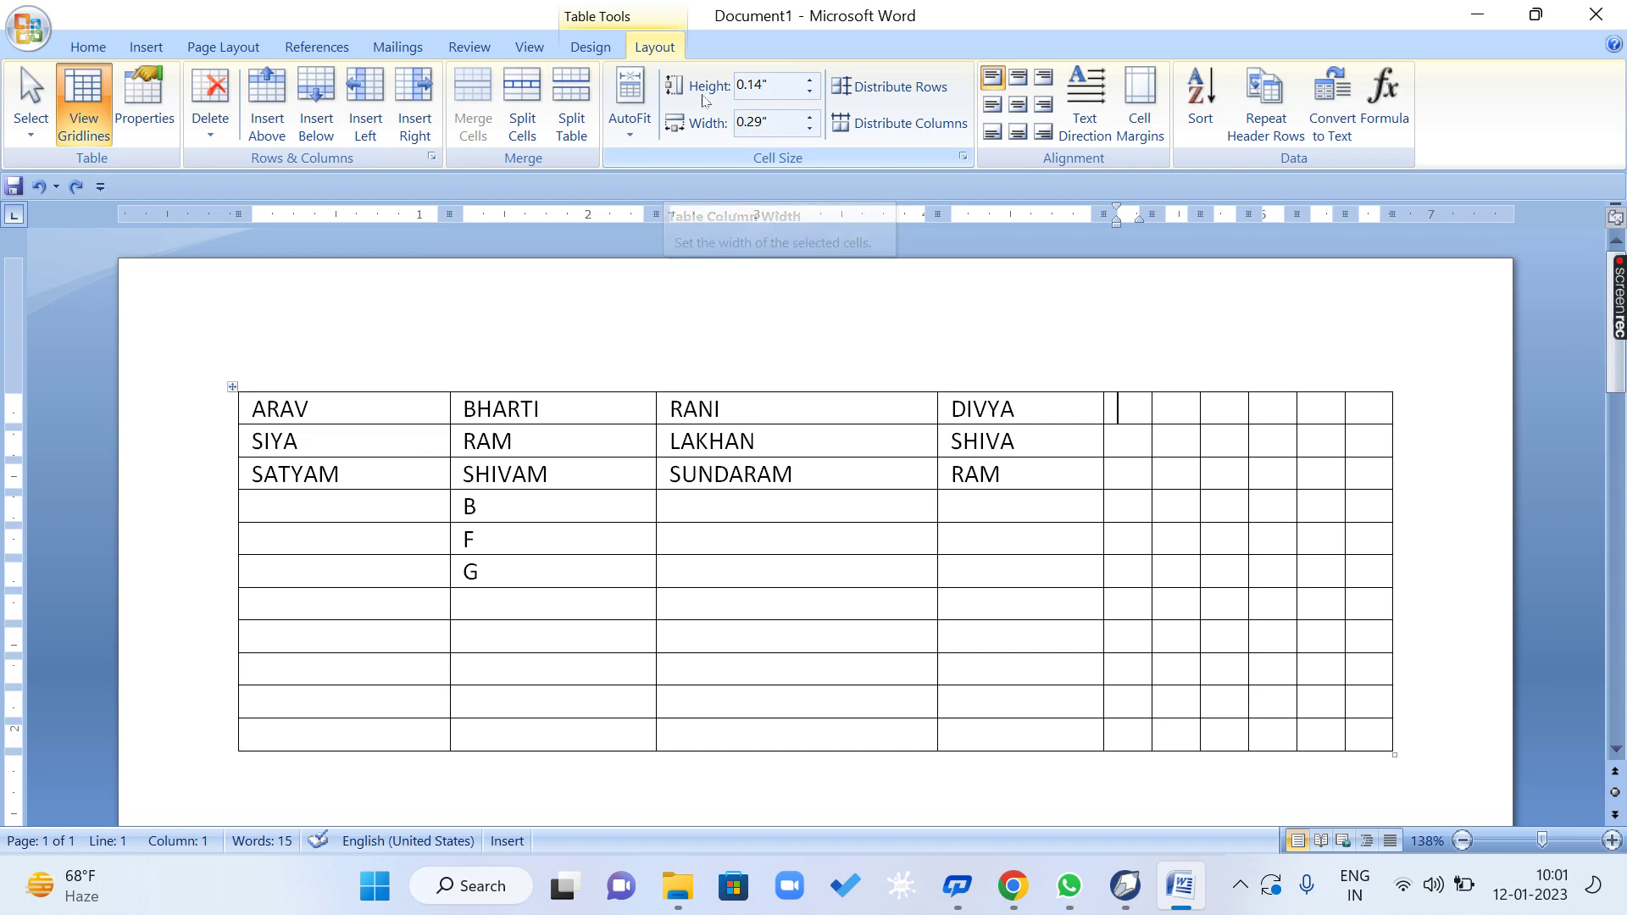
Set the height of the table's first row to 0.4".
click(313, 411)
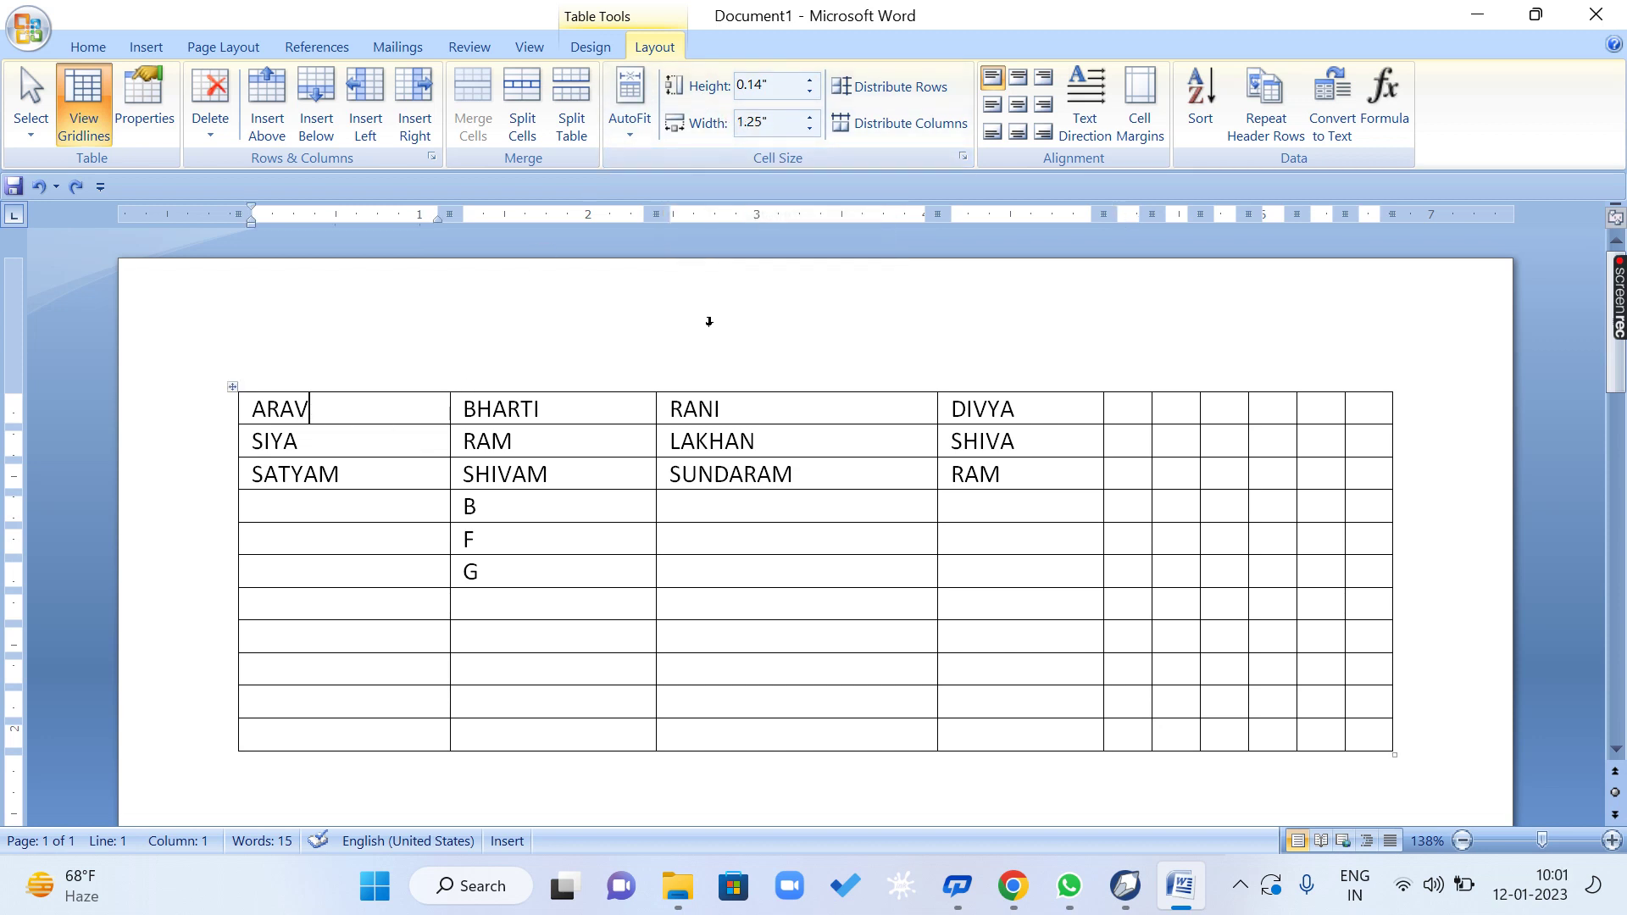
click(810, 80)
click(810, 79)
click(810, 80)
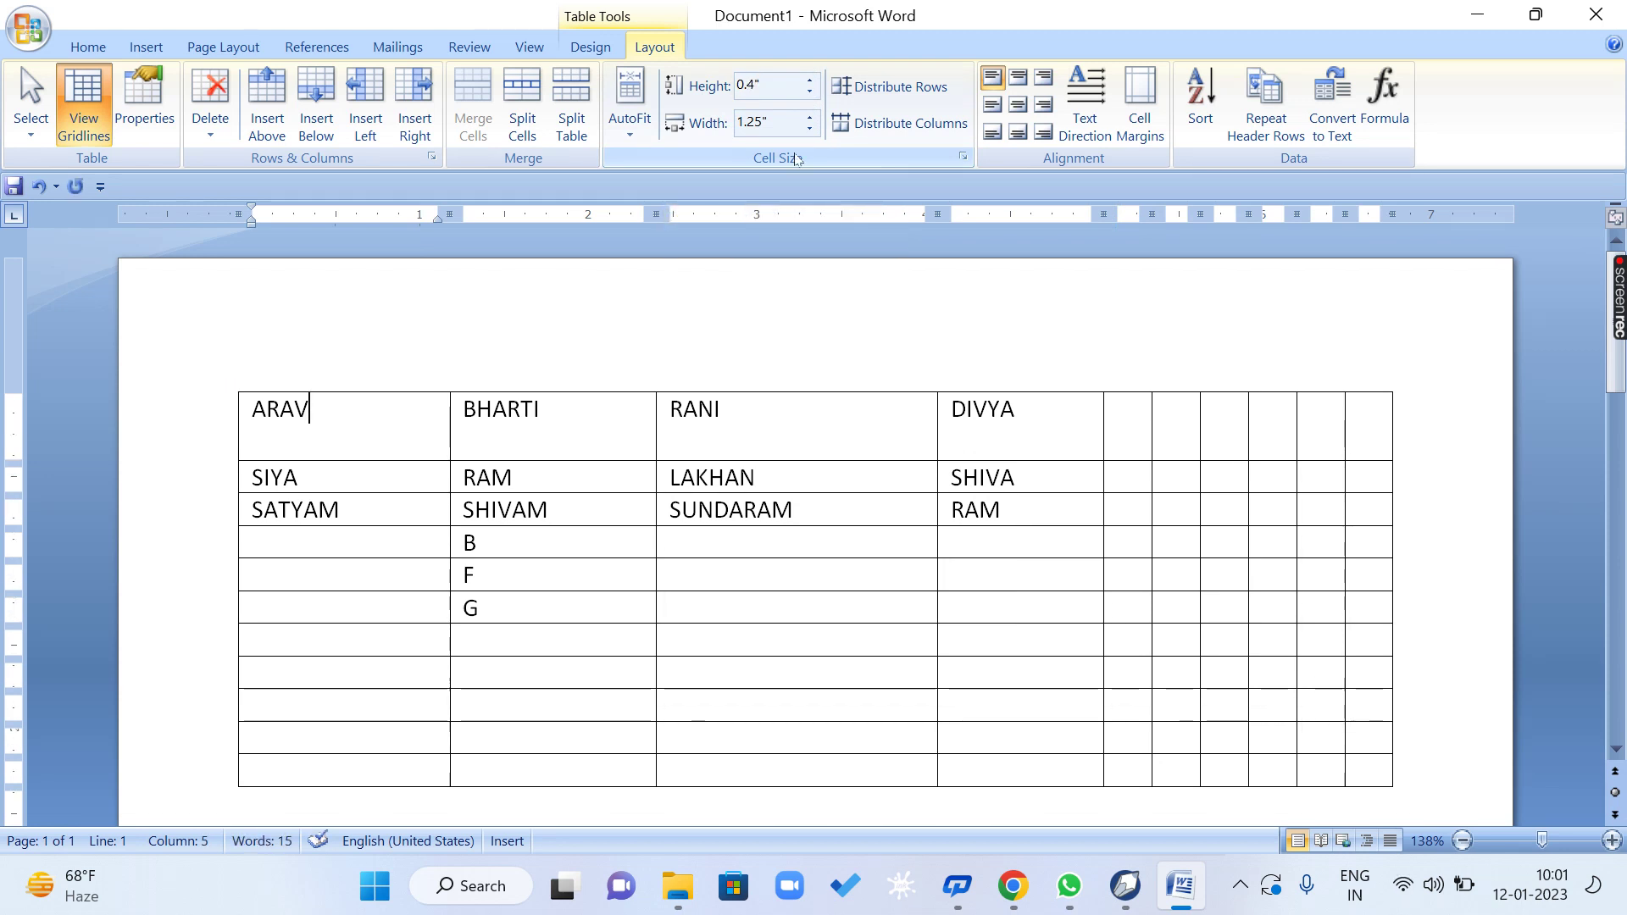
Set the height of the table's third row to 0.4".
click(353, 514)
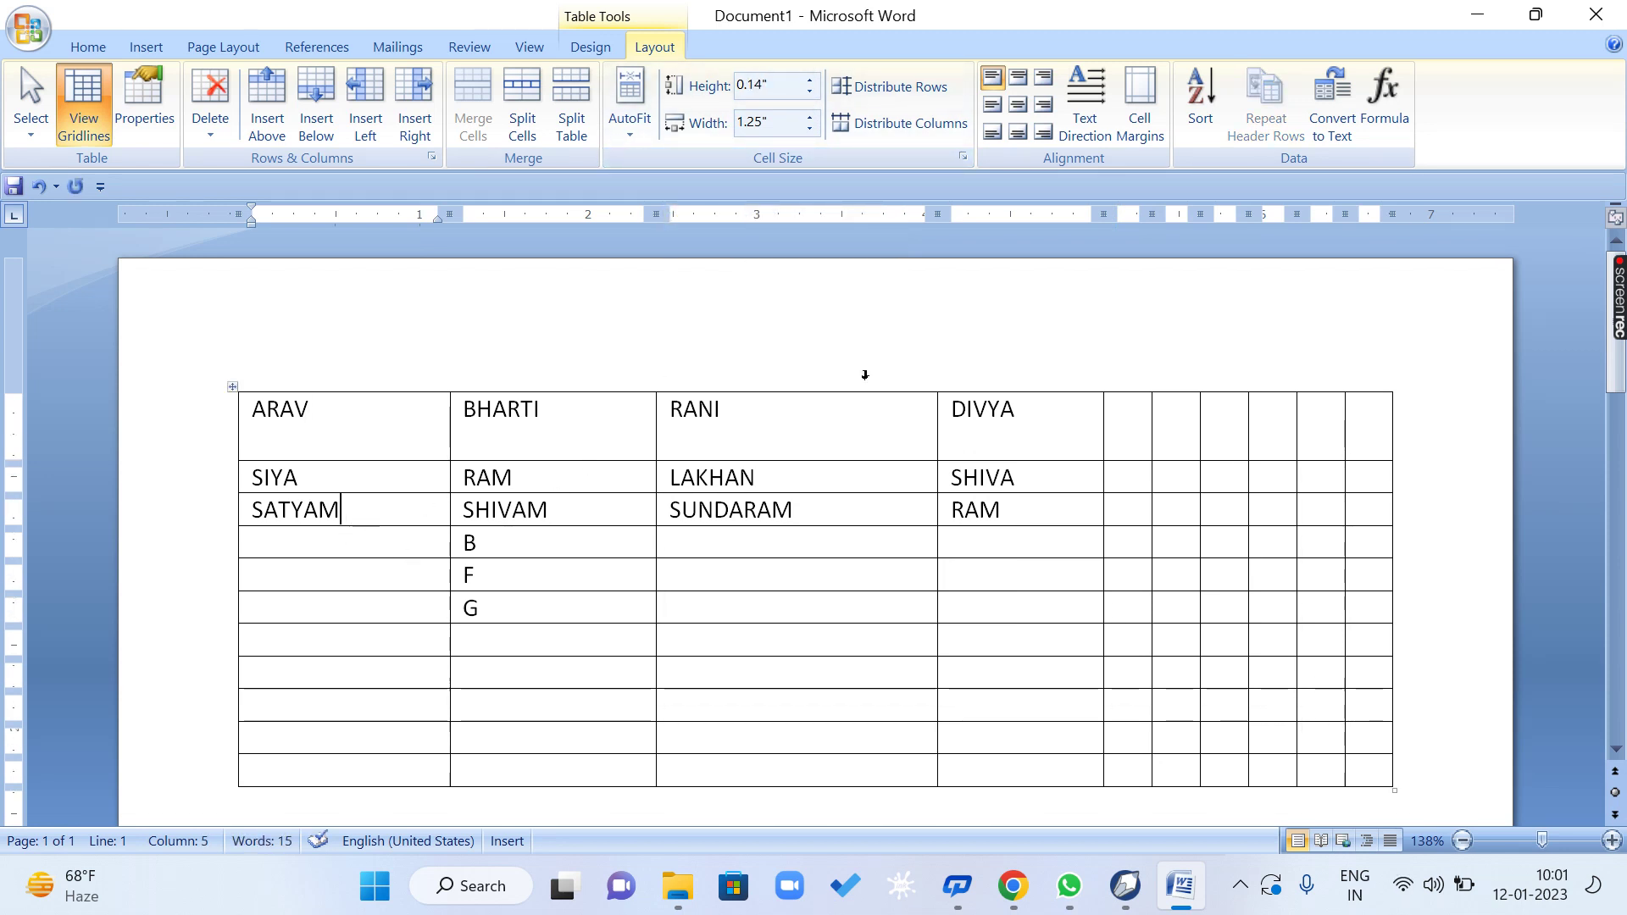
click(811, 82)
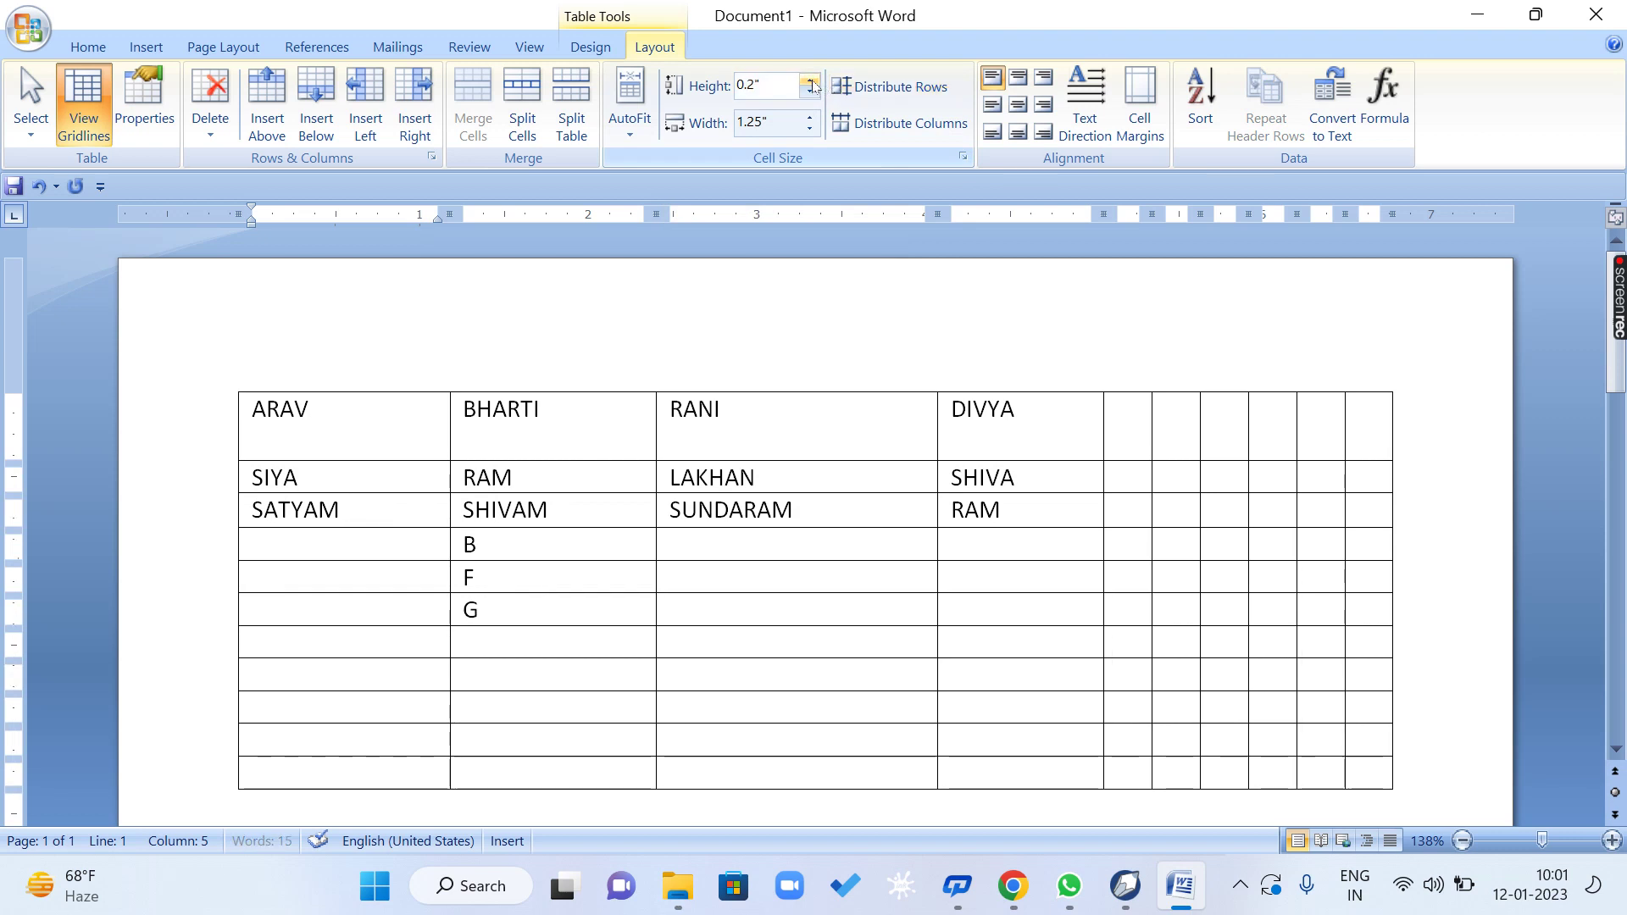
click(810, 82)
click(810, 82)
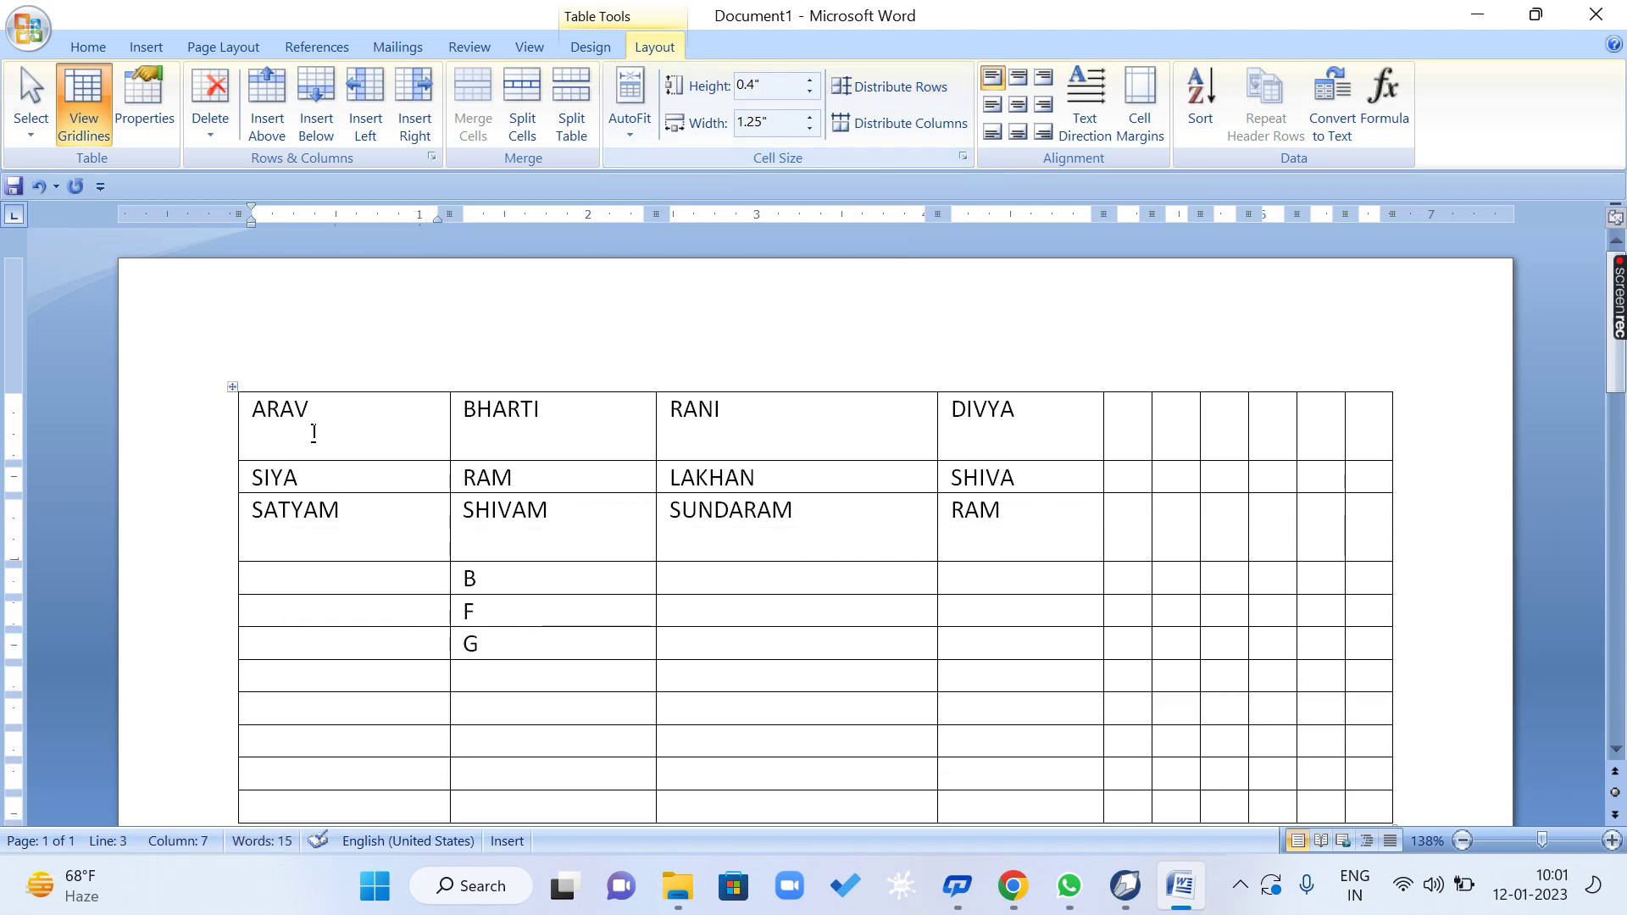
Distribute the table's rows so that they all have equal height.
drag(343, 584, 353, 762)
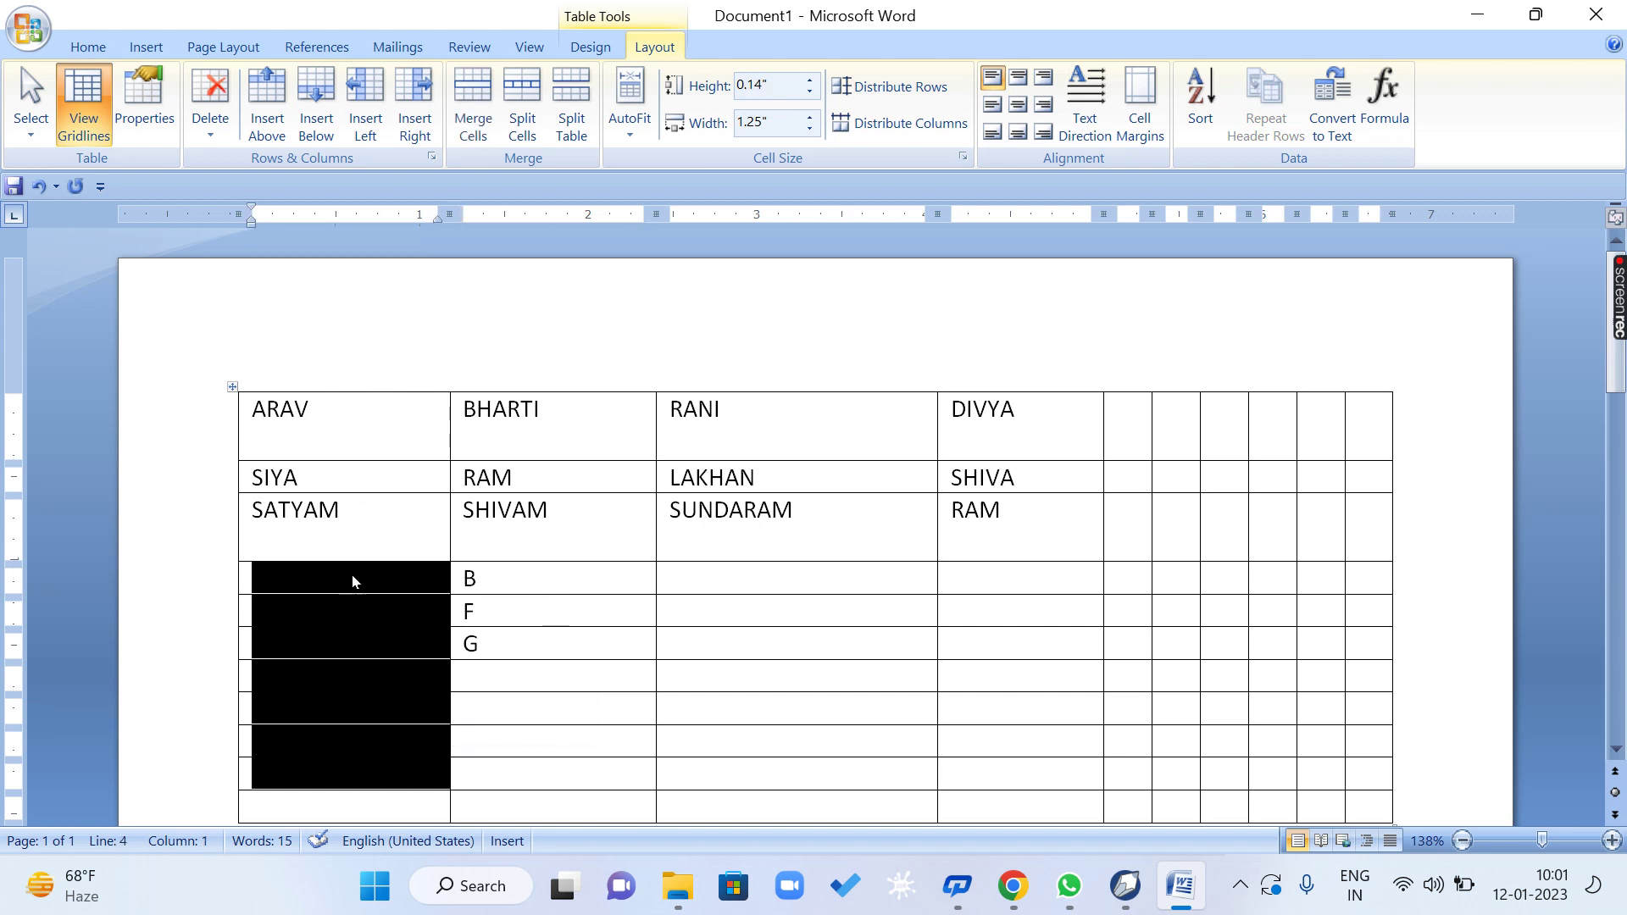
click(570, 545)
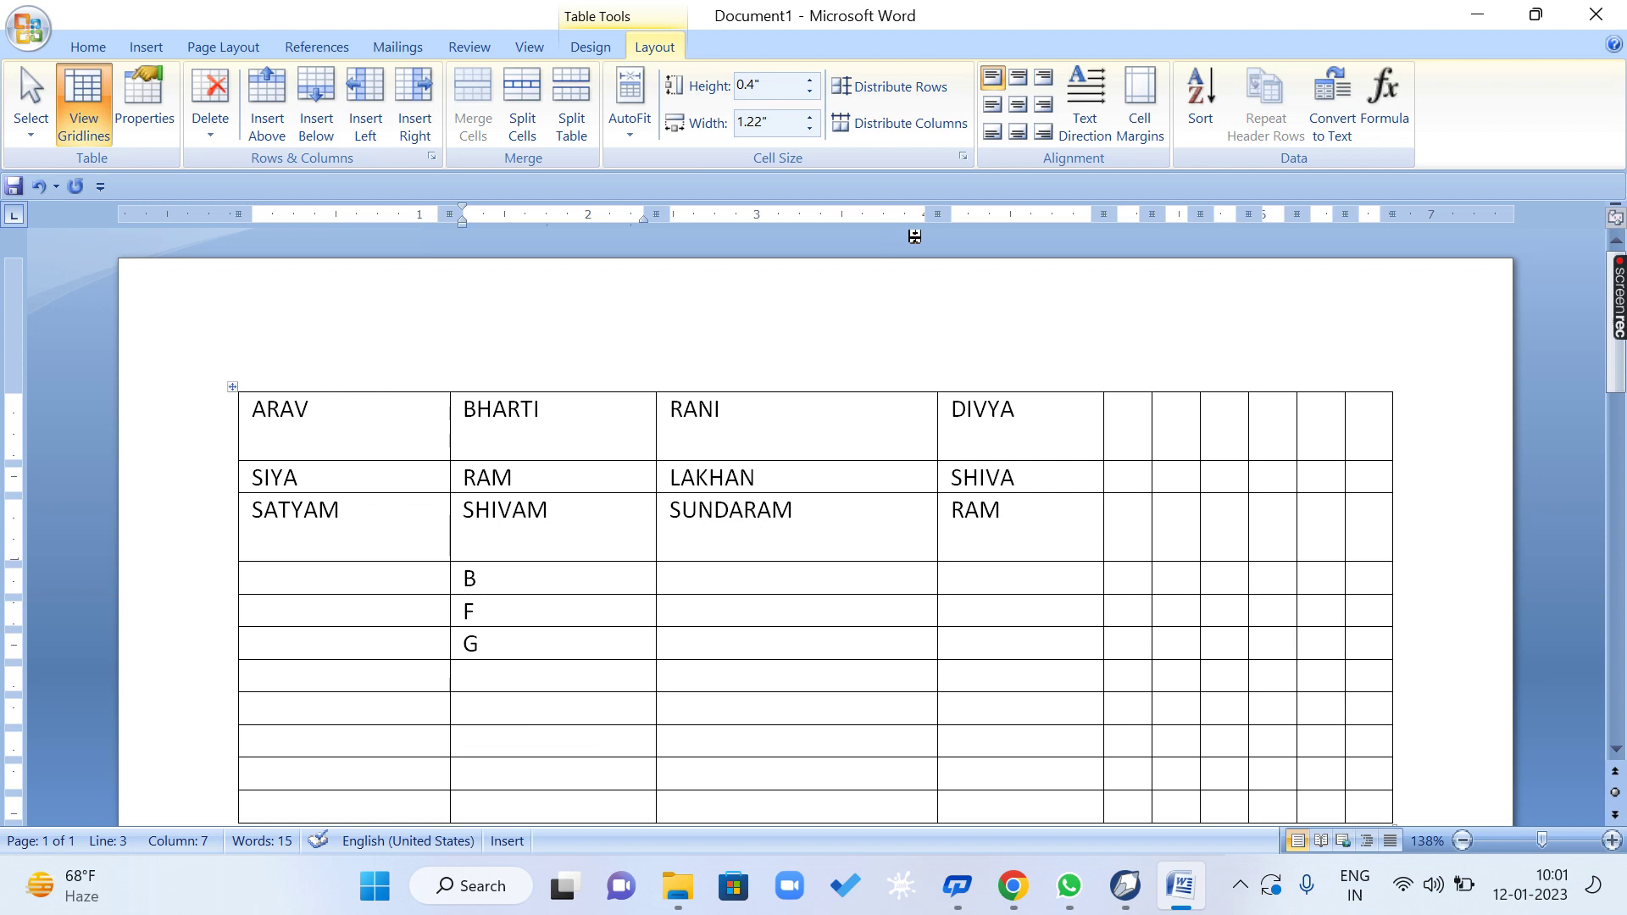
click(926, 91)
click(391, 411)
click(381, 458)
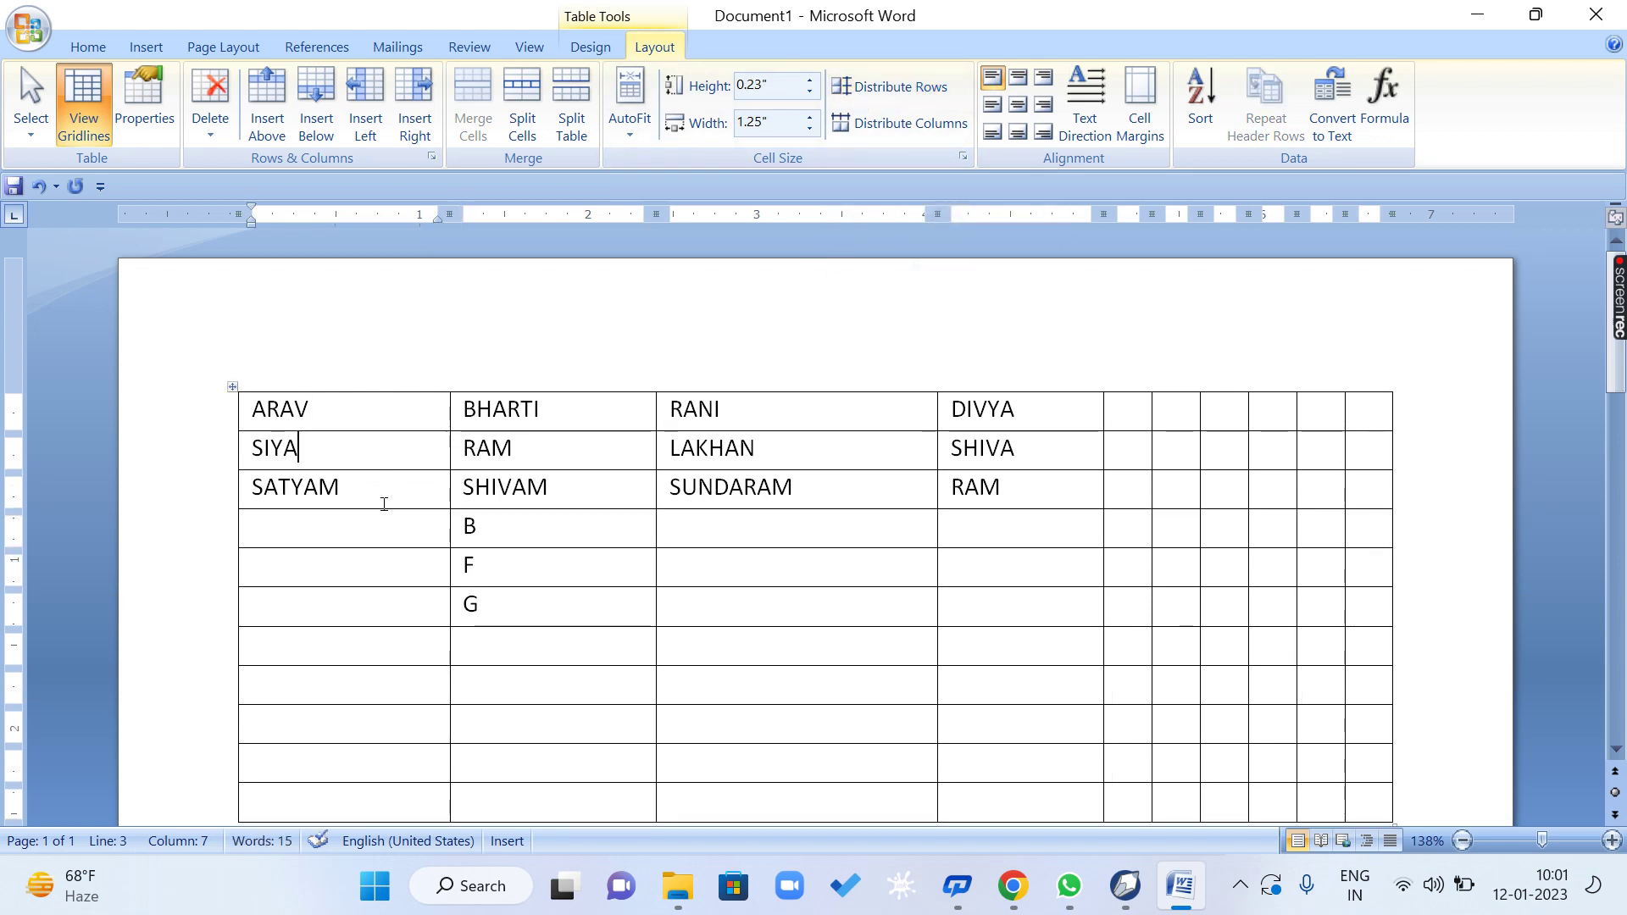
click(381, 500)
click(379, 578)
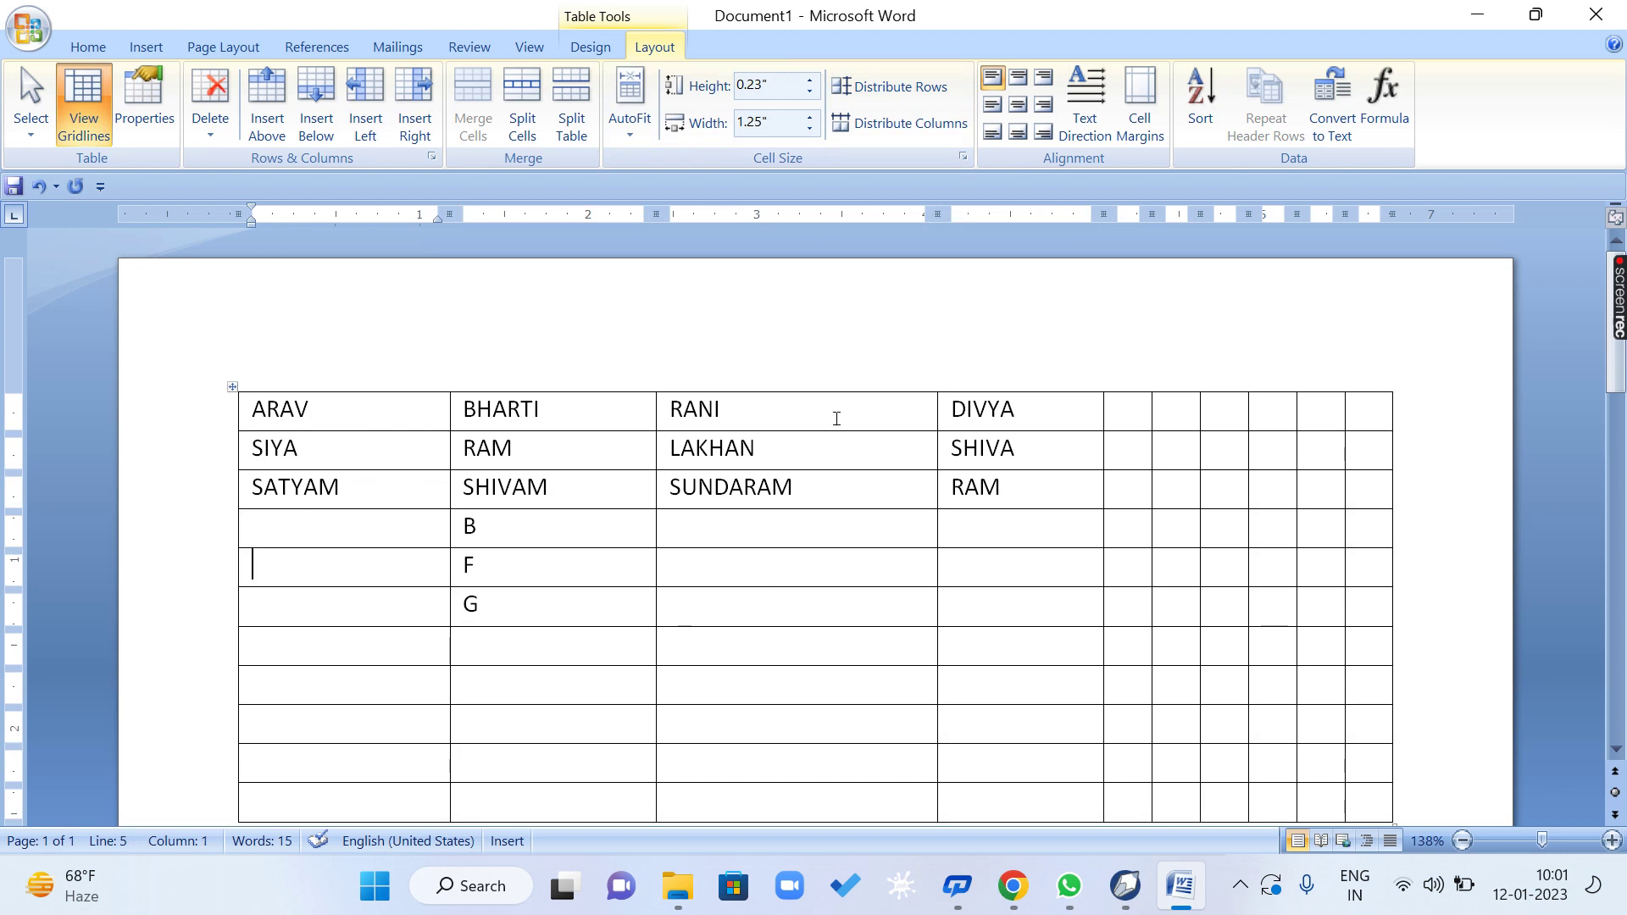
Distribute the table's columns so that they all have equal width.
drag(356, 445, 1002, 447)
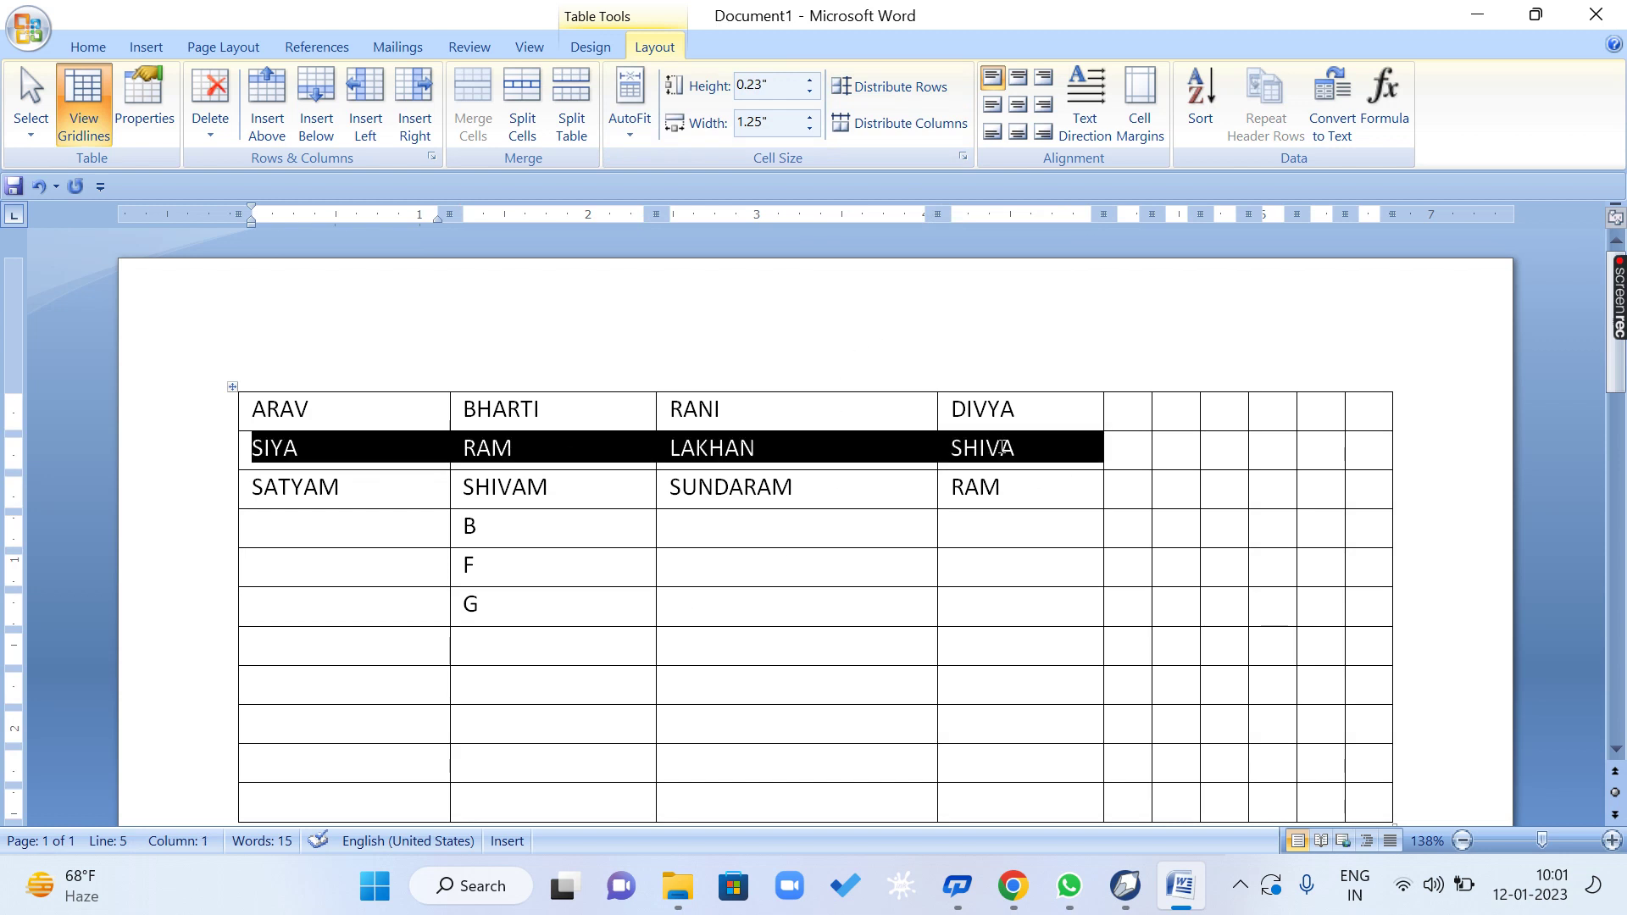
click(1071, 545)
drag(1141, 443, 1347, 443)
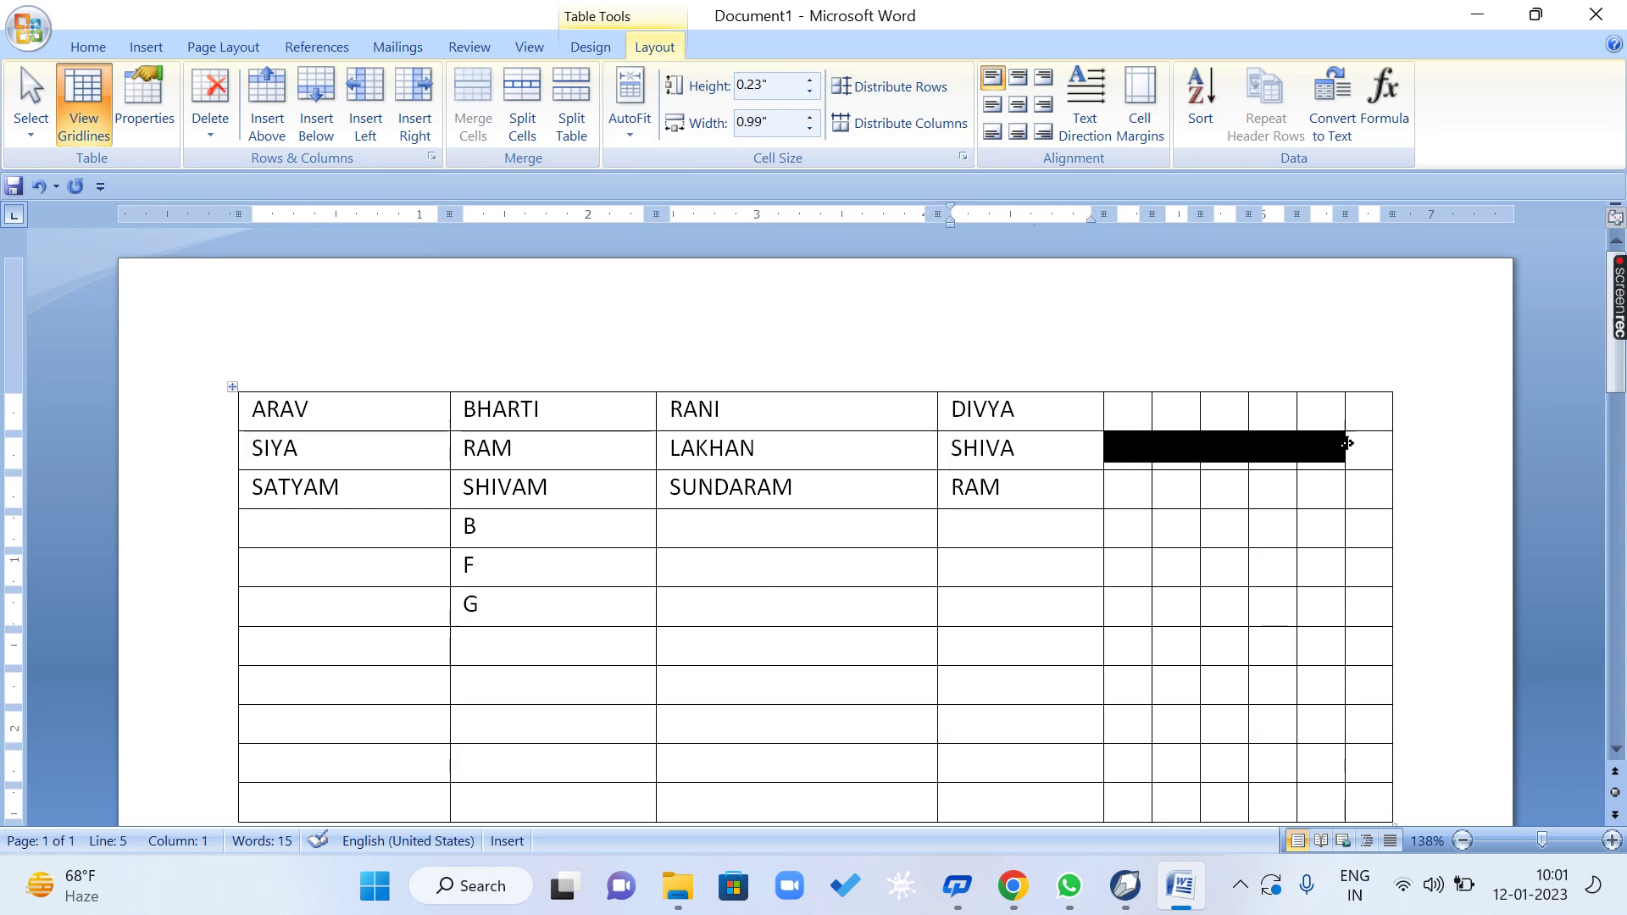
click(1024, 498)
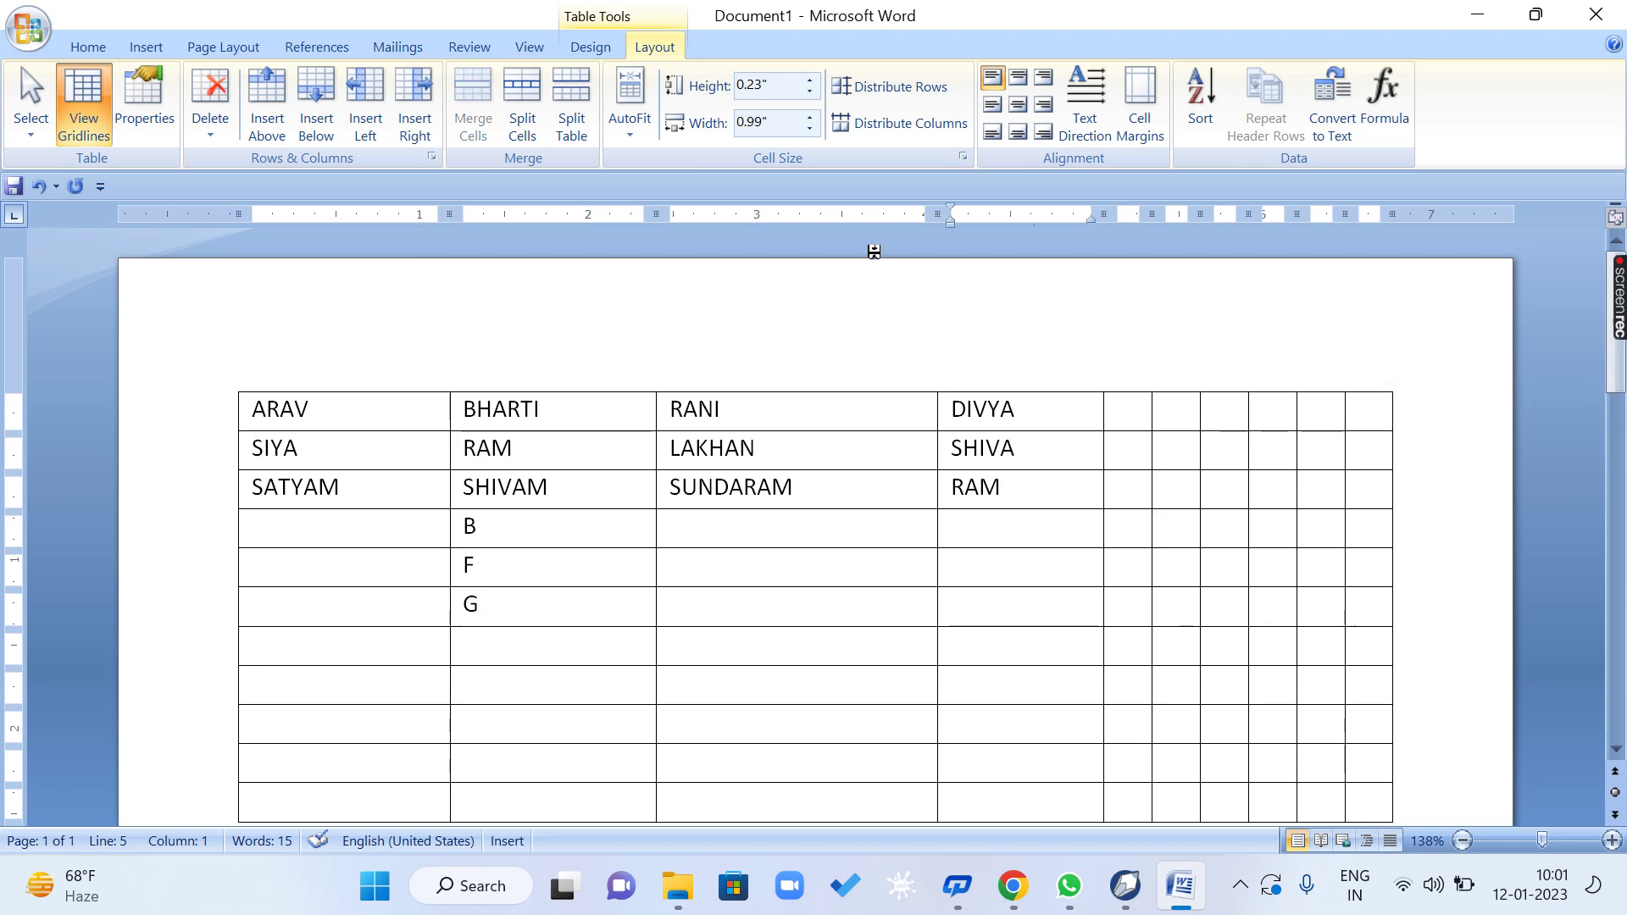
click(901, 127)
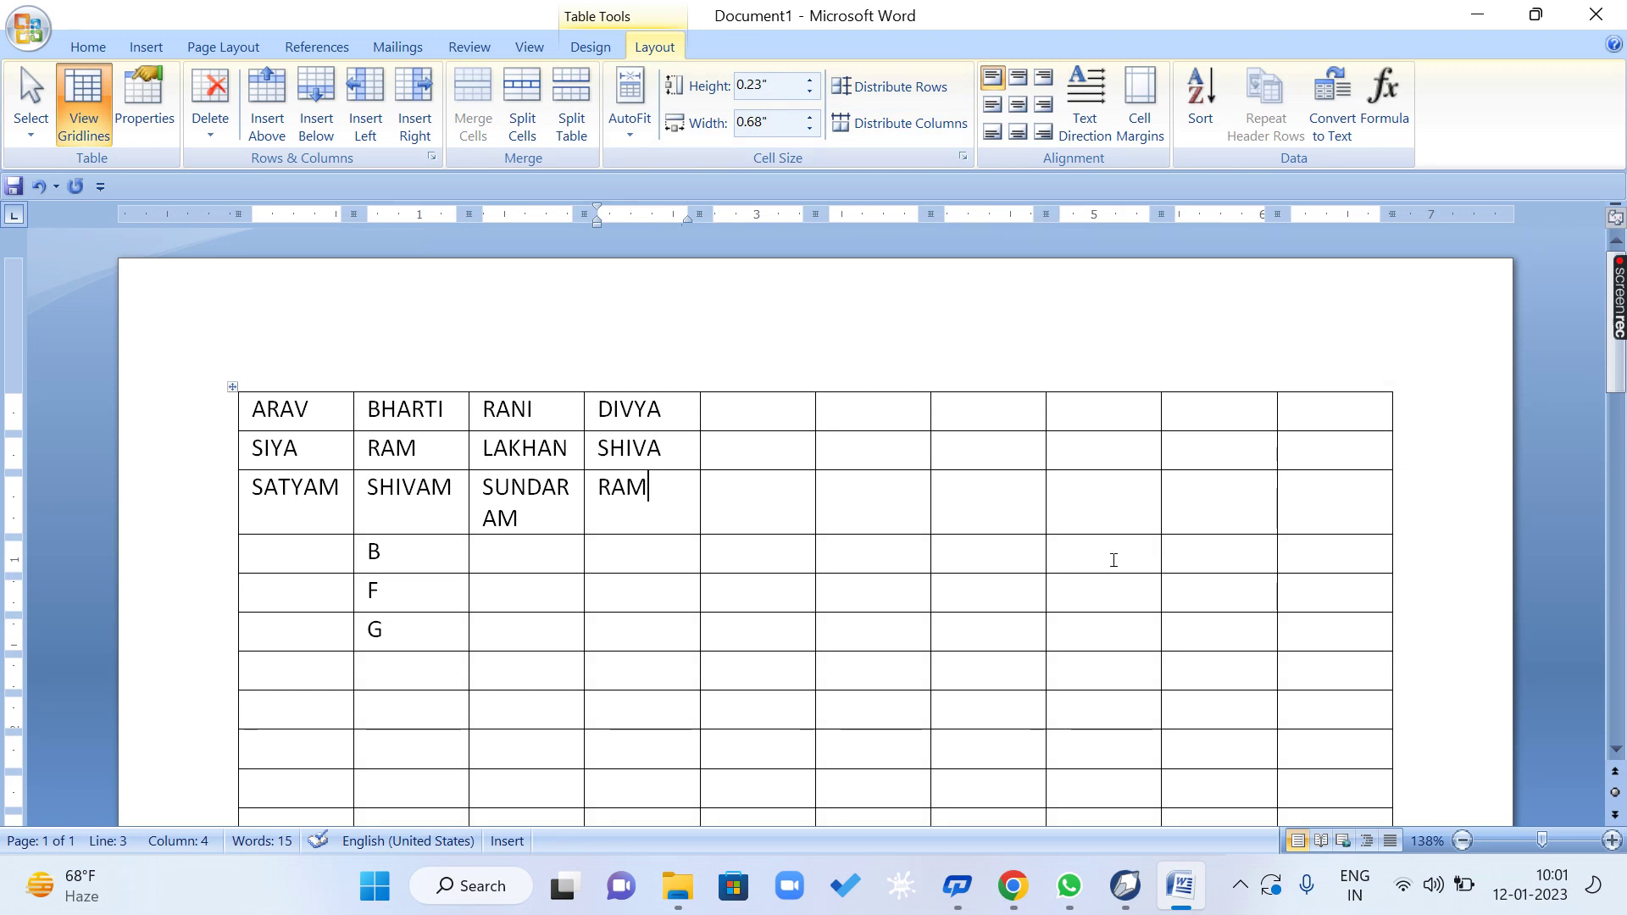
Delete the table's last four empty columns and apply AutoFit Window to the remaining six.
click(887, 415)
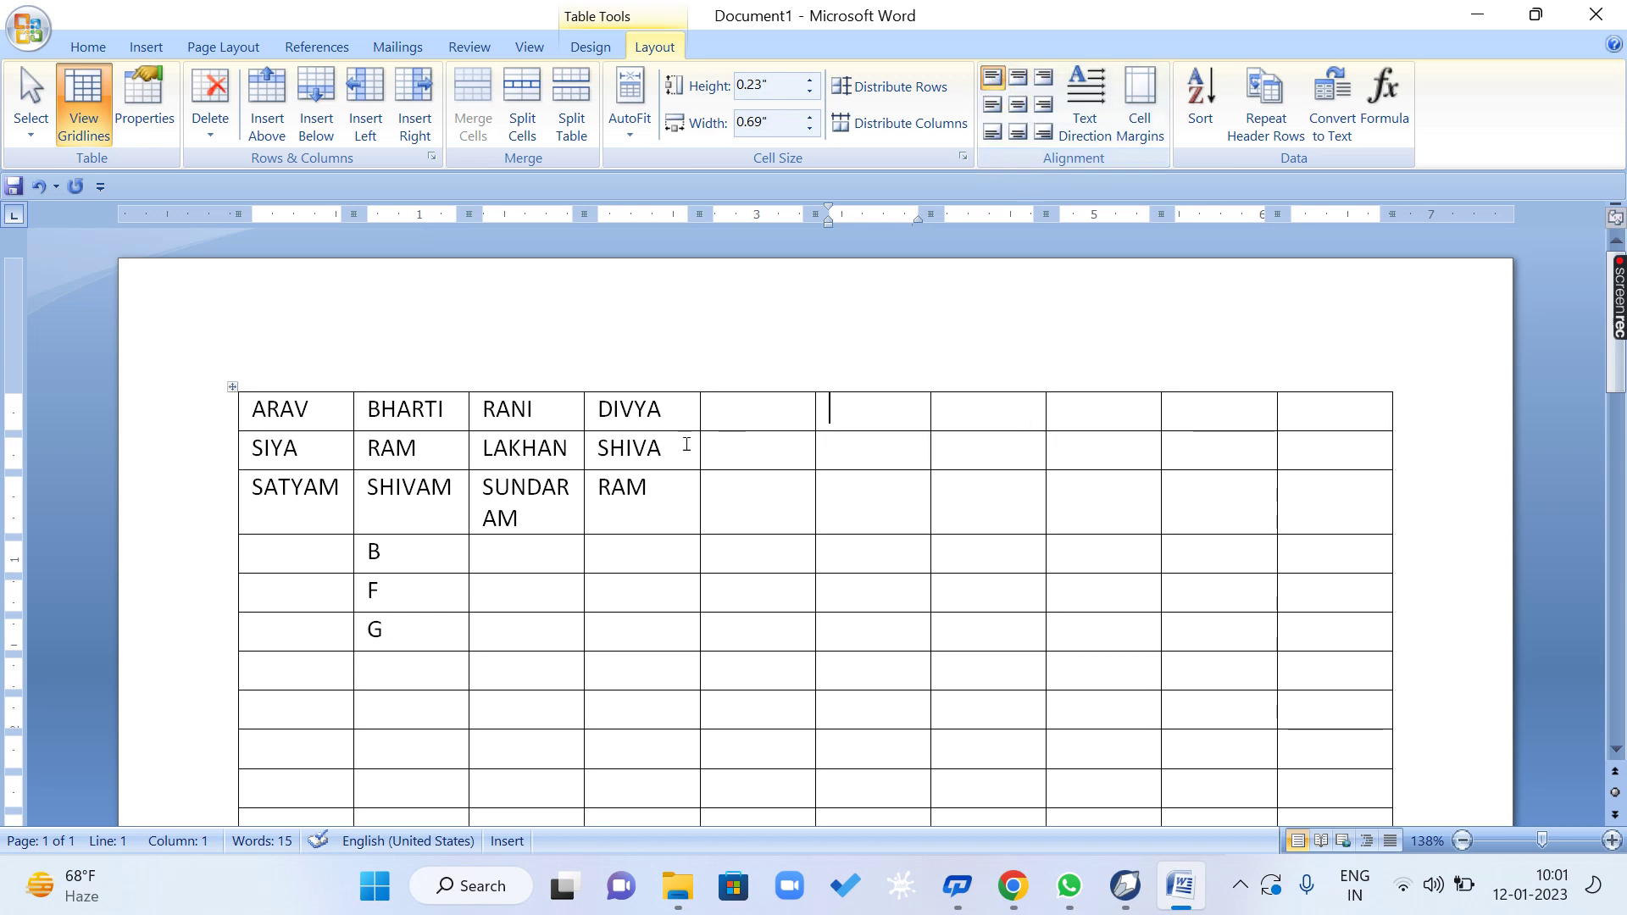
drag(948, 408, 1289, 410)
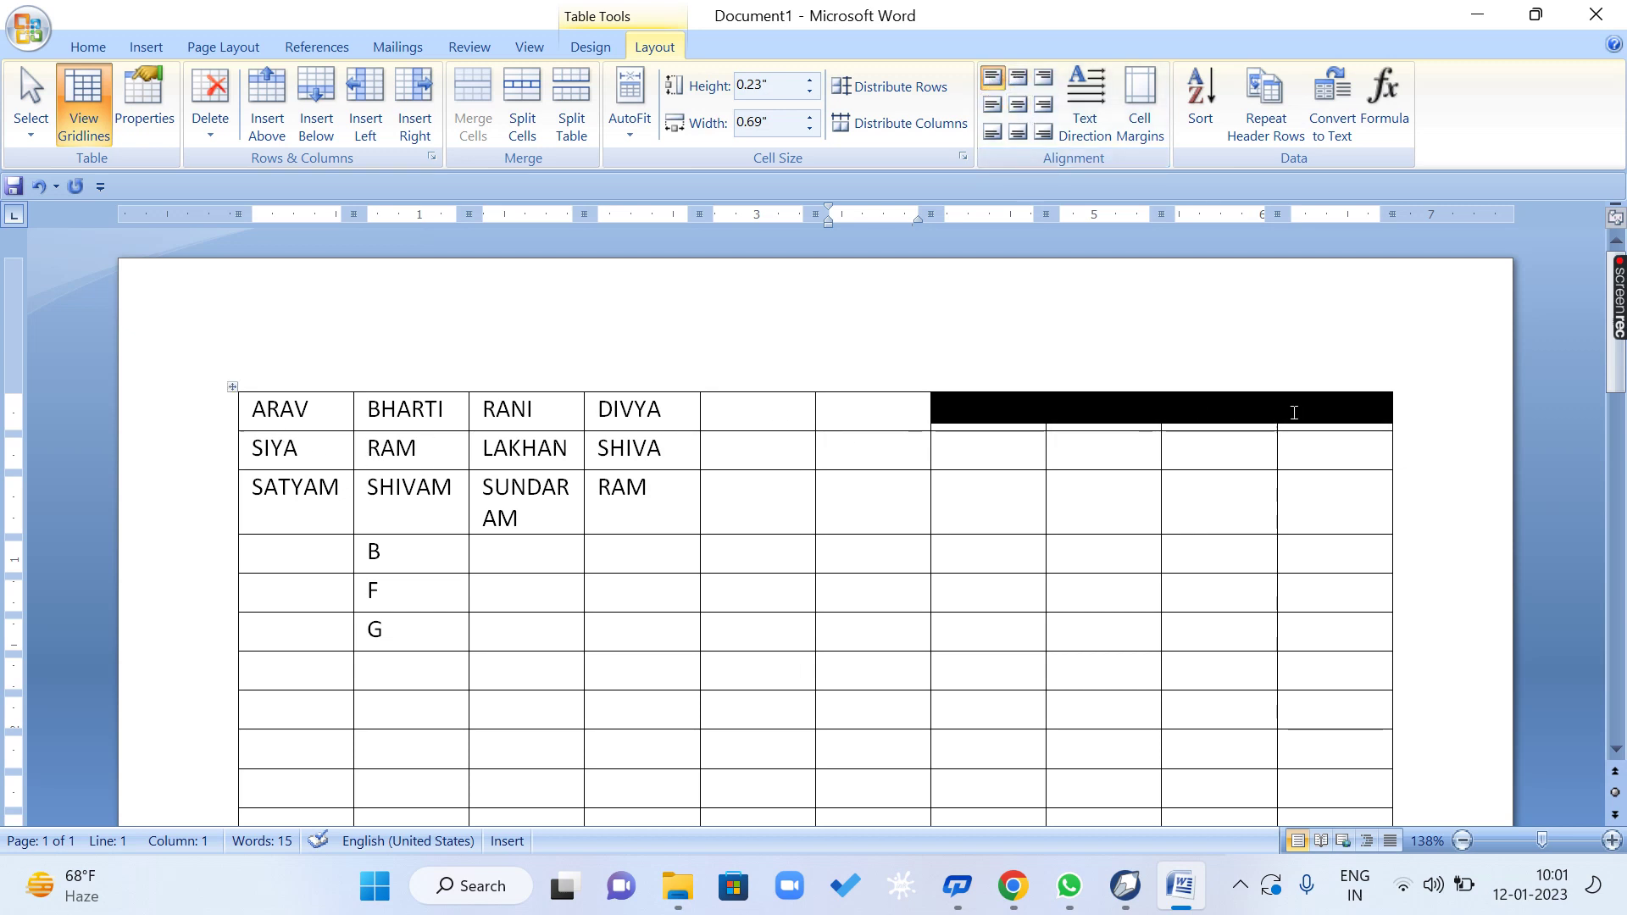
click(210, 110)
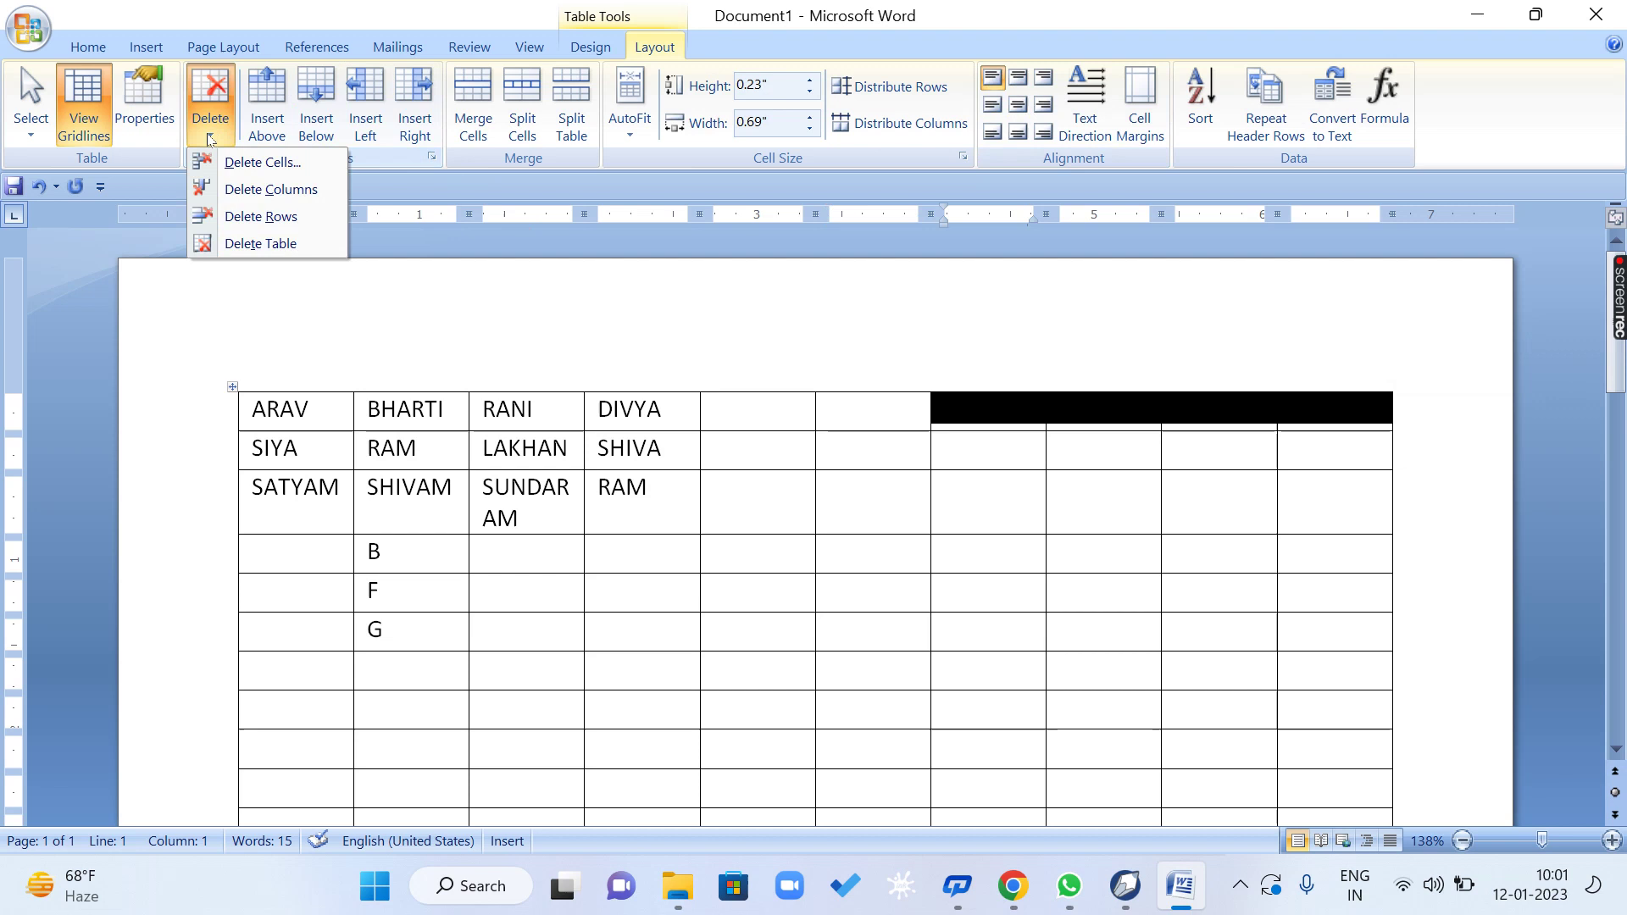
click(269, 190)
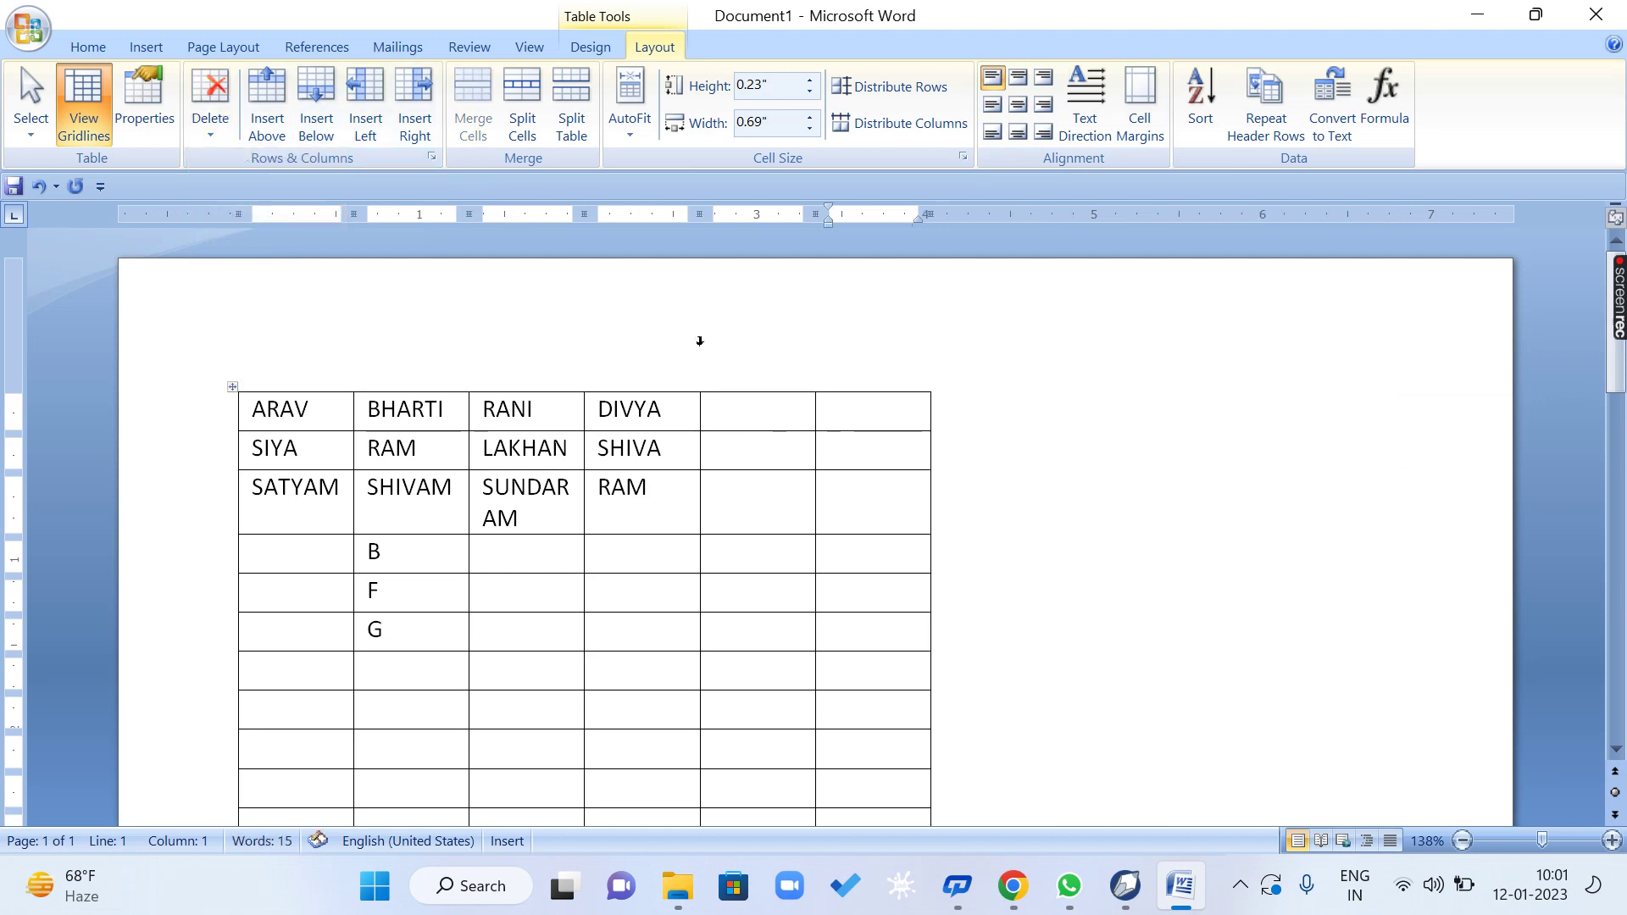
click(630, 106)
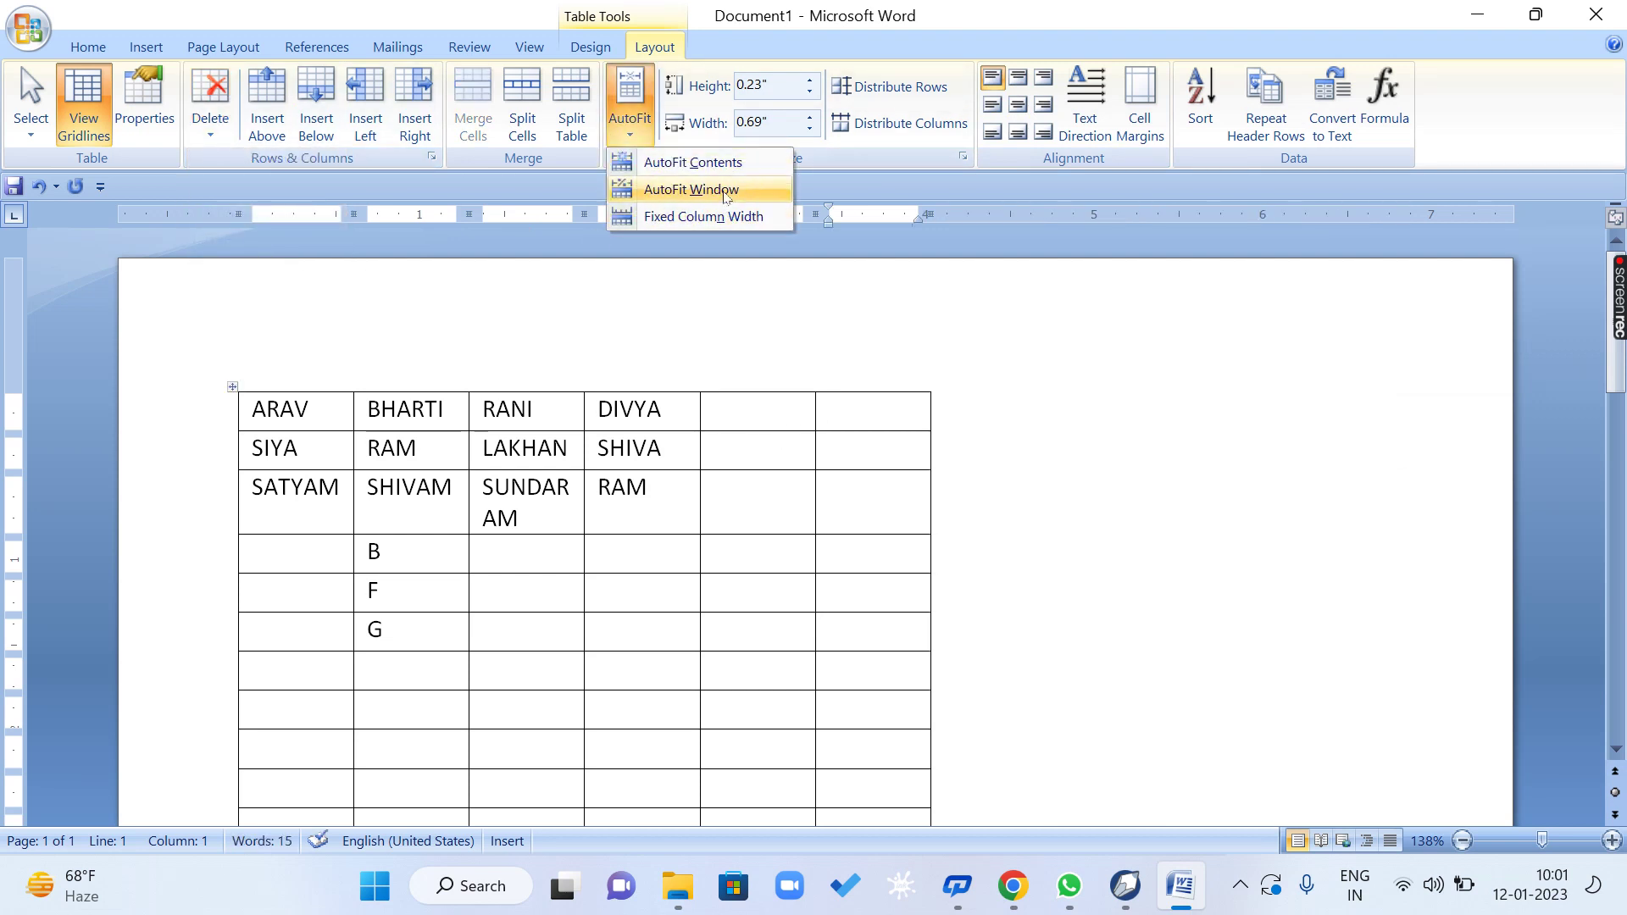
click(724, 190)
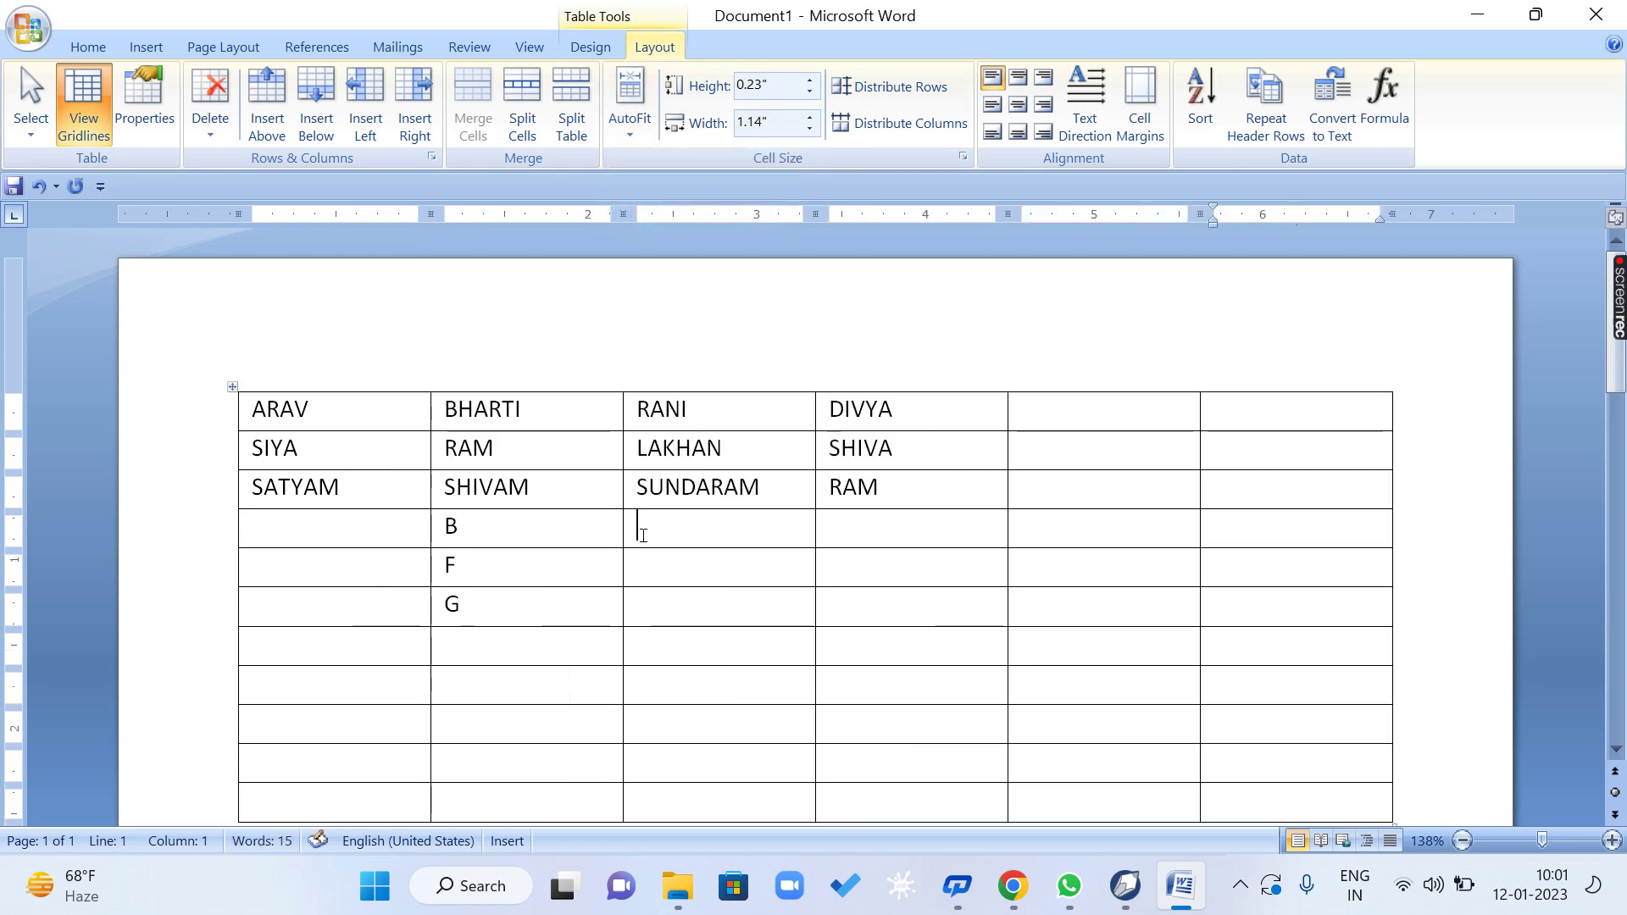
Increase the first row's height to 0.5", and further to 0.7".
click(356, 407)
click(810, 81)
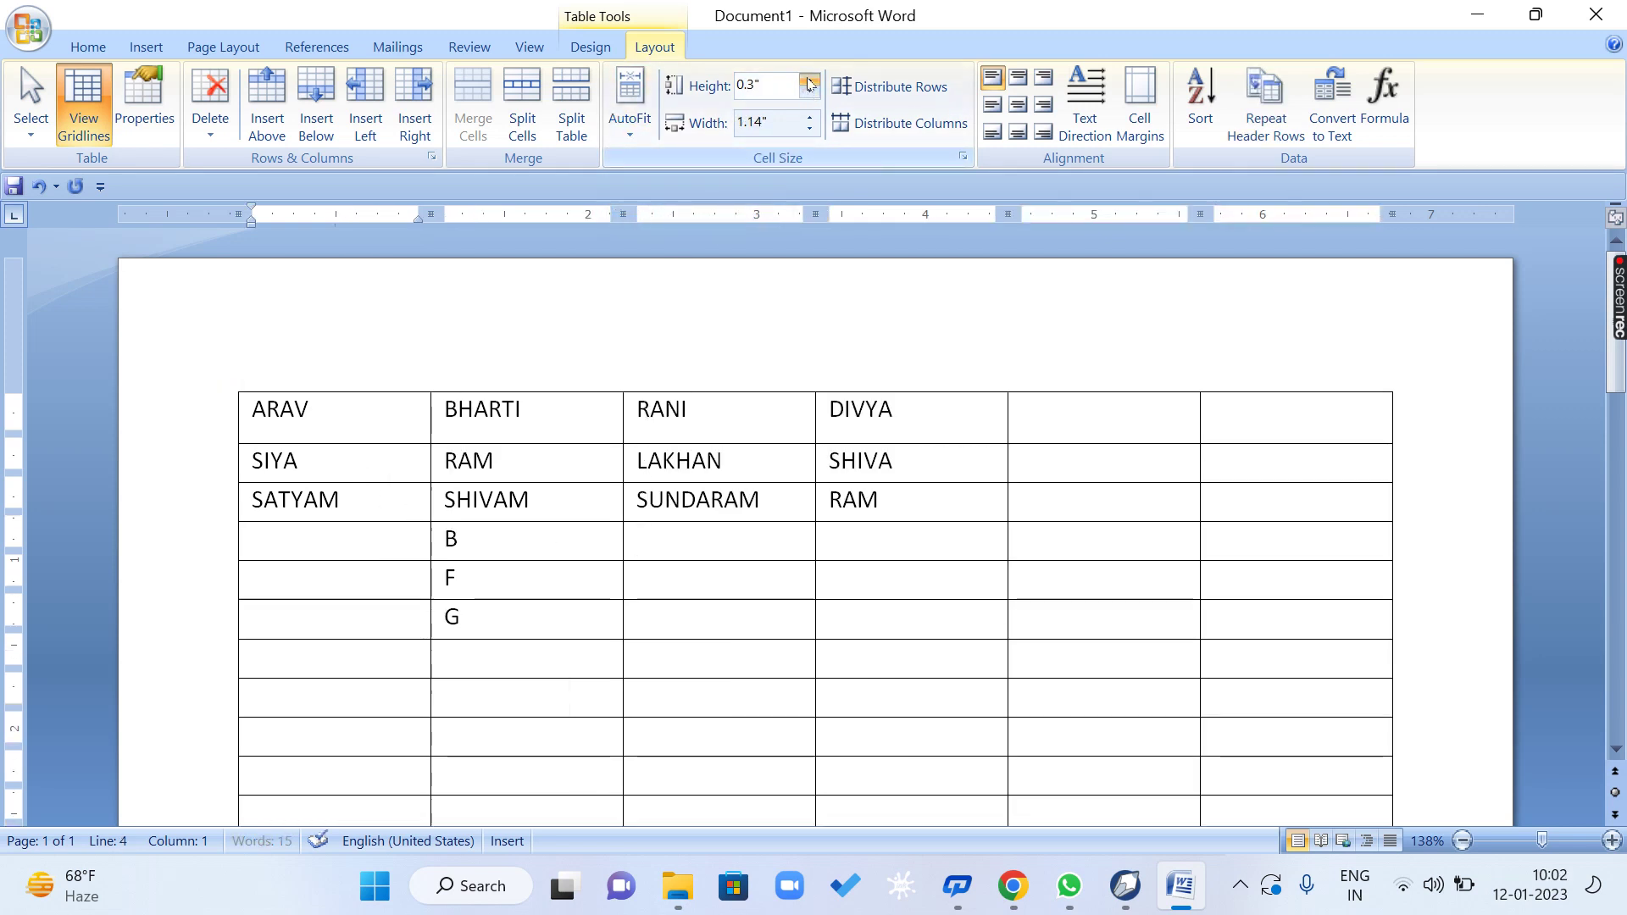
click(809, 81)
click(809, 81)
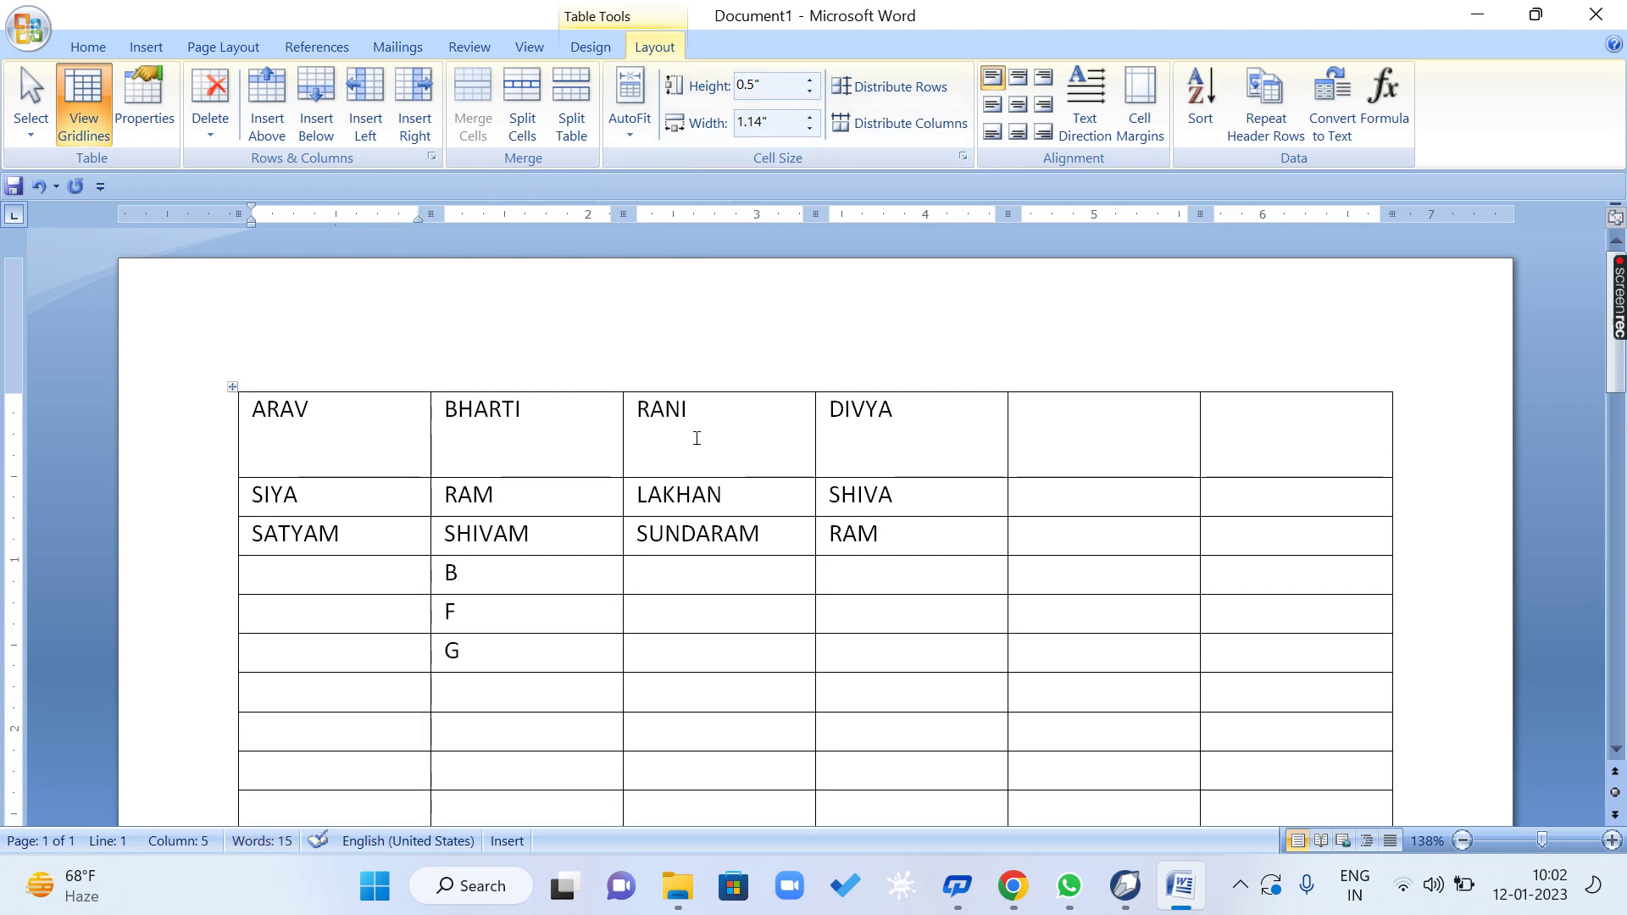
click(267, 411)
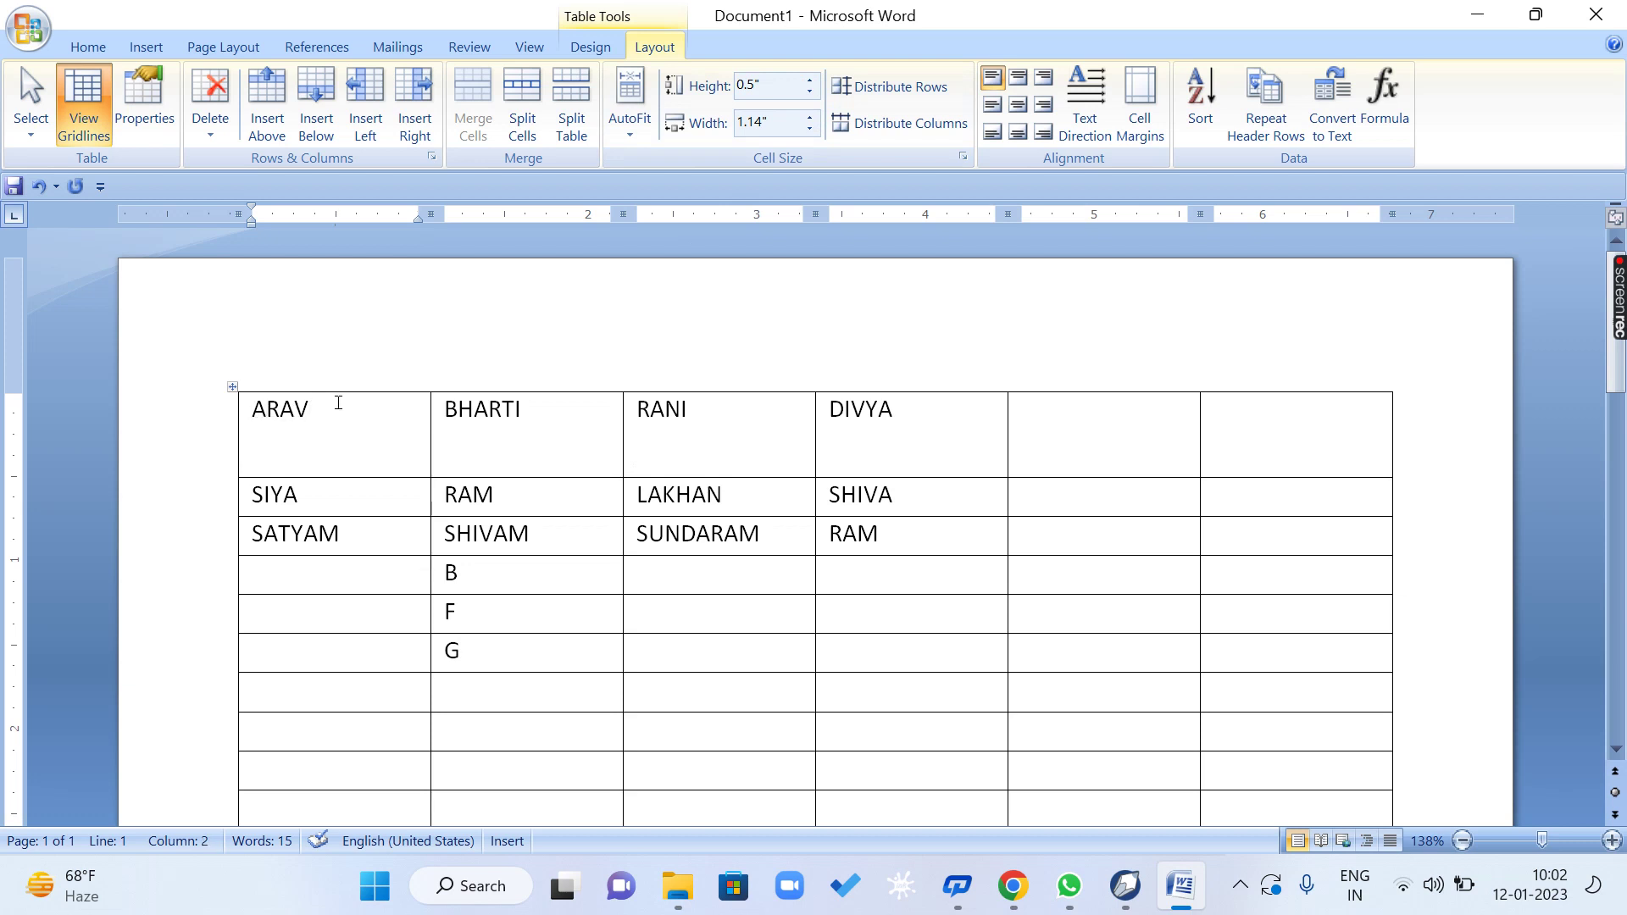
click(810, 80)
click(810, 80)
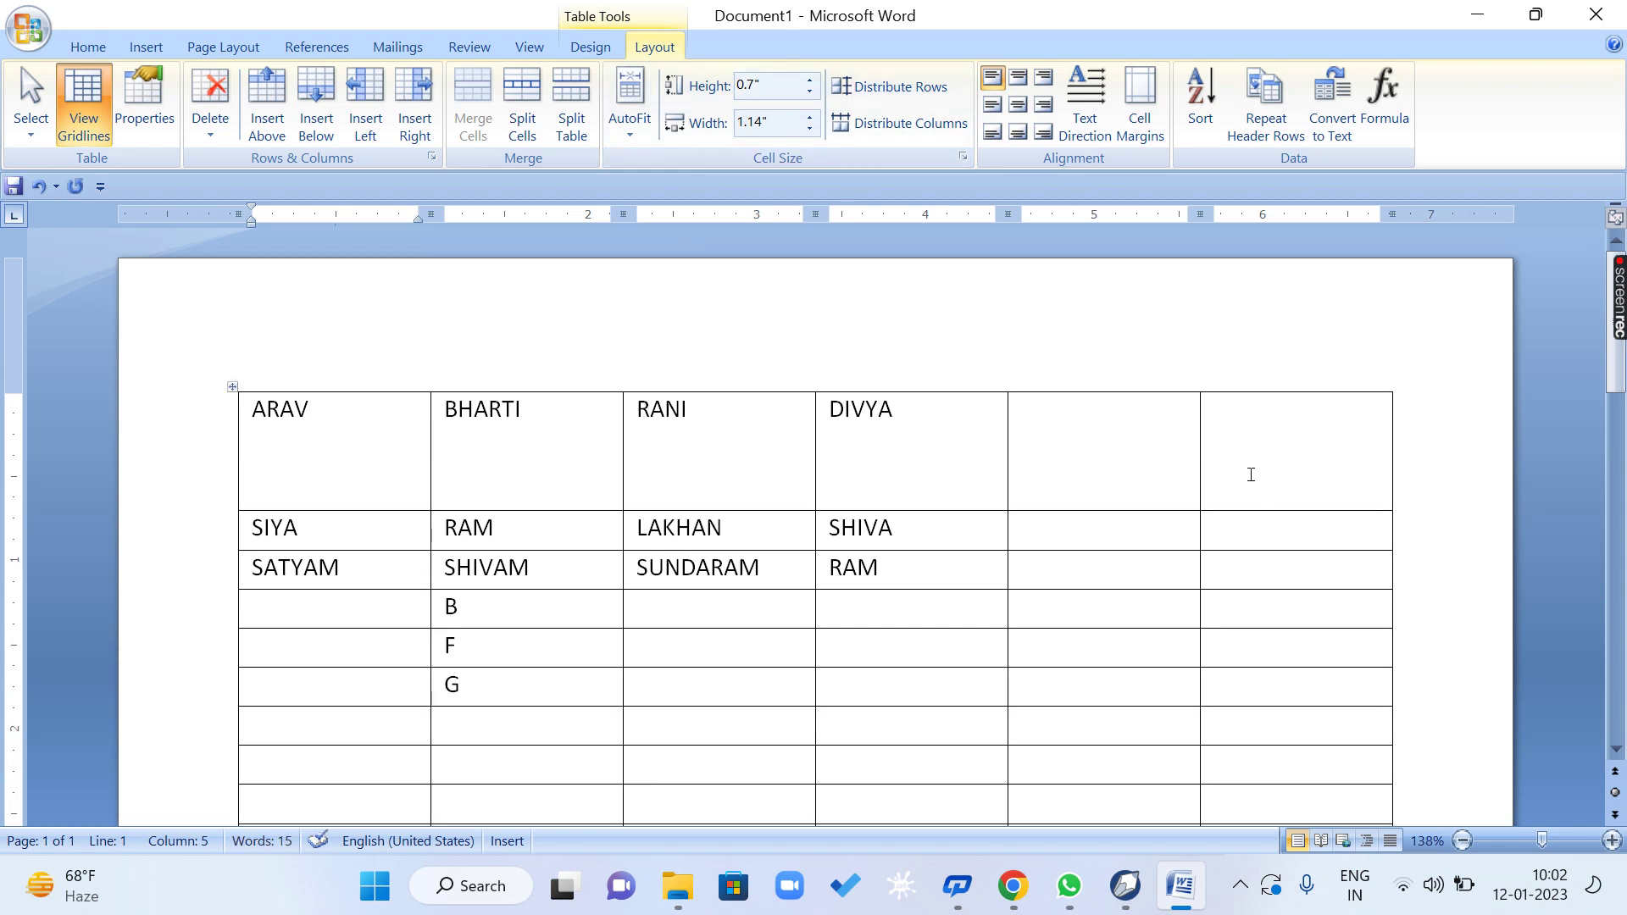
Delete the table's last two empty columns and apply AutoFit Window to the remaining four.
drag(1155, 483, 1288, 479)
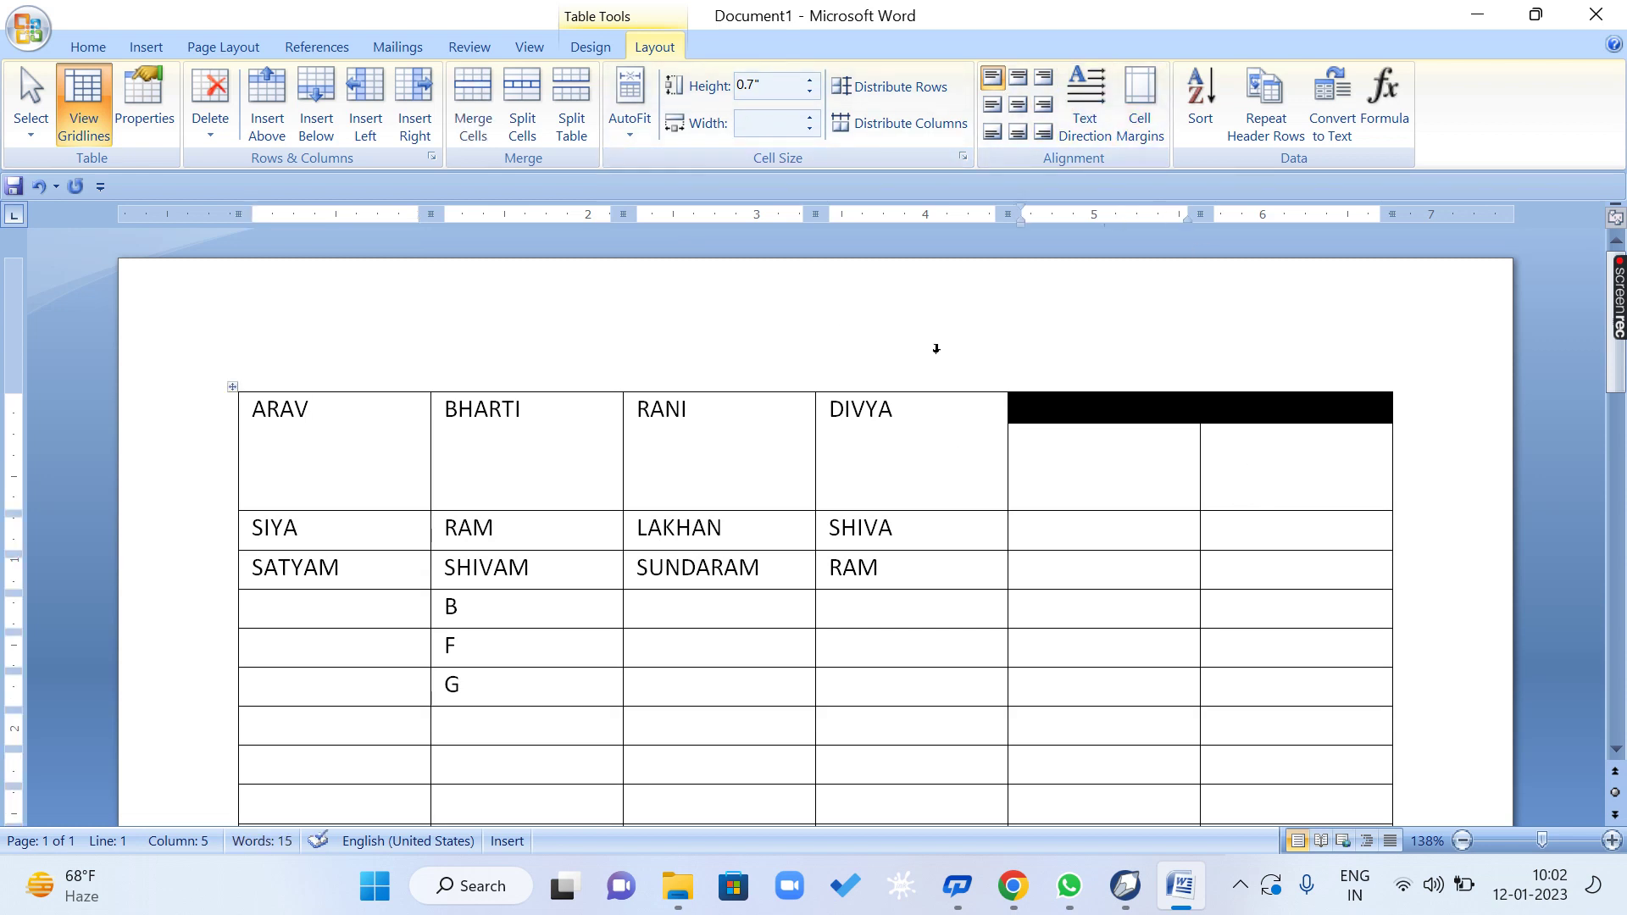
click(212, 127)
click(288, 190)
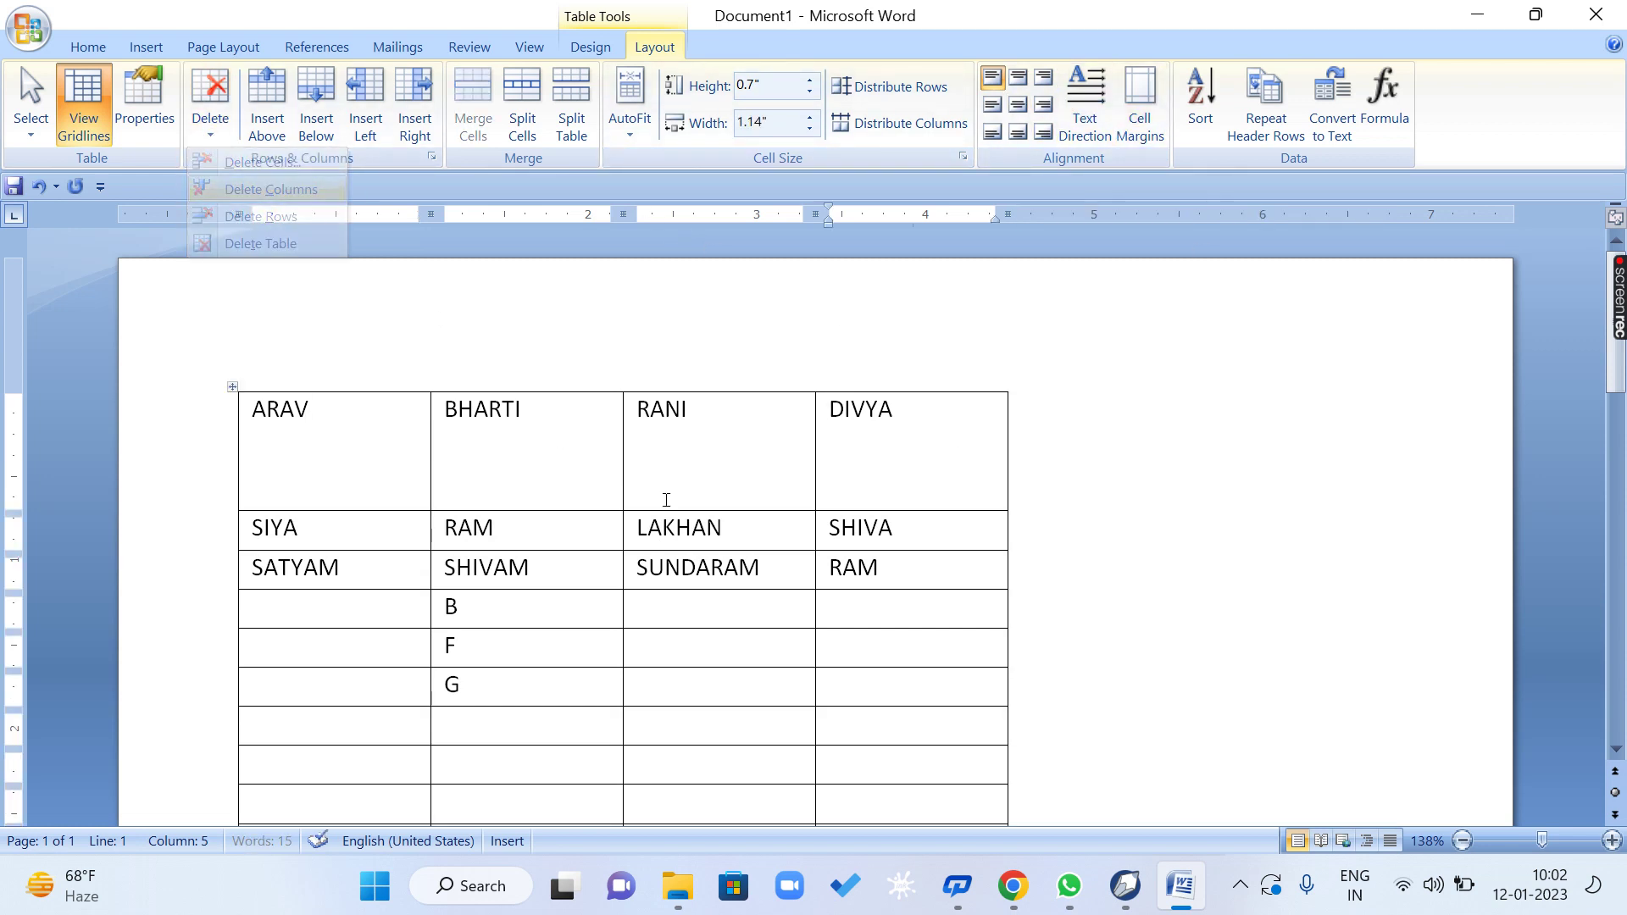
click(739, 458)
click(629, 100)
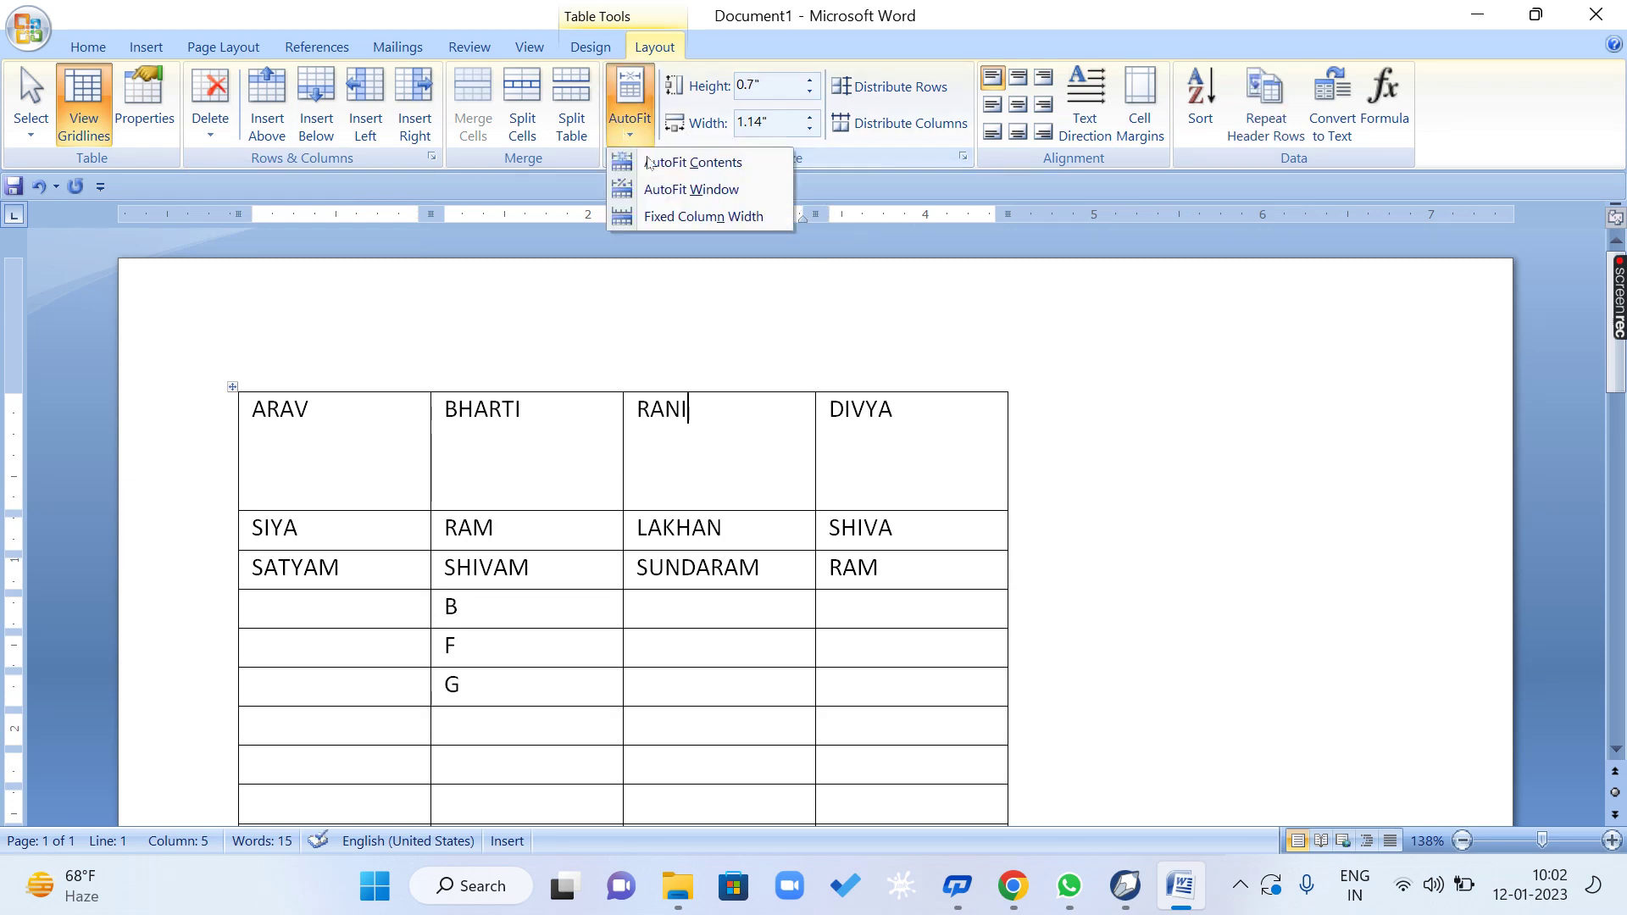
click(678, 186)
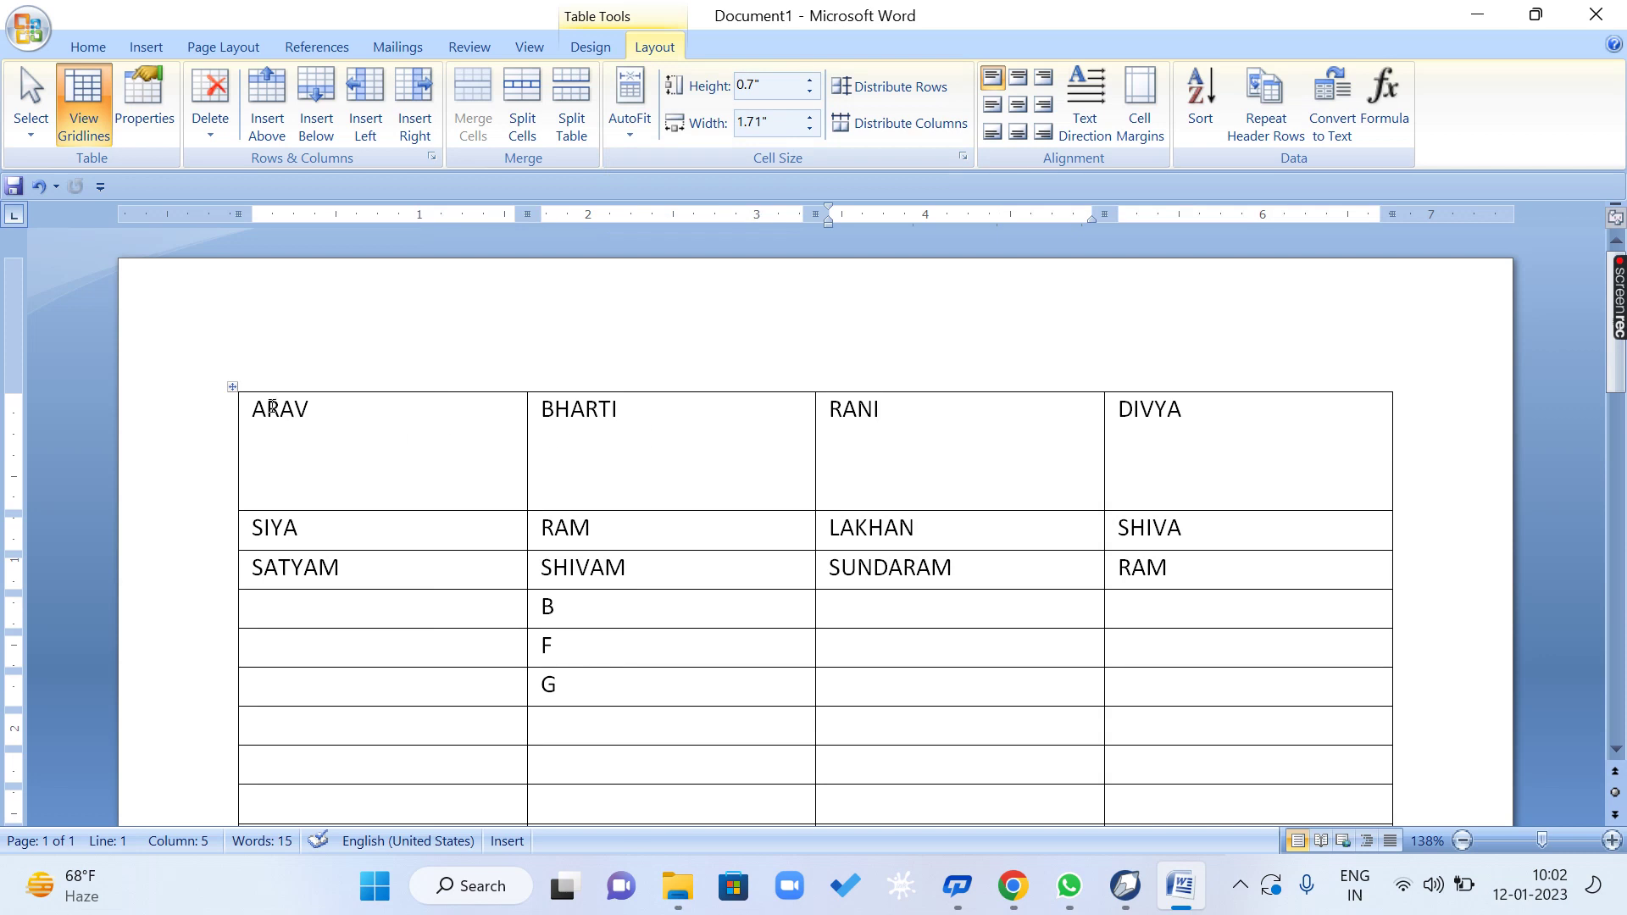
Select the first row's four cells and cycle their text through top center, top right and top left alignment.
drag(257, 404, 1135, 411)
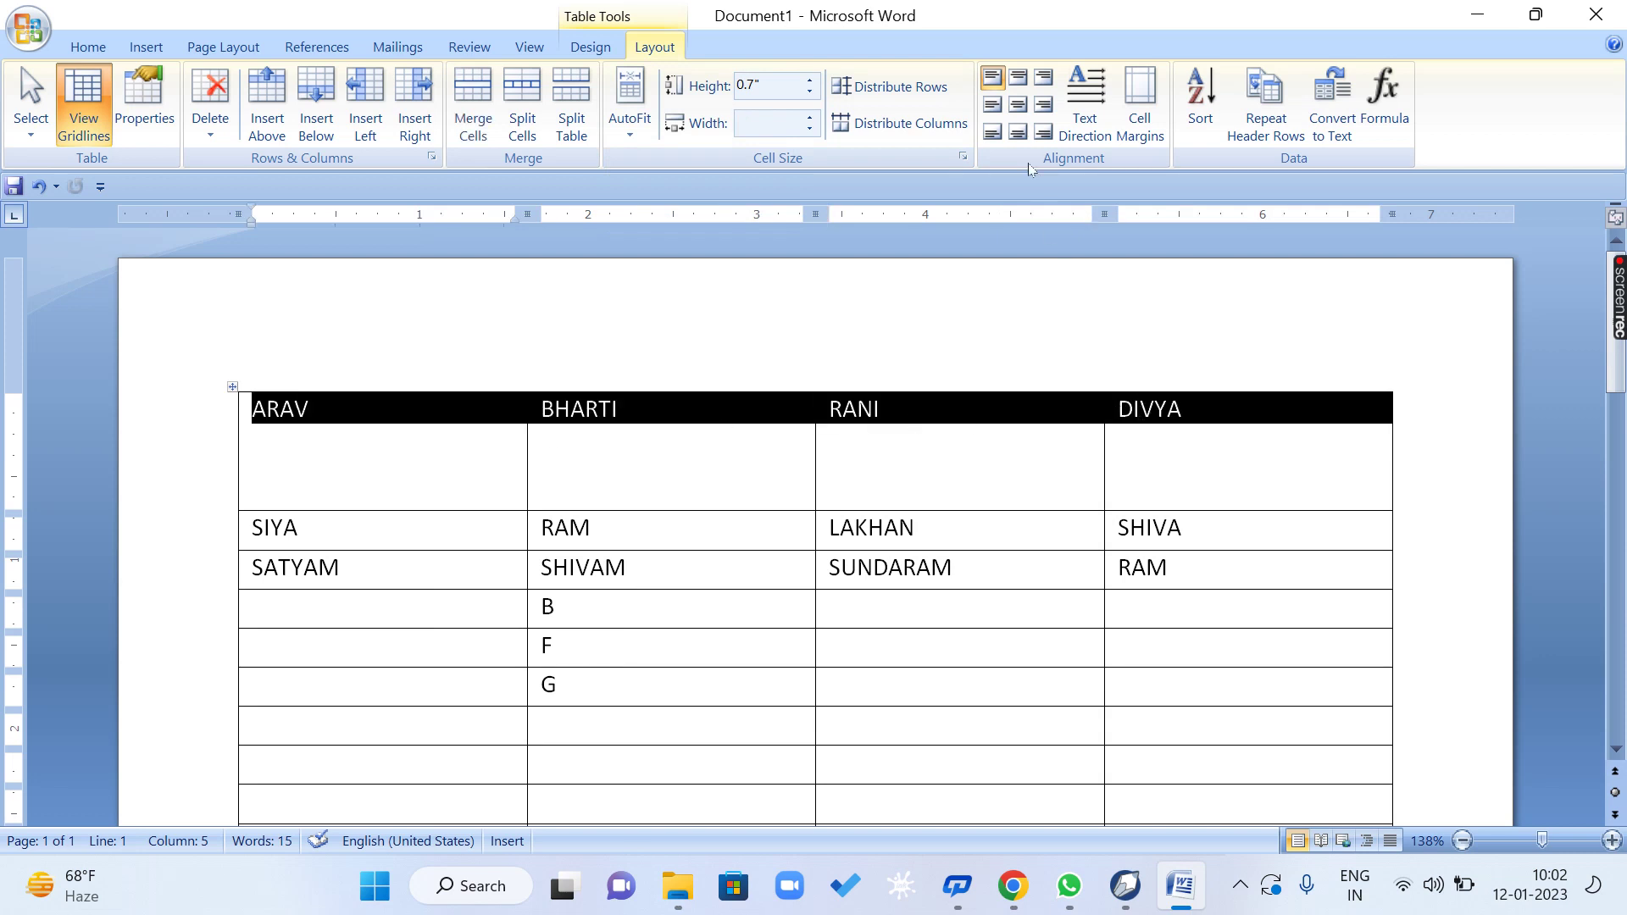
click(1019, 81)
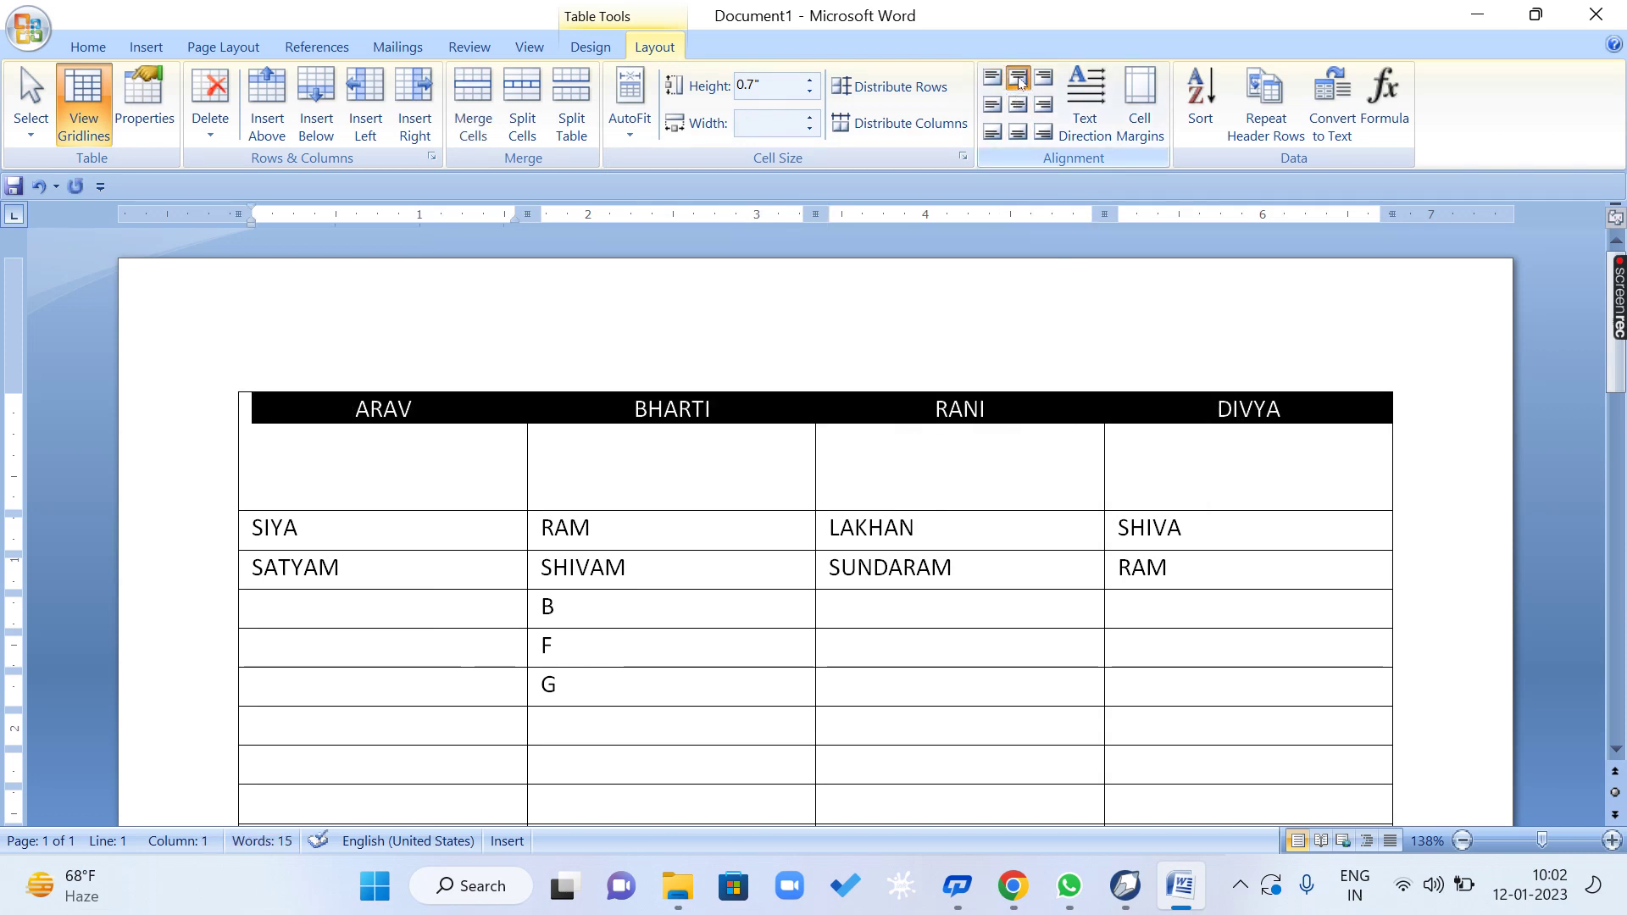
click(1045, 82)
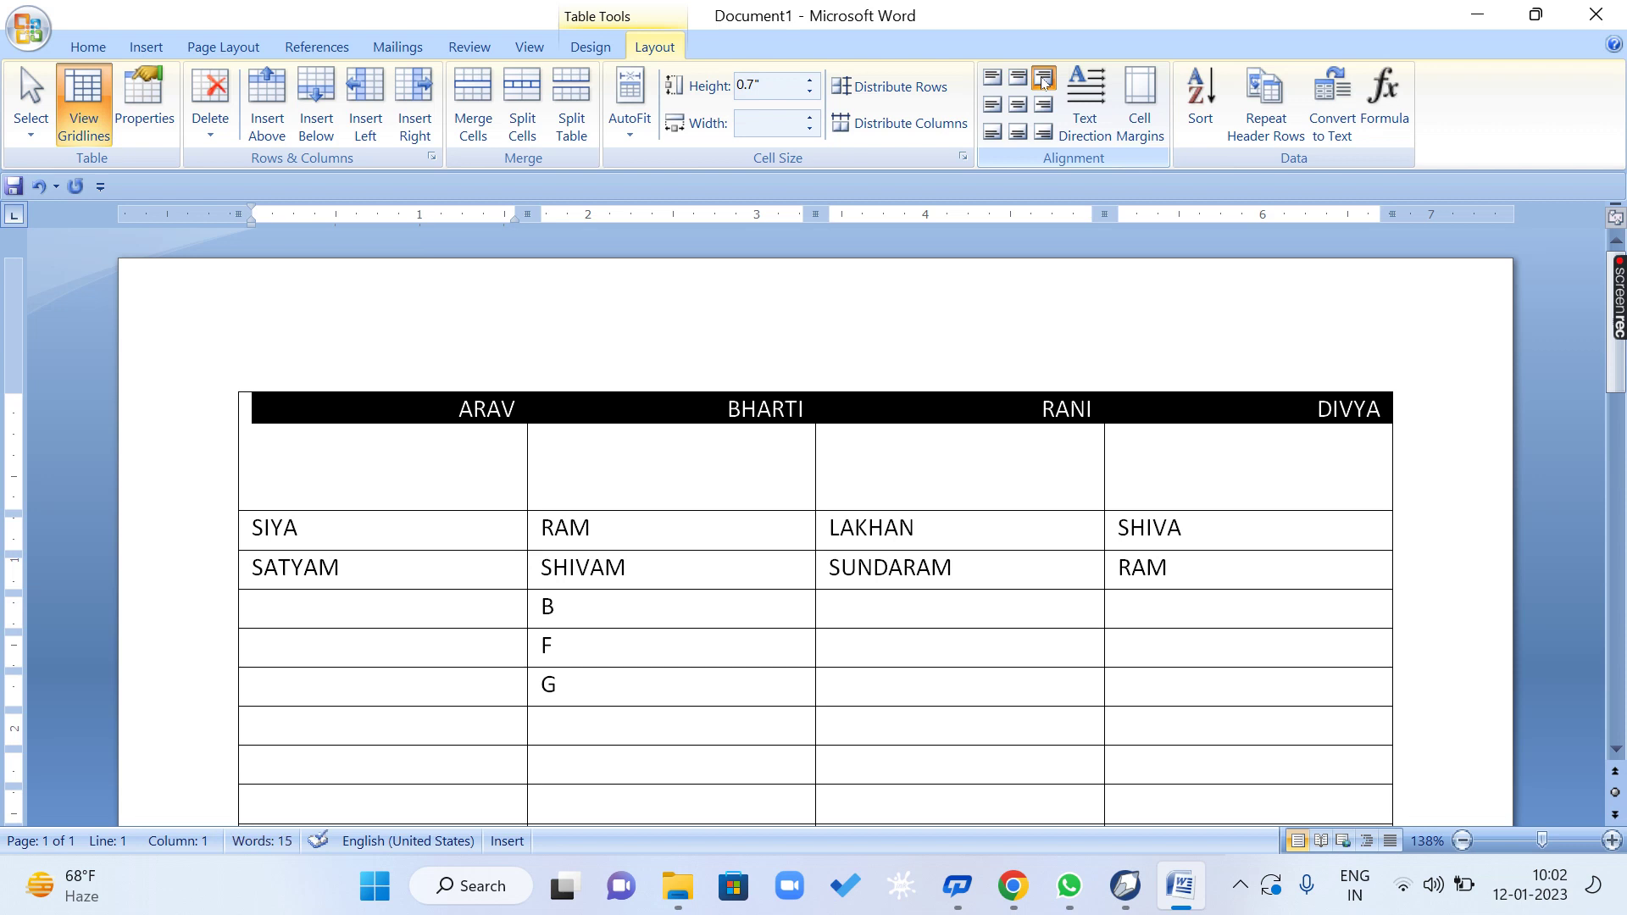
click(1019, 79)
click(993, 79)
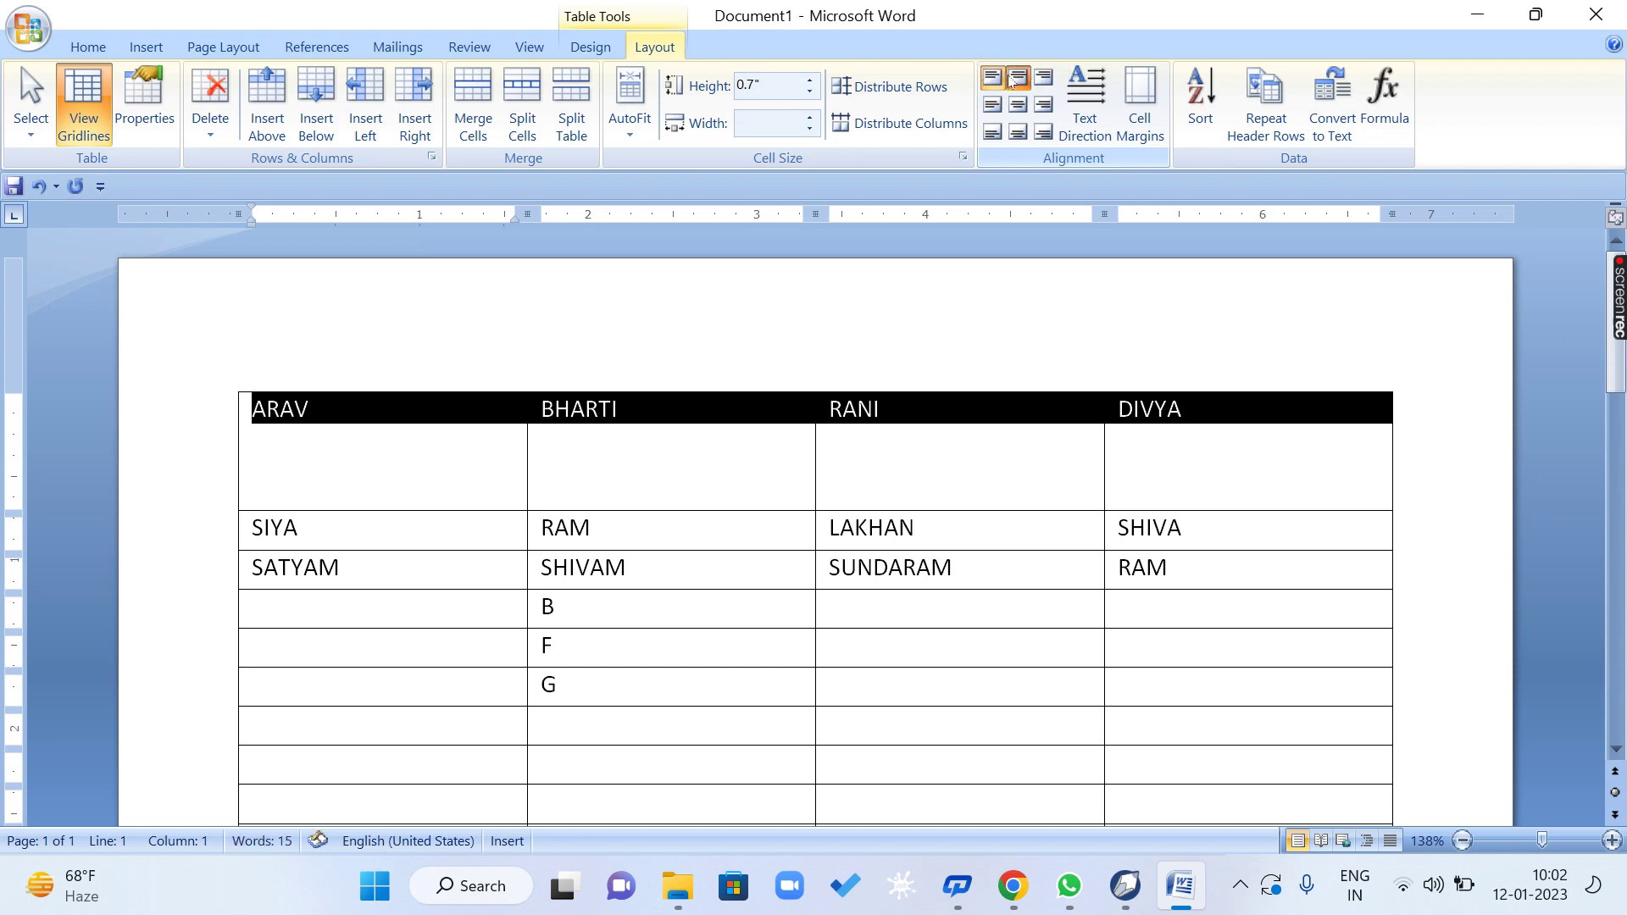
click(1044, 78)
click(1019, 78)
click(993, 78)
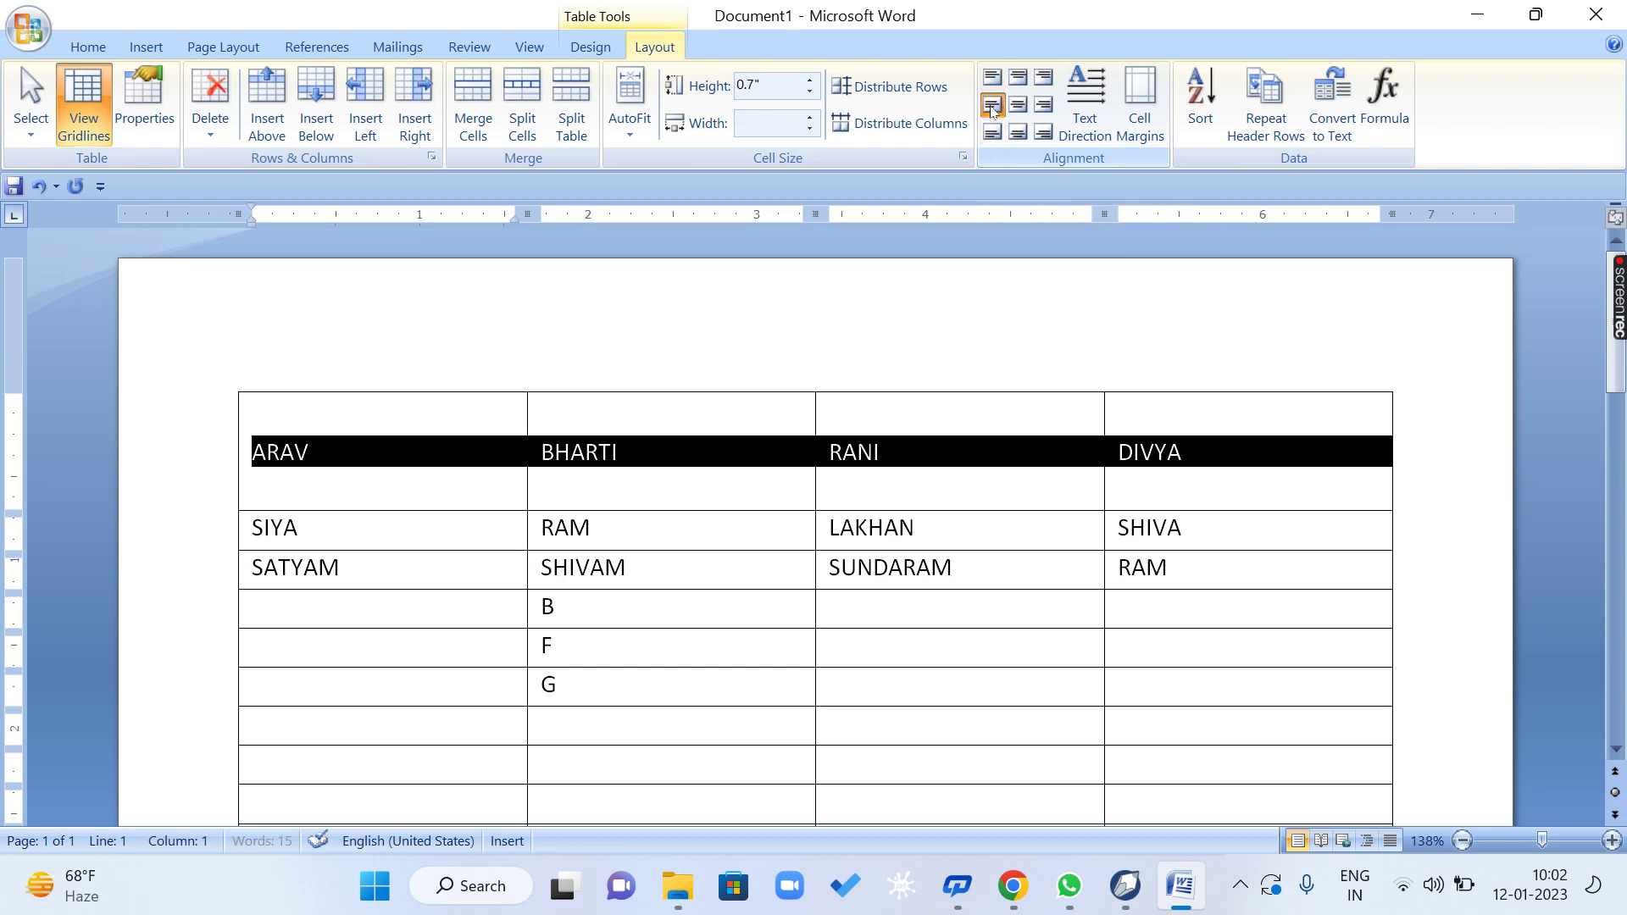
Try center left, center and center right alignment on the first row's text, ending on center left.
click(994, 105)
click(1017, 107)
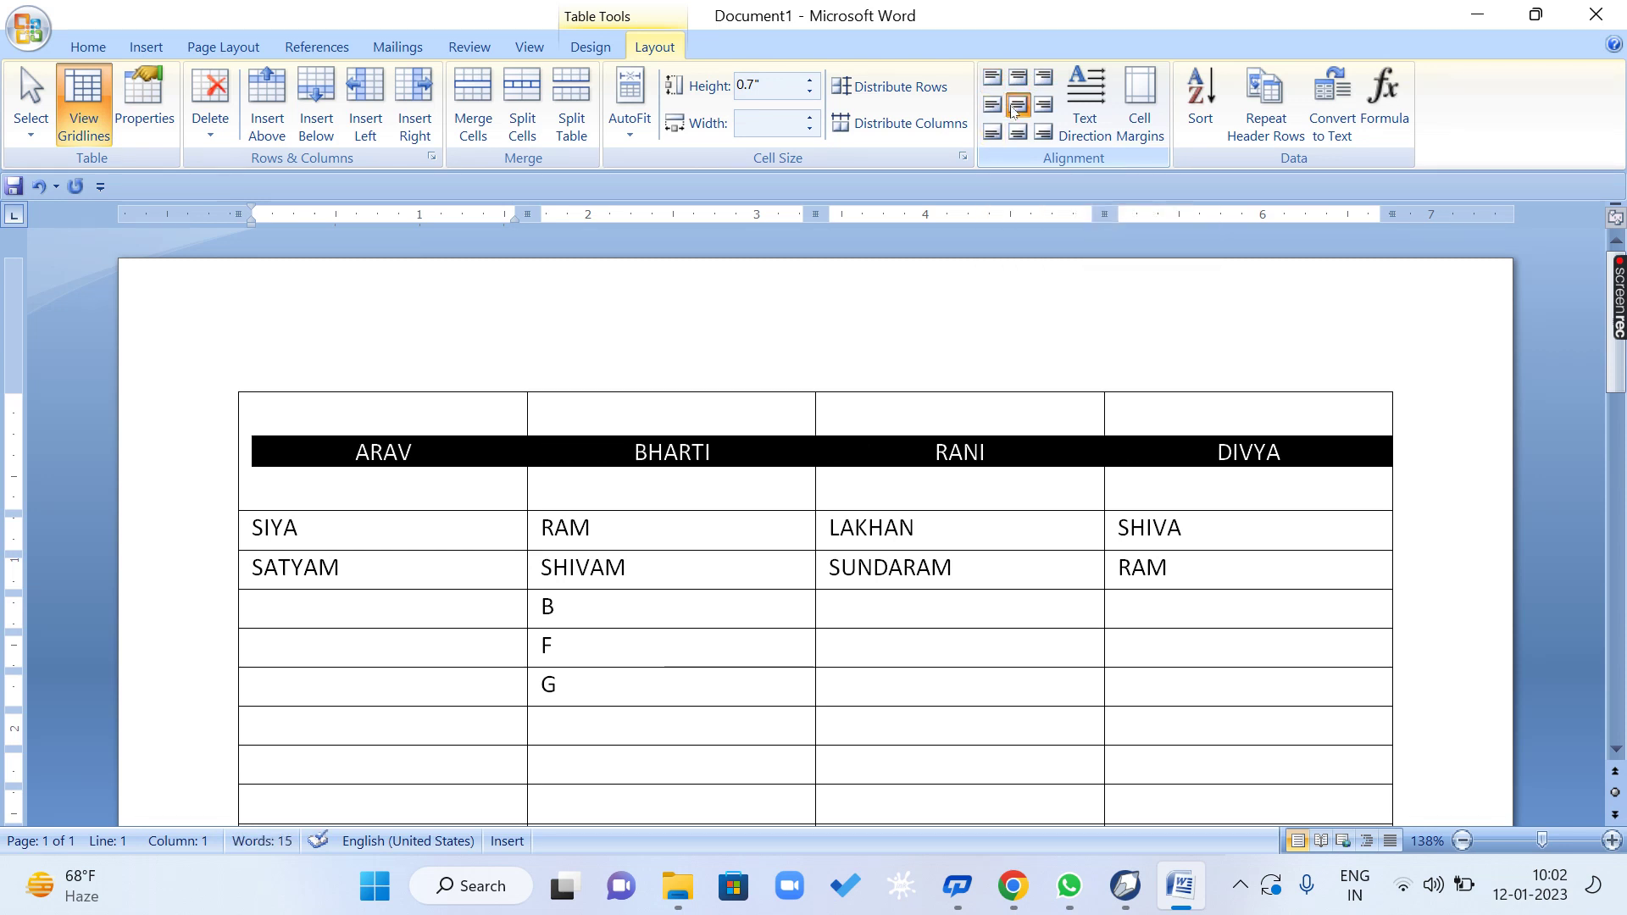
click(1044, 105)
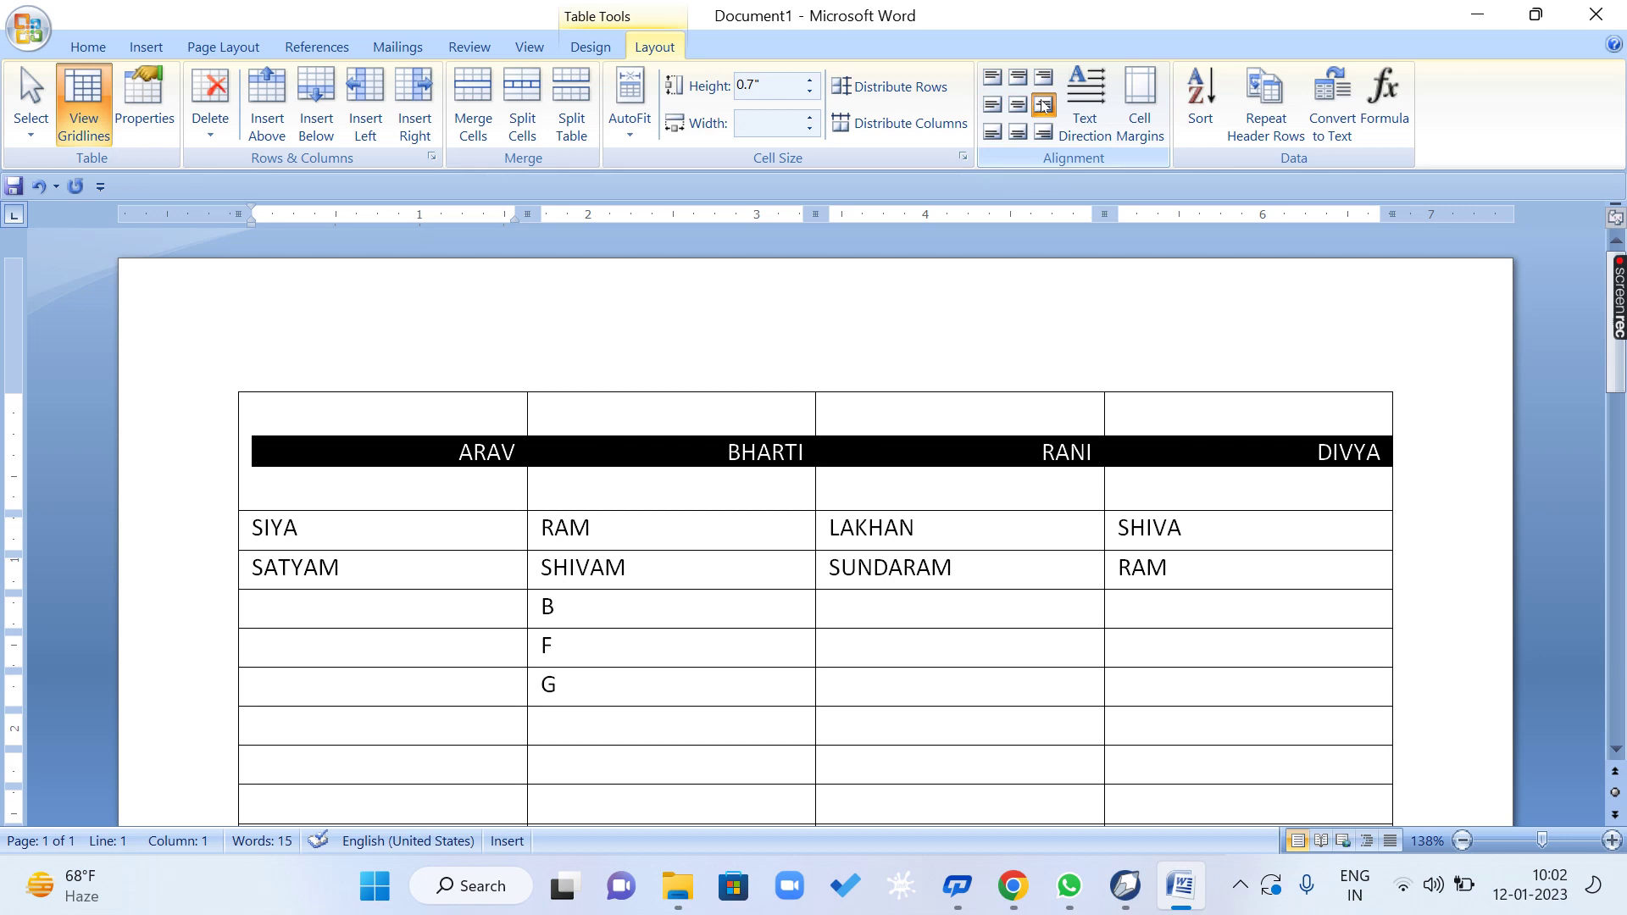
click(993, 105)
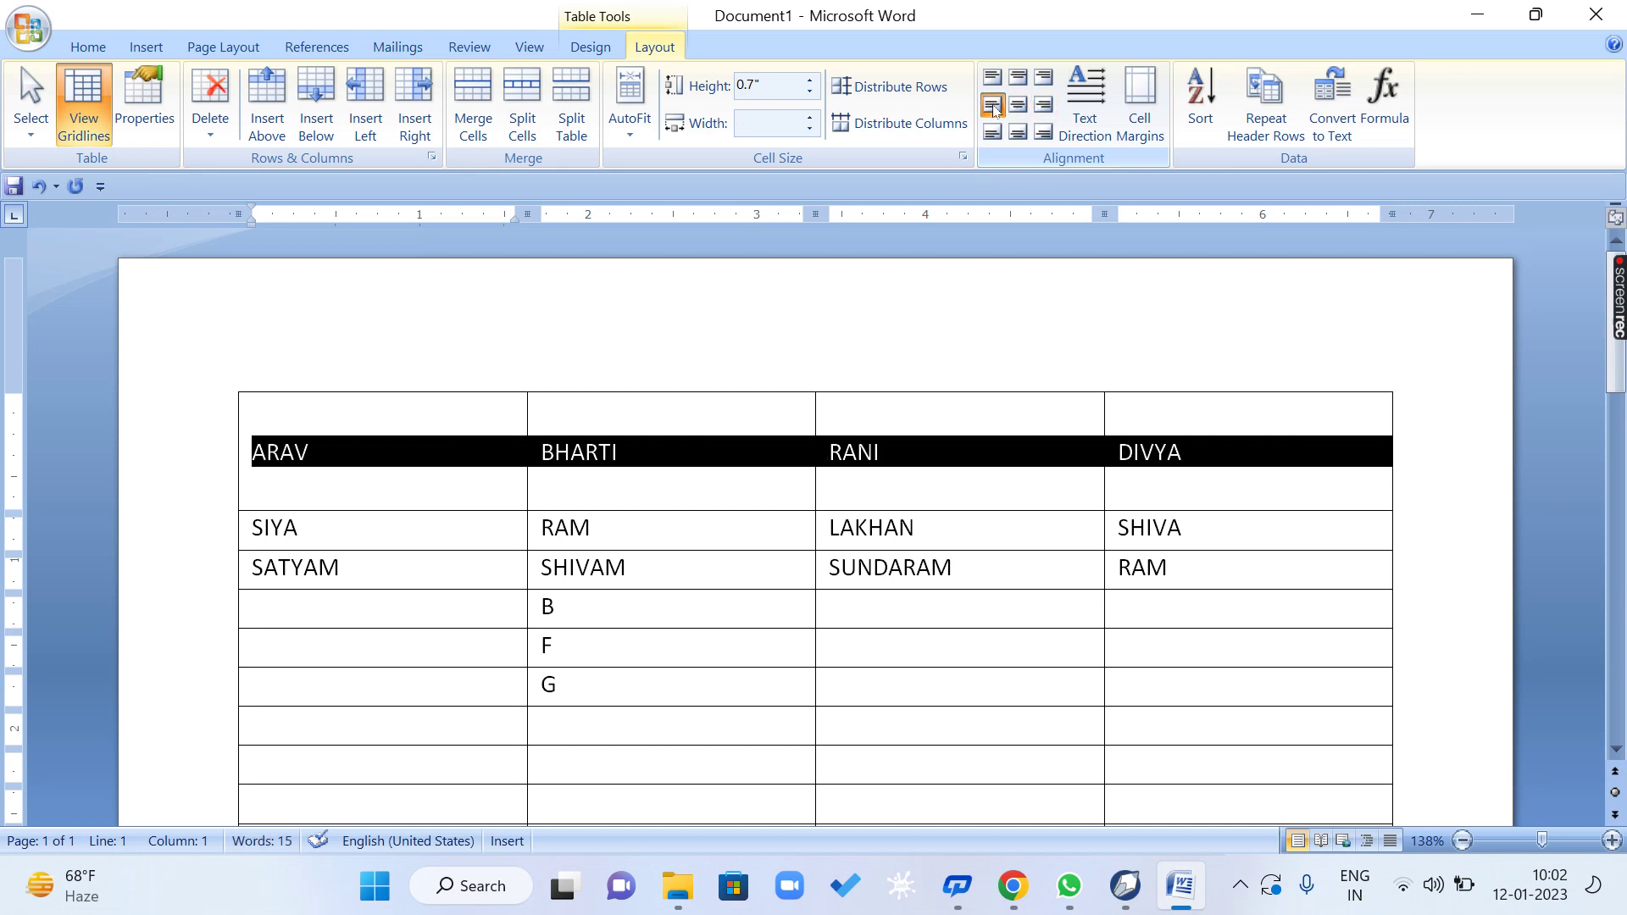
Try center, center right, bottom left, bottom center and bottom right alignment on the first row's text.
click(1019, 107)
click(1045, 105)
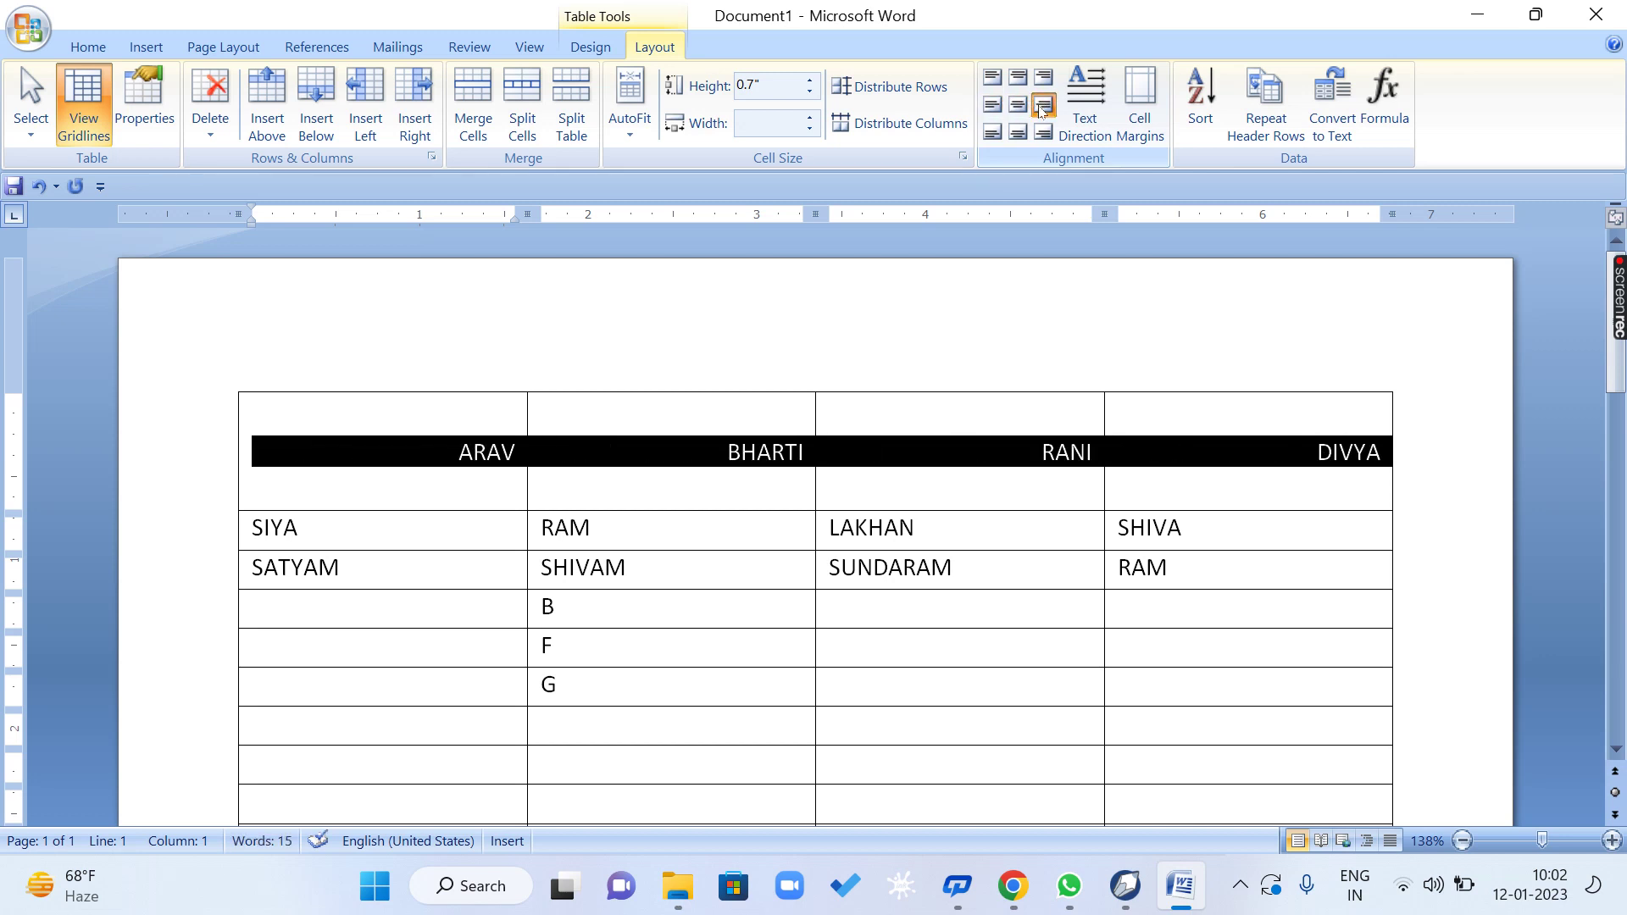
click(993, 133)
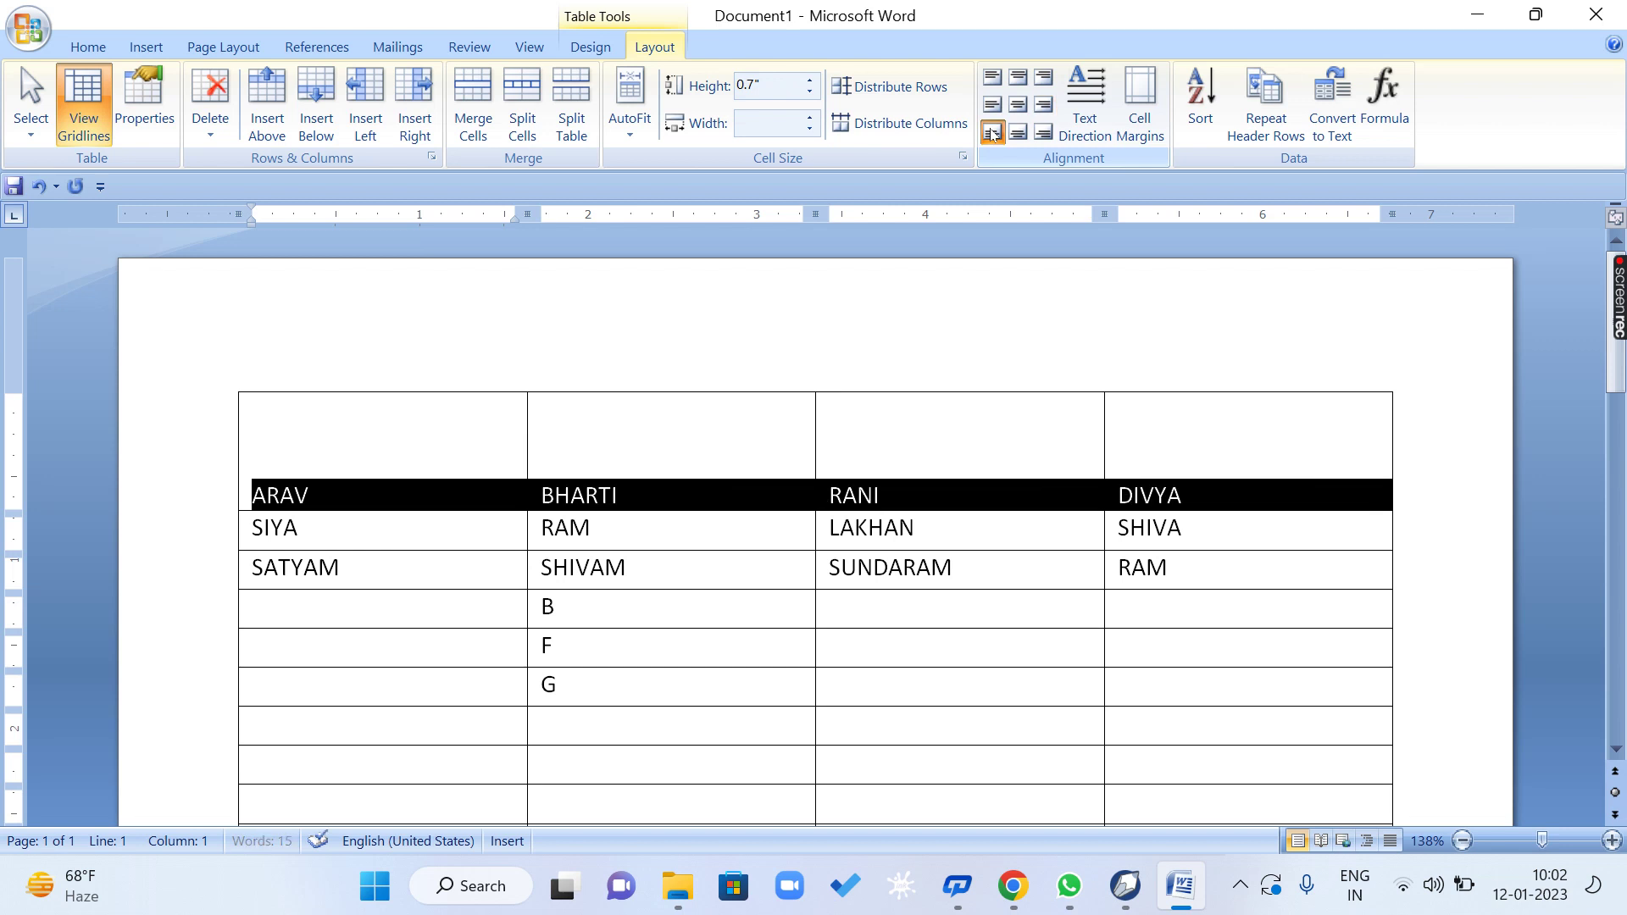
click(1019, 133)
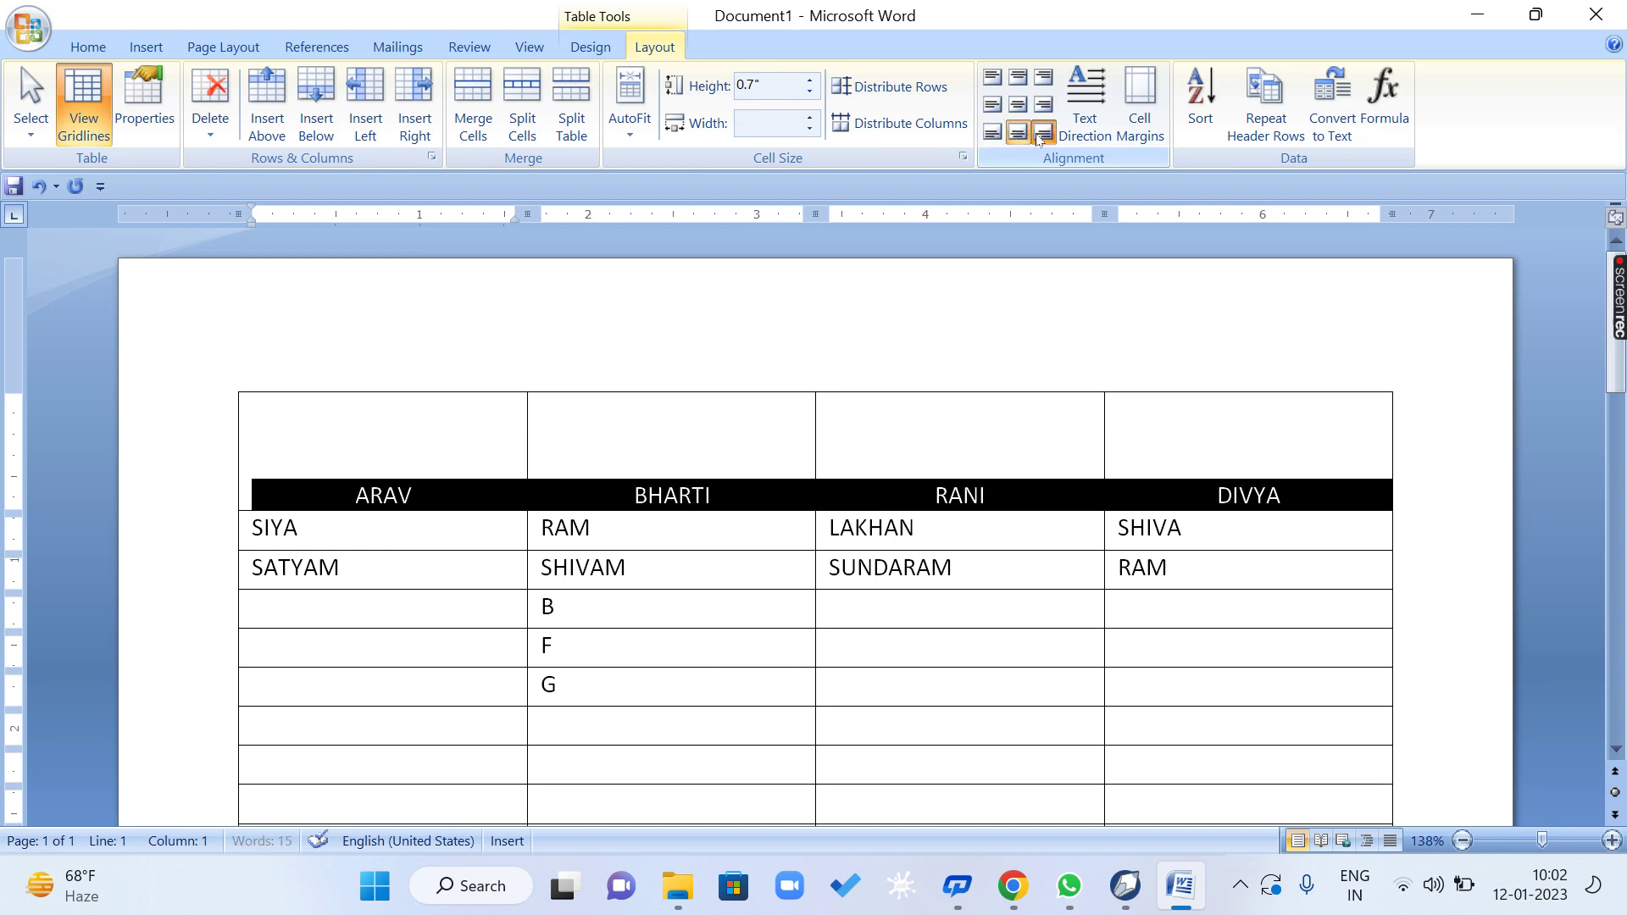
click(1042, 134)
Cycle the first row's text through the middle and top alignments again, ending on Align Center.
click(993, 104)
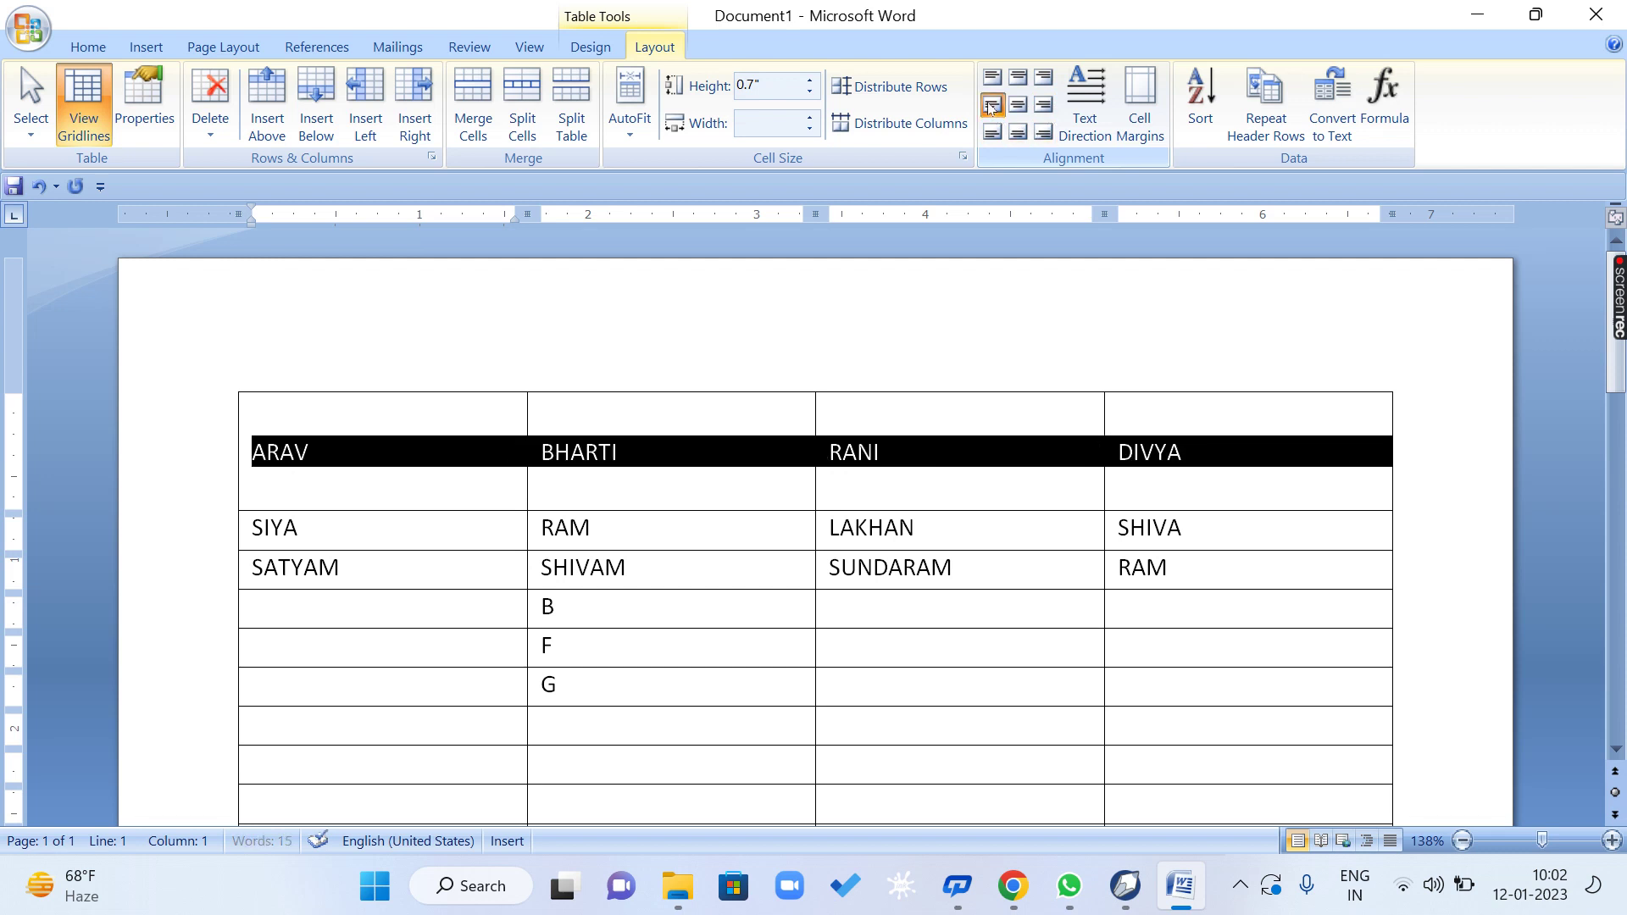
click(1013, 105)
click(1043, 105)
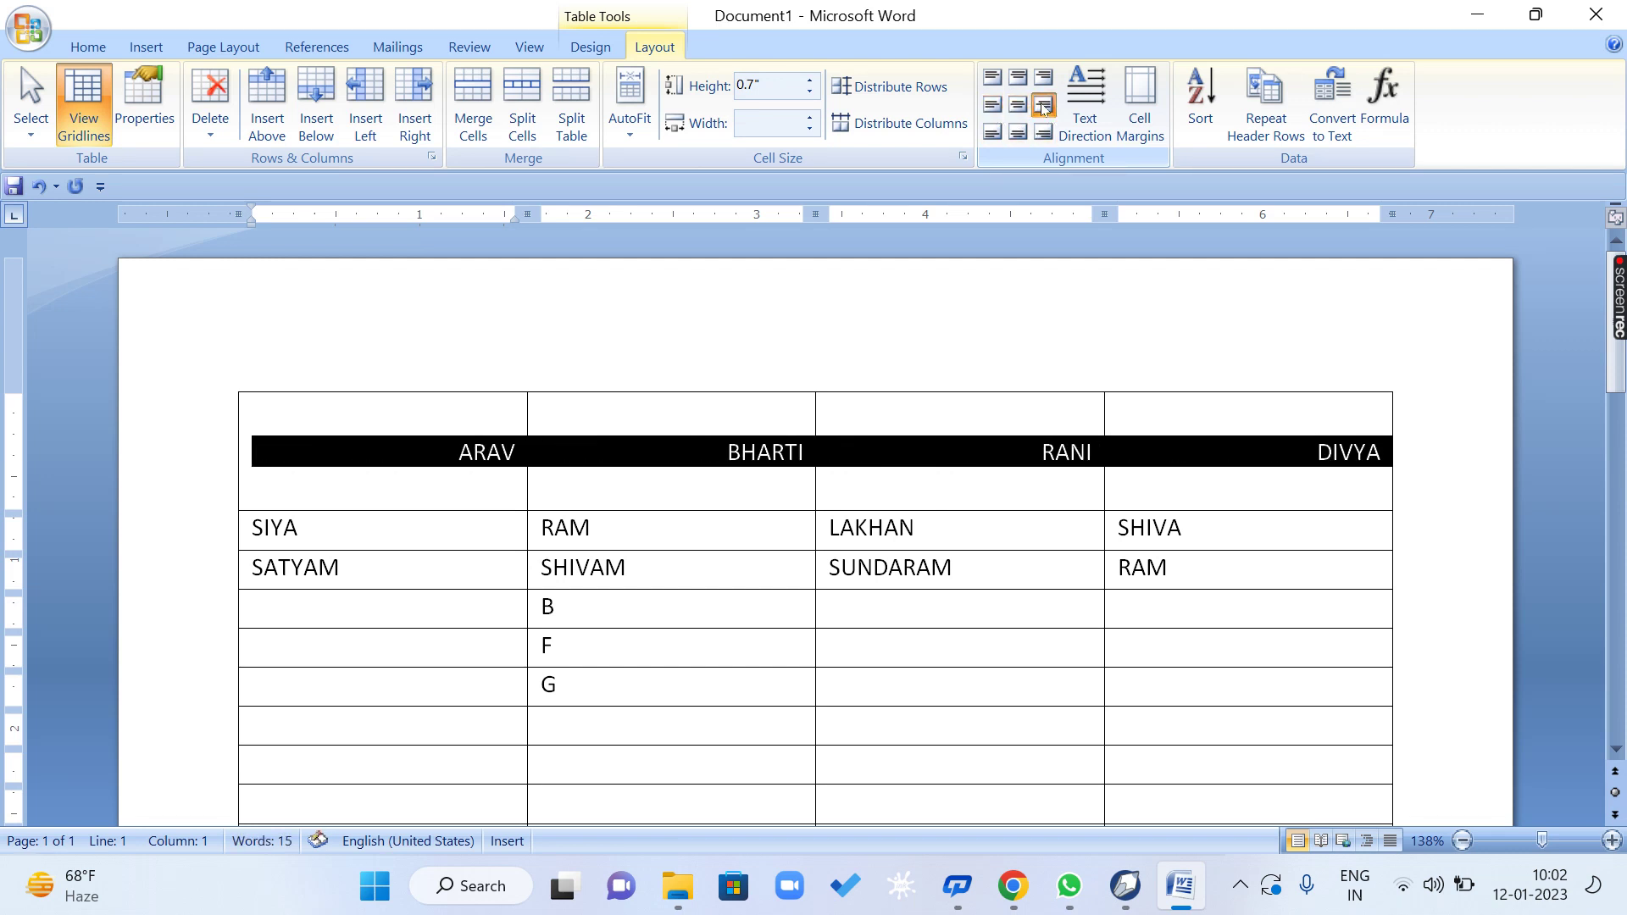
click(993, 77)
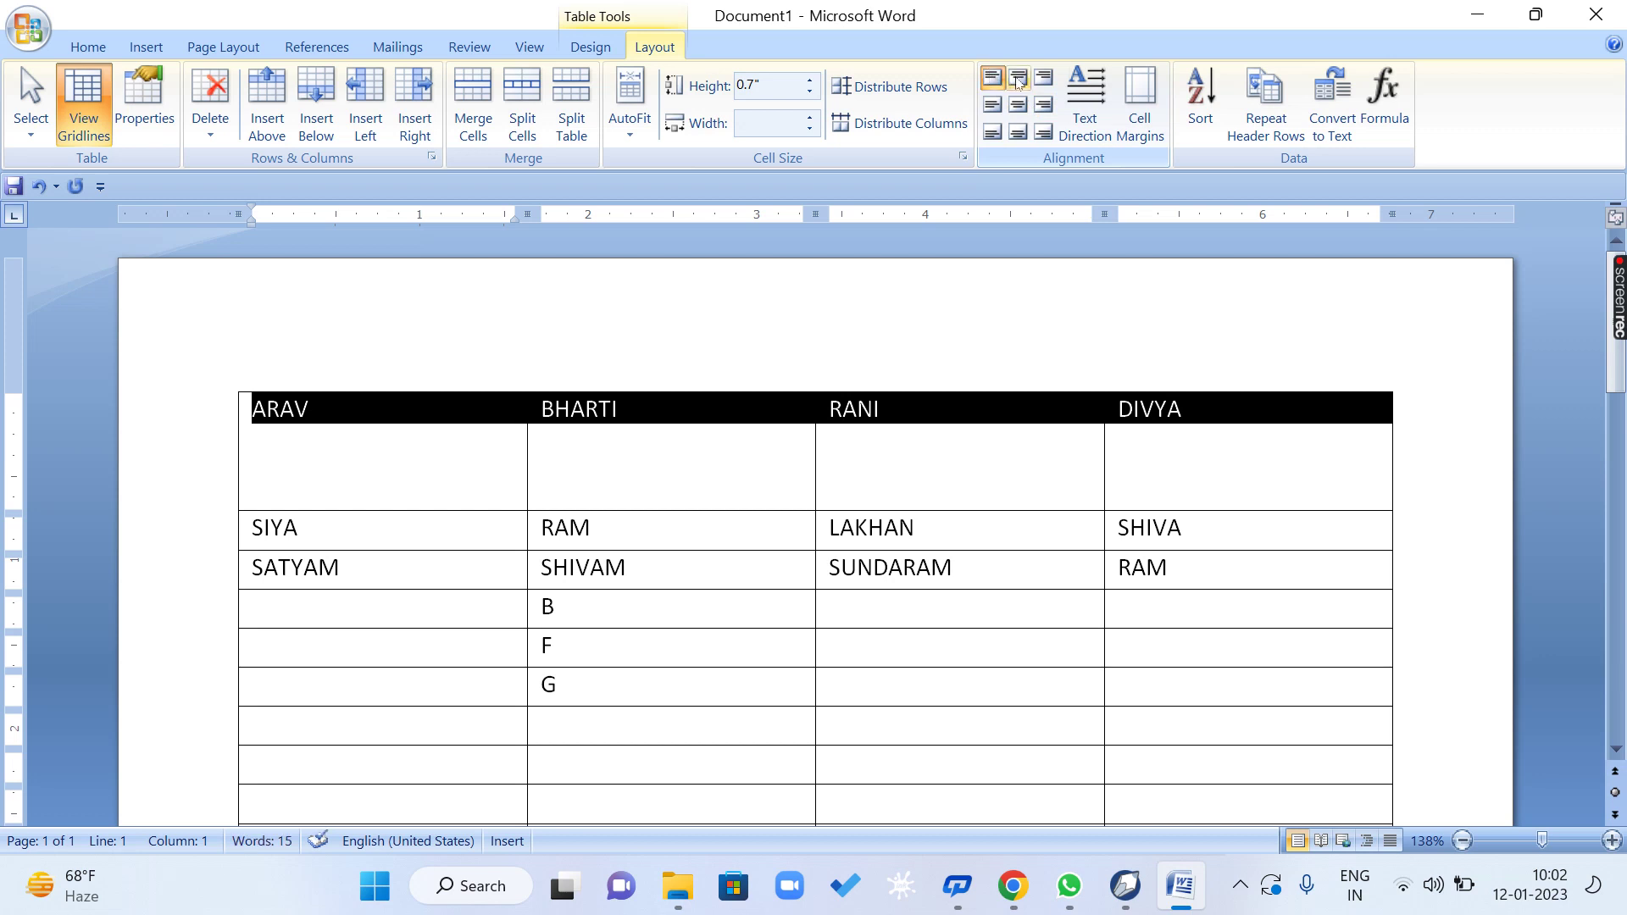
click(1018, 79)
click(1044, 77)
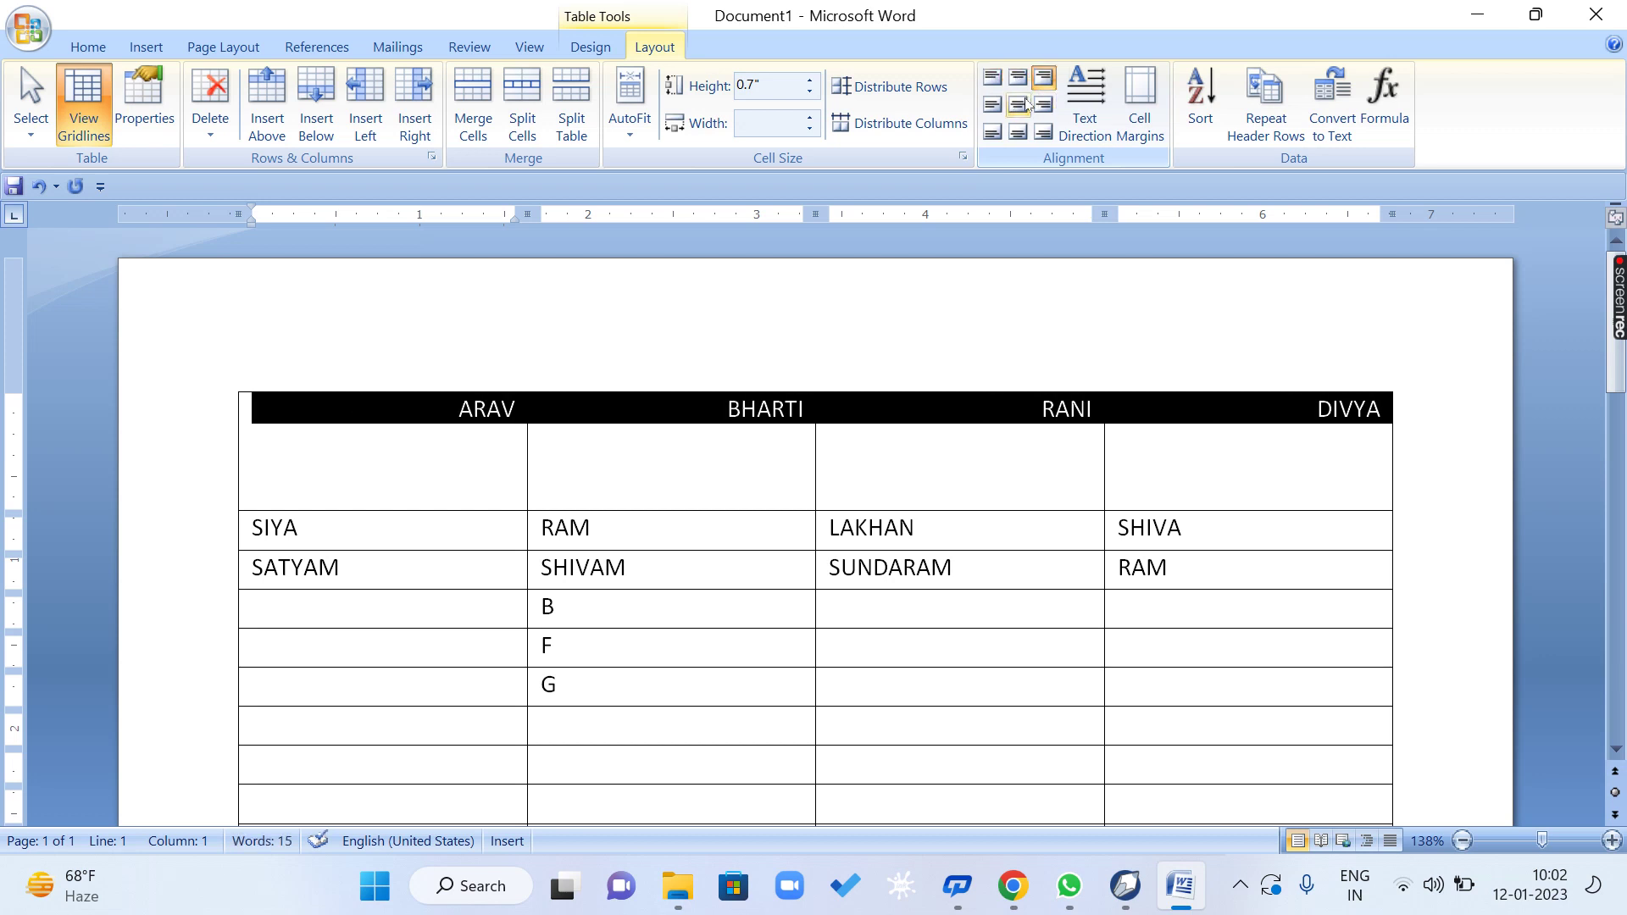
click(1020, 105)
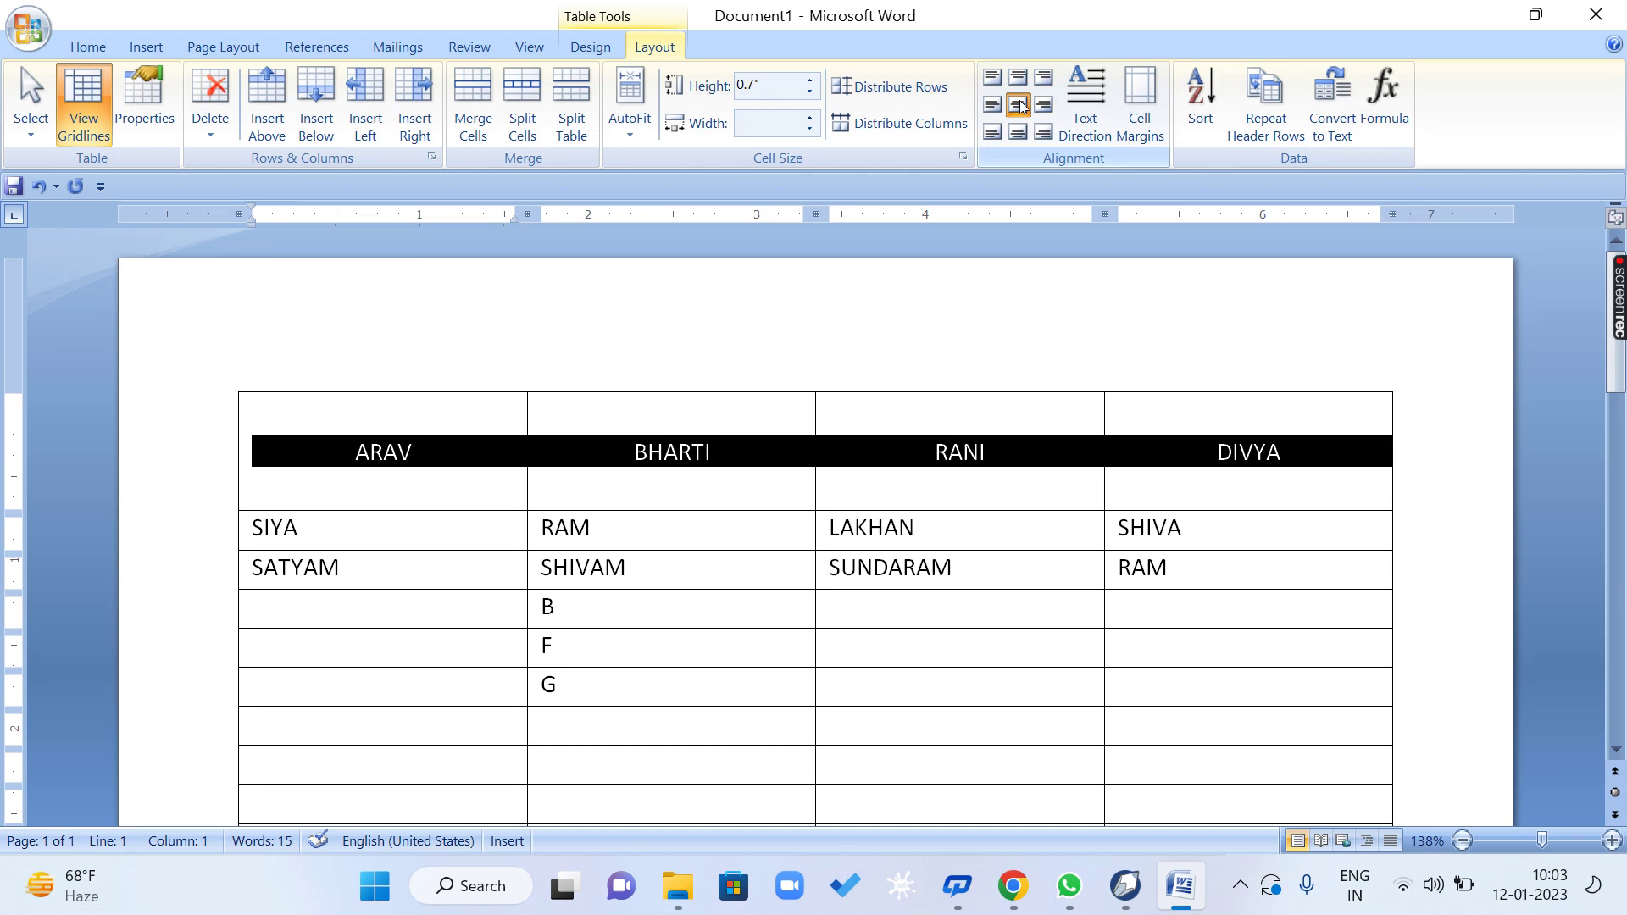
Rotate the first row's text direction to vertical downward, vertical upward and back to horizontal, undoing any accidental move of the selected text.
click(1087, 138)
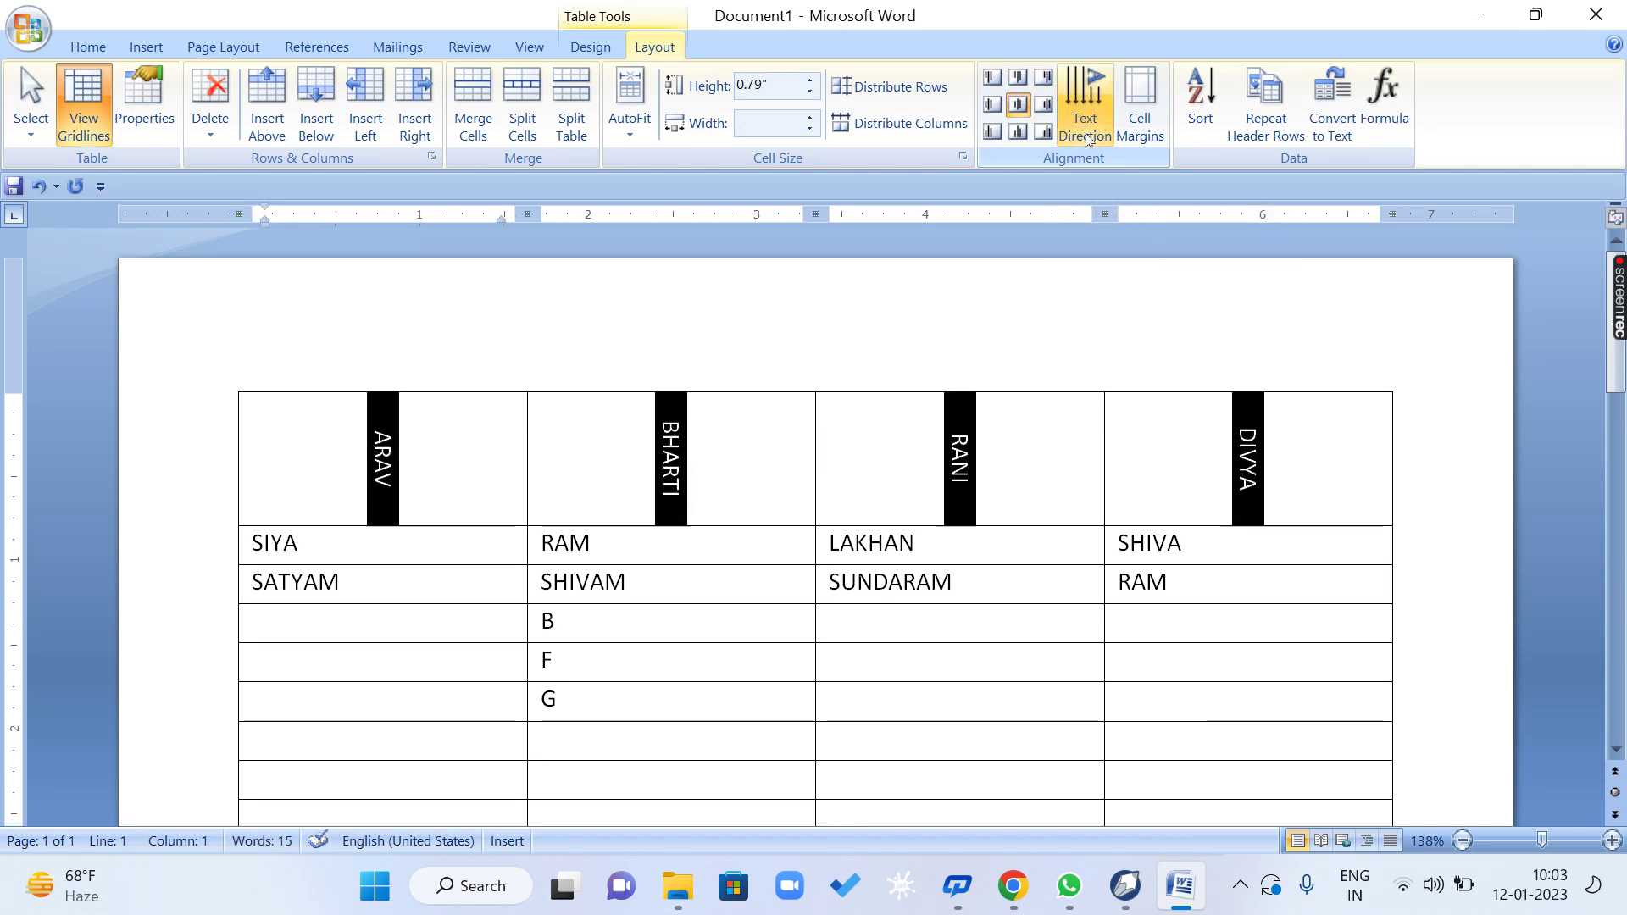
drag(975, 453, 983, 542)
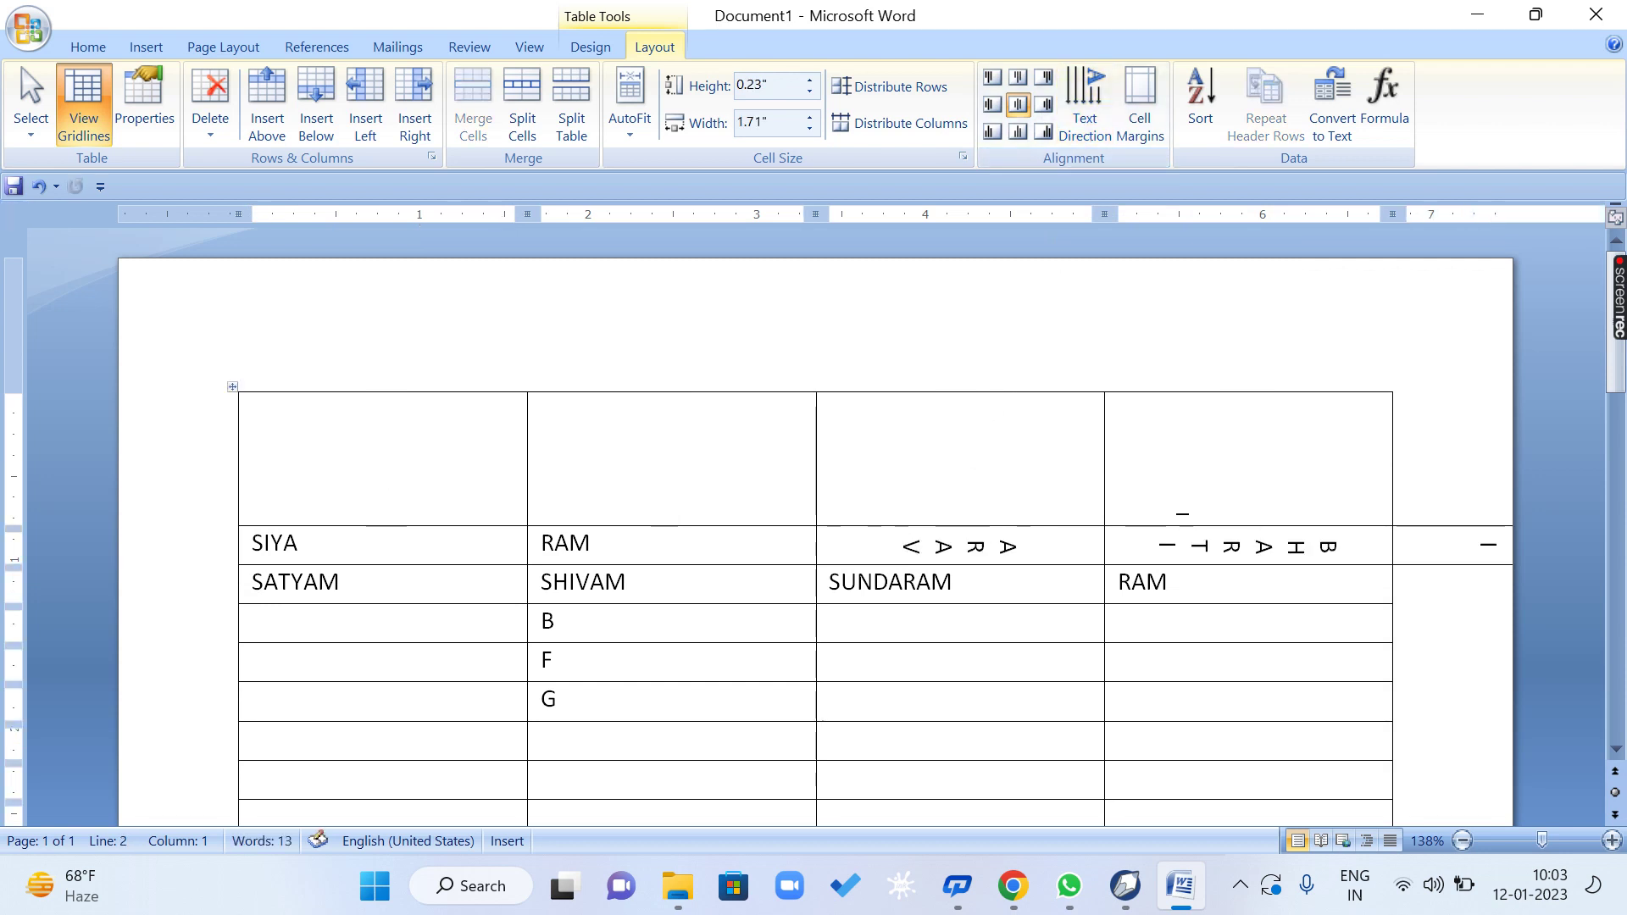
key(ctrl+z)
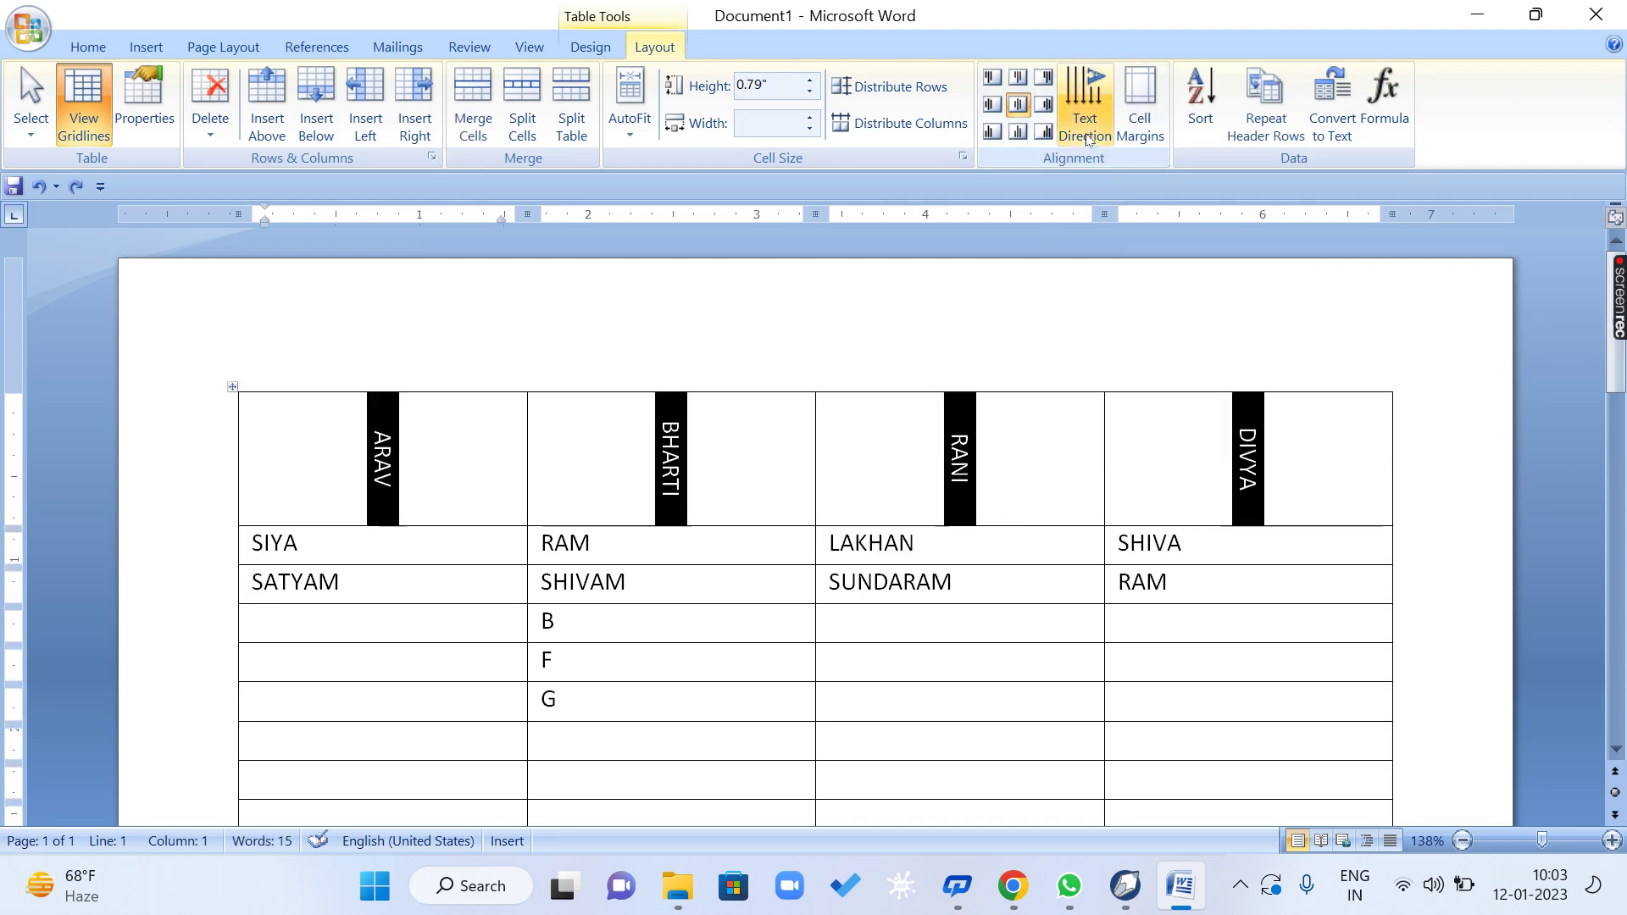
click(1086, 131)
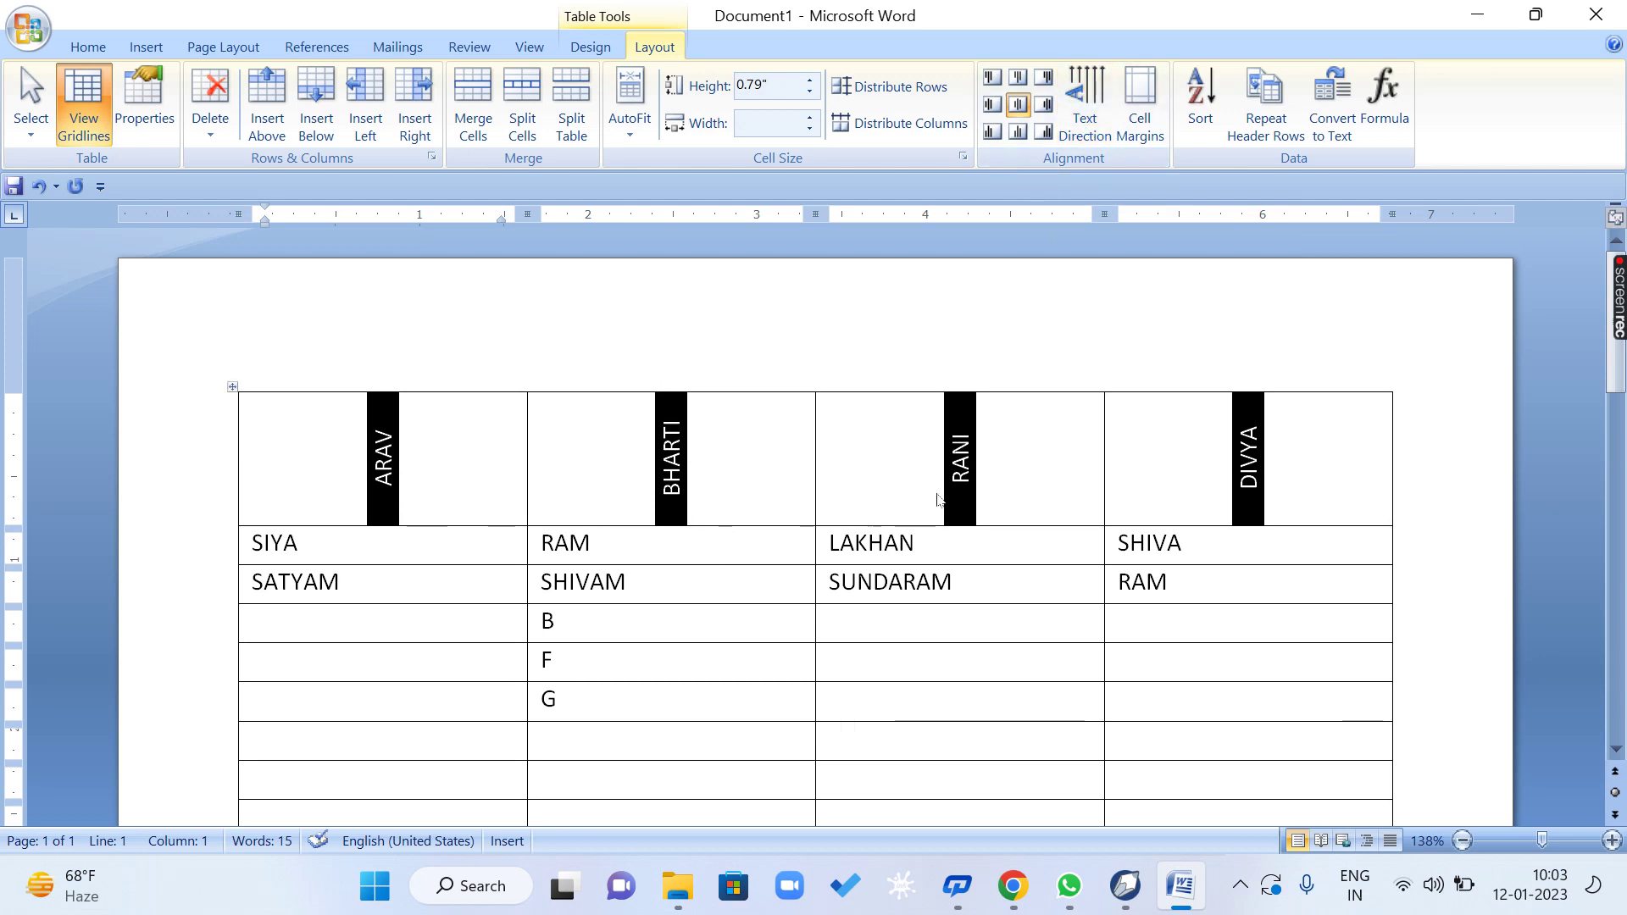
click(1086, 119)
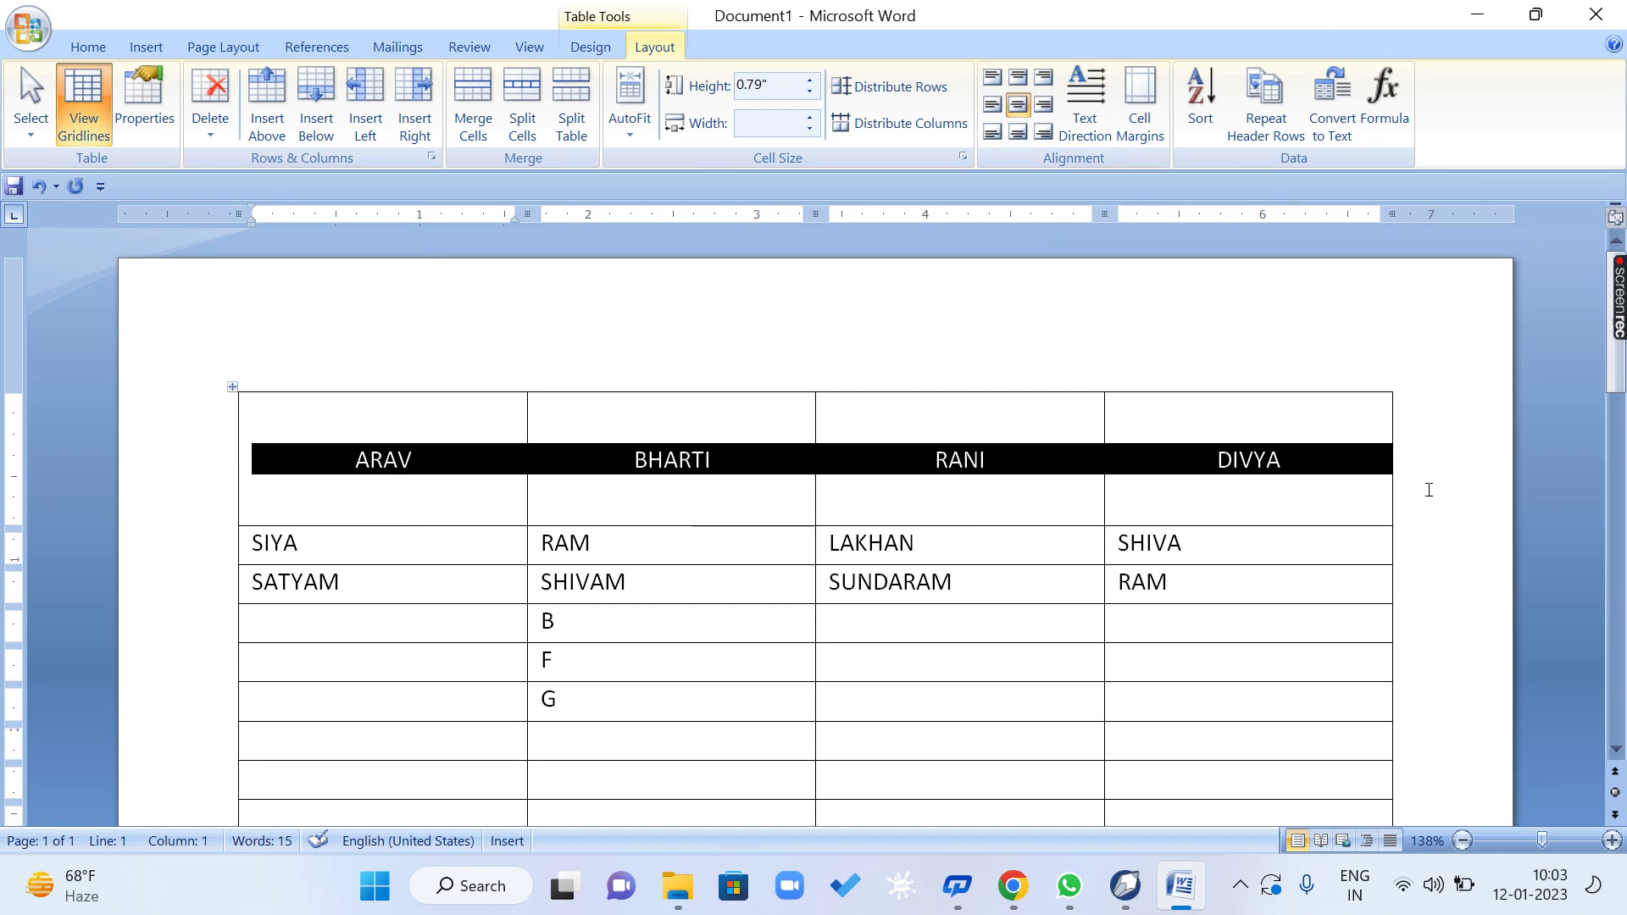
Run the first row's text through the full text direction cycle twice, ending horizontal, and deselect the row.
click(1091, 110)
click(1090, 109)
click(1090, 109)
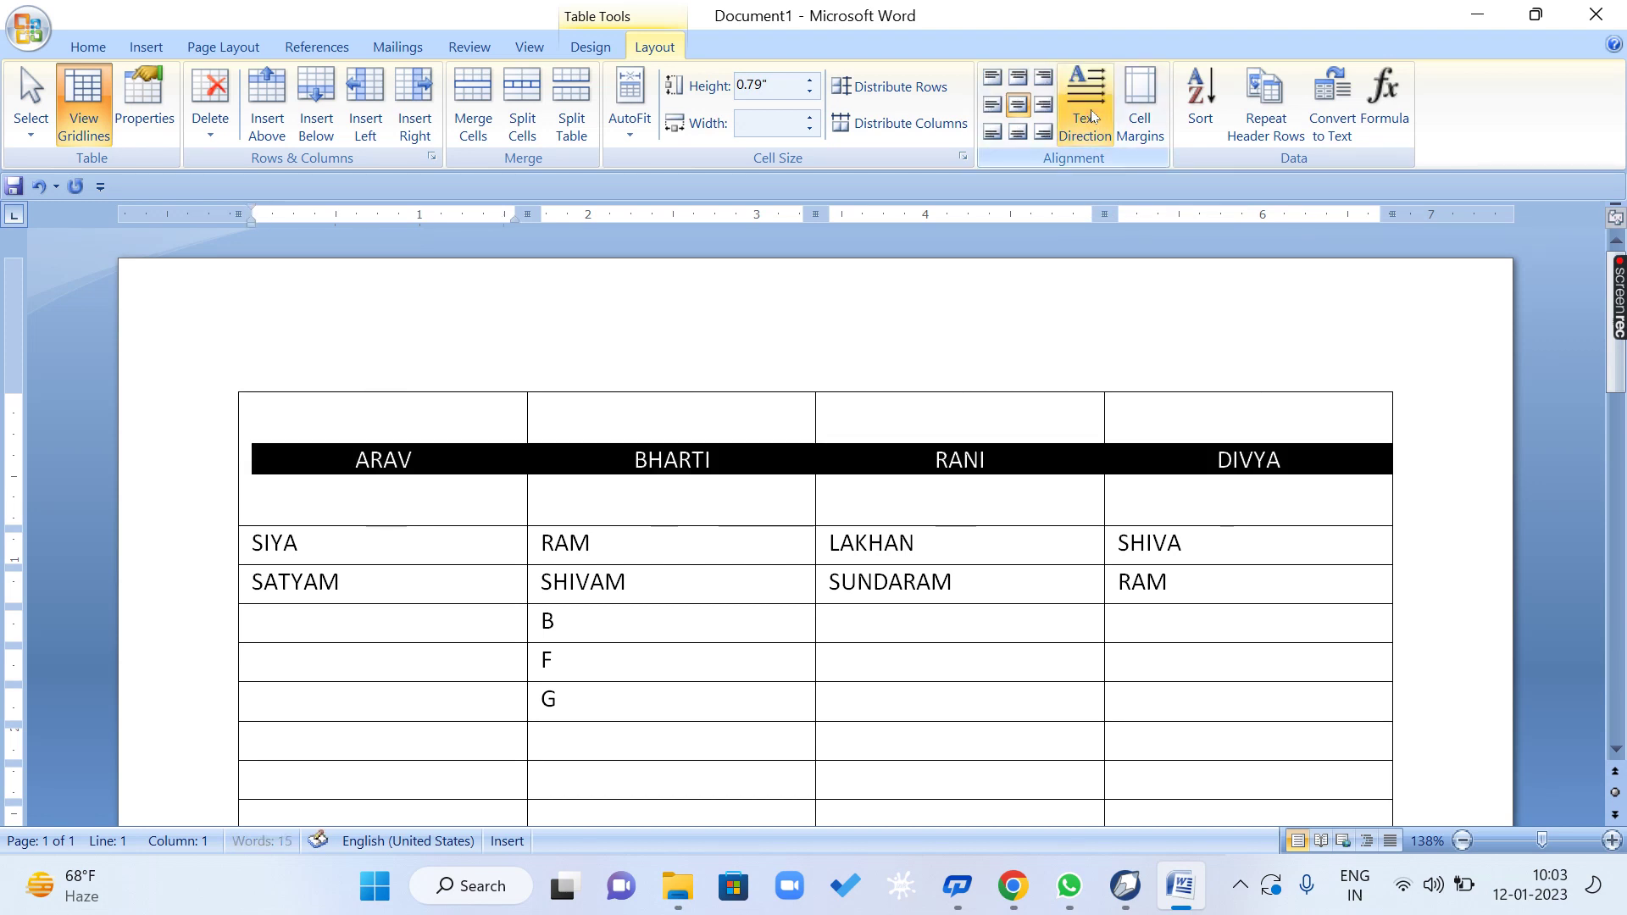
click(1090, 109)
click(1091, 109)
click(1091, 109)
click(1037, 540)
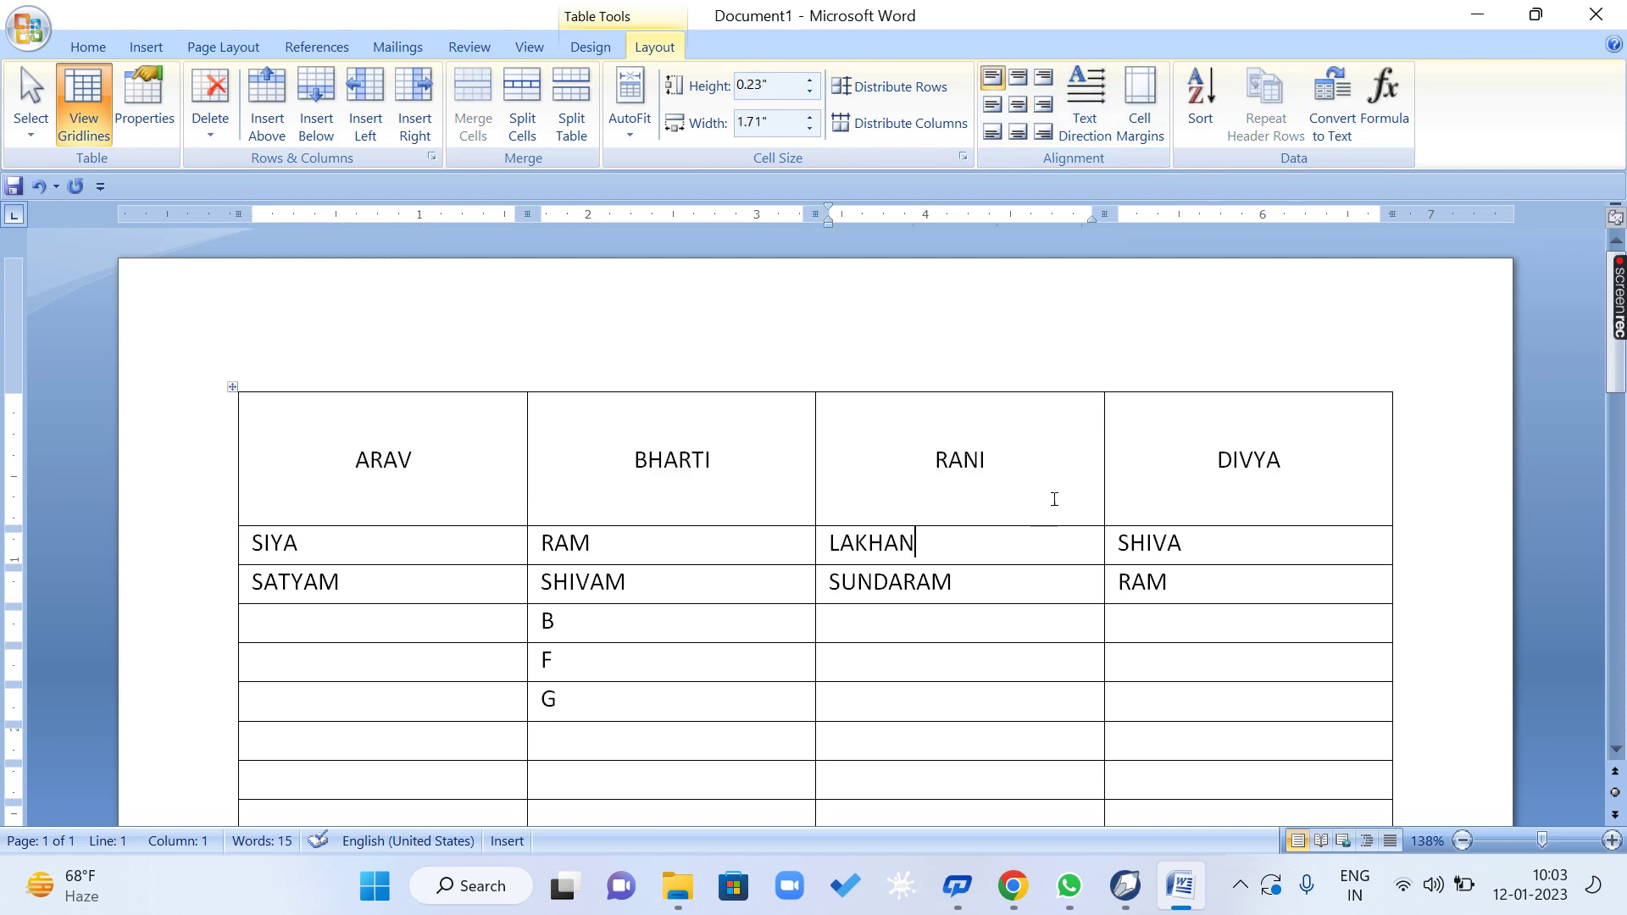
Set the table's default left cell margin to 0".
click(1161, 125)
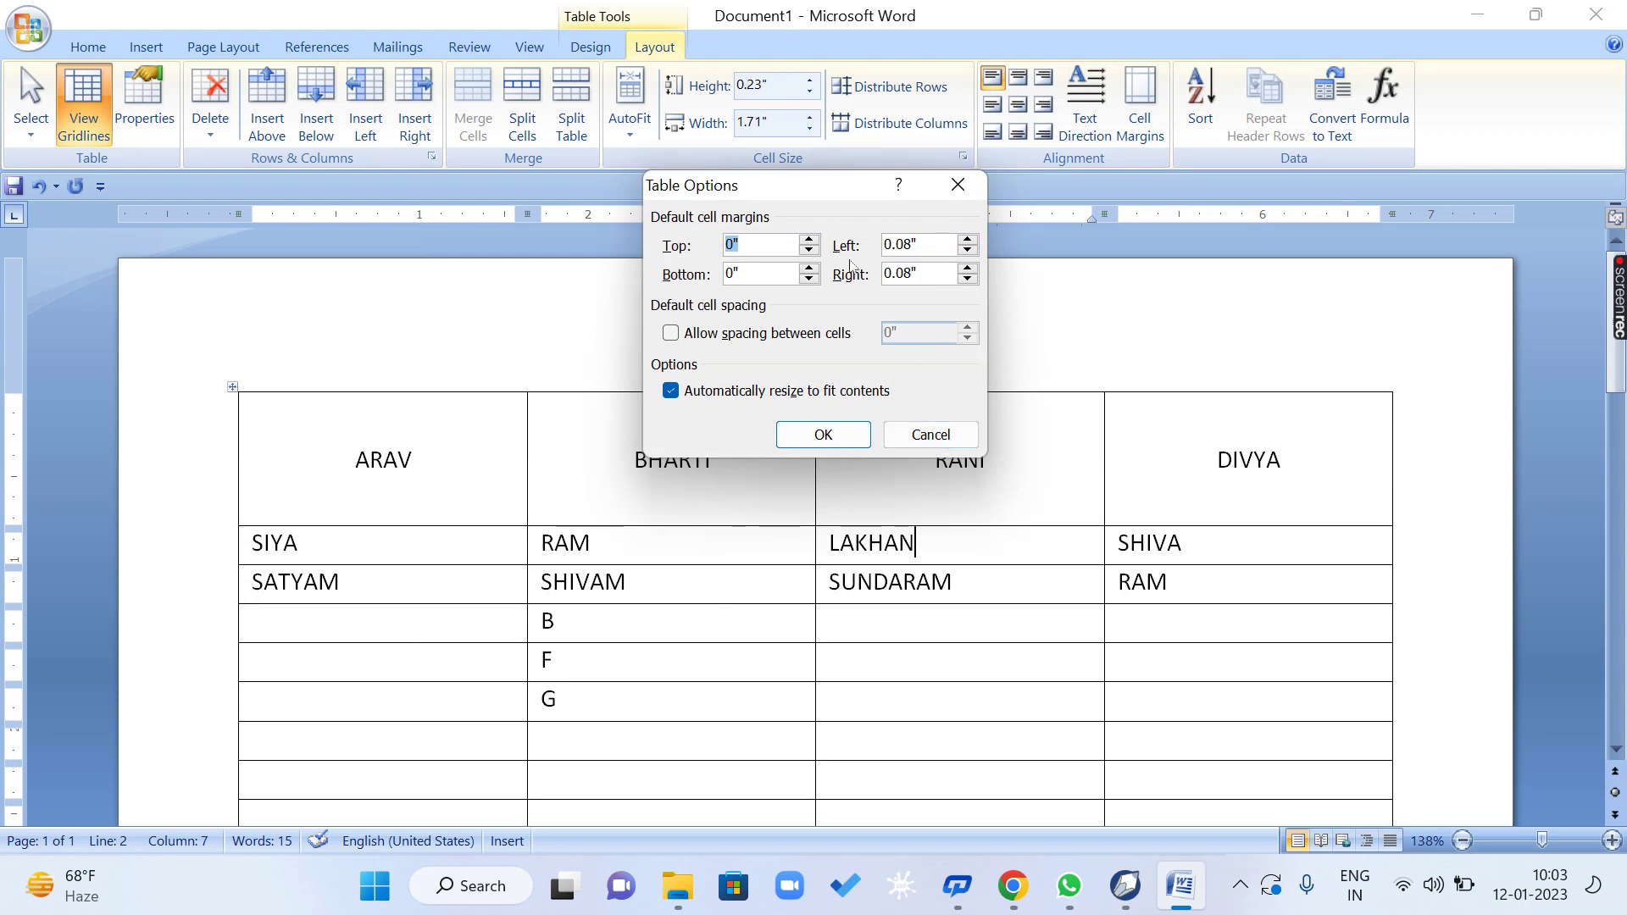
click(968, 251)
click(967, 250)
click(968, 251)
click(967, 252)
click(783, 435)
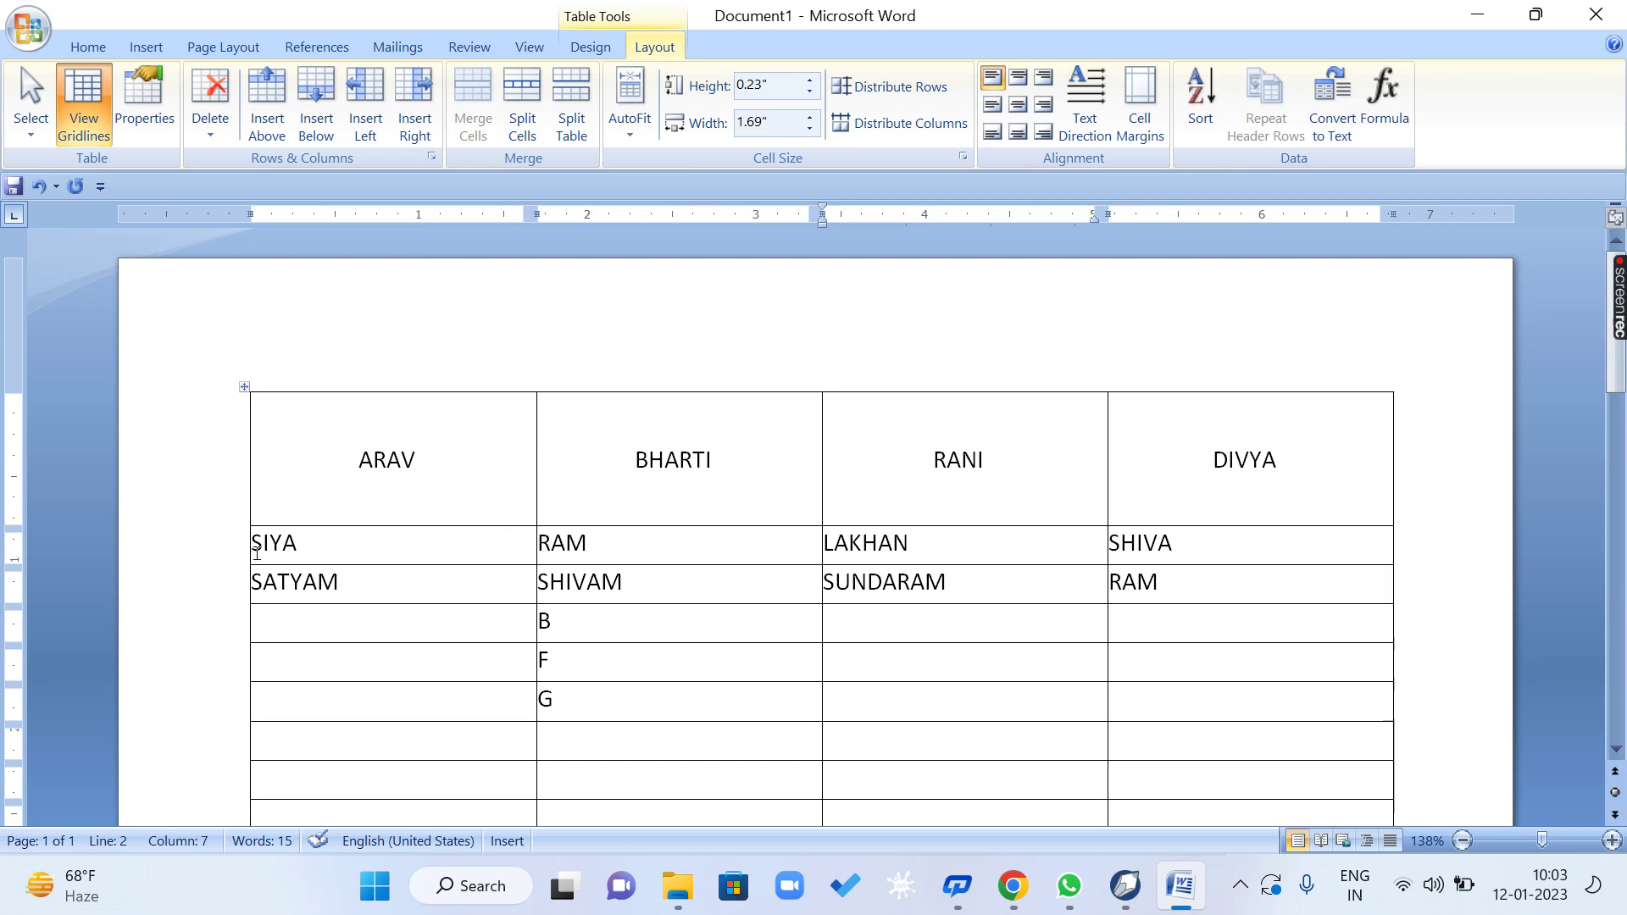
Set the table's default left cell margin back to 0.08".
click(338, 553)
click(869, 543)
click(1141, 110)
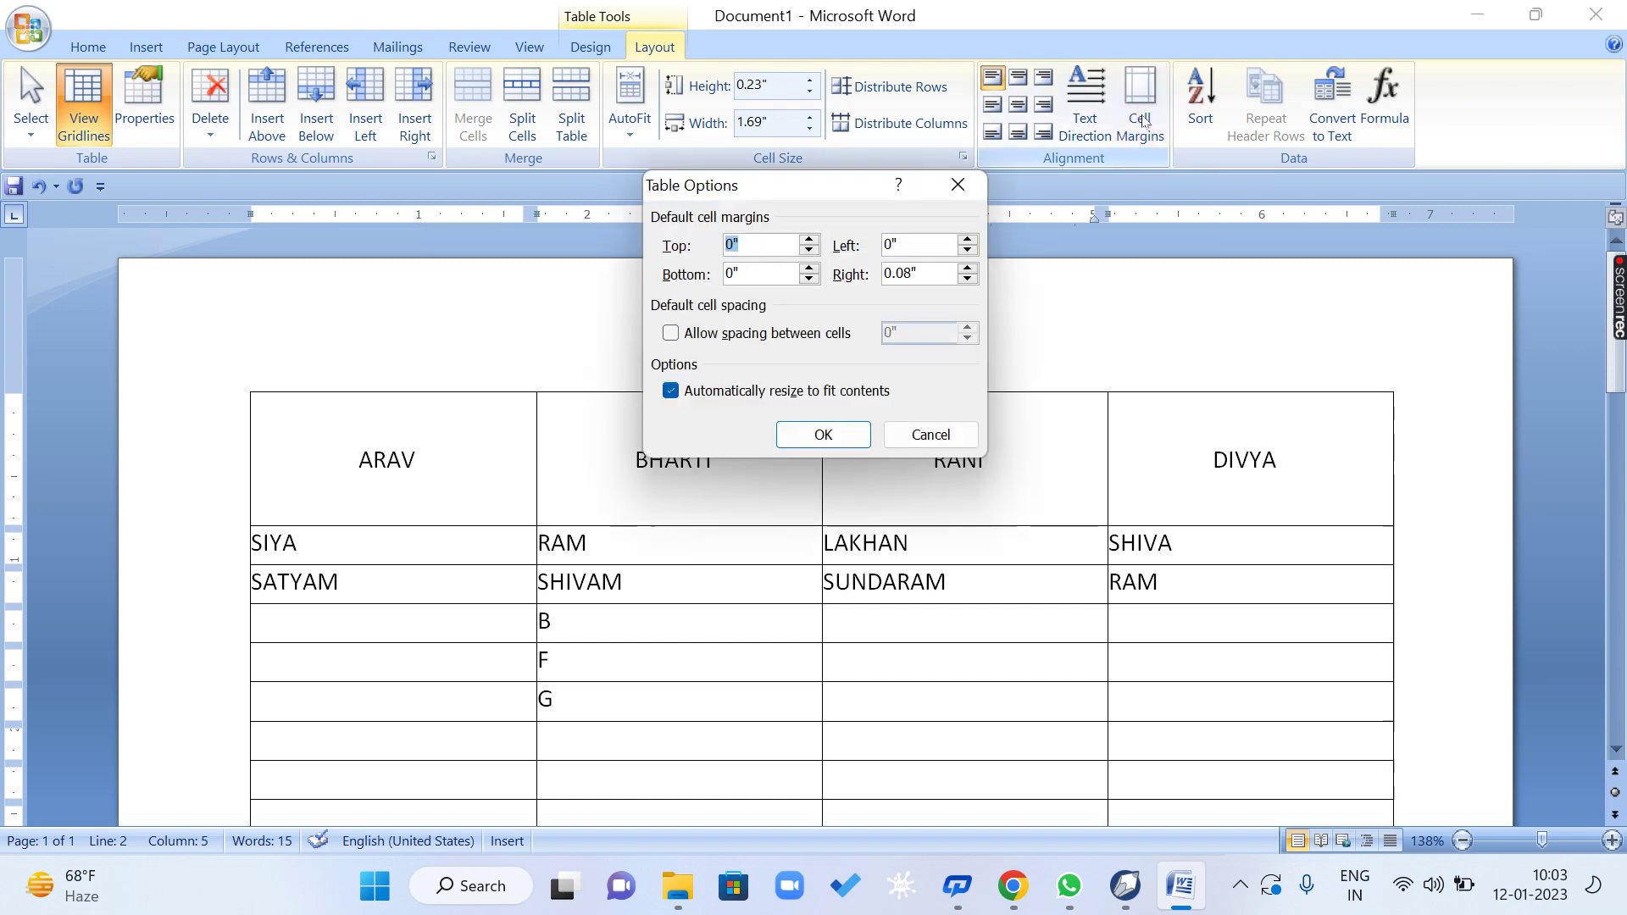
click(968, 241)
click(968, 241)
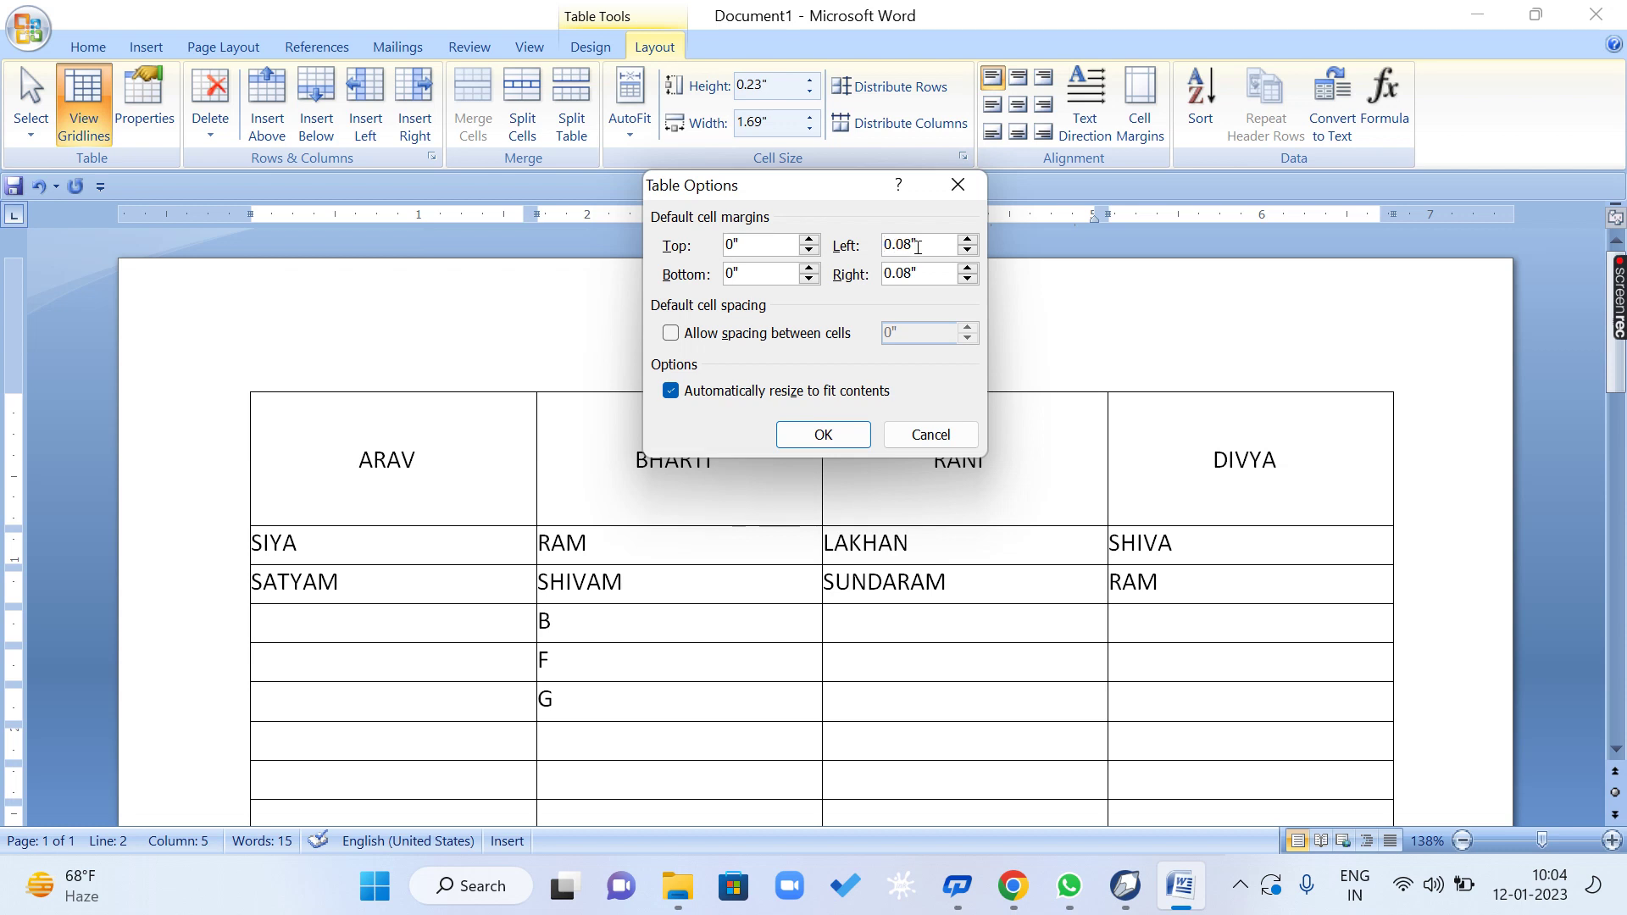
click(823, 434)
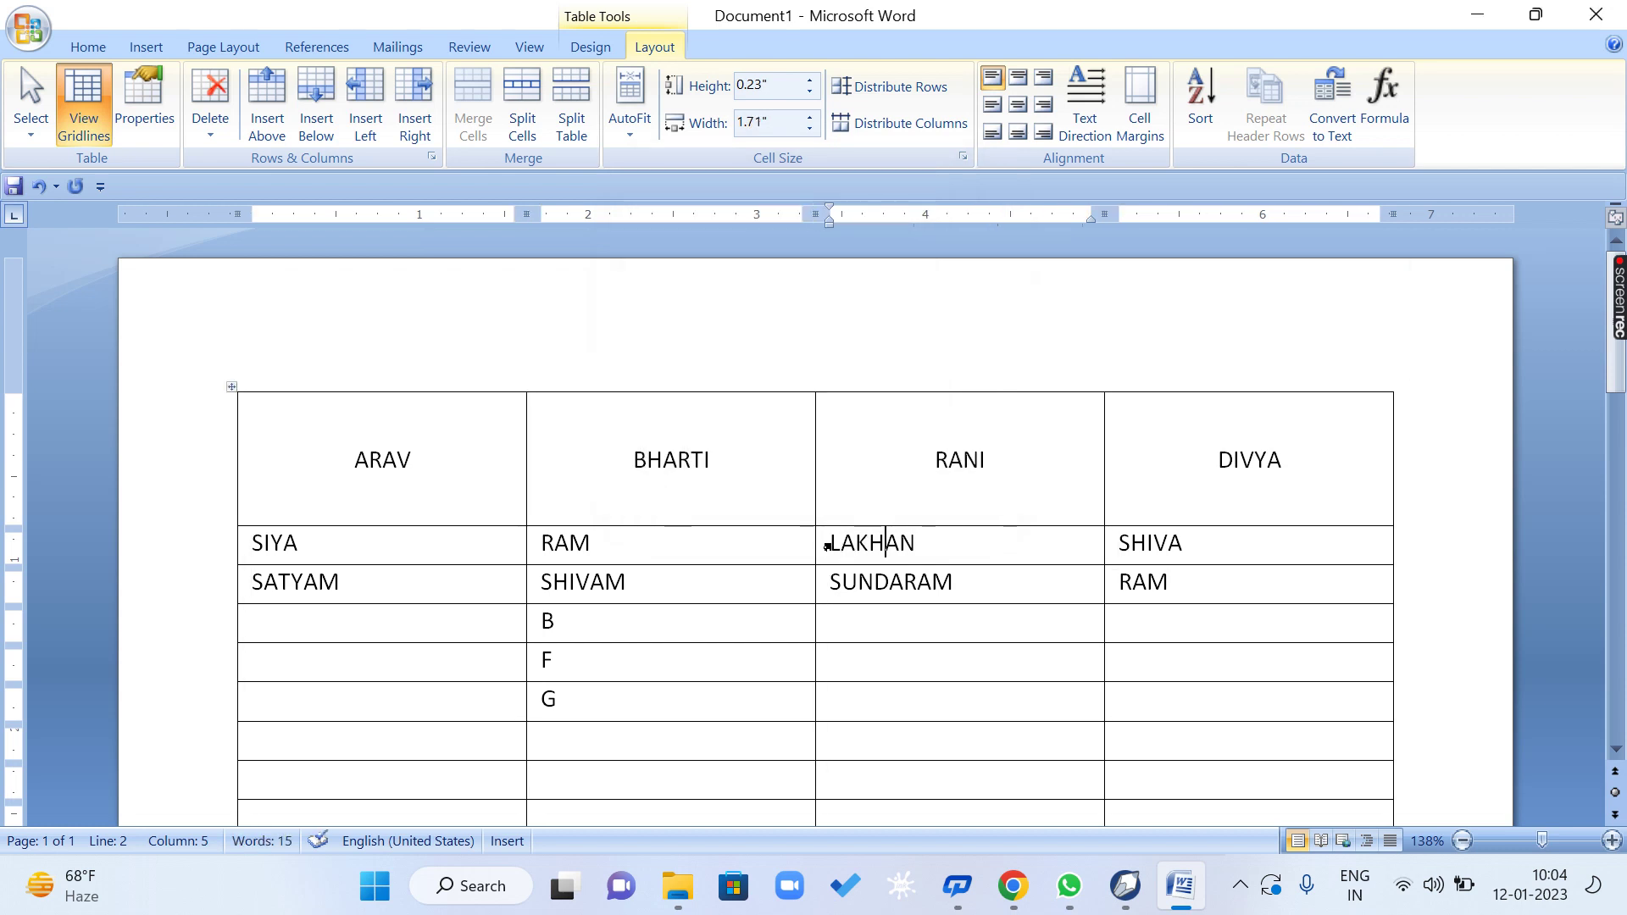
Align the text in the second and third rows to the top right of their cells.
drag(886, 543, 274, 546)
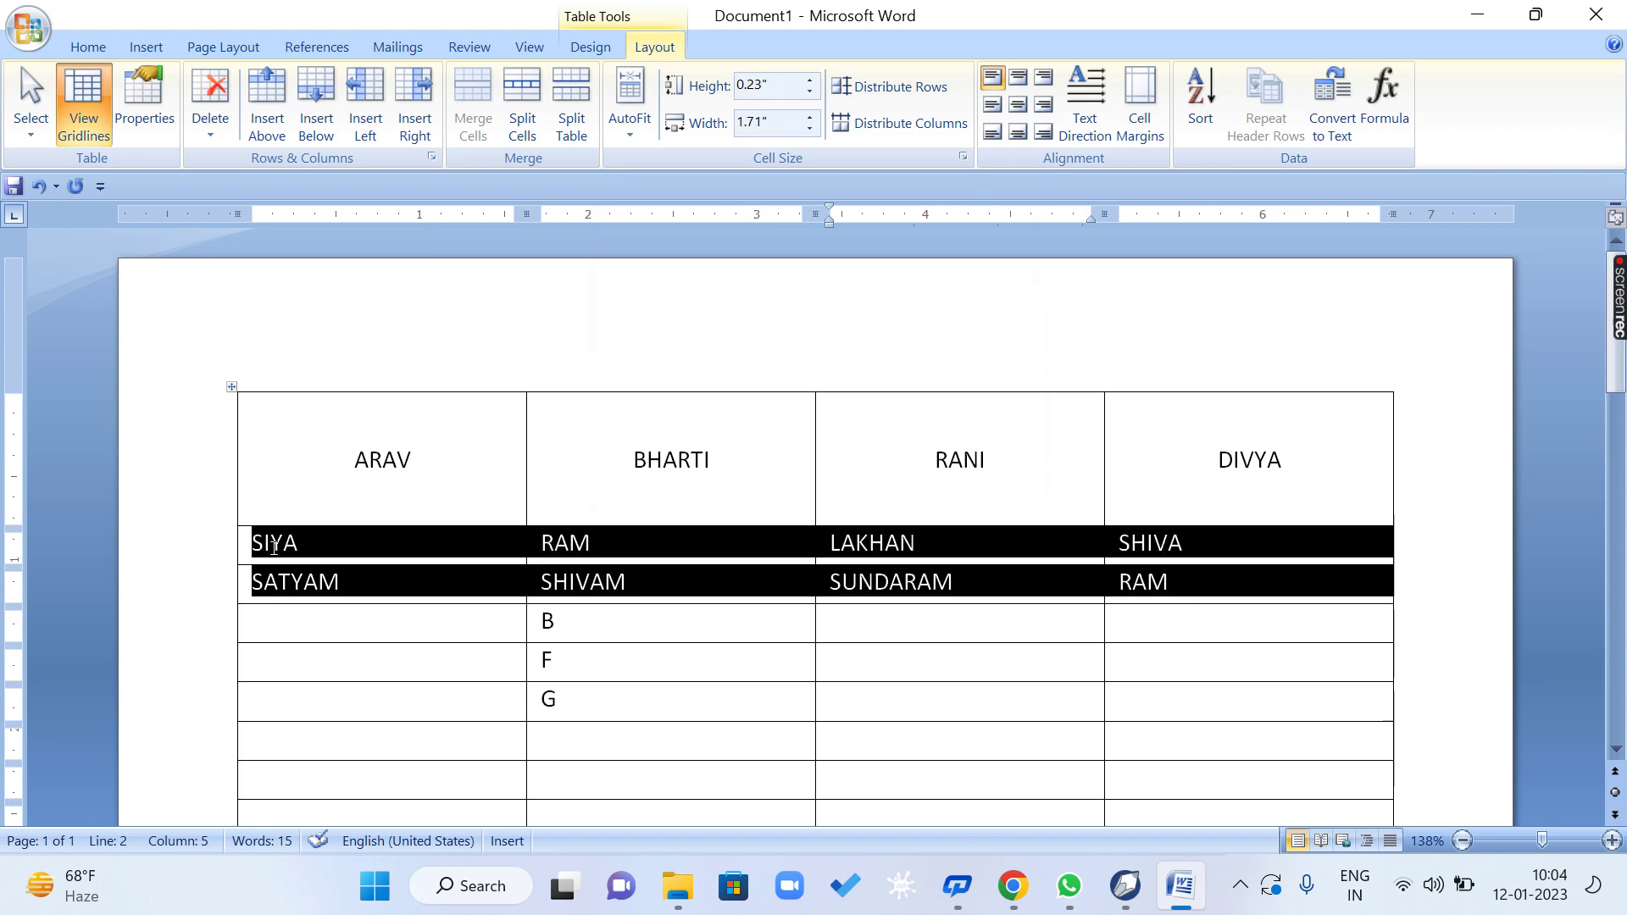
click(1044, 79)
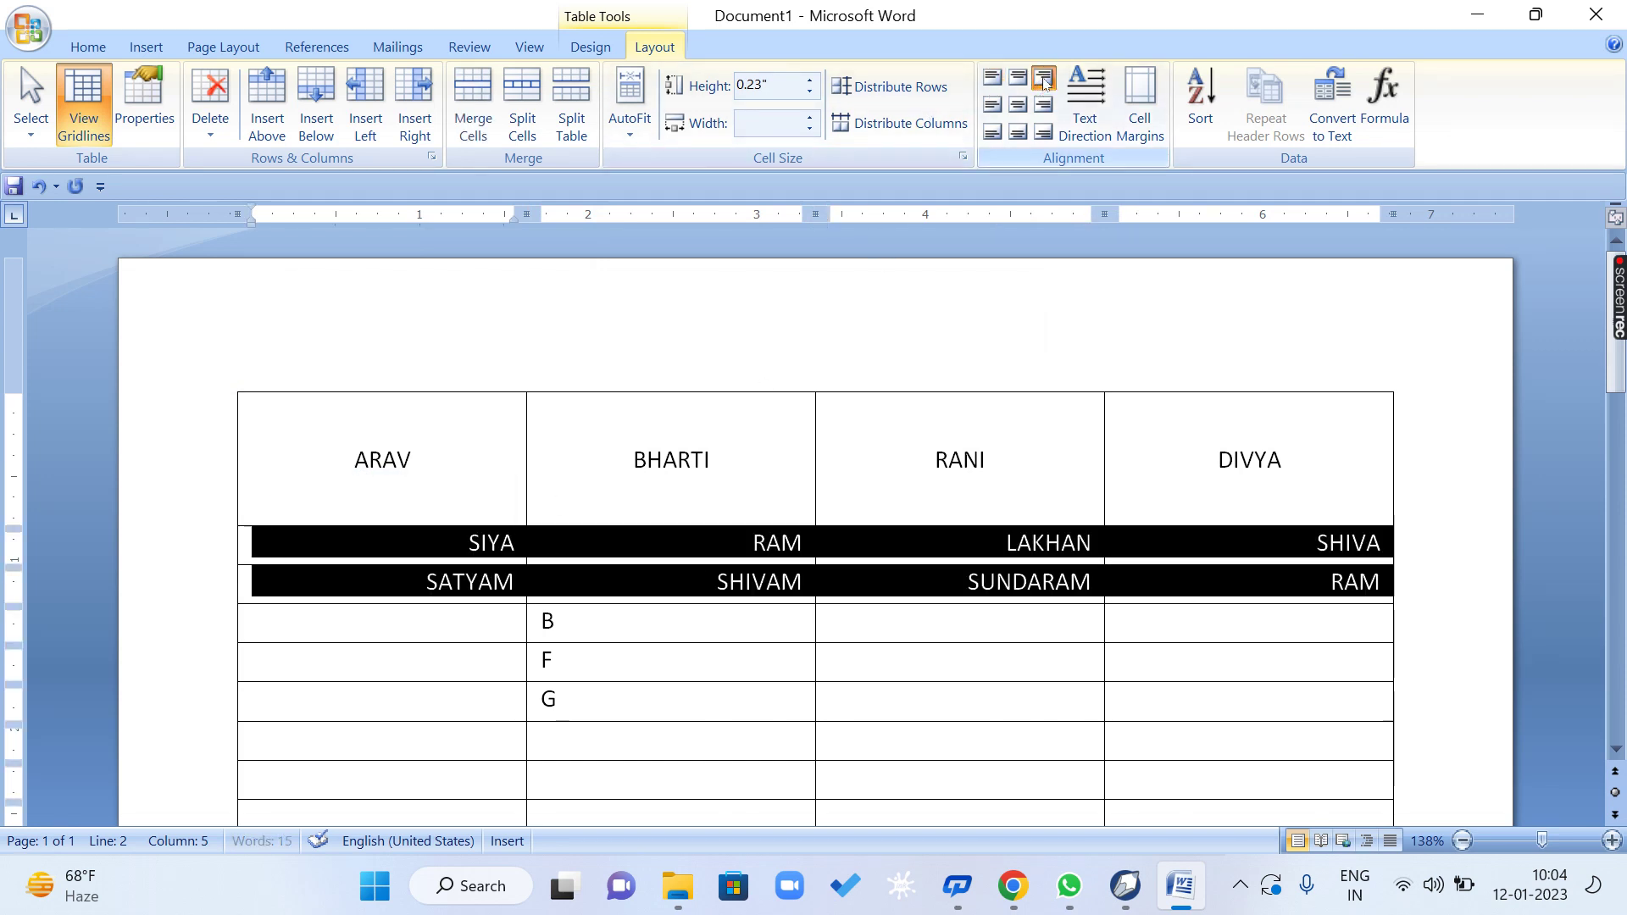
click(1133, 577)
click(1096, 540)
click(1097, 582)
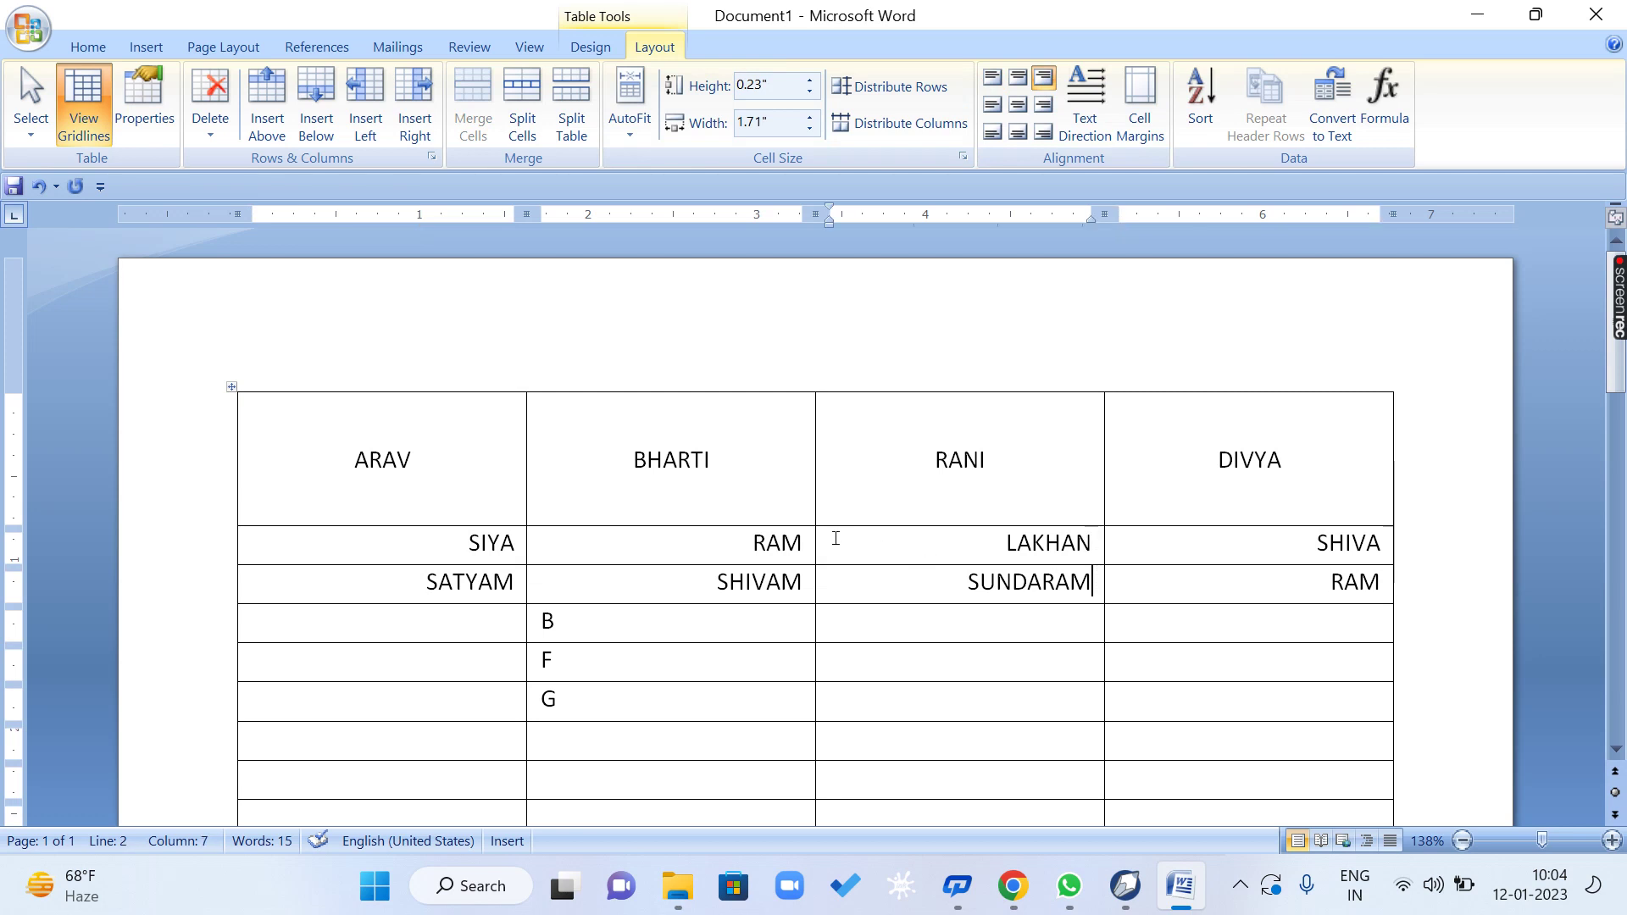
click(806, 544)
click(809, 584)
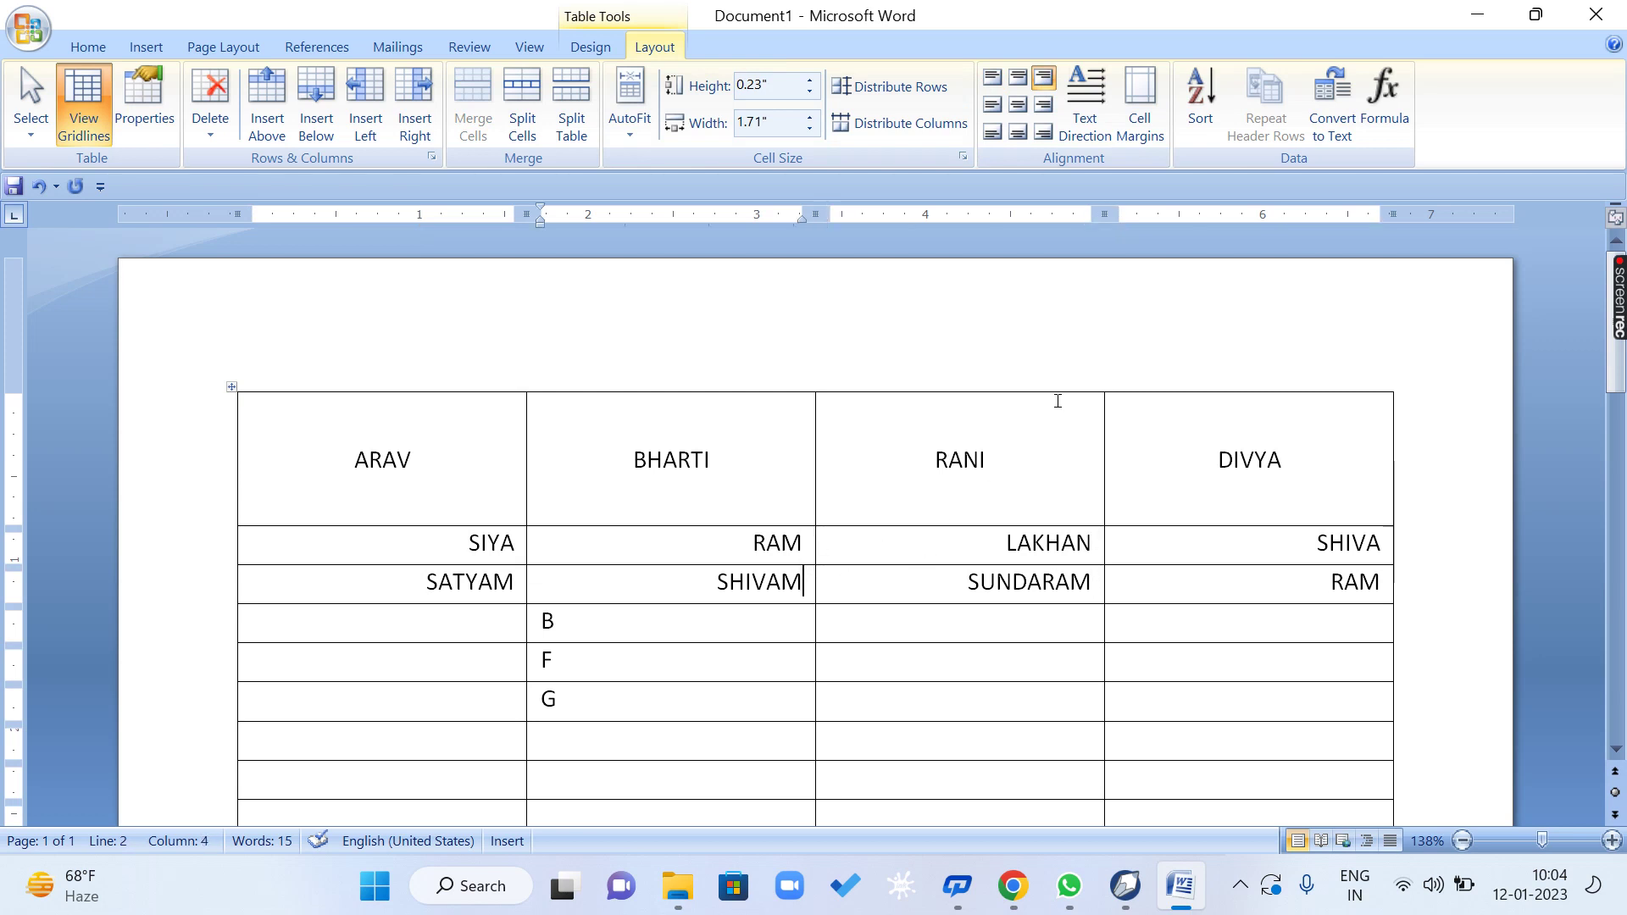
Set the table's default right cell margin to 0".
click(1146, 136)
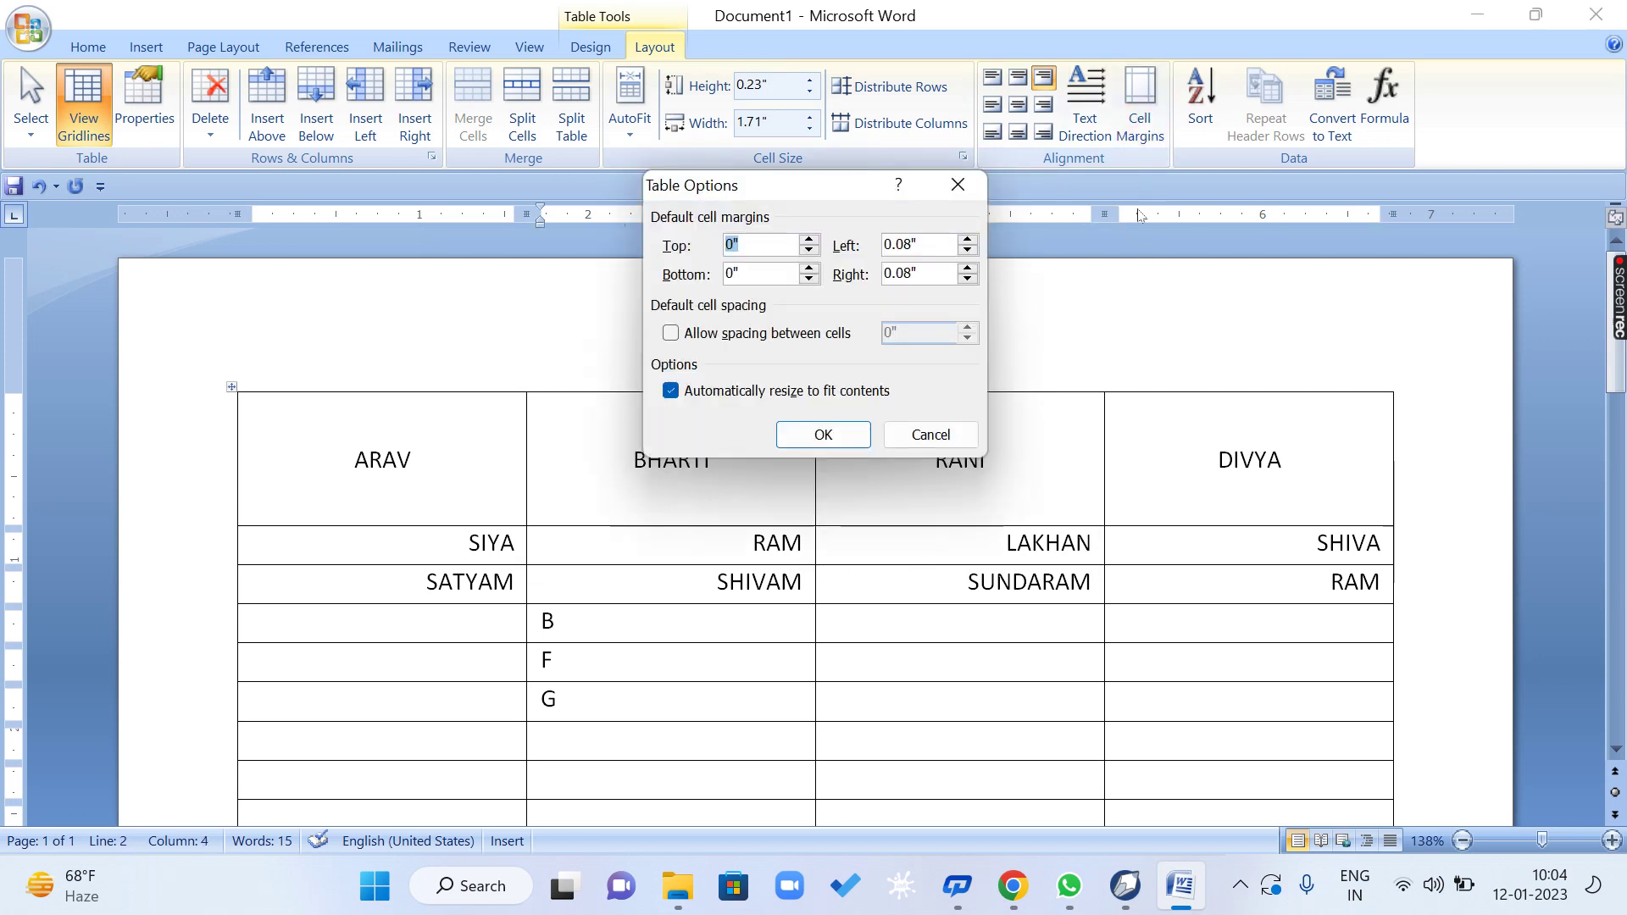
click(967, 280)
click(967, 280)
click(967, 280)
click(967, 280)
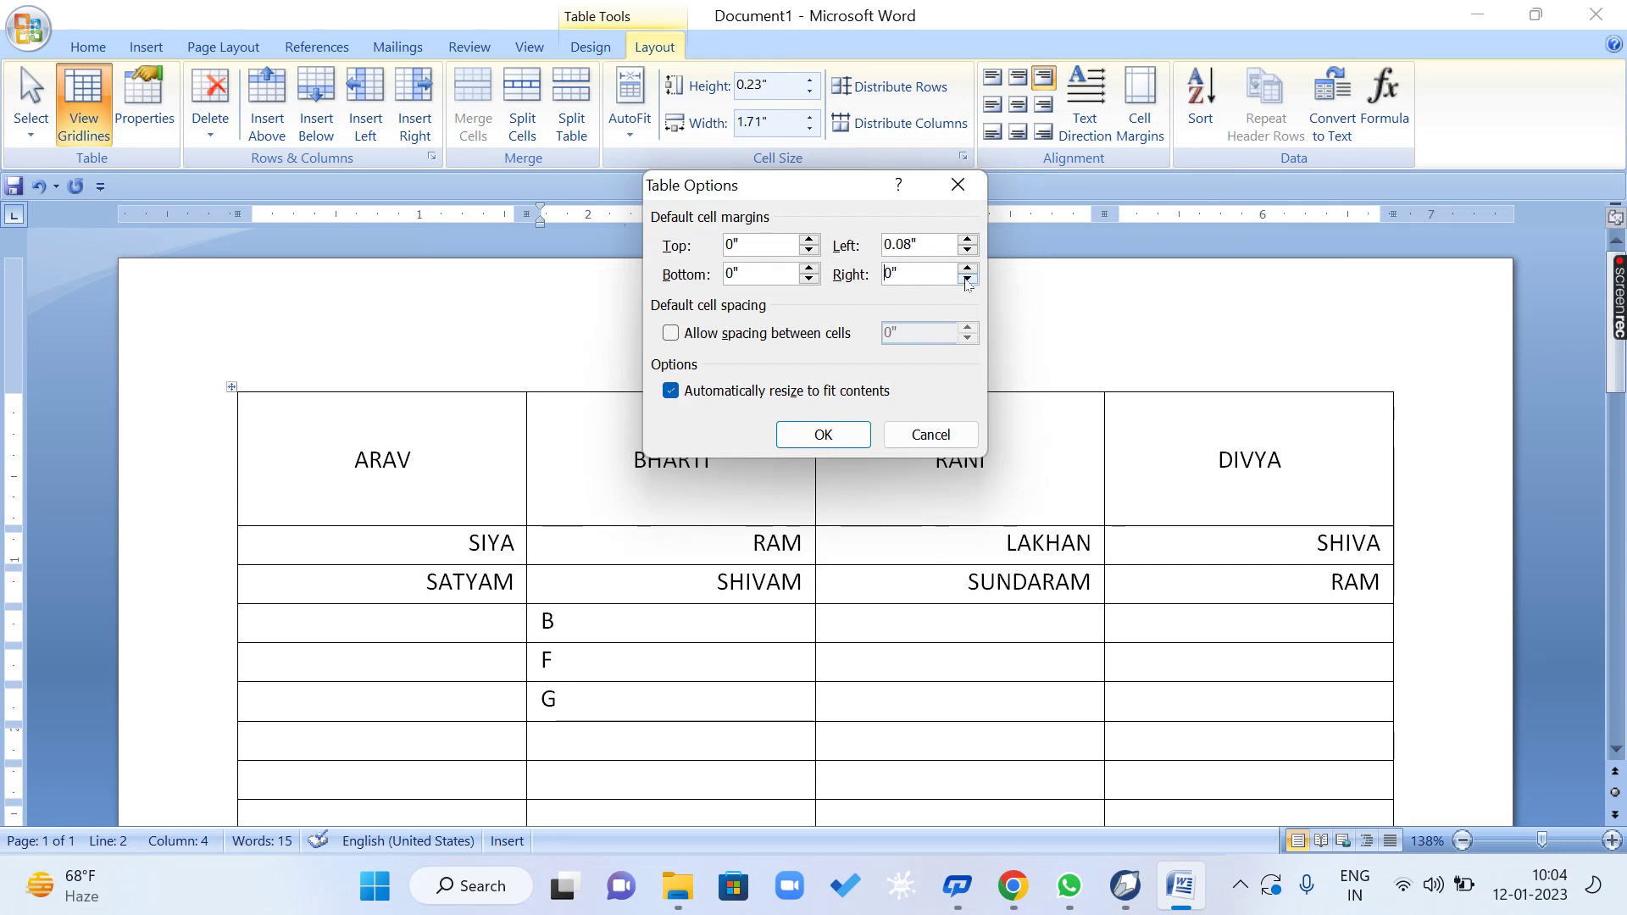
click(821, 434)
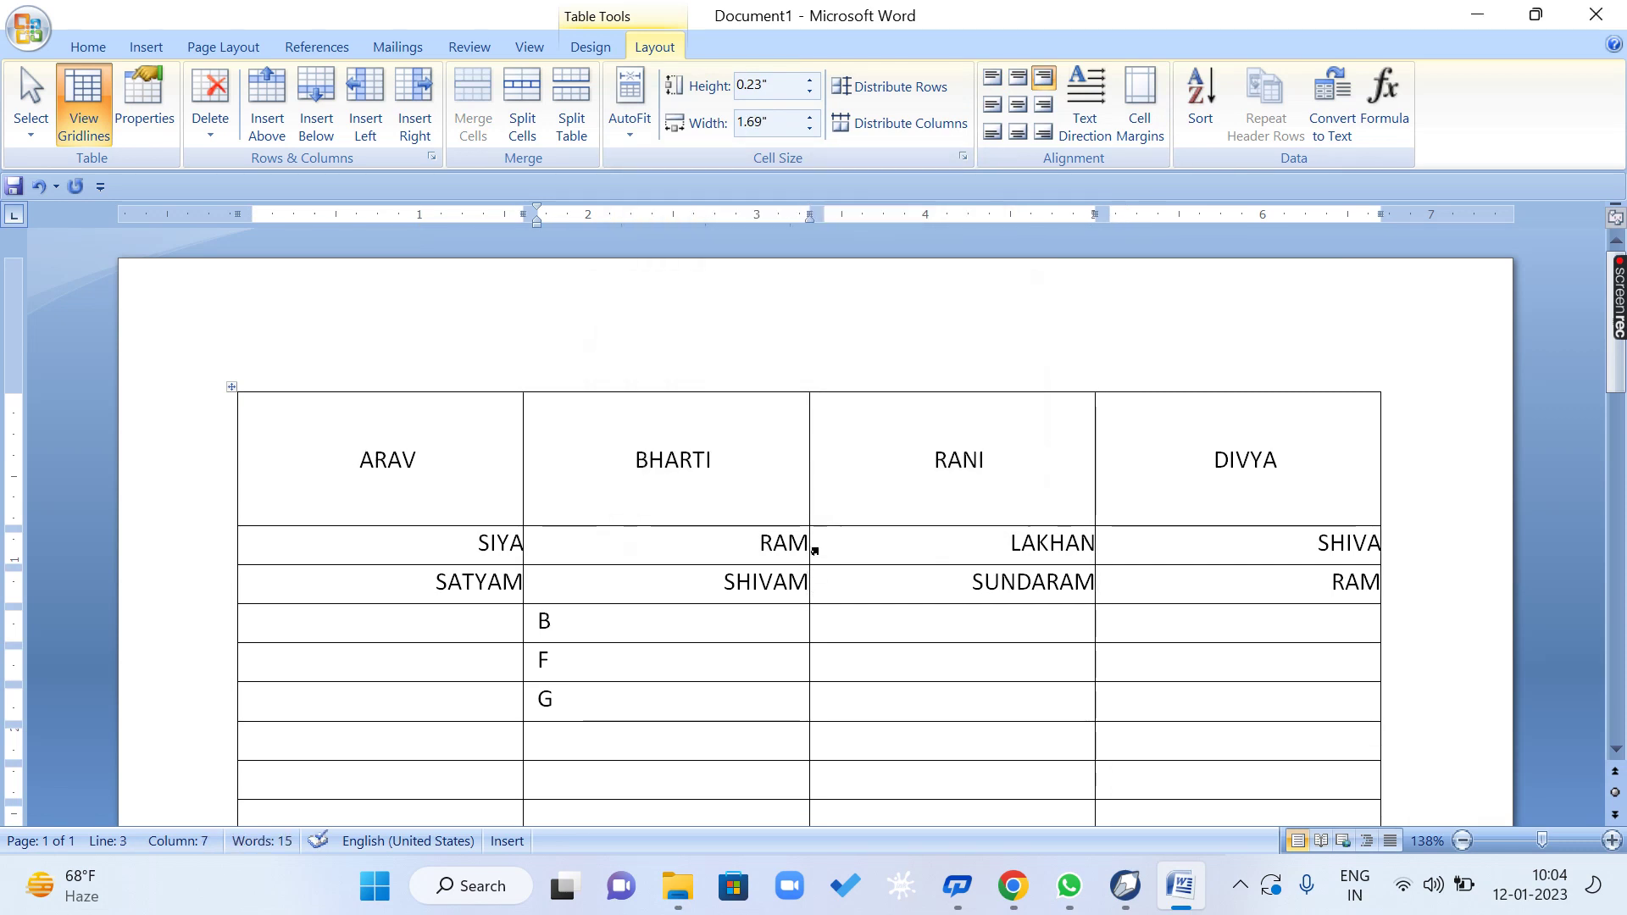
Select the second and third rows and increase the table's default right cell margin to 0.2".
drag(1309, 586, 373, 542)
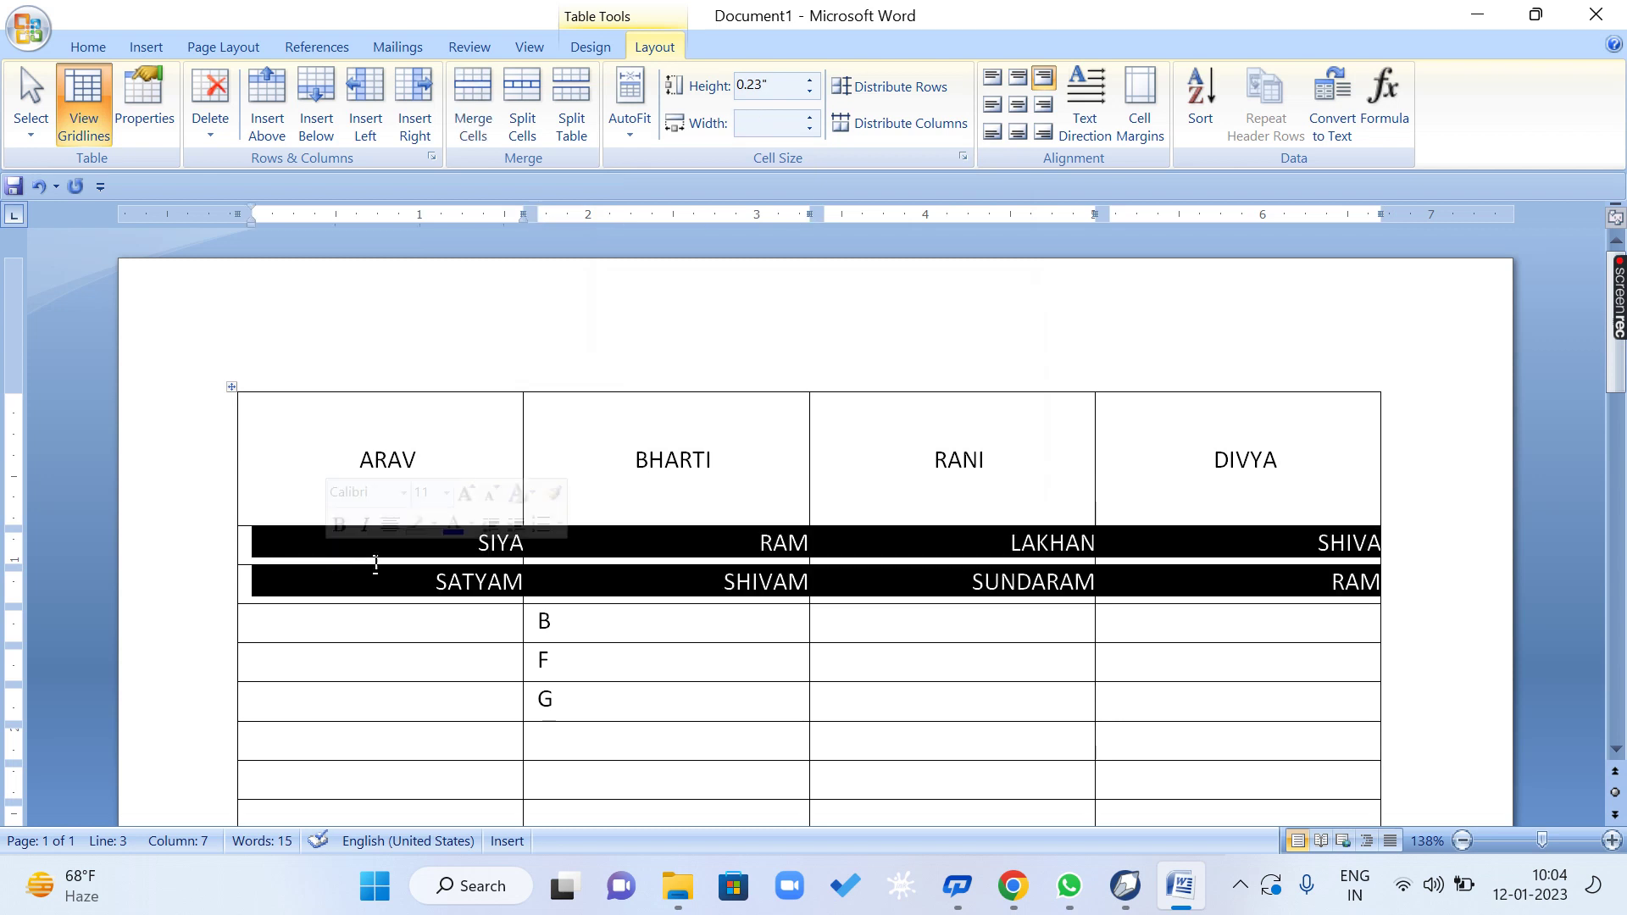
click(1163, 137)
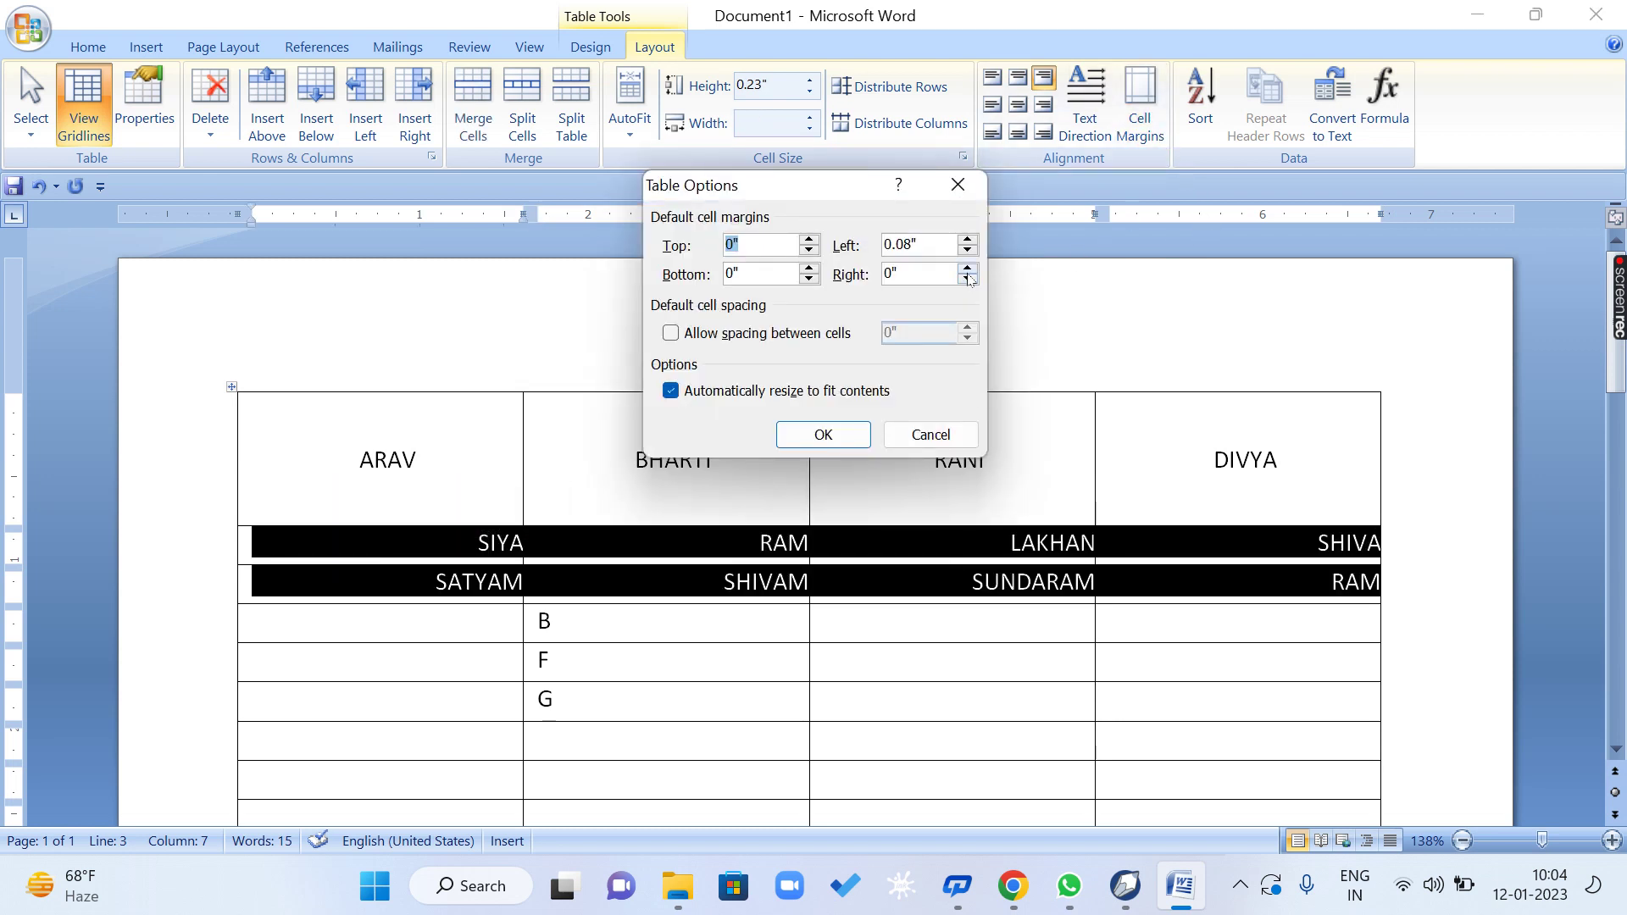
click(968, 267)
click(967, 268)
click(971, 269)
click(971, 269)
click(971, 269)
click(828, 434)
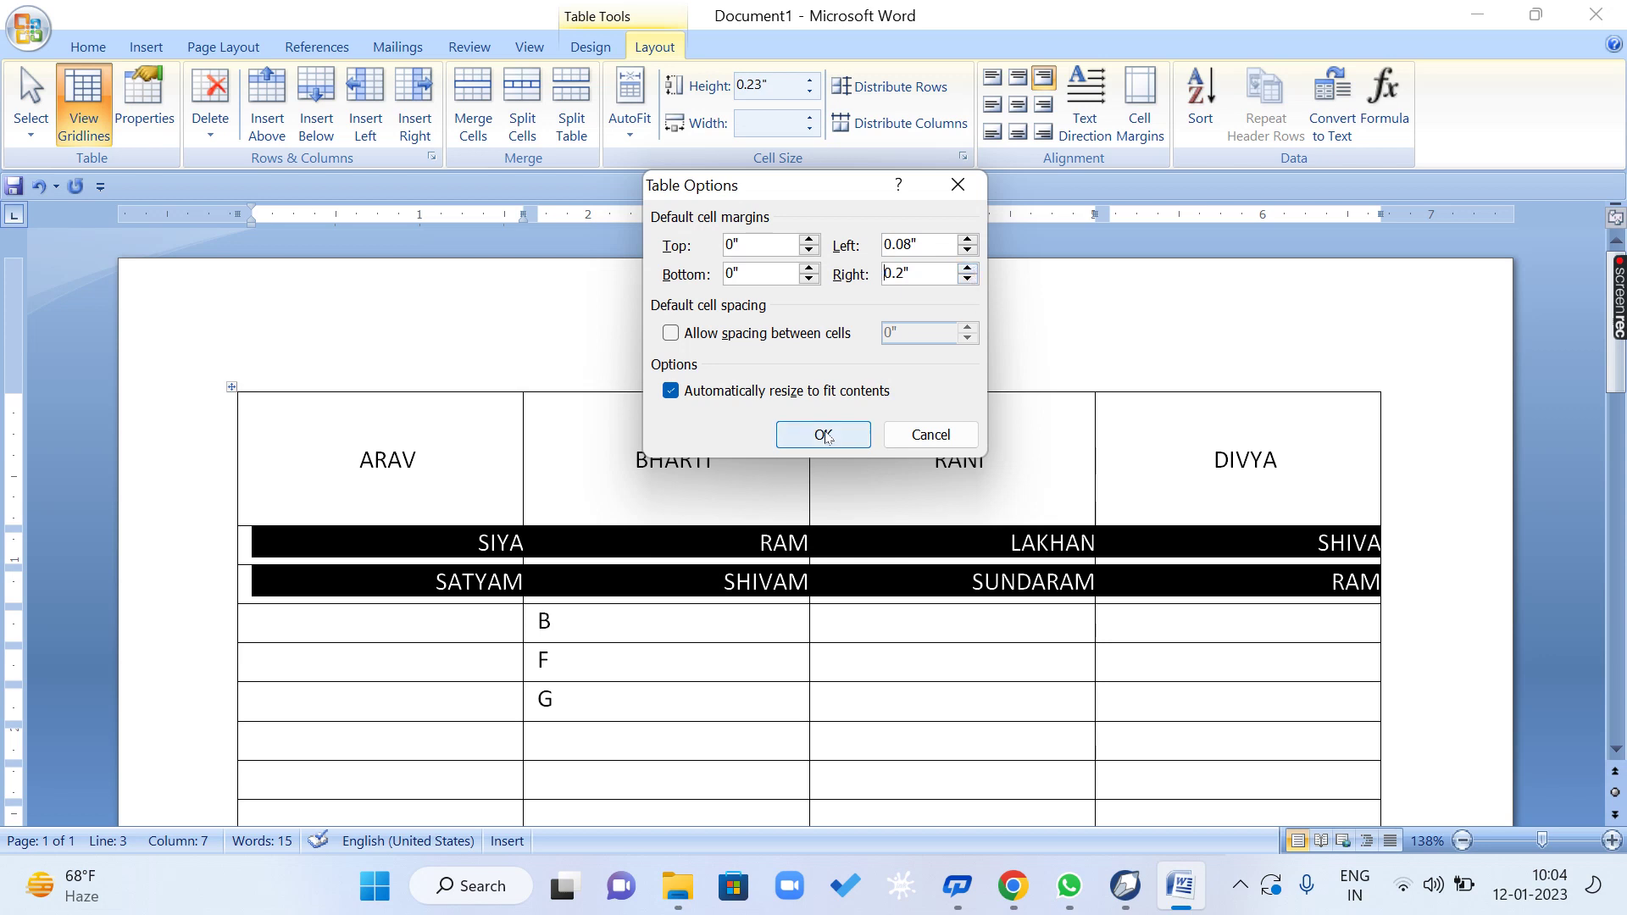
click(1138, 697)
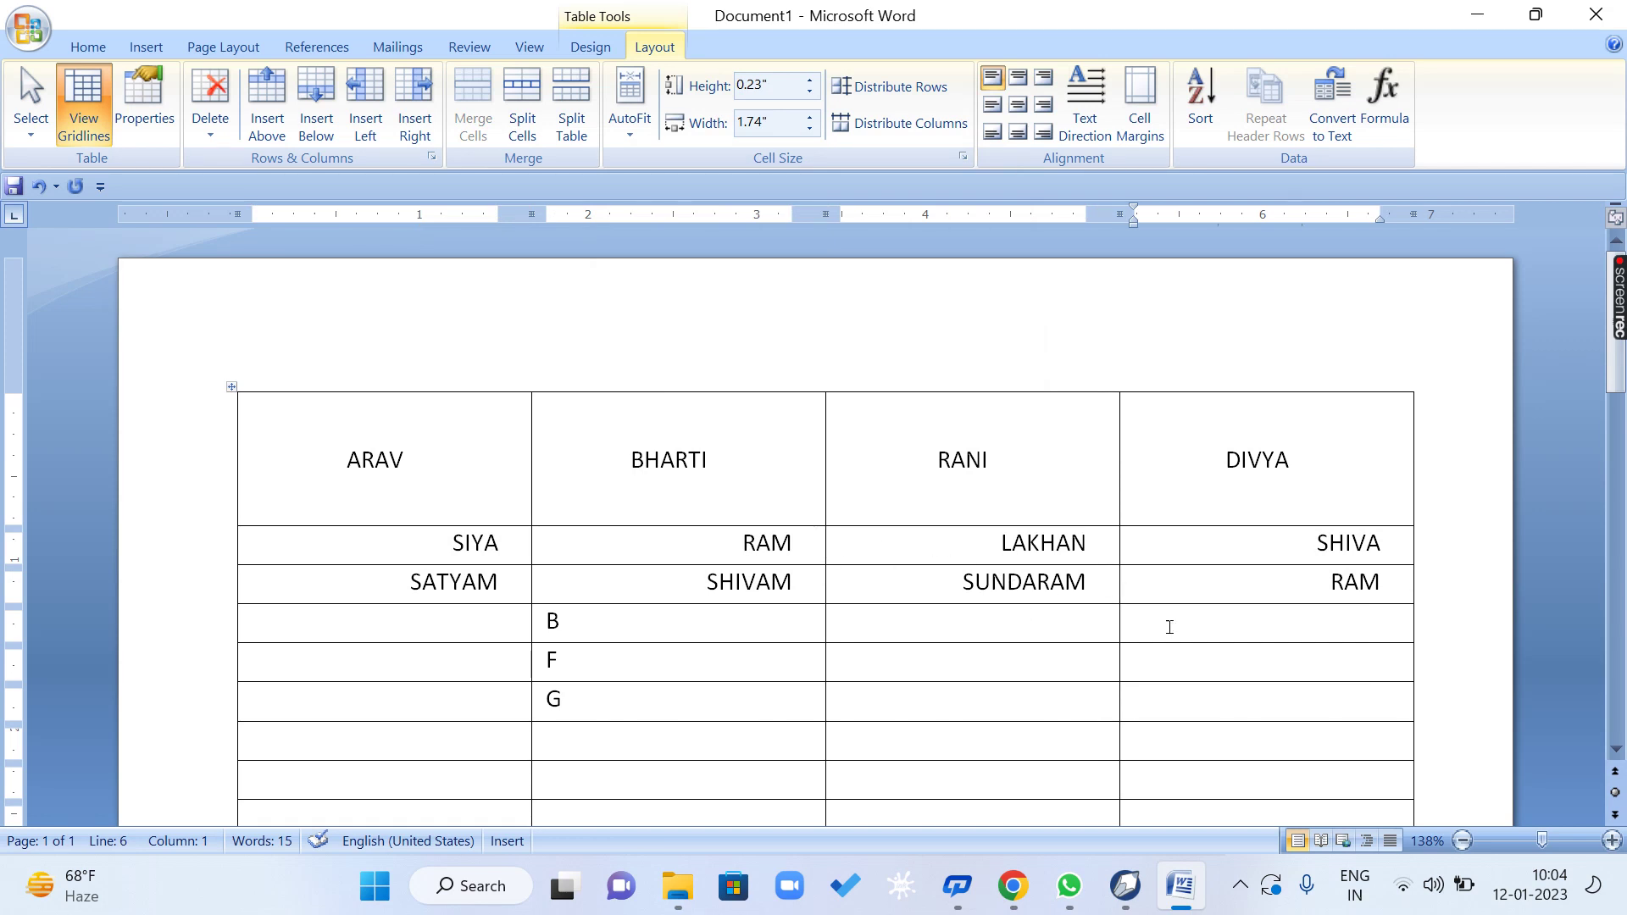
Set the default right cell margin back to 0.08" and align the second and third rows' text to the top left.
drag(1406, 581, 299, 545)
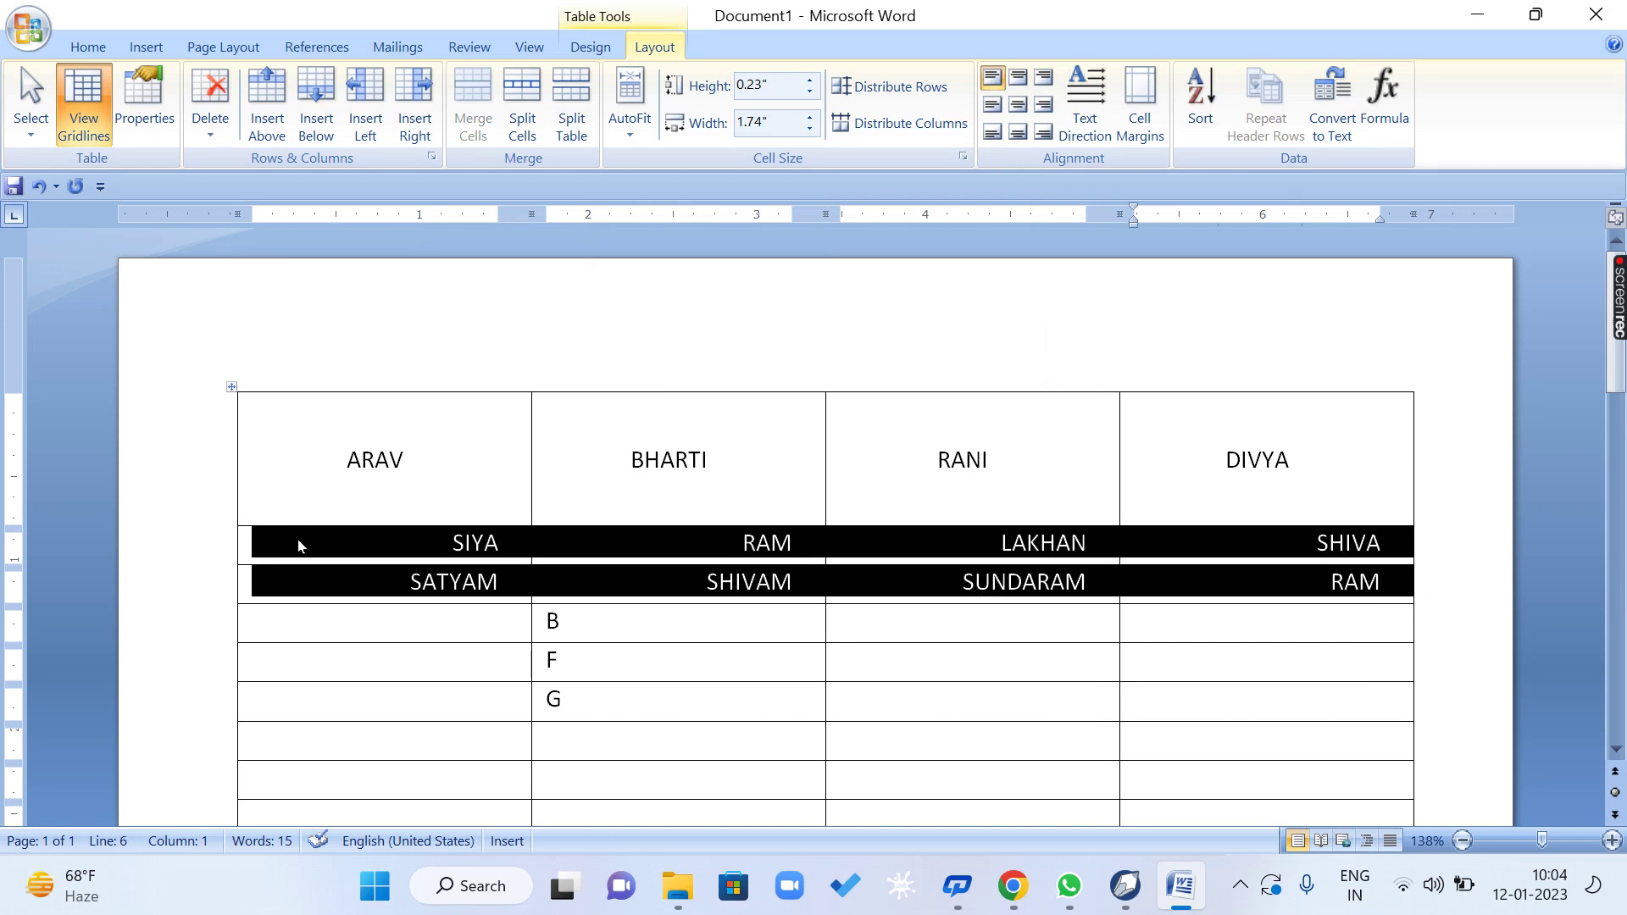
click(1140, 106)
click(967, 278)
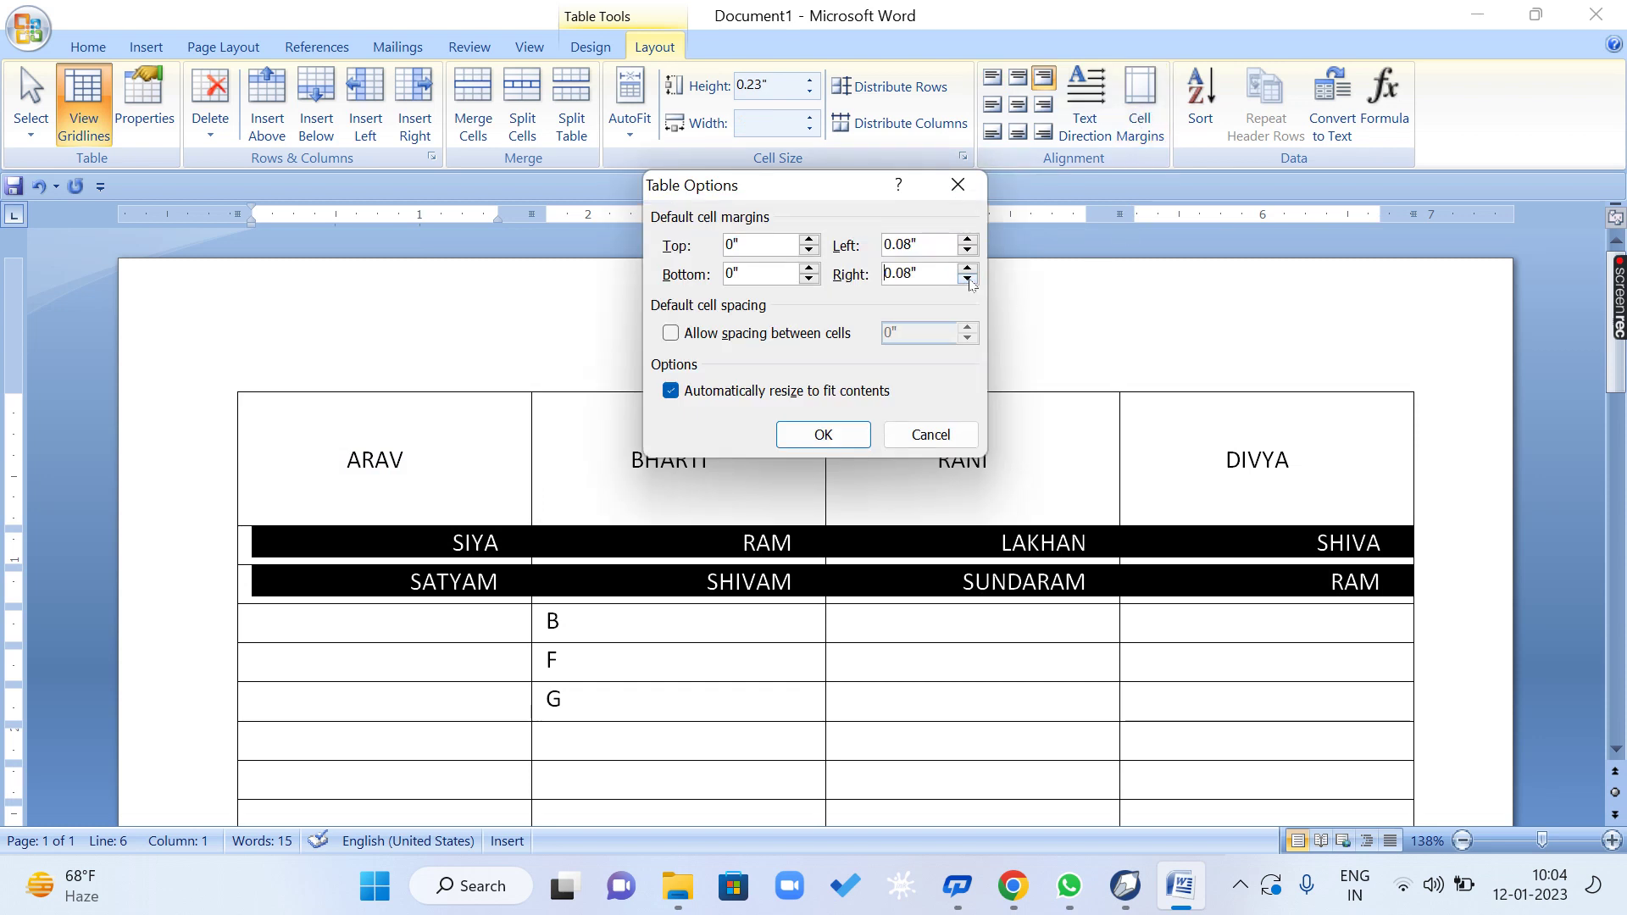
click(825, 444)
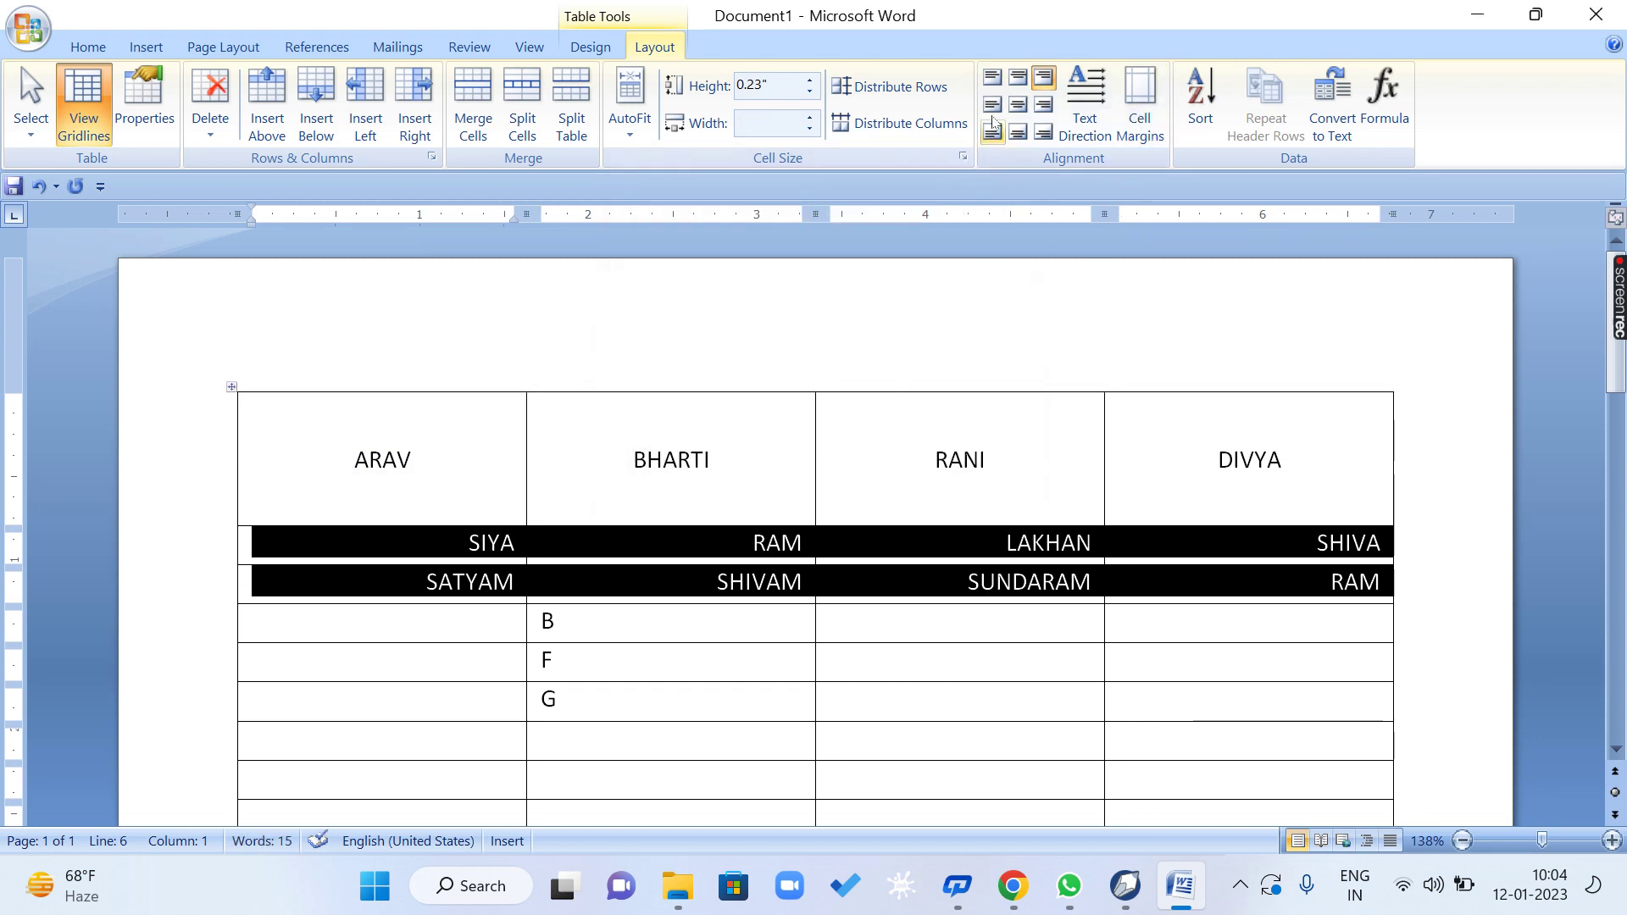
click(993, 79)
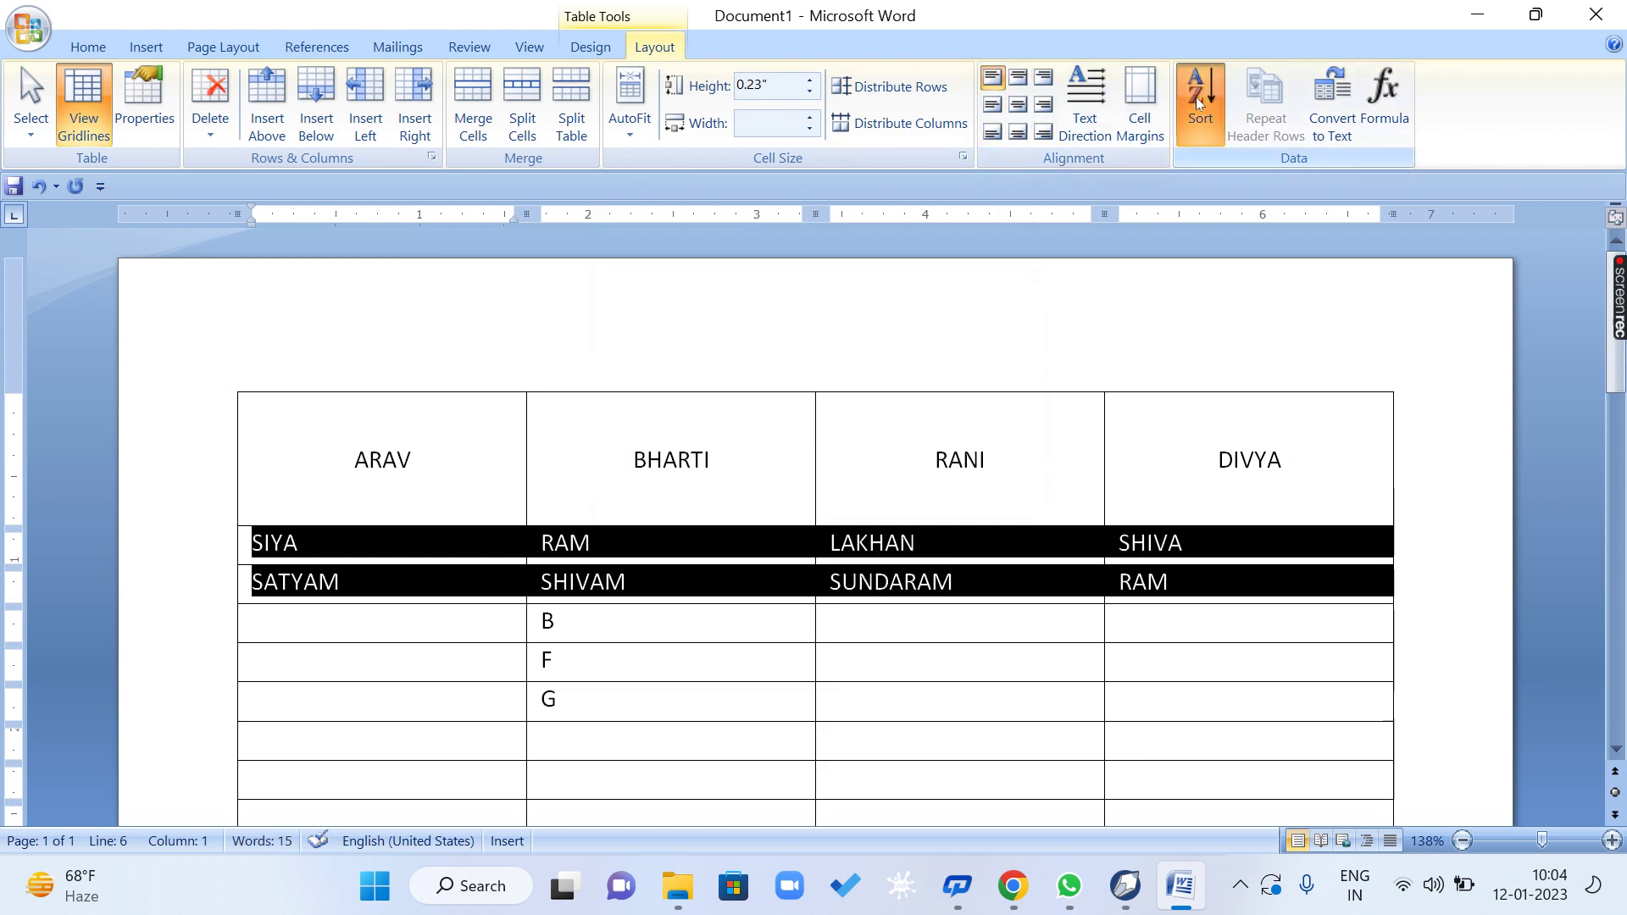
Set the table's default top cell margin to 0.2".
click(1140, 120)
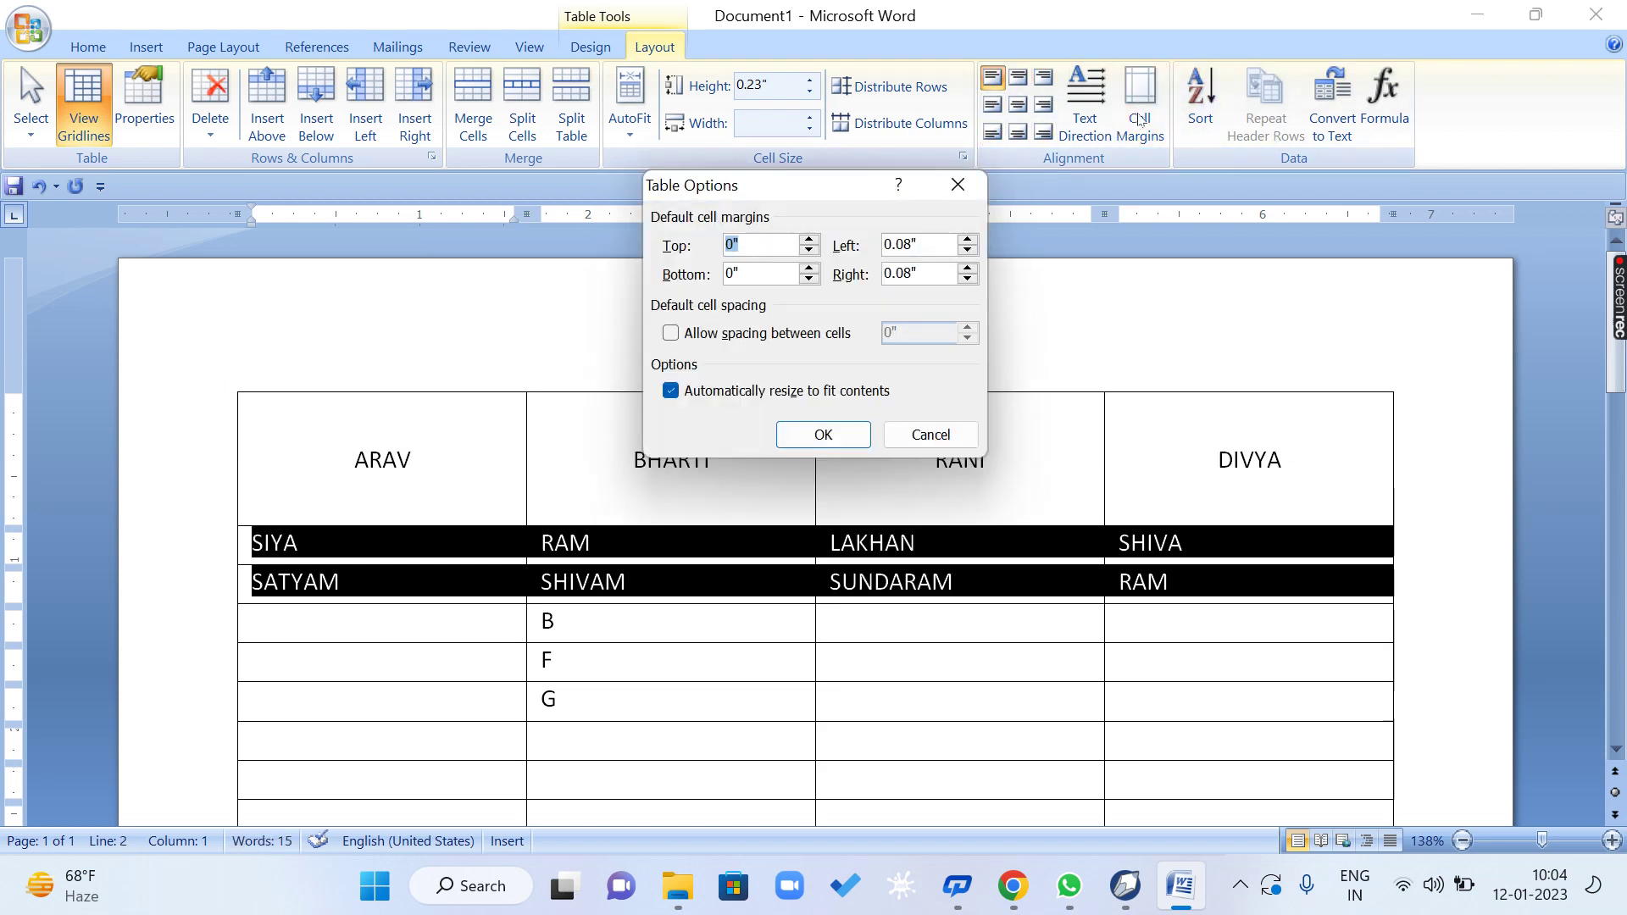
double_click(811, 240)
click(810, 241)
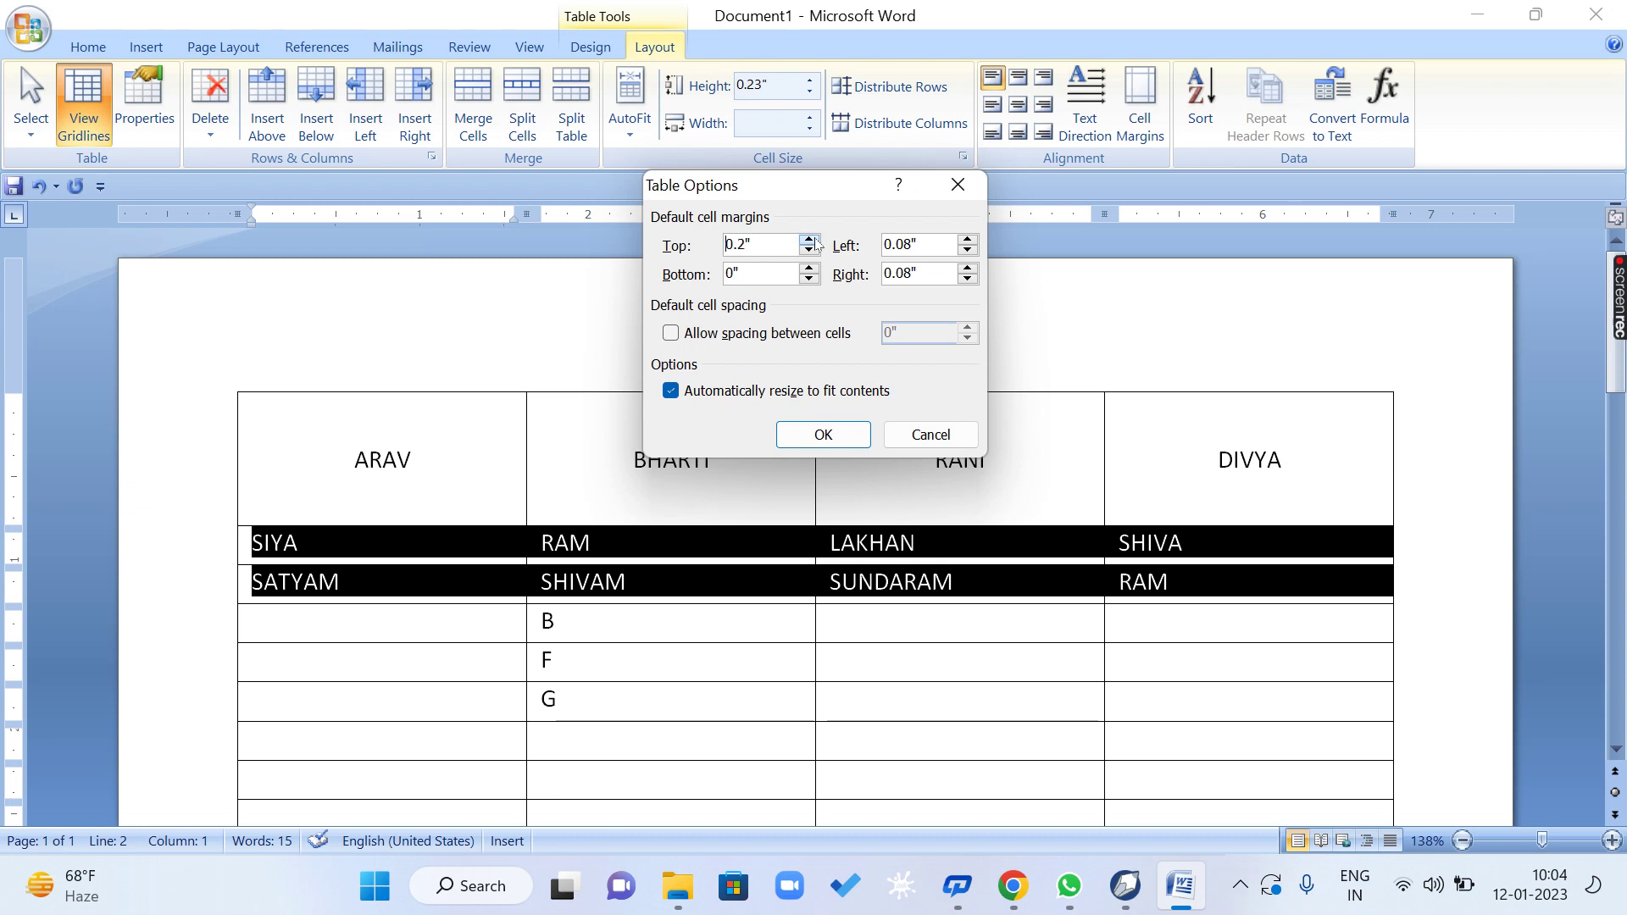
click(806, 434)
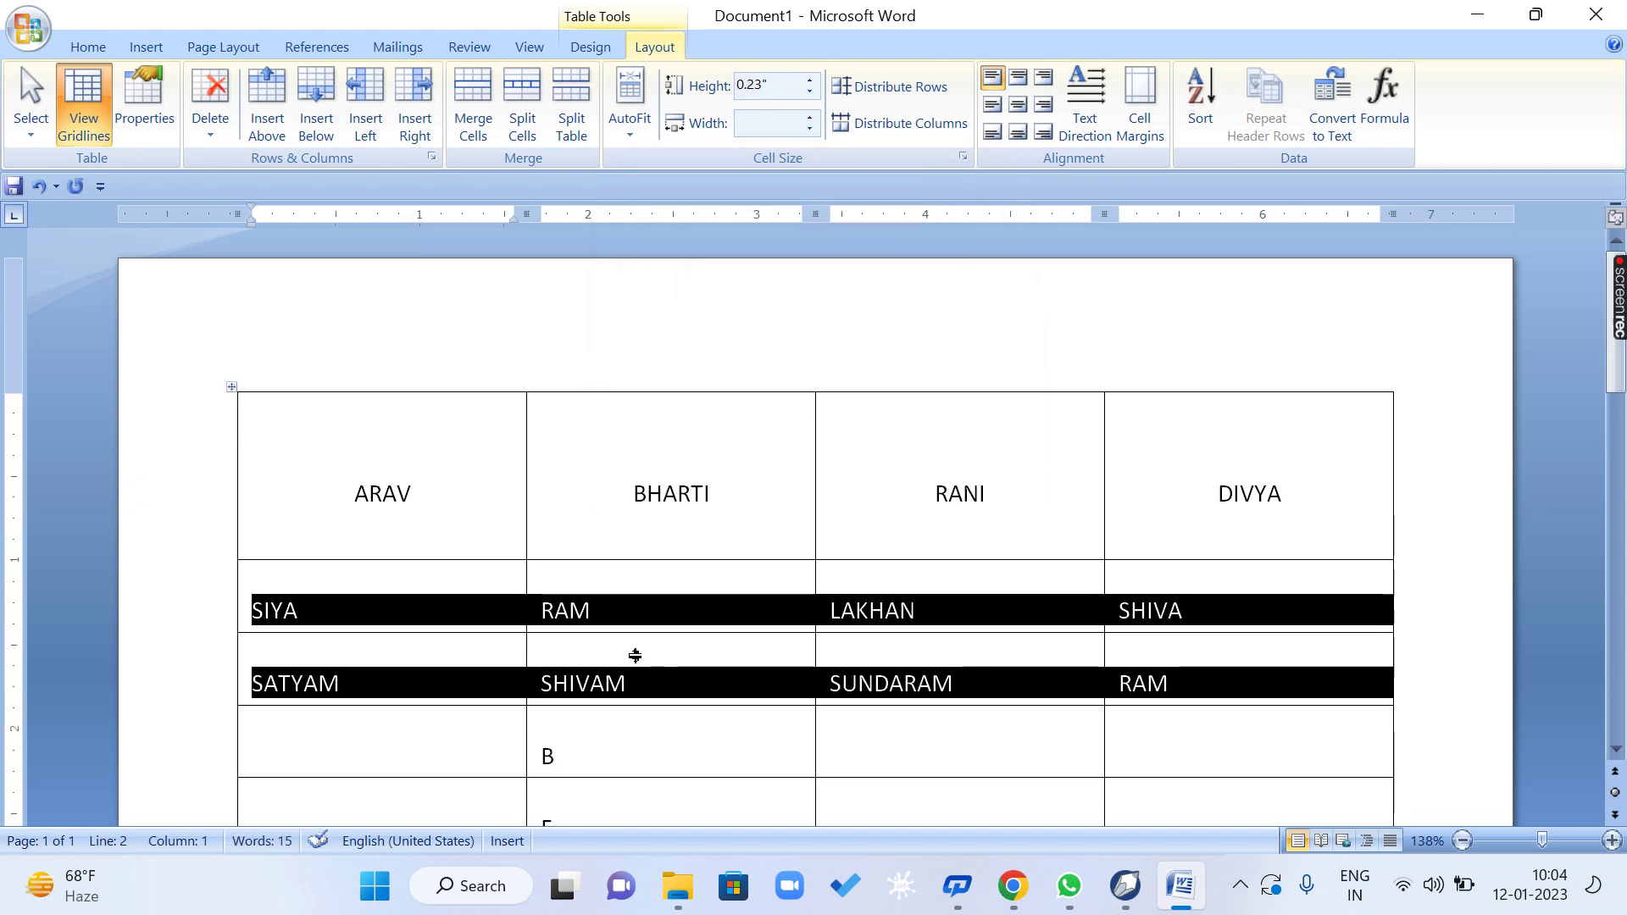
click(632, 610)
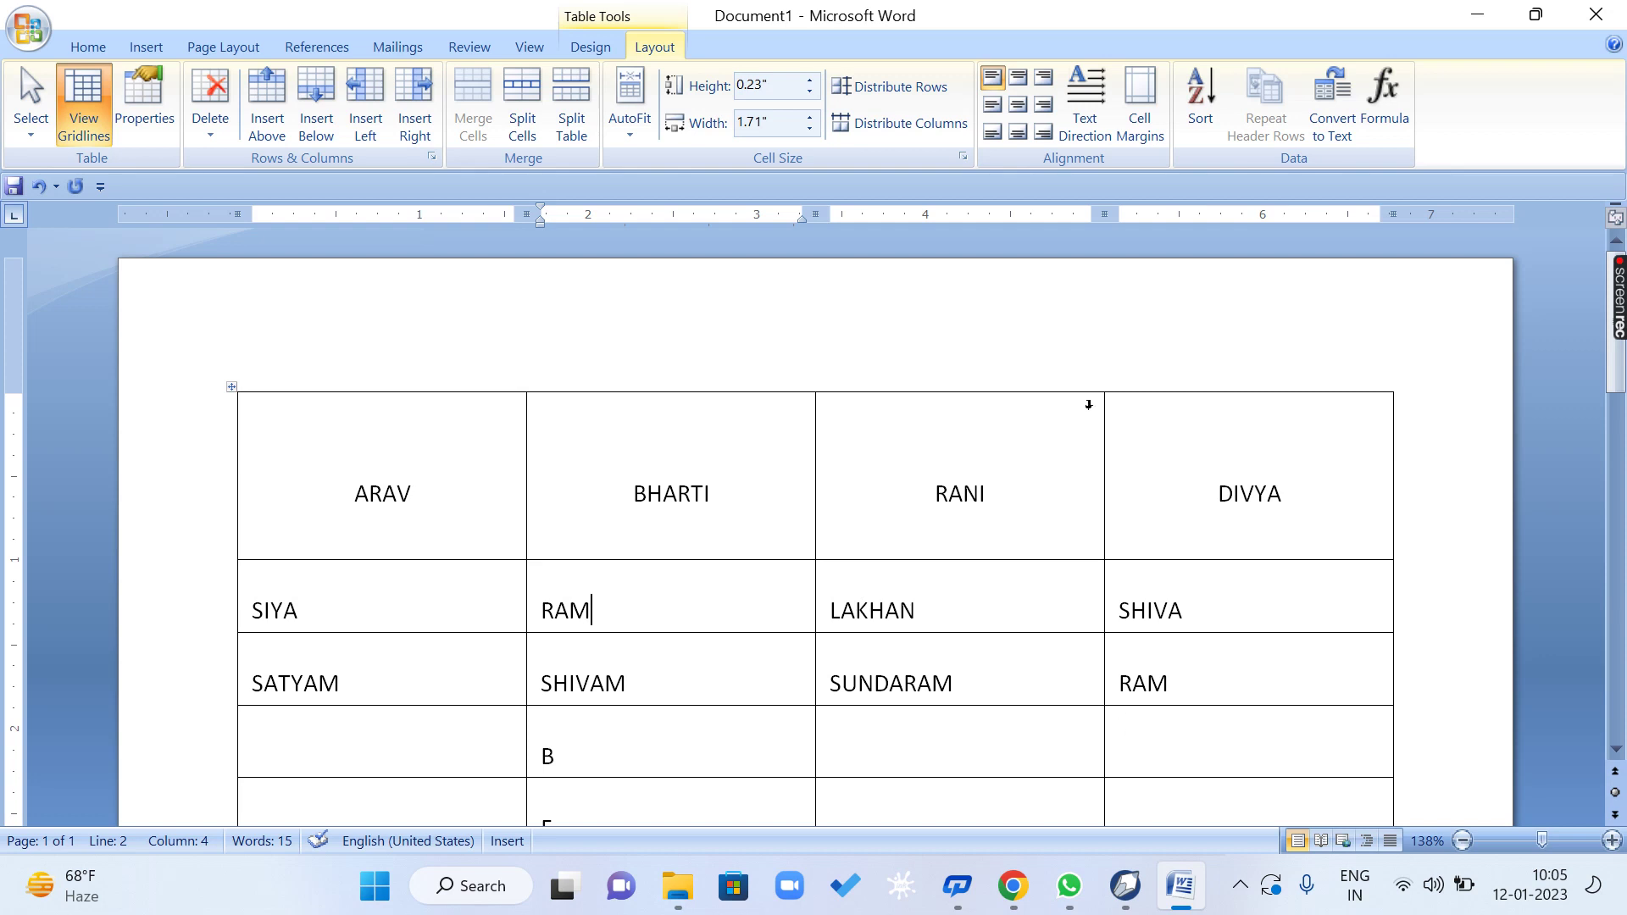
Set the table's default bottom cell margin to 0.2".
click(1140, 106)
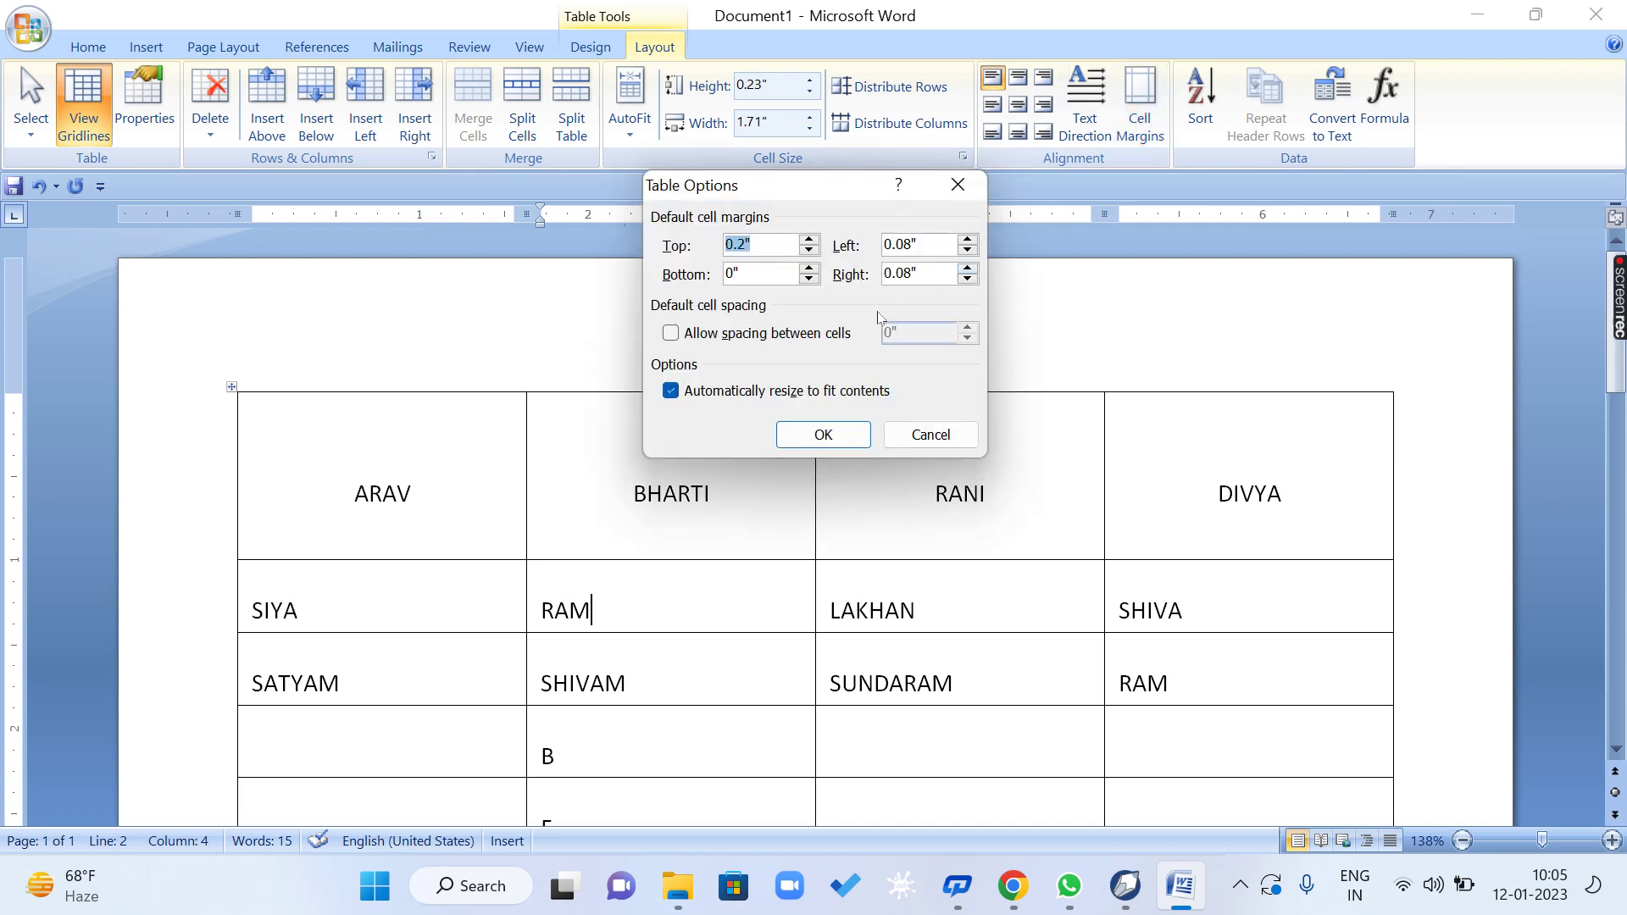
click(810, 269)
click(810, 270)
click(809, 269)
click(809, 269)
click(824, 433)
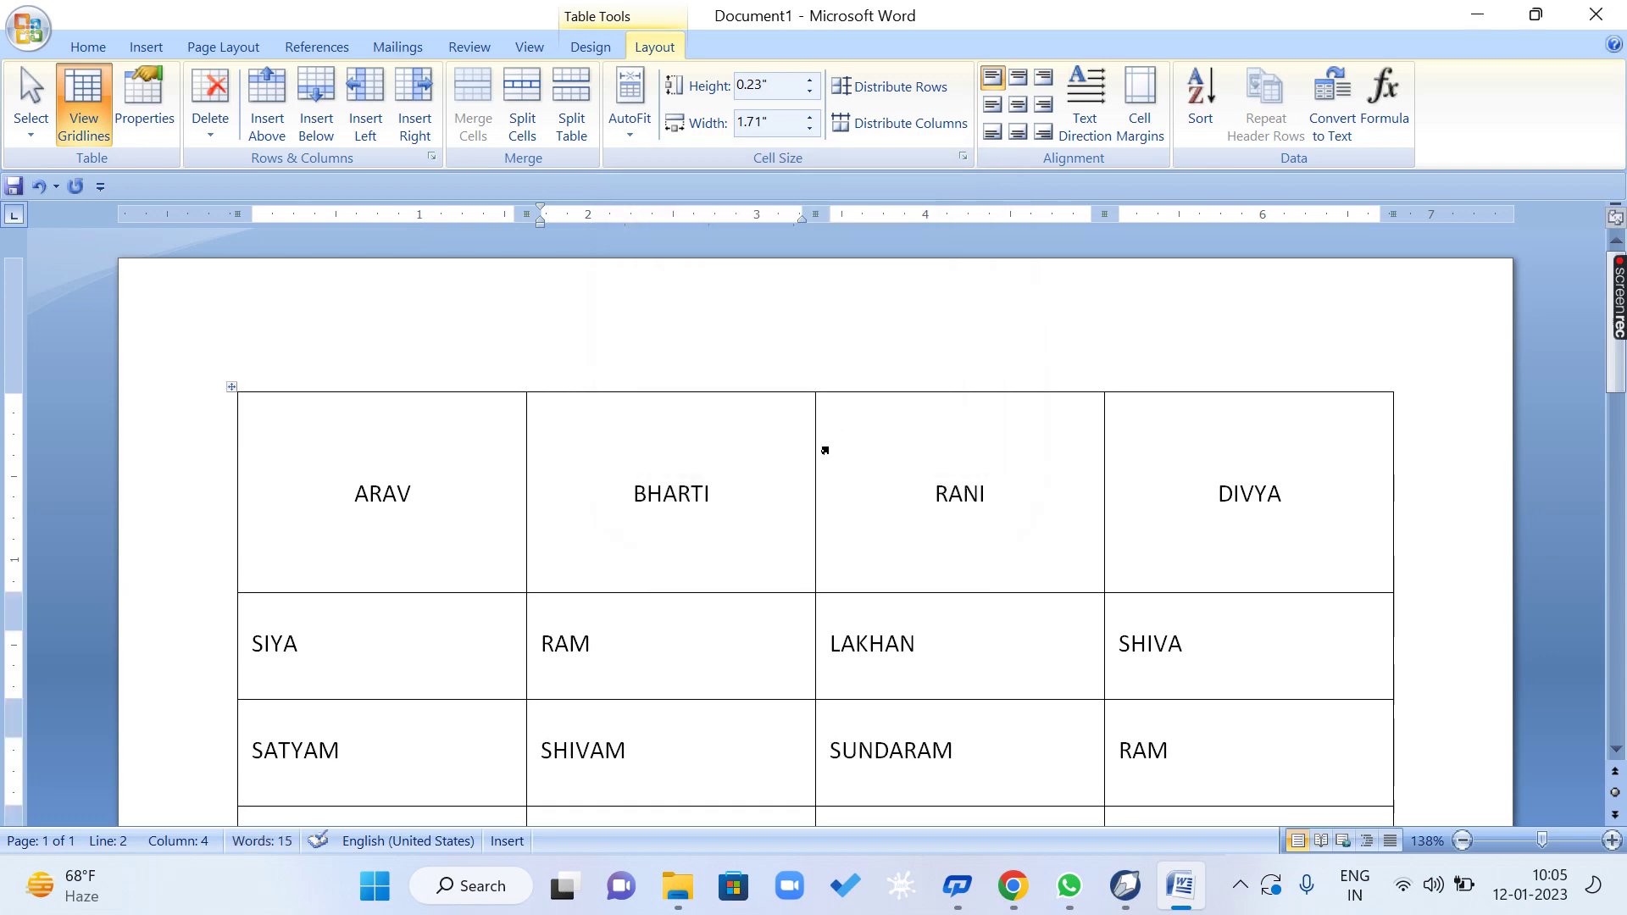
click(577, 687)
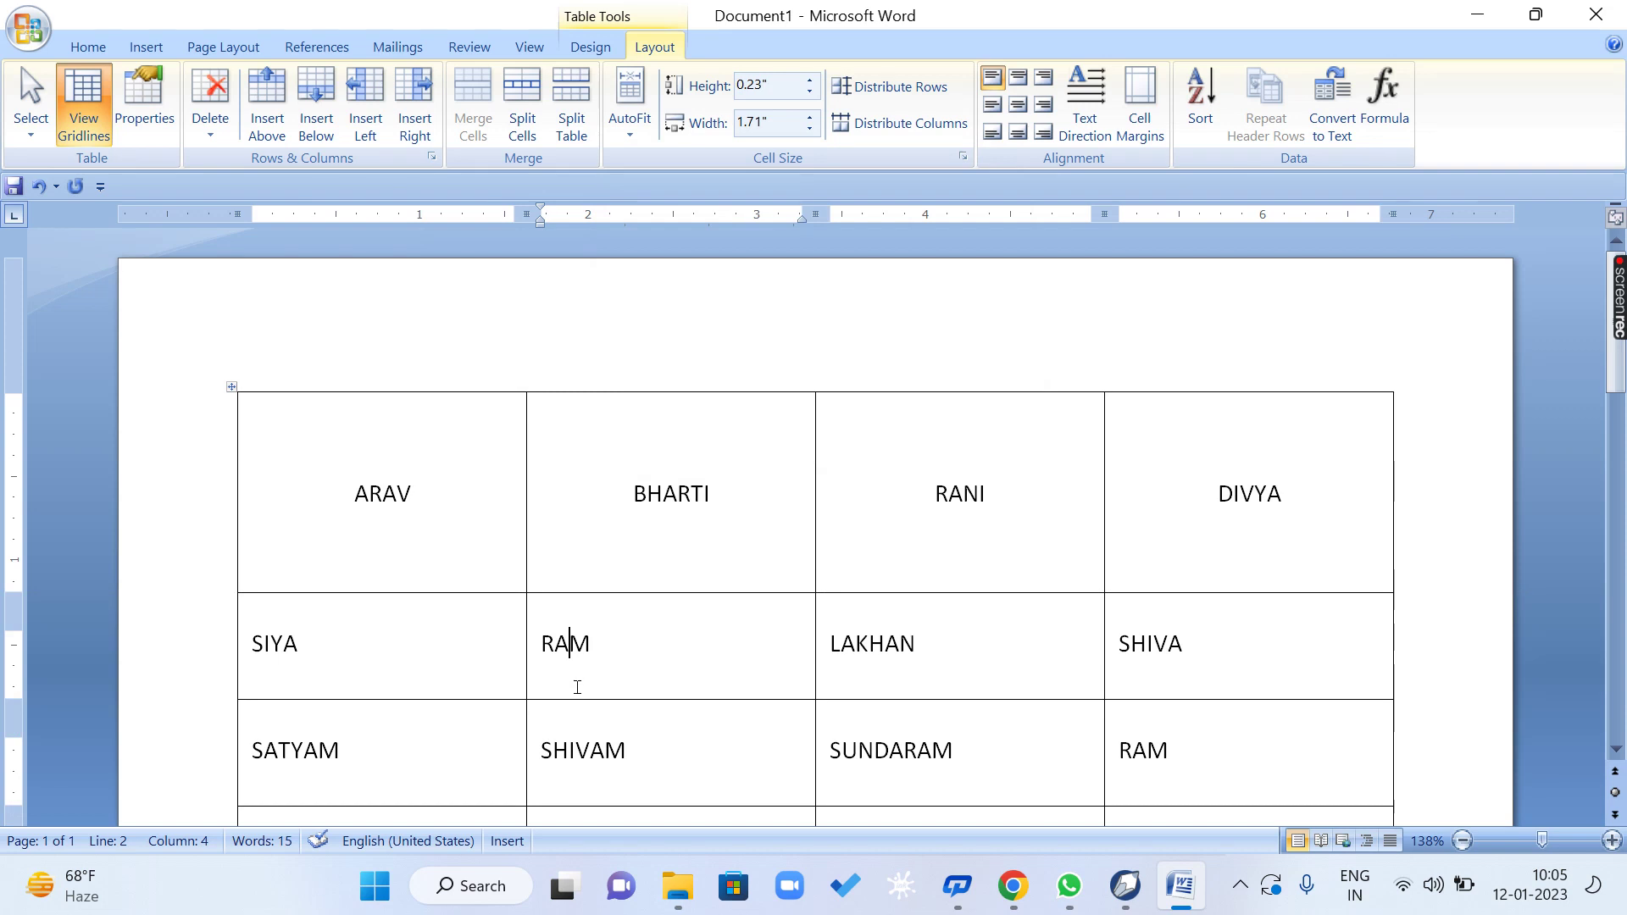
Reset the table's default top and bottom cell margins to 0".
click(938, 659)
click(1141, 110)
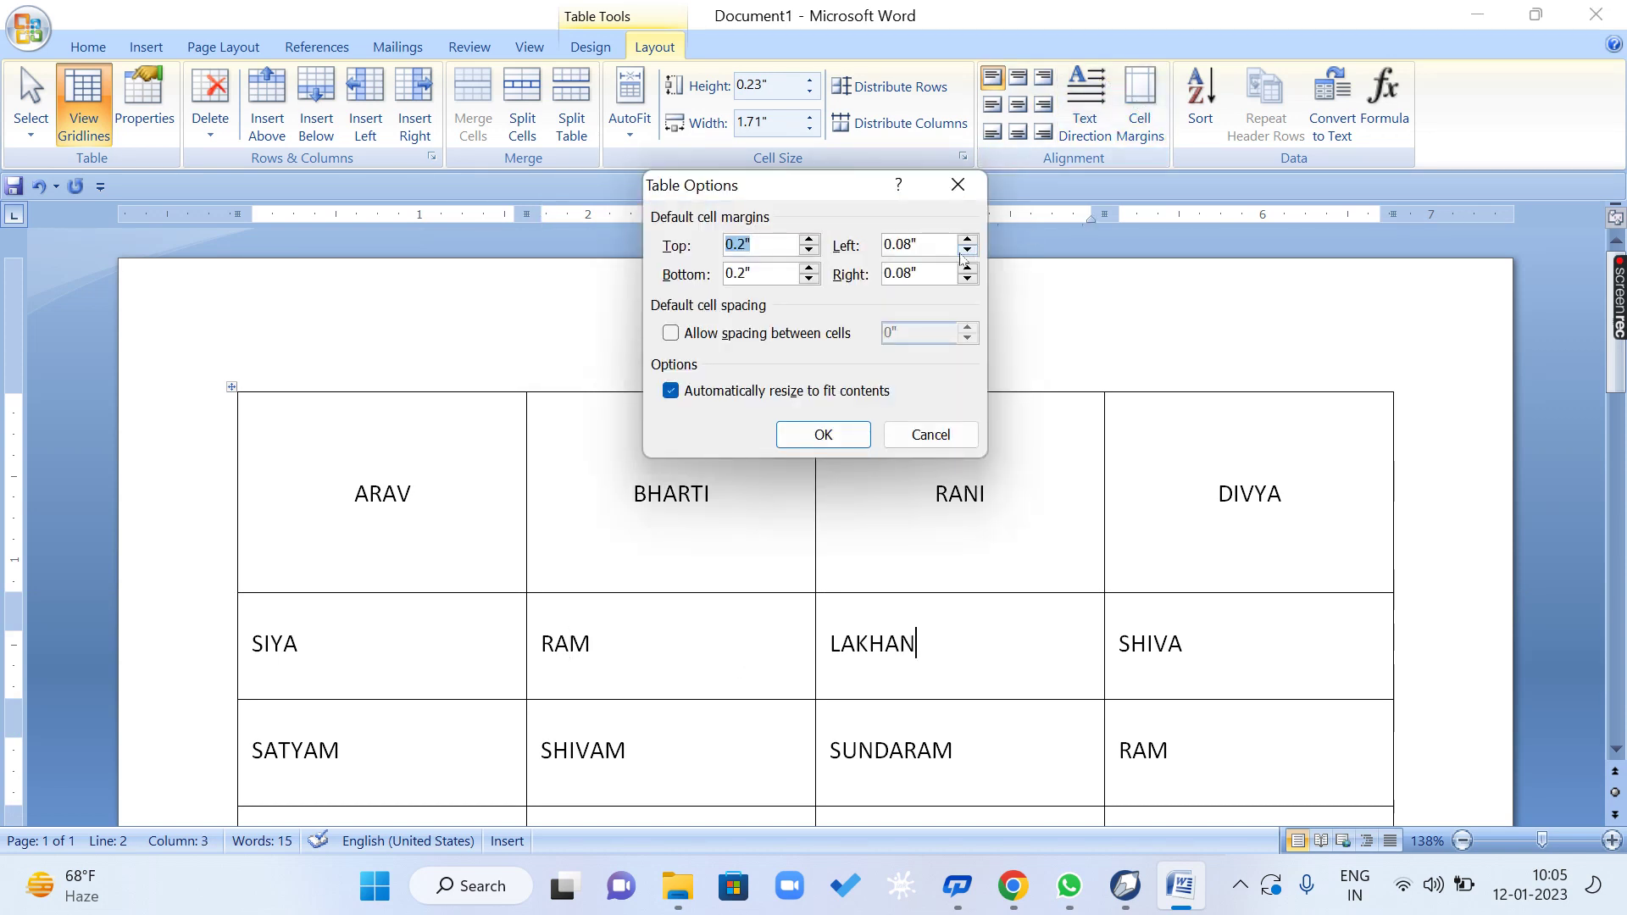
click(812, 252)
click(811, 252)
click(810, 279)
click(810, 279)
click(810, 280)
click(835, 437)
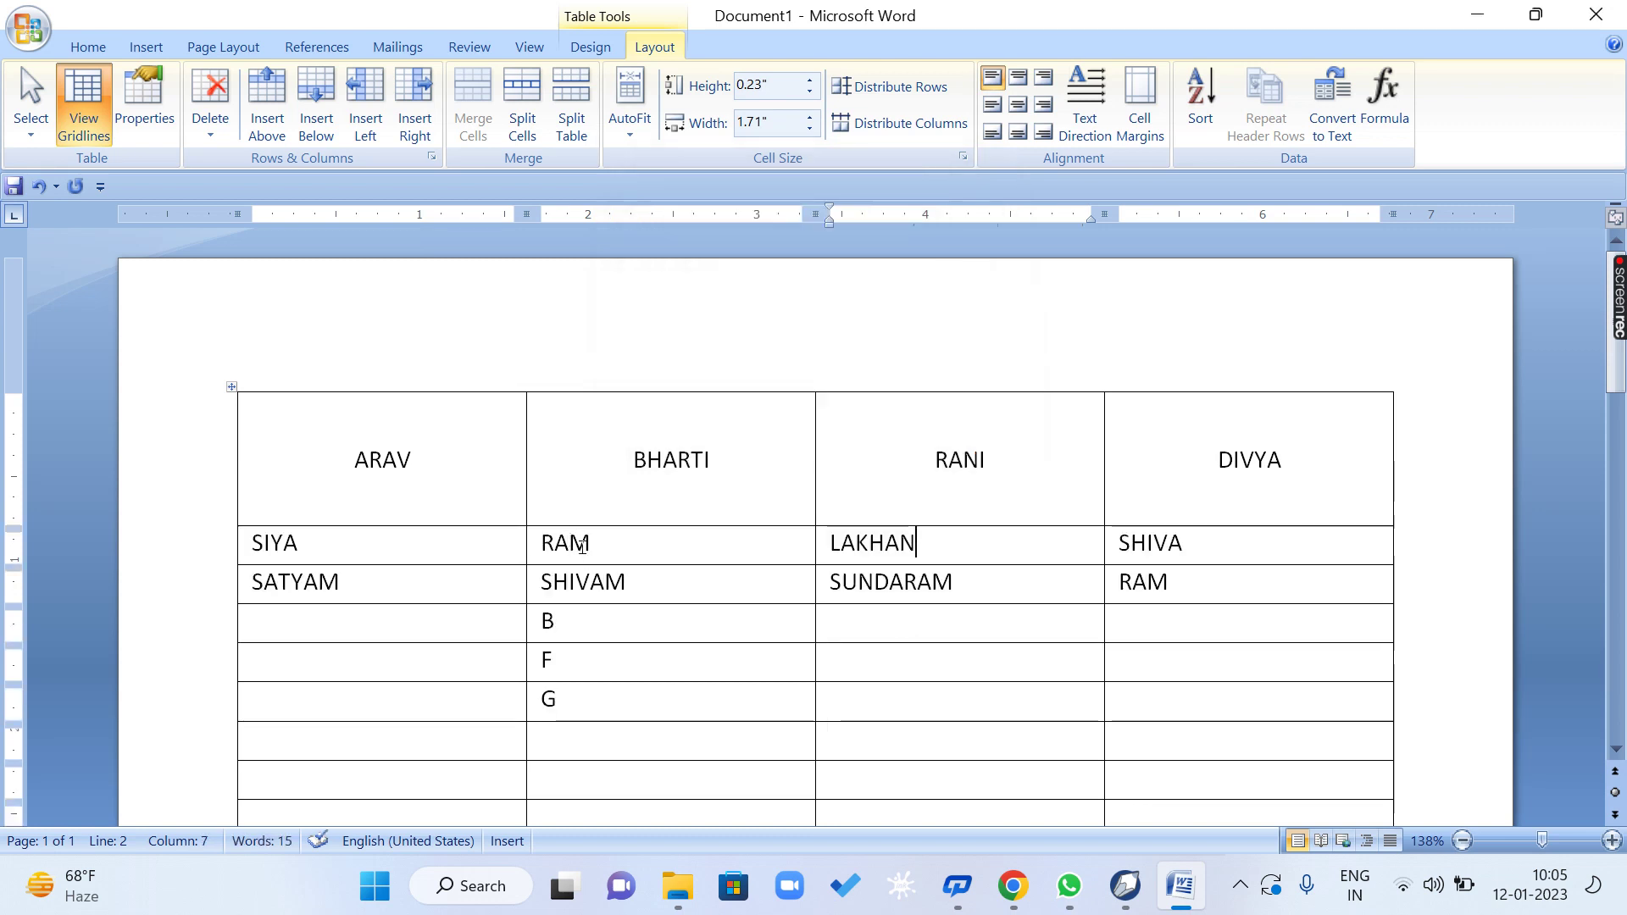
Allow spacing between the table's cells and set it to 0.07".
click(731, 551)
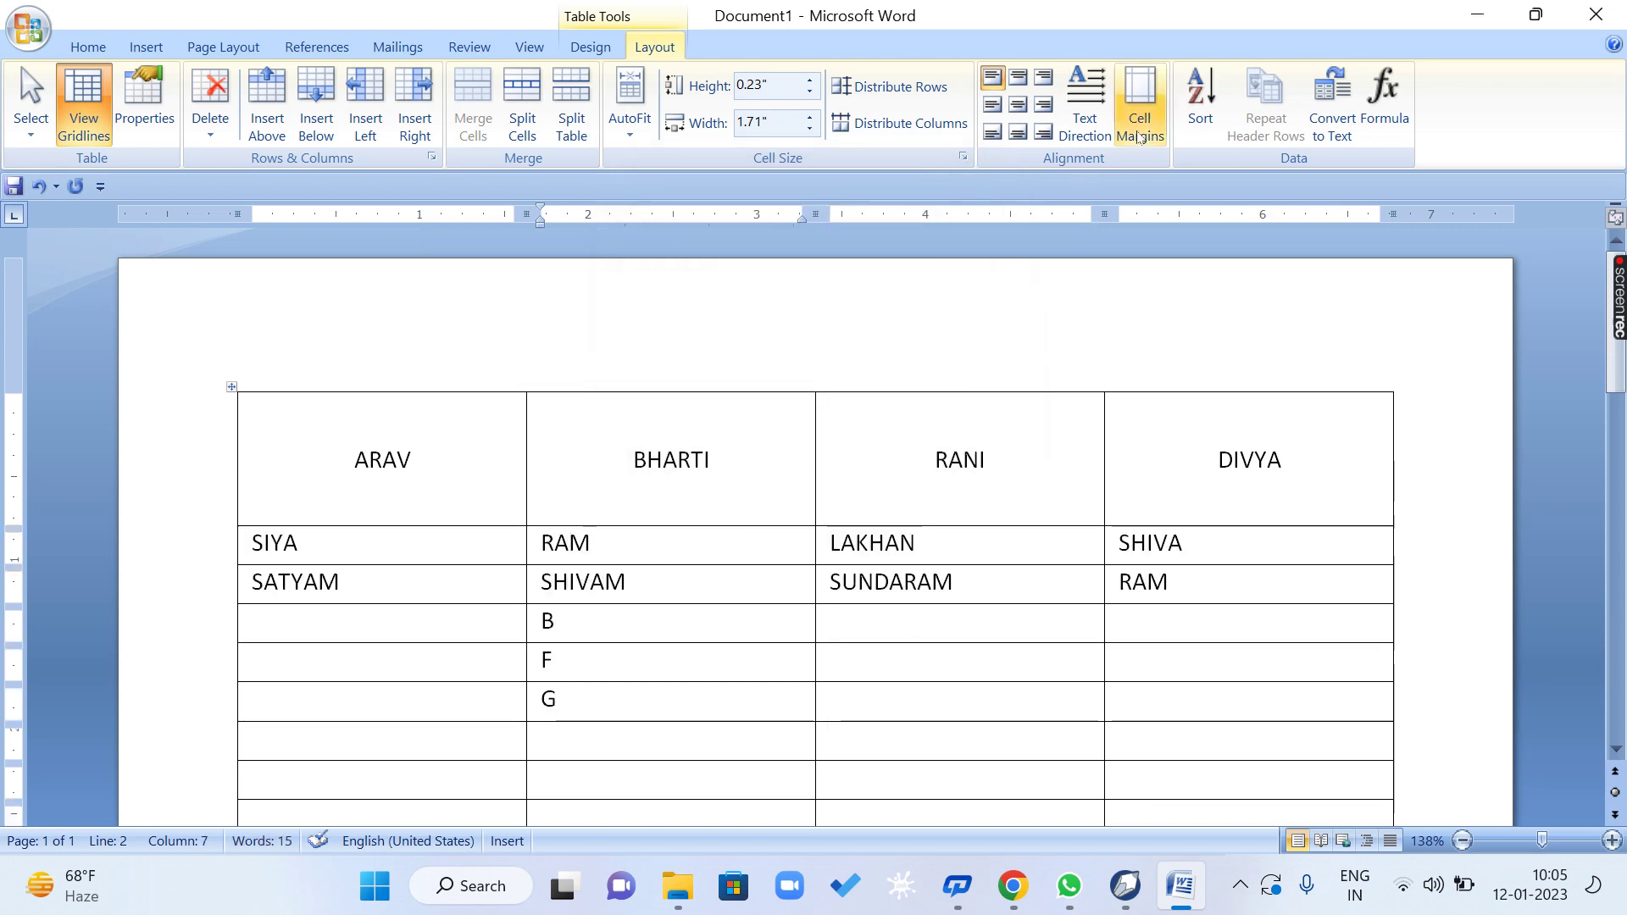
click(1162, 112)
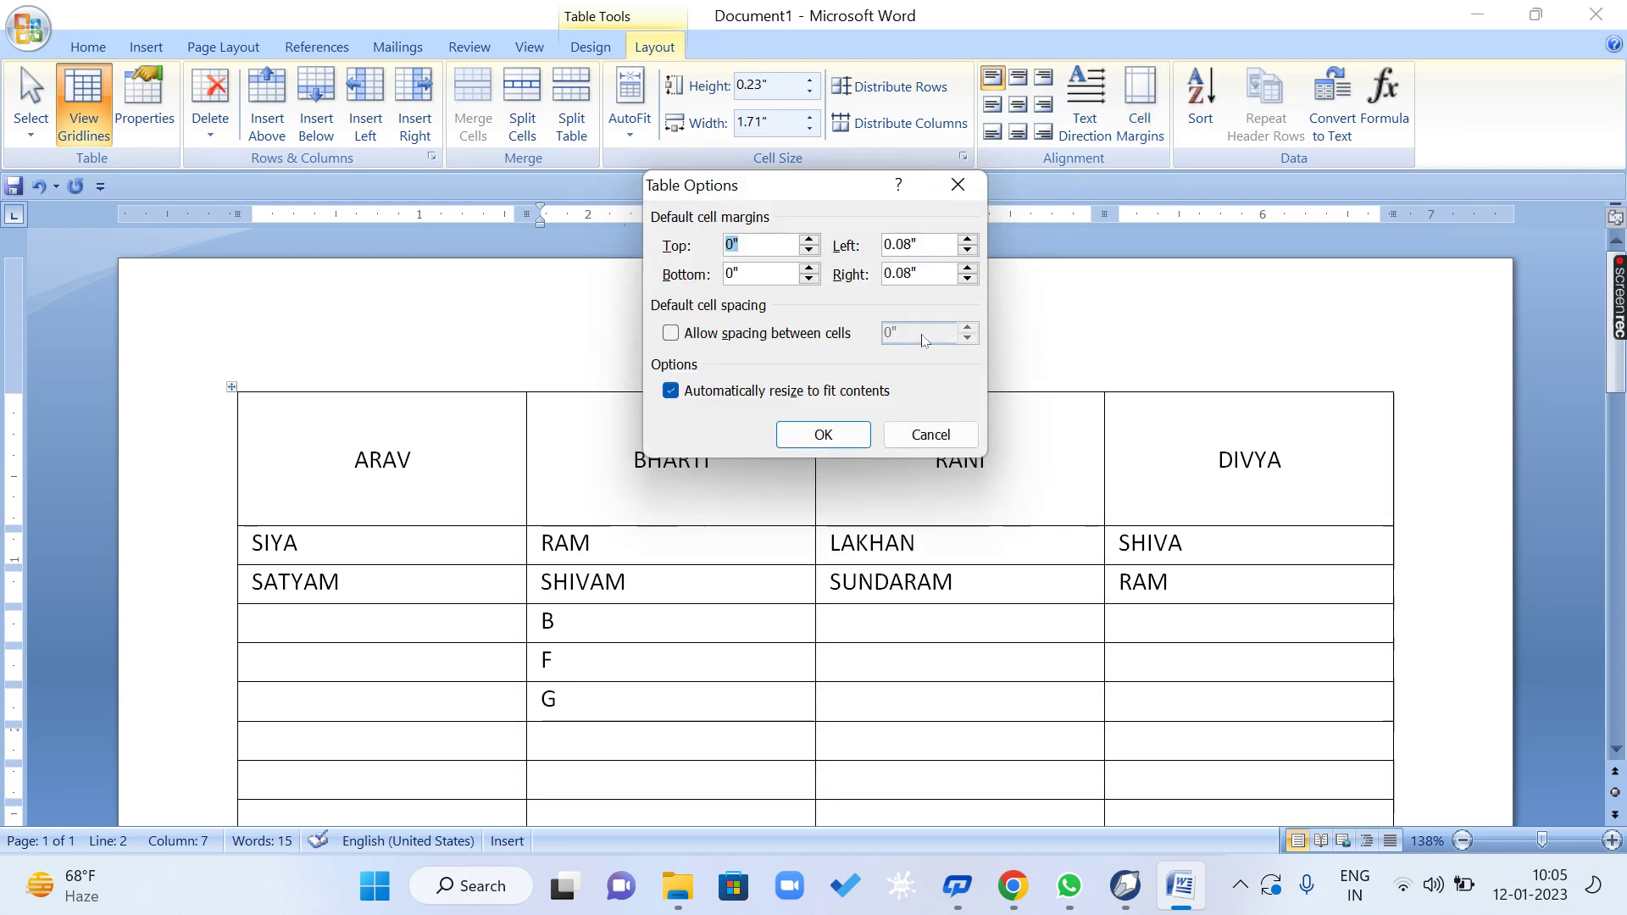
click(689, 335)
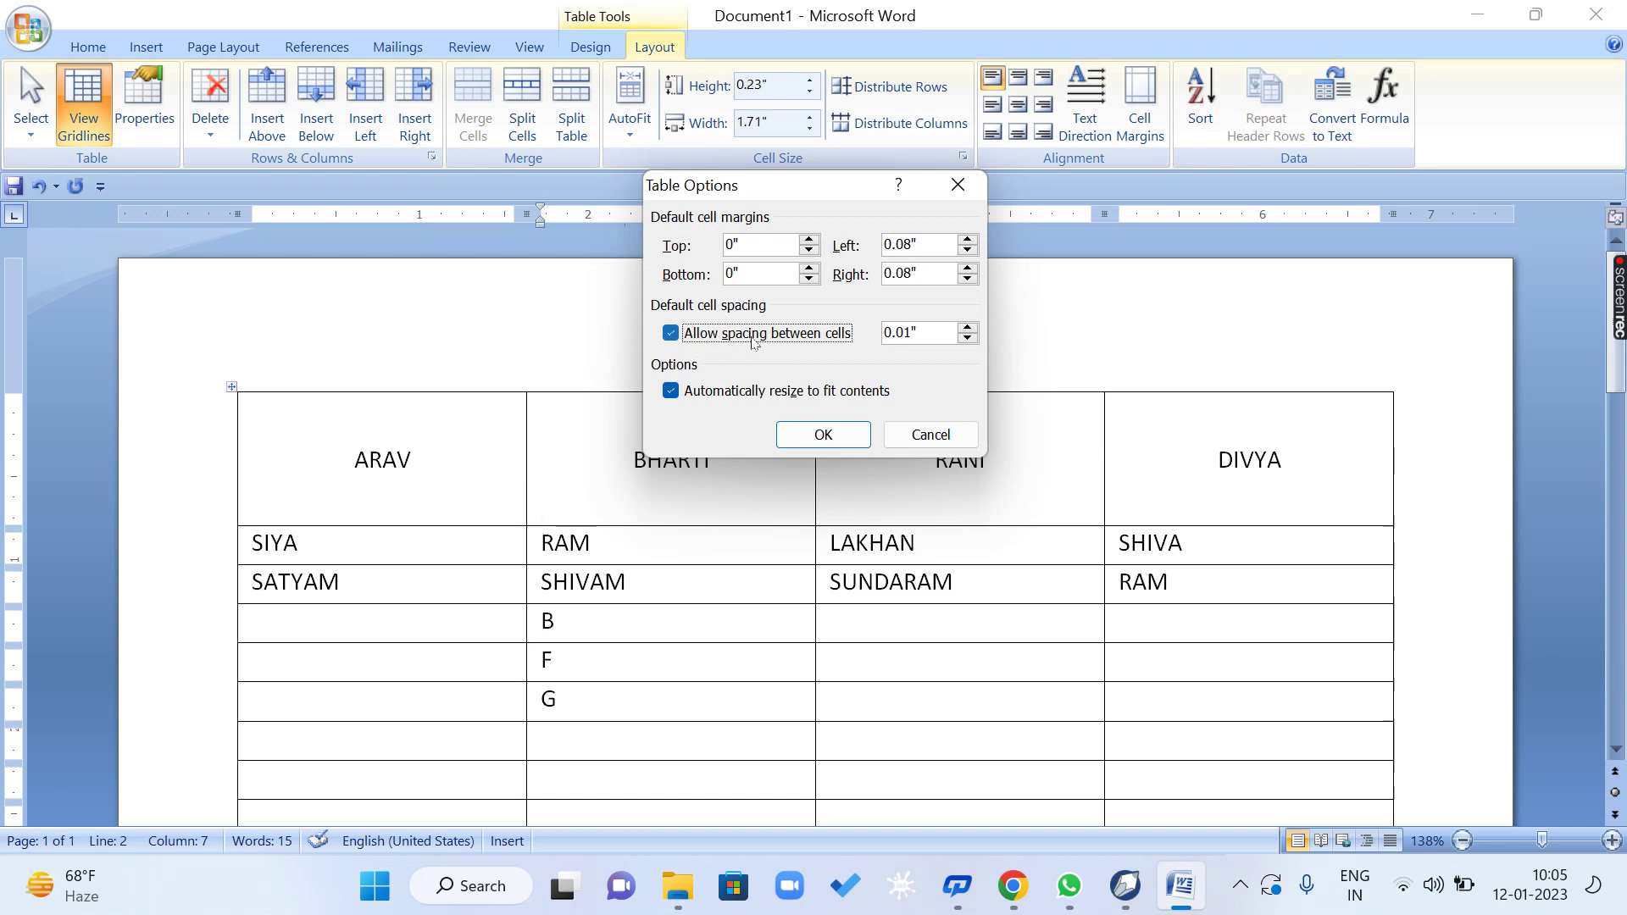
click(969, 331)
click(970, 331)
click(967, 328)
click(823, 434)
click(495, 484)
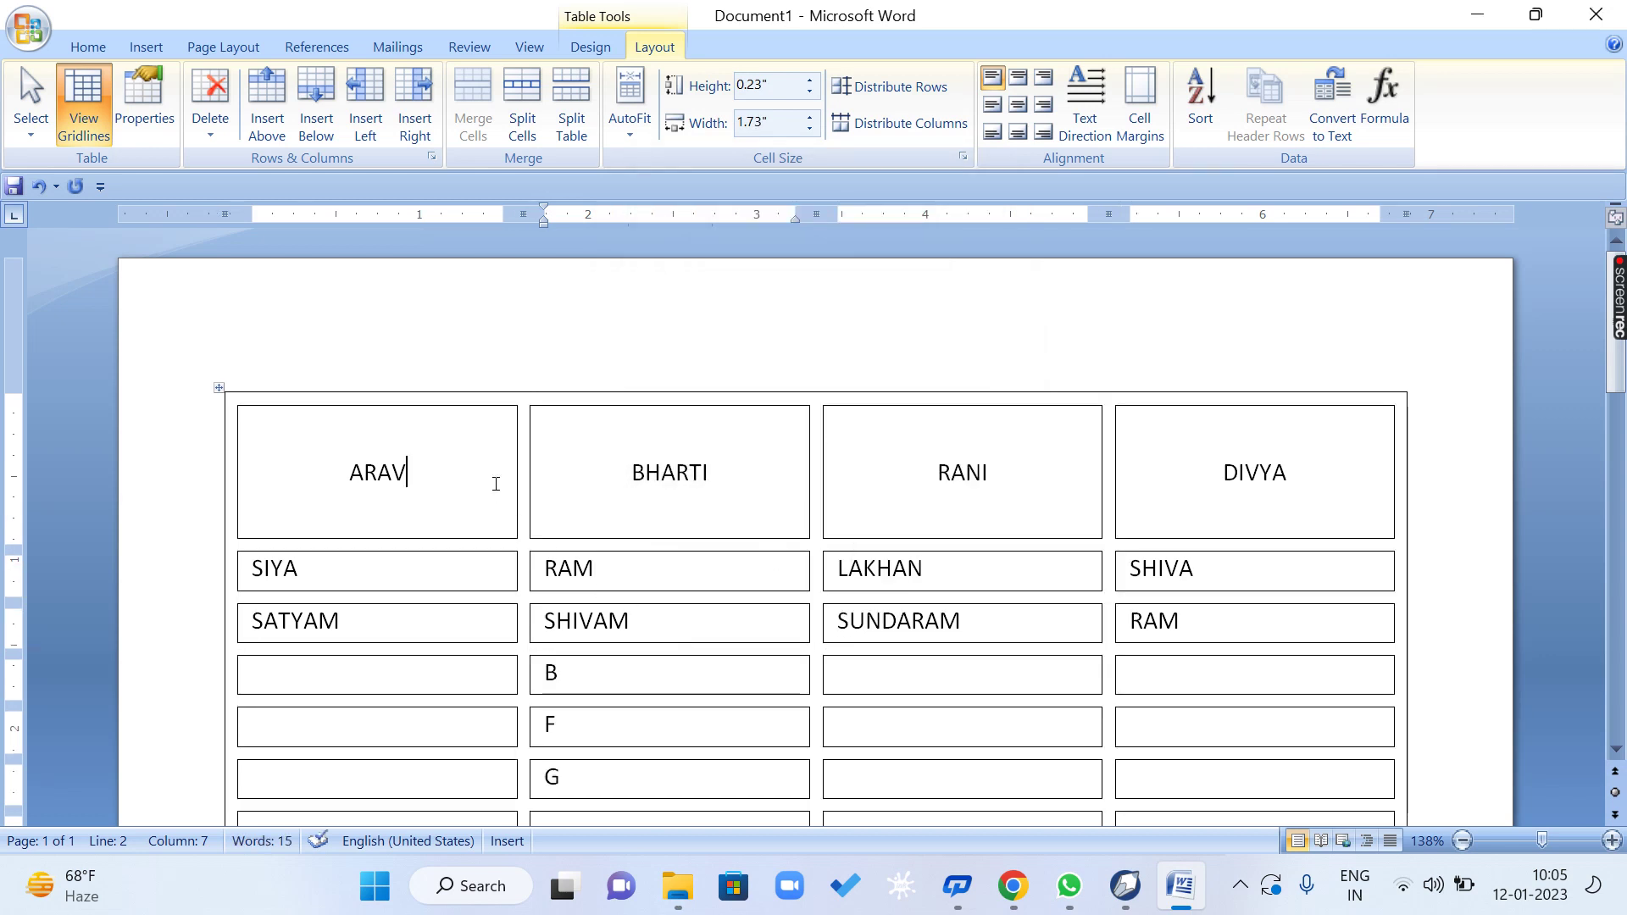
click(542, 462)
click(862, 453)
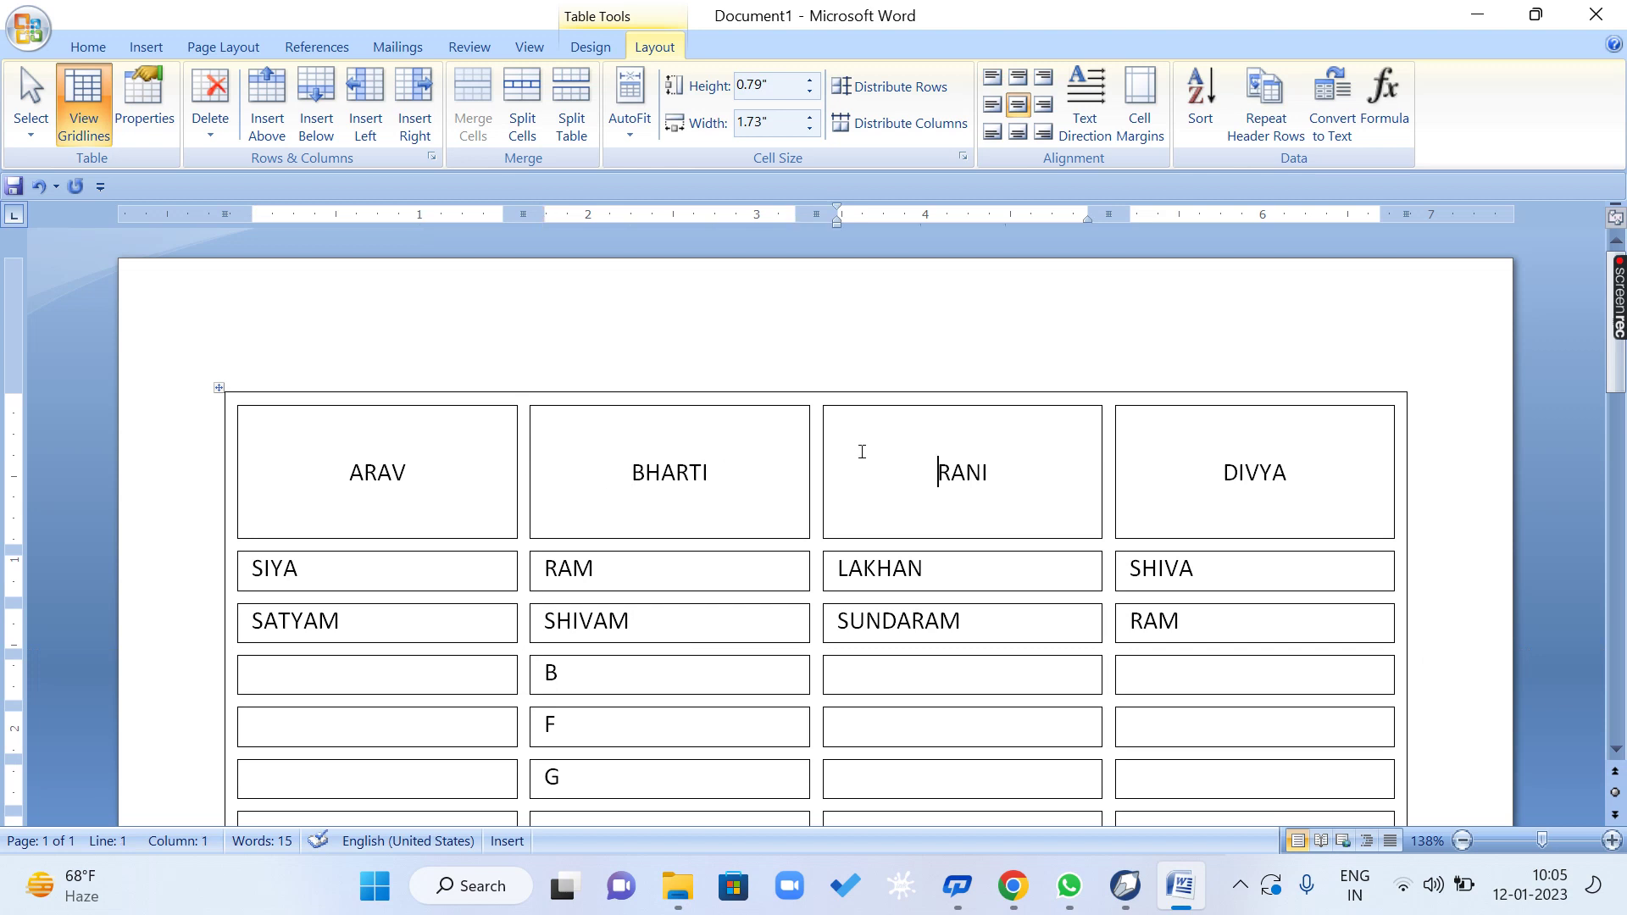
click(759, 482)
click(695, 564)
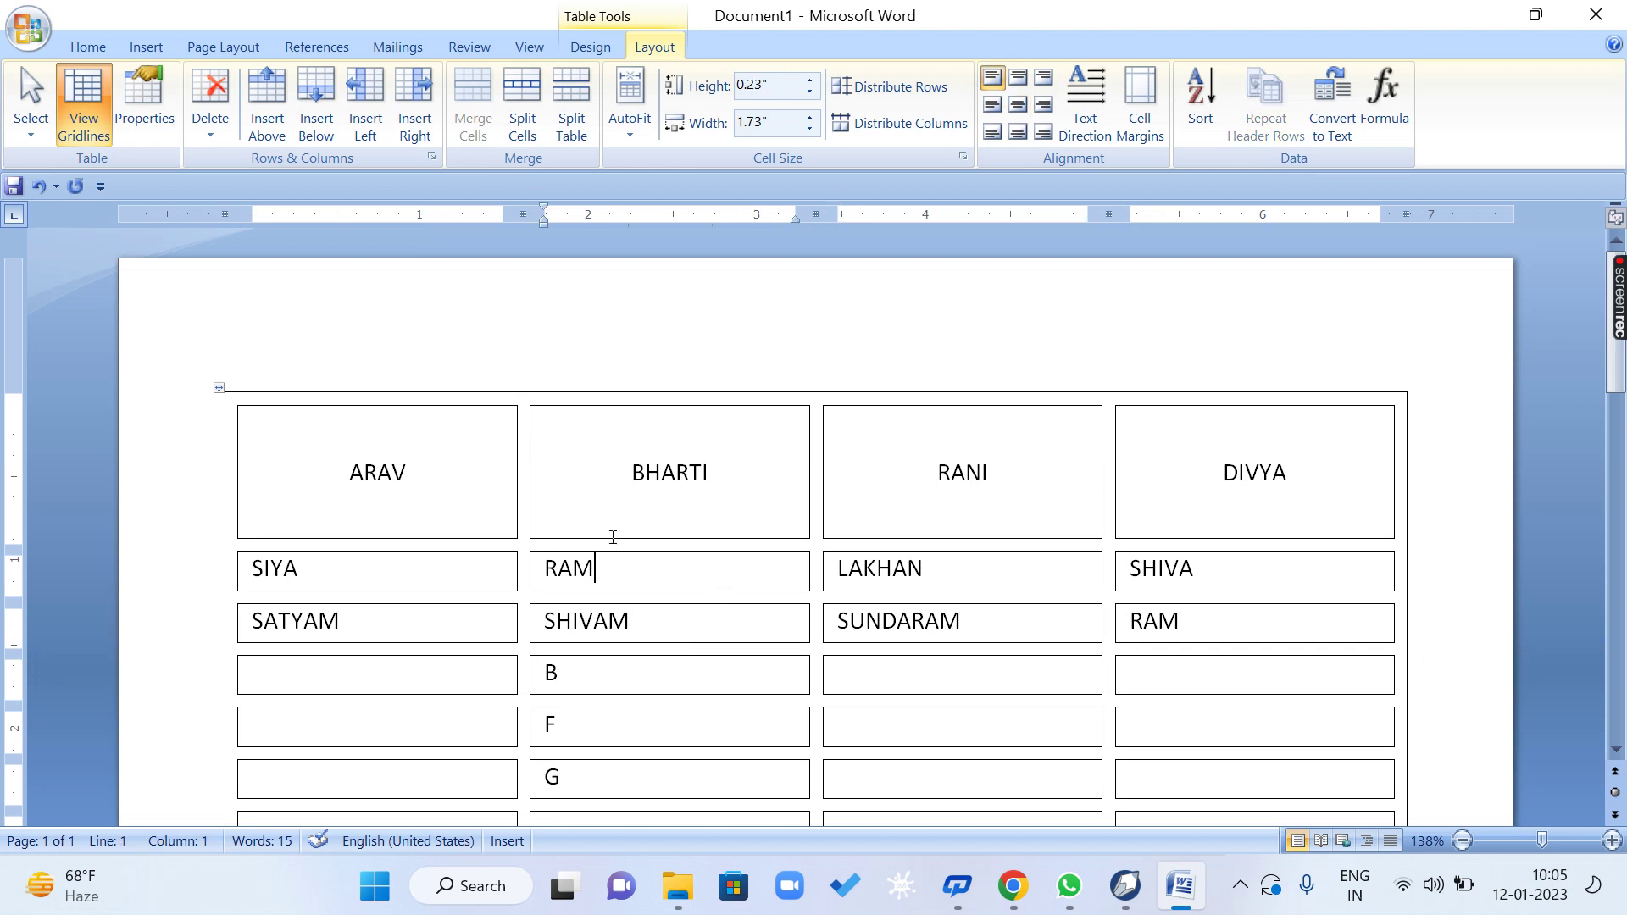
click(418, 472)
Turn off the spacing between the table's cells.
click(412, 579)
click(1138, 100)
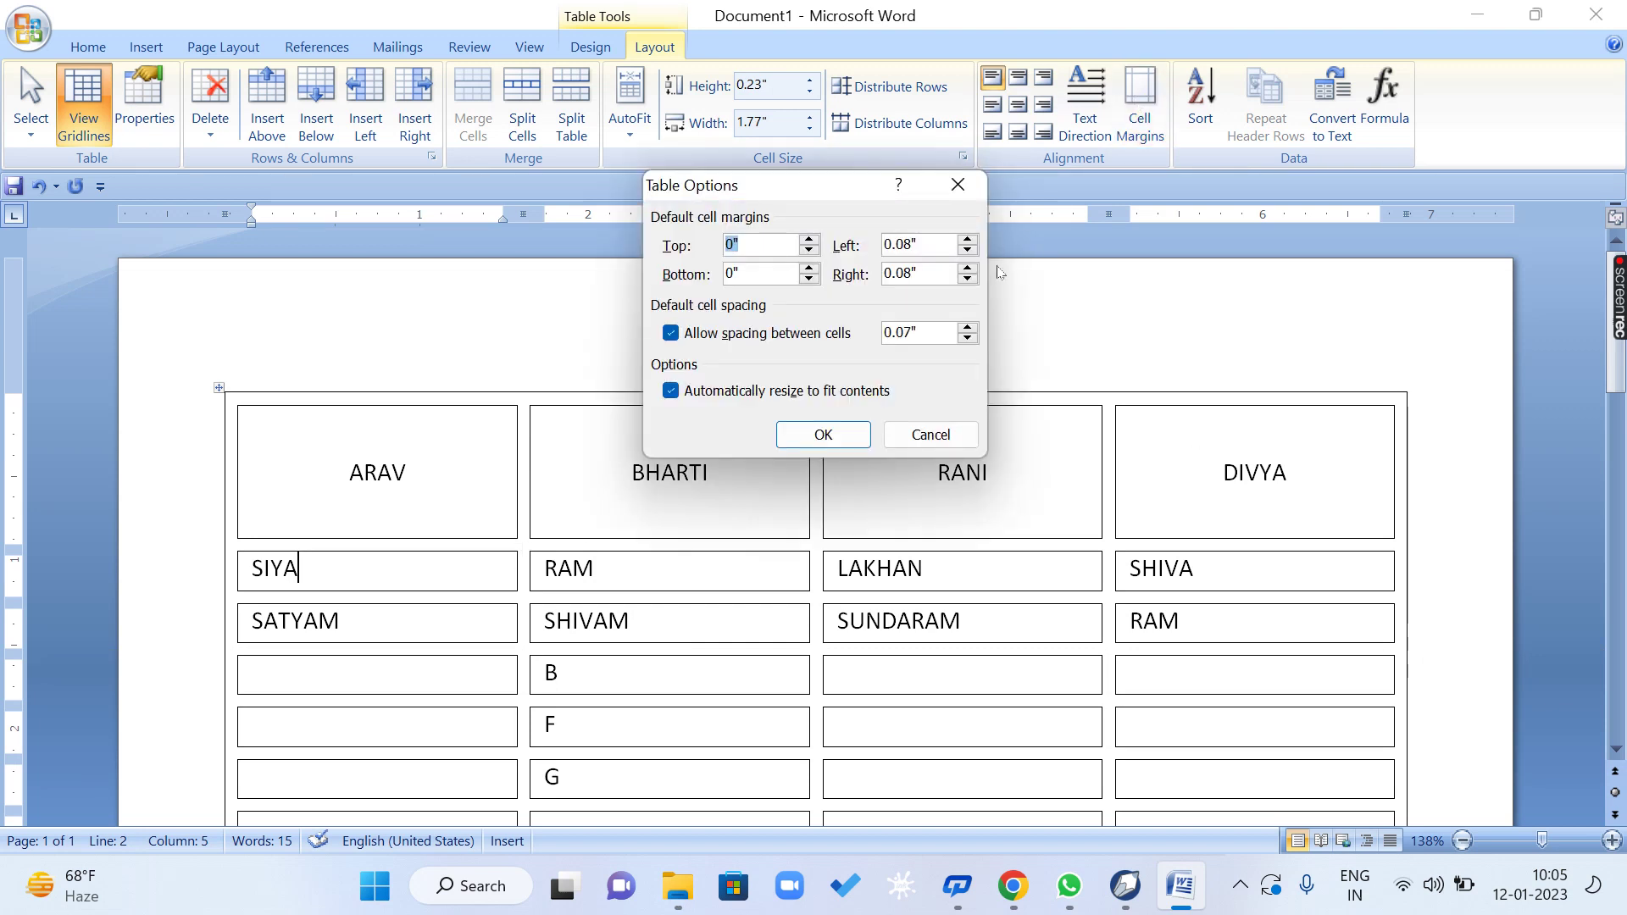
click(698, 342)
click(823, 434)
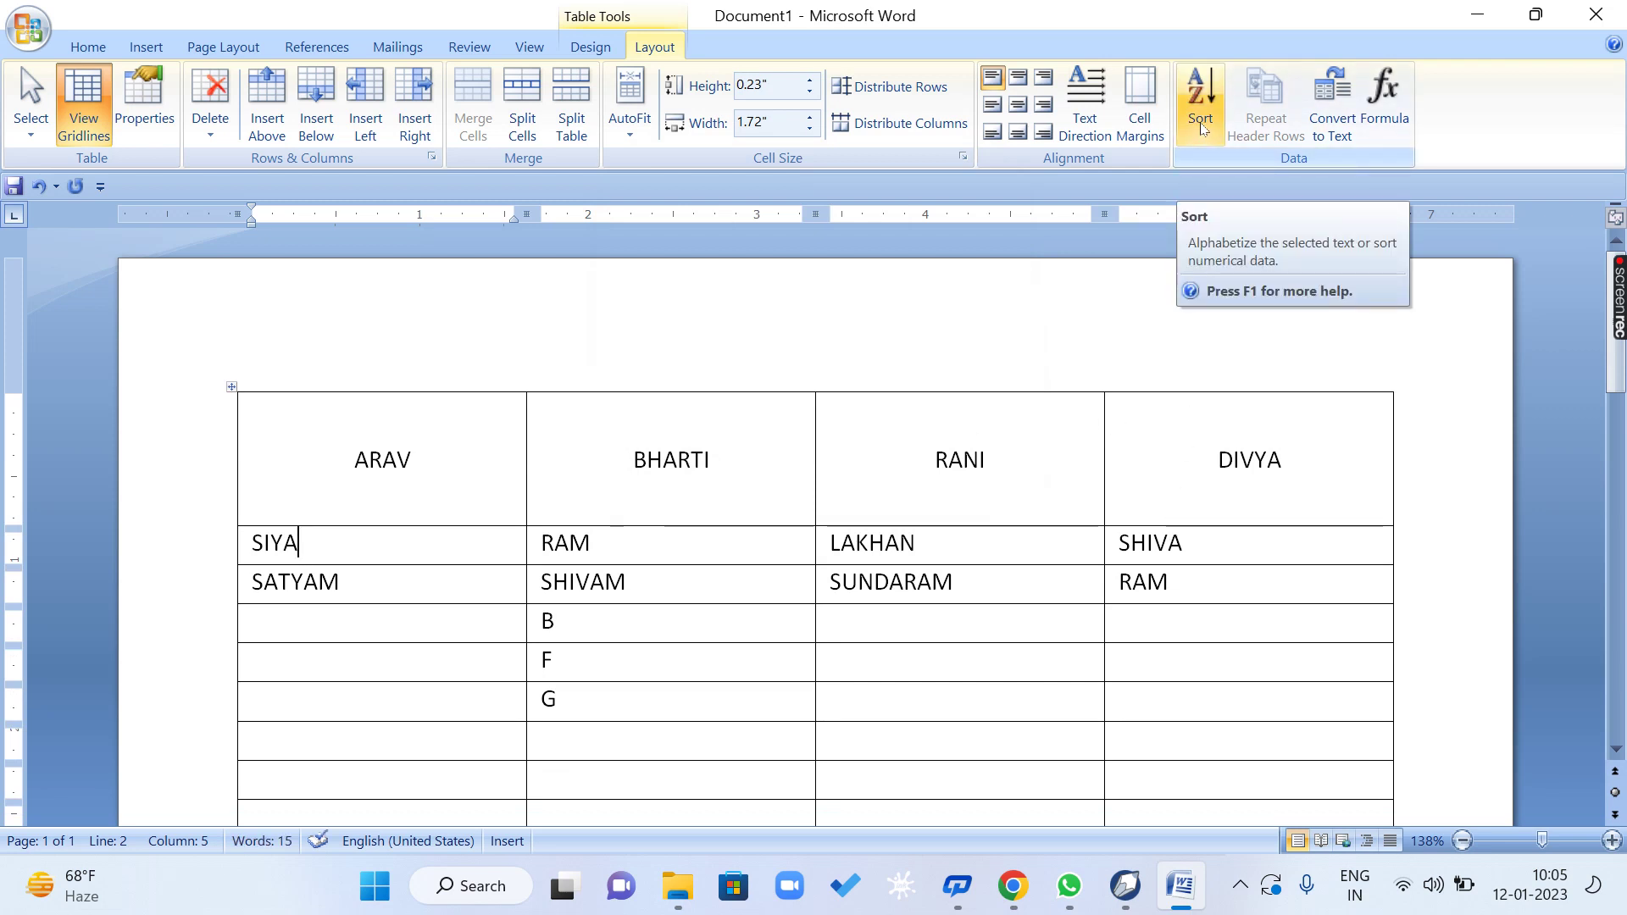
Clear the text of the table's first row and enter NAME as the first column heading.
drag(1277, 459, 398, 490)
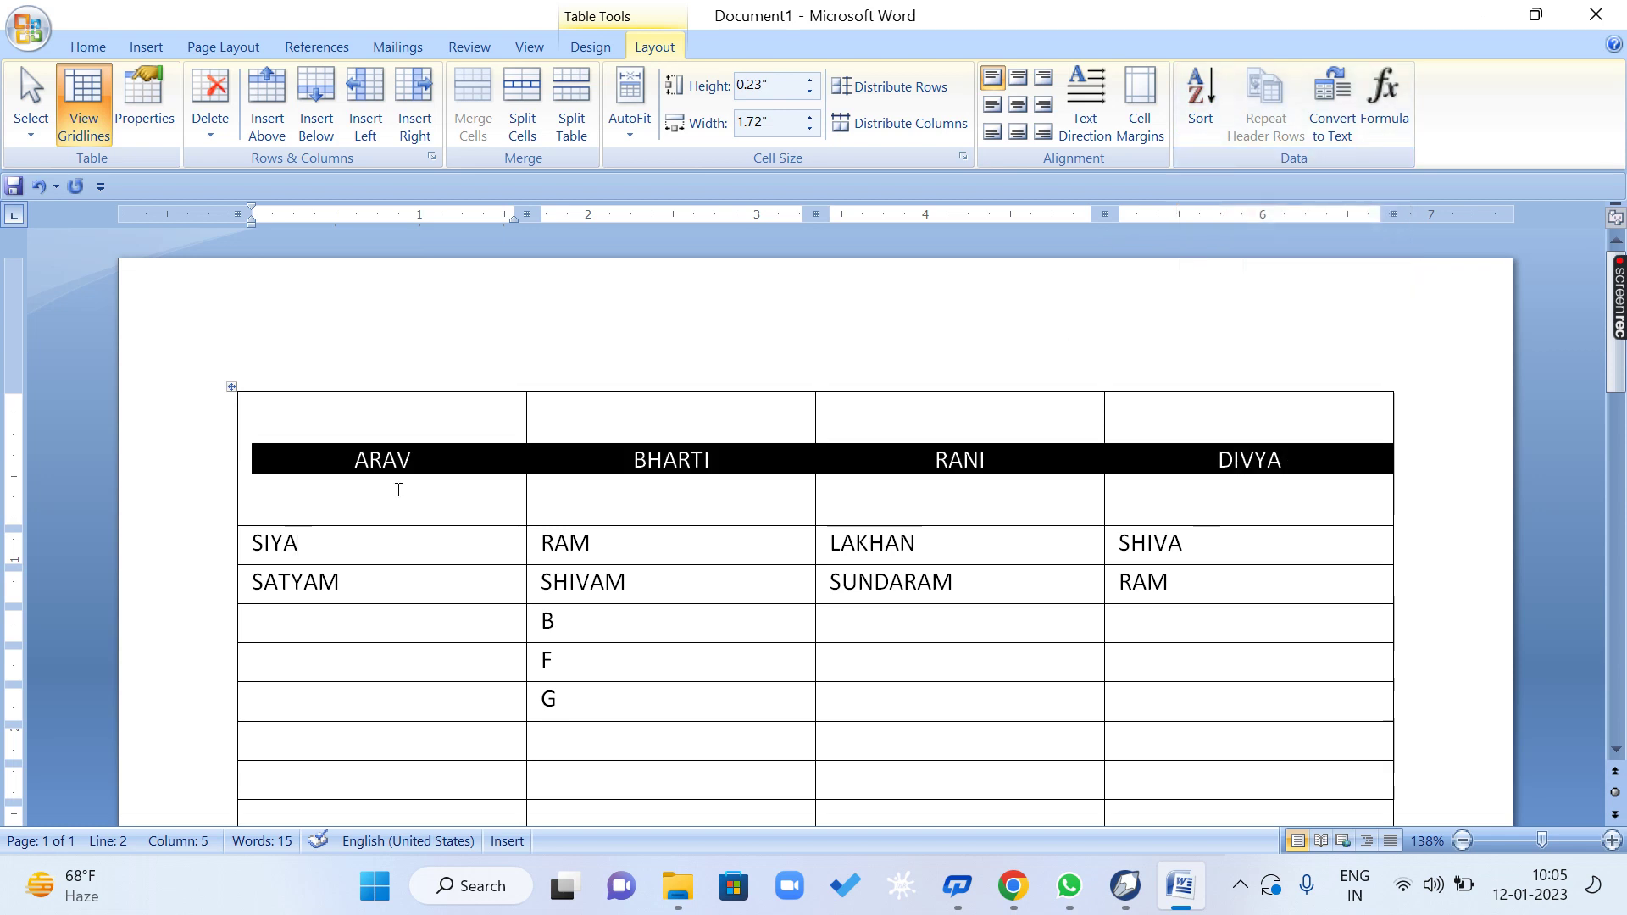
key(Delete)
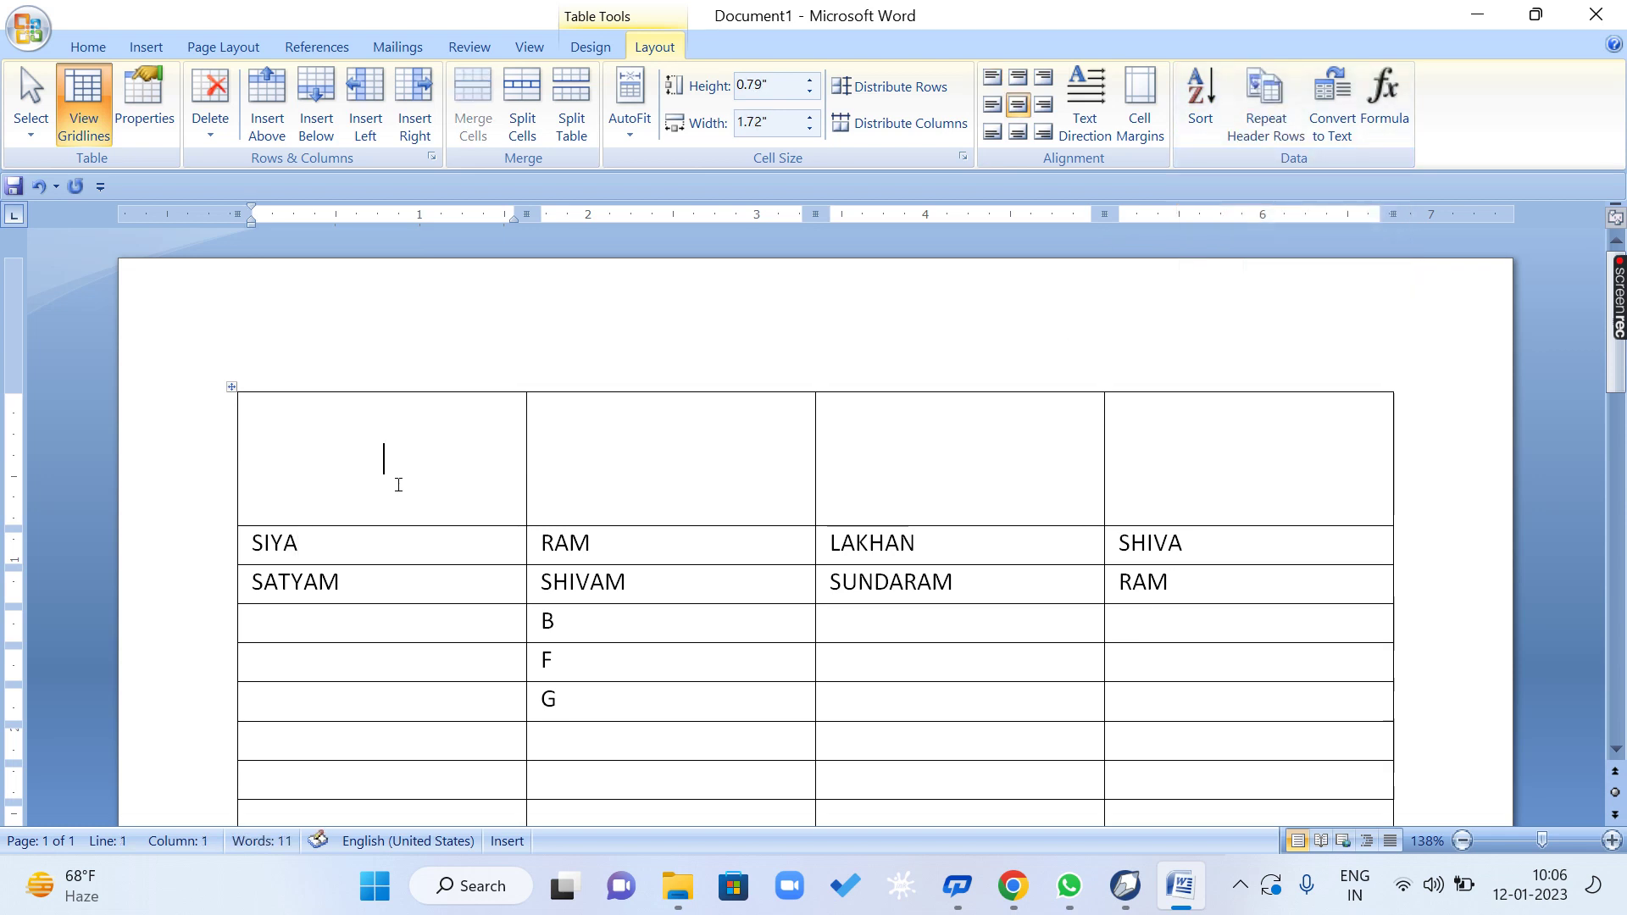
text(na)
key(BackSpace)
key(BackSpace)
key(Caps_Lock)
text(NAME)
key(Tab)
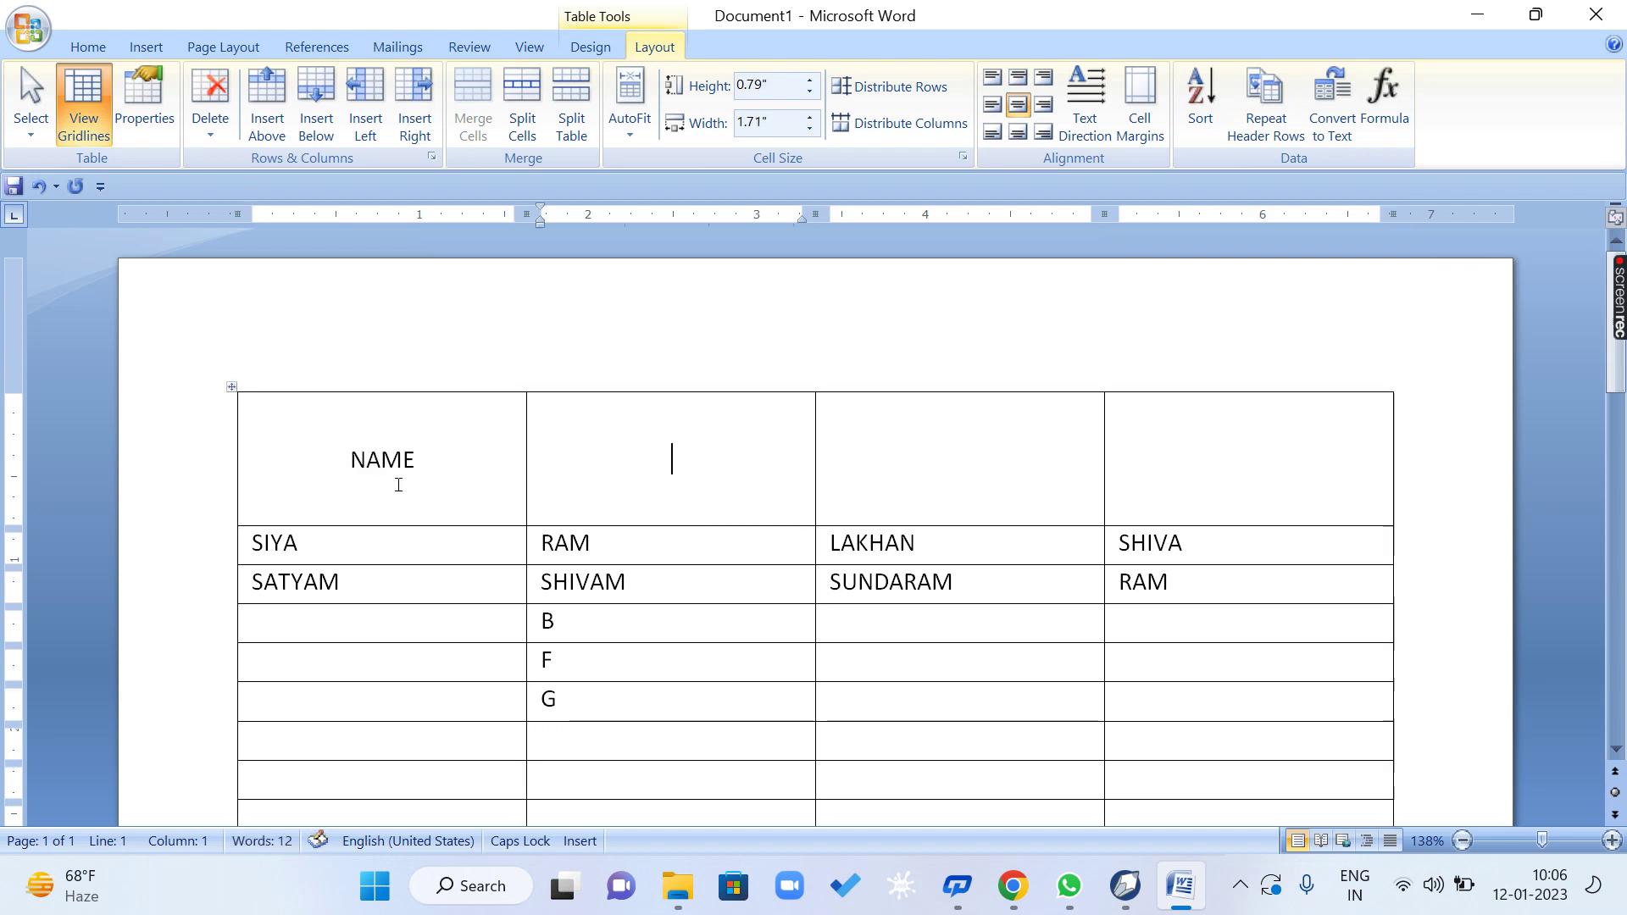
Enter WORD, EXCEL and ACCESS as the headings of the remaining three columns.
text(WORD)
key(Tab)
text(EXCEL)
key(Tab)
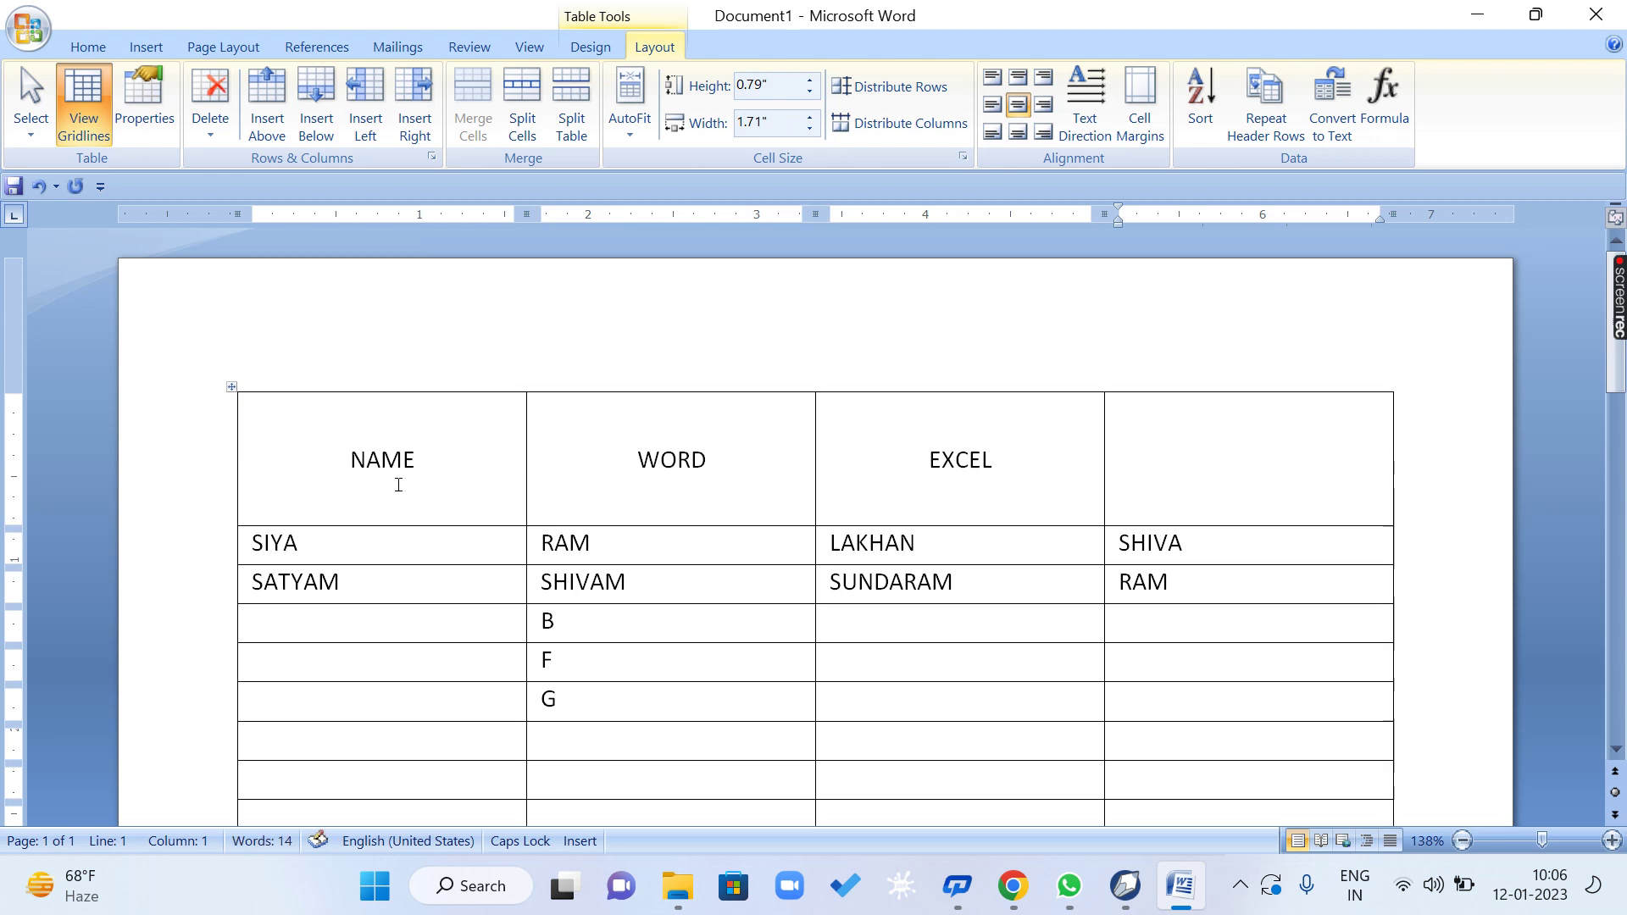
text(ACCESS)
Replace the first entry under the NAME heading with a sample first name starting with A.
double_click(339, 576)
click(345, 620)
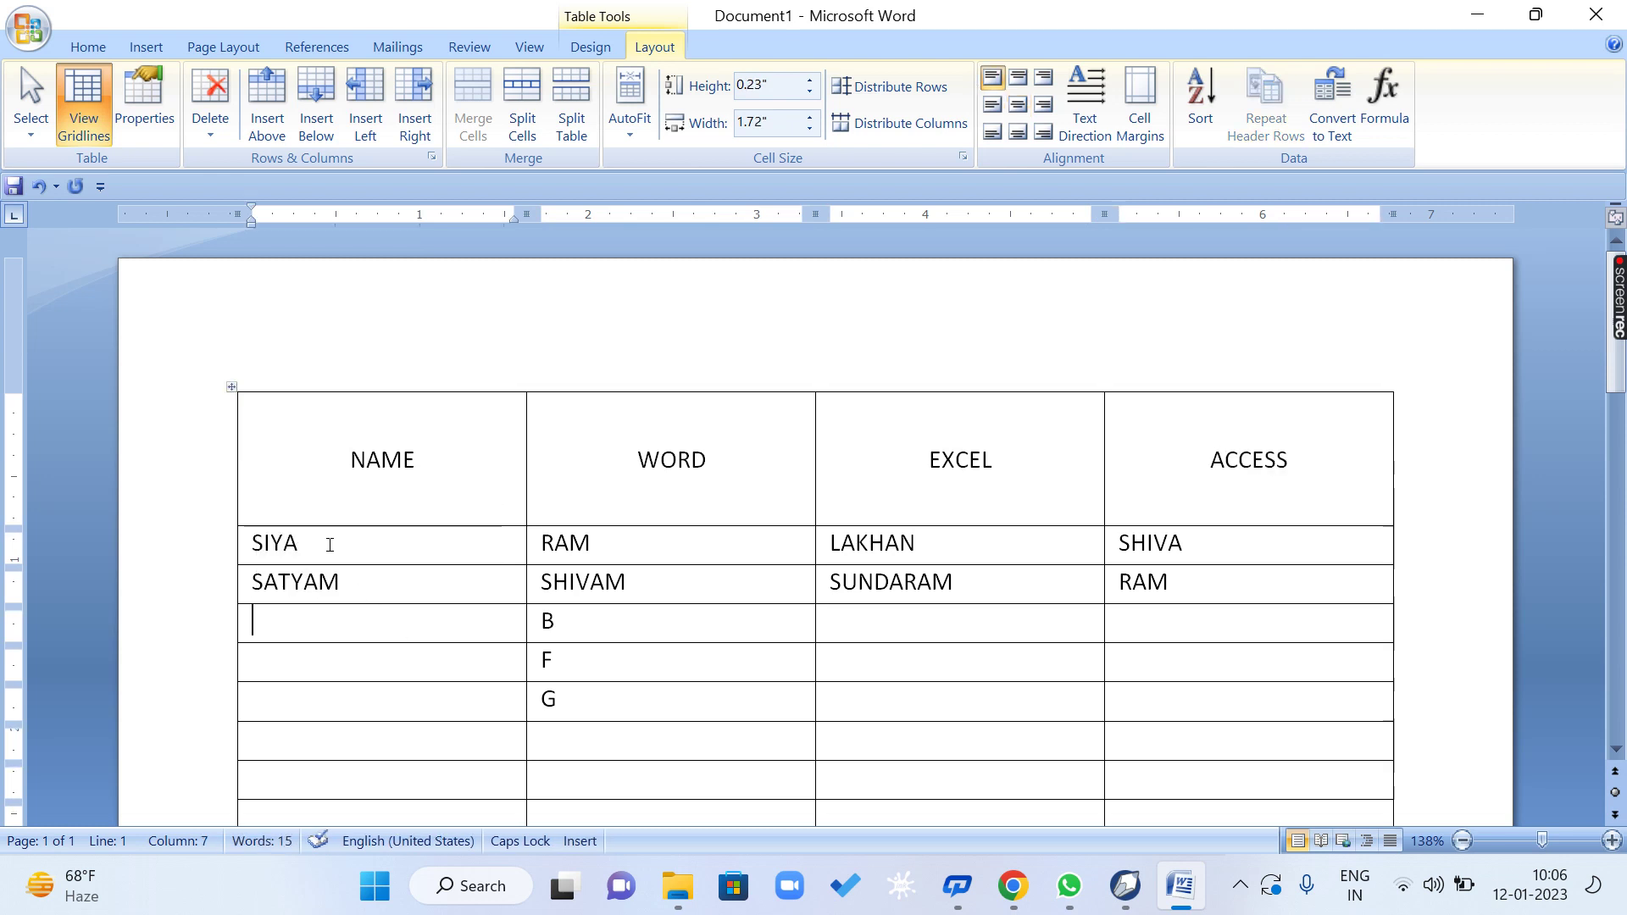
drag(329, 544, 262, 544)
key(BackSpace)
key(BackSpace)
text(AMIT)
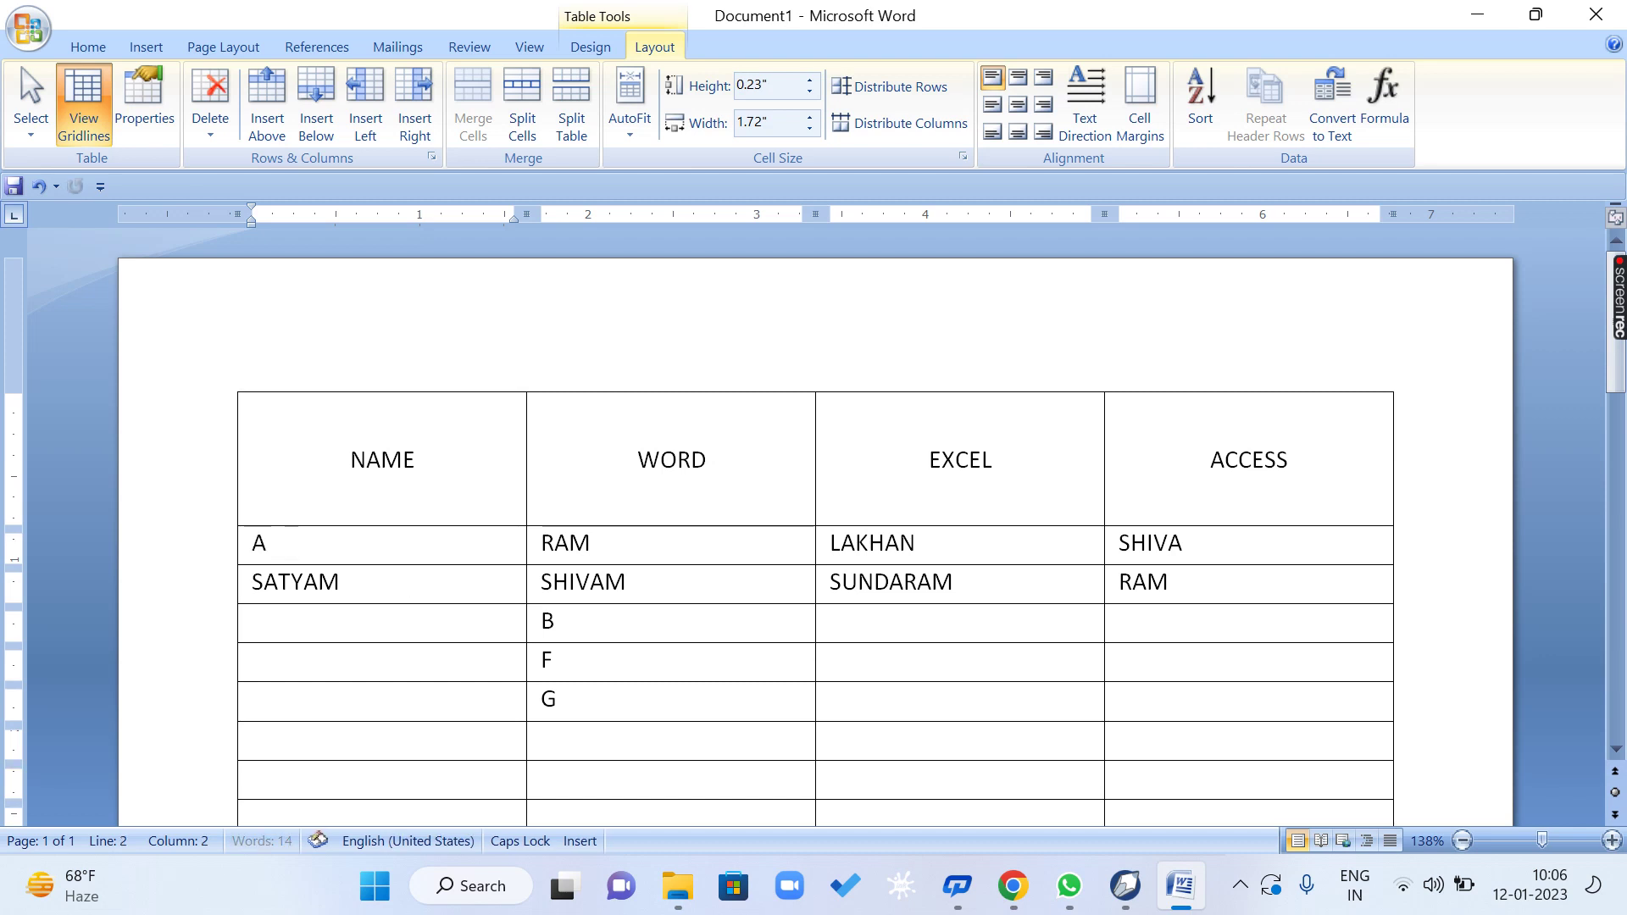
Replace the second entry under the NAME heading with a sample first name starting with B.
key(Down)
key(Right)
key(Left)
key(BackSpace)
key(BackSpace)
key(BackSpace)
key(BackSpace)
key(BackSpace)
text(BEE)
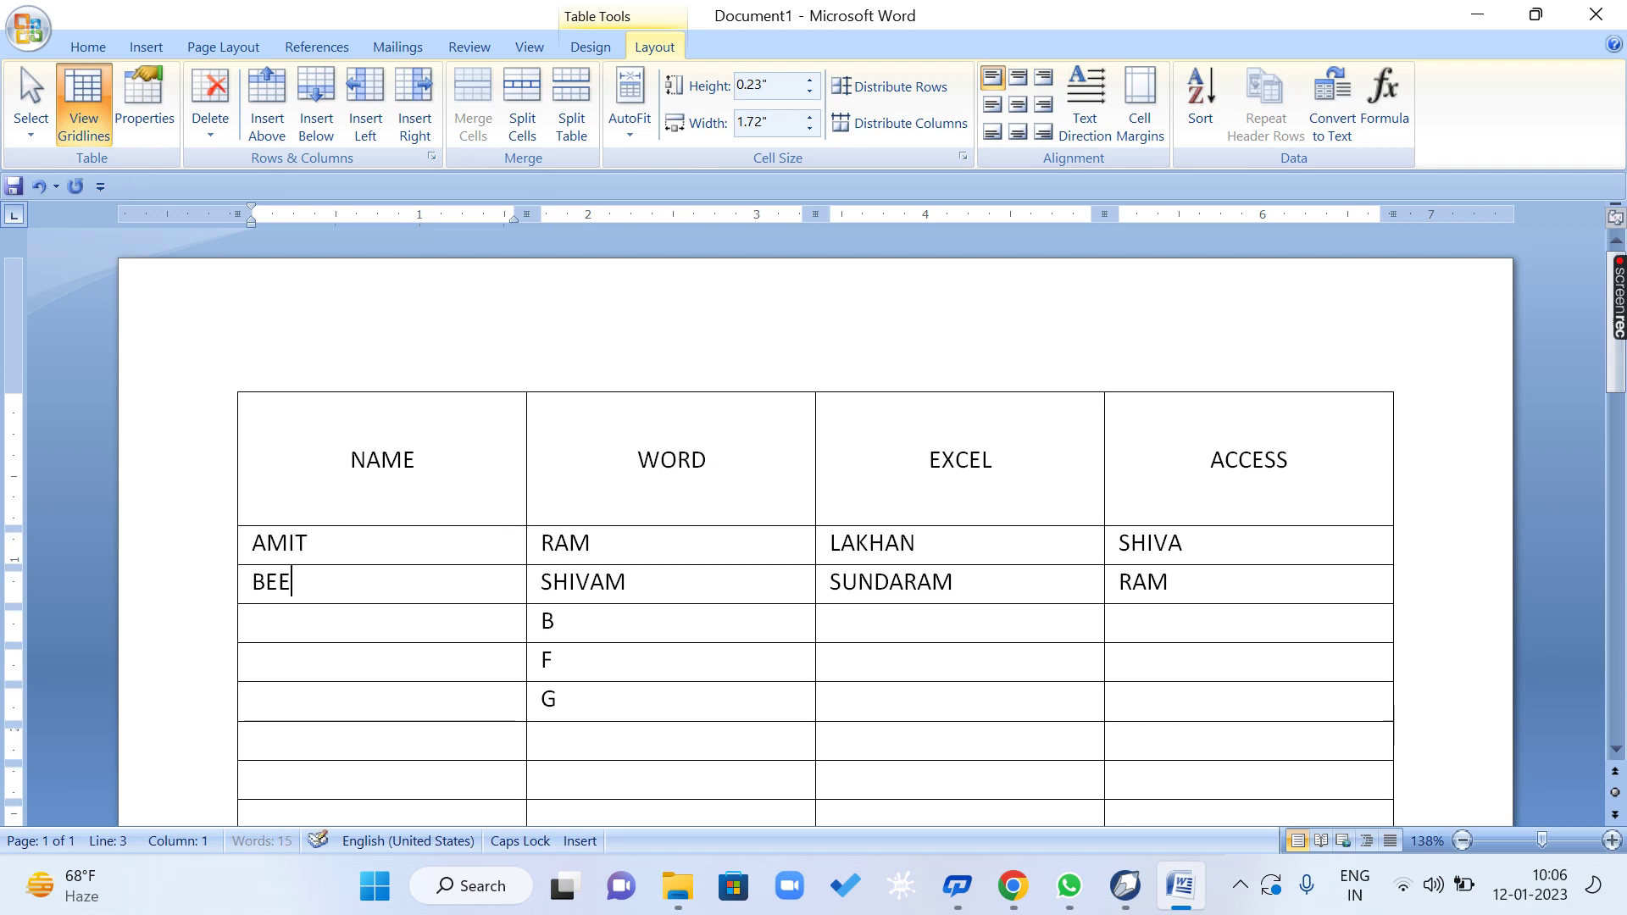
text(NU)
Fill the next five cells of the NAME column with sample names starting with C, D, E, F and G.
key(Down)
text(C)
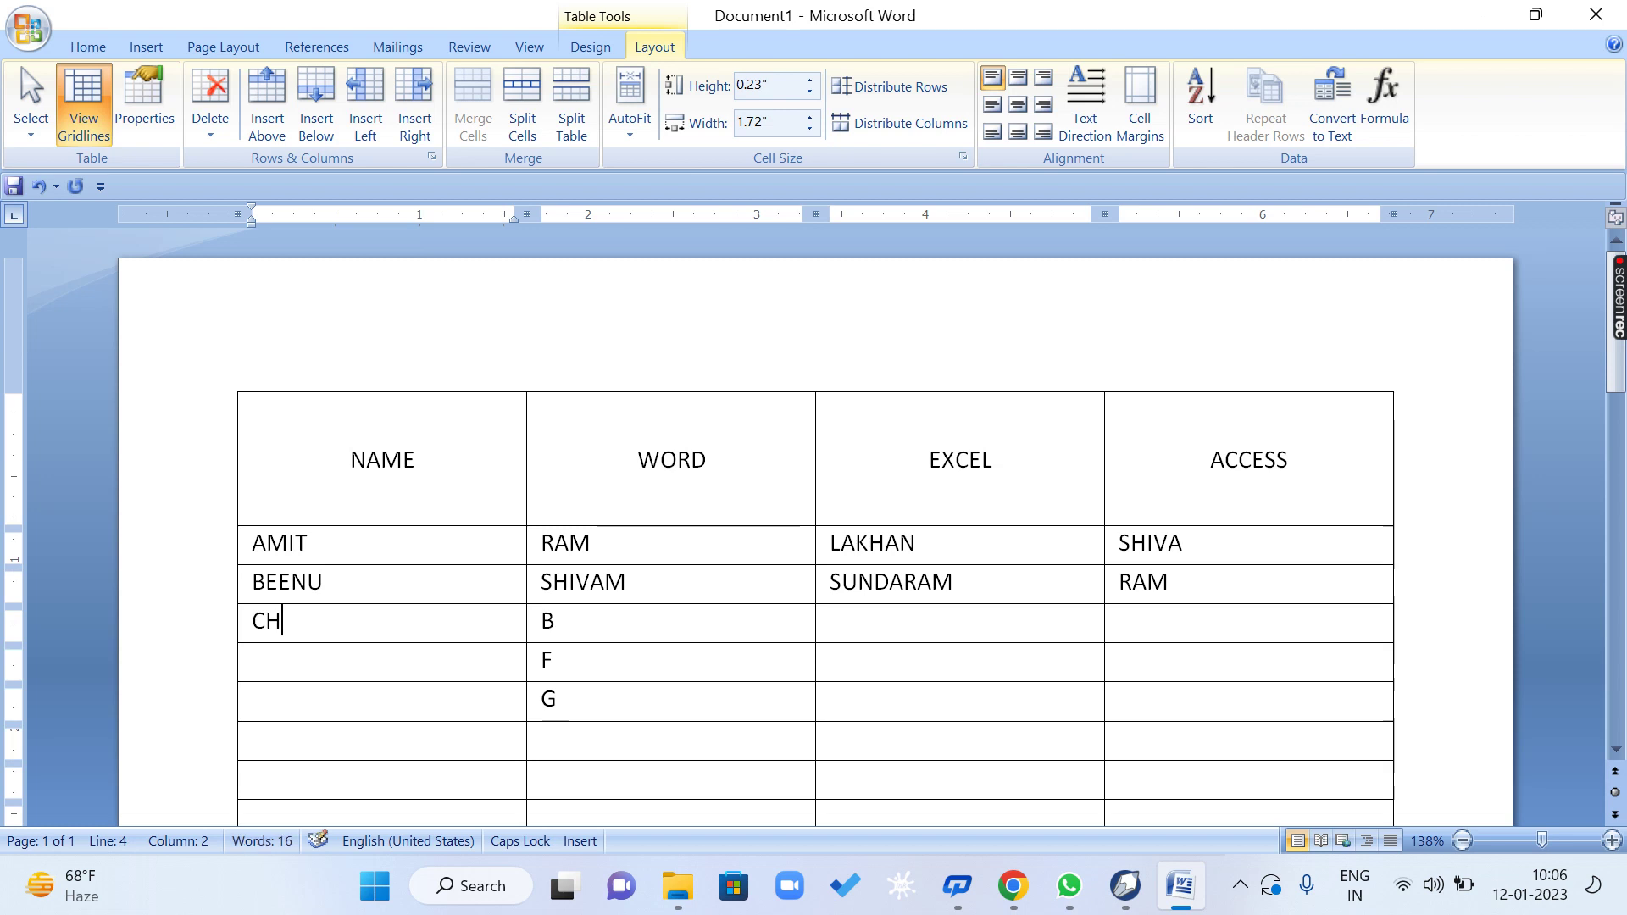
text(EE)
text(DE)
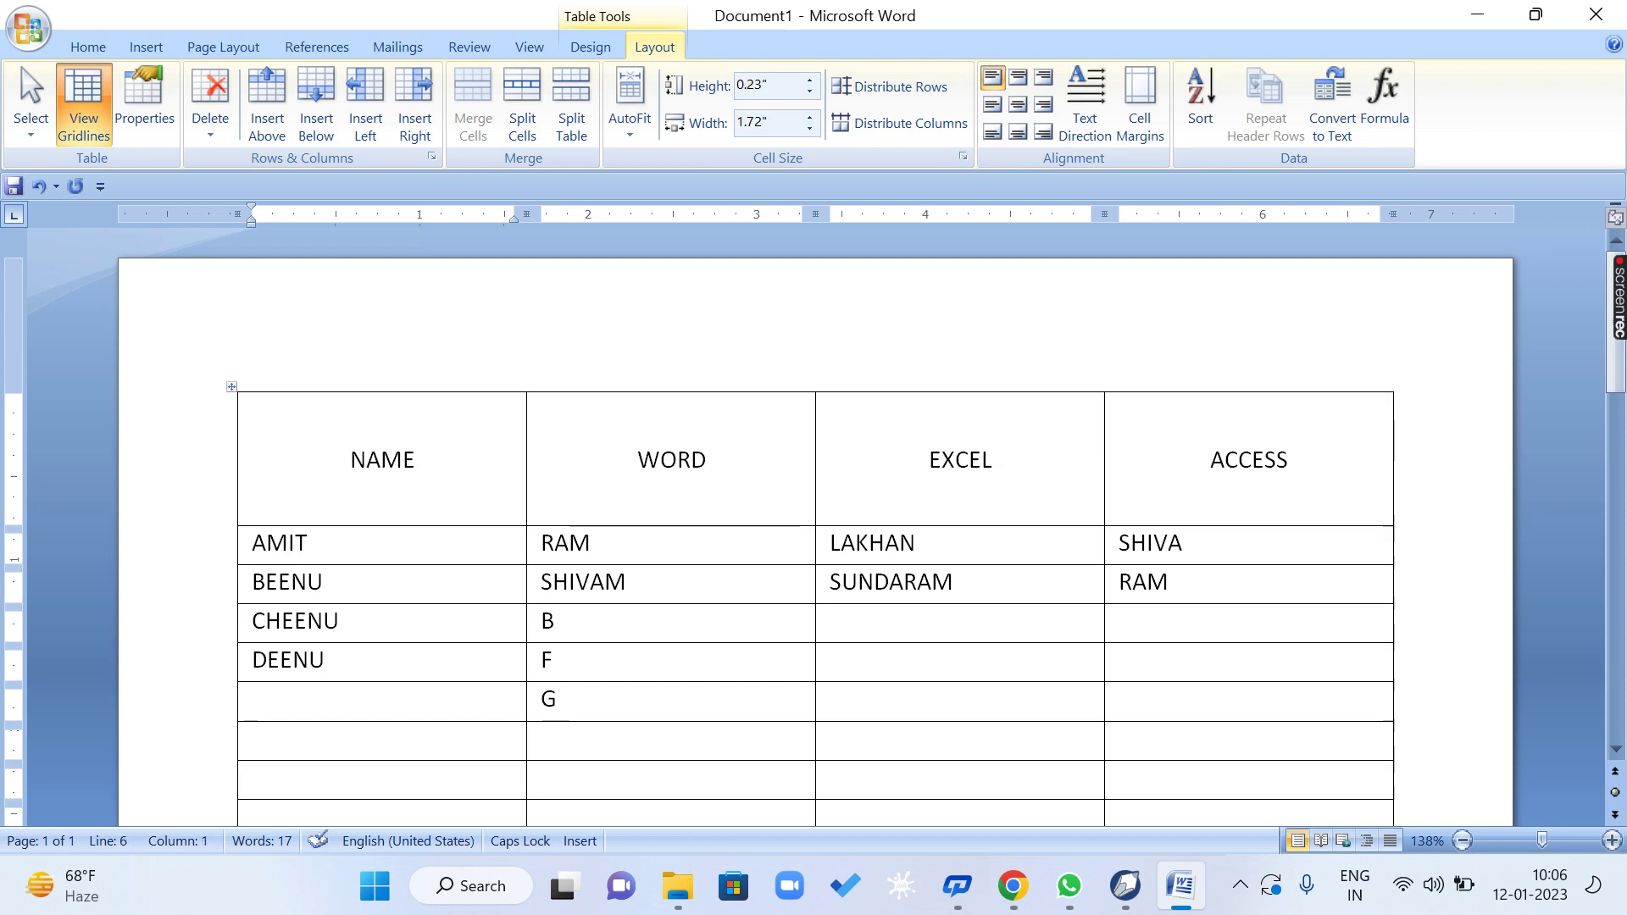
text(EENU)
key(Down)
text(FEEN)
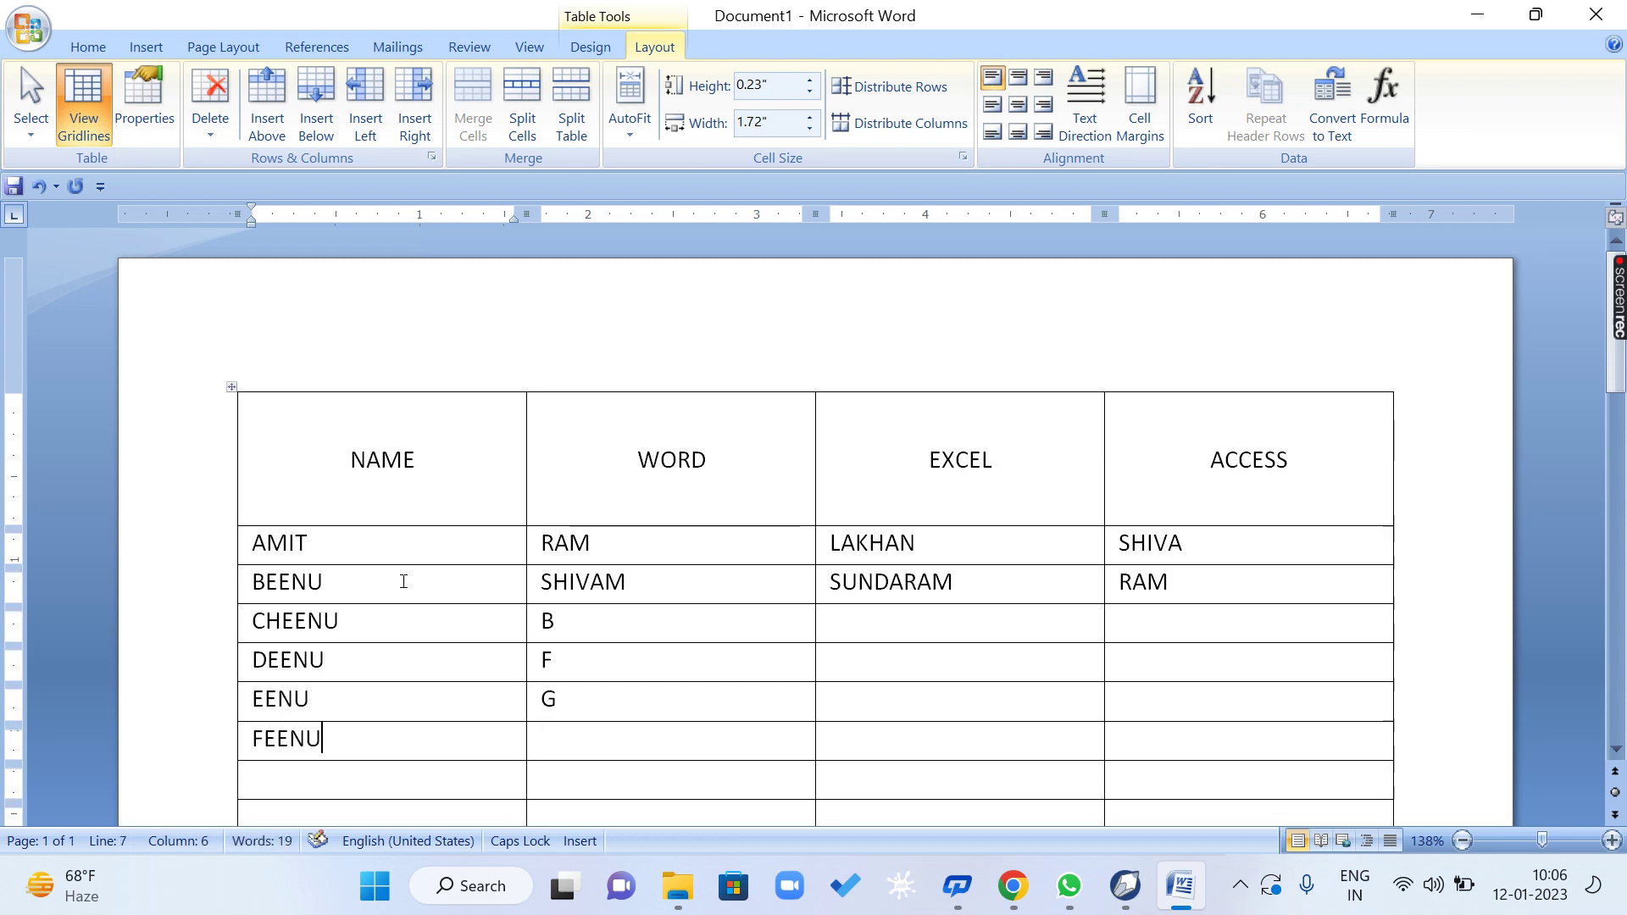
text(FG)
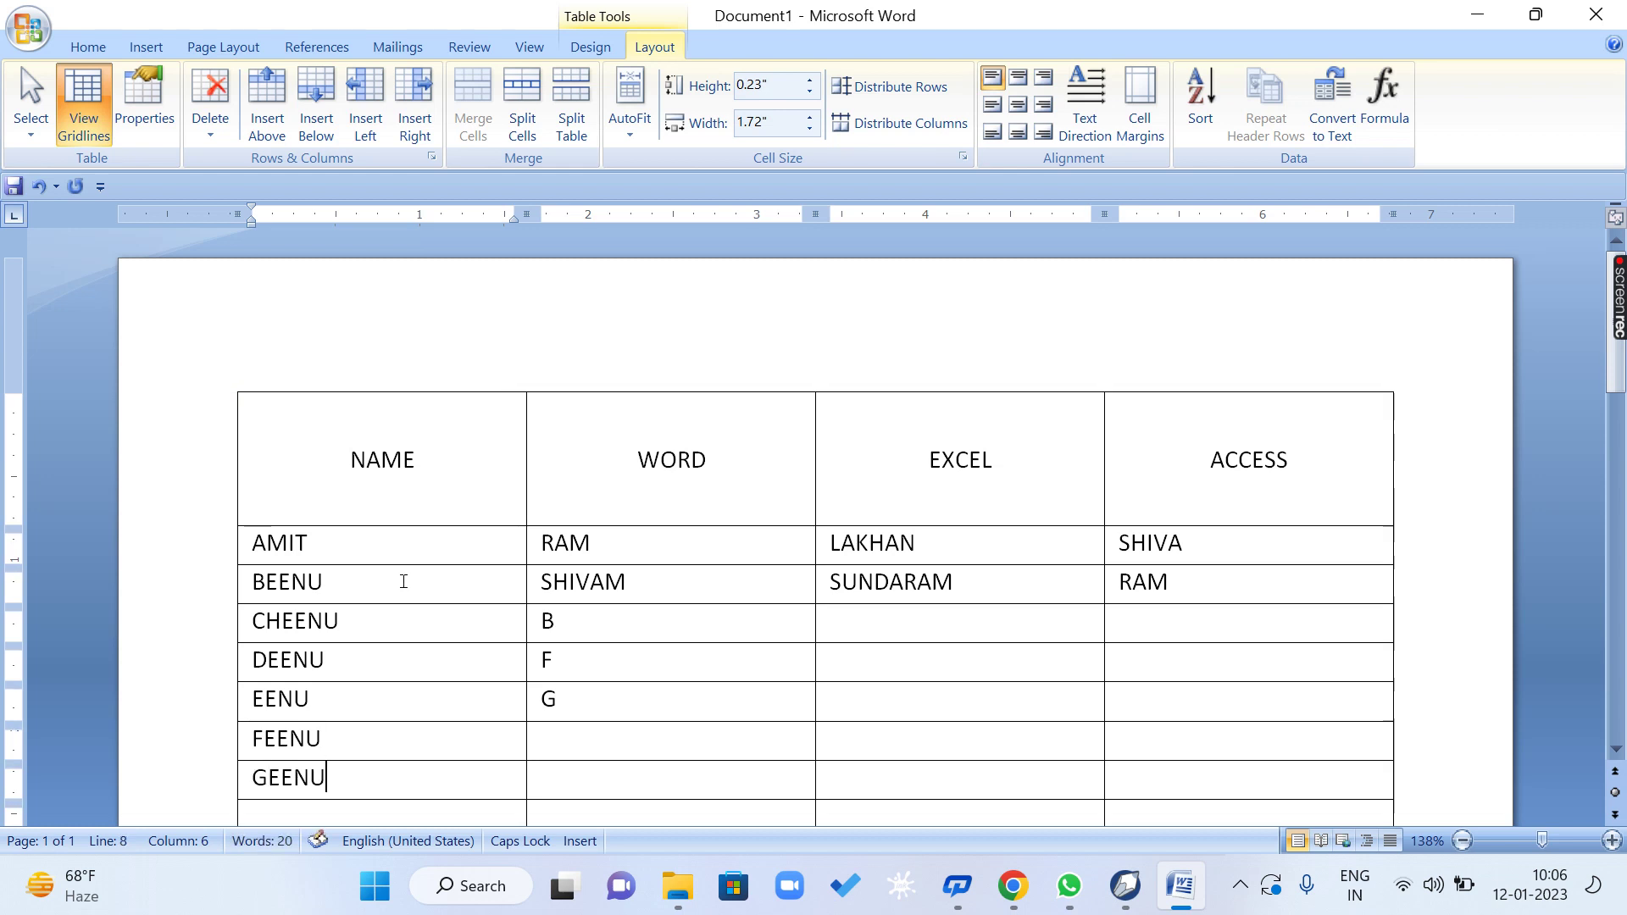
Fill the last three cells of the NAME column with sample names starting with H, I and J.
key(Down)
text(HEENU)
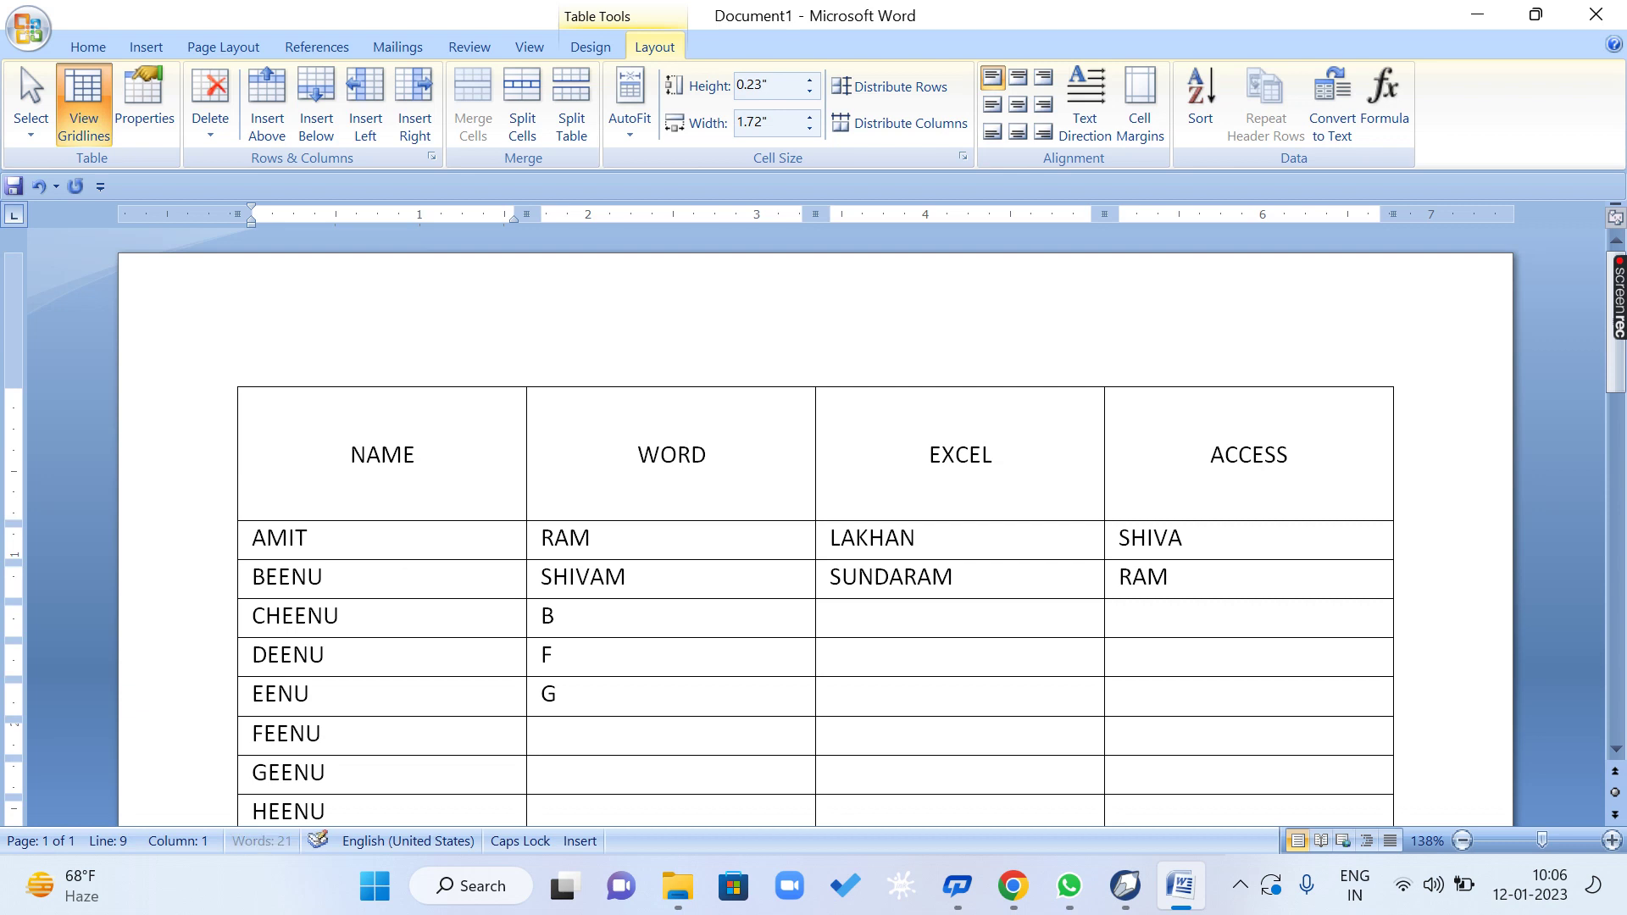
key(Down)
text(II)
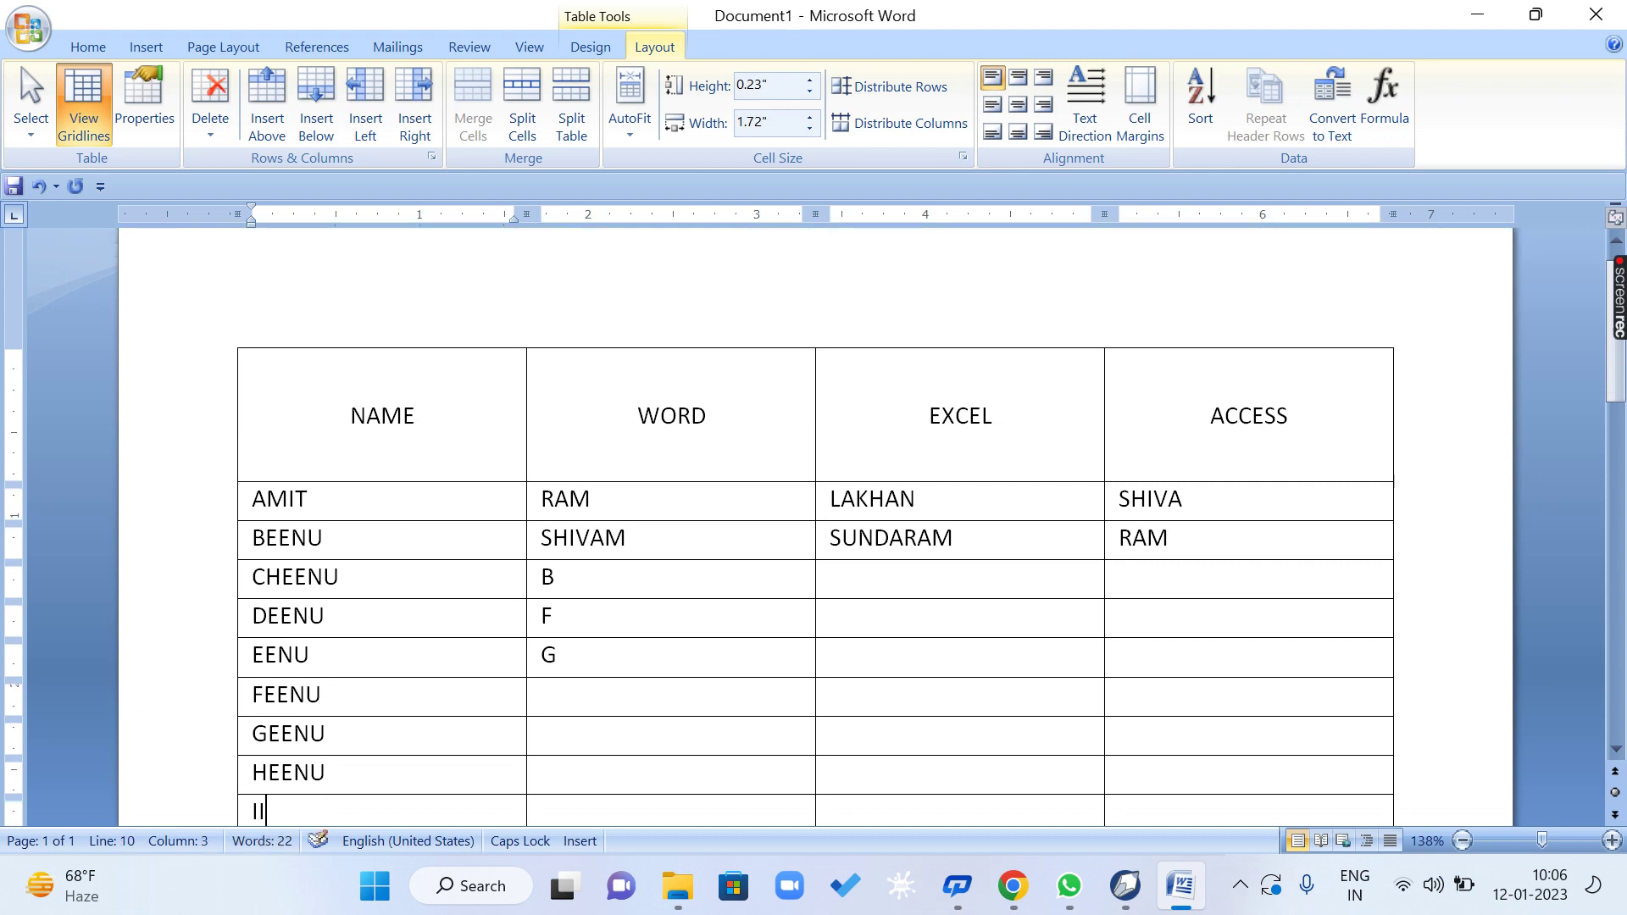
text(NU)
key(Down)
text(JEENU)
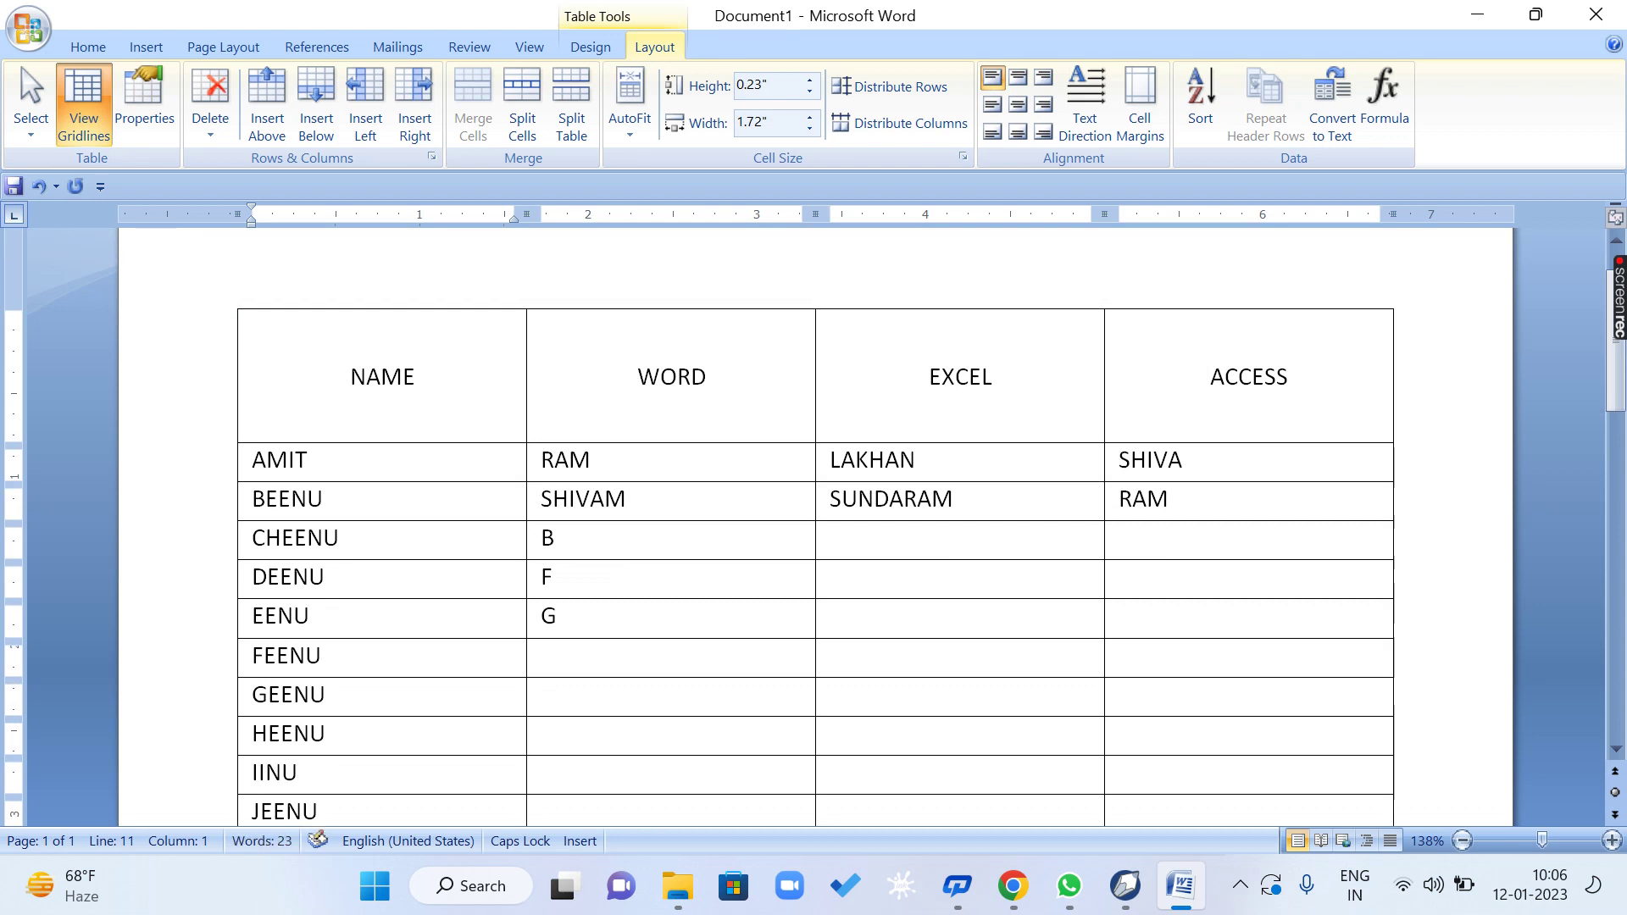
key(Down)
text(K)
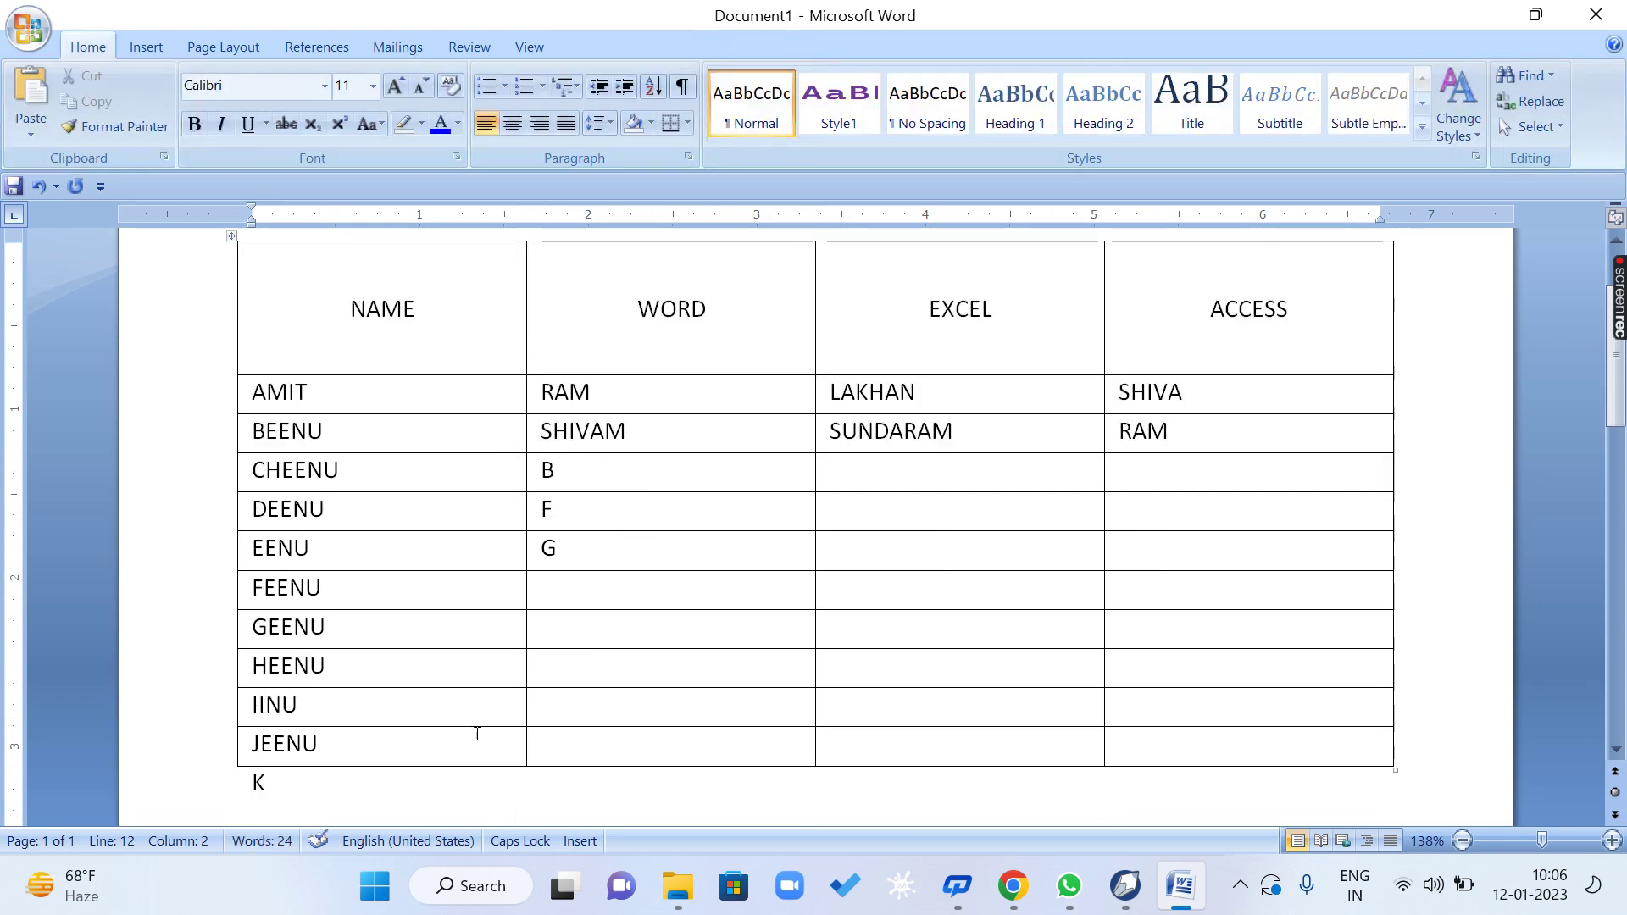
key(BackSpace)
Replace the WORD column's entry in the first row below the headings with 85.
drag(630, 393, 608, 641)
text(1)
click(626, 399)
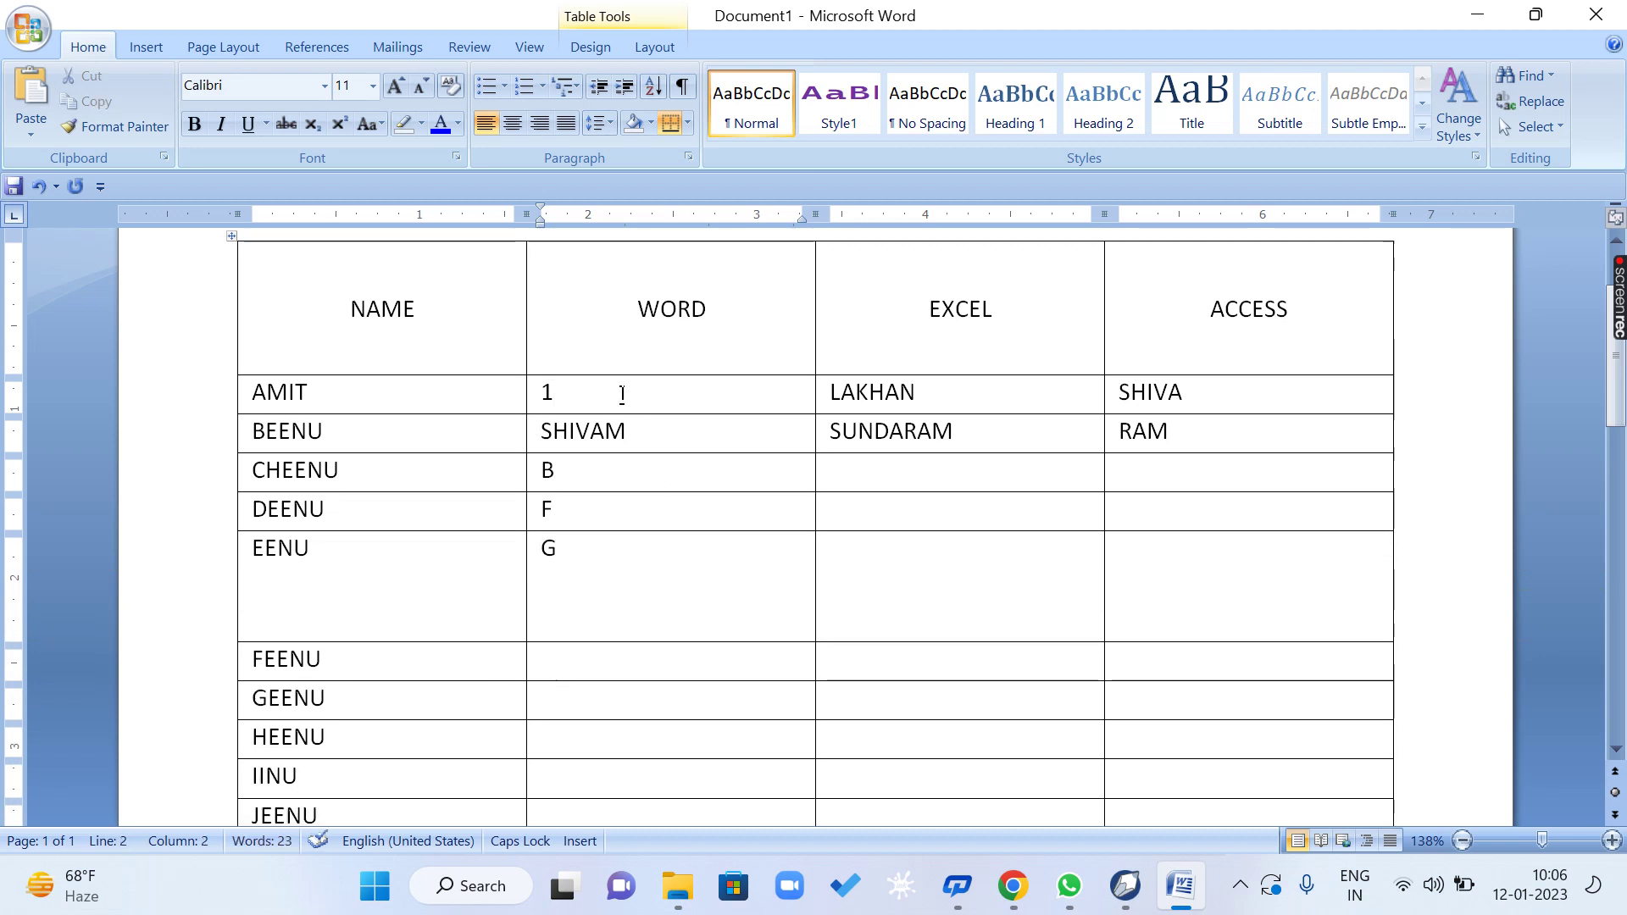
key(BackSpace)
key(Down)
key(Down)
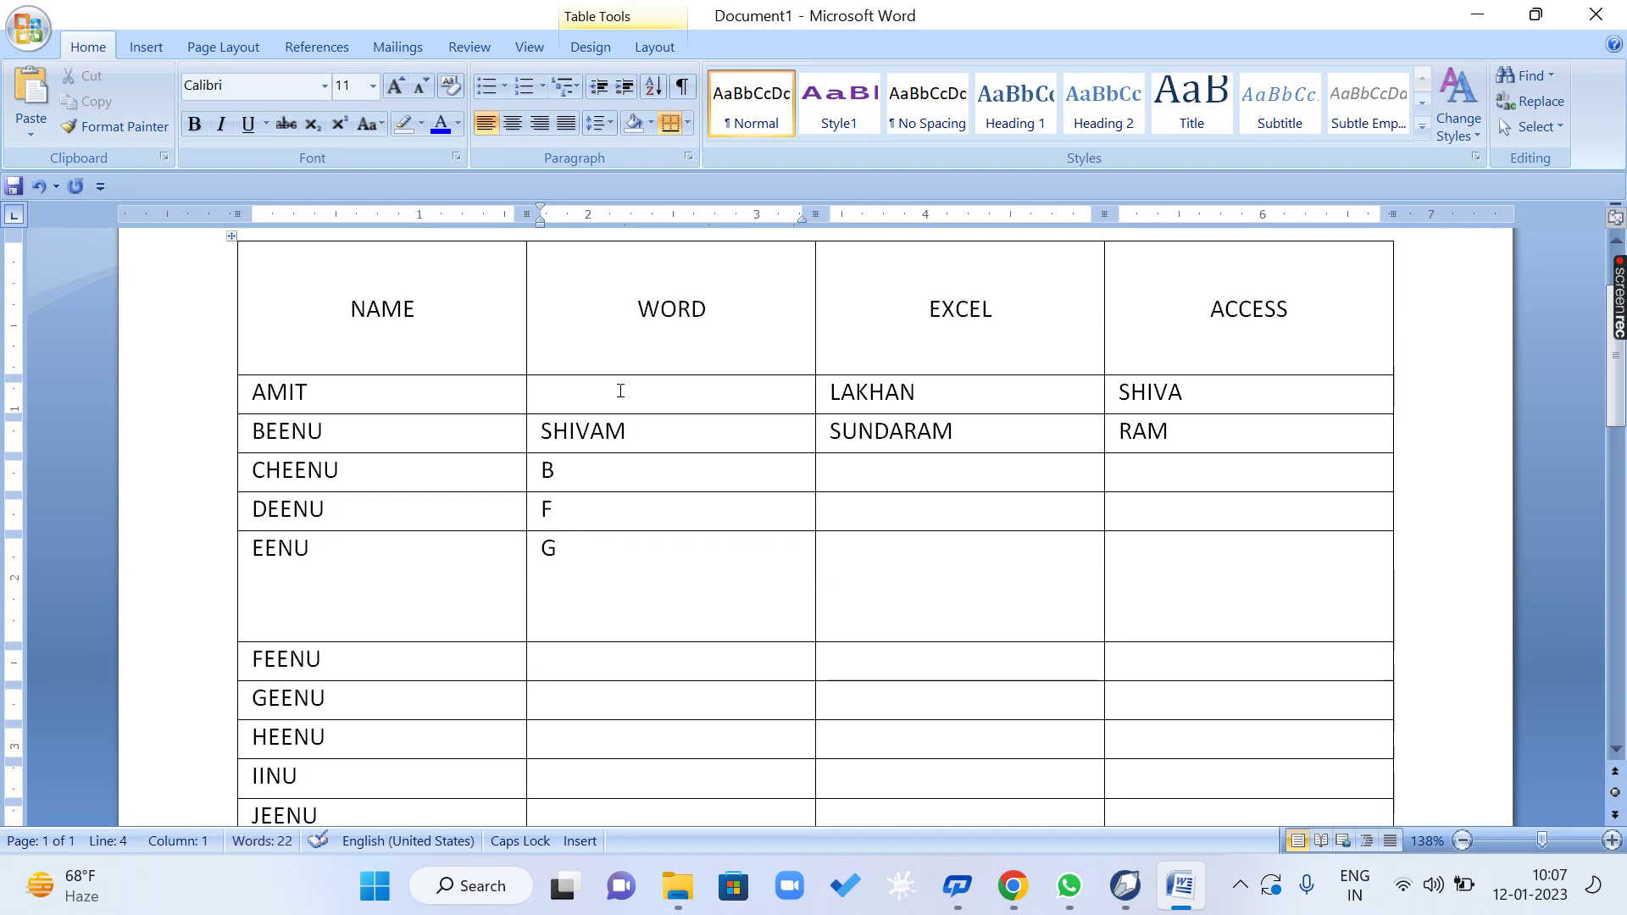
click(620, 390)
text(85)
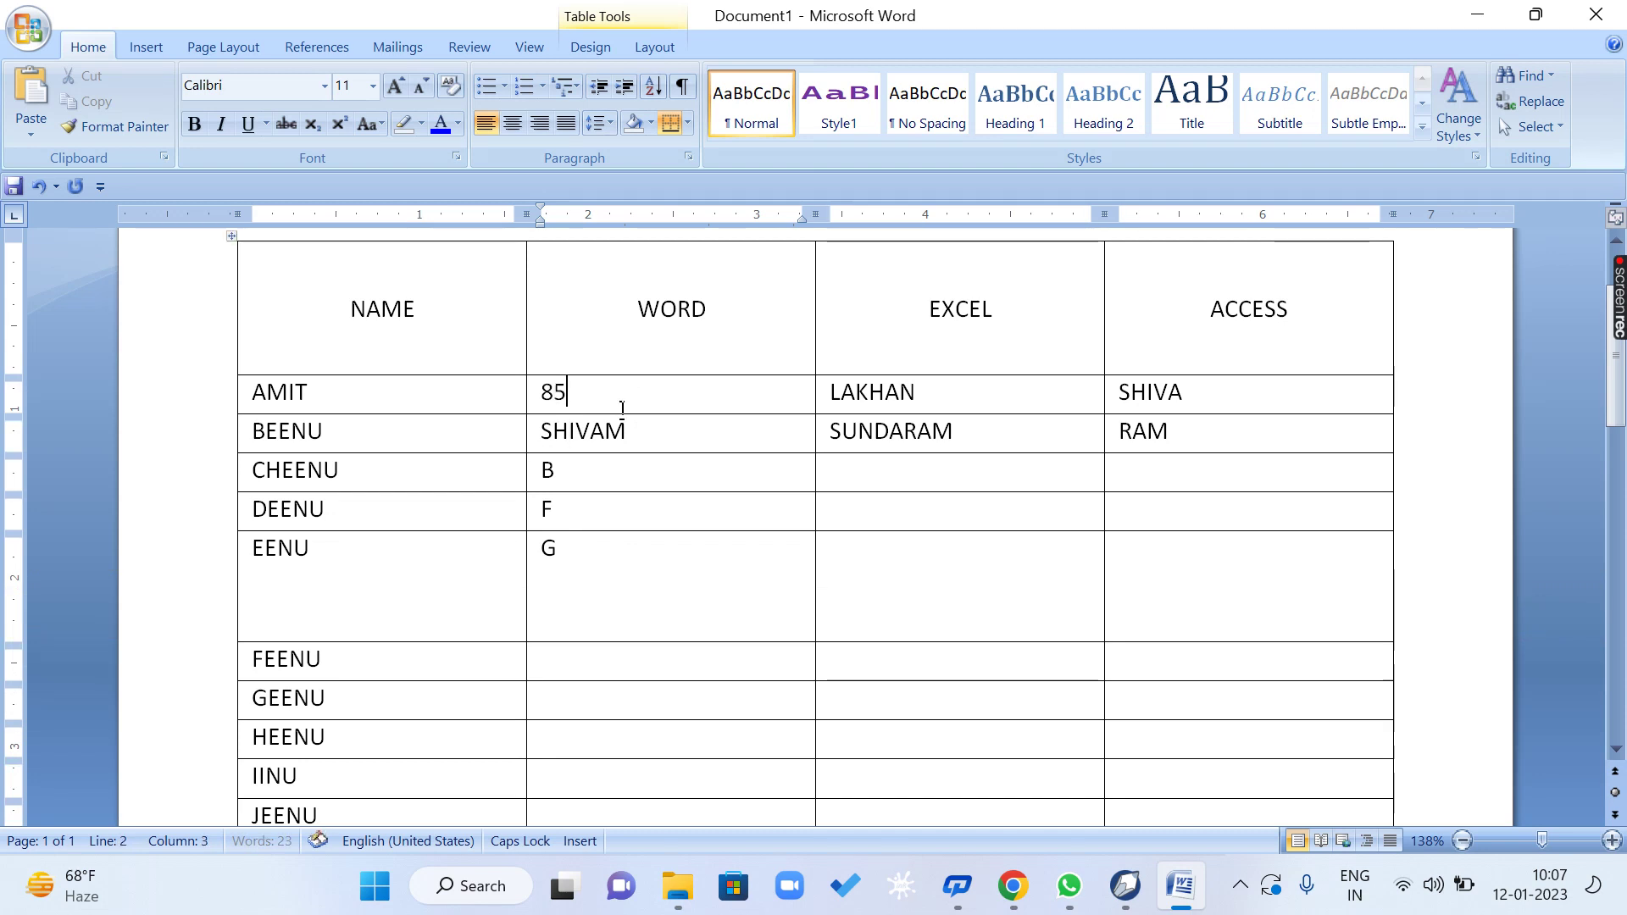
Replace the WORD column's entry in the second row below the headings with 98.
key(Down)
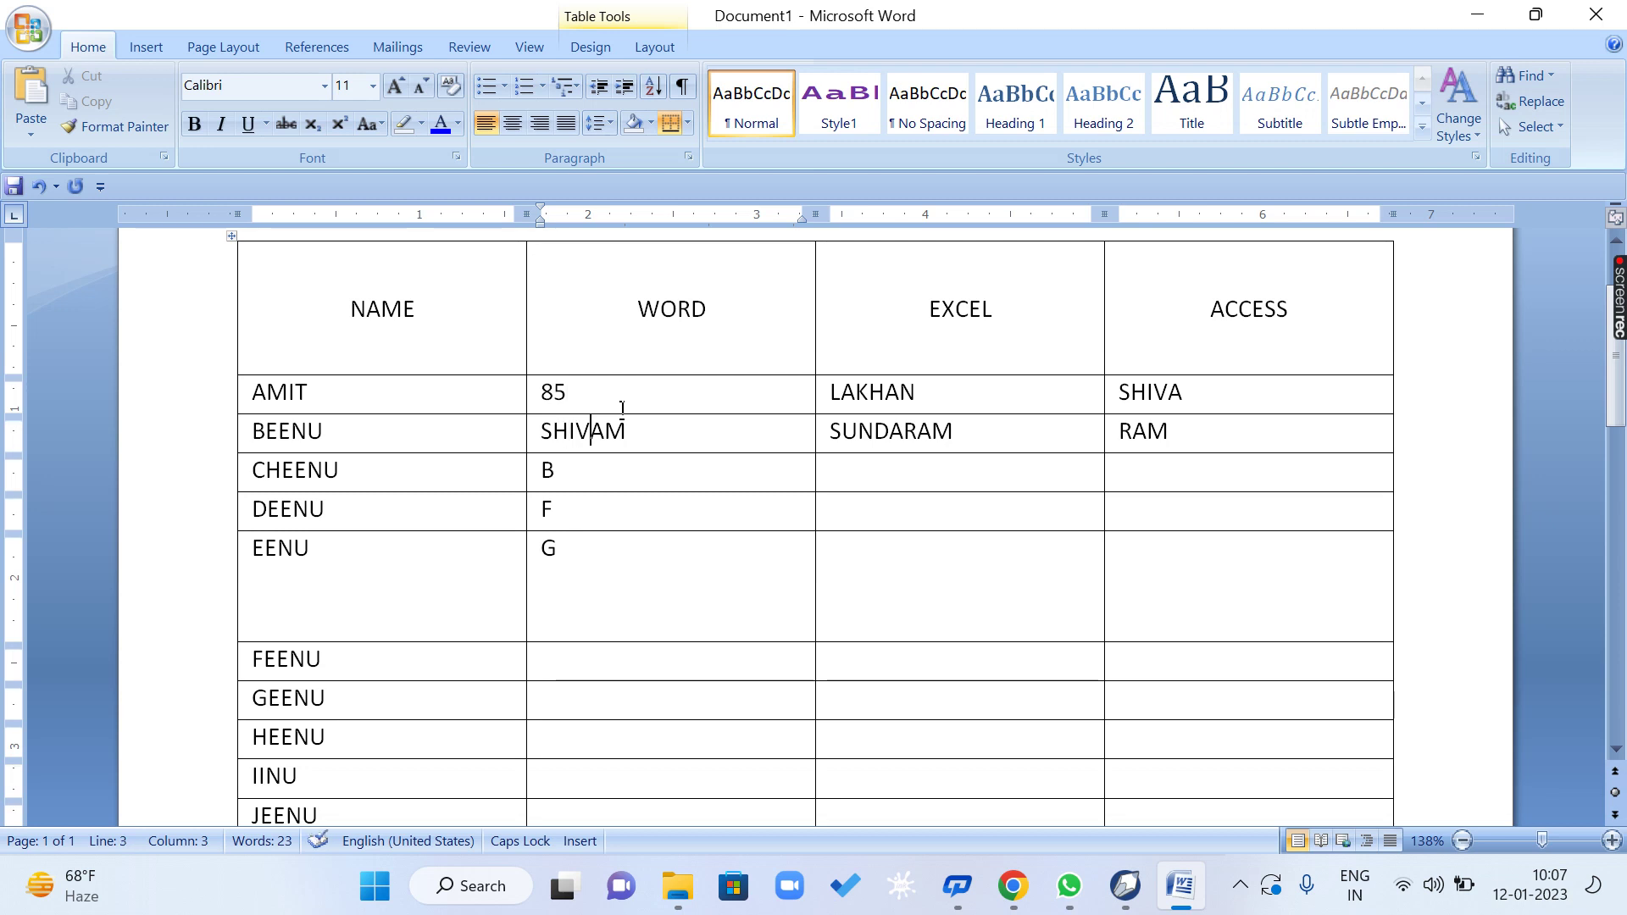
key(Right)
key(Right)
key(Right)
key(Left)
key(shift+Left)
key(shift+Left)
key(shift+Left)
key(shift+Left)
key(shift+Left)
key(shift+Left)
key(Delete)
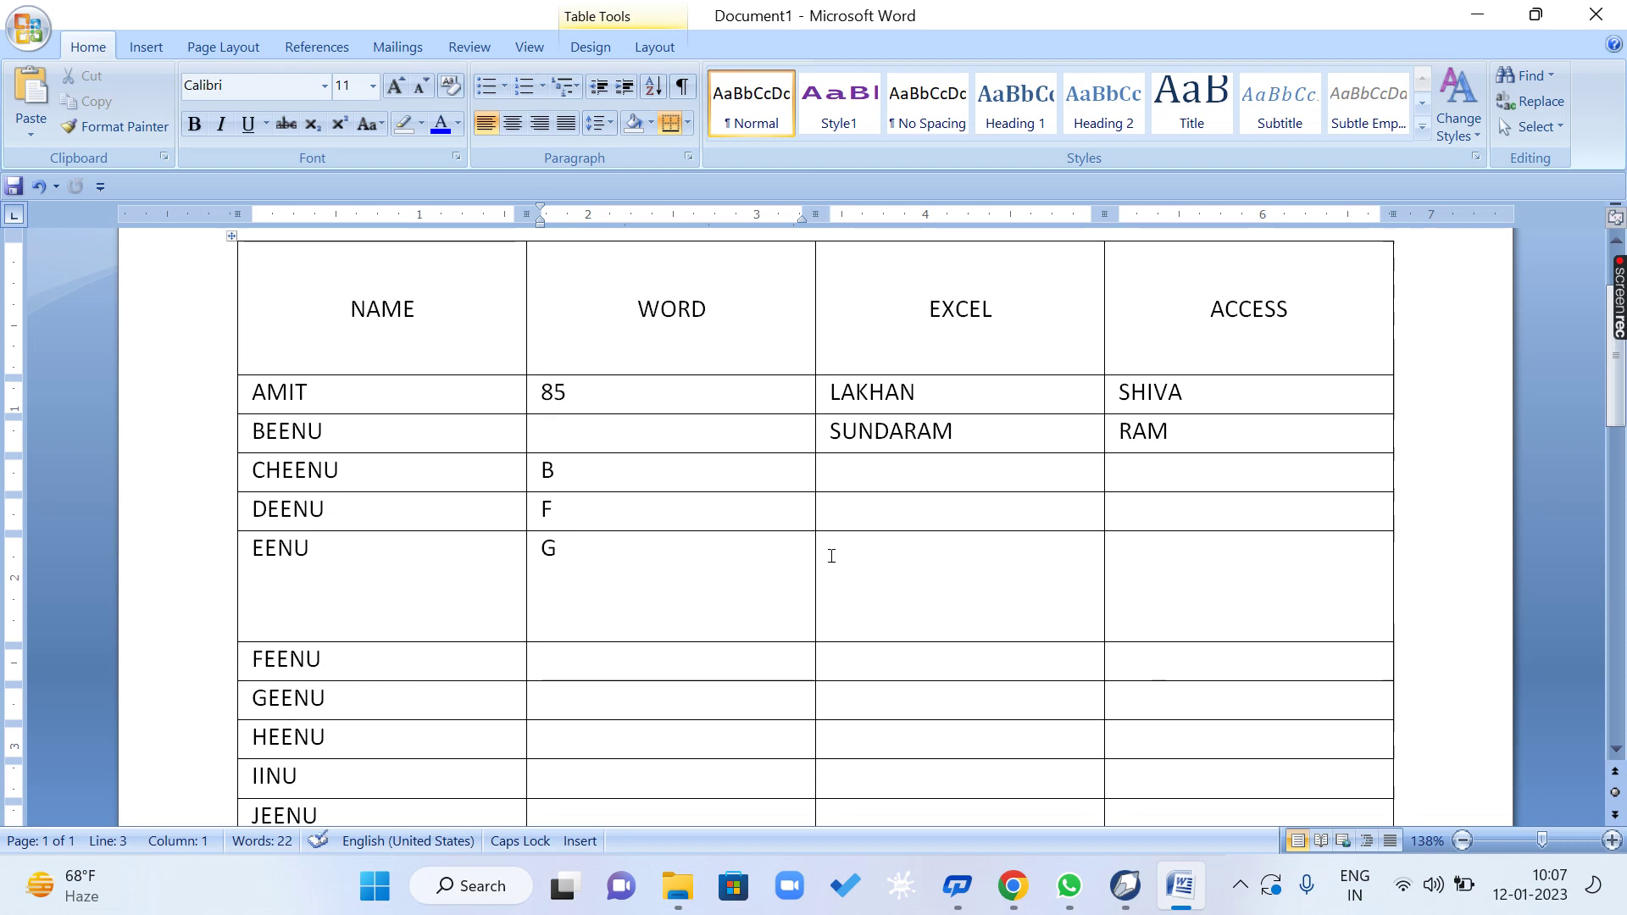
text(98)
Replace the WORD column's letter entries in the third to fifth rows below the headings with 65, 65 and 45.
double_click(545, 472)
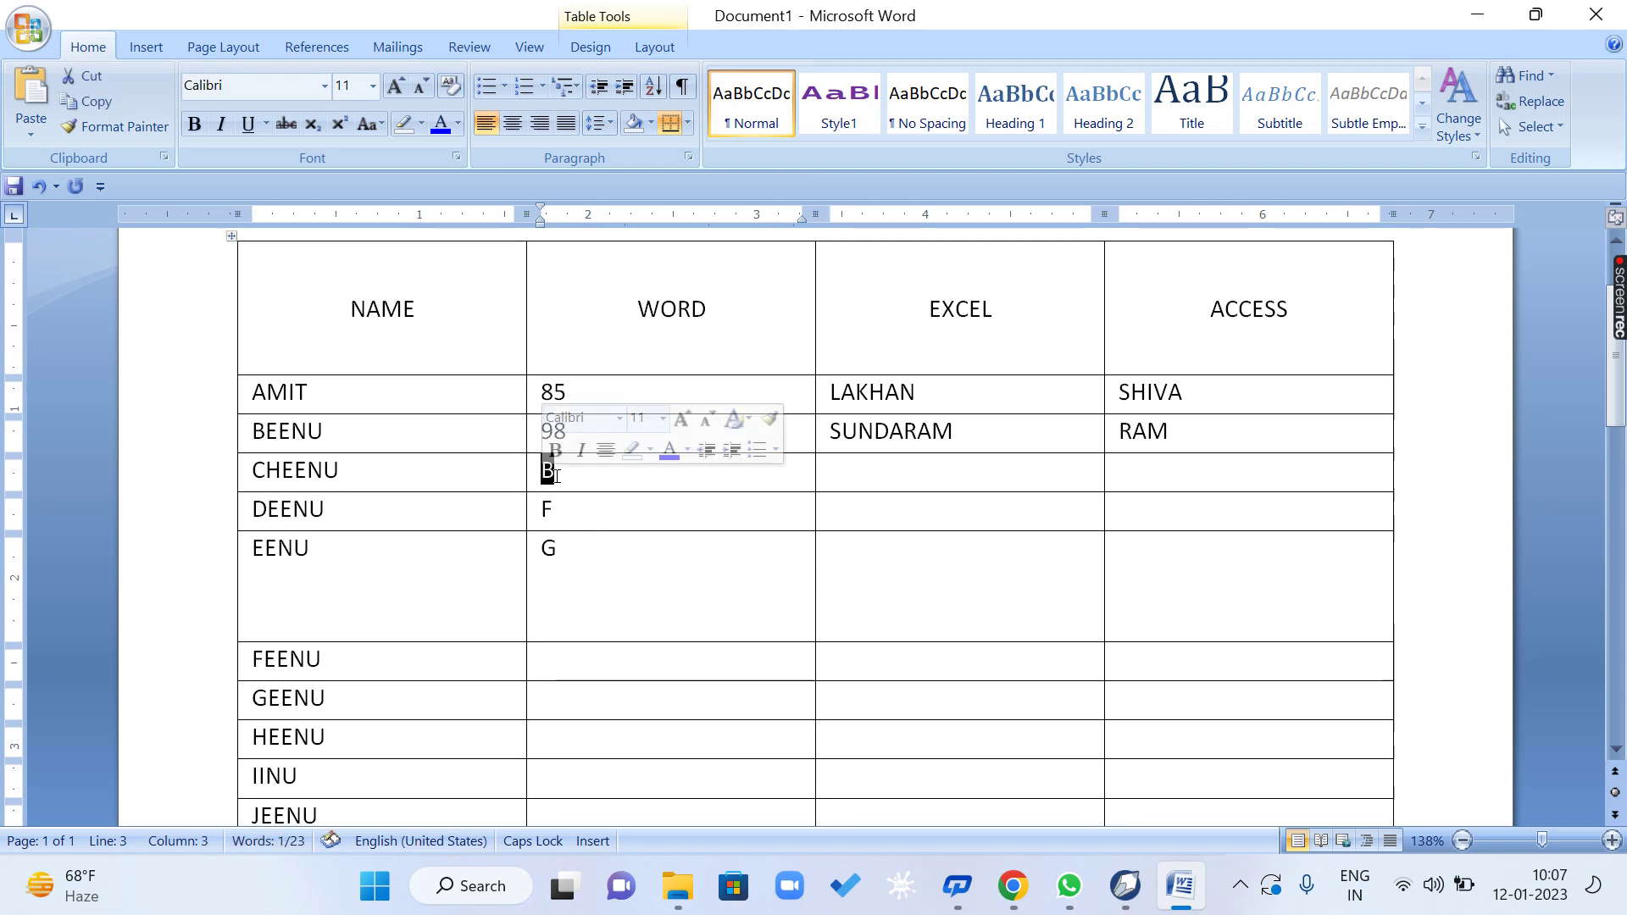
text(65)
drag(570, 562, 534, 510)
click(574, 564)
click(670, 570)
text(45)
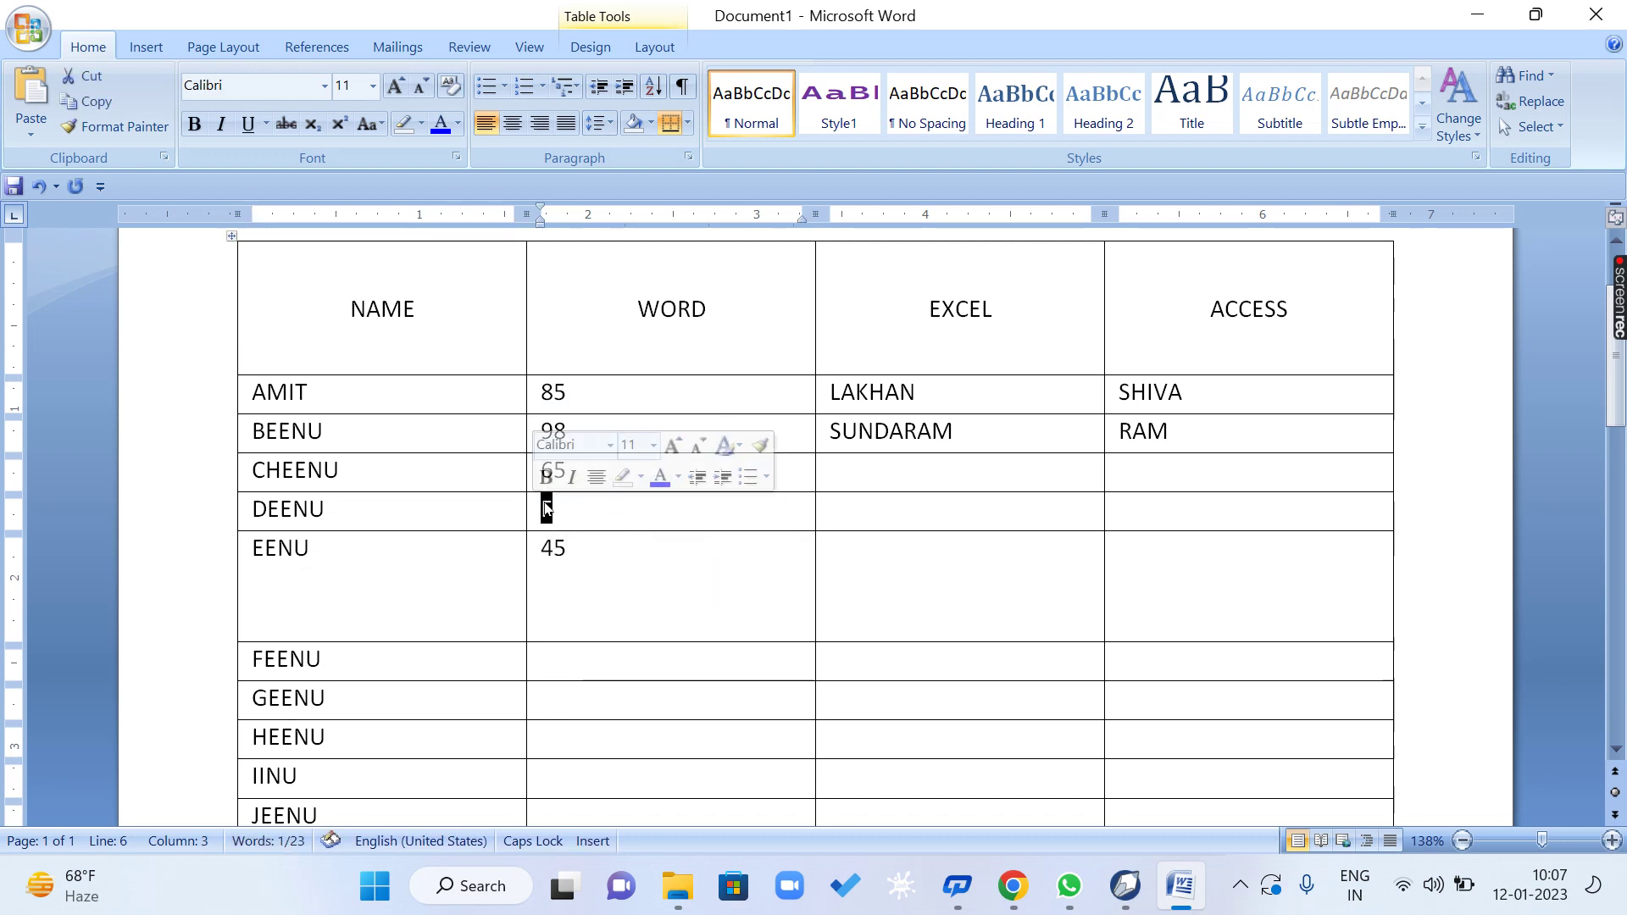
text(65)
Fill the five empty cells at the end of the WORD column with the marks 36, 25, 14, 85 and 96.
click(585, 666)
text(36)
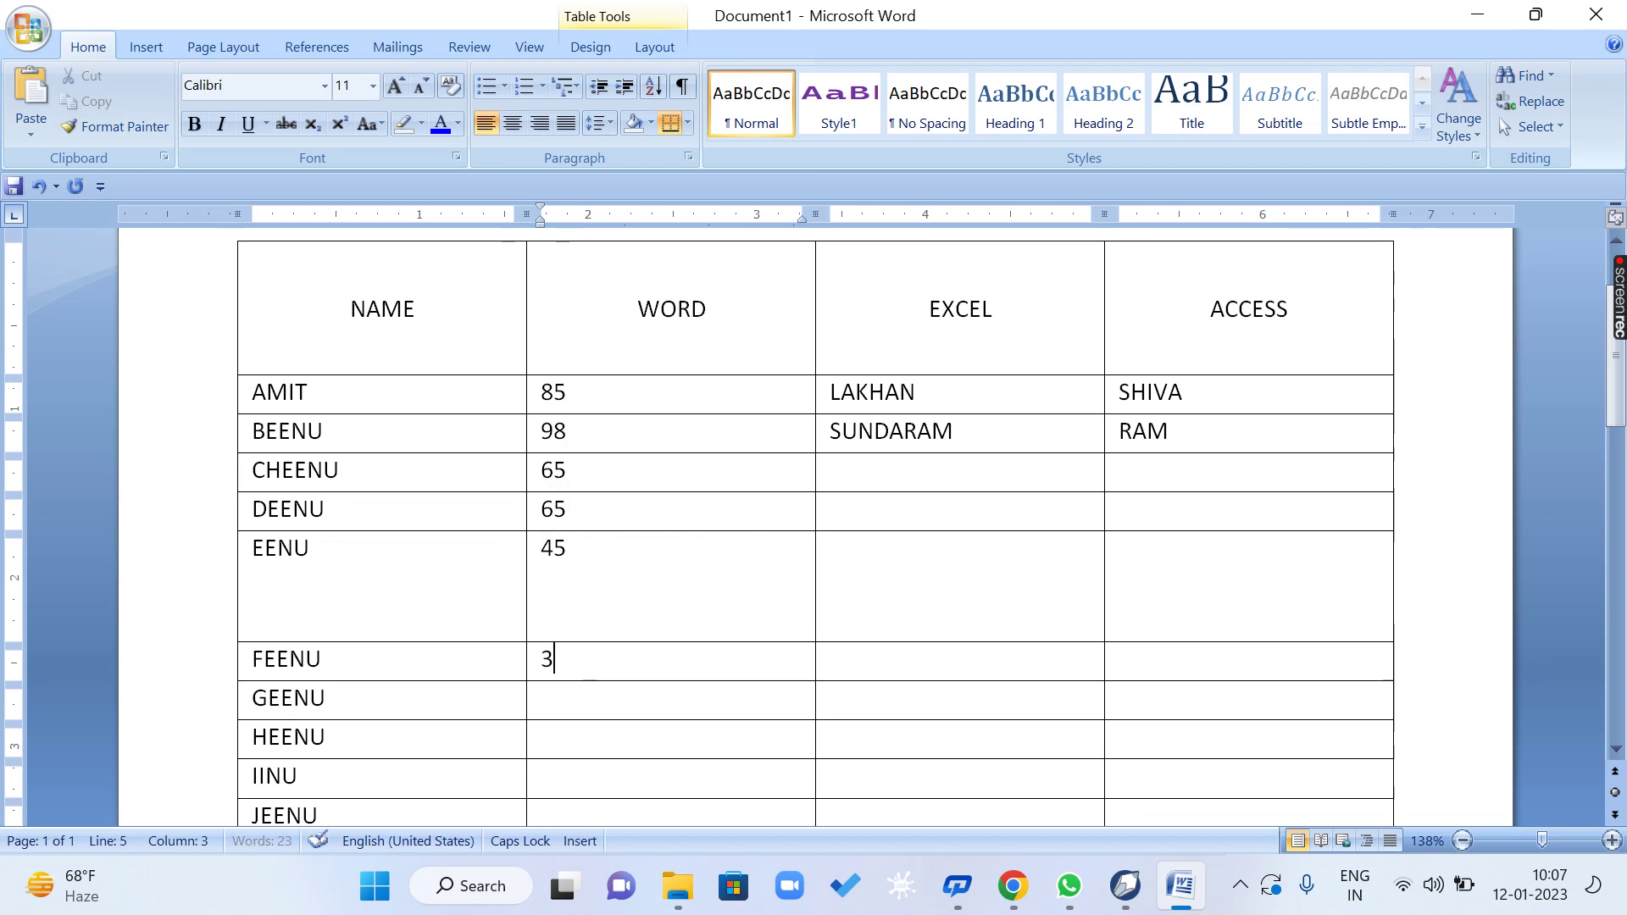
click(547, 697)
text(25)
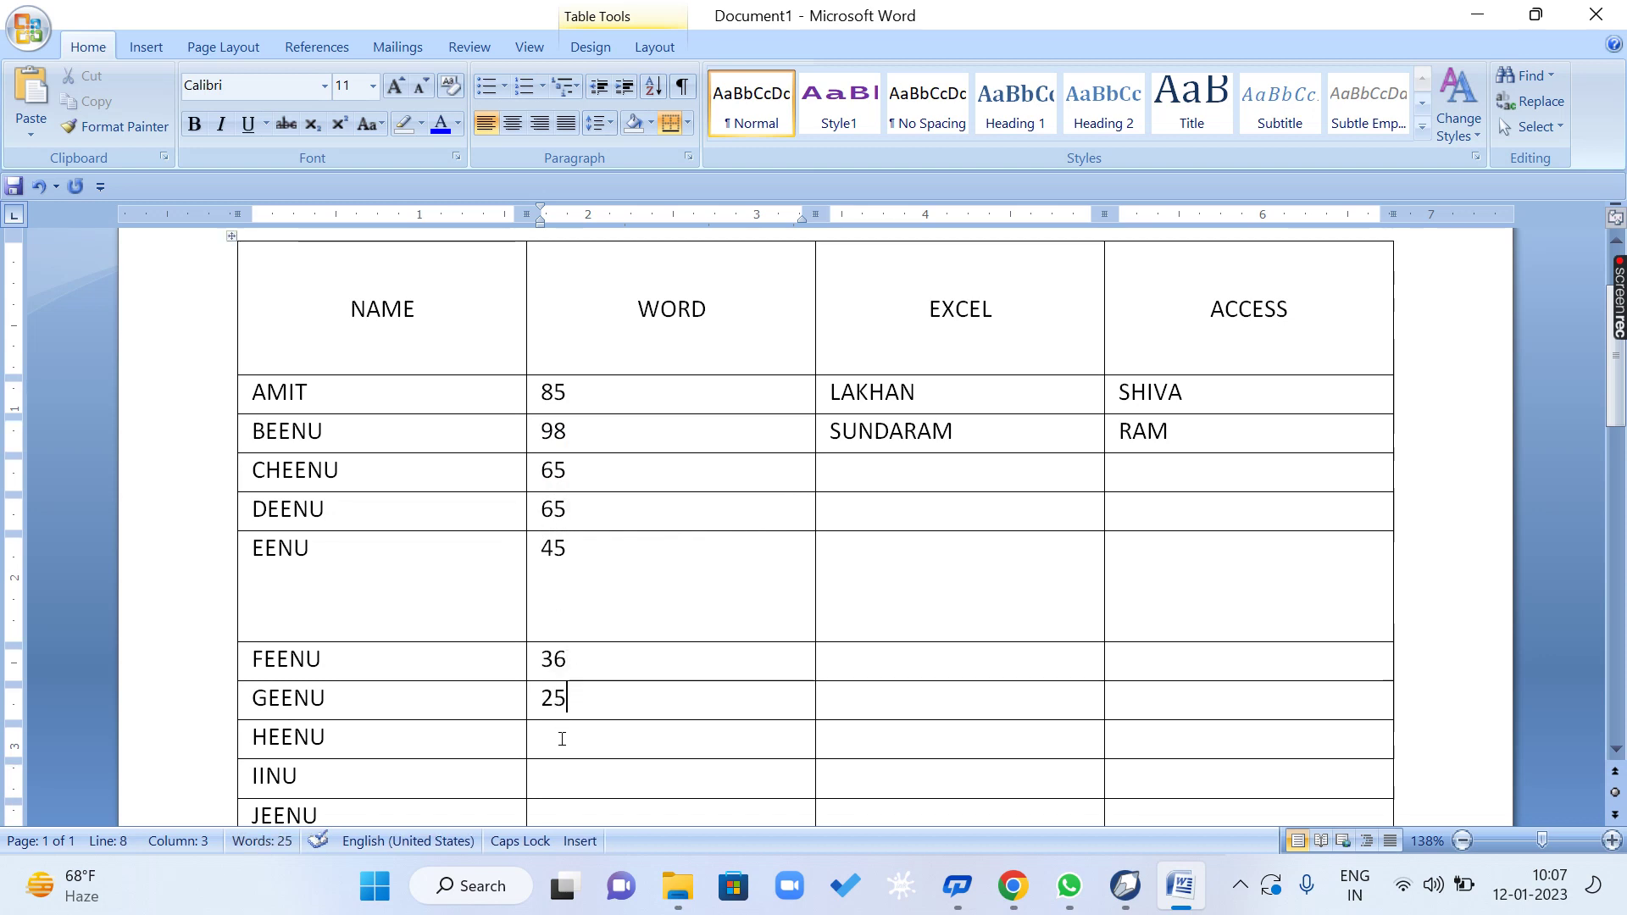
click(563, 739)
text(14)
click(545, 775)
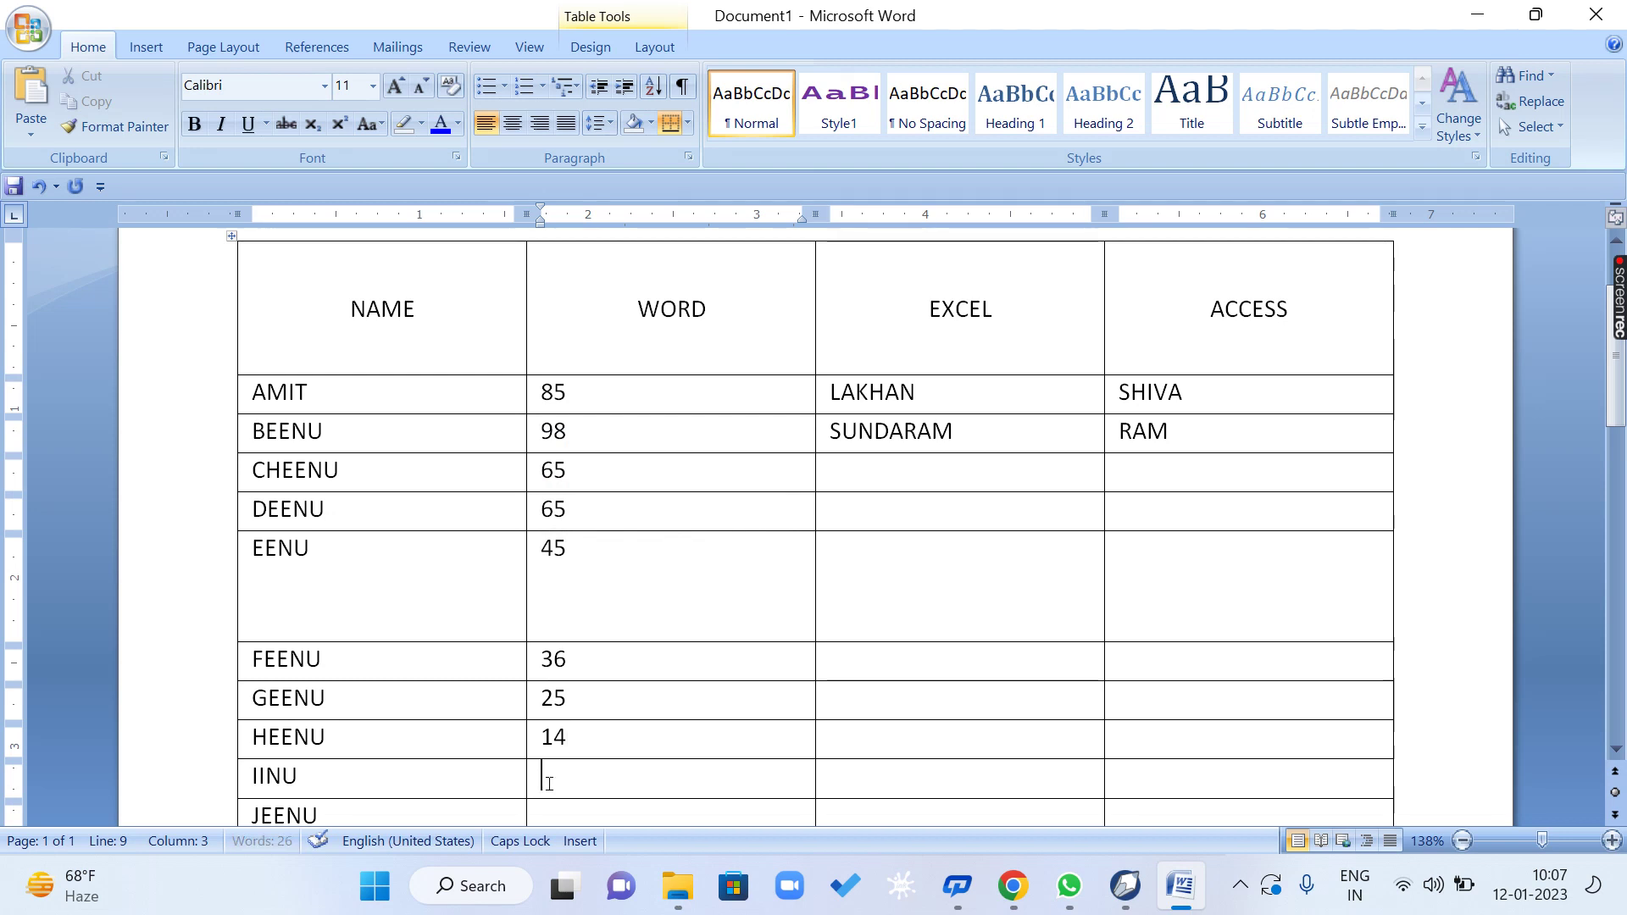
scroll(550, 777, down, 3)
text(85)
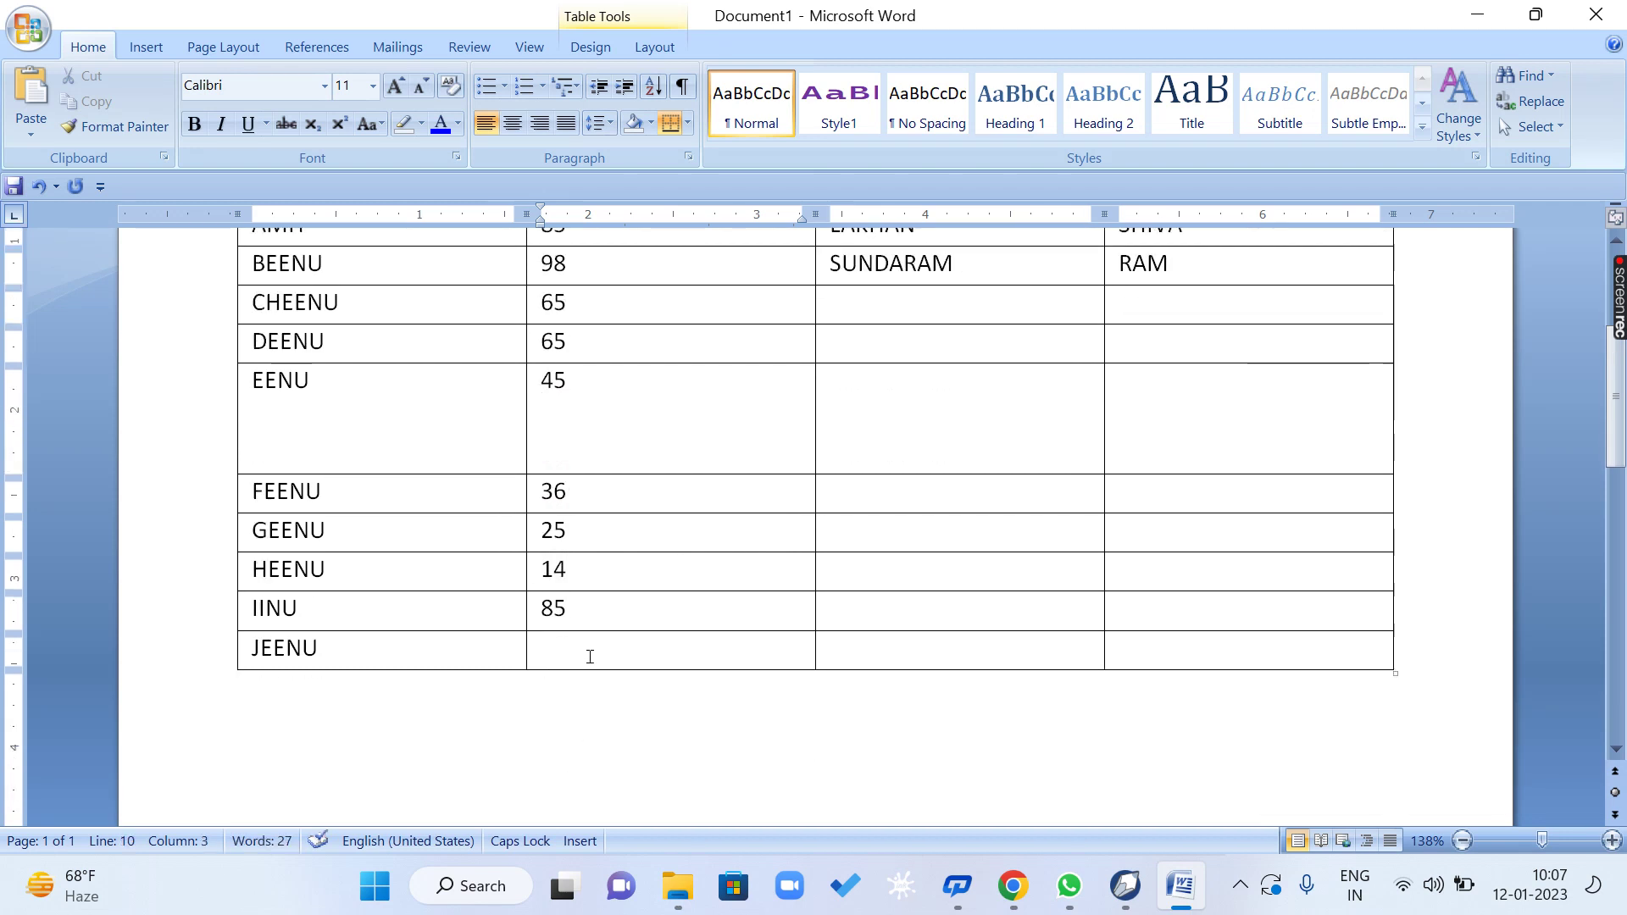
click(589, 653)
text(96)
Reduce the height of the tall fifth row below the headings to about one text line.
click(498, 407)
drag(401, 470, 409, 400)
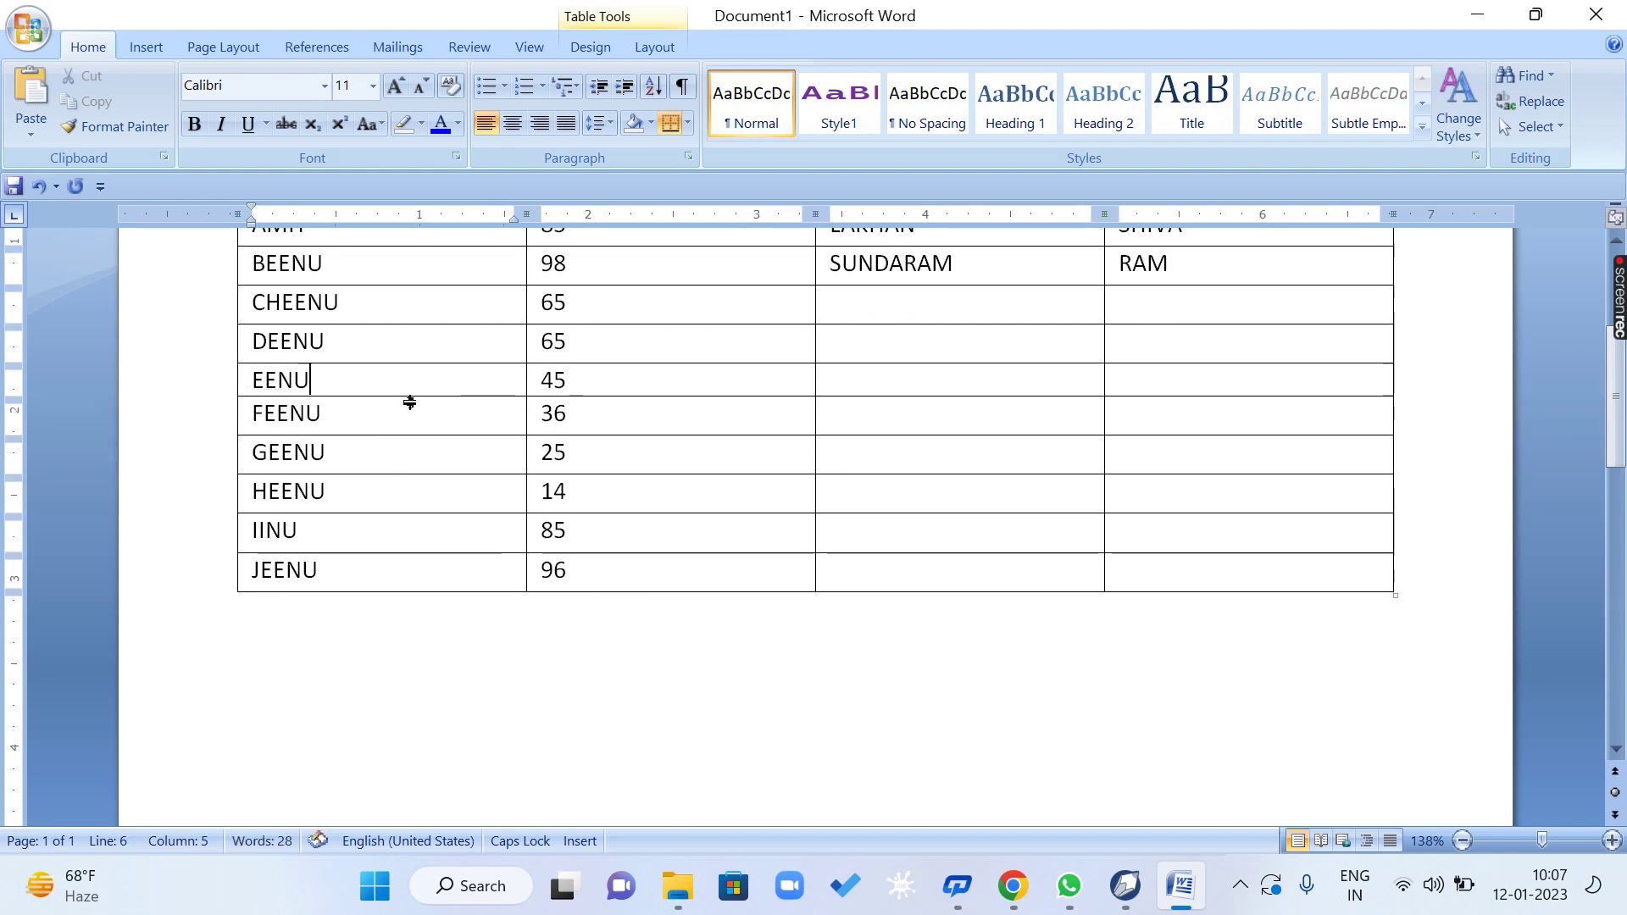
Make the four headings NAME, WORD, EXCEL and ACCESS bold.
scroll(426, 405, up, 3)
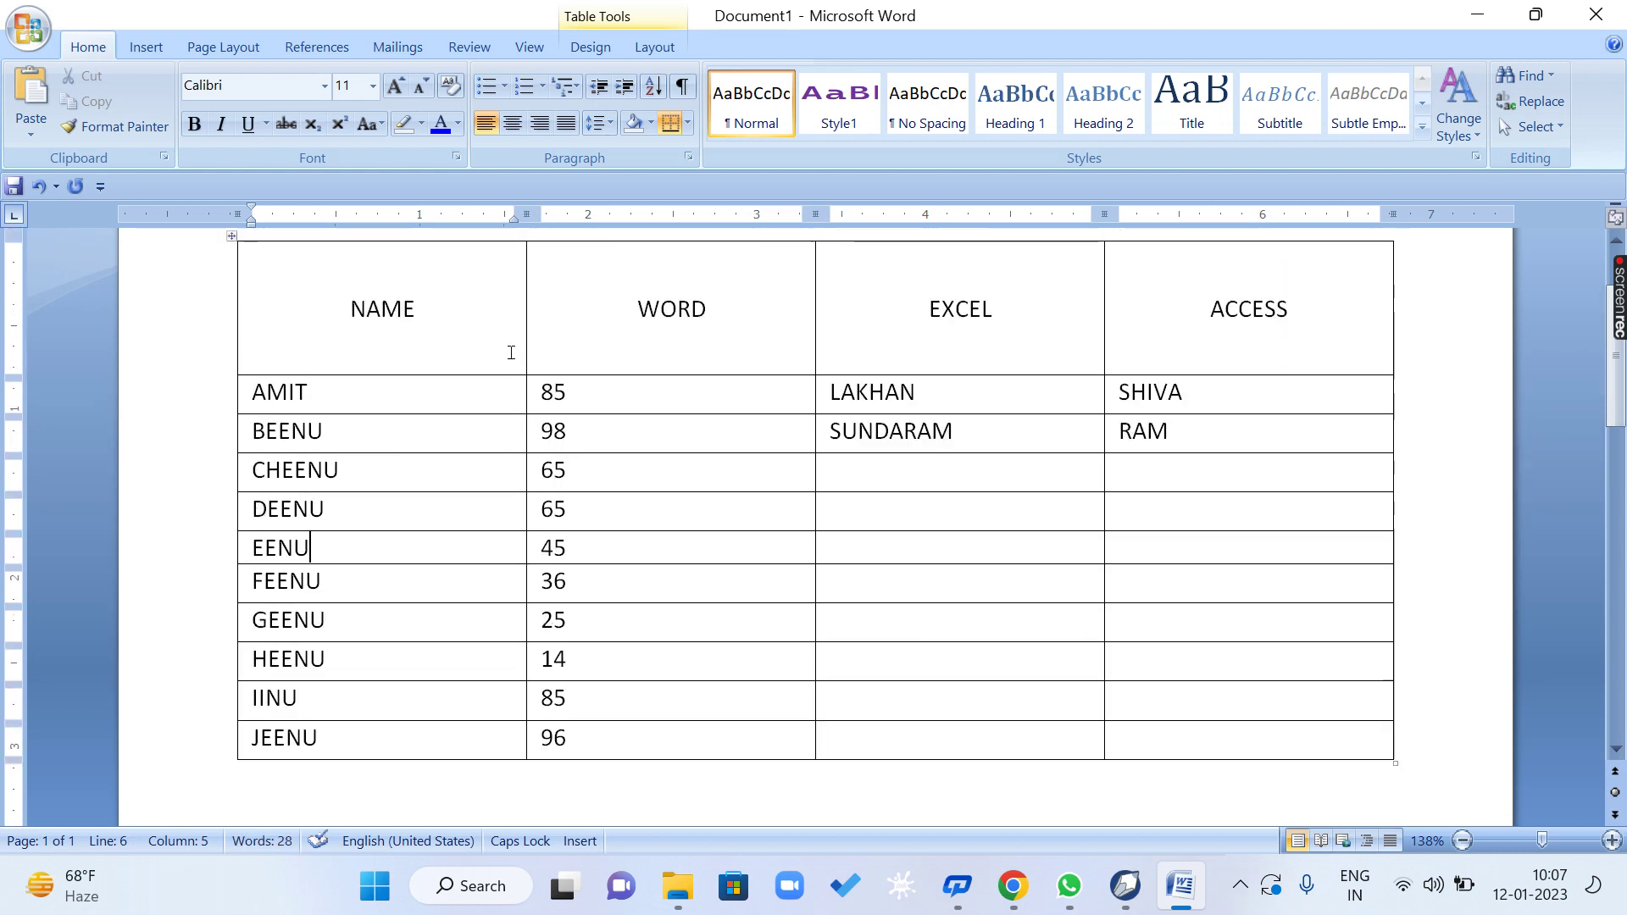
drag(348, 309, 1421, 307)
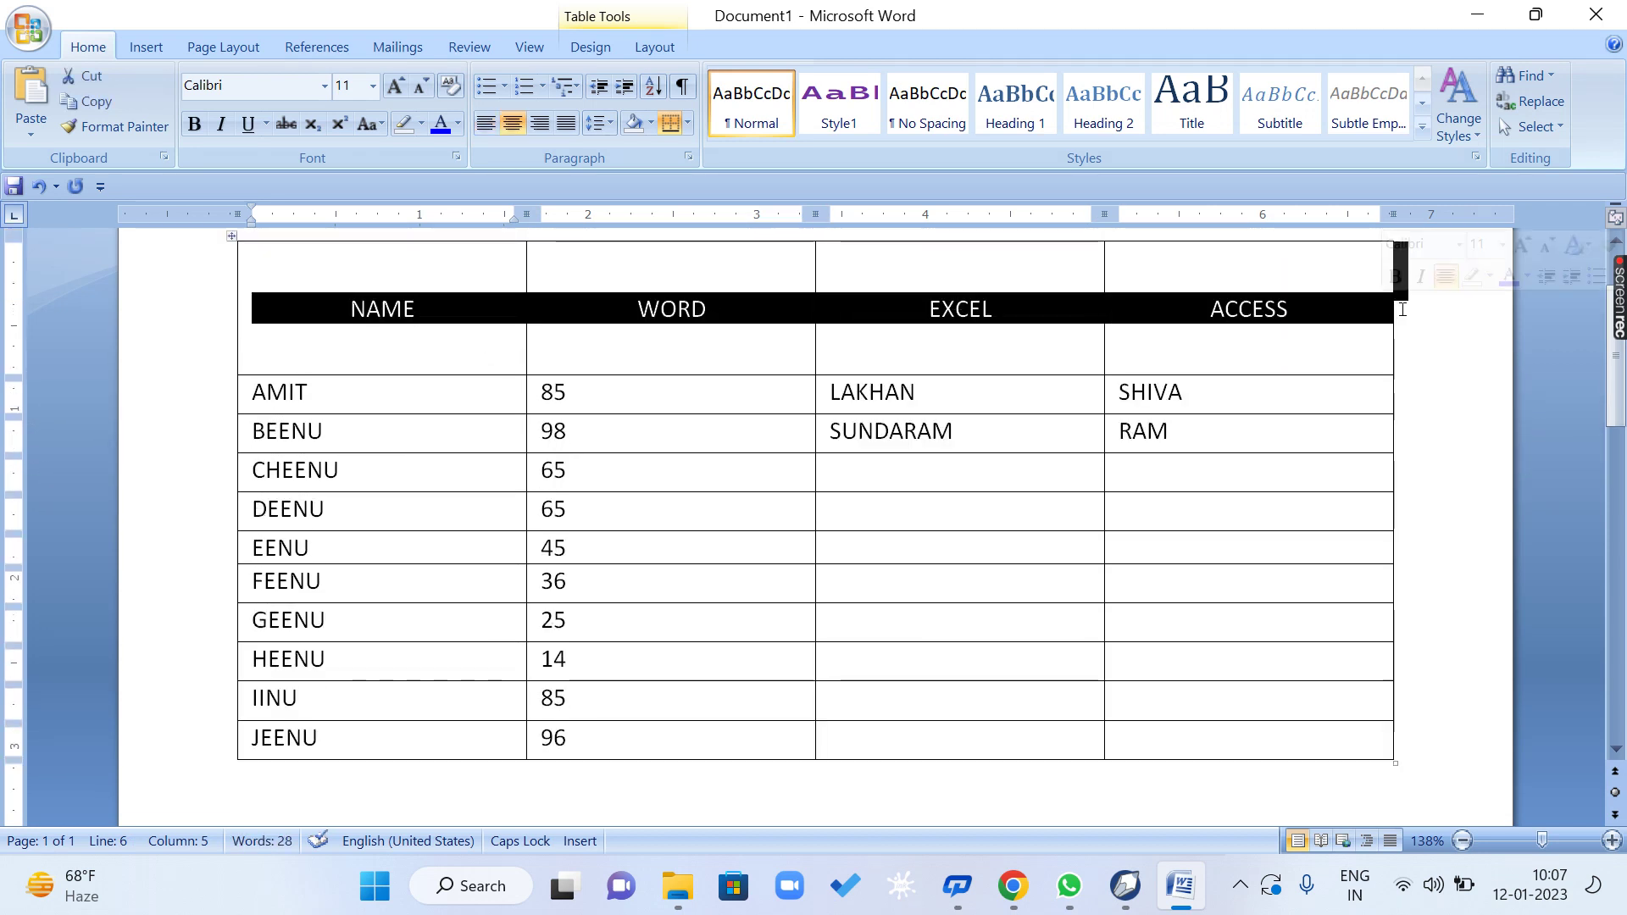
key(ctrl+b)
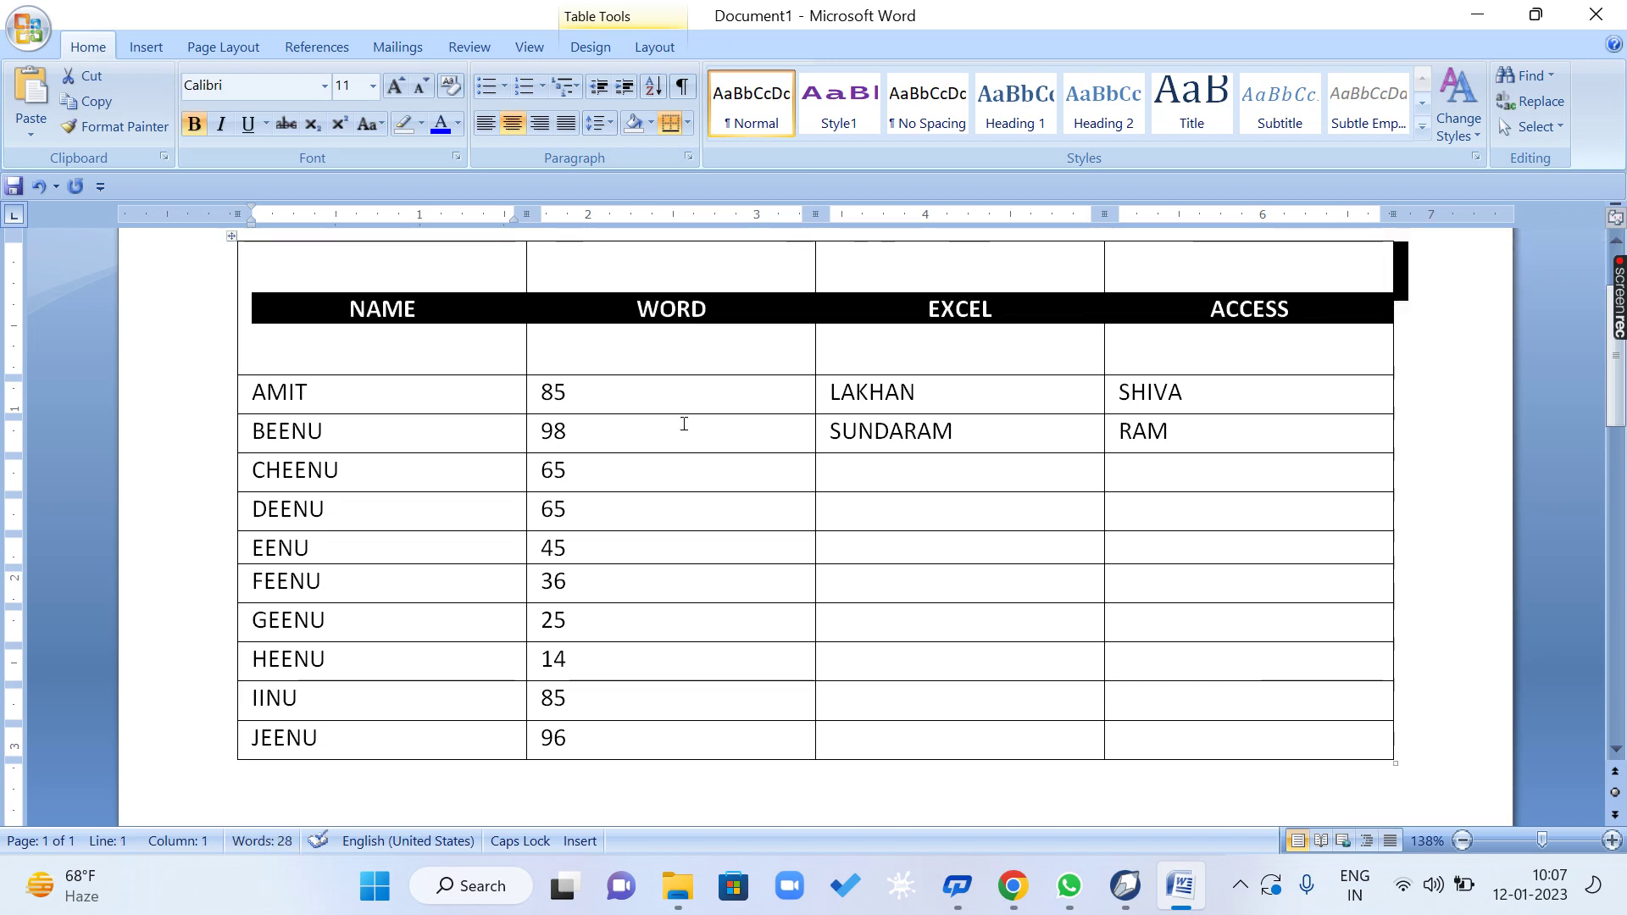
click(750, 369)
Sort the table rows by the NAME column as text in descending order, keeping the header row in place.
click(655, 47)
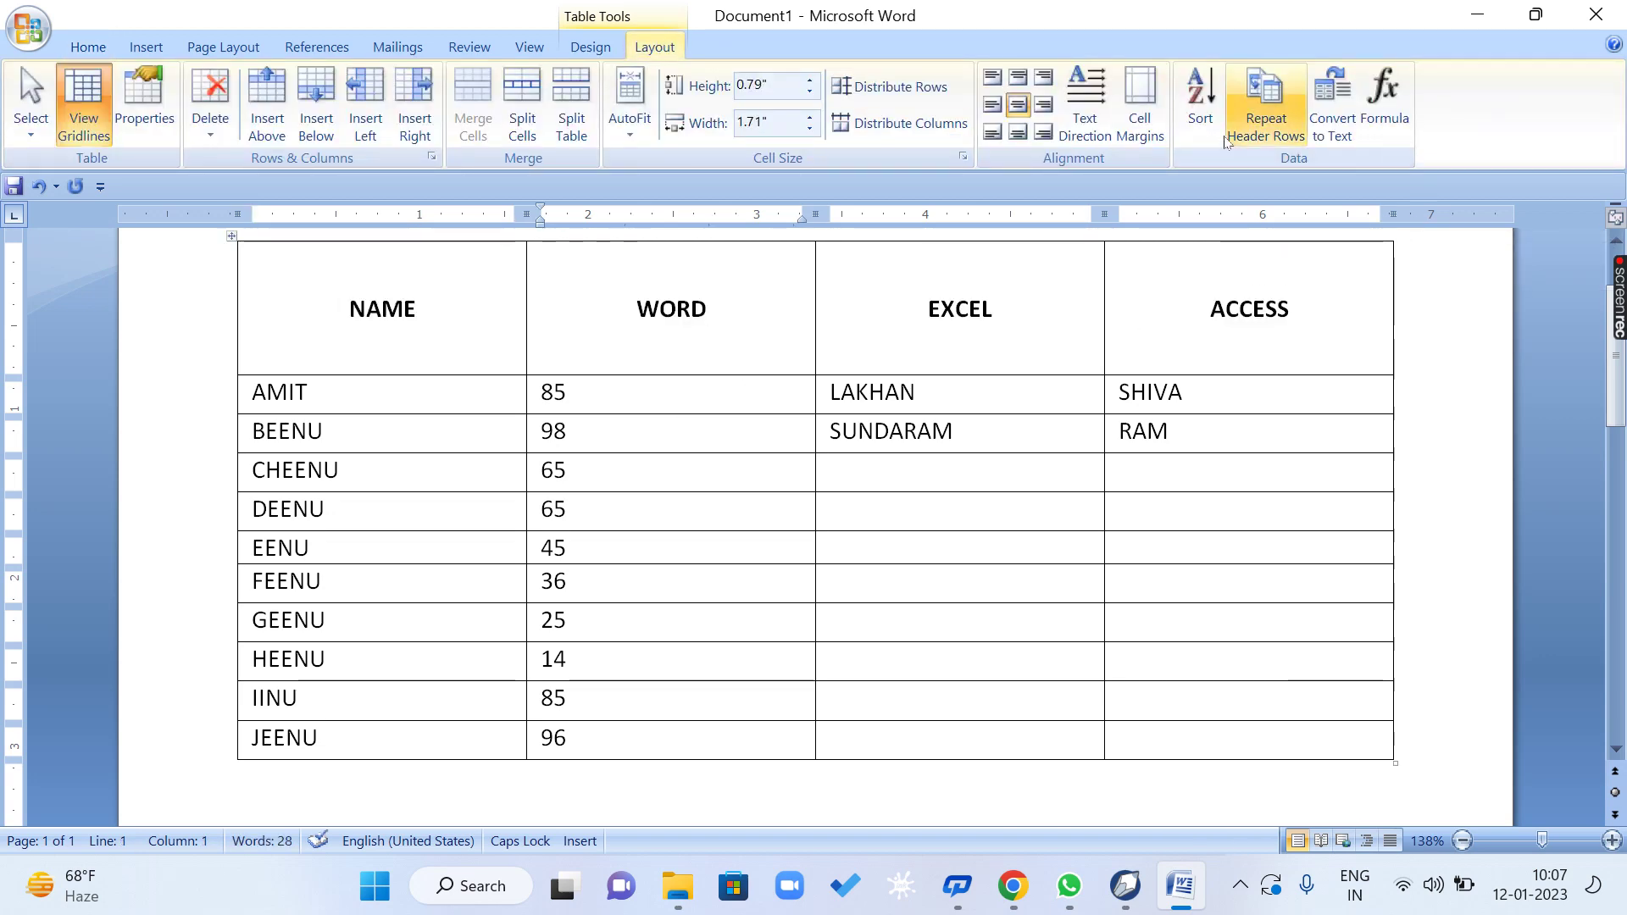
click(1201, 102)
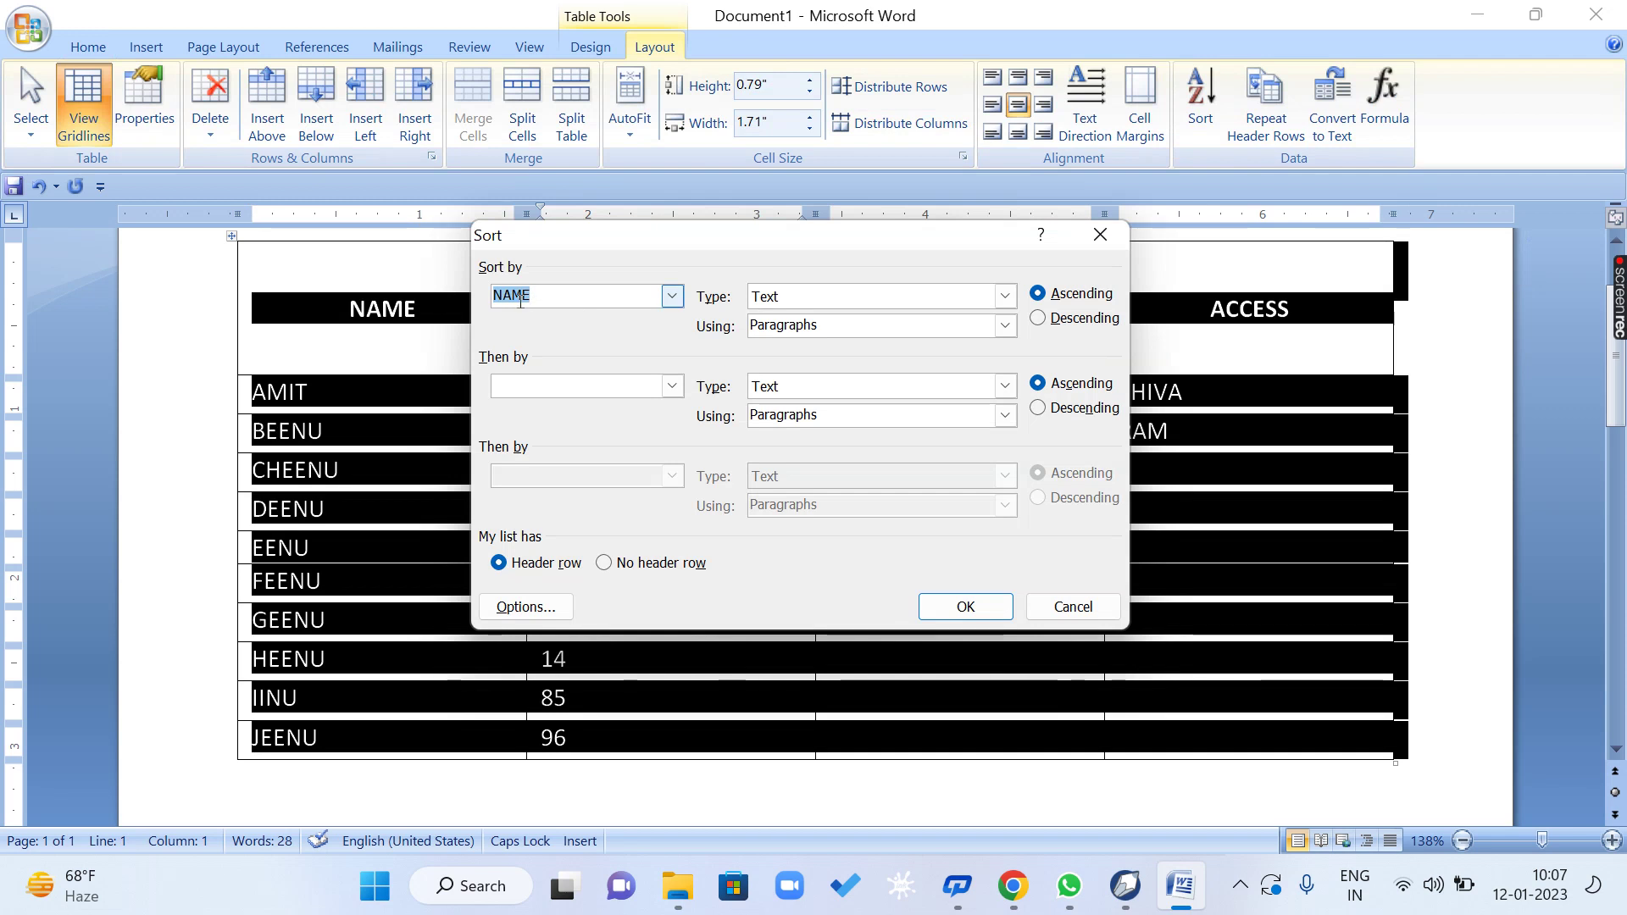
click(1083, 320)
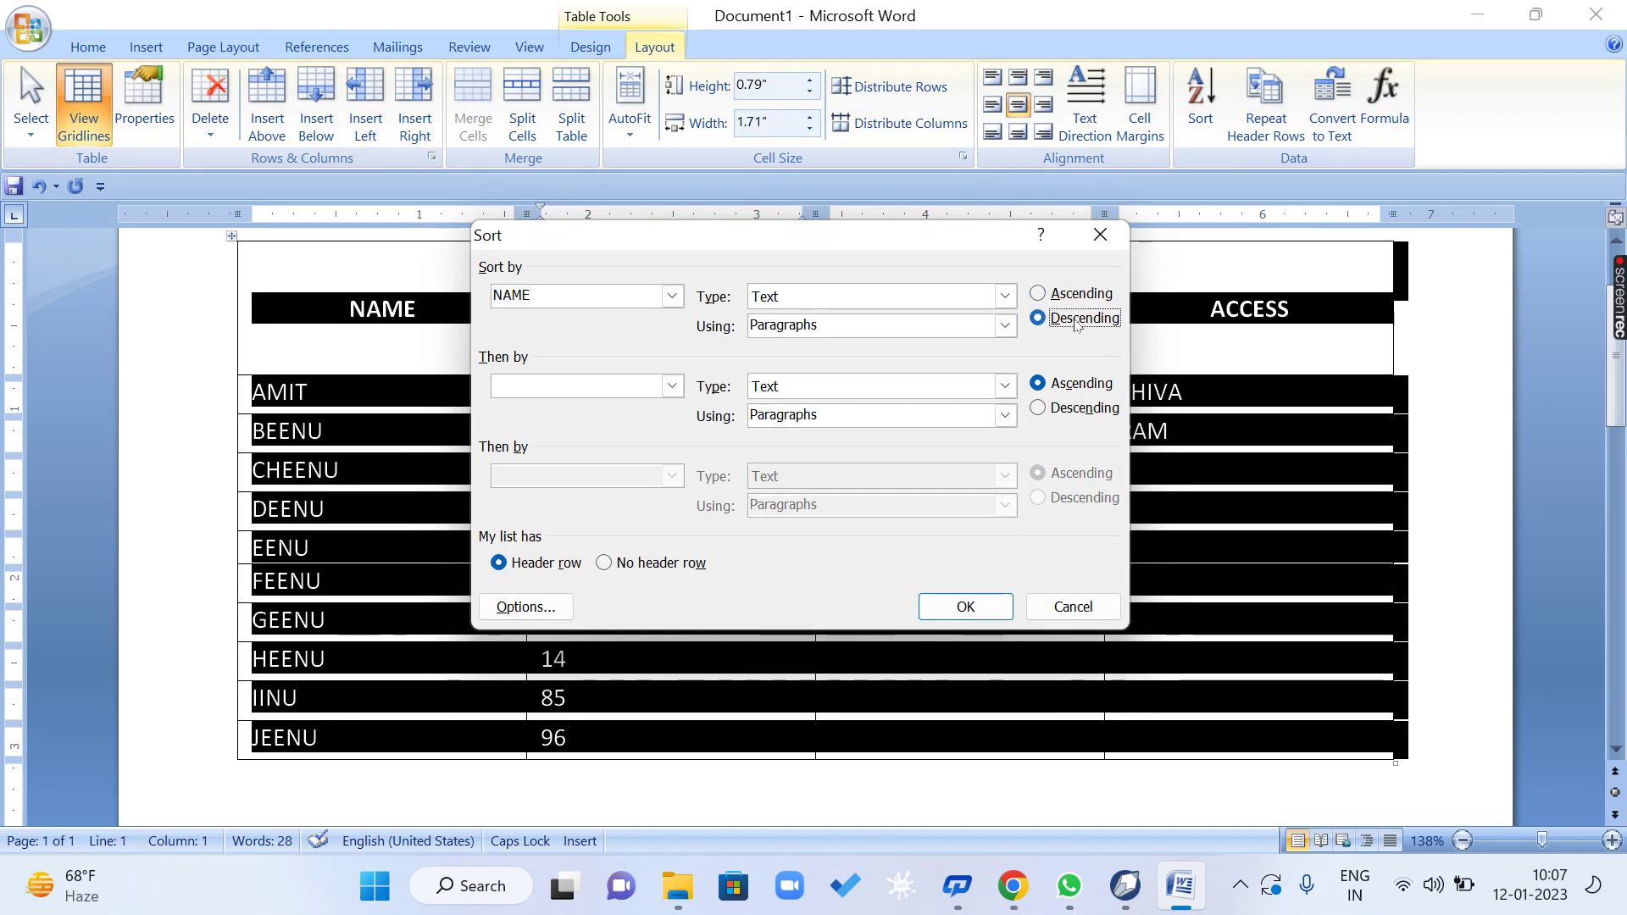
click(971, 606)
click(658, 544)
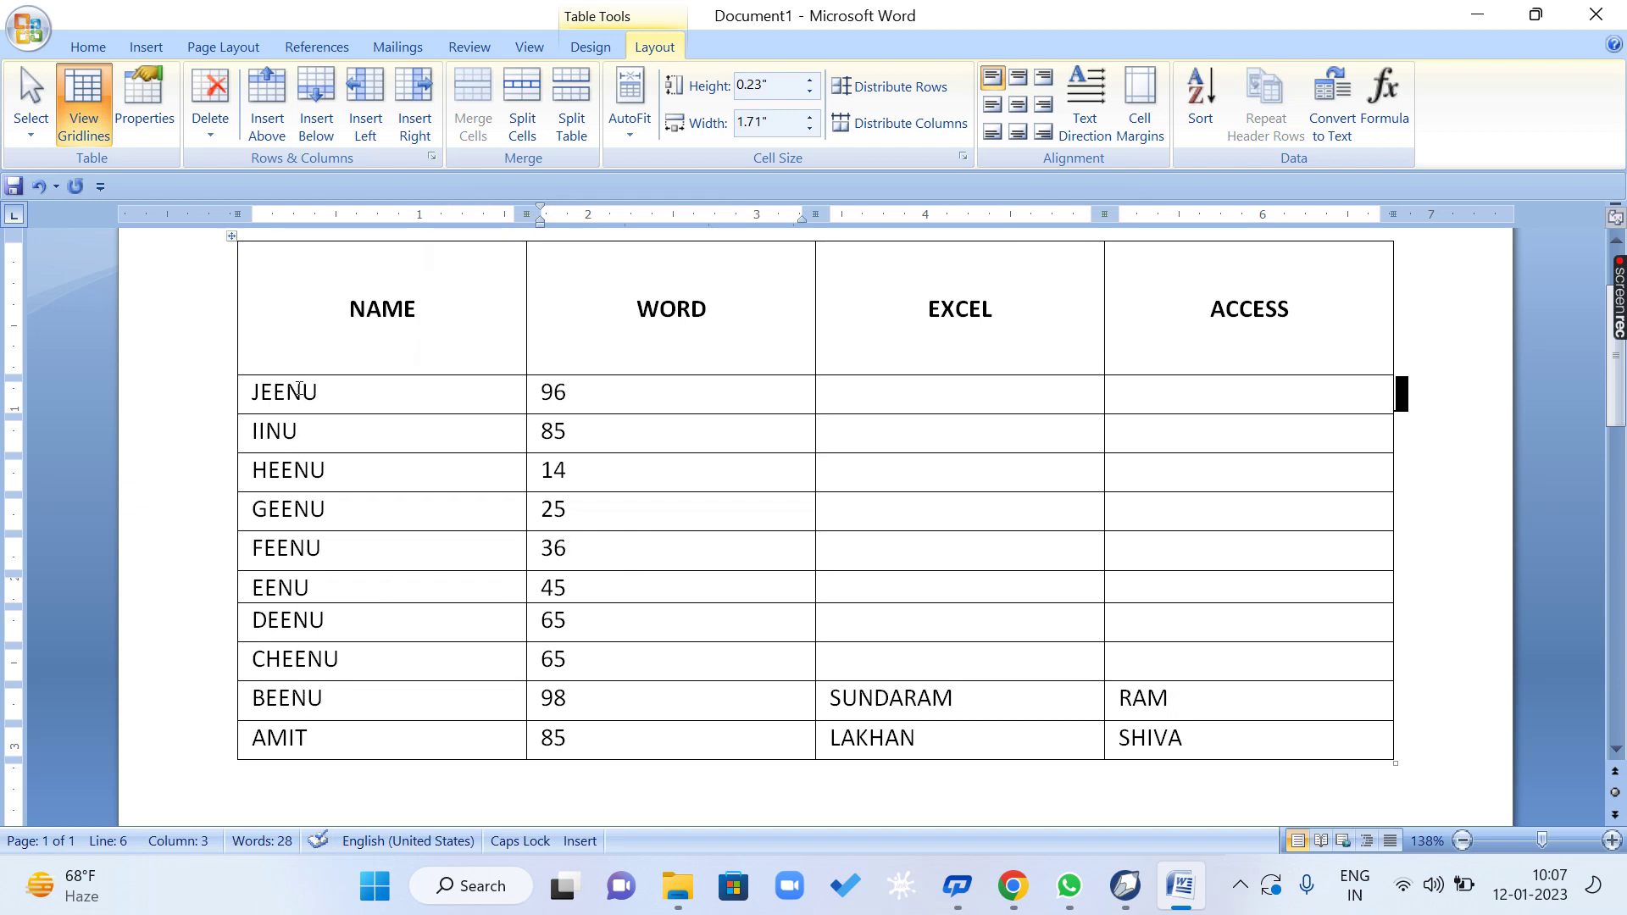
Open the Sort settings again for the table with the names in descending order.
click(298, 428)
click(292, 470)
click(1199, 119)
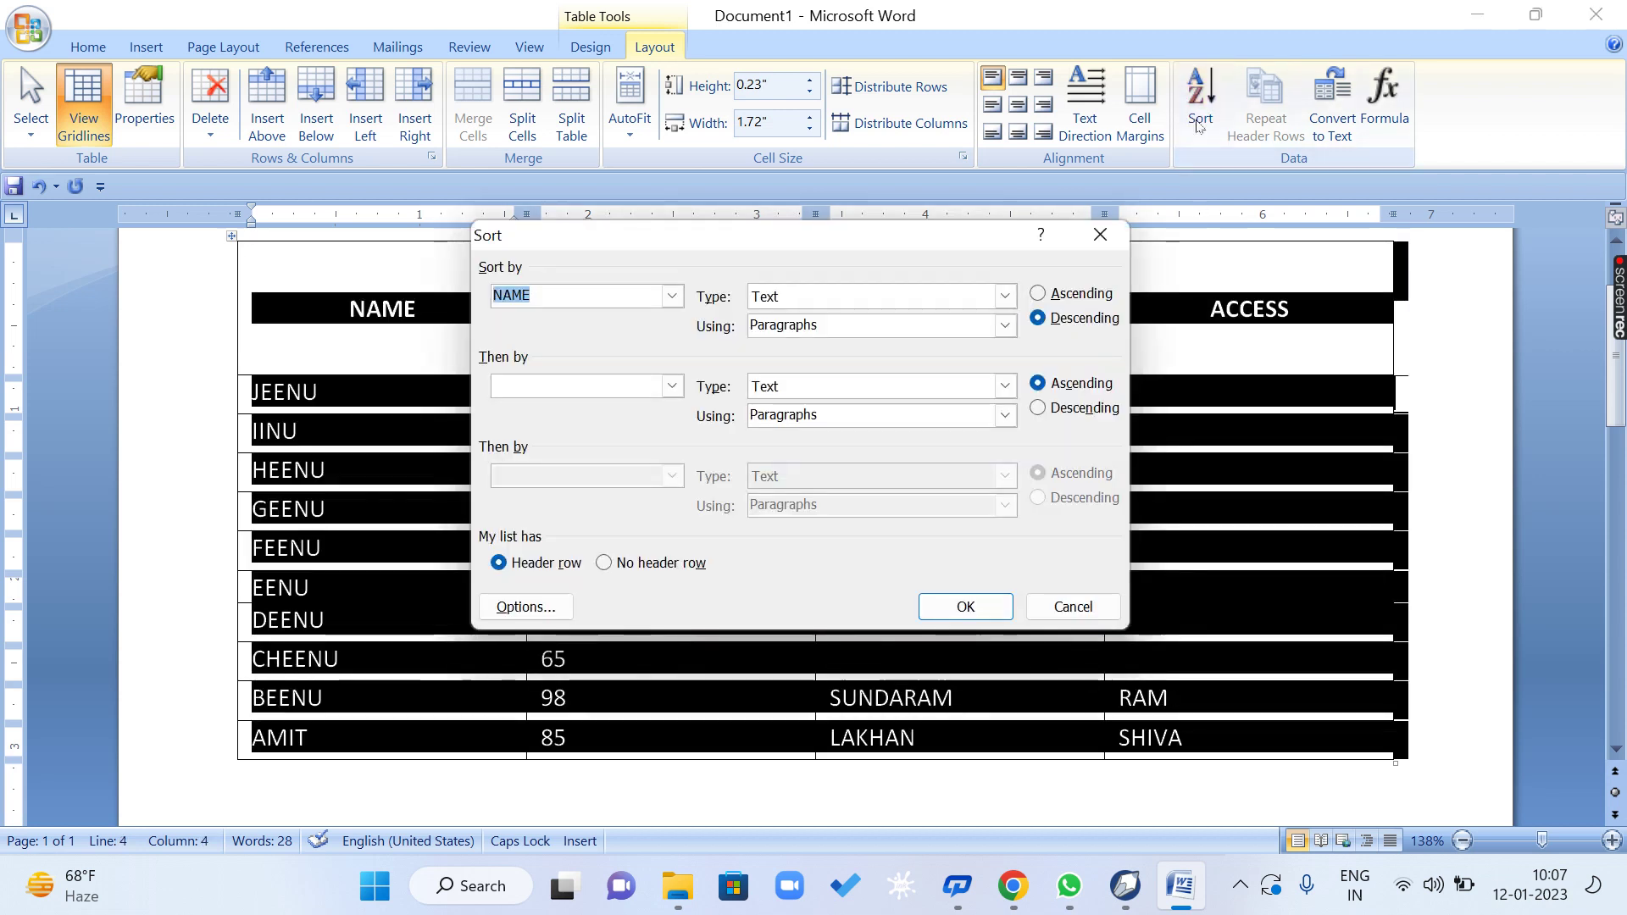
Sort the table by the NAME column in ascending order, treating the first row as a header.
click(1091, 297)
click(966, 607)
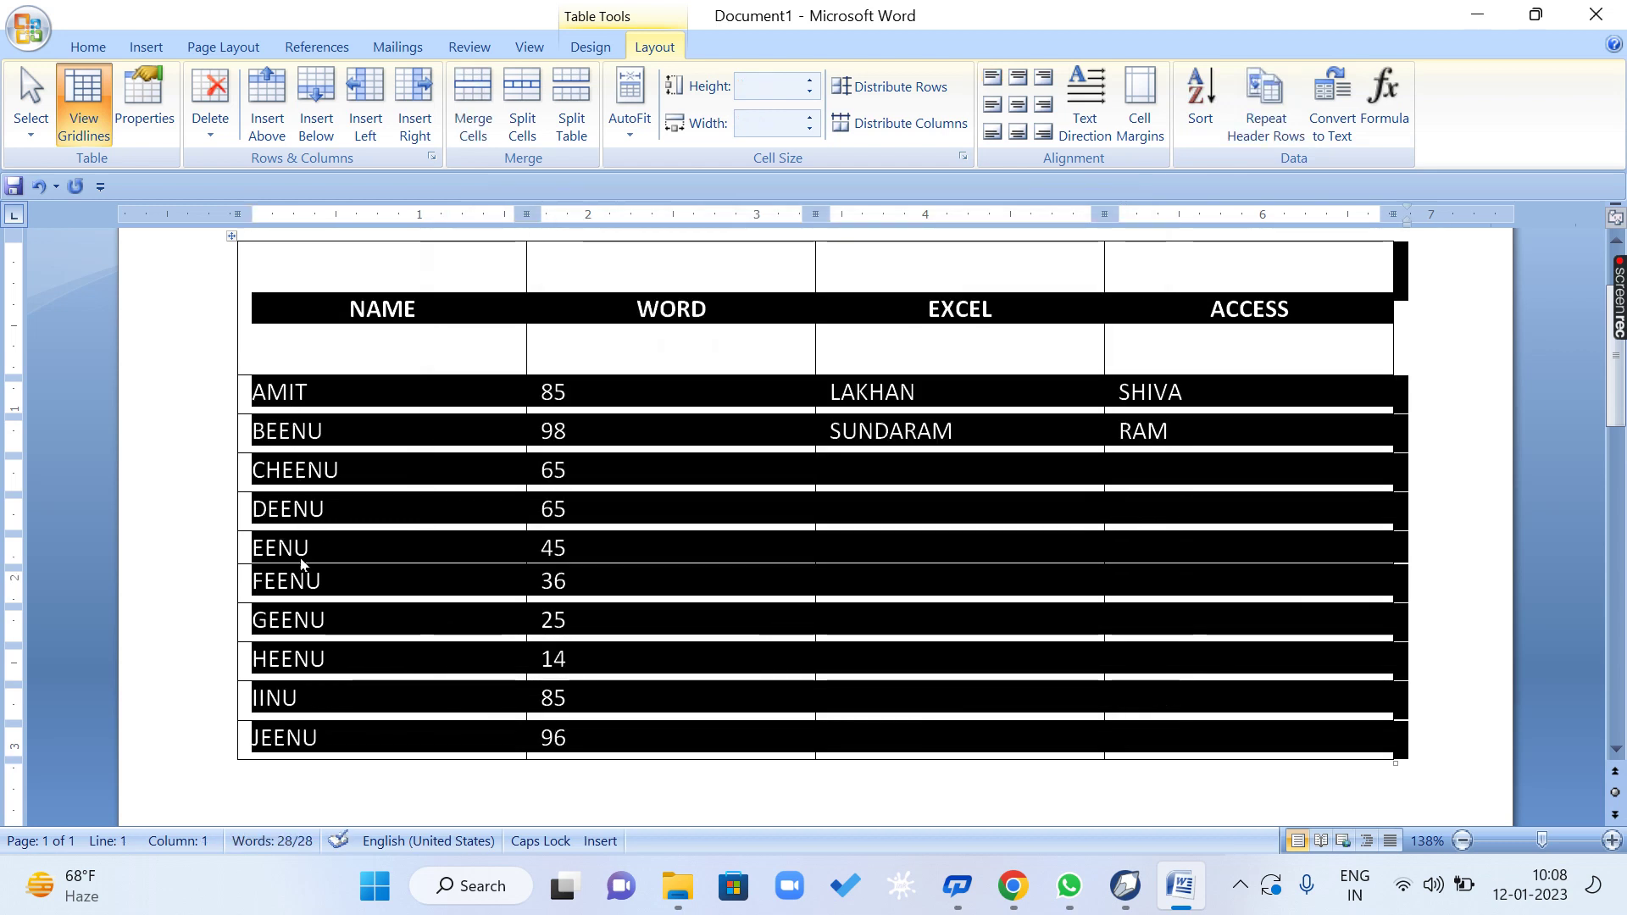
click(435, 390)
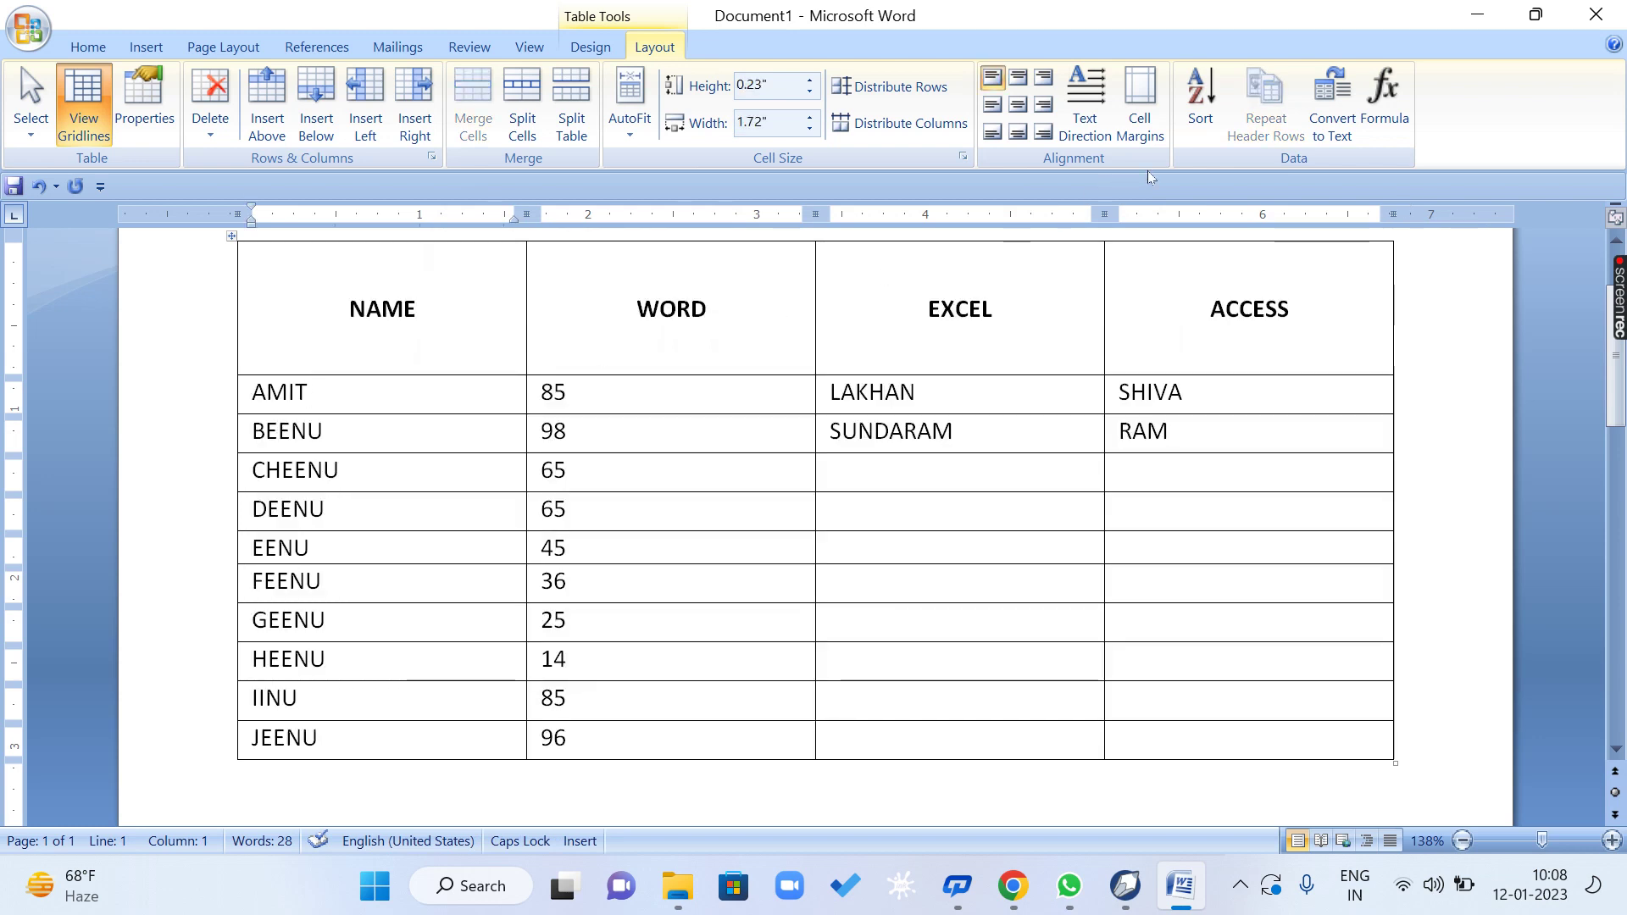
Sort the table by Column 1 in ascending order with the No header row option.
click(1200, 123)
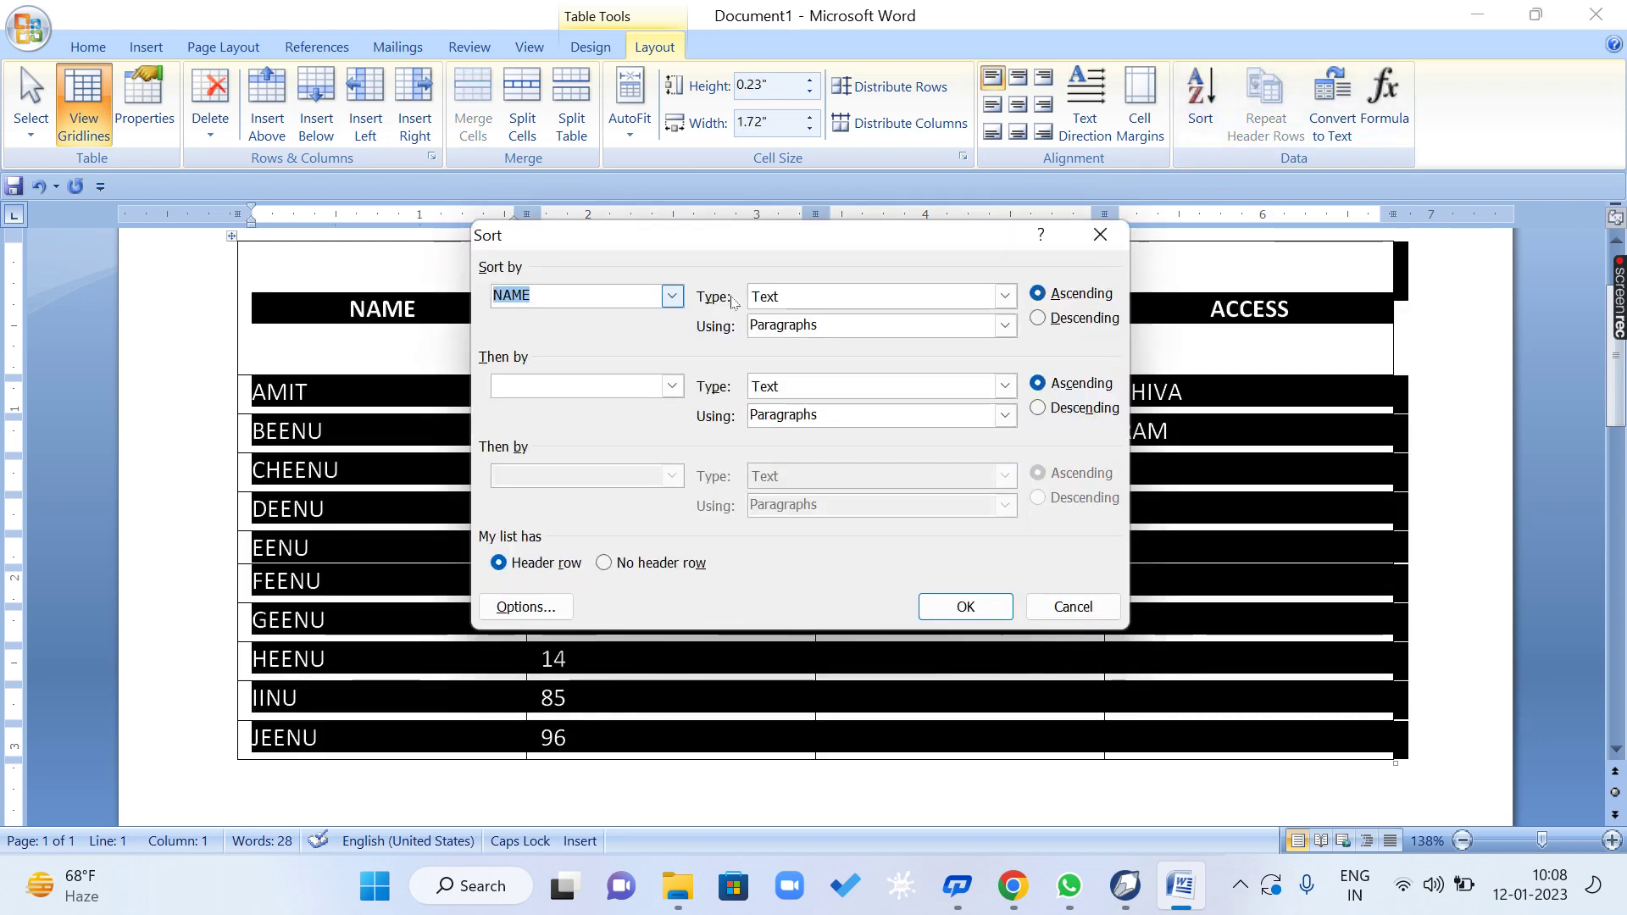
click(627, 566)
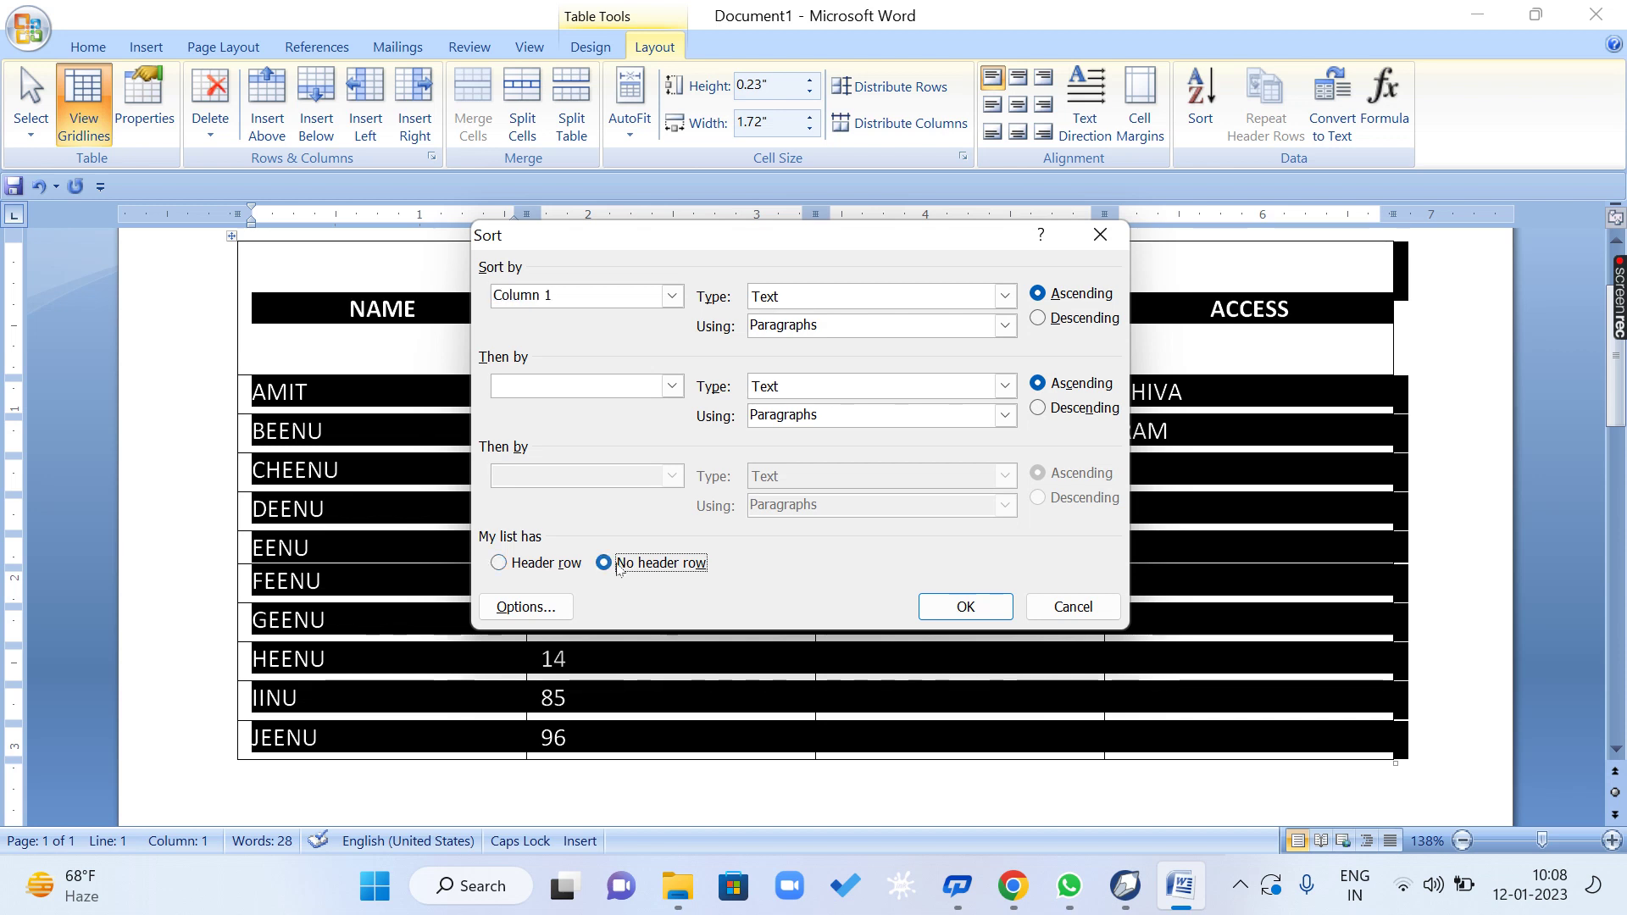
drag(716, 236, 830, 397)
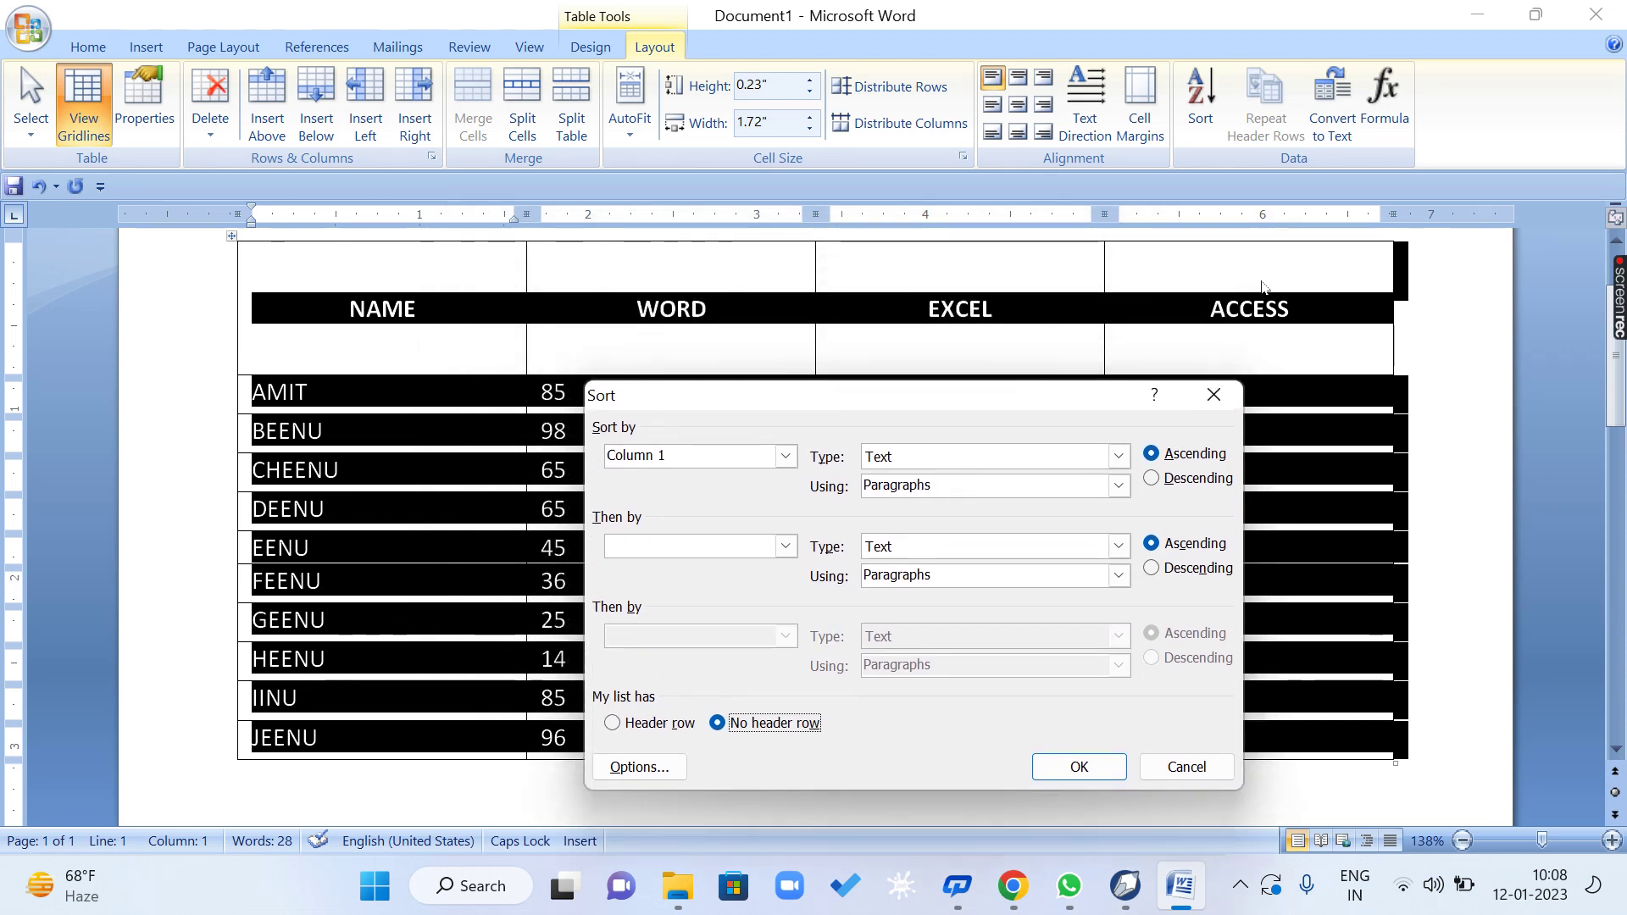
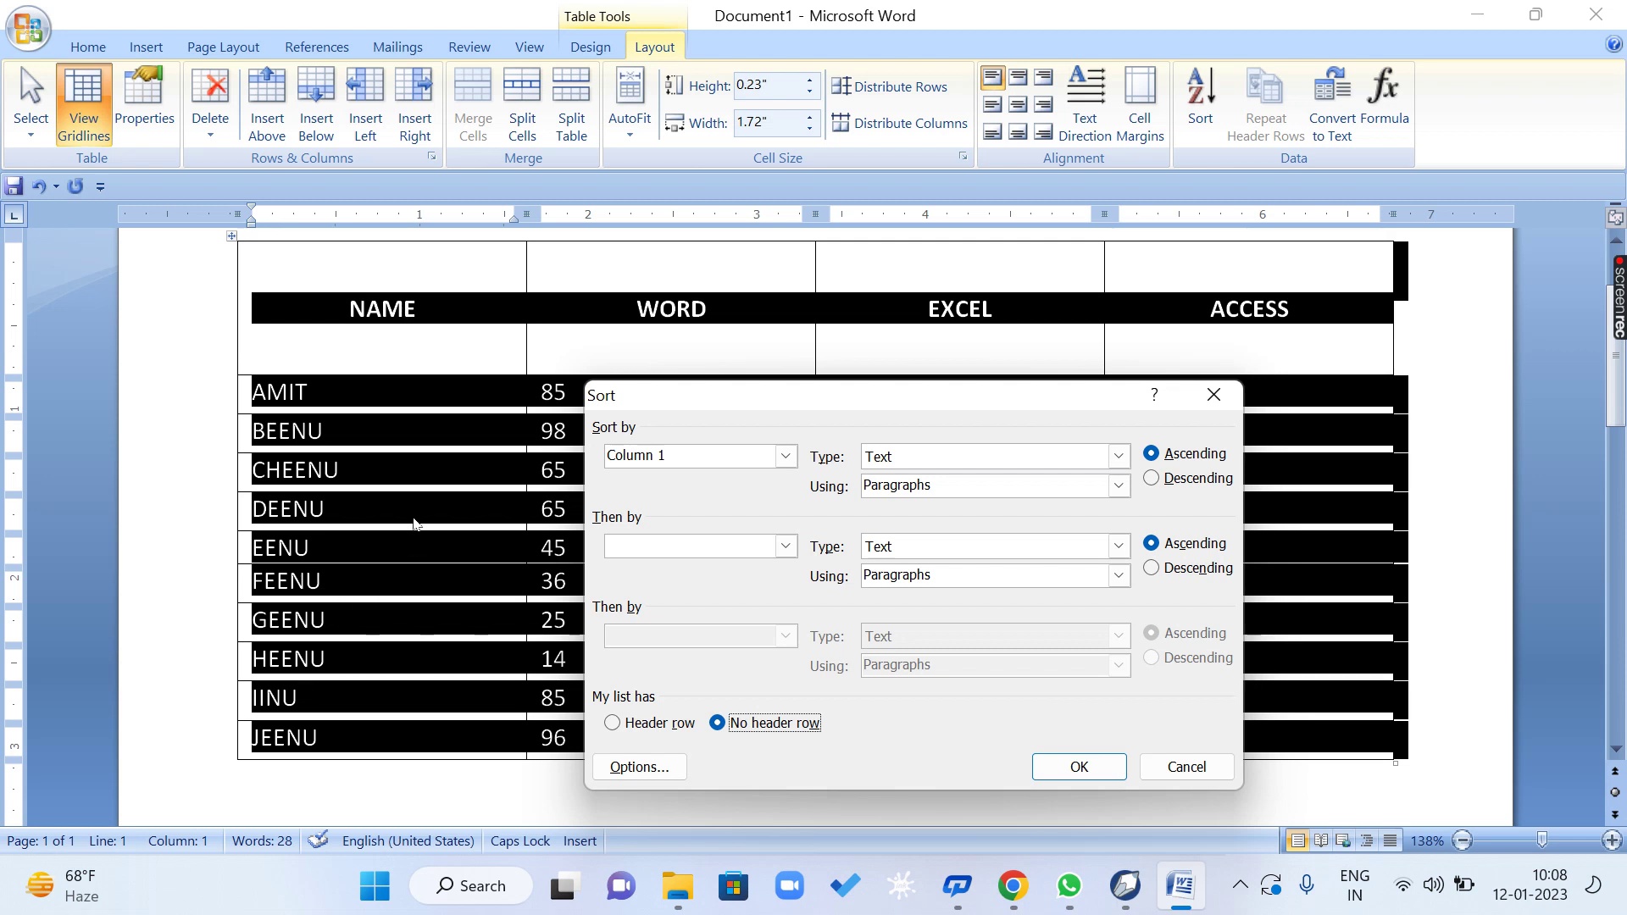
click(1152, 453)
click(1078, 767)
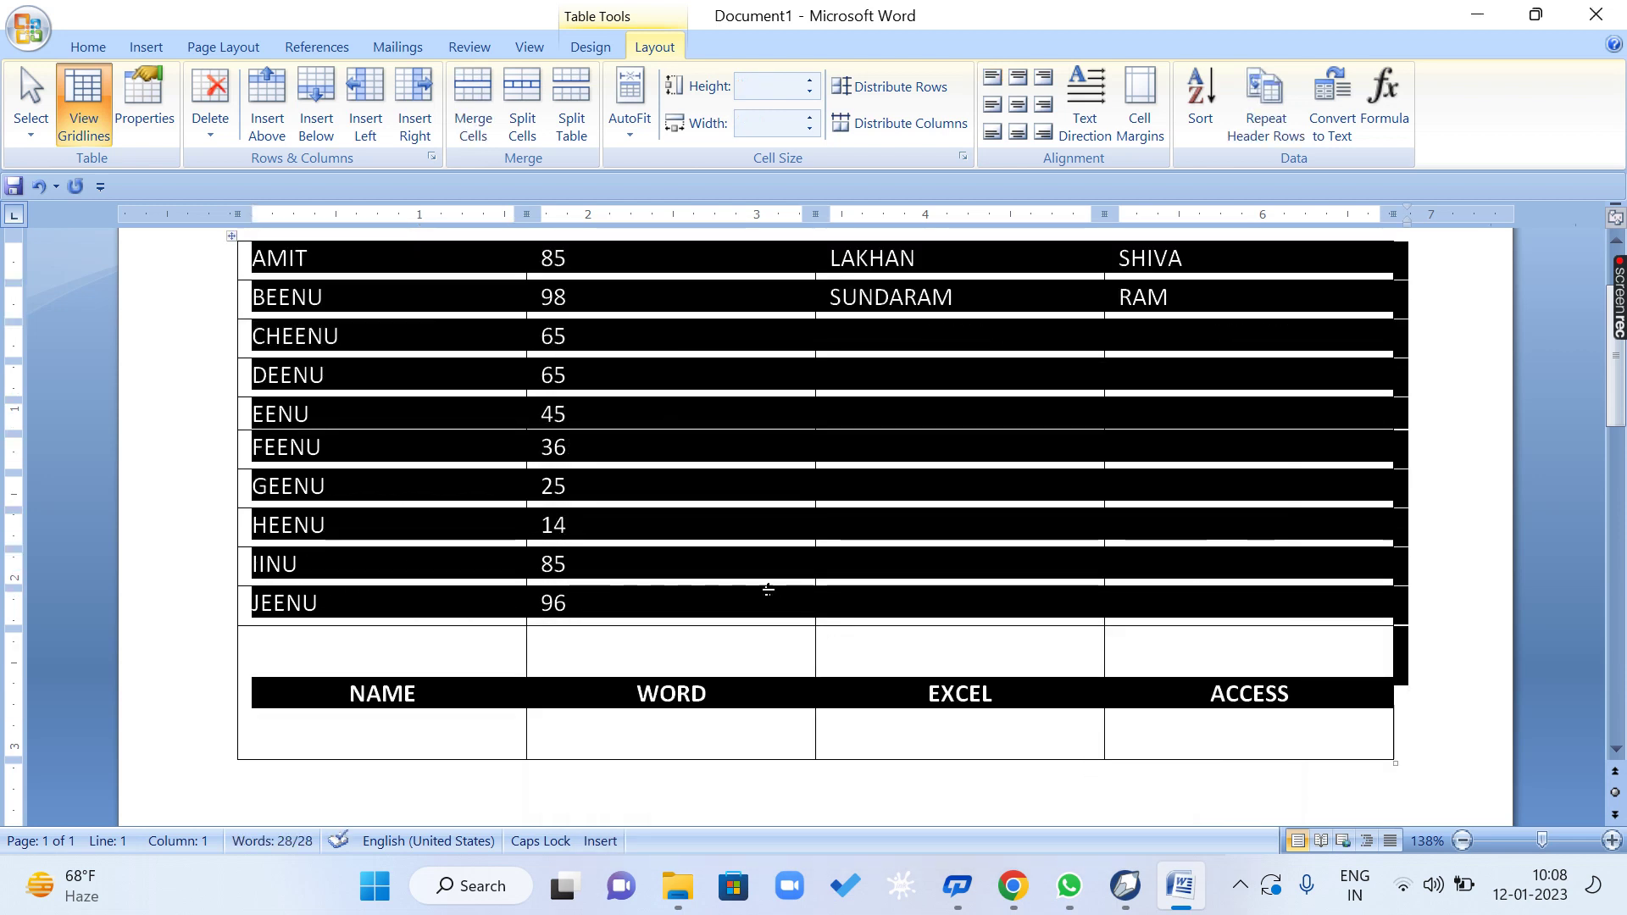
click(505, 525)
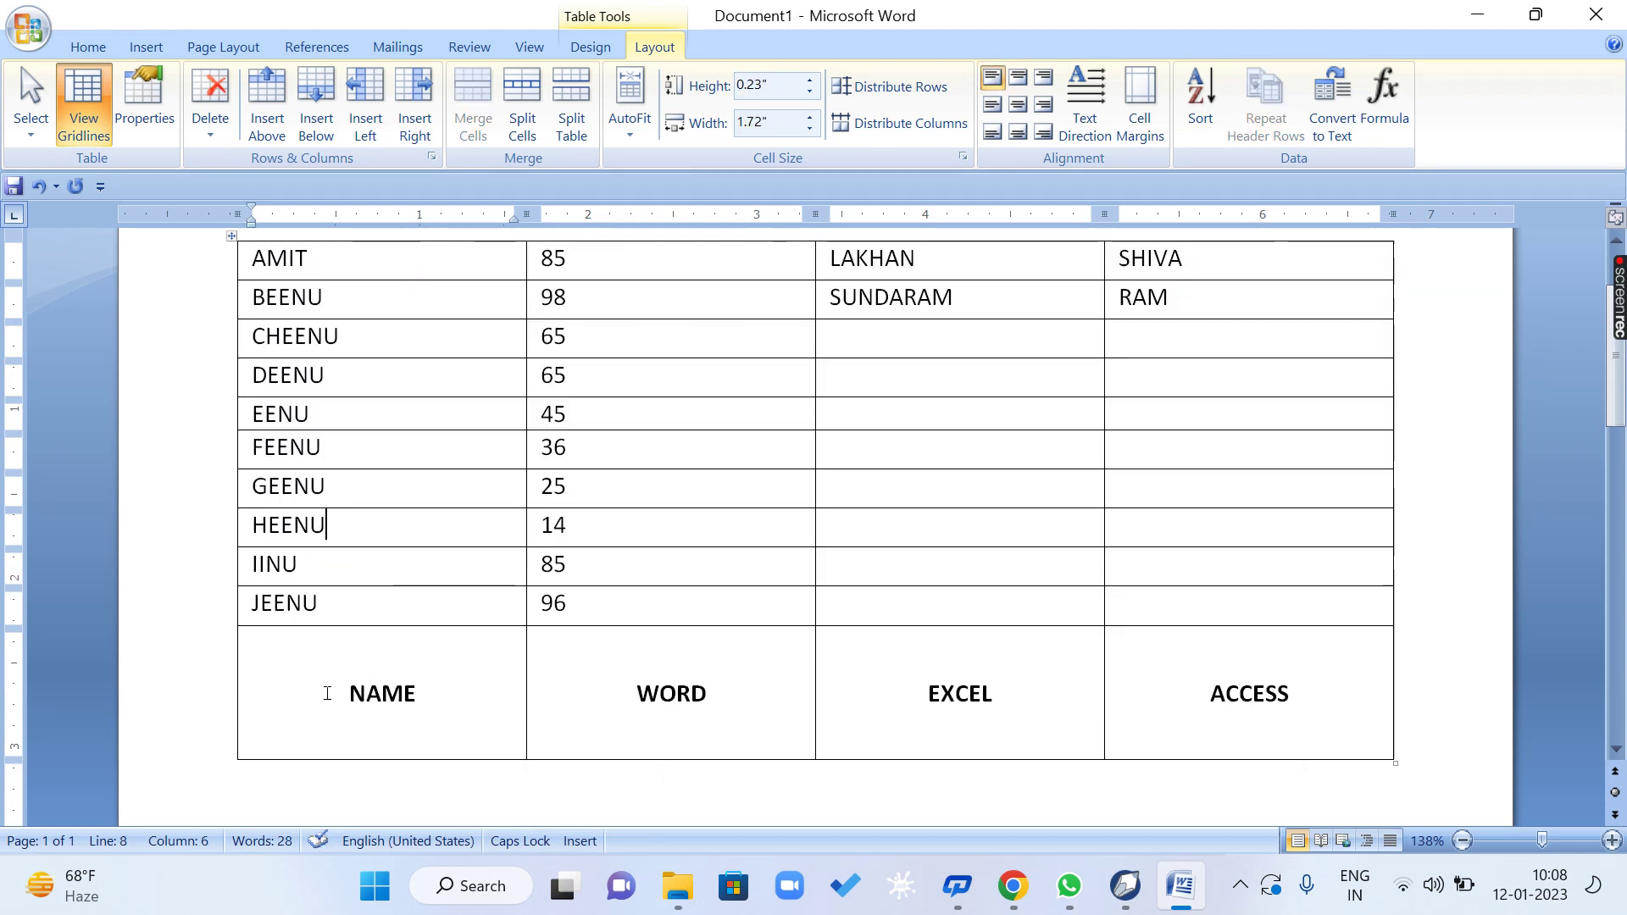
drag(327, 693, 381, 695)
click(340, 610)
click(350, 713)
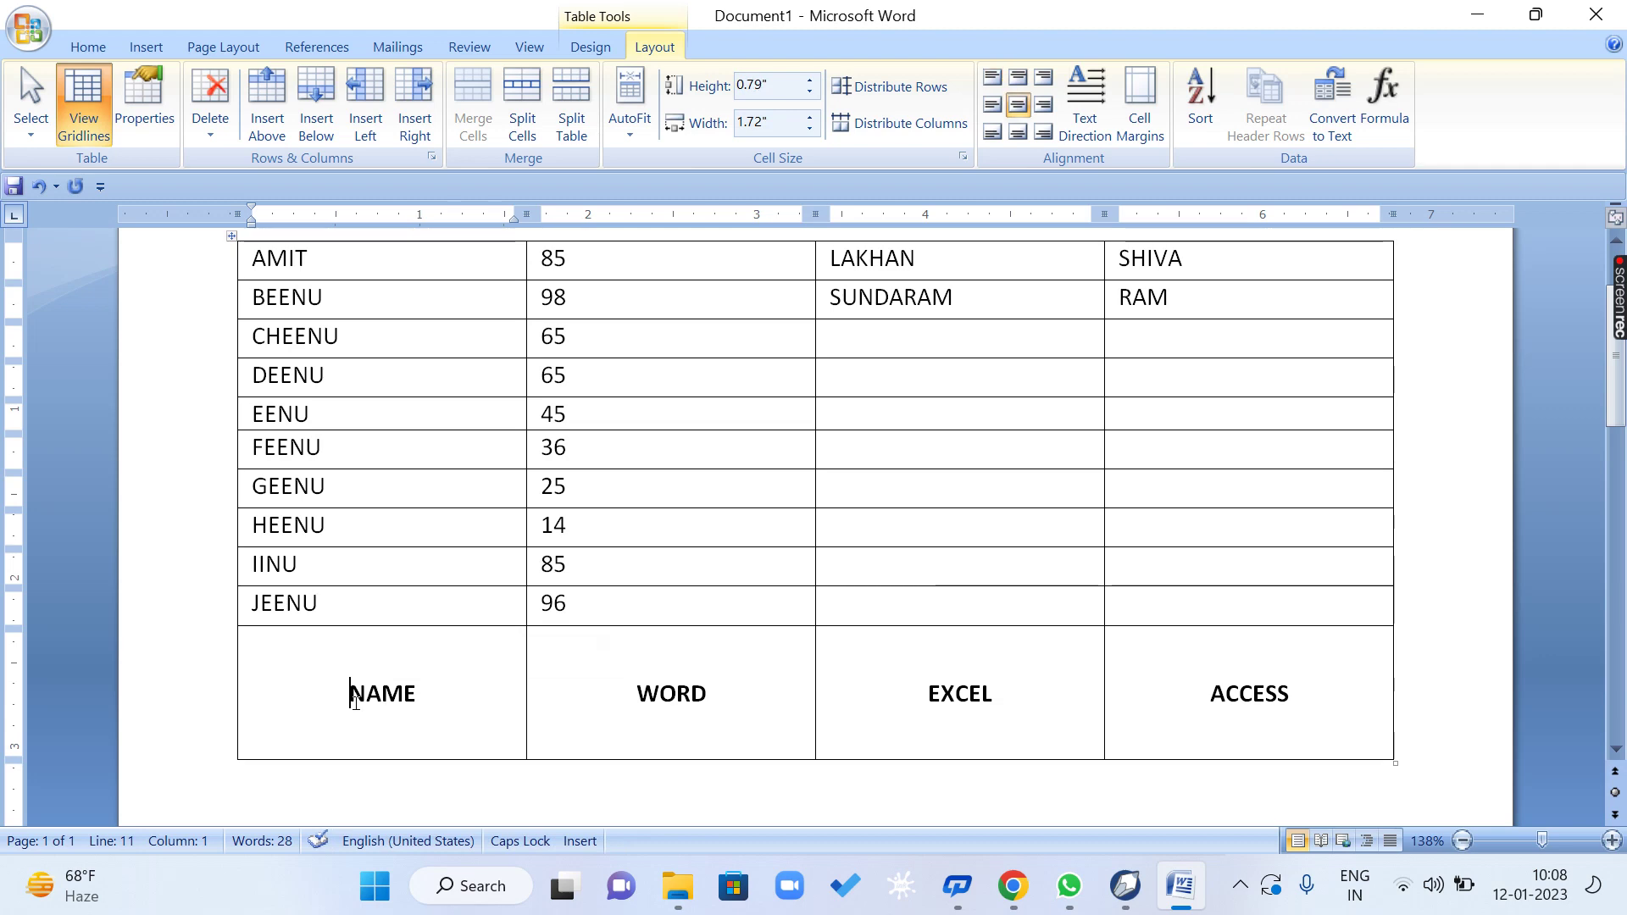
Sort the table by Column 1 in descending order with no header row.
scroll(355, 700, up, 1)
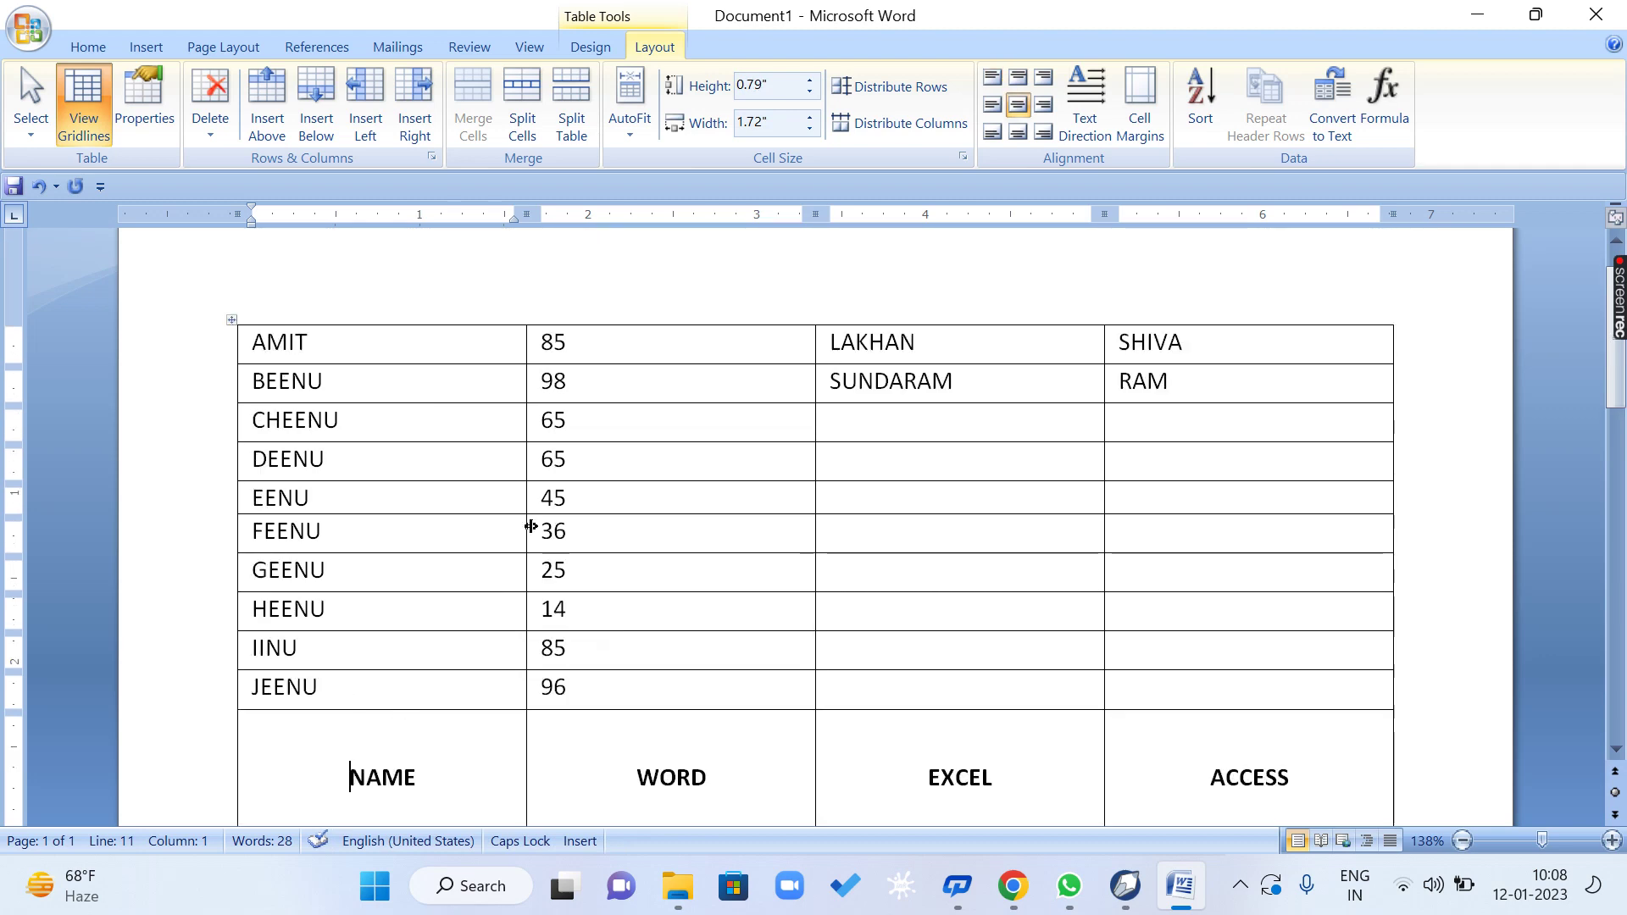
click(1200, 101)
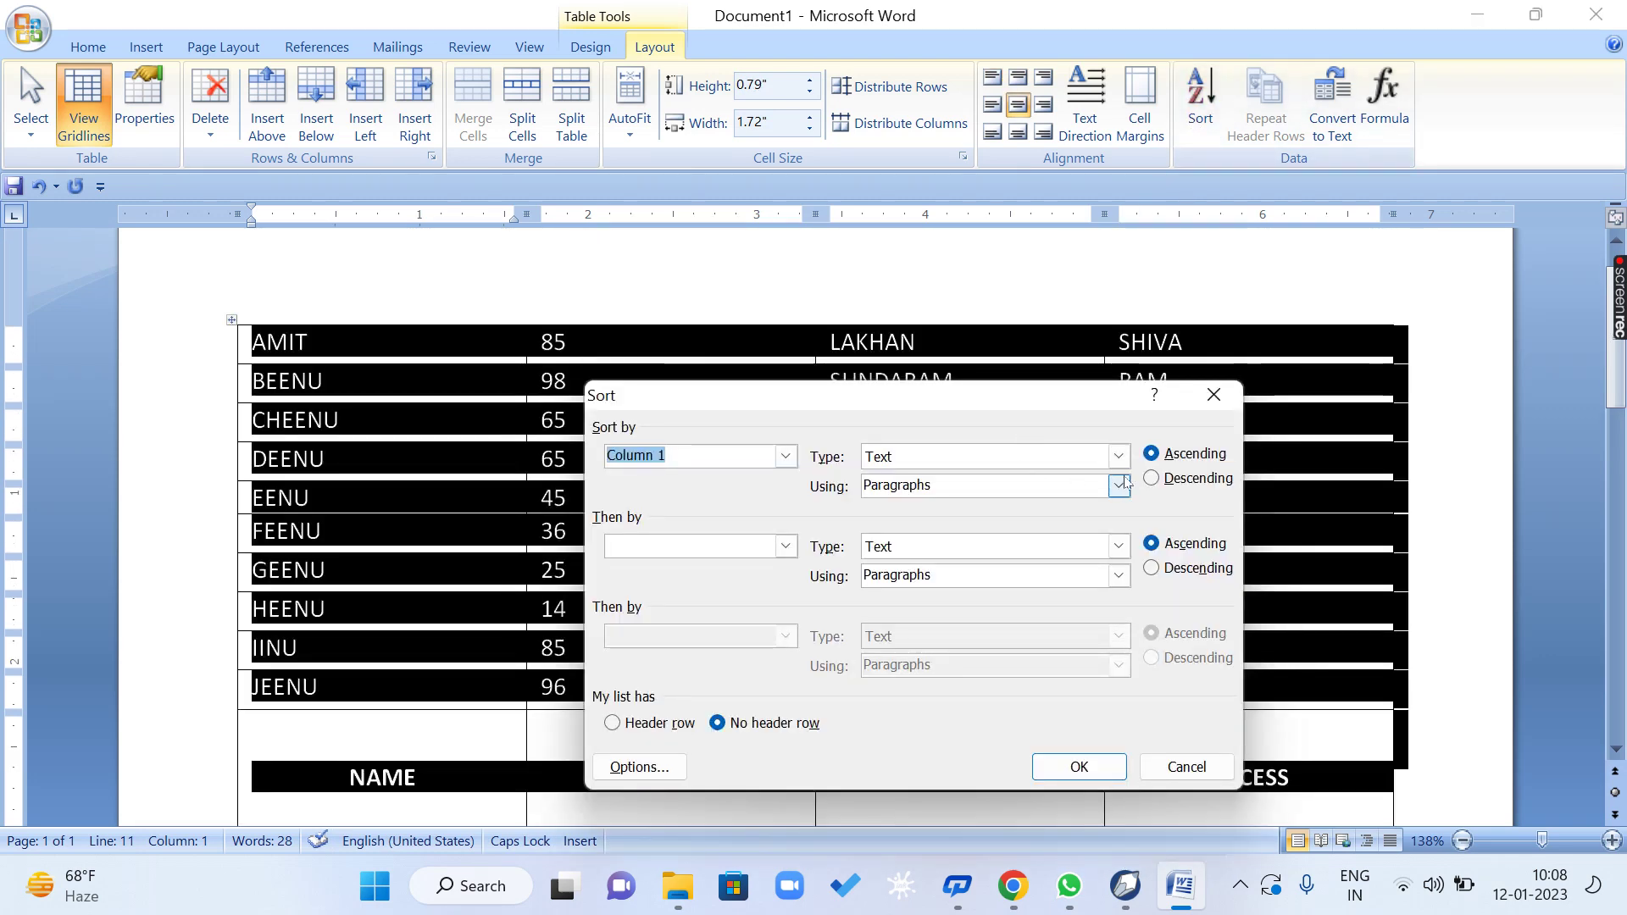
click(1172, 480)
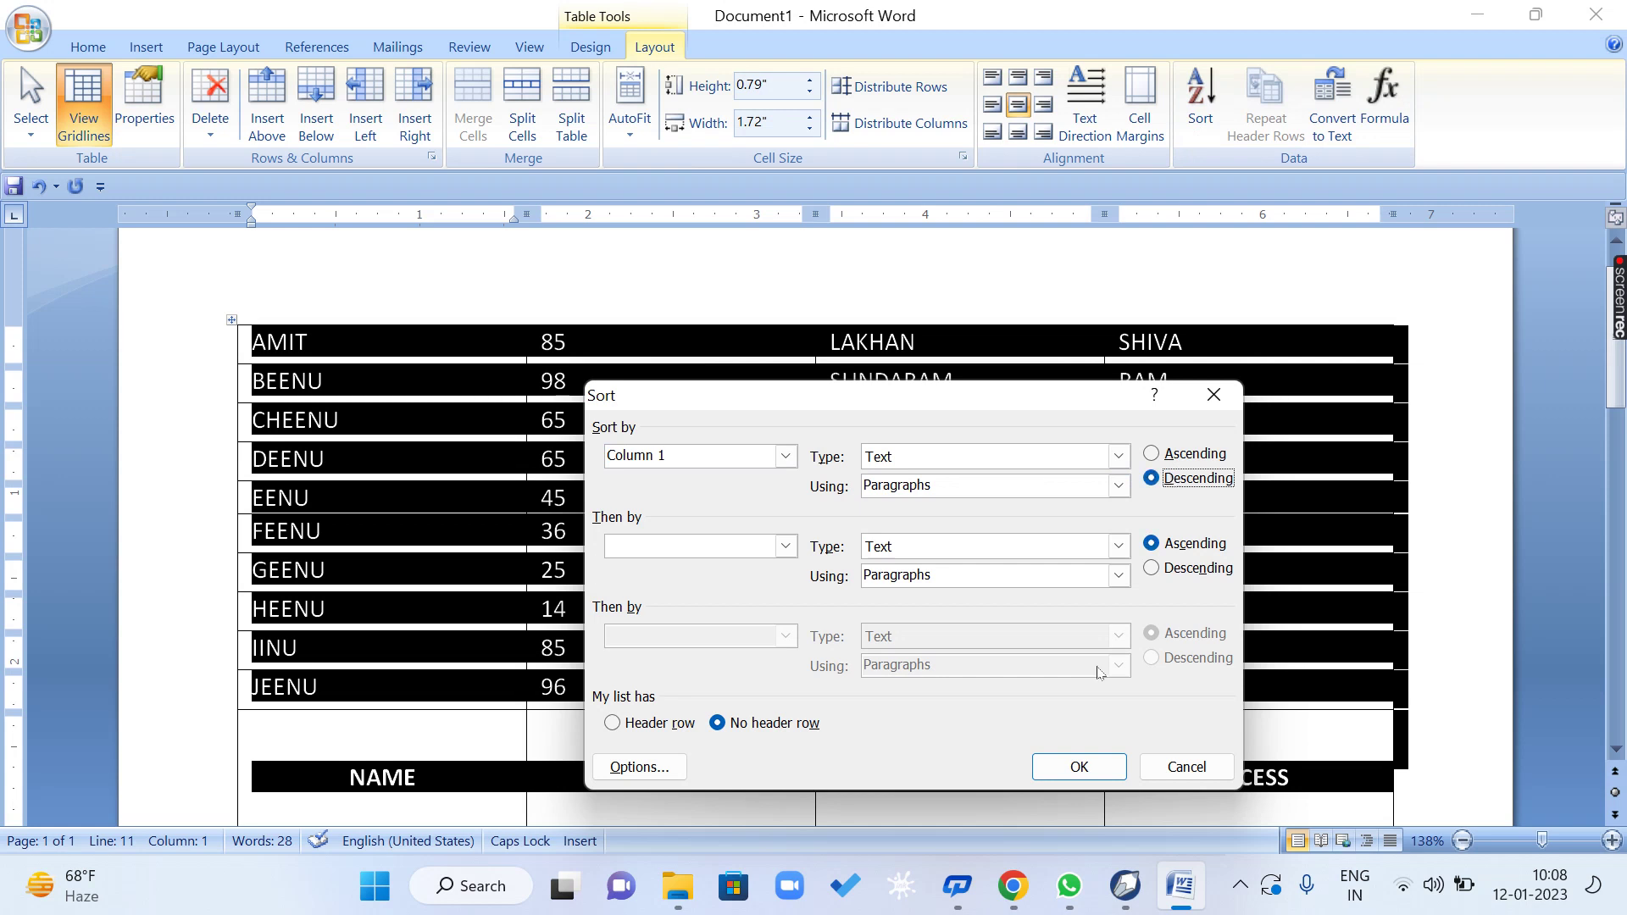
click(1079, 766)
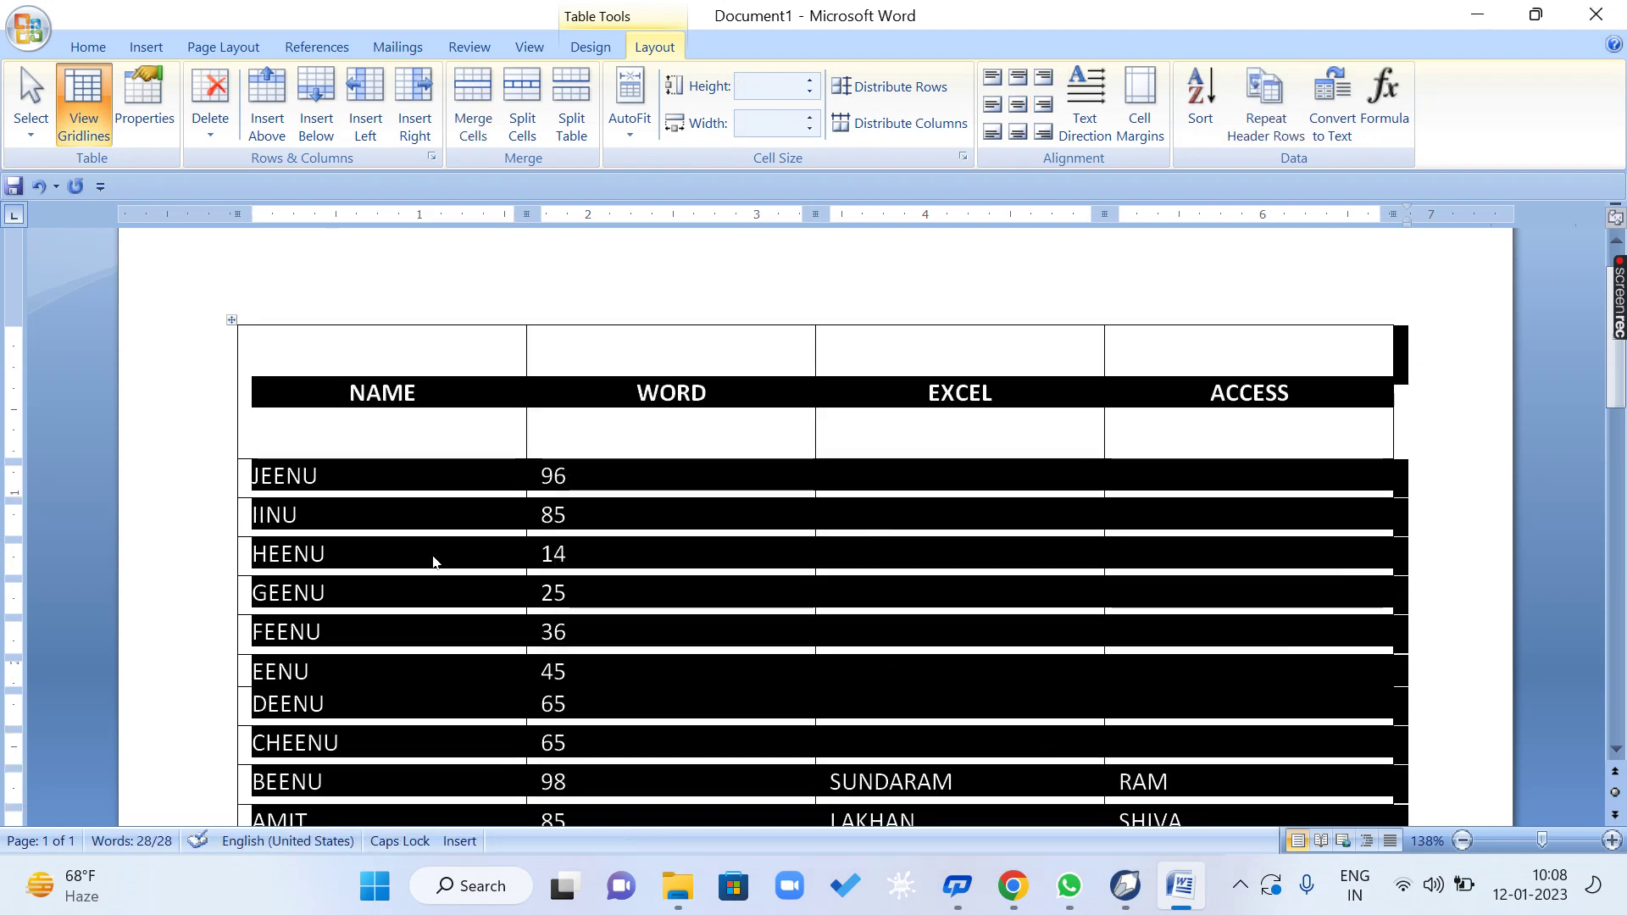
click(433, 561)
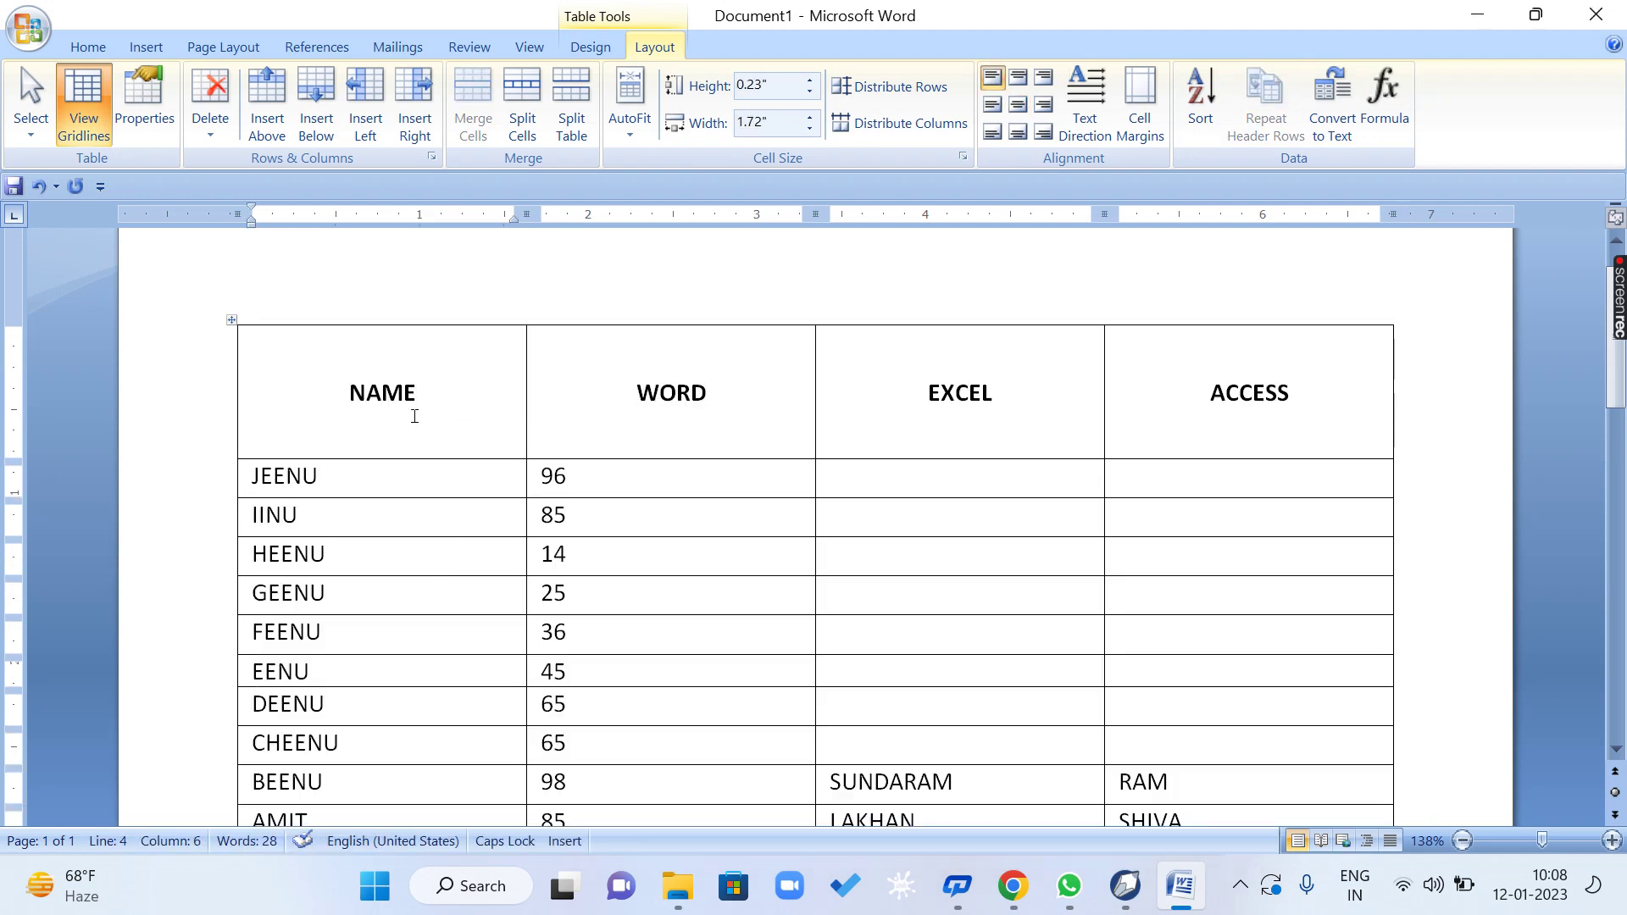
Sort the table by the WORD column in ascending order, with the Header row option on.
drag(415, 416, 1172, 406)
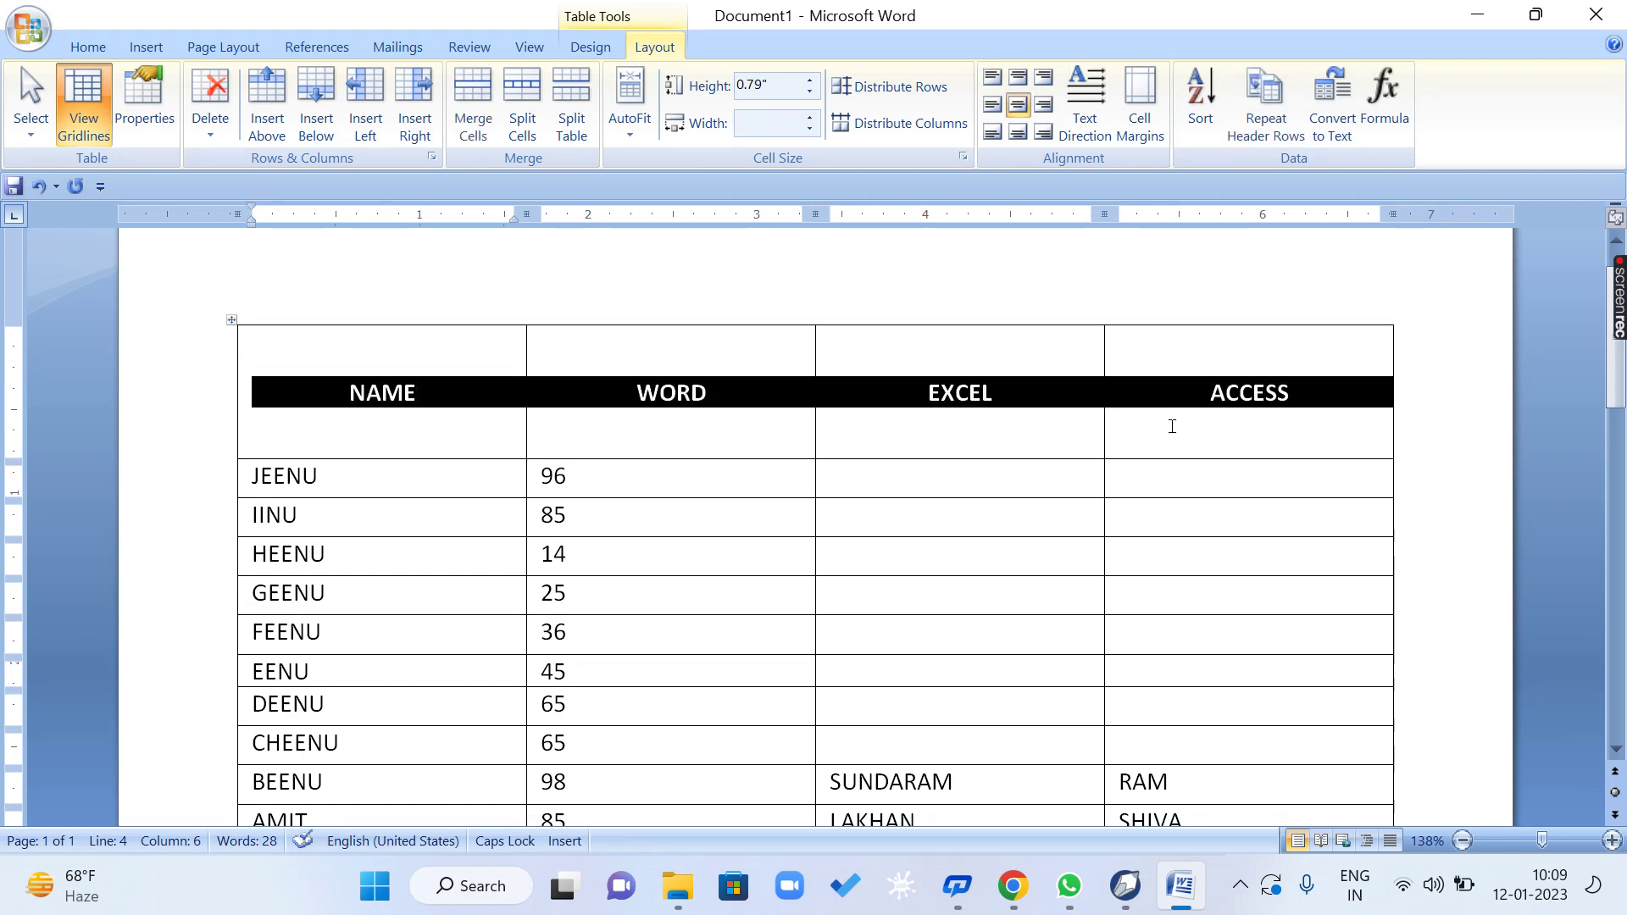
click(1201, 101)
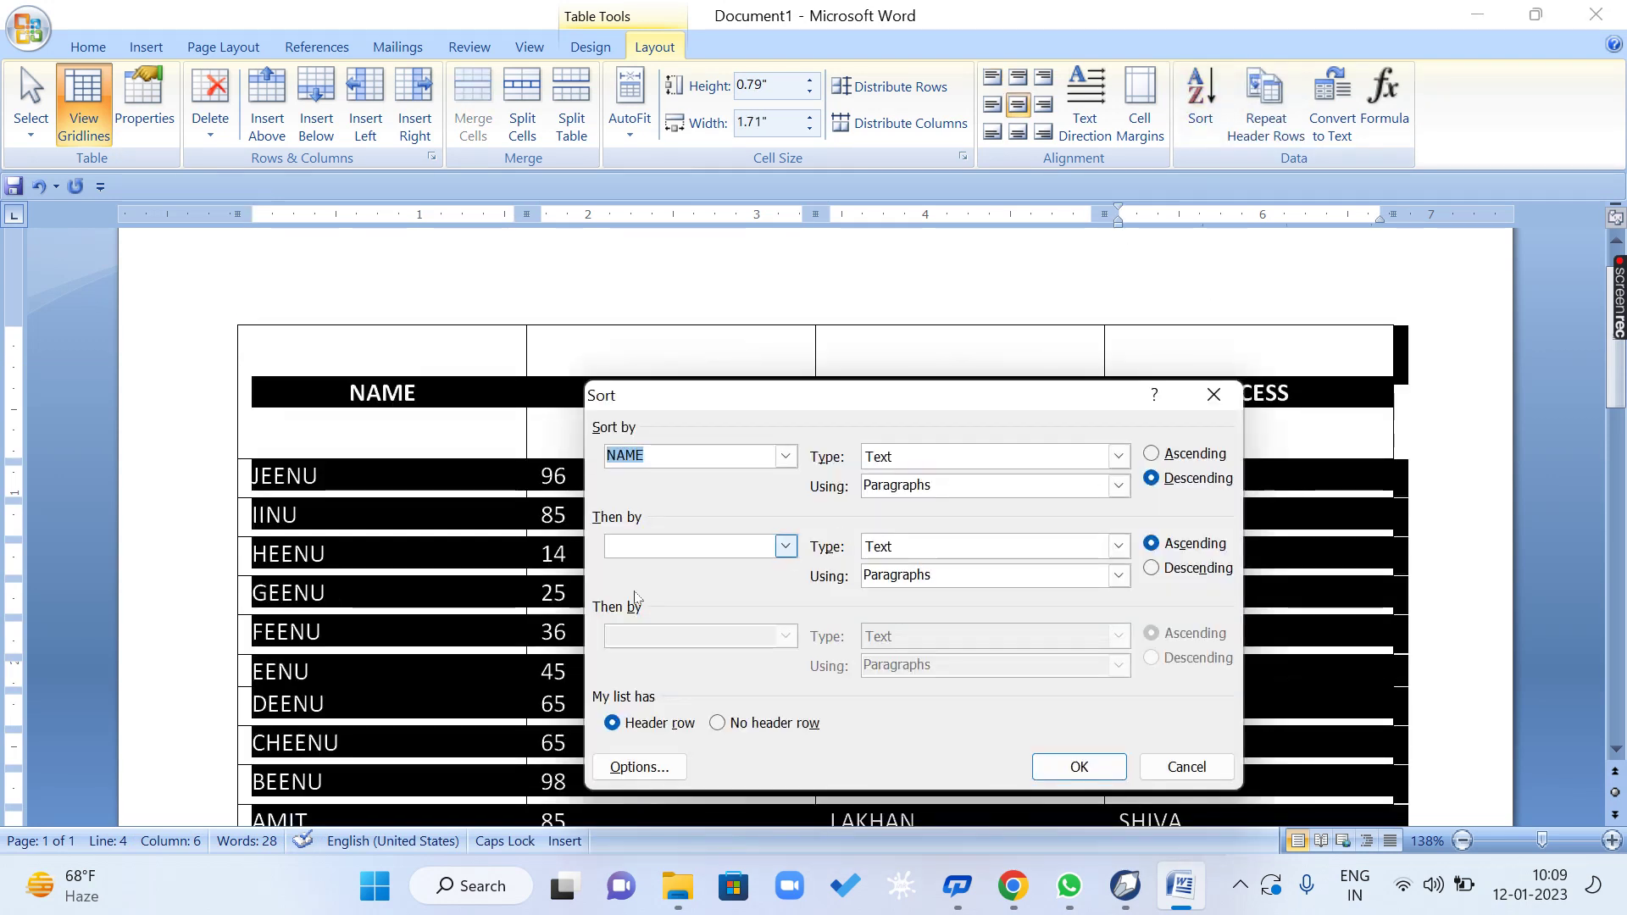
click(642, 727)
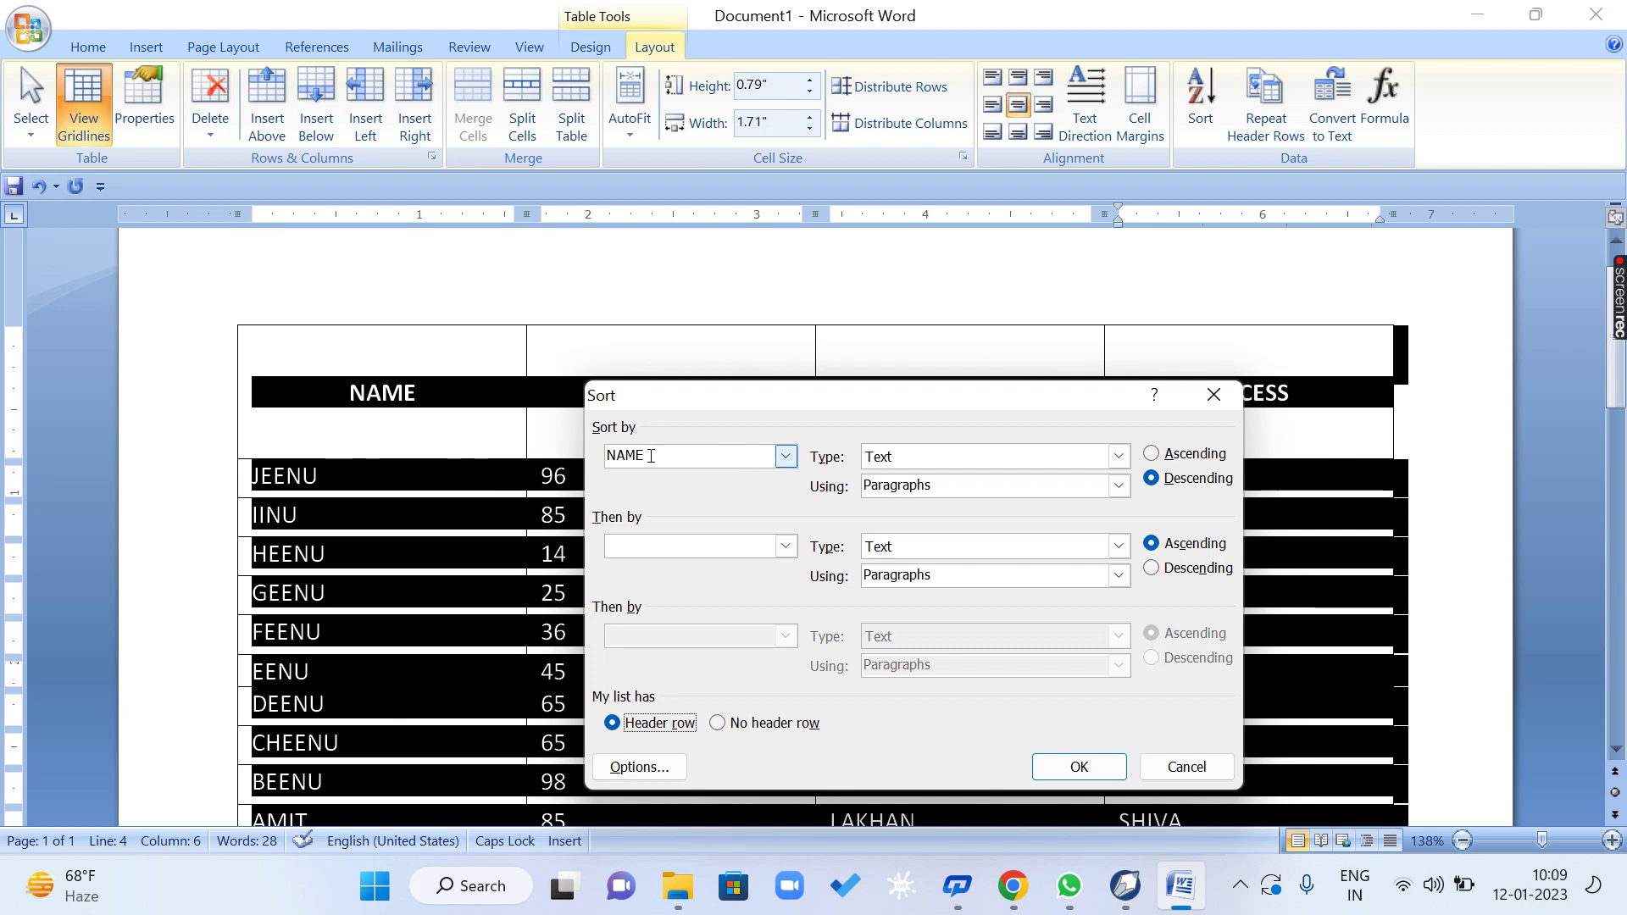
click(788, 459)
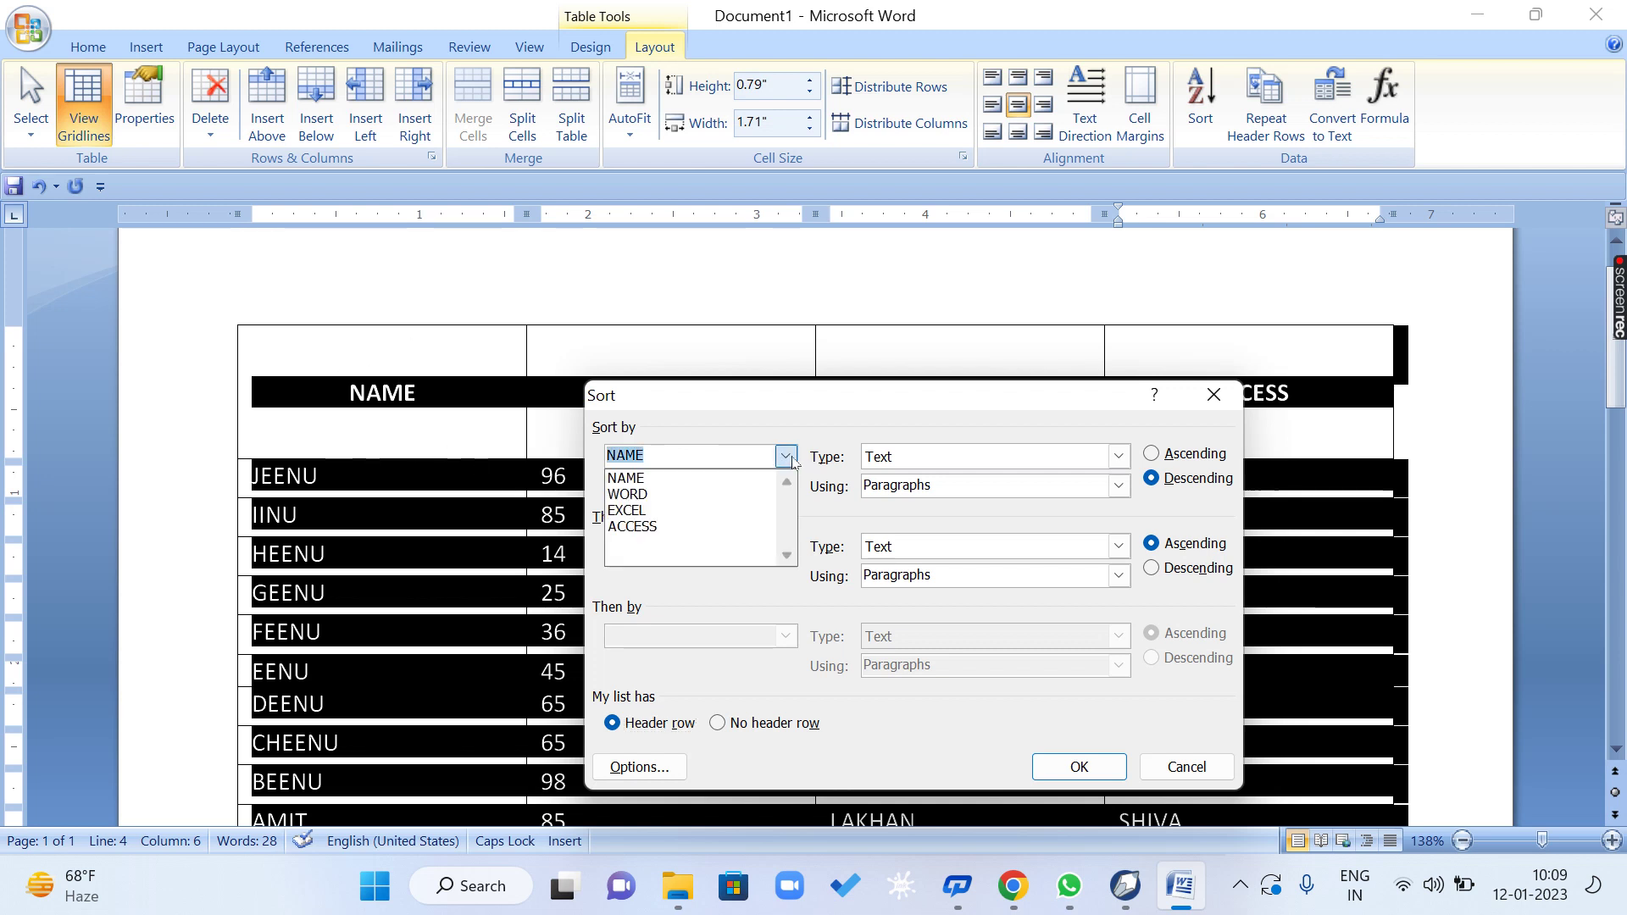
click(734, 504)
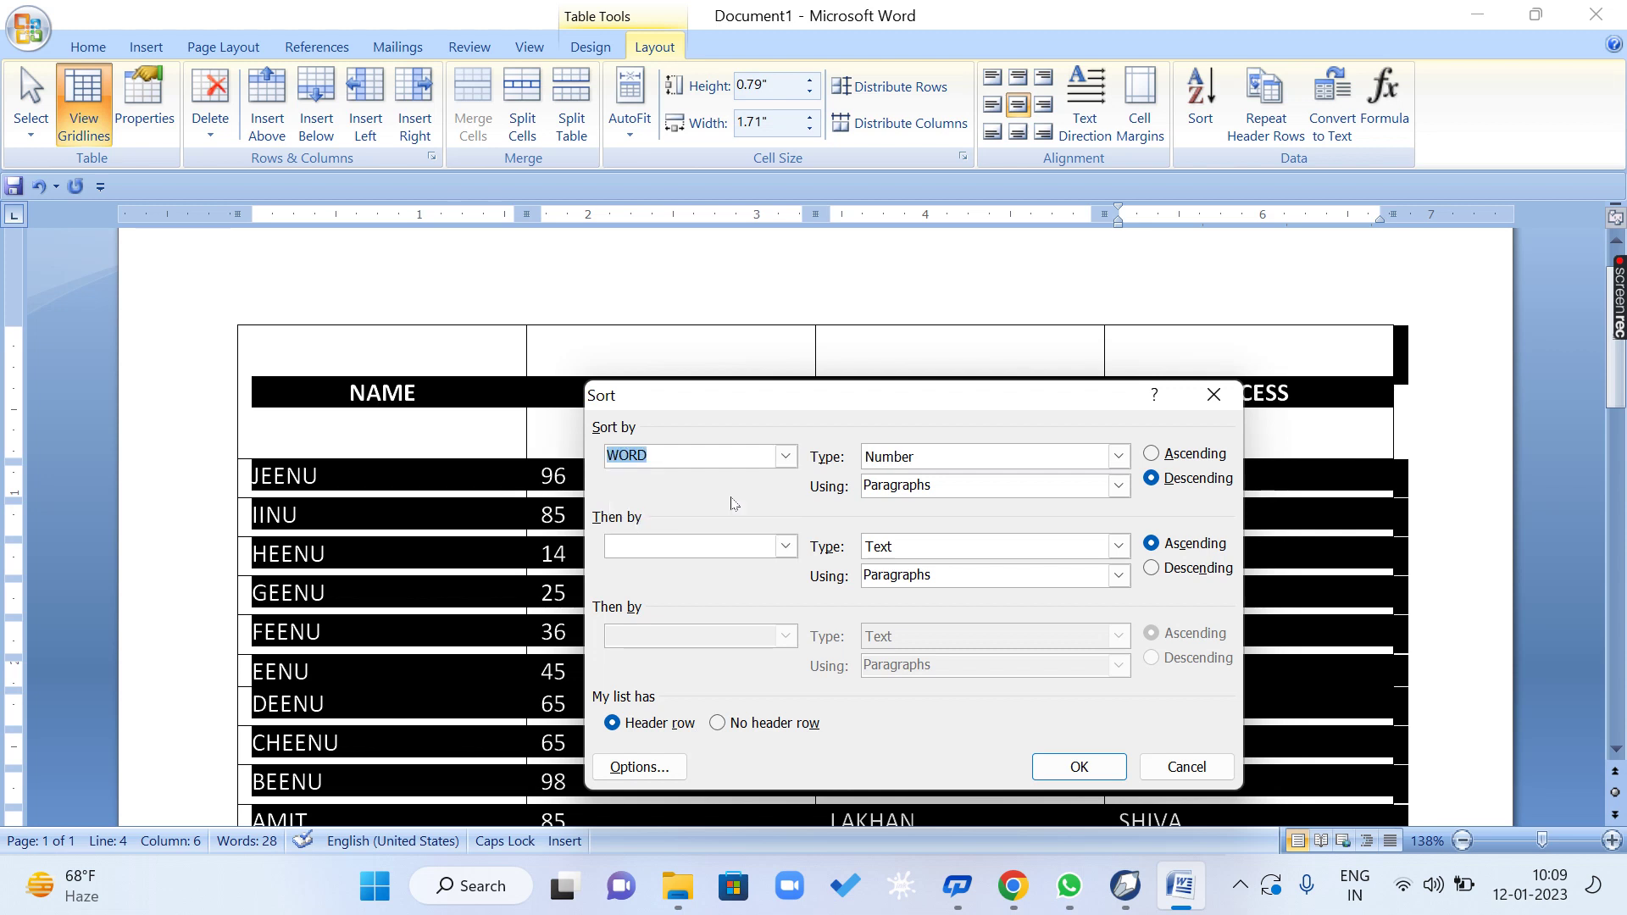
click(1182, 454)
click(1078, 767)
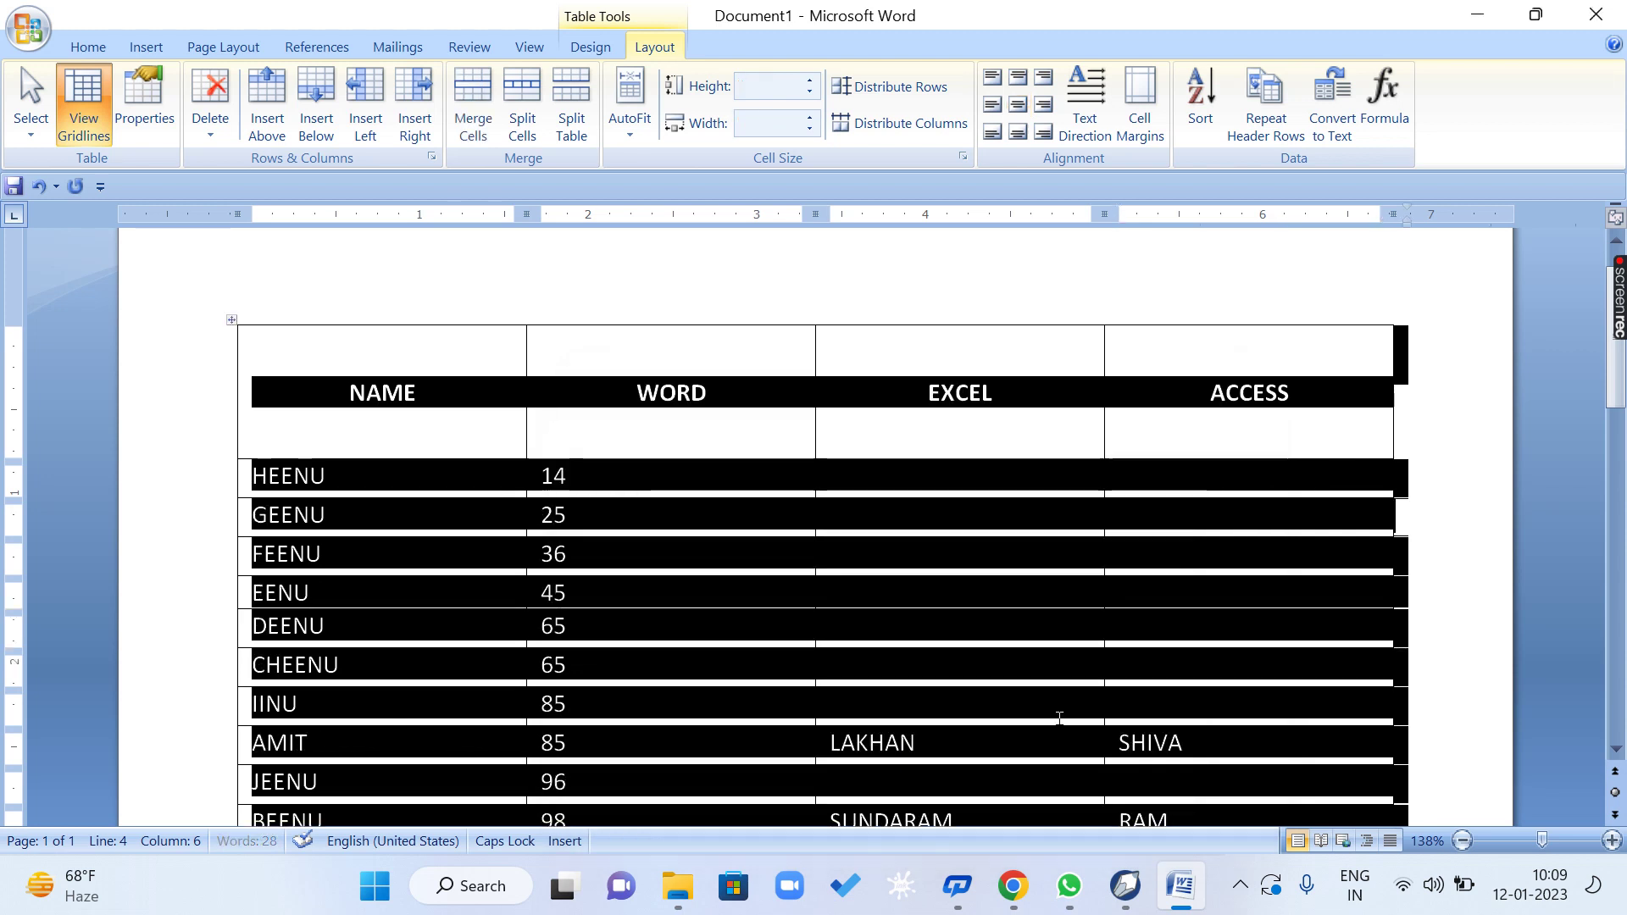
scroll(1059, 718, down, 3)
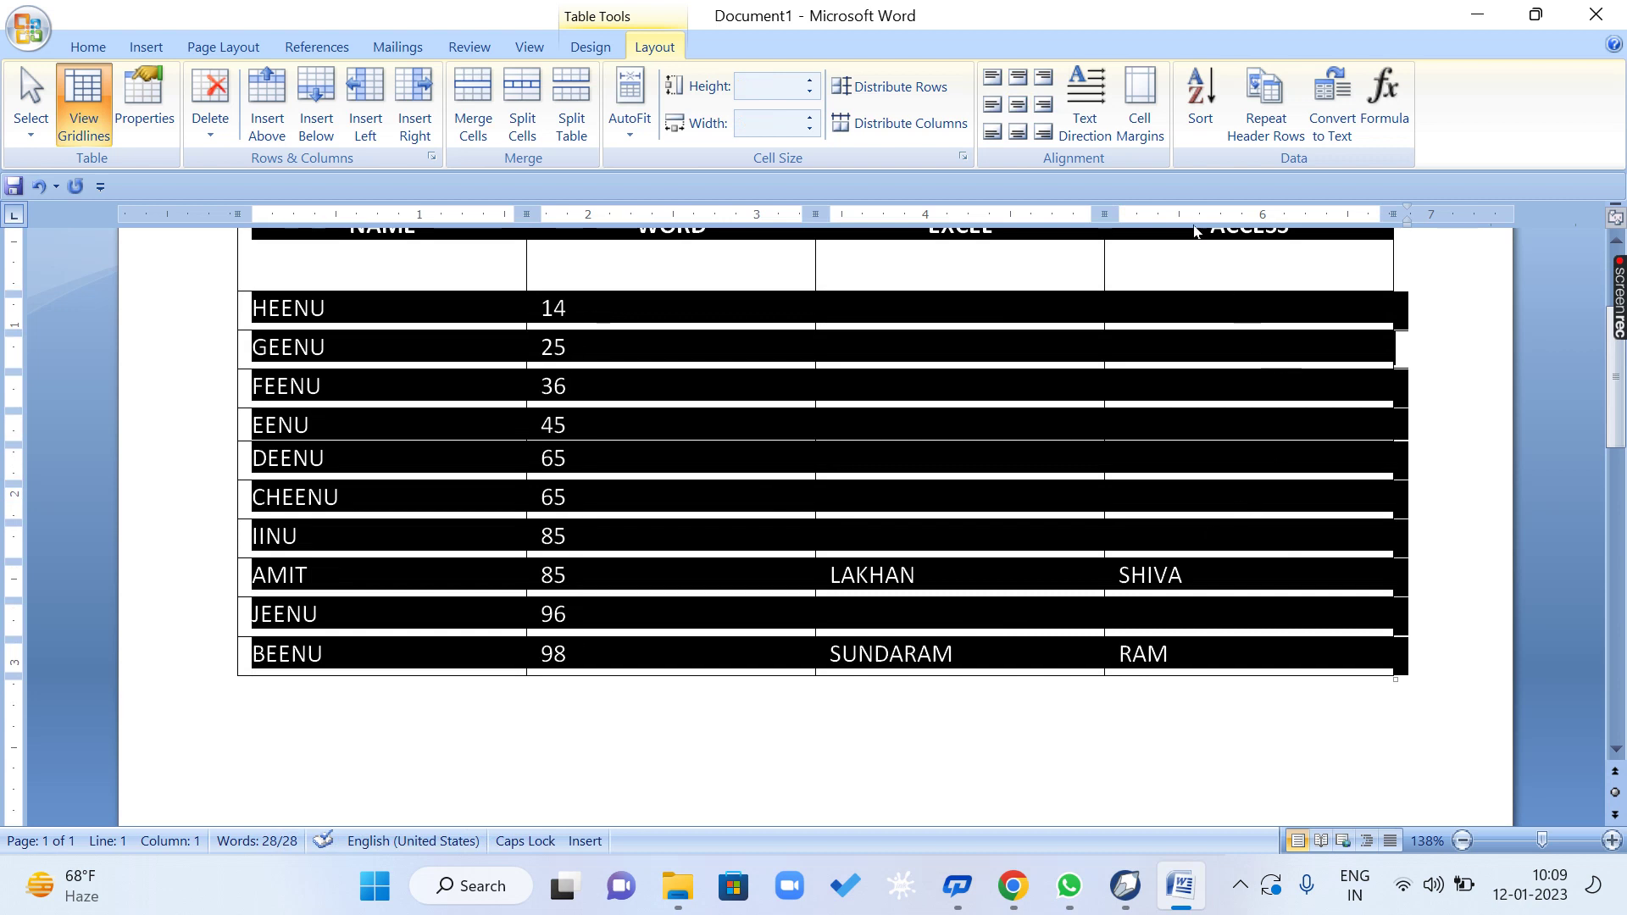
Sort the table by the WORD column in descending order.
click(1200, 102)
click(1193, 480)
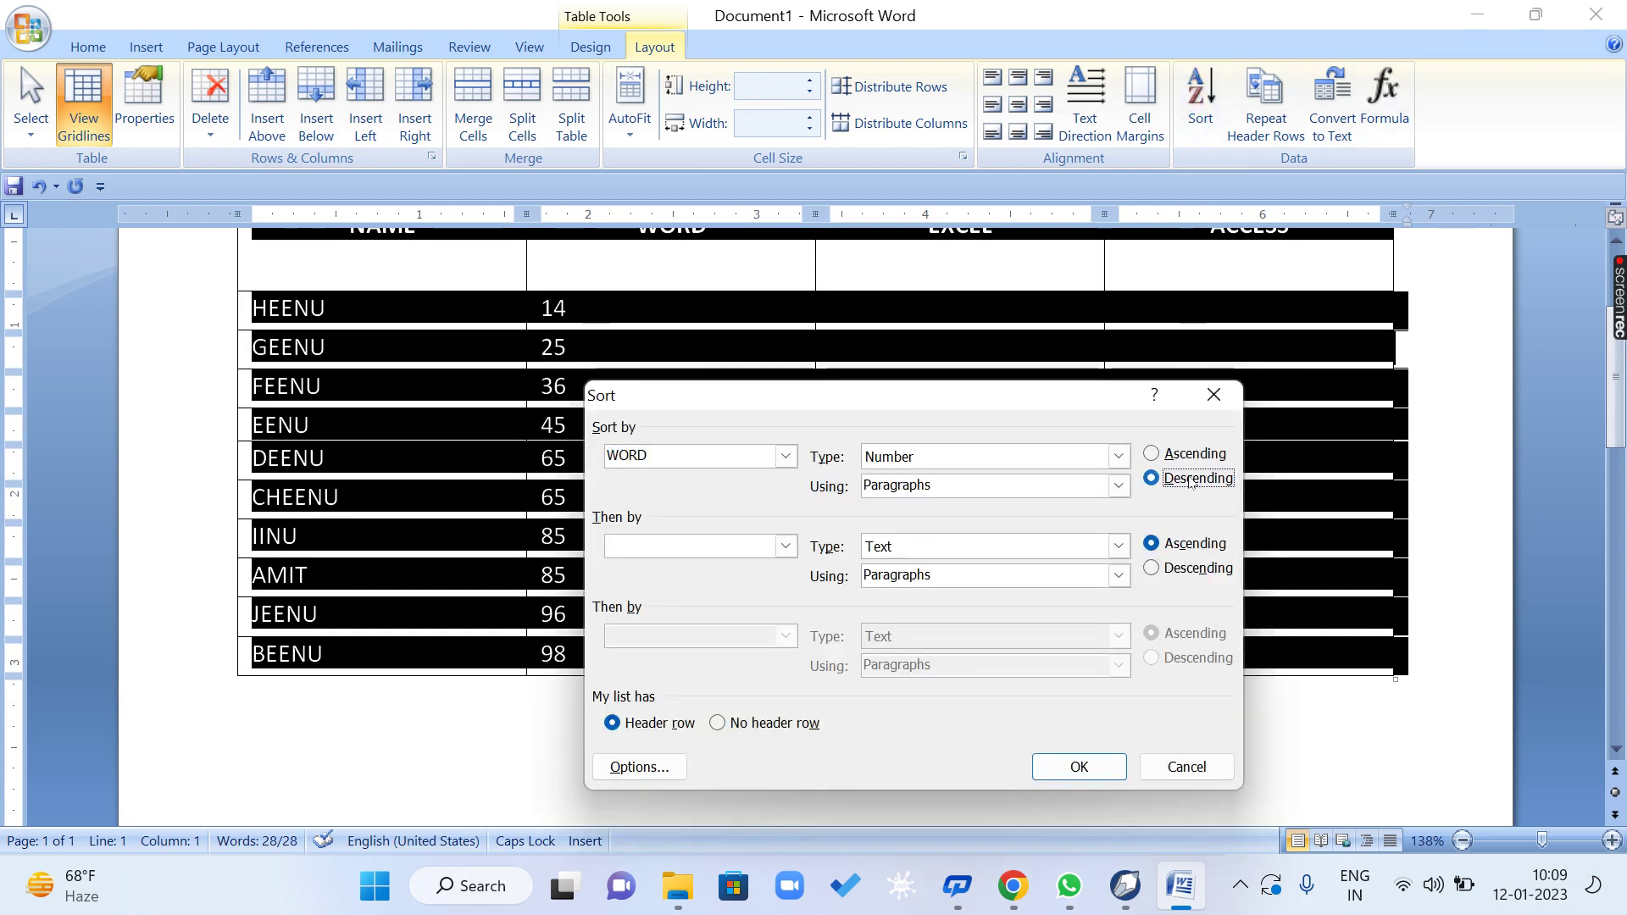
click(1079, 767)
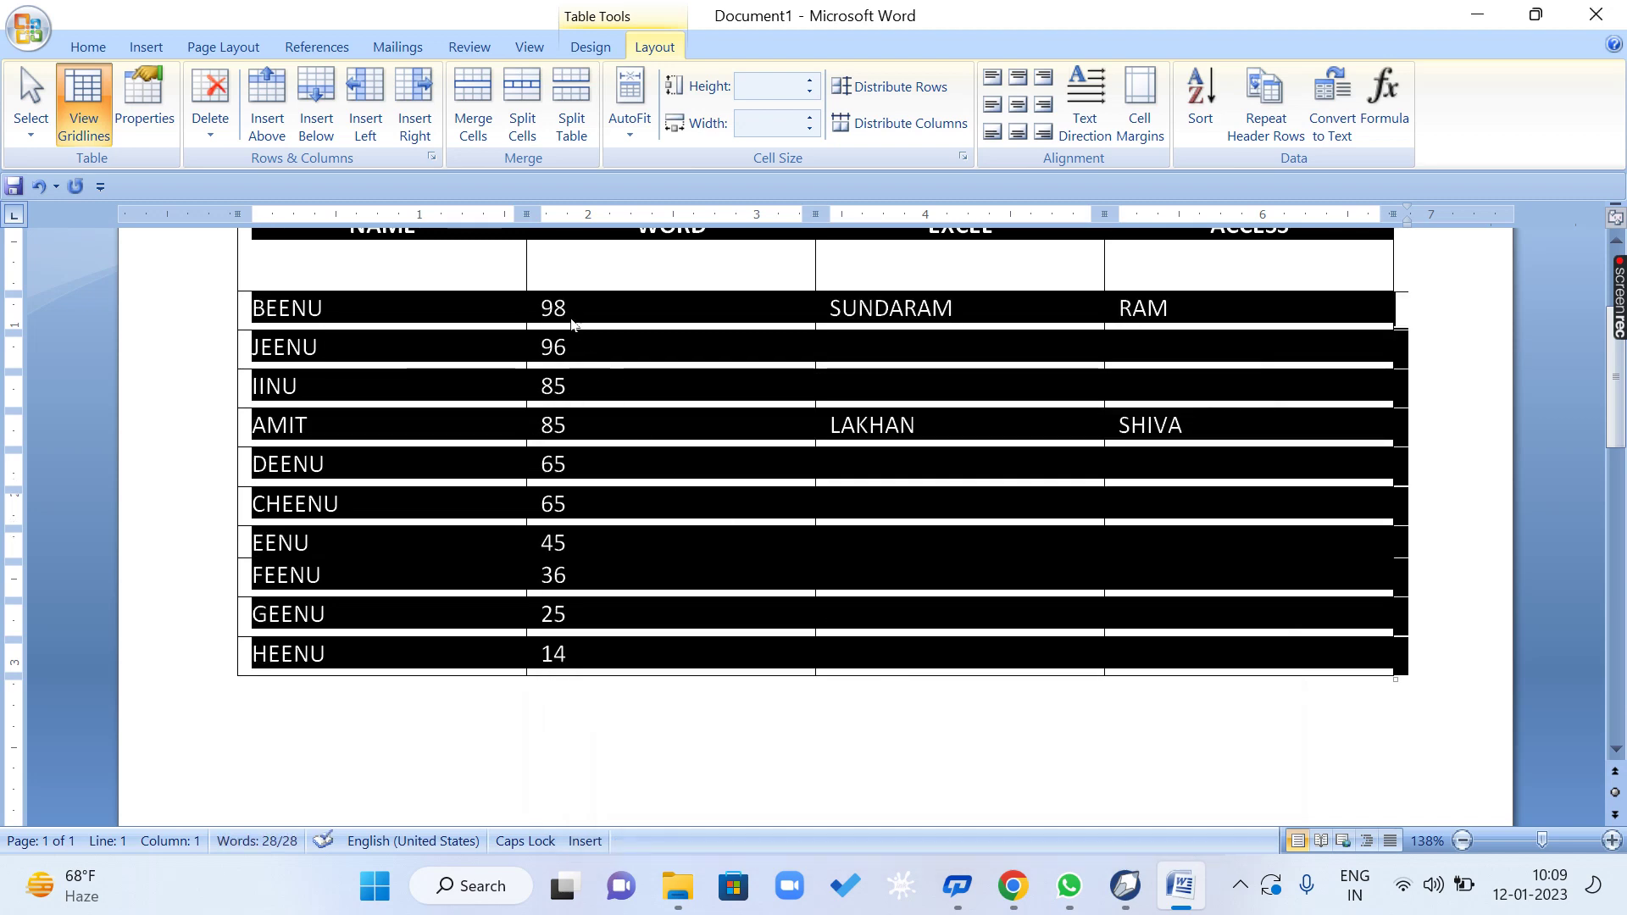
click(742, 319)
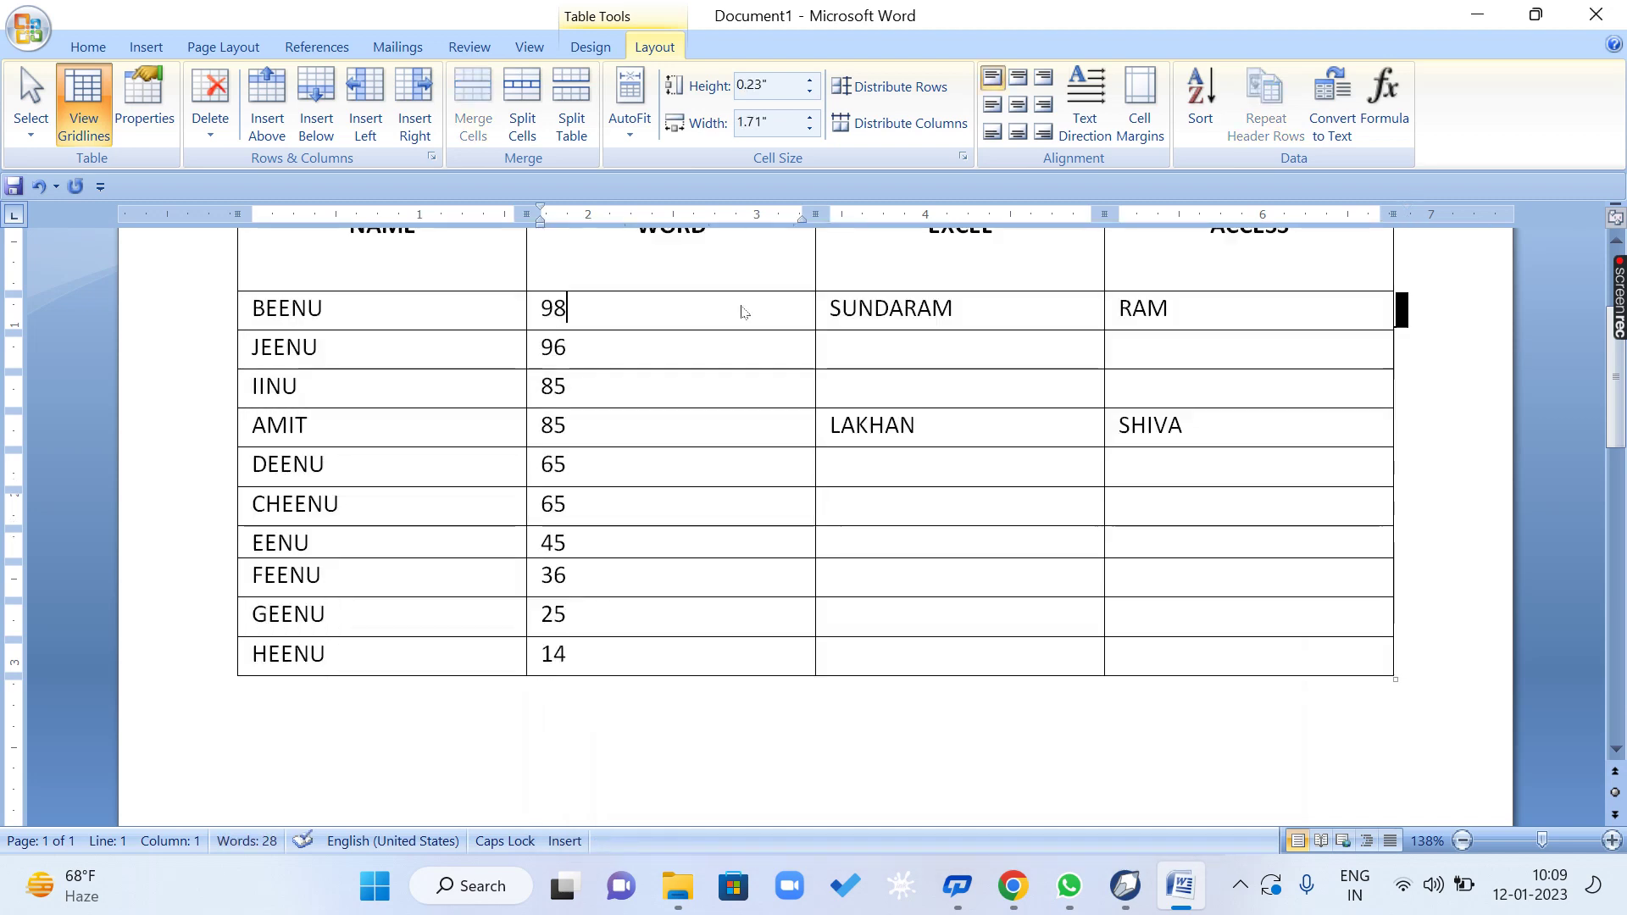
Append blank rows after the table's last row until the table extends onto a third page.
scroll(741, 320, up, 2)
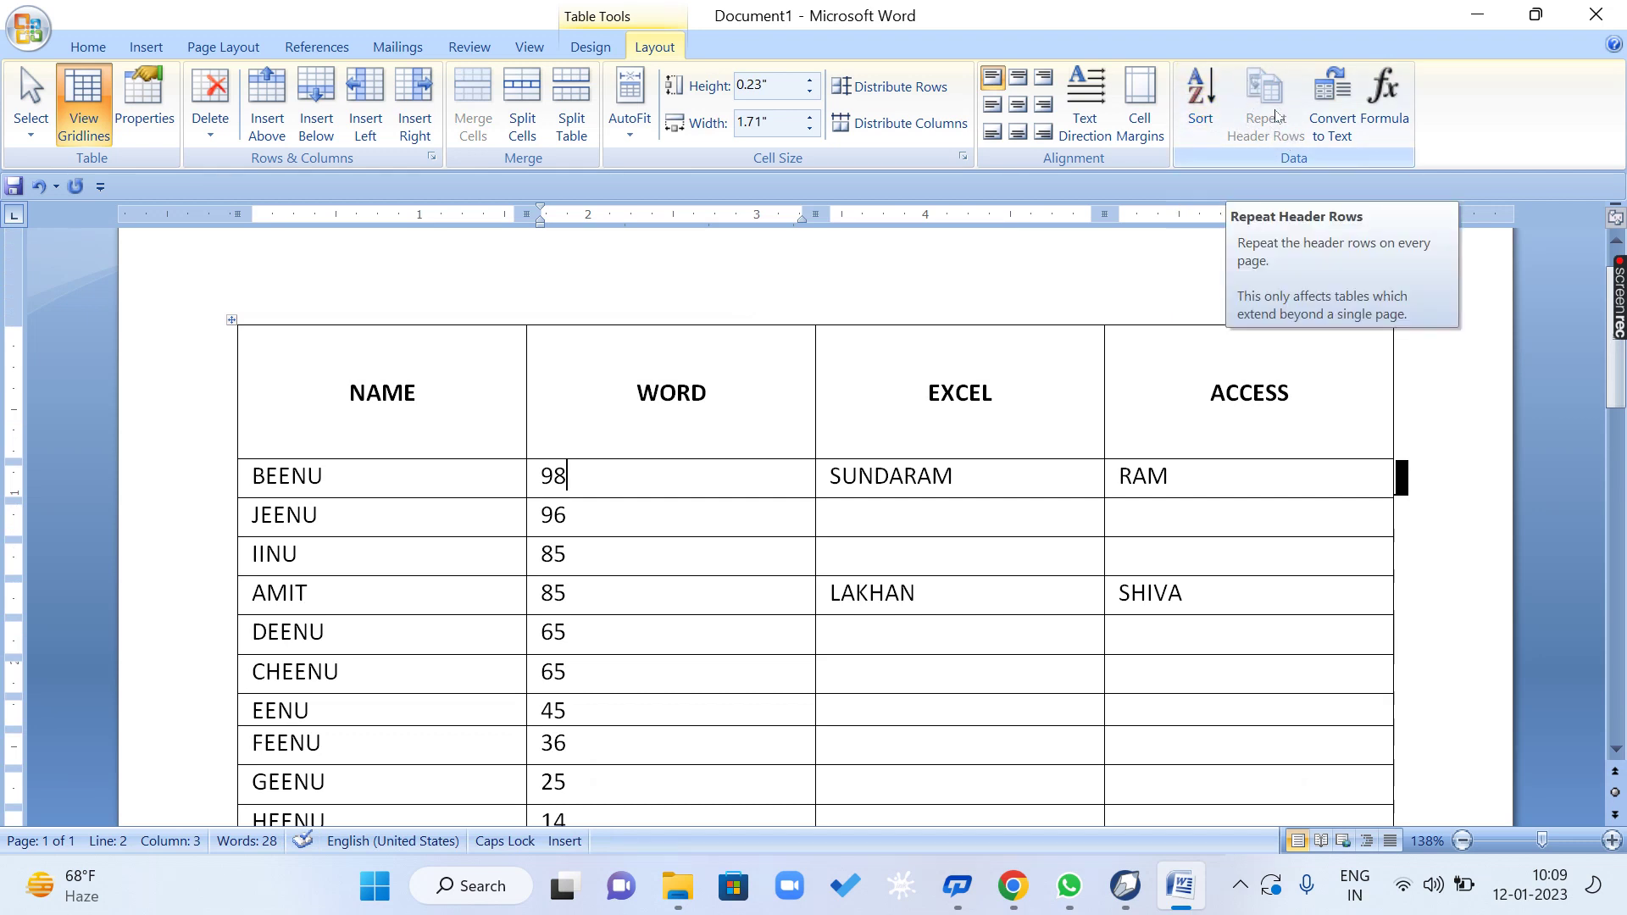
scroll(1058, 452, down, 3)
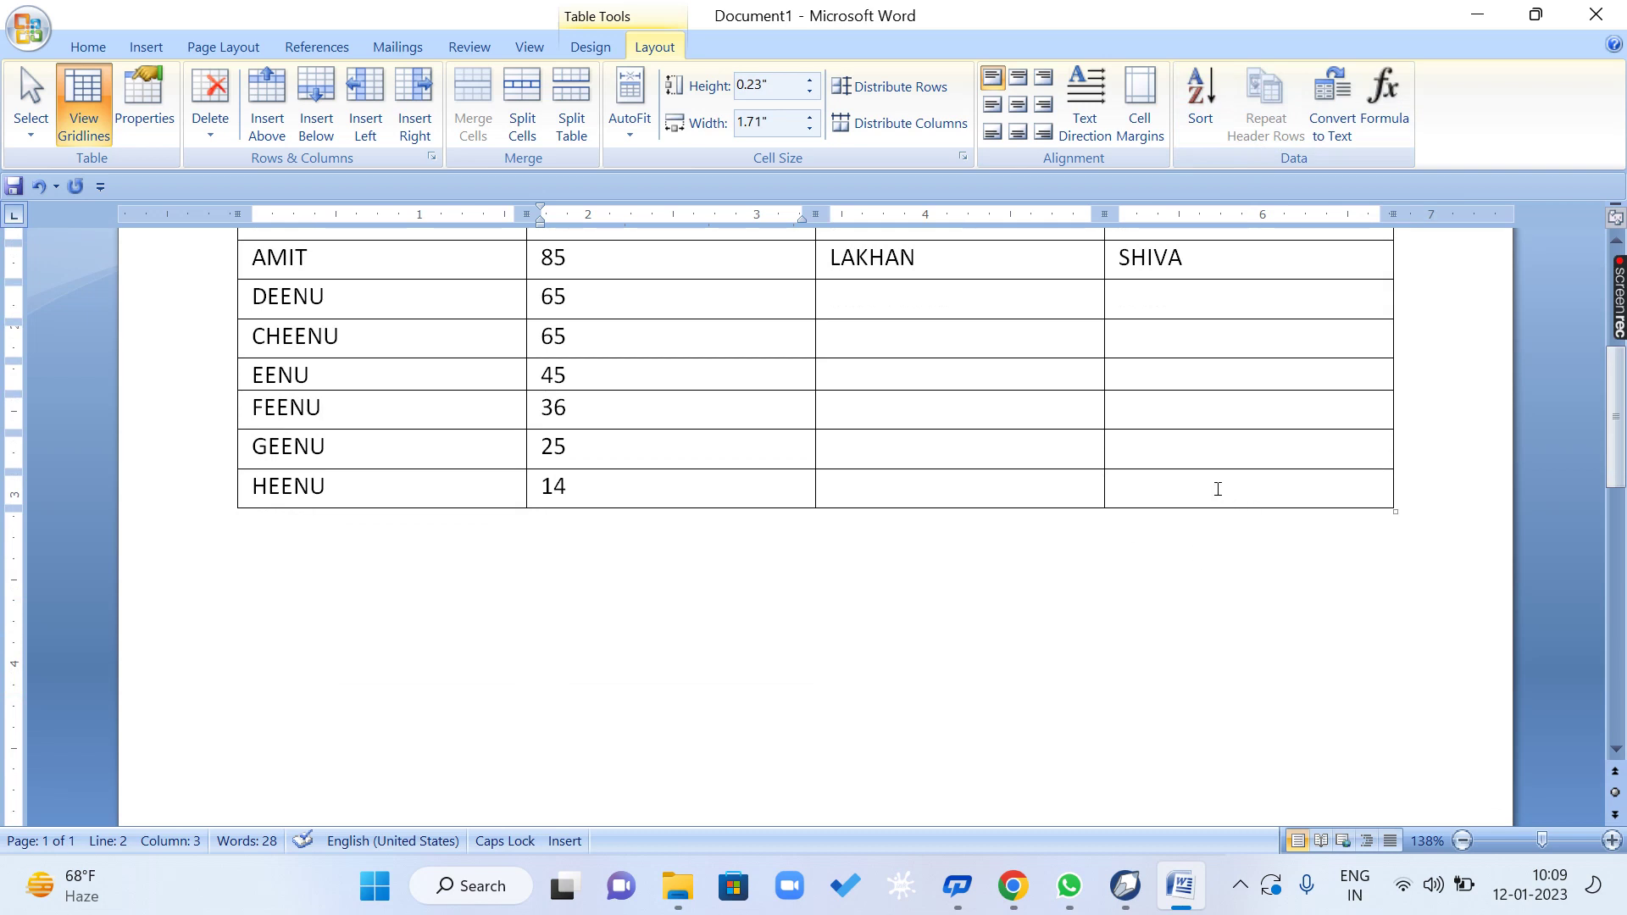
click(1187, 487)
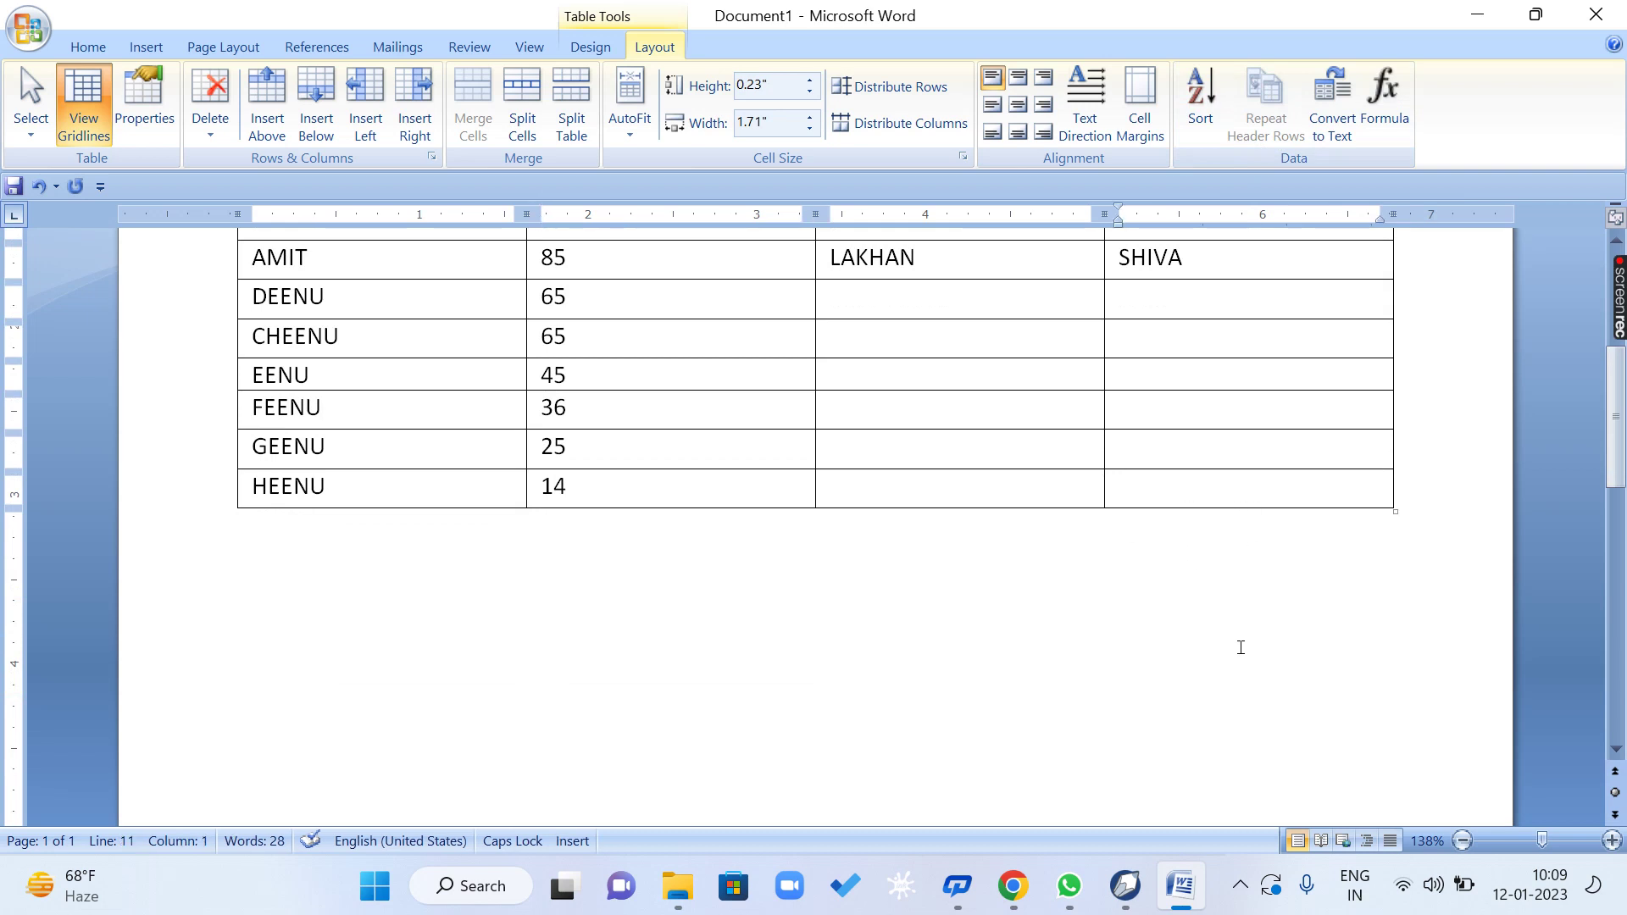
key(Tab)
key(Tab)
key(Tab)
key(Tab)
key(Tab)
key(Tab)
key(Tab)
key(Tab)
key(Tab)
key(Tab)
key(Tab)
key(Tab)
key(Tab)
key(Tab)
key(Tab)
key(Tab)
key(Tab)
key(Tab)
key(Tab)
key(Tab)
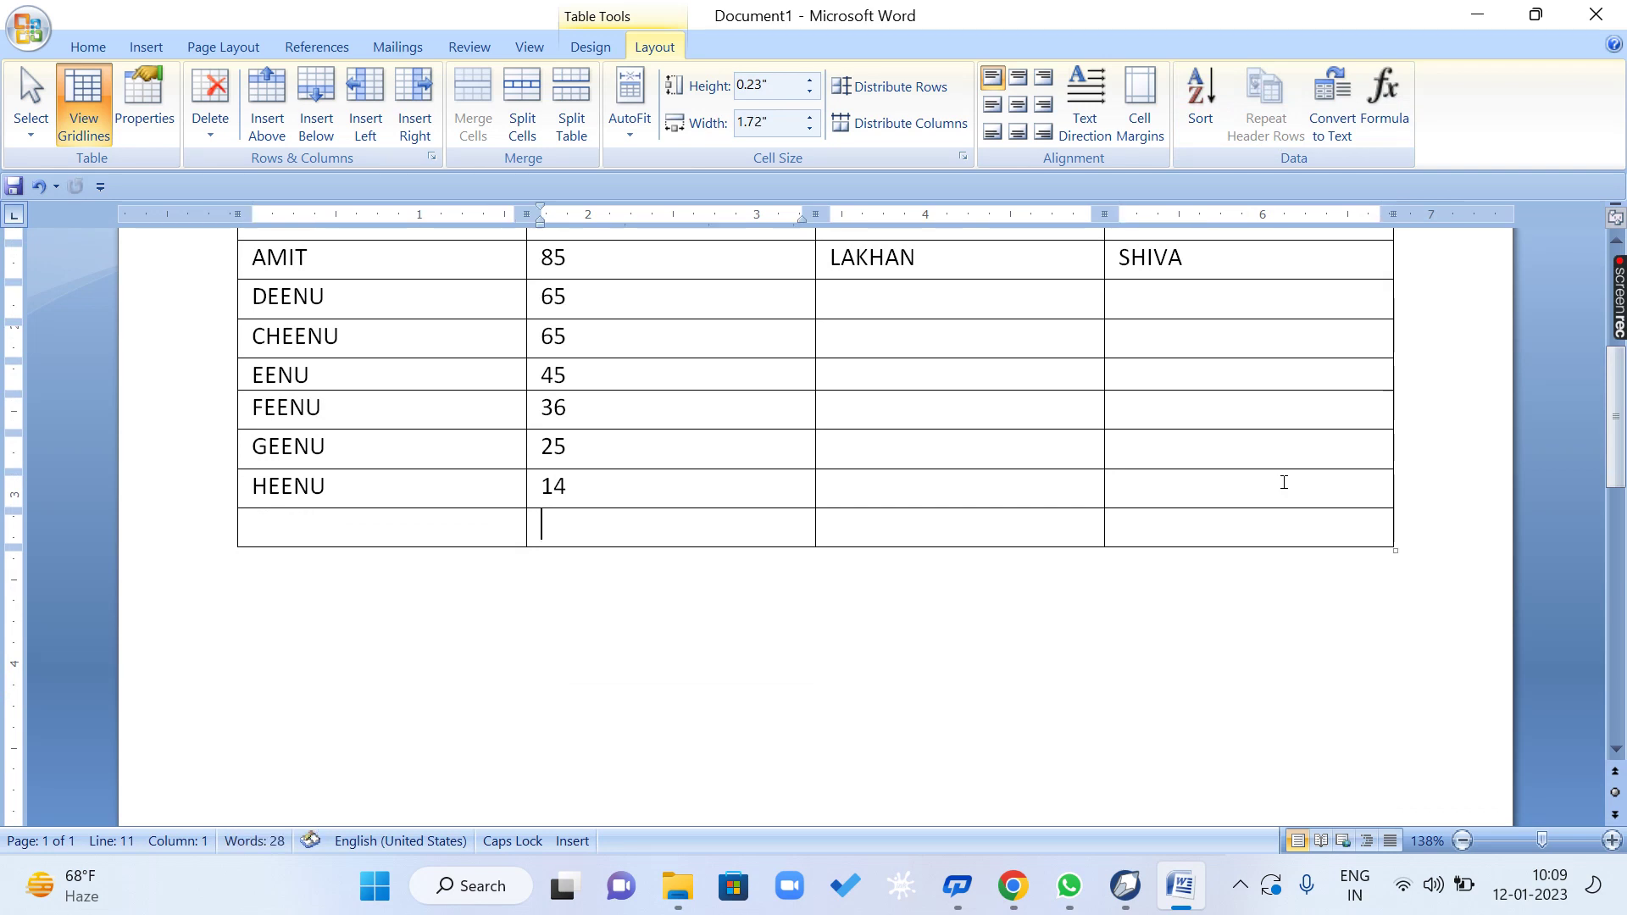
key(Tab)
key(Tab)
key(Tab)
key(Tab)
key(Tab)
key(Tab)
key(Tab)
key(Tab)
key(Tab)
key(Tab)
key(Tab)
key(Tab)
key(Tab)
key(Tab)
key(Tab)
key(Tab)
key(Tab)
key(Tab)
key(Tab)
key(Tab)
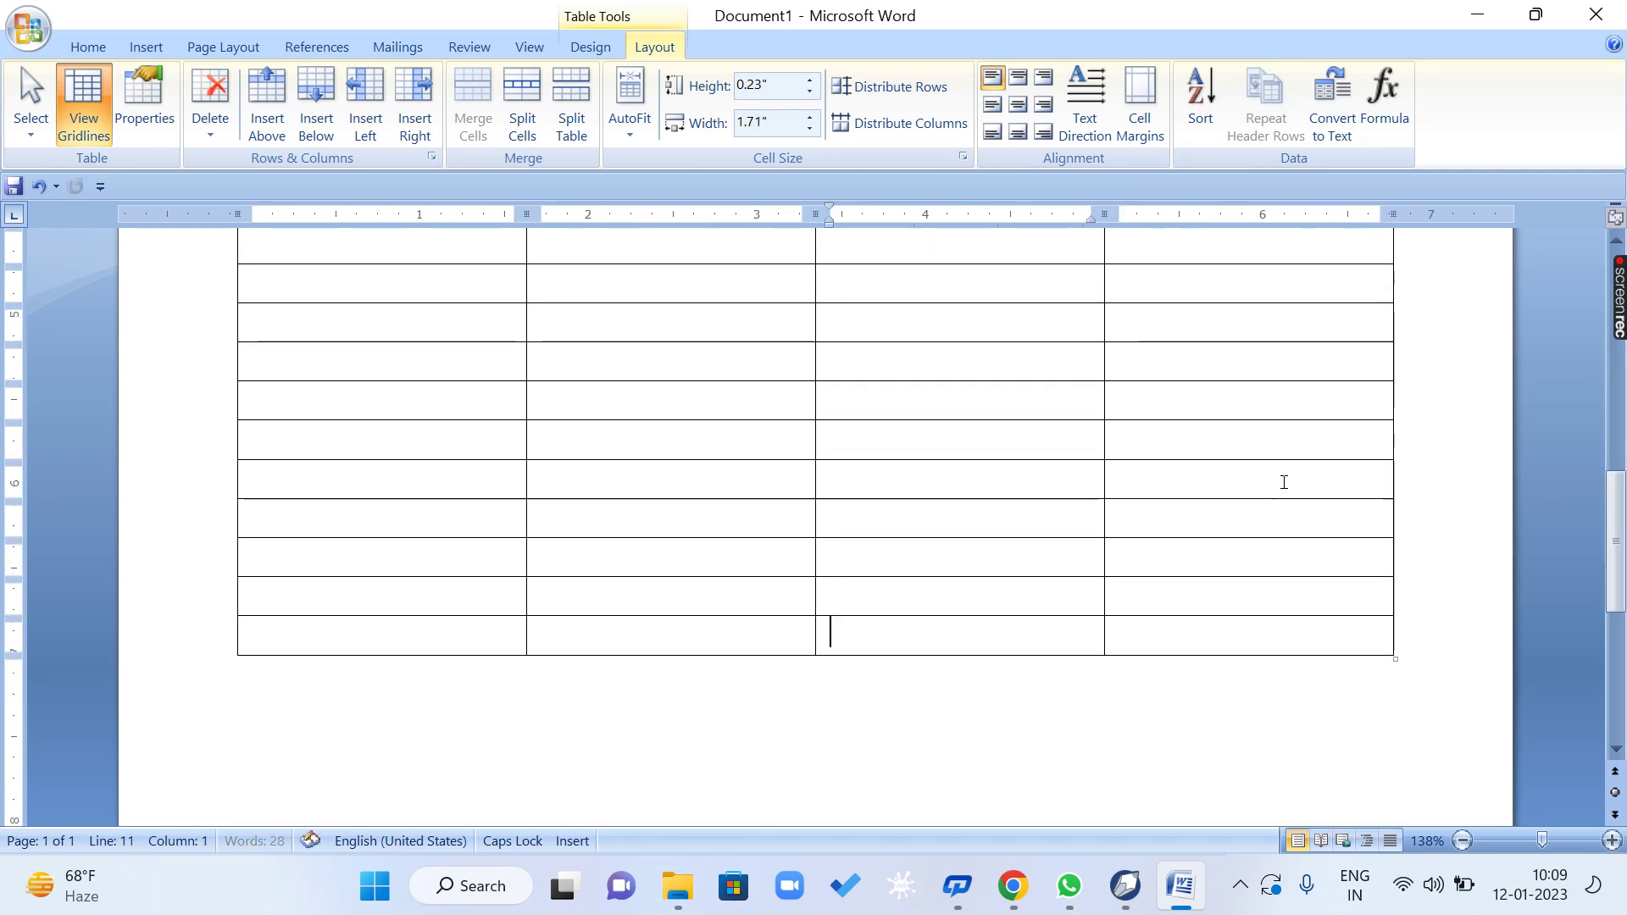
key(Tab)
key(Tab)
key(Tab)
key(Tab)
key(Tab)
key(Tab)
key(Tab)
key(Tab)
key(Tab)
key(Tab)
key(Tab)
key(Tab)
key(Tab)
key(Tab)
key(Tab)
key(Tab)
key(Tab)
key(Tab)
key(Tab)
key(Tab)
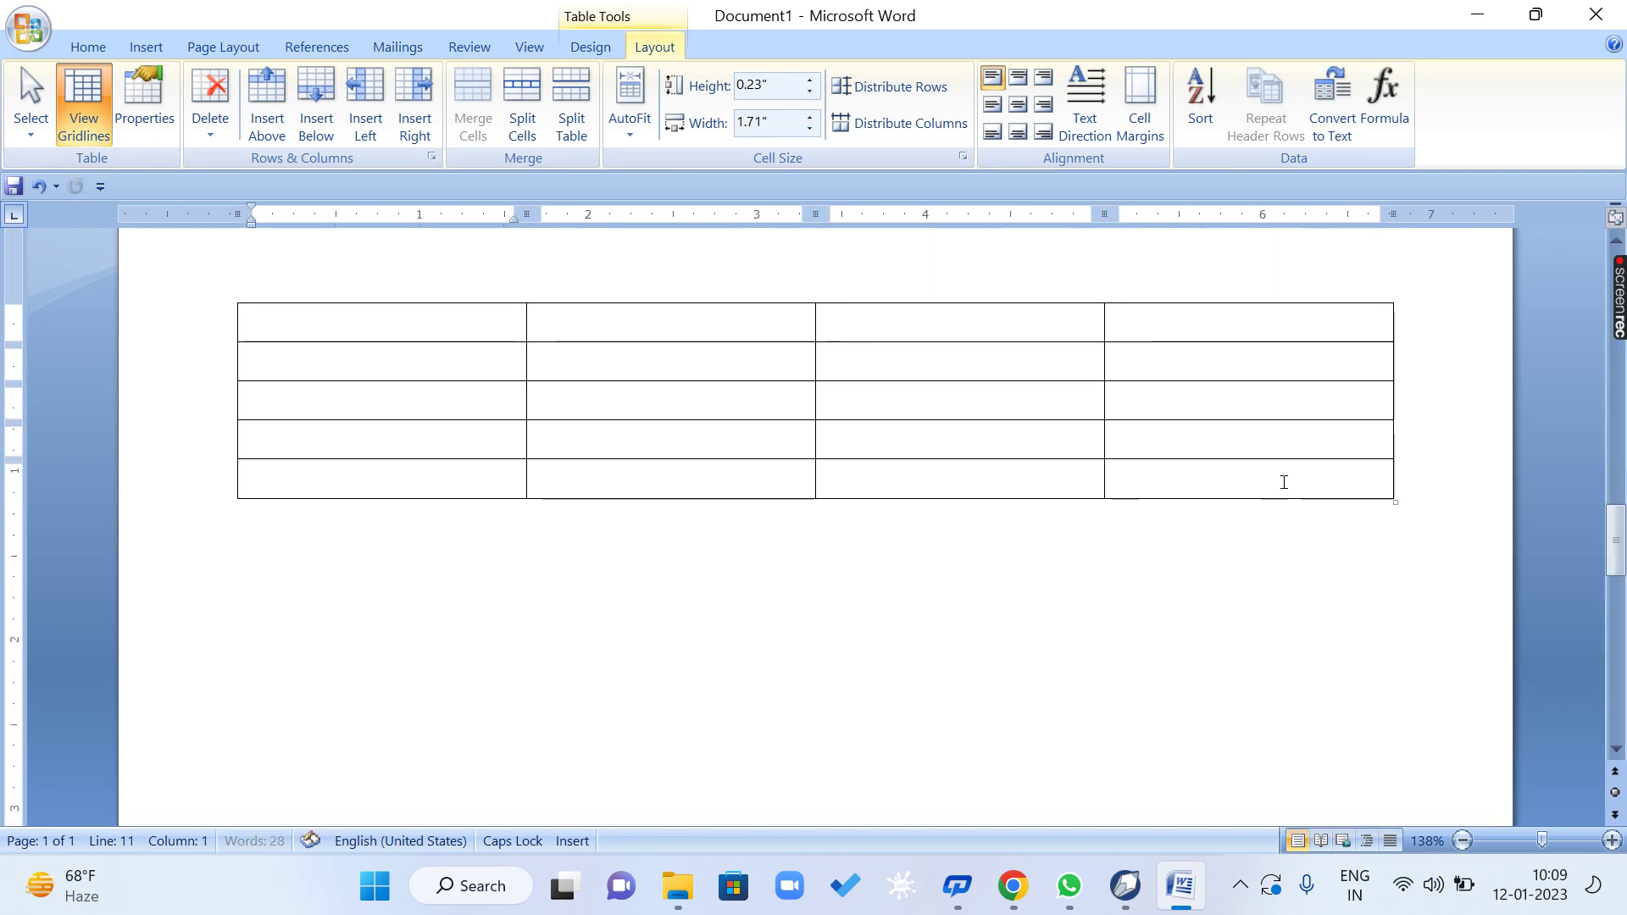
key(Tab)
key(Tab)
key(Tab)
key(Tab)
key(Tab)
key(Tab)
key(Tab)
key(Tab)
key(Tab)
key(Tab)
key(Tab)
key(Tab)
key(Tab)
key(Tab)
key(Tab)
key(Tab)
key(Tab)
key(Tab)
key(Tab)
key(Tab)
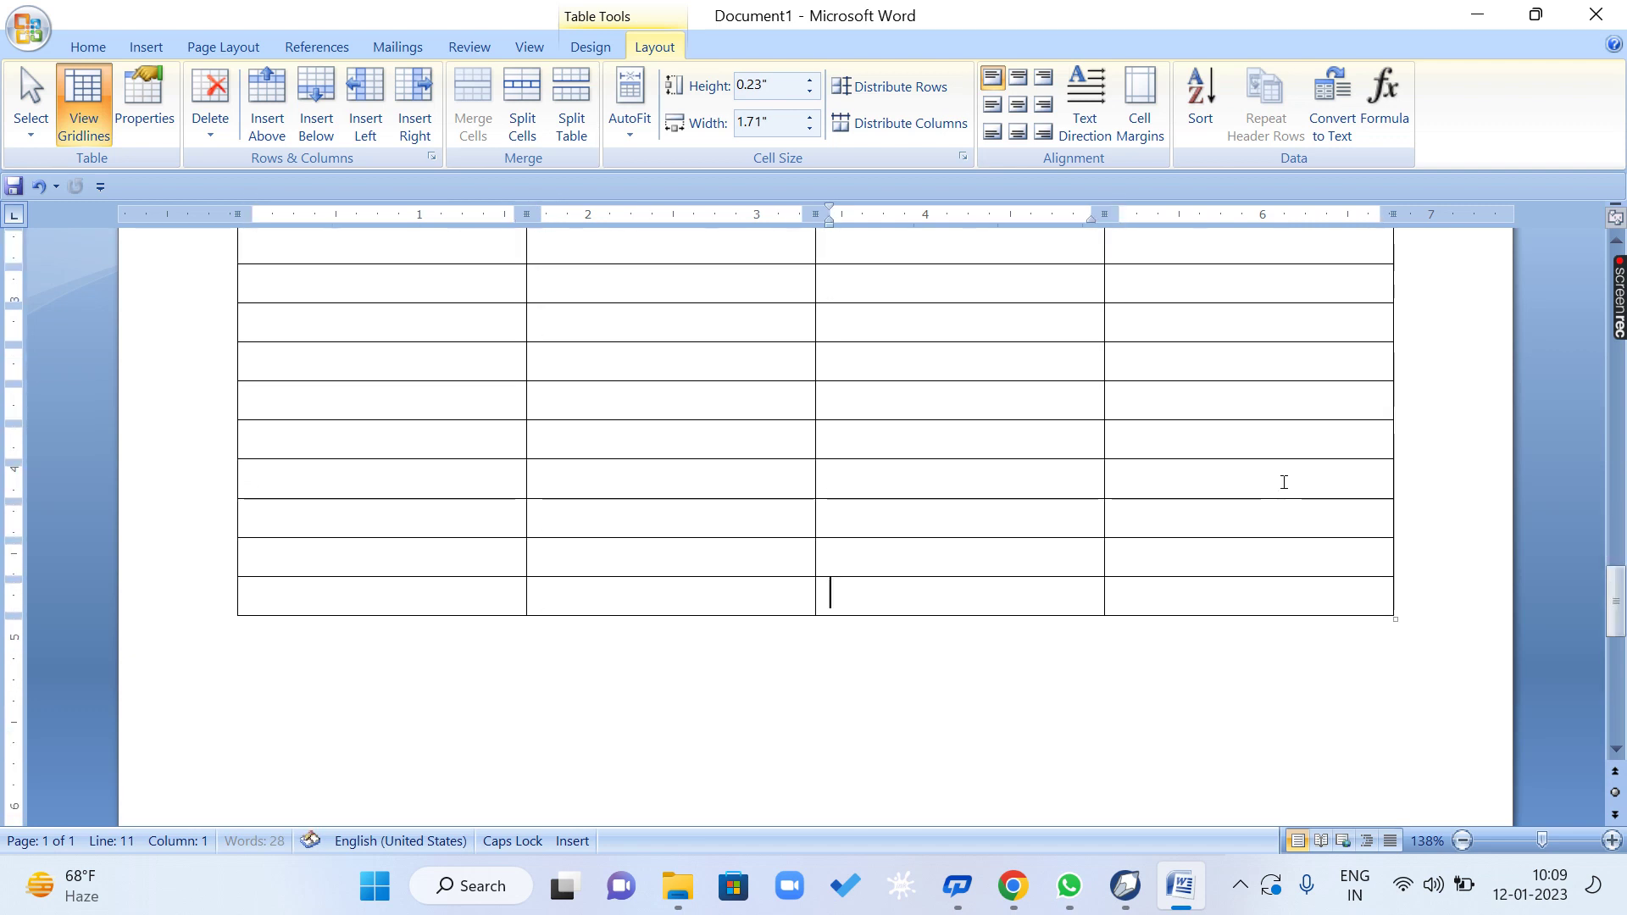
key(Tab)
key(Tab)
key(Tab)
key(Tab)
key(Tab)
key(Tab)
key(Tab)
key(Tab)
key(Tab)
key(Tab)
key(Tab)
key(Tab)
key(Tab)
key(Tab)
key(Tab)
key(Tab)
key(Tab)
key(Tab)
key(Tab)
key(Tab)
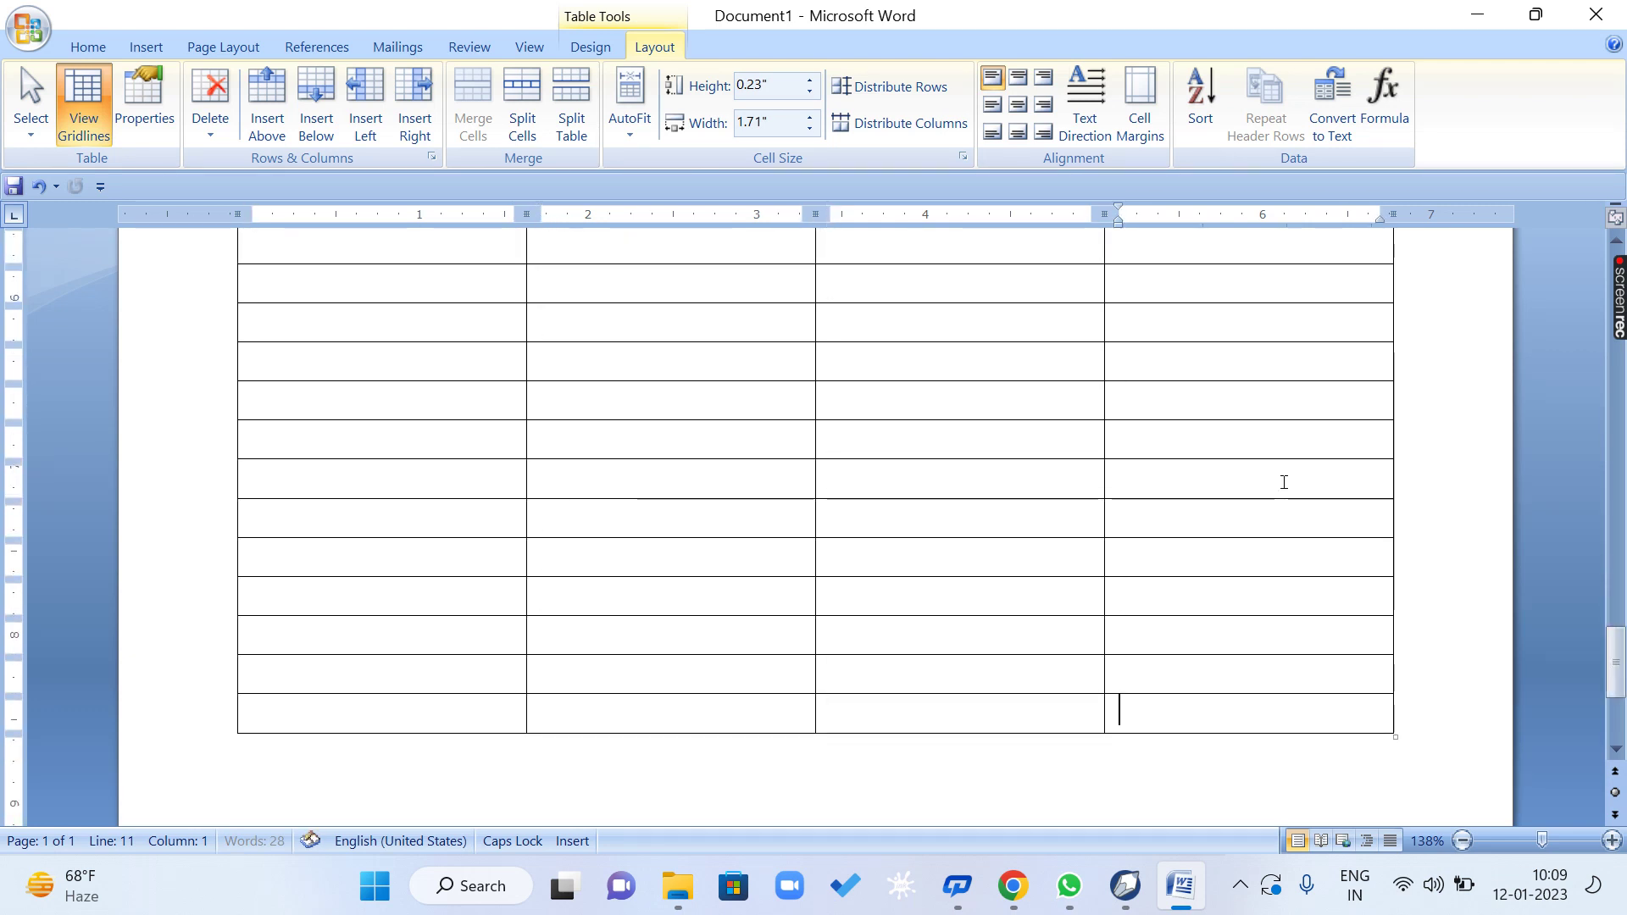
key(Tab)
key(Tab)
key(Tab)
key(Tab)
key(Tab)
key(Tab)
key(Tab)
key(Tab)
key(Tab)
key(Tab)
key(Tab)
key(Tab)
key(Tab)
key(Tab)
key(Tab)
key(Tab)
key(Tab)
key(Tab)
key(Tab)
key(Tab)
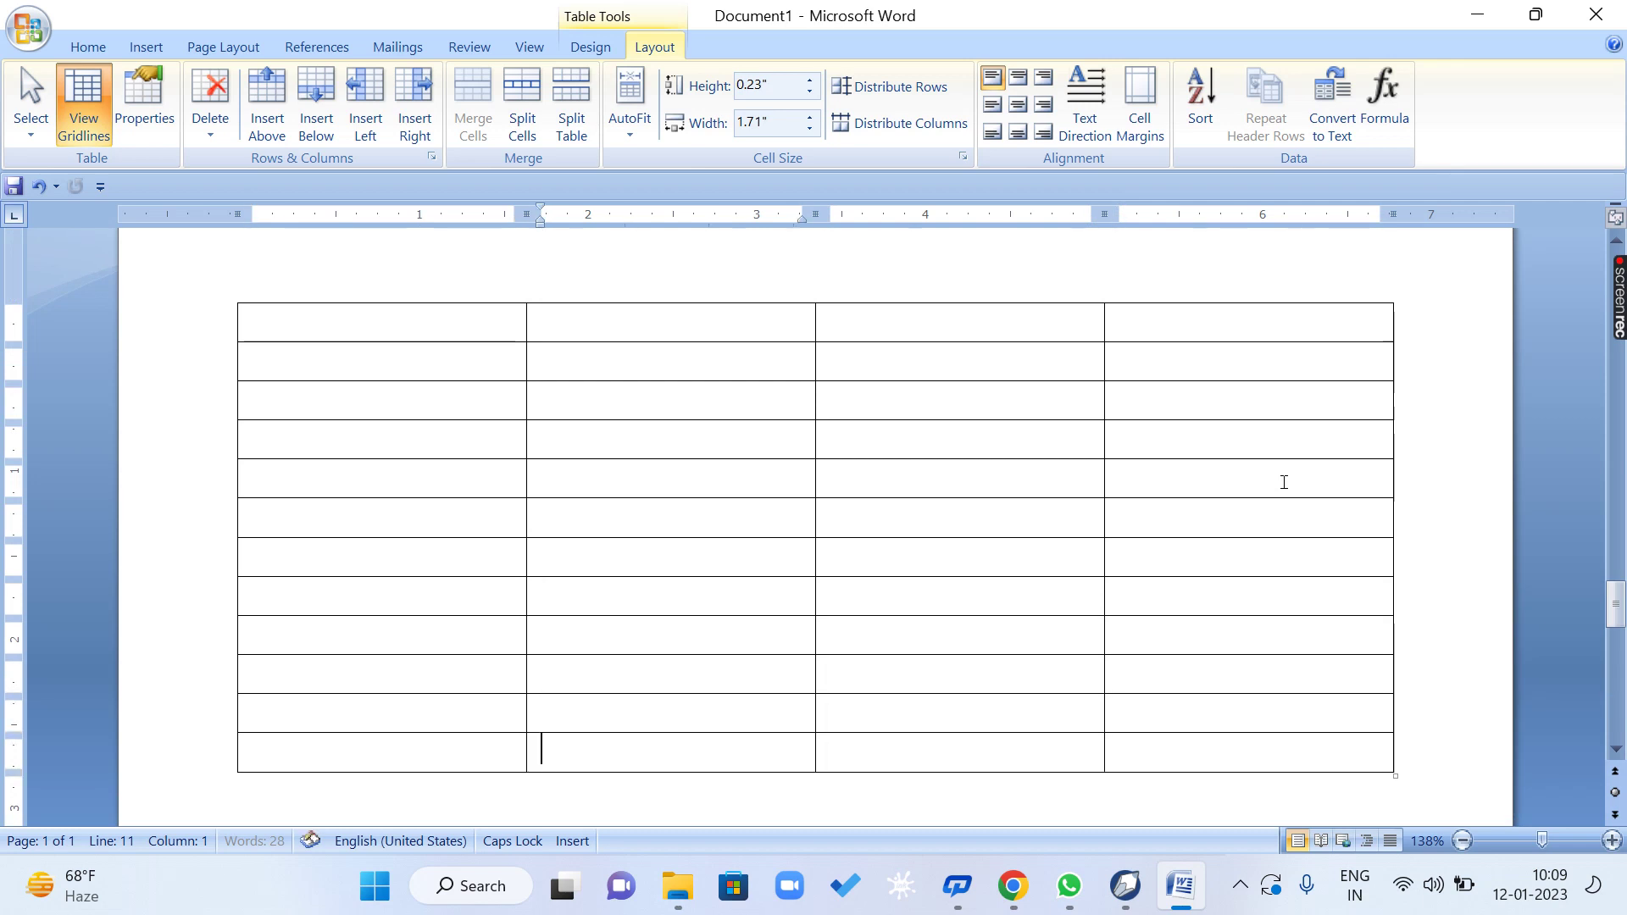
Append more blank rows after the table's last row until the table extends onto a fourth page.
key(Tab)
key(Tab)
key(Tab)
key(Tab)
key(Tab)
key(Tab)
key(Tab)
key(Tab)
key(Tab)
key(Tab)
key(Tab)
key(Tab)
key(Tab)
key(Tab)
key(Tab)
key(Tab)
key(Tab)
key(Tab)
key(Tab)
key(Tab)
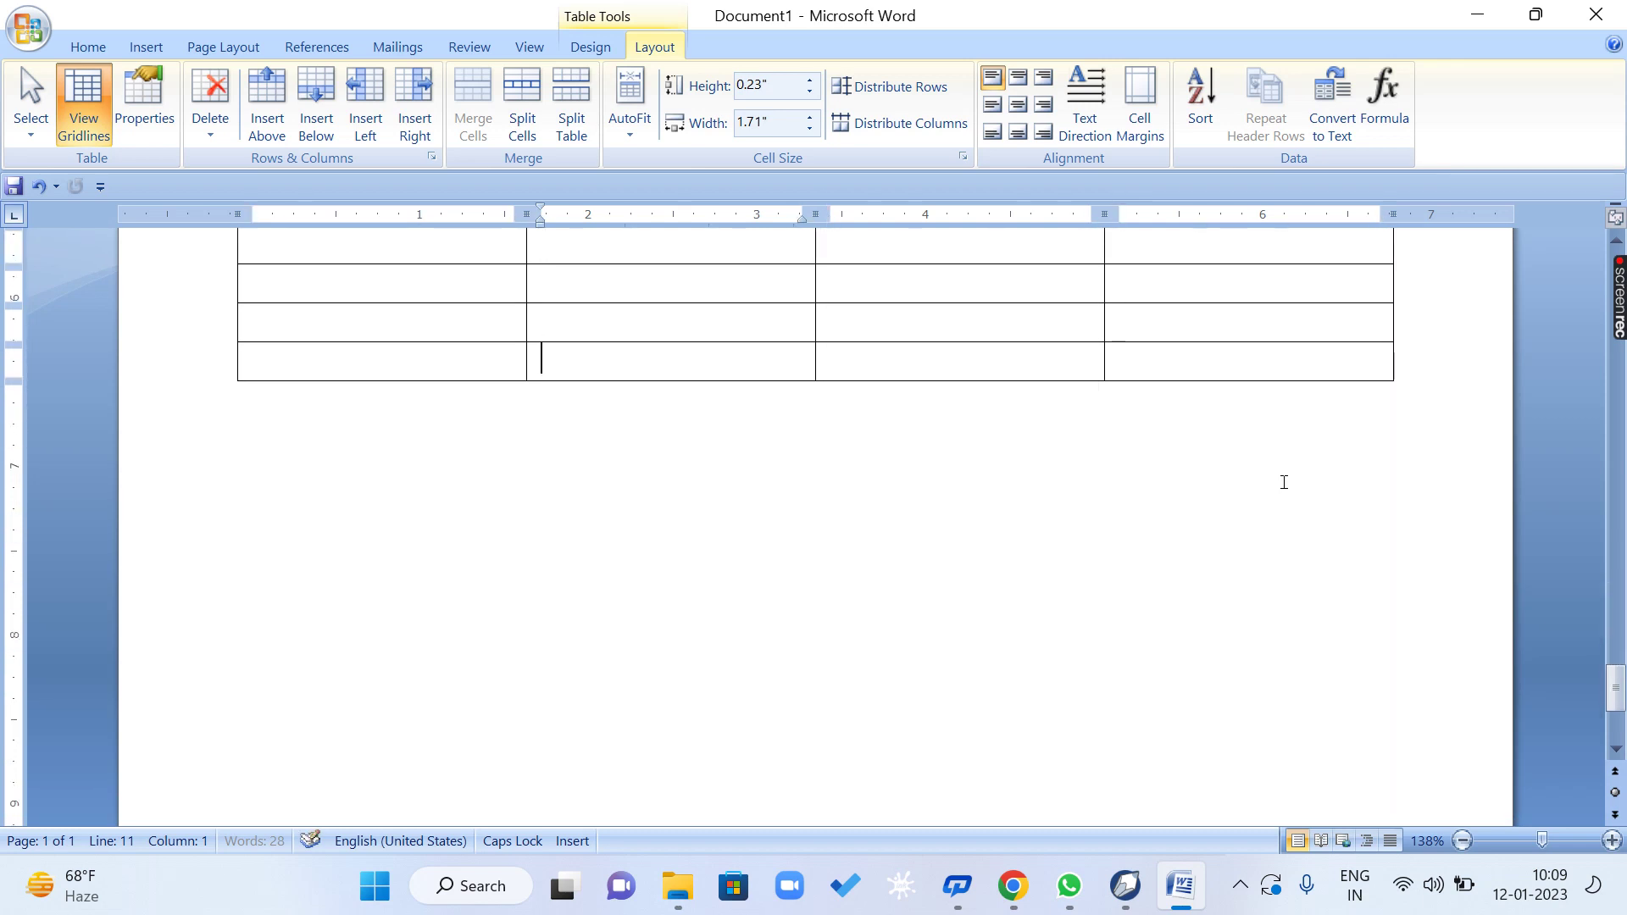
key(Tab)
key(Tab)
key(Tab)
key(Tab)
key(Tab)
key(Tab)
key(Tab)
key(Tab)
key(Tab)
key(Tab)
key(Tab)
key(Tab)
key(Tab)
key(Tab)
key(Tab)
key(Tab)
key(Tab)
key(Tab)
key(Tab)
key(Tab)
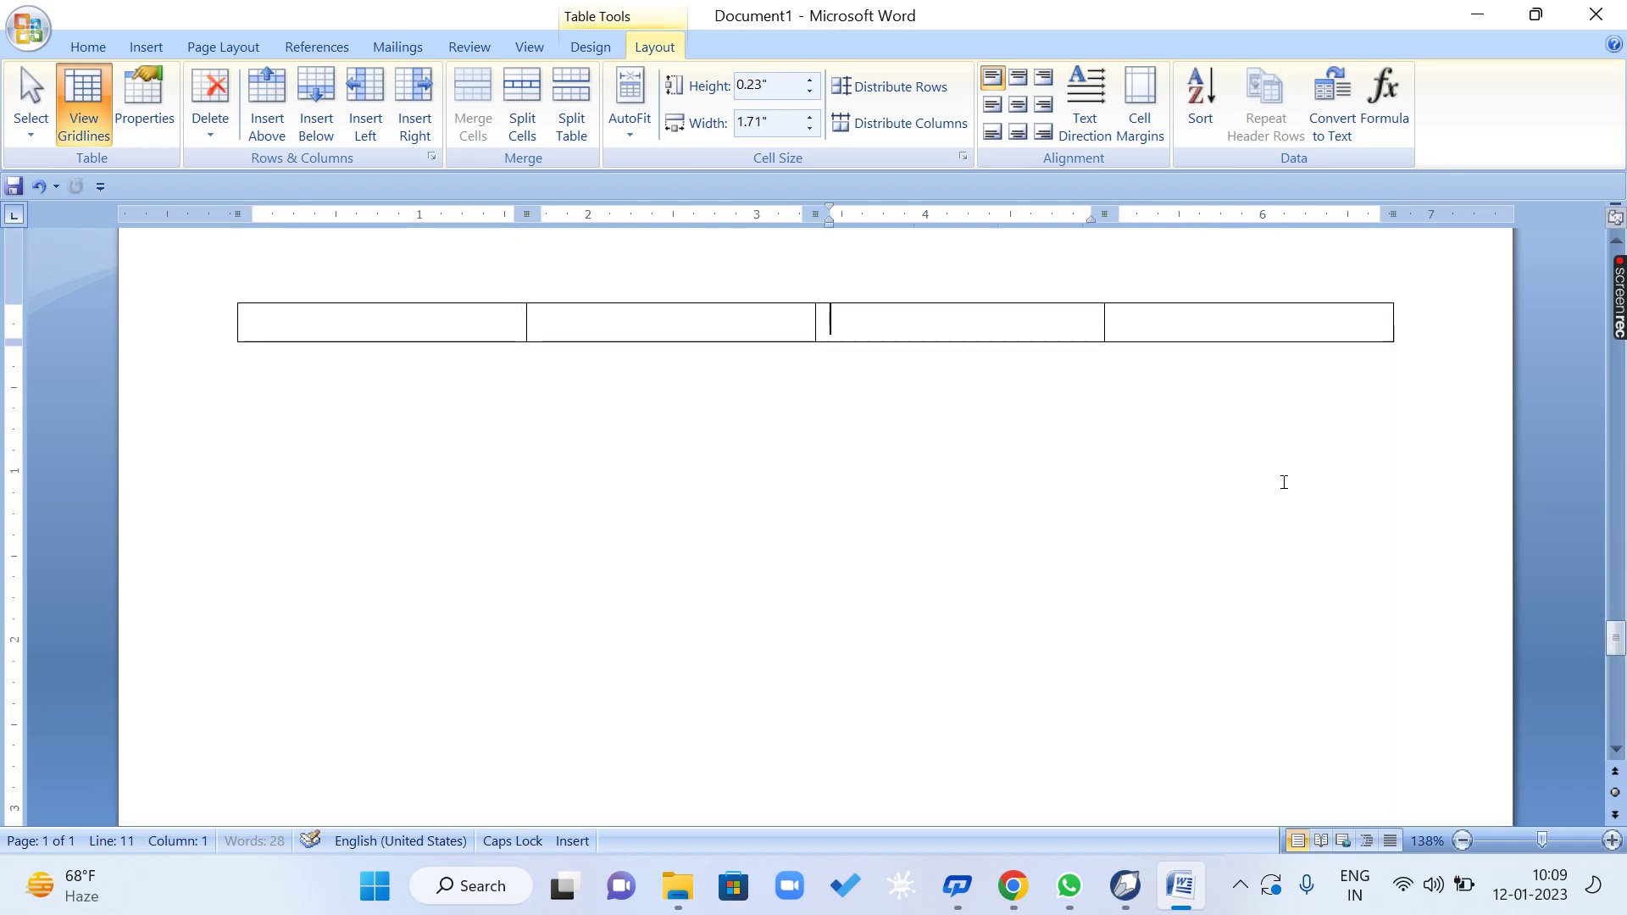
key(Tab)
key(Tab)
key(Tab)
key(Tab)
key(Tab)
key(Tab)
key(Tab)
key(Tab)
key(Tab)
key(Tab)
key(Tab)
key(Tab)
key(Tab)
key(Tab)
key(Tab)
key(Tab)
key(Tab)
key(Tab)
key(Tab)
key(Tab)
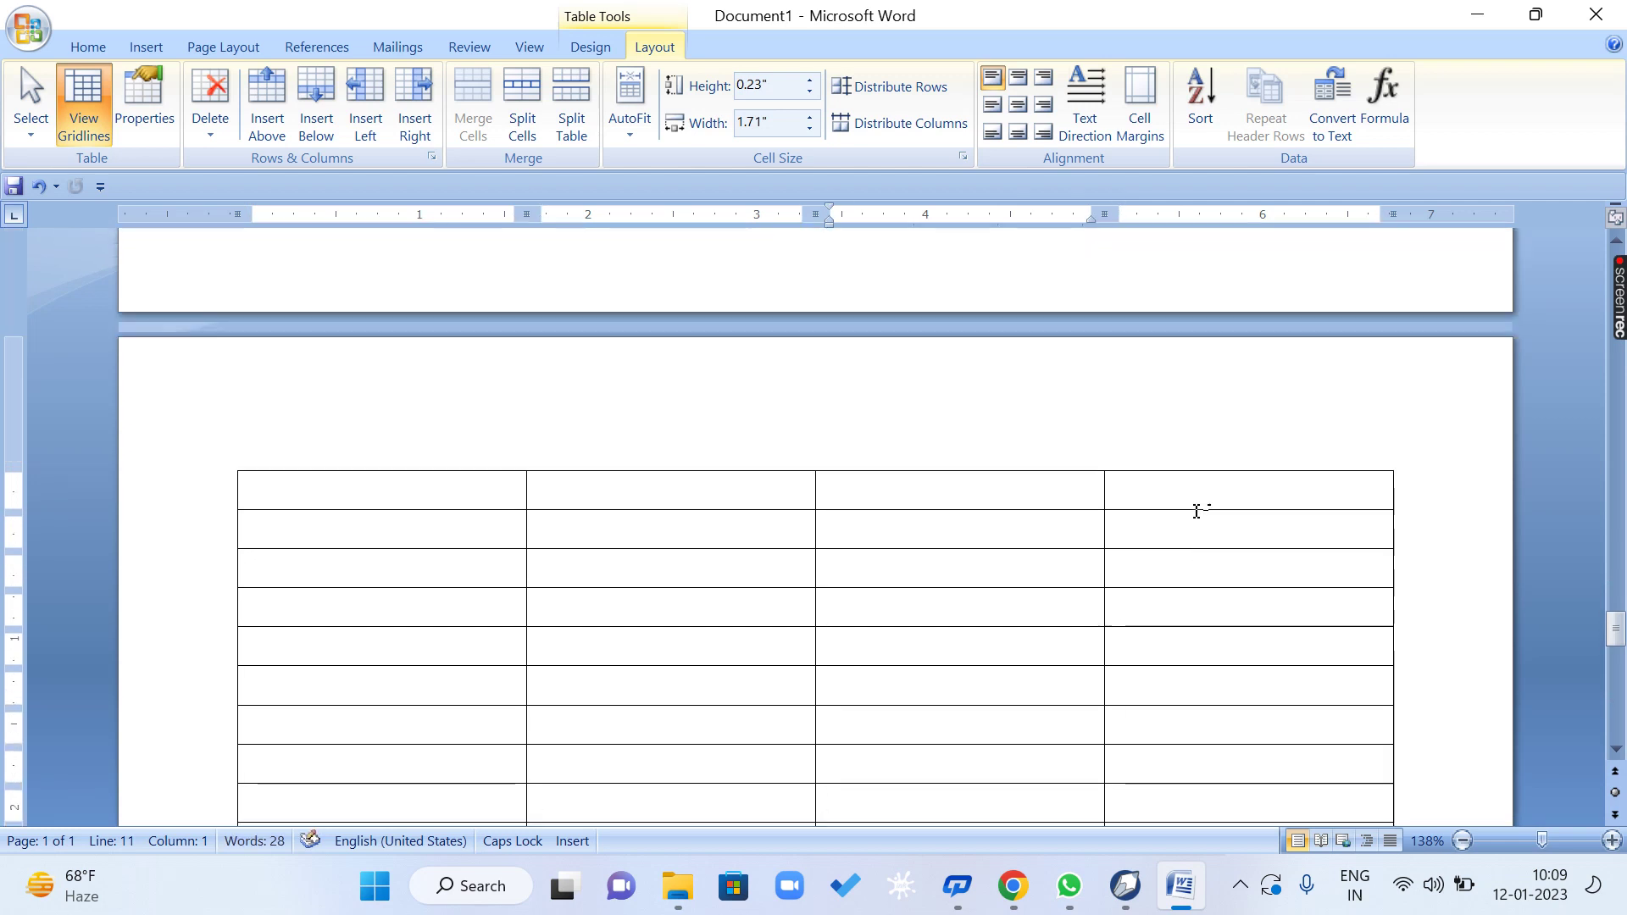
Turn on Repeat Header Rows for the table's NAME, WORD, EXCEL and ACCESS heading row.
scroll(854, 495, up, 20)
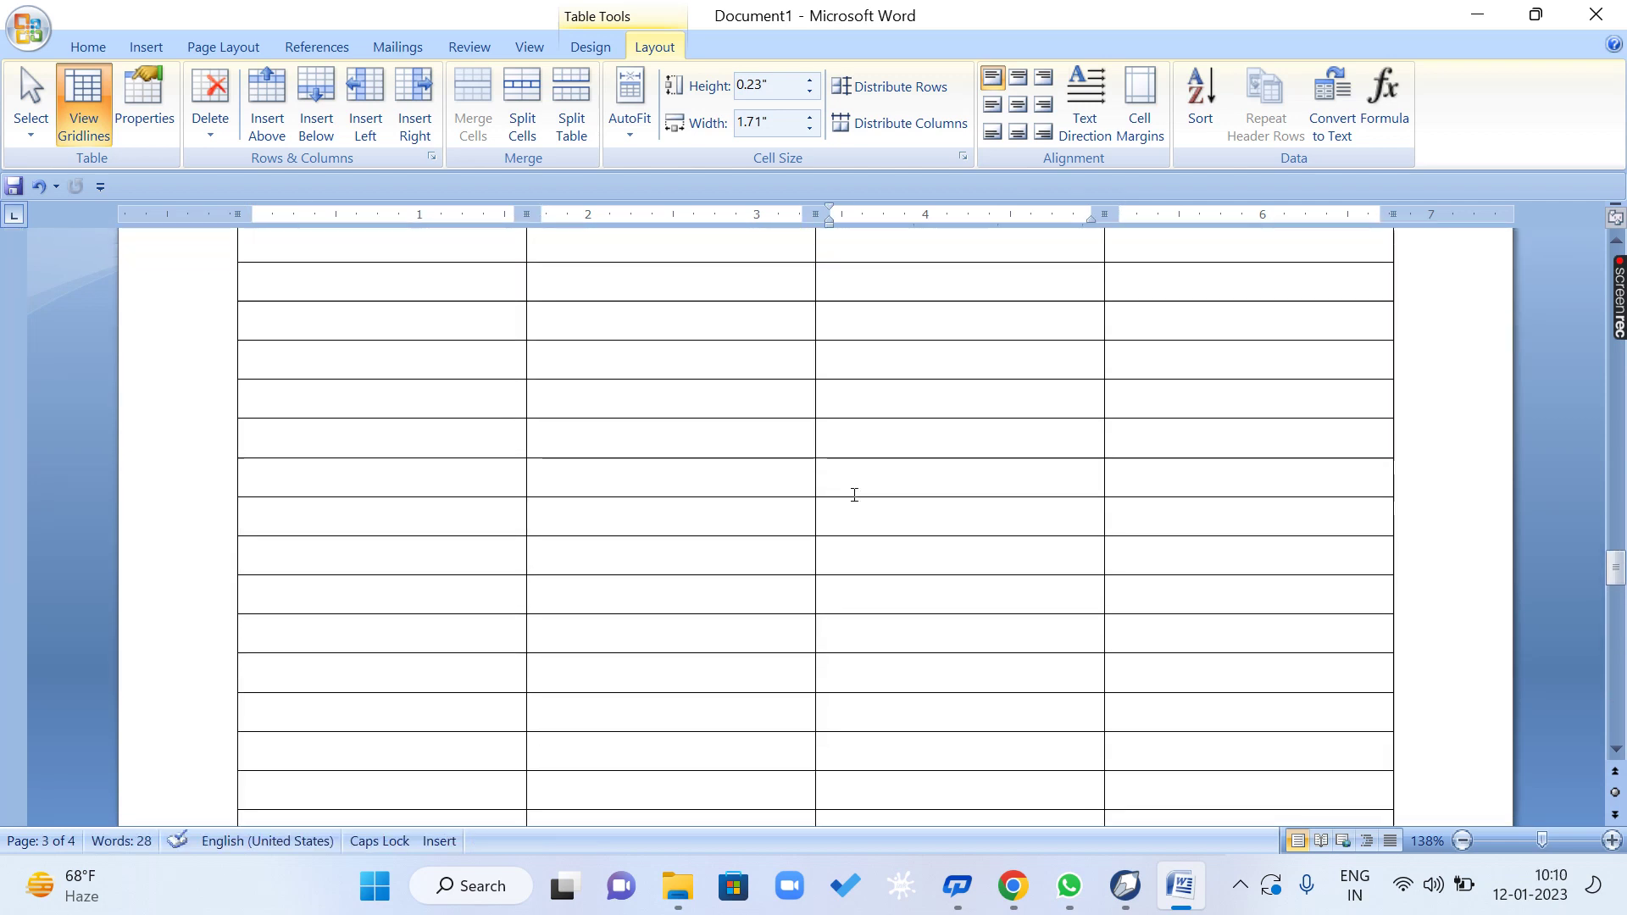
scroll(943, 747, up, 10)
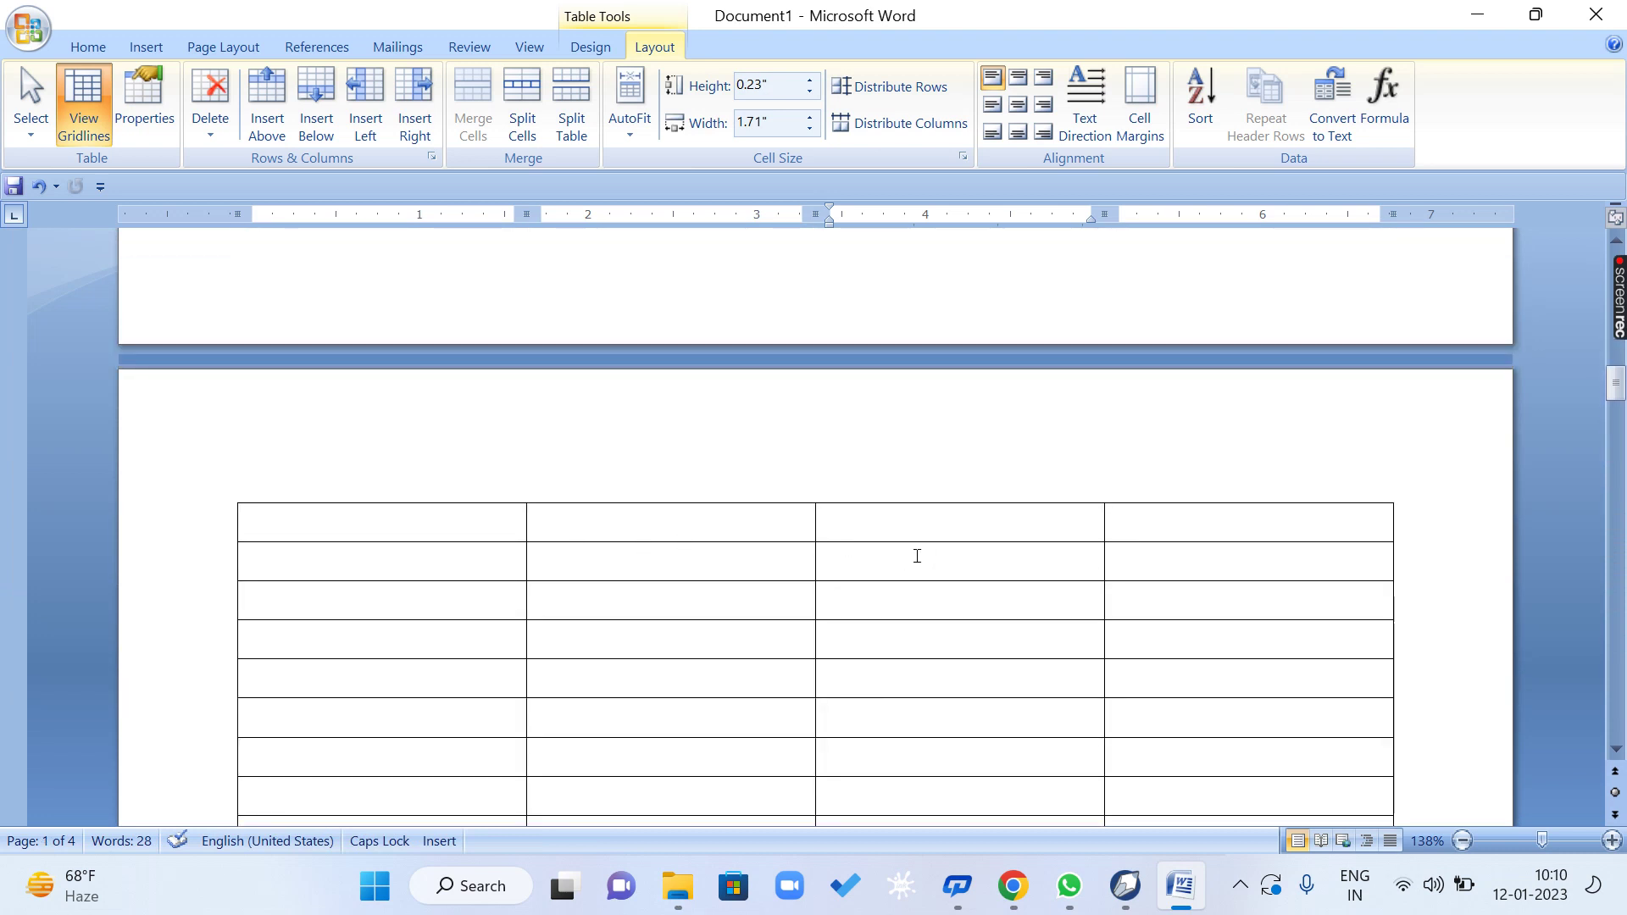
scroll(917, 556, up, 10)
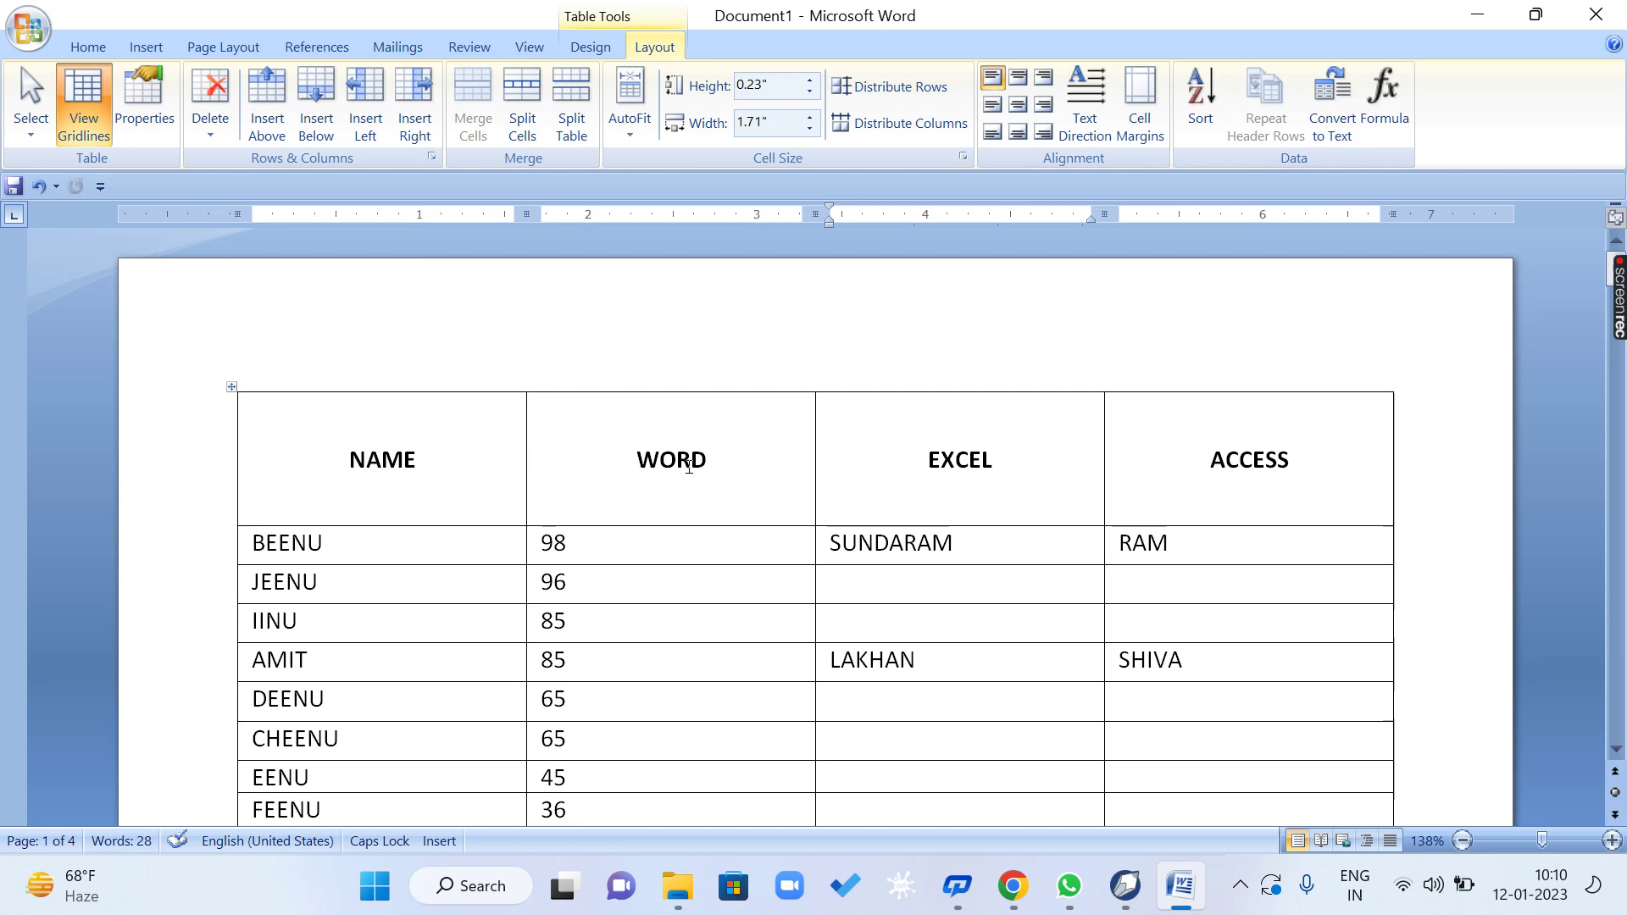
click(689, 465)
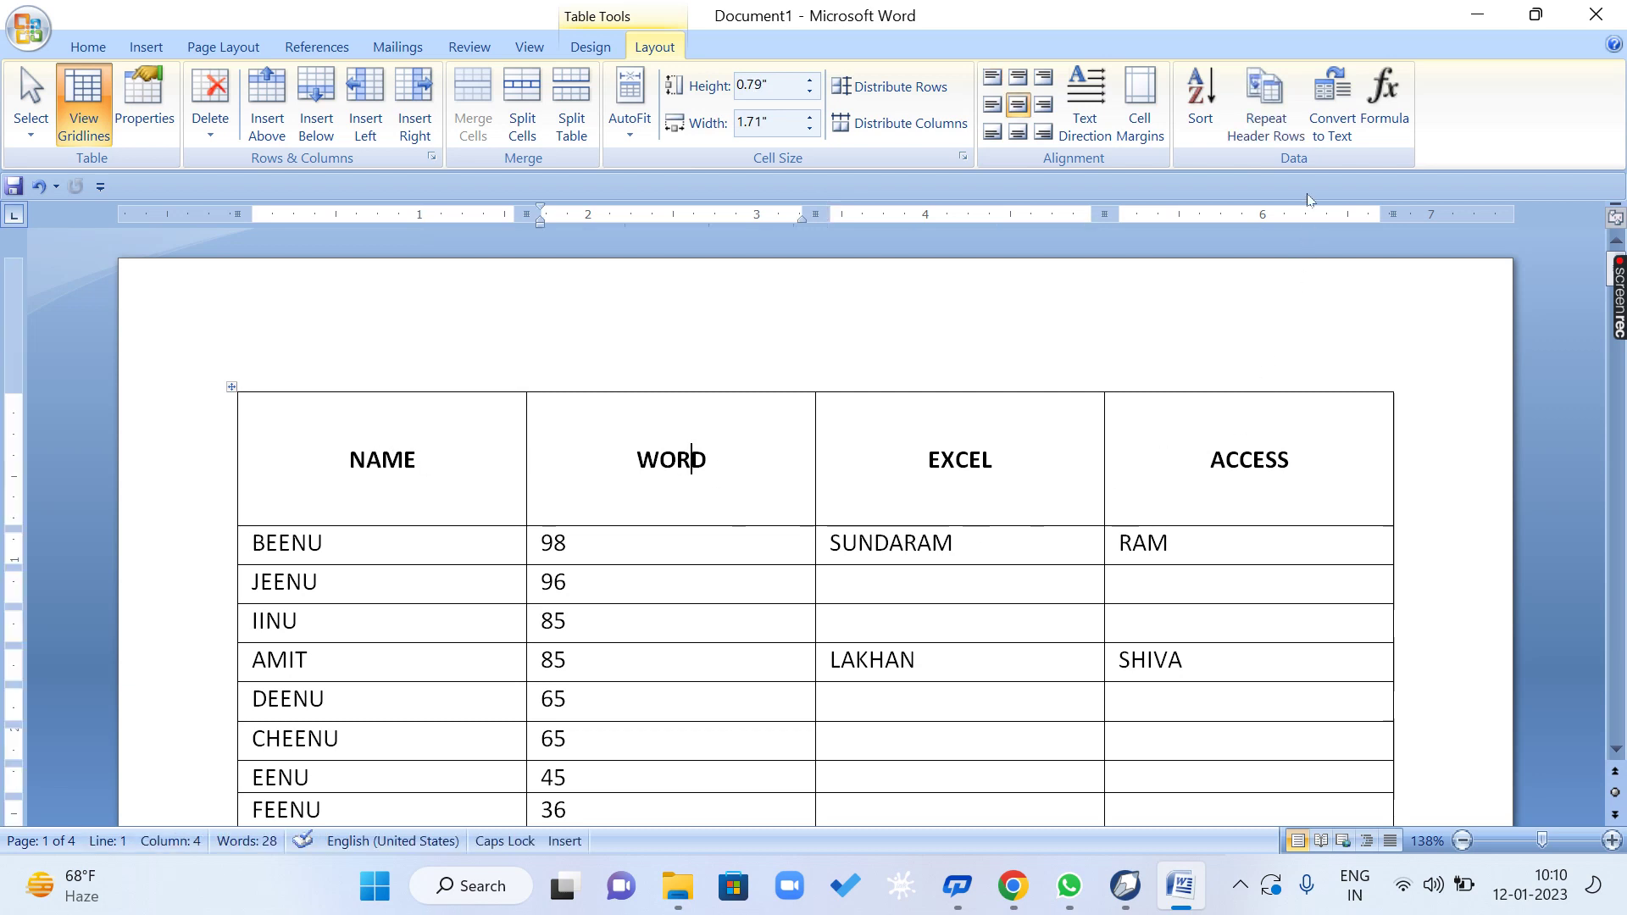
click(1186, 473)
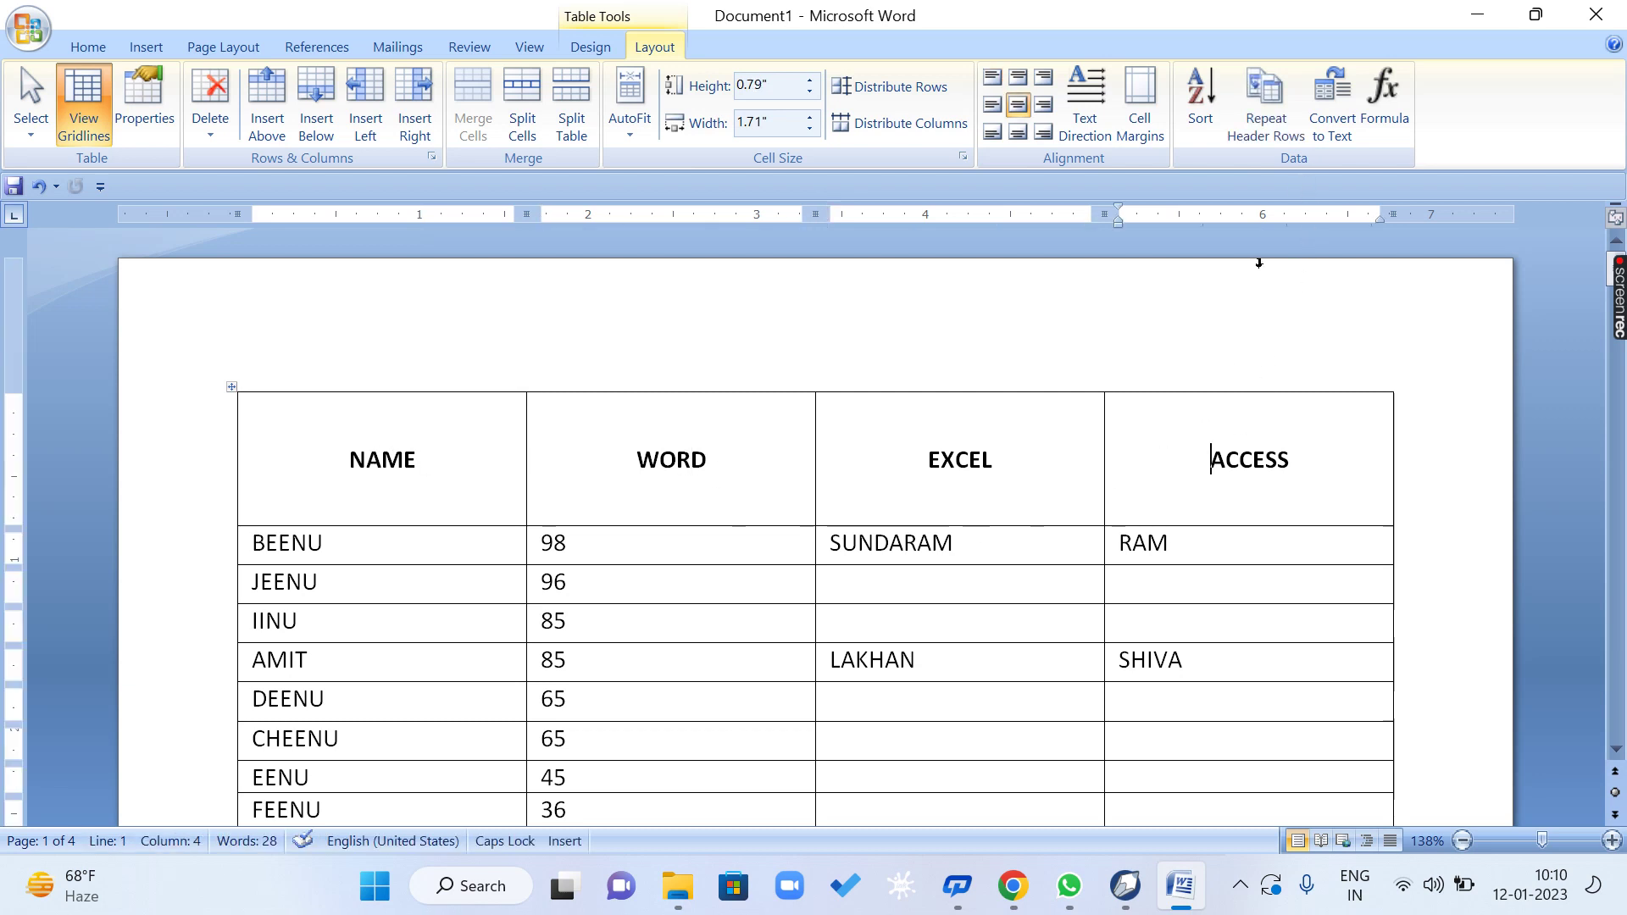
click(1258, 143)
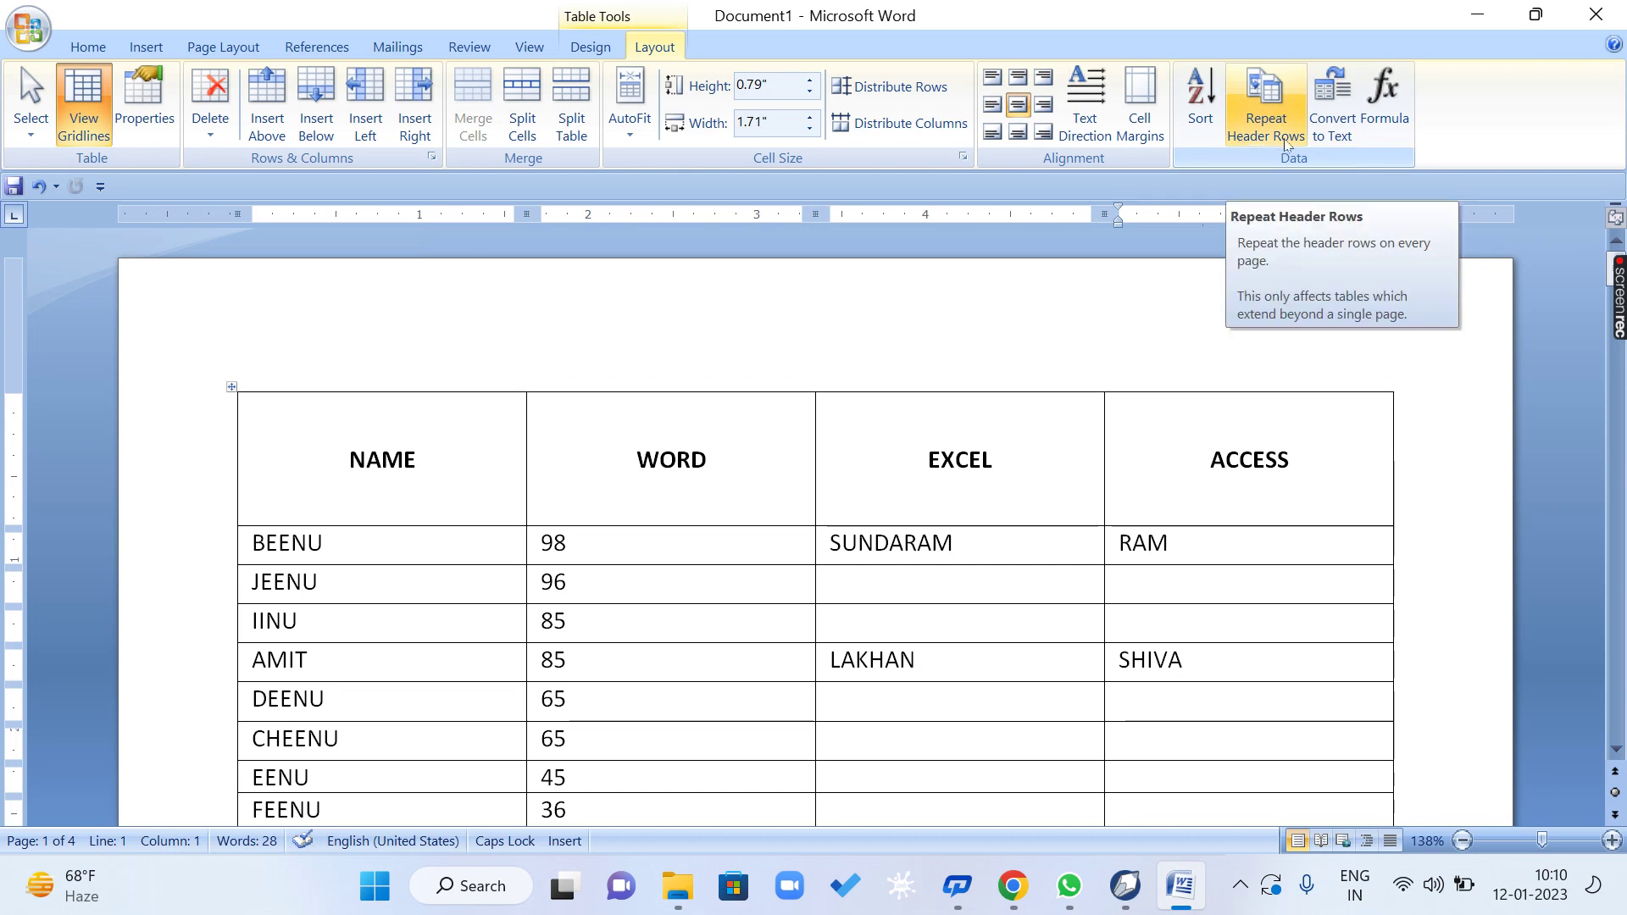
click(1284, 125)
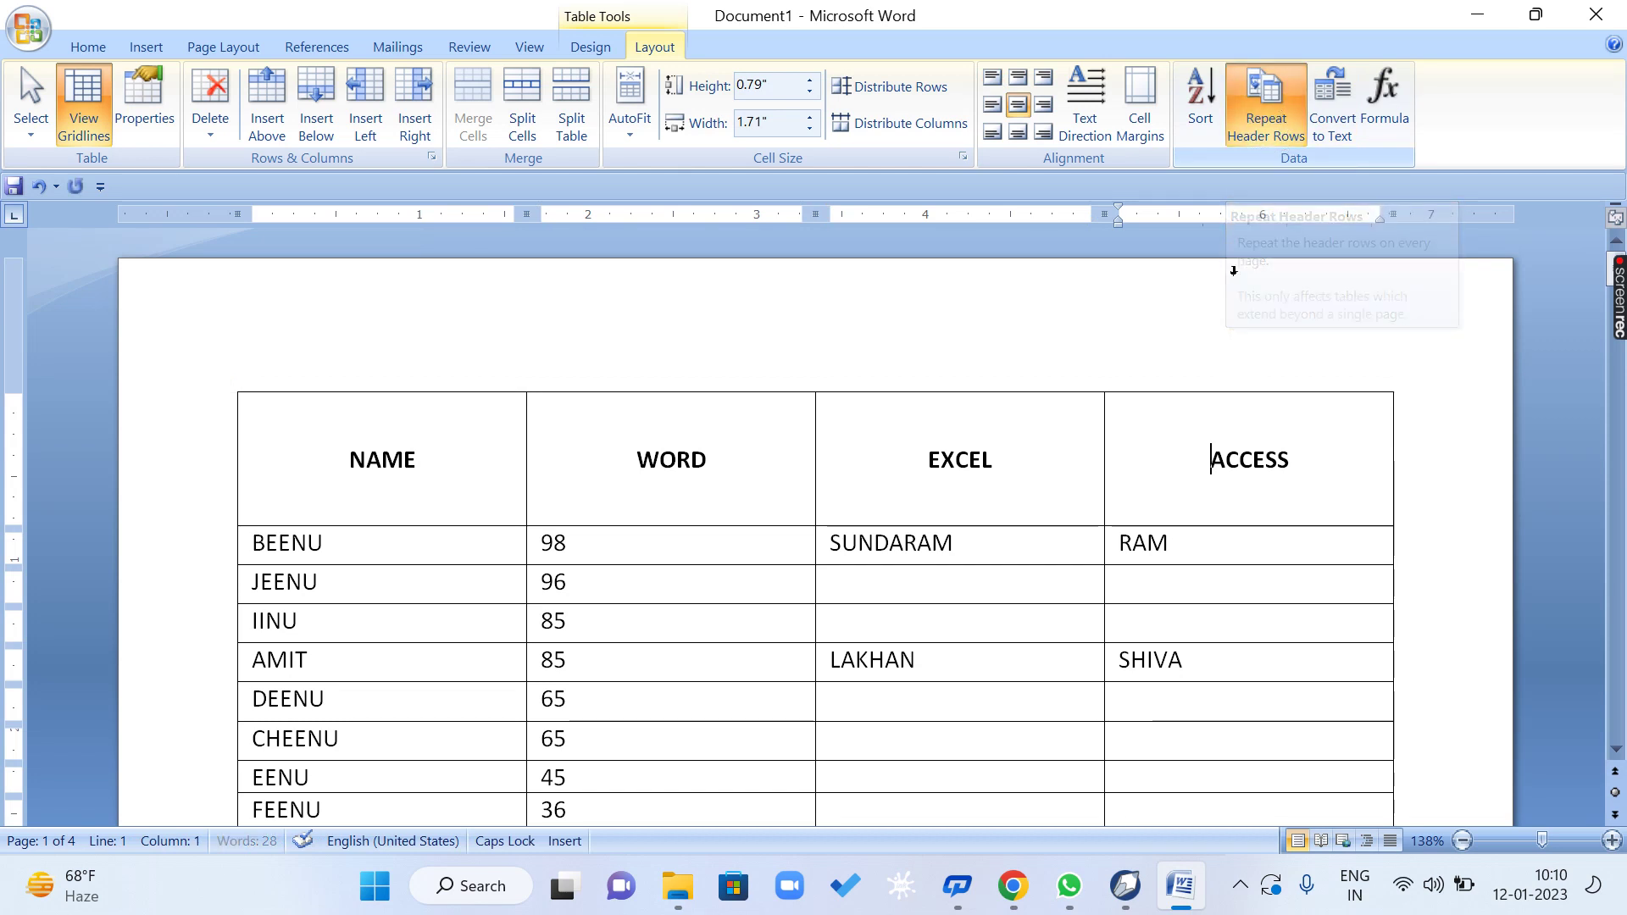
Examine the start of the table on each following page to check the repeated header row.
scroll(1154, 457, down, 15)
scroll(1151, 458, down, 2)
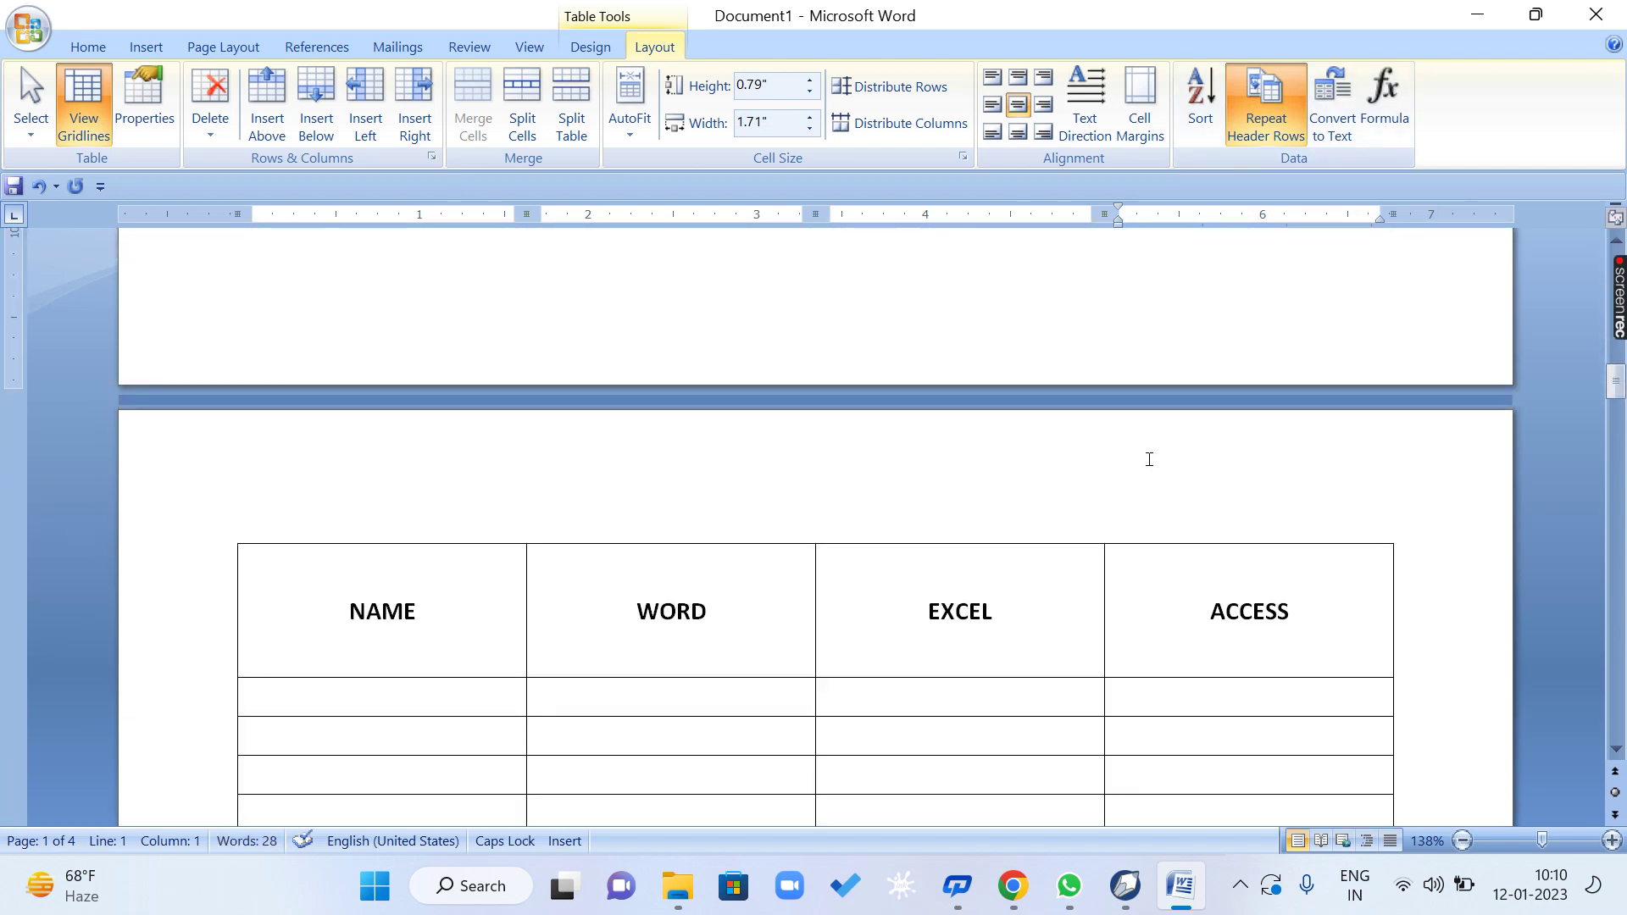
scroll(1149, 458, up, 6)
scroll(1144, 460, down, 7)
scroll(1141, 462, down, 5)
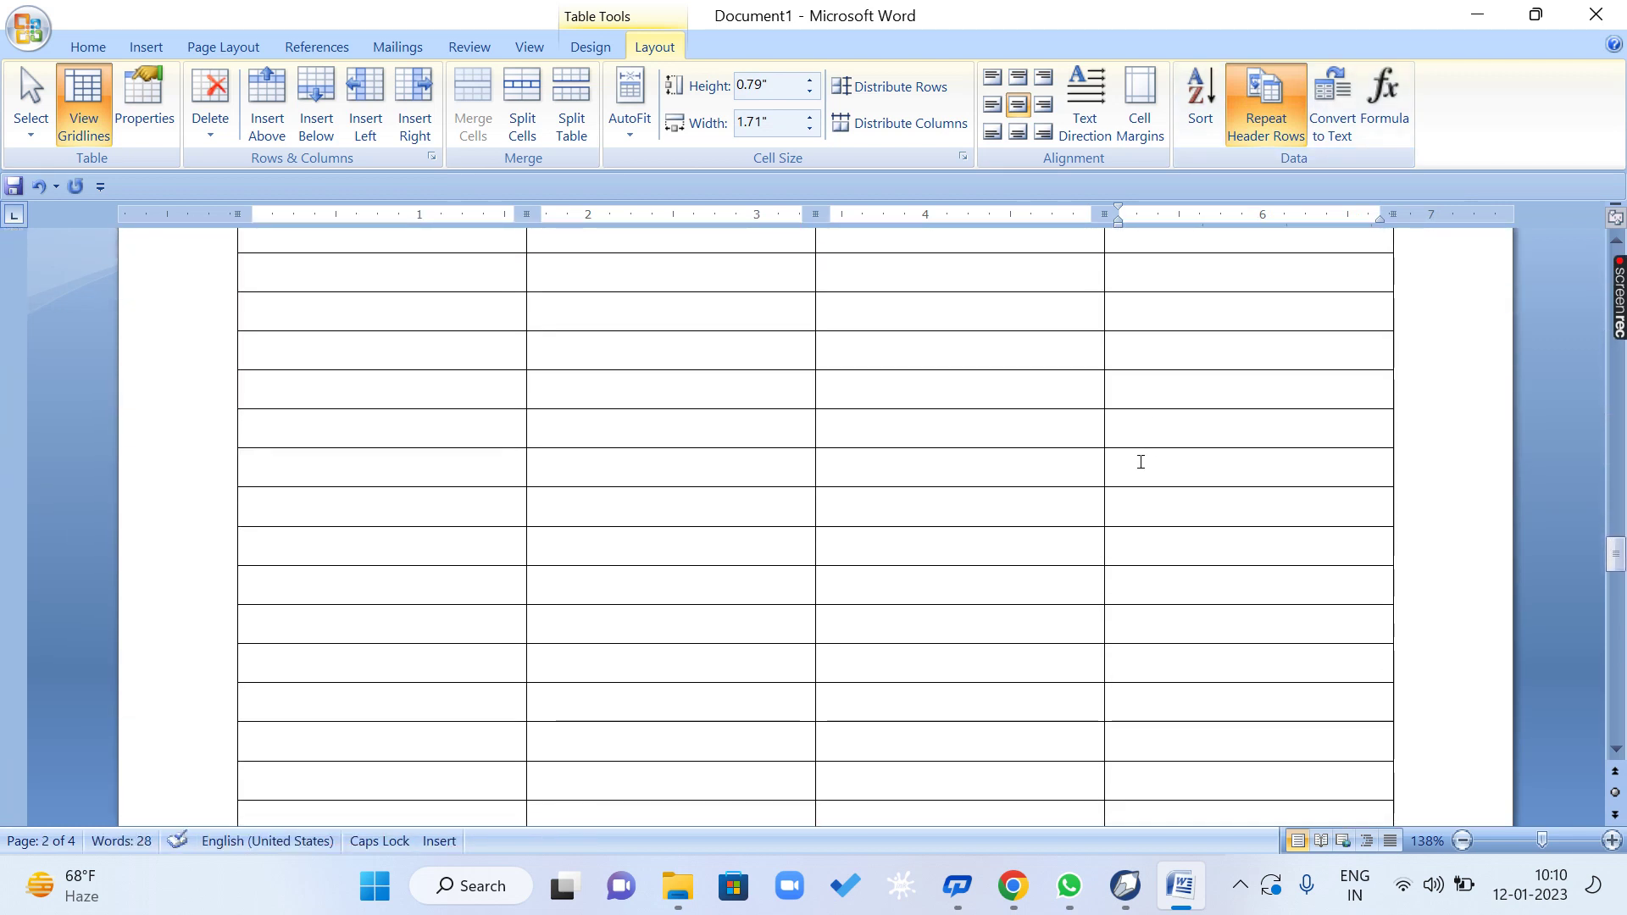
scroll(1141, 462, up, 8)
scroll(1137, 463, down, 8)
scroll(1140, 462, down, 10)
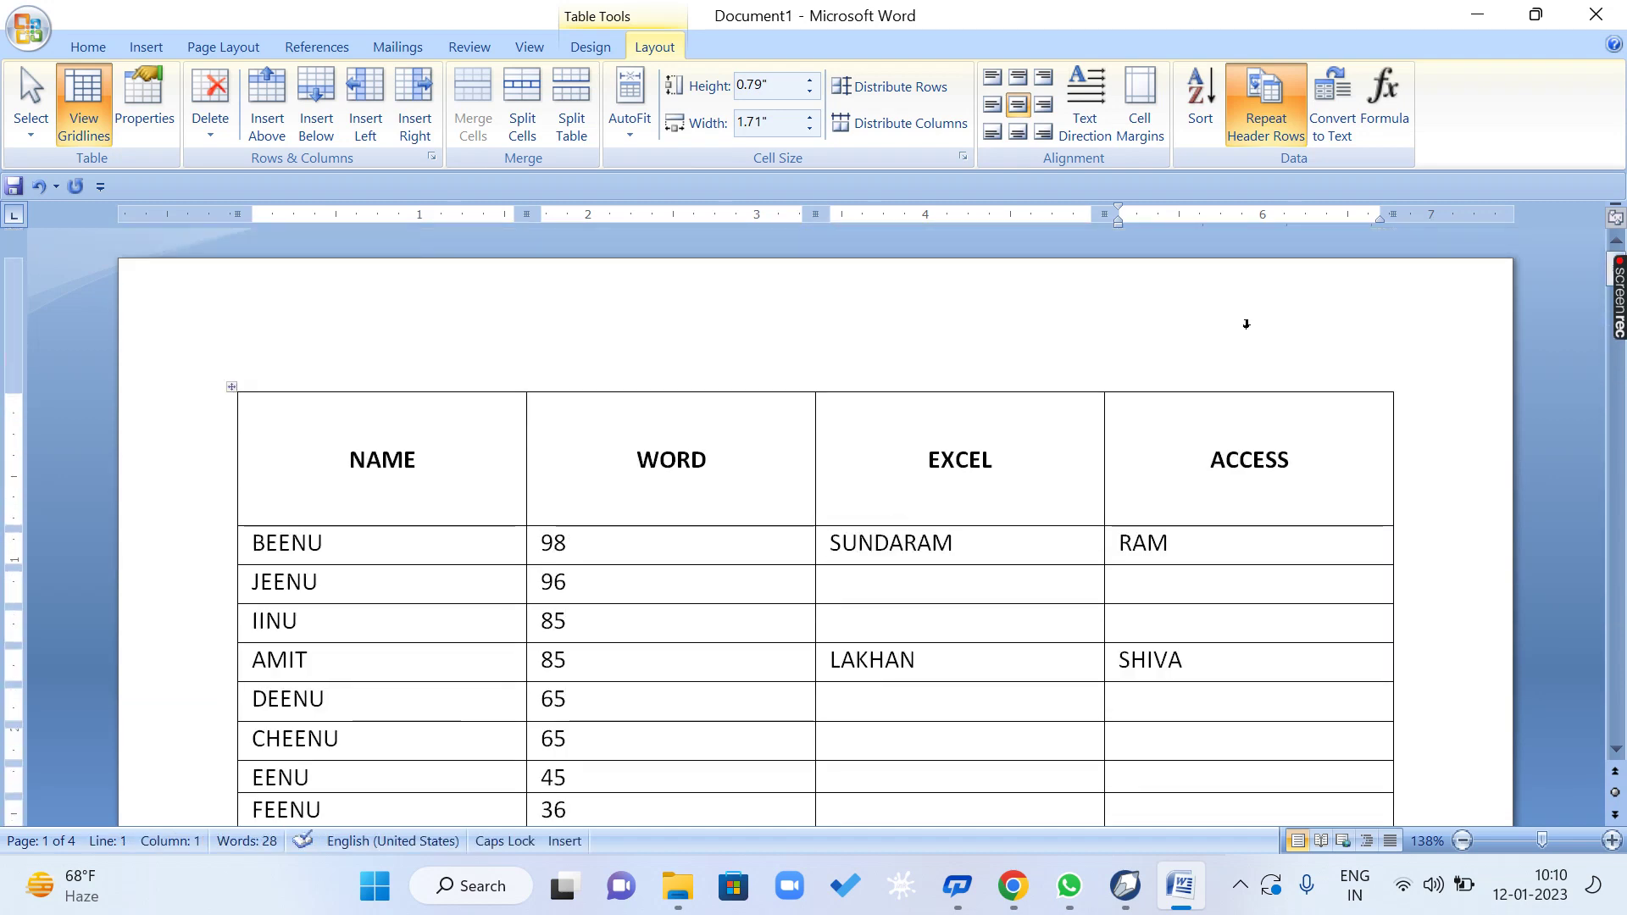
Turn off Repeat Header Rows and check the start of the table on the following pages.
click(1269, 95)
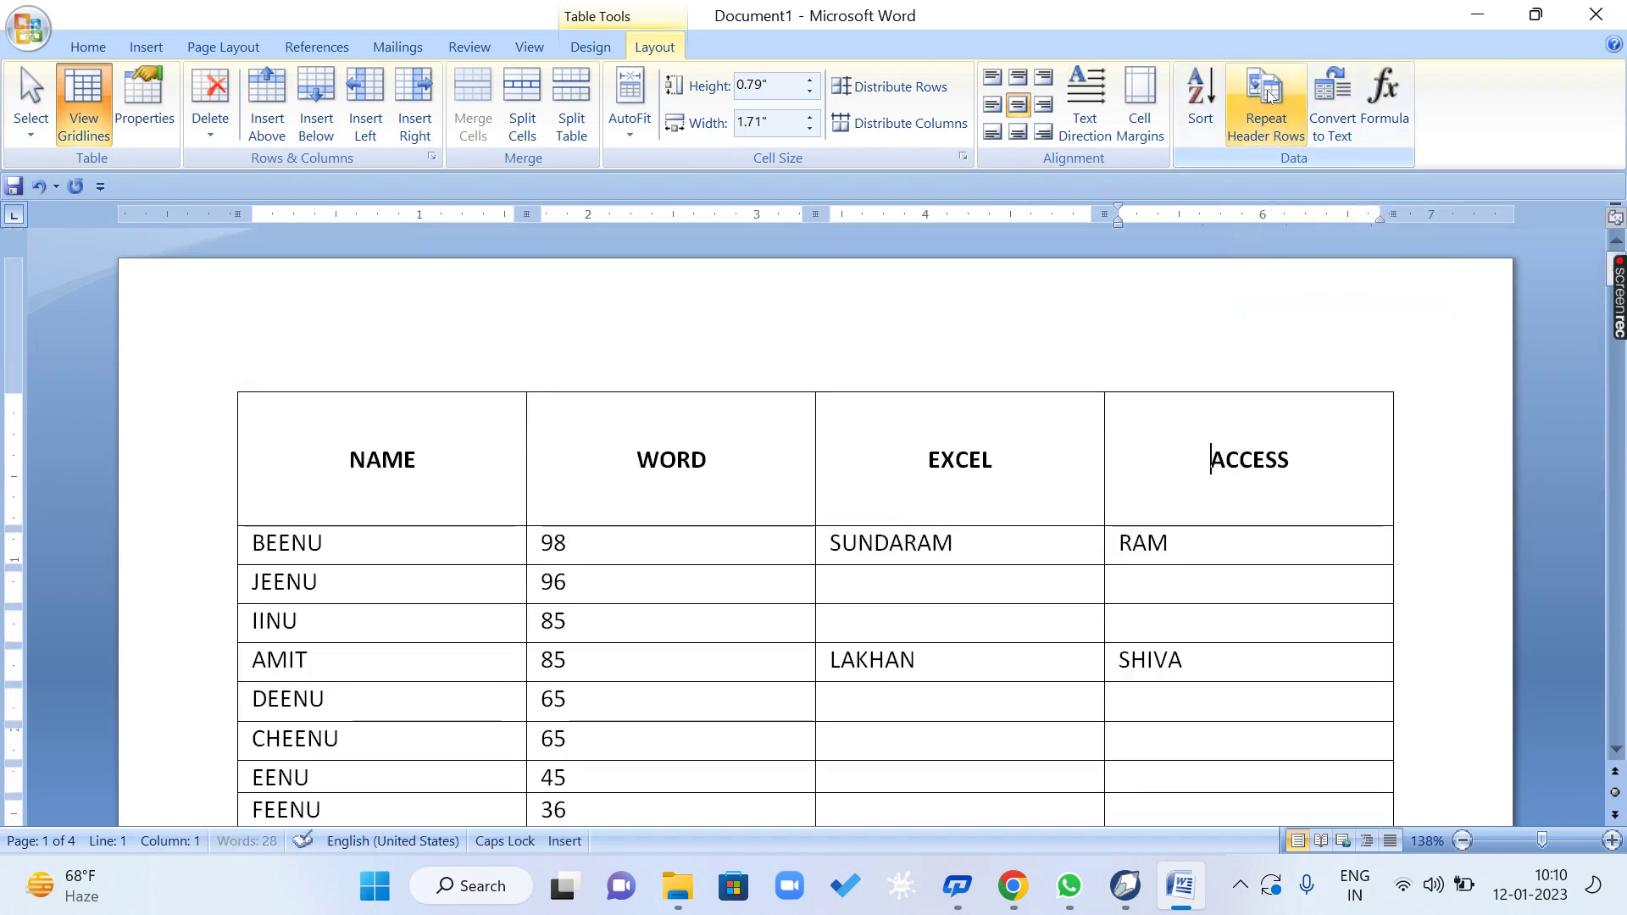
scroll(1218, 500, down, 15)
scroll(1218, 500, down, 15)
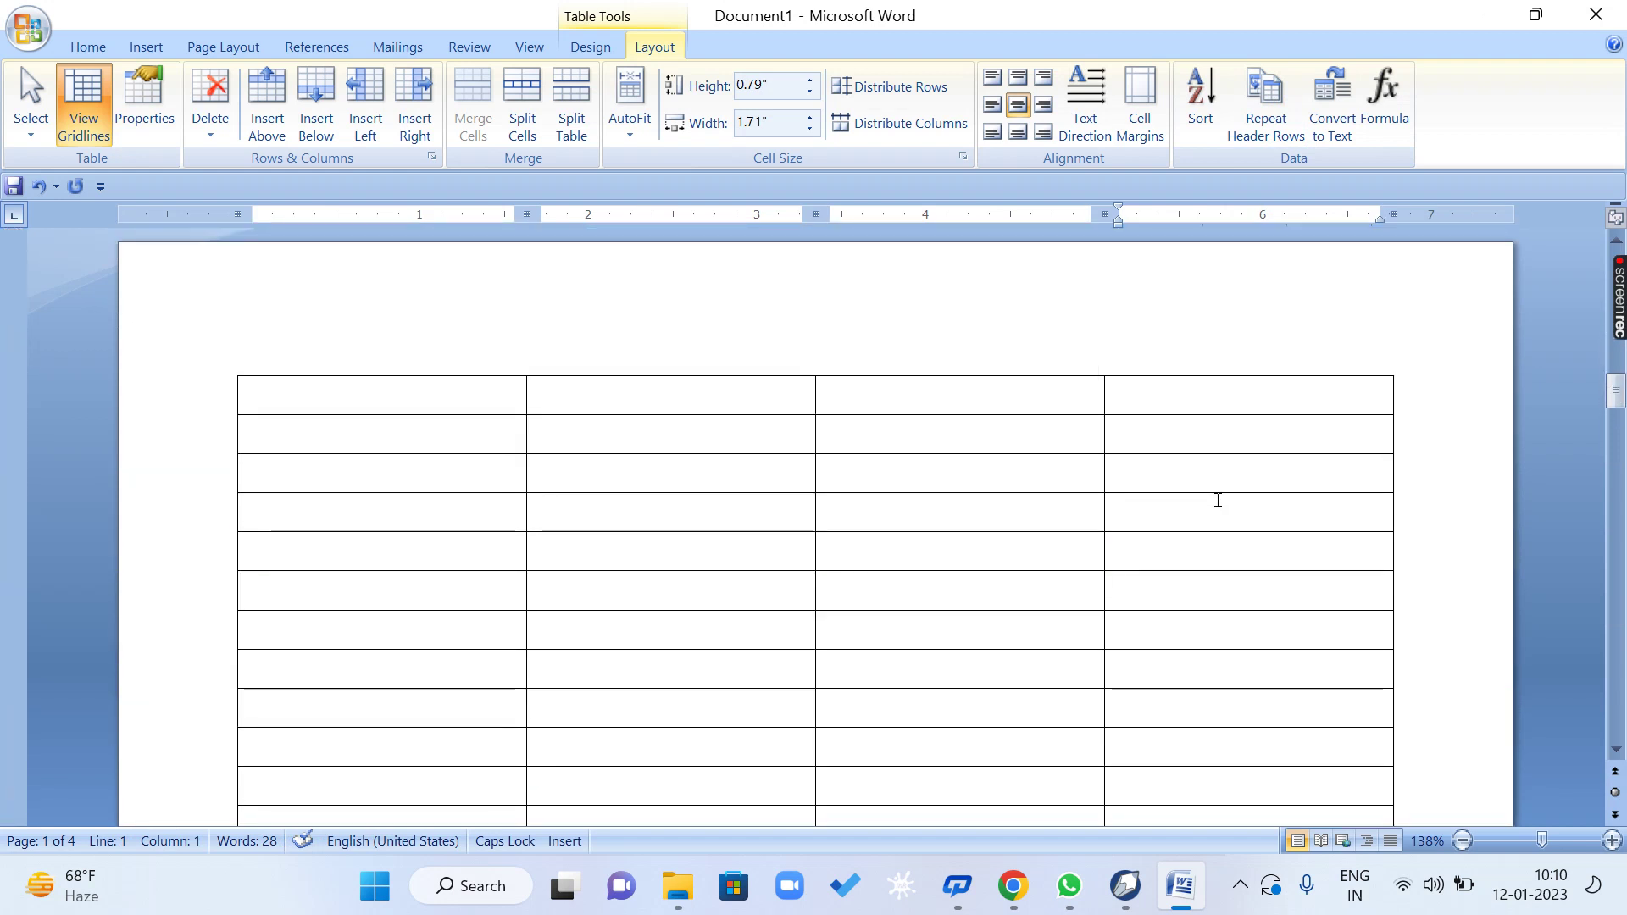
scroll(1214, 510, up, 15)
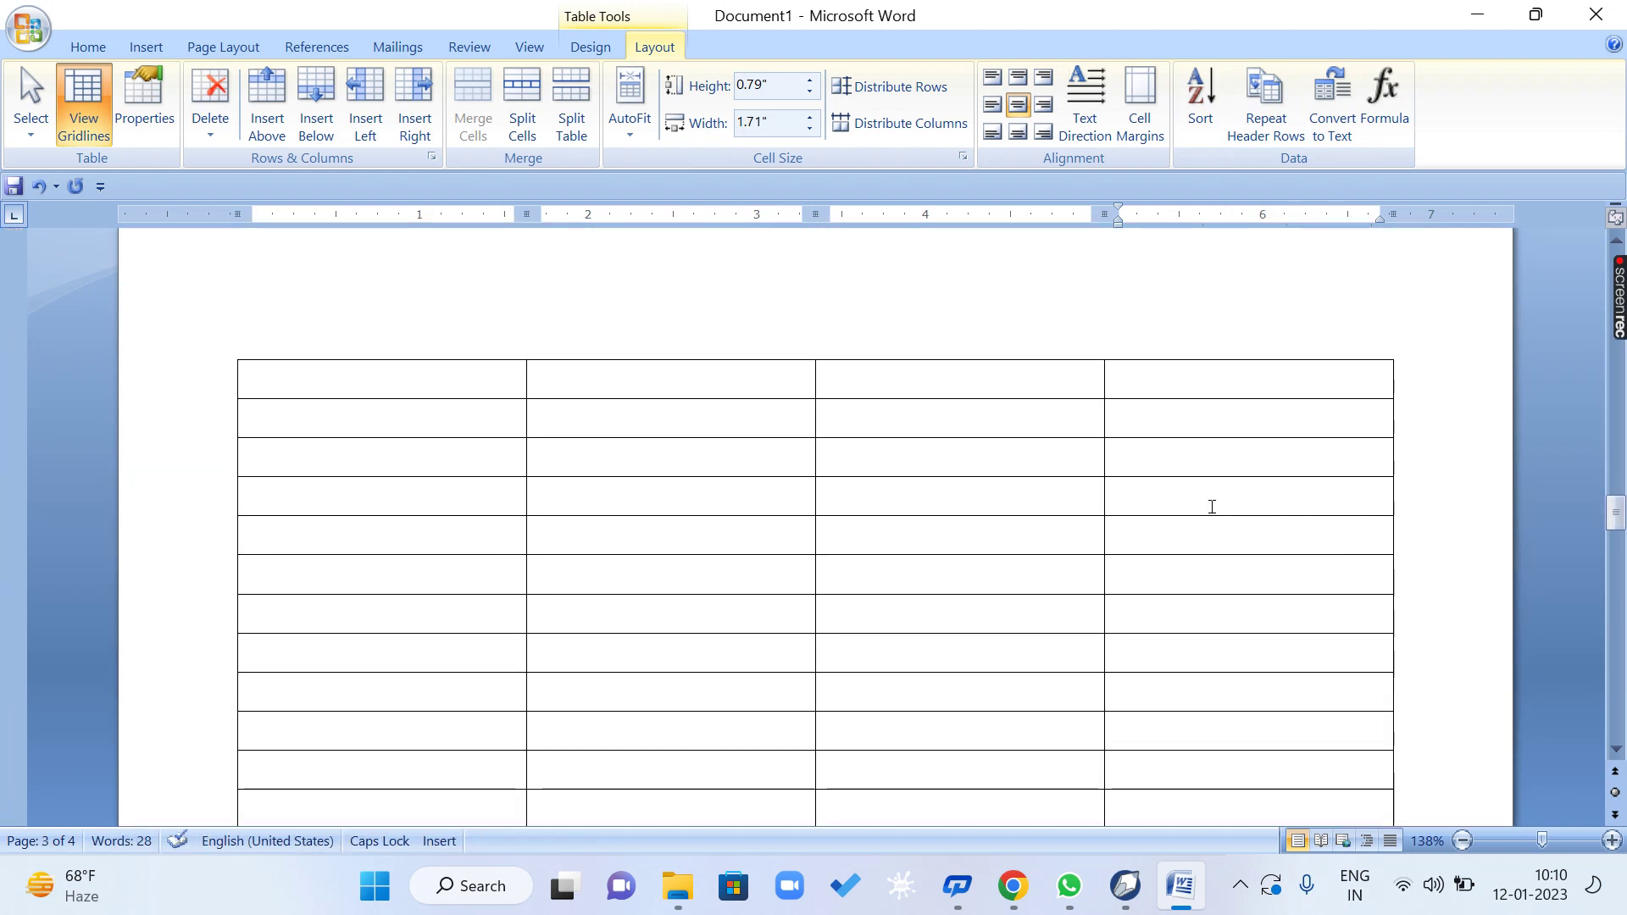
scroll(1212, 506, up, 10)
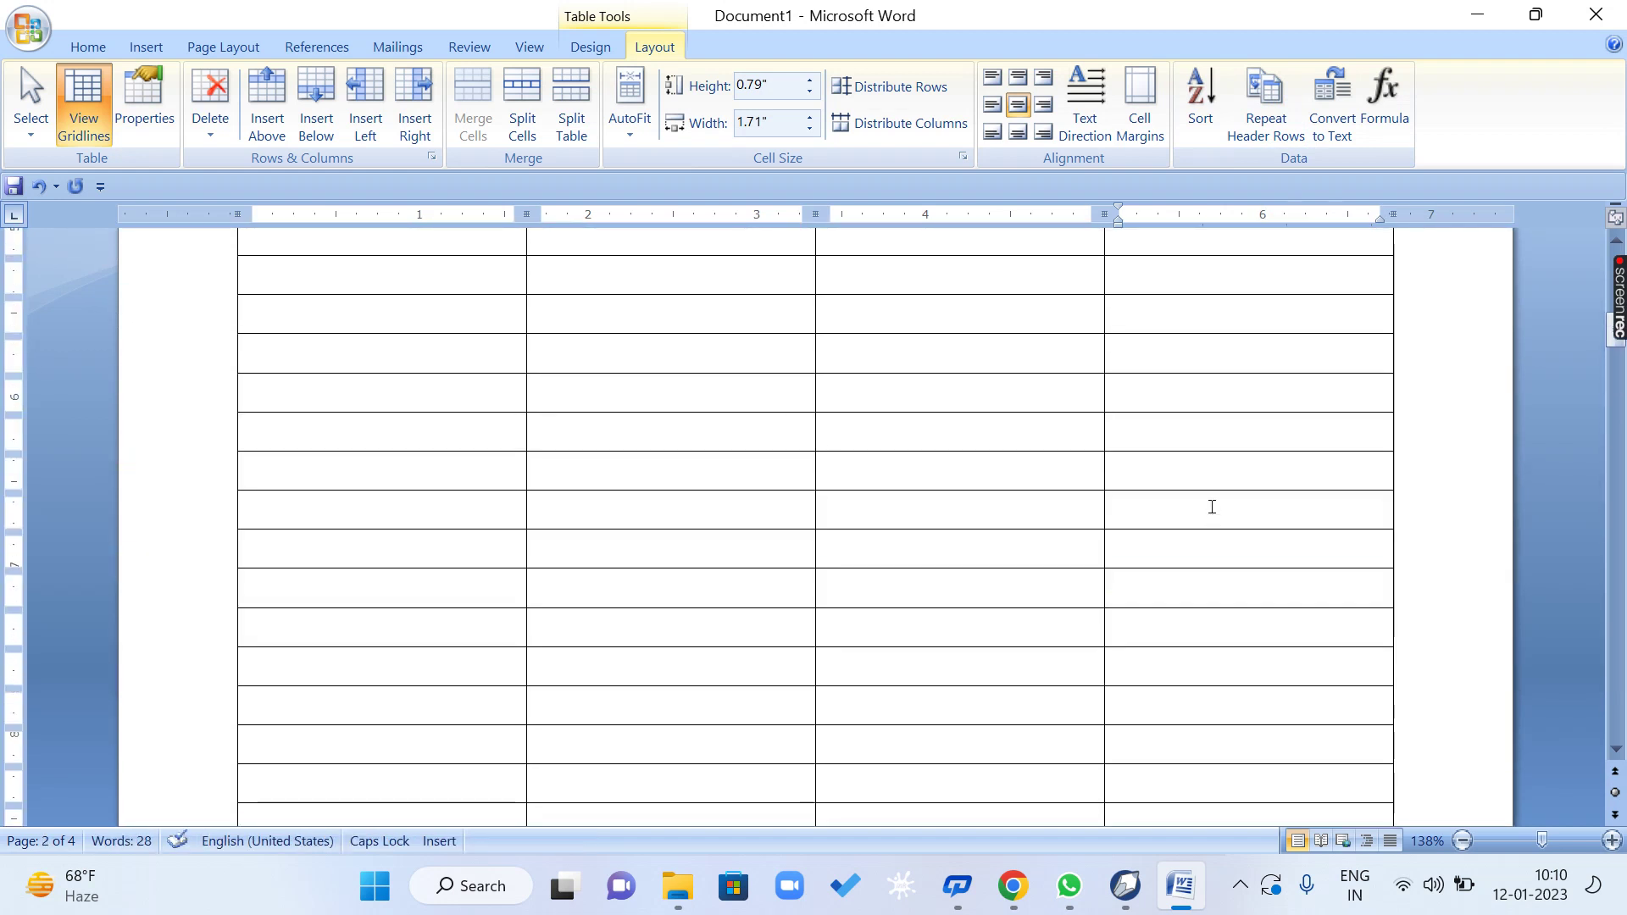
scroll(1186, 487, down, 3)
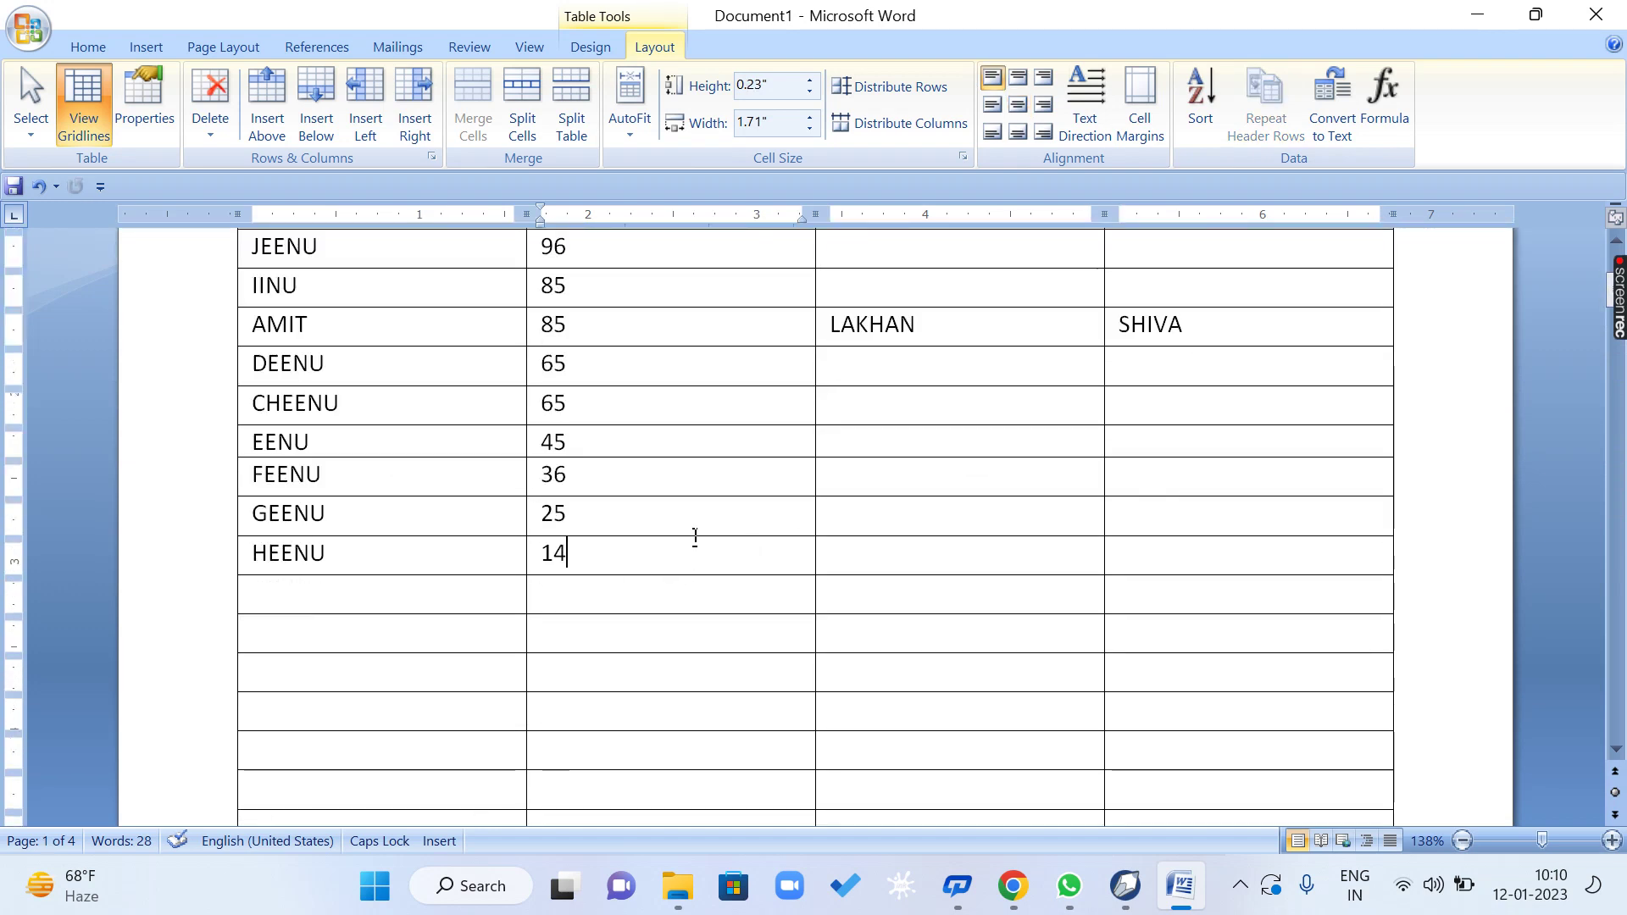
Split the table below the last filled row and delete the separate table of blank rows.
click(665, 589)
click(576, 127)
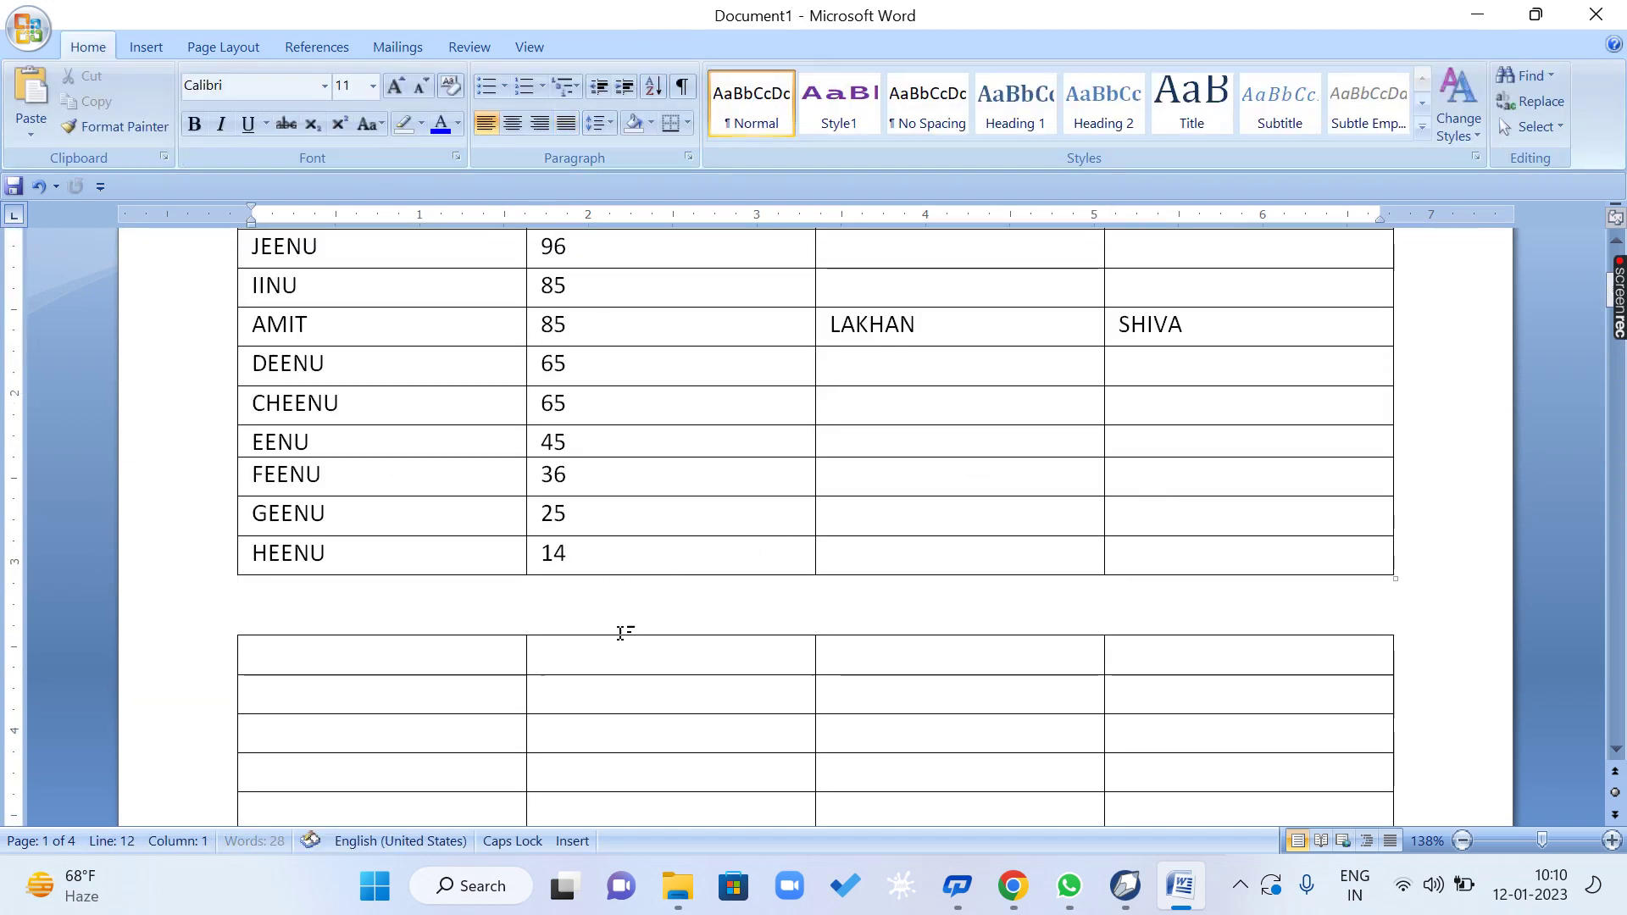
click(593, 654)
click(210, 127)
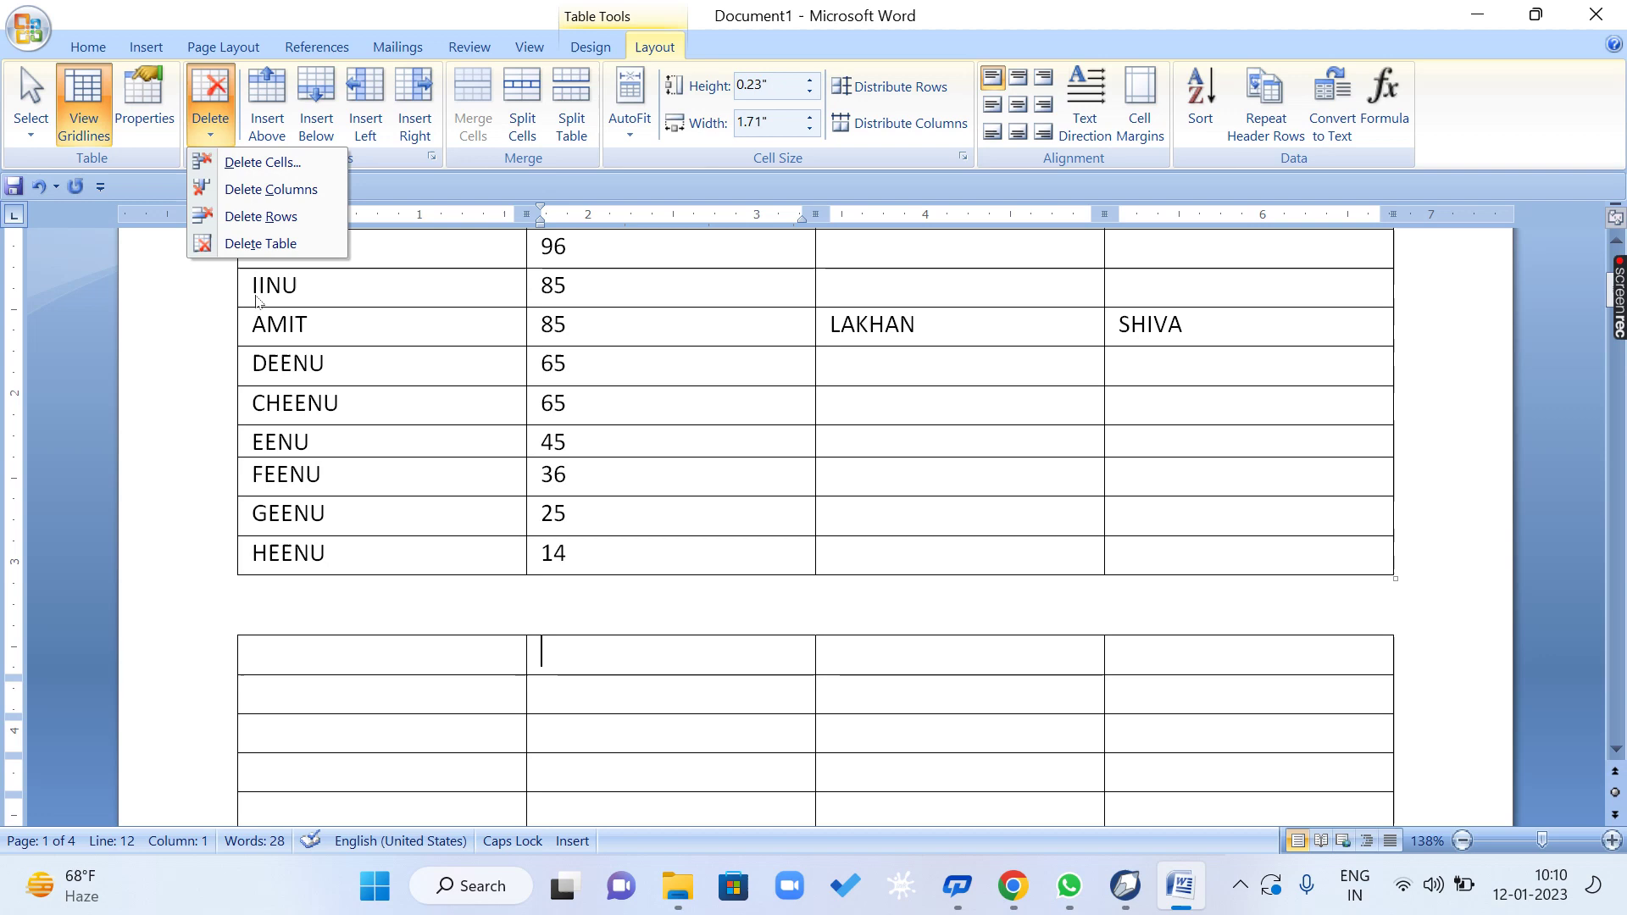
click(254, 244)
Clear the entries in the first four data rows of the EXCEL and ACCESS columns.
click(886, 398)
scroll(911, 439, up, 3)
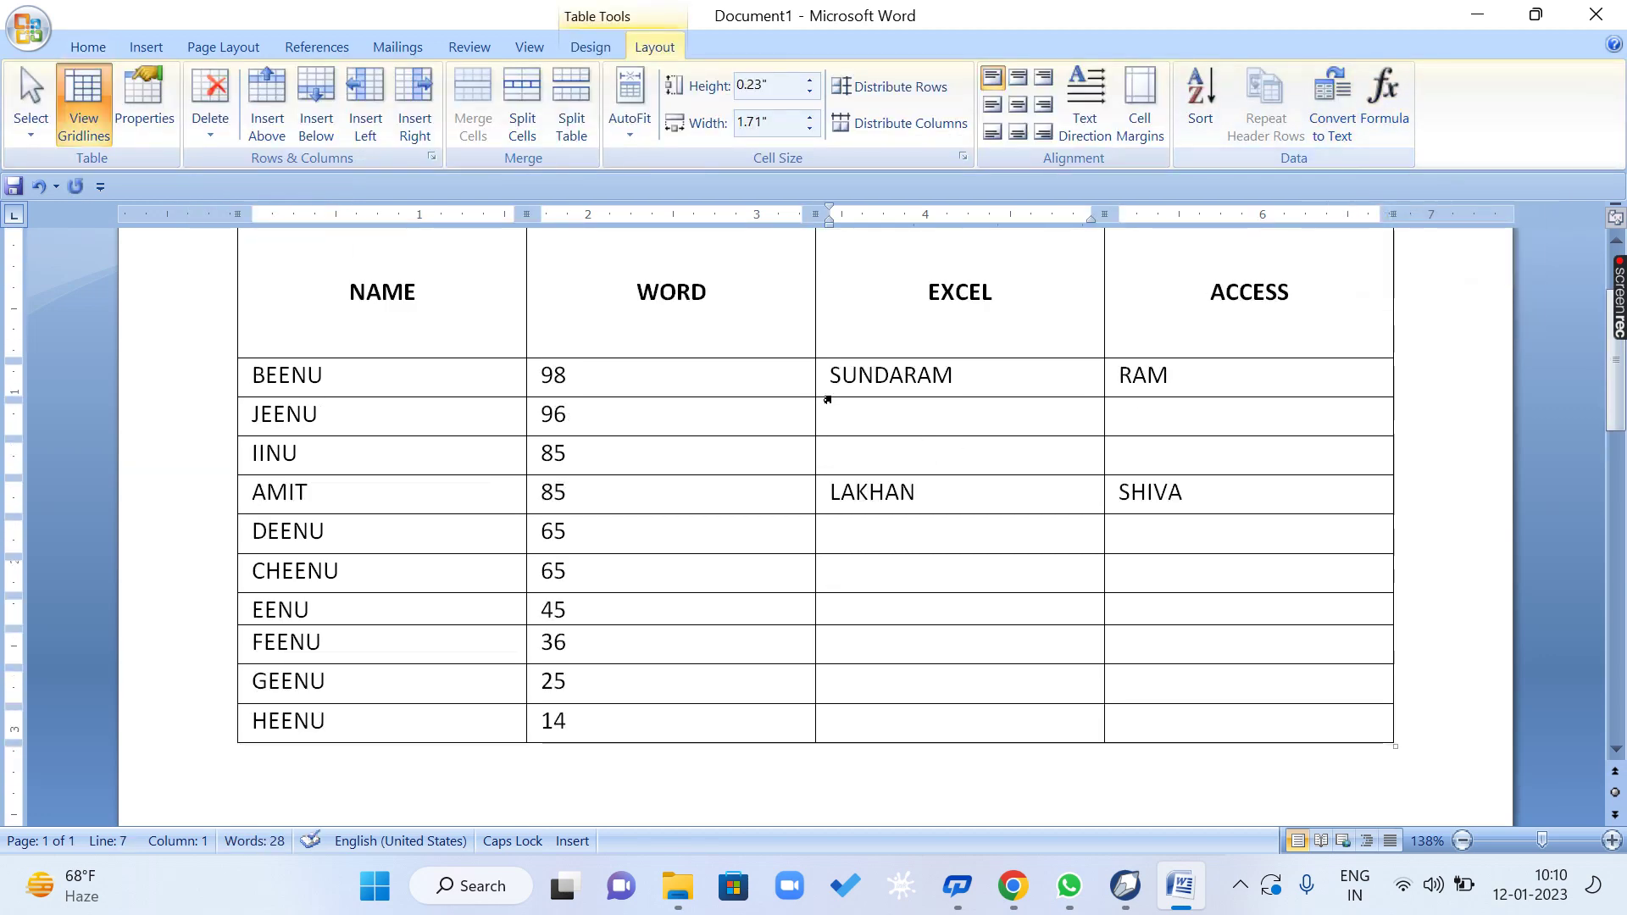
drag(834, 376, 1173, 505)
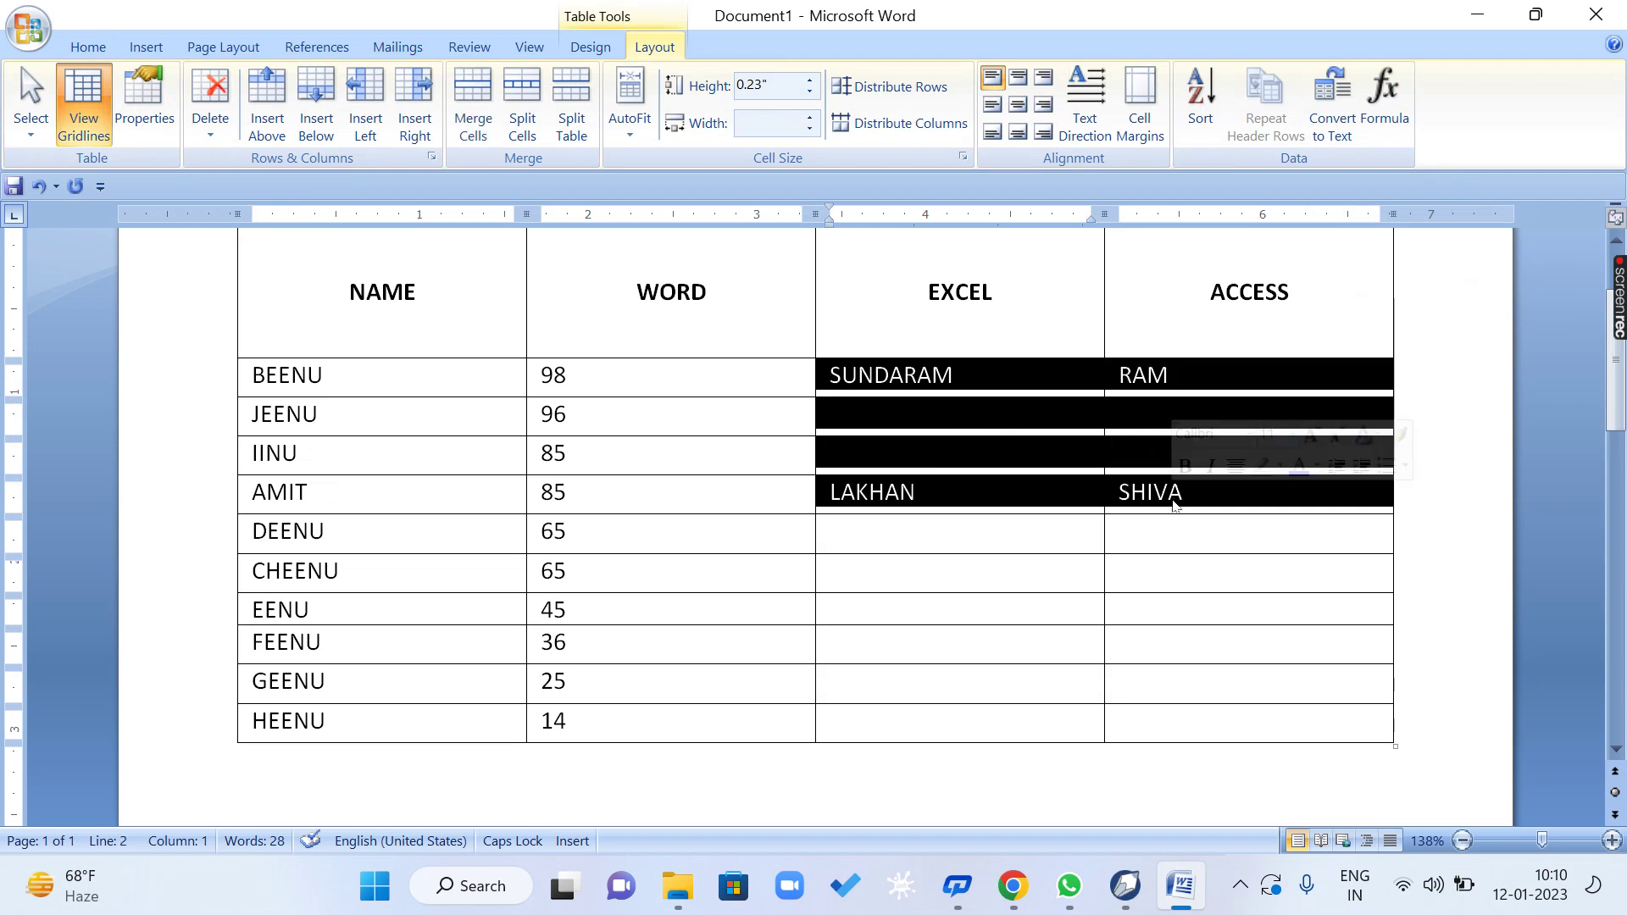
key(Delete)
Copy all the marks from the WORD column into the EXCEL and ACCESS columns.
drag(581, 376, 615, 721)
key(ctrl+c)
click(912, 378)
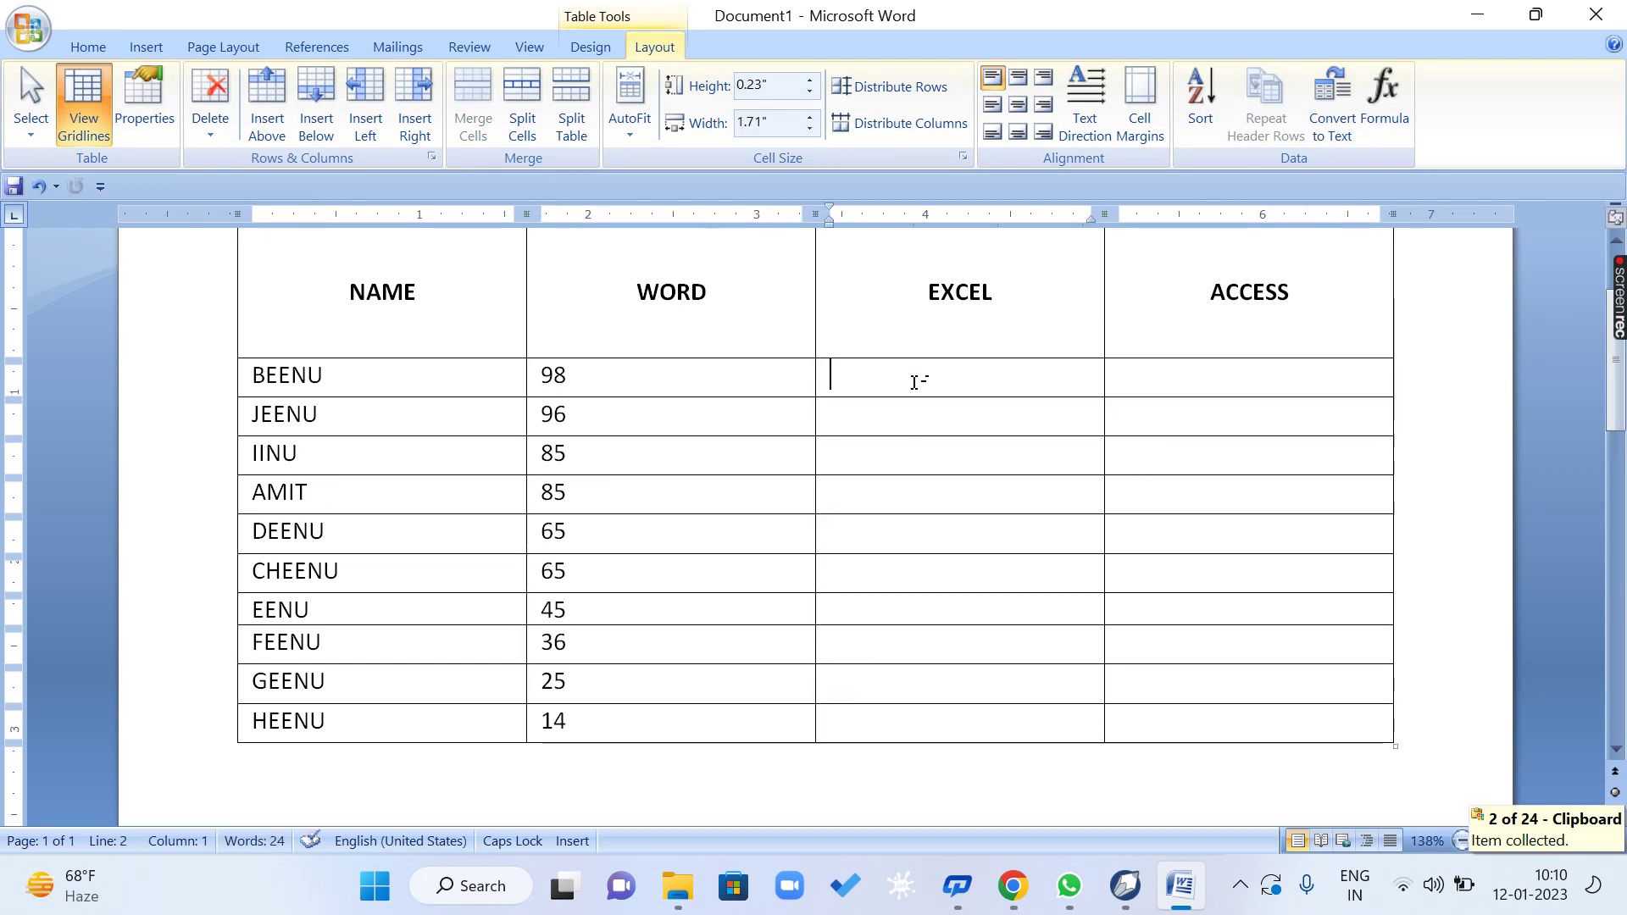
key(ctrl+v)
click(1156, 373)
key(ctrl+v)
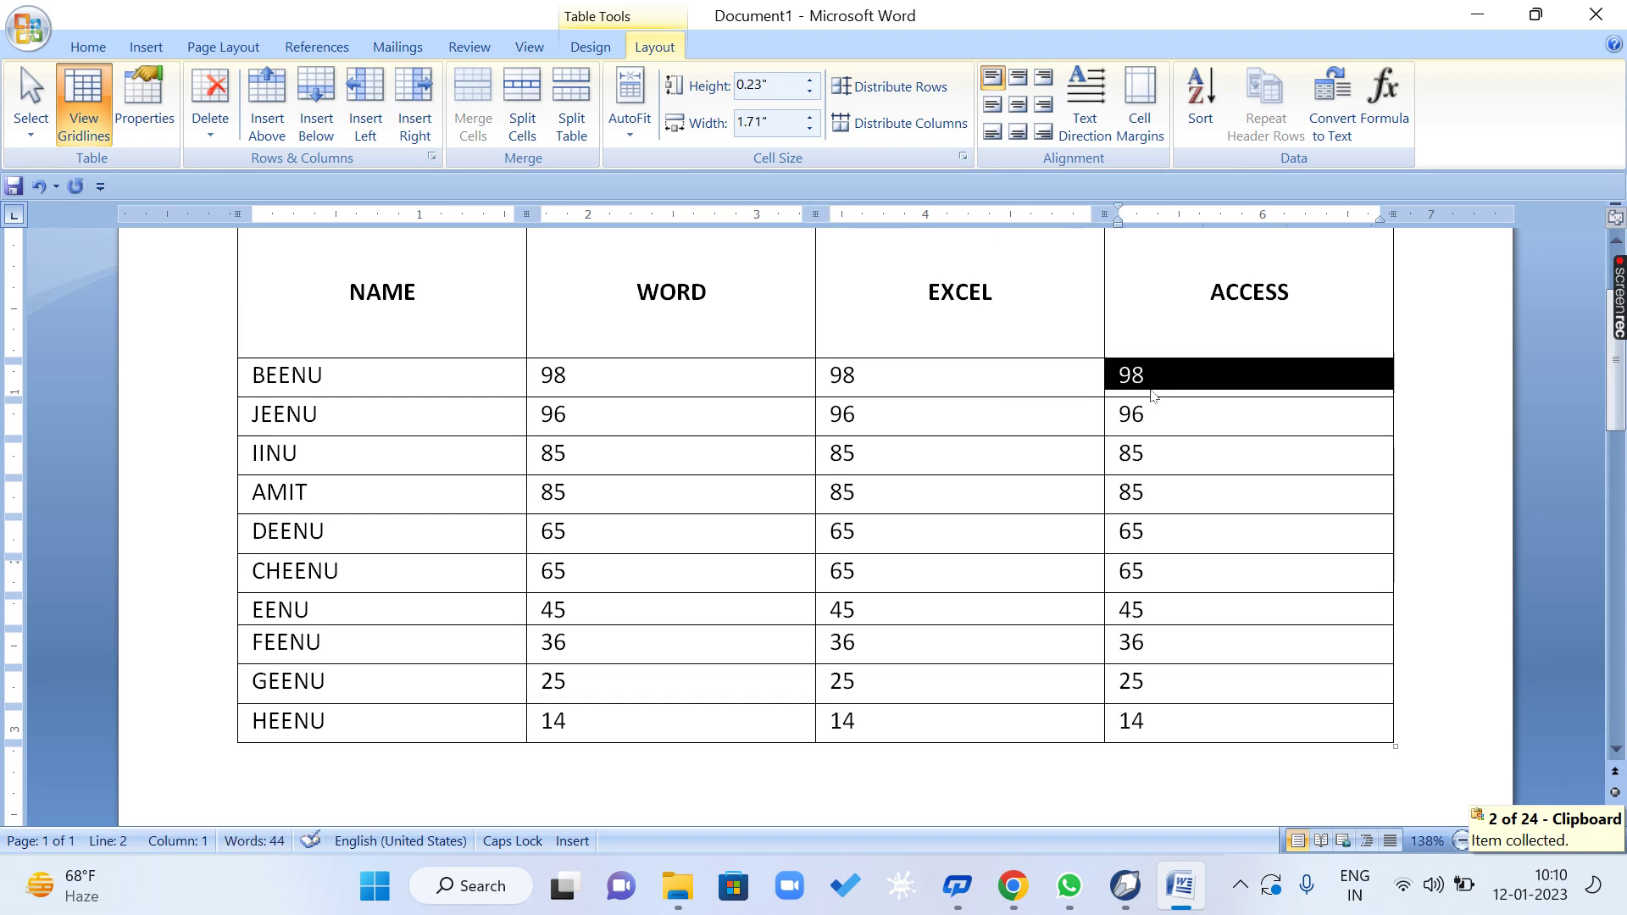
click(1167, 495)
scroll(765, 461, up, 2)
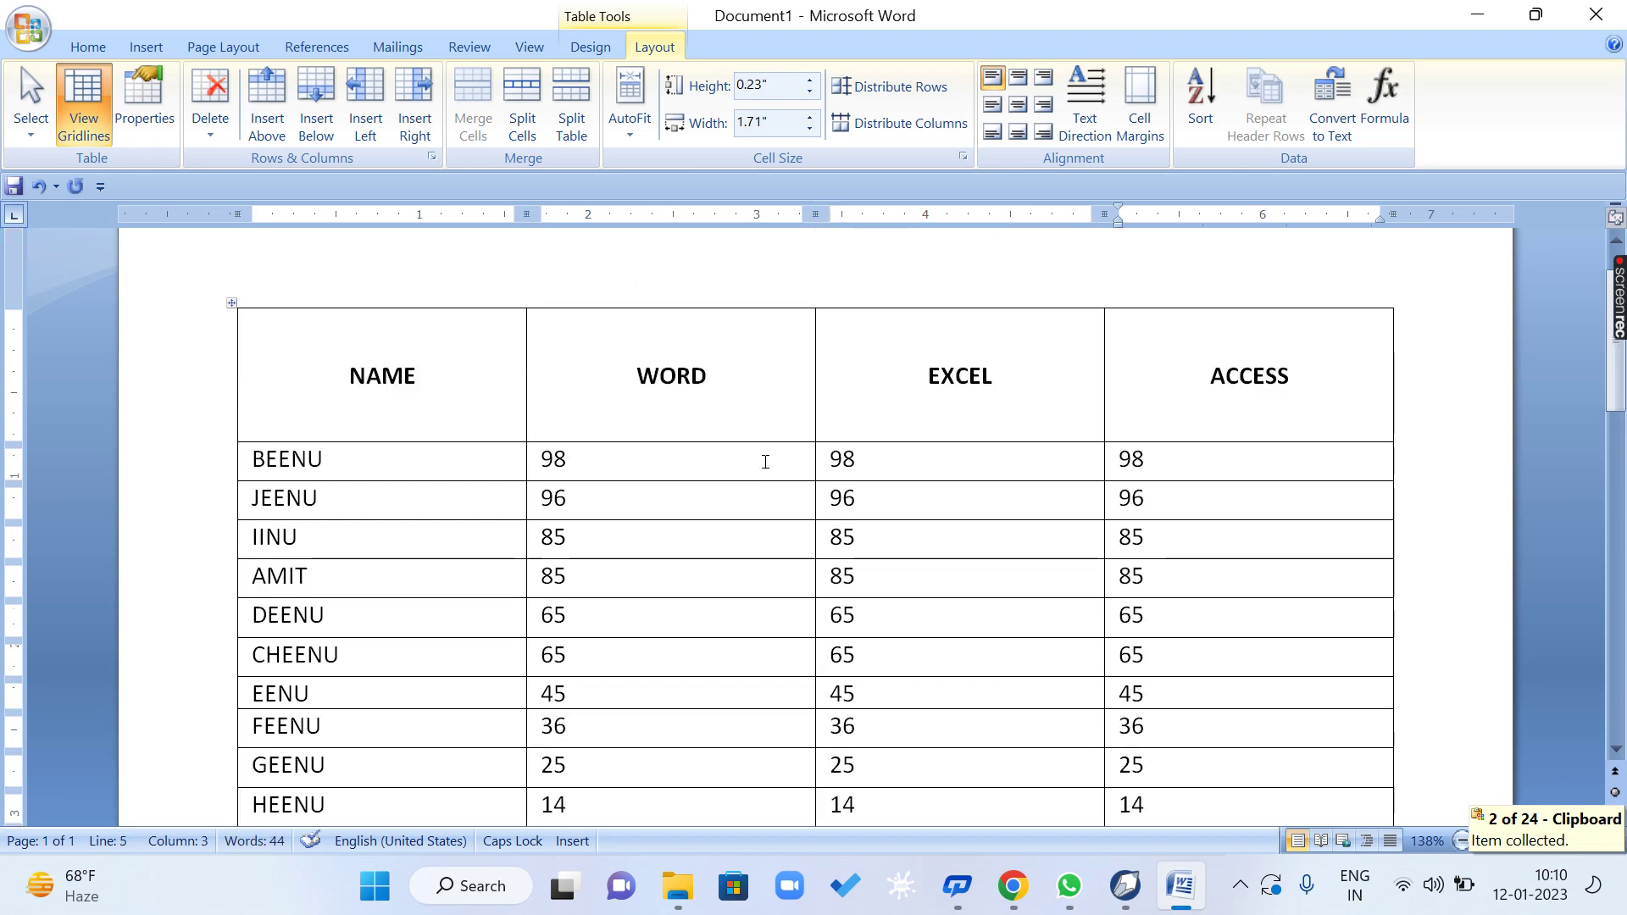
Review the separator options for converting the table to text, then leave without converting.
click(776, 427)
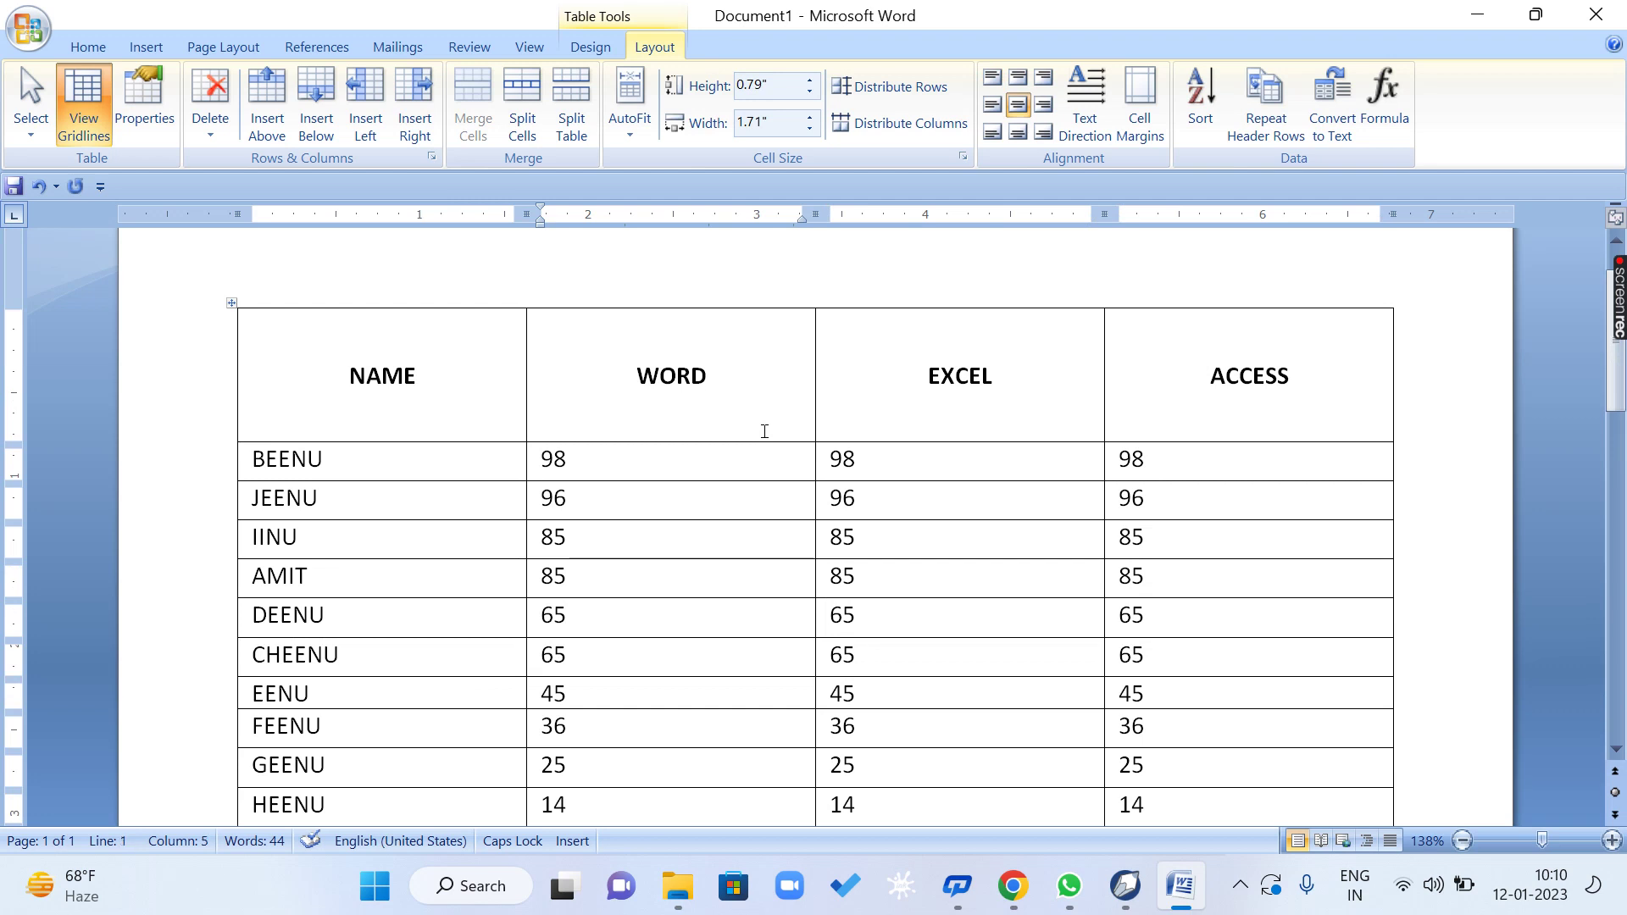
scroll(771, 428, down, 1)
scroll(765, 431, down, 2)
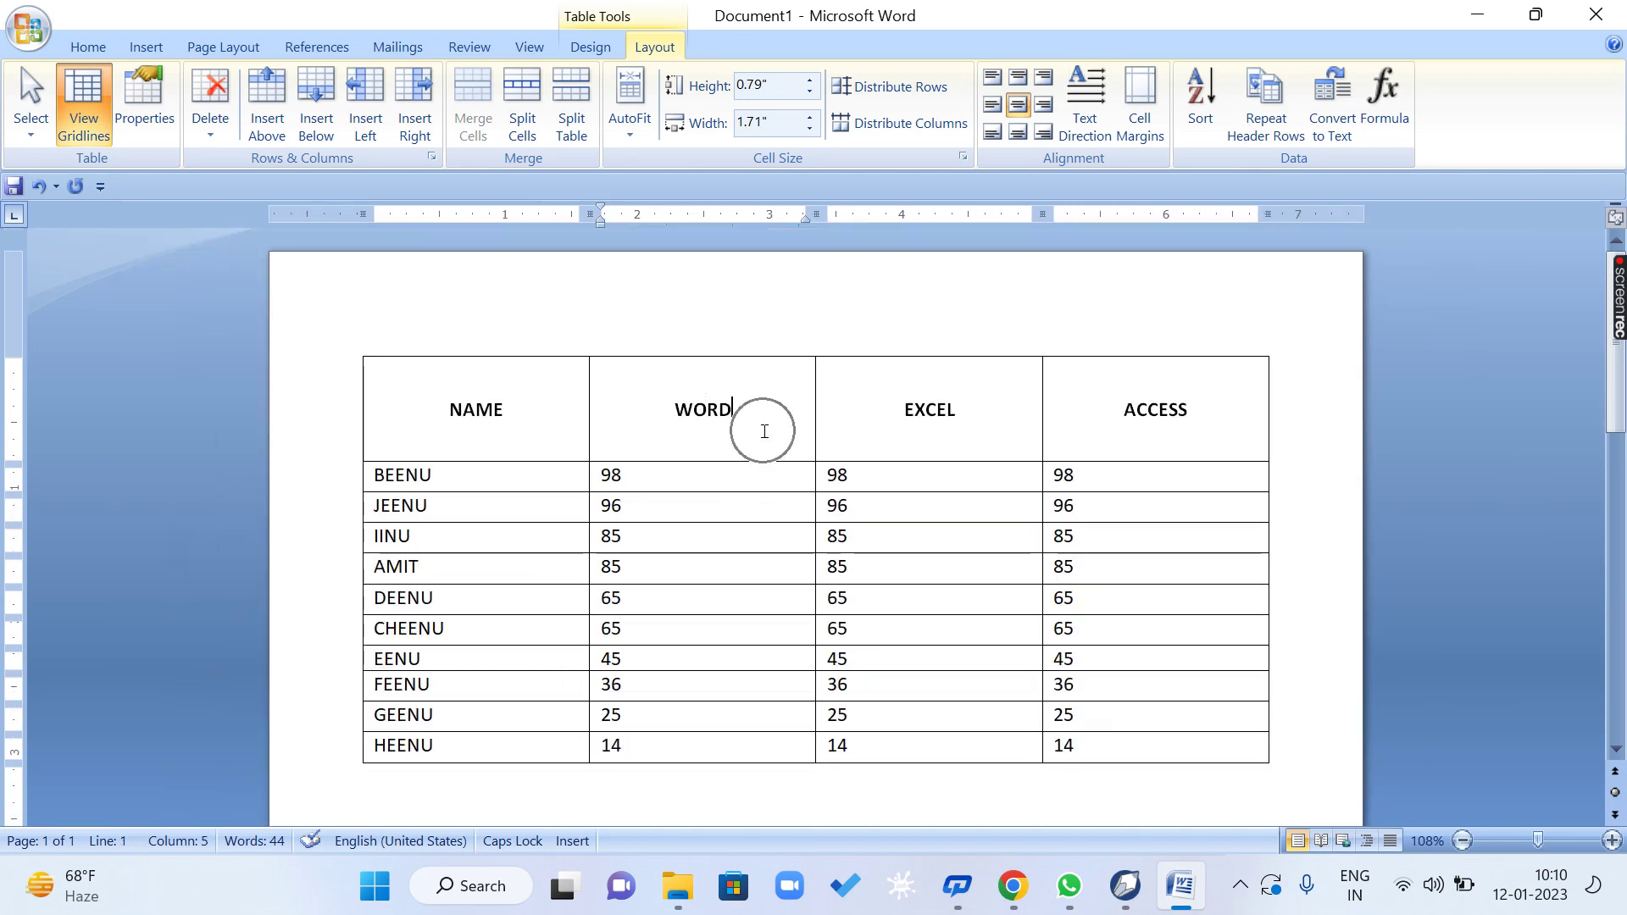
click(1334, 138)
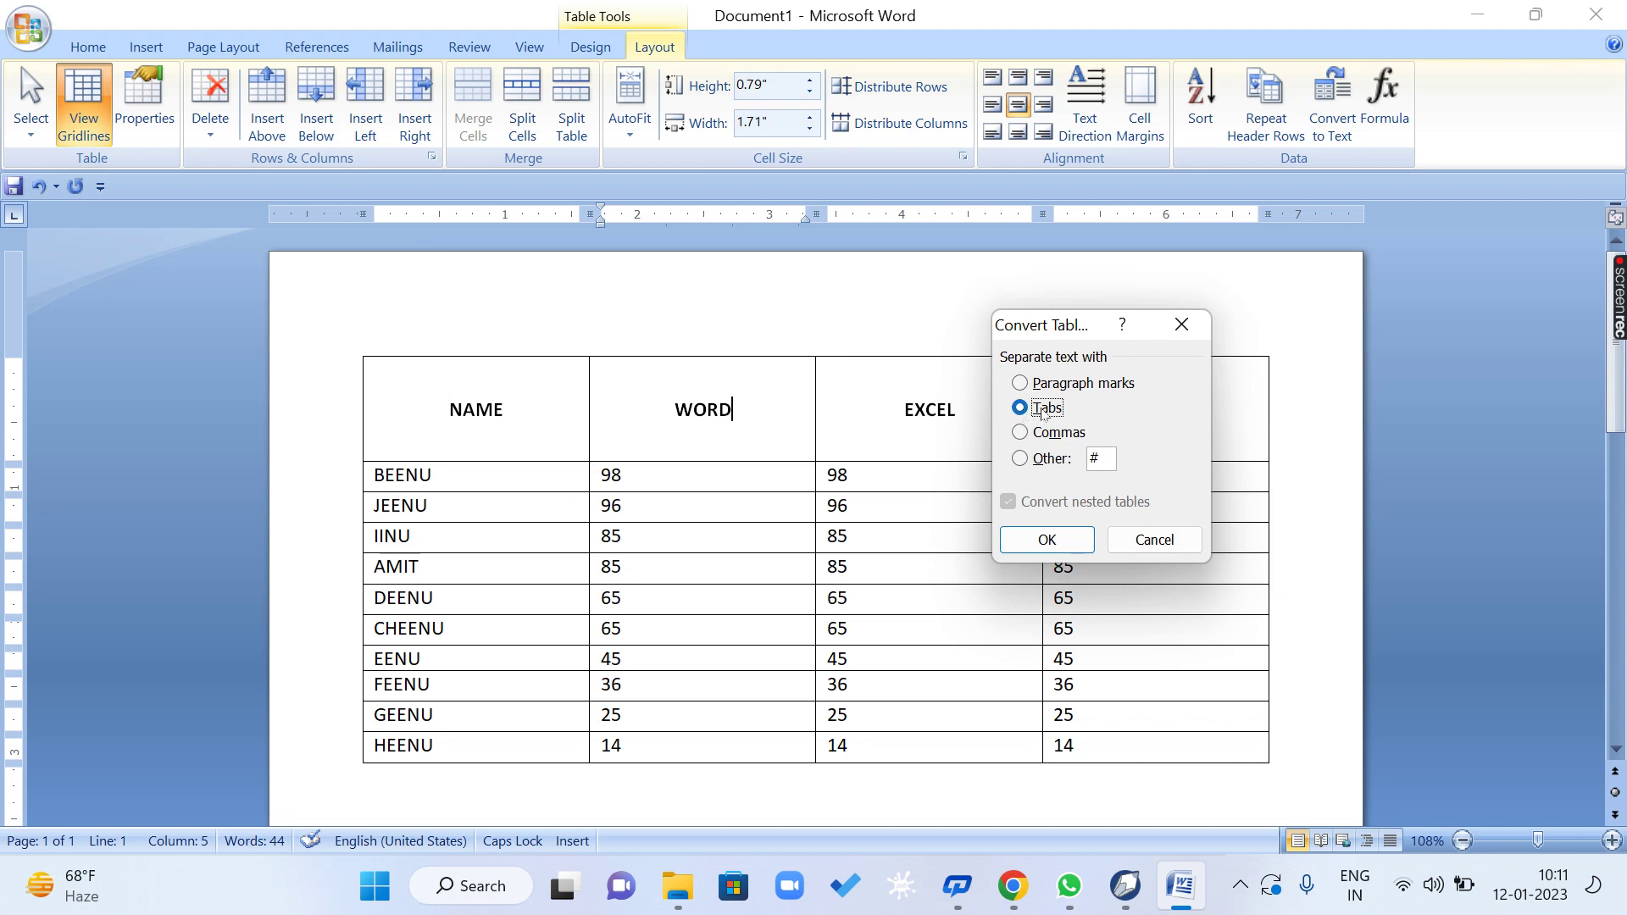
click(1157, 555)
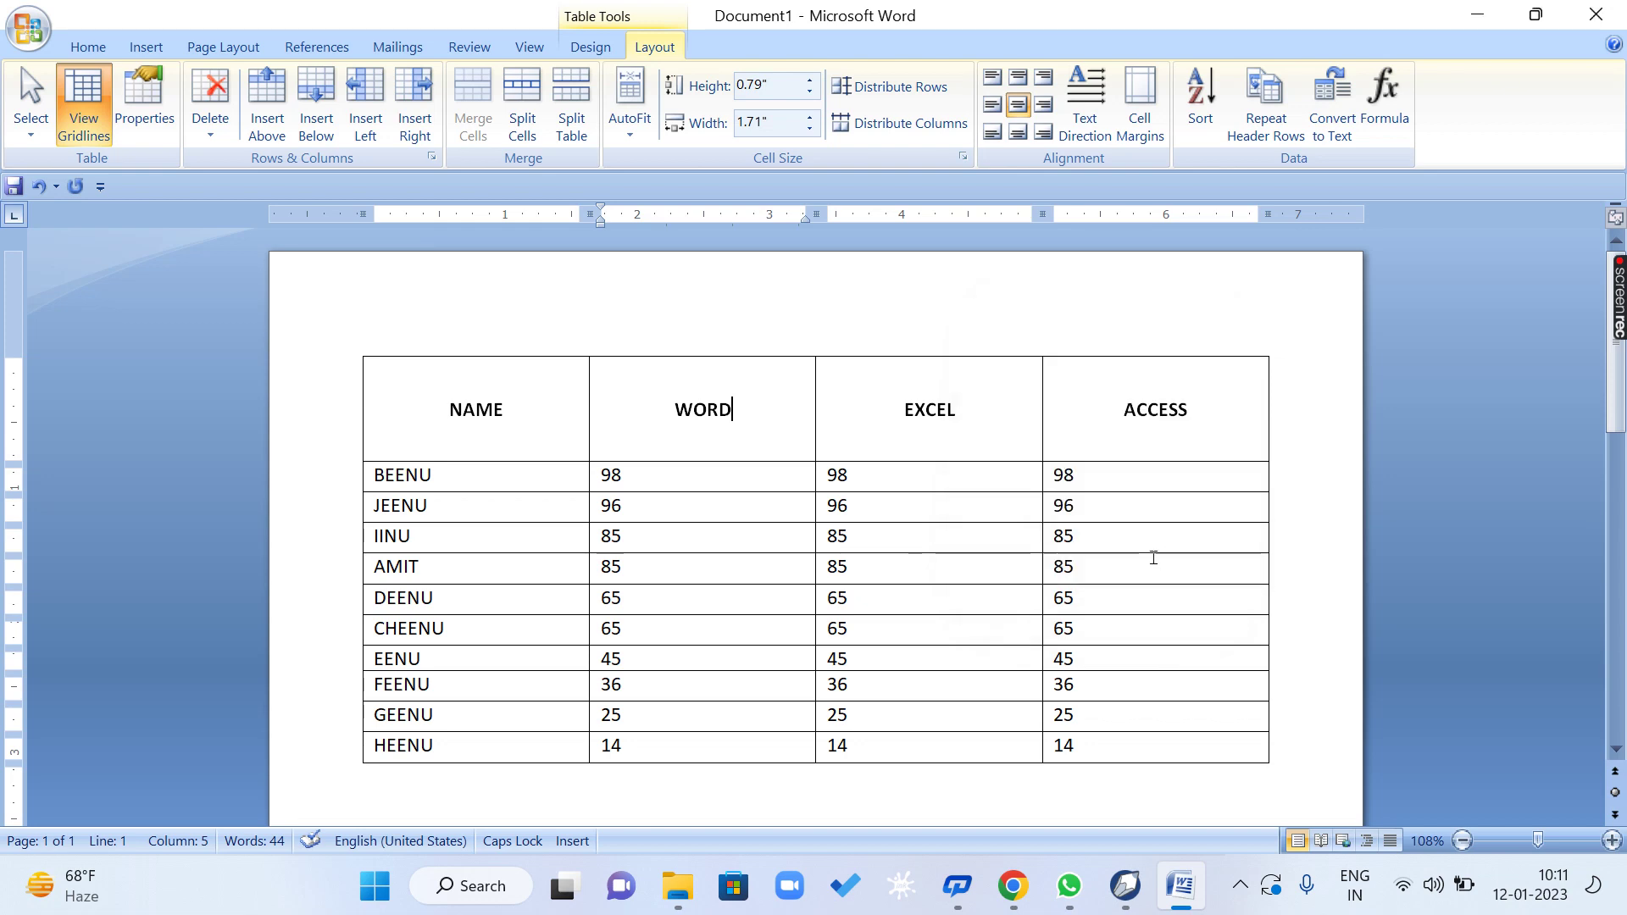
Enter a sample name followed by tab spacing below the table, then delete that line's text.
scroll(968, 591, down, 3)
click(458, 574)
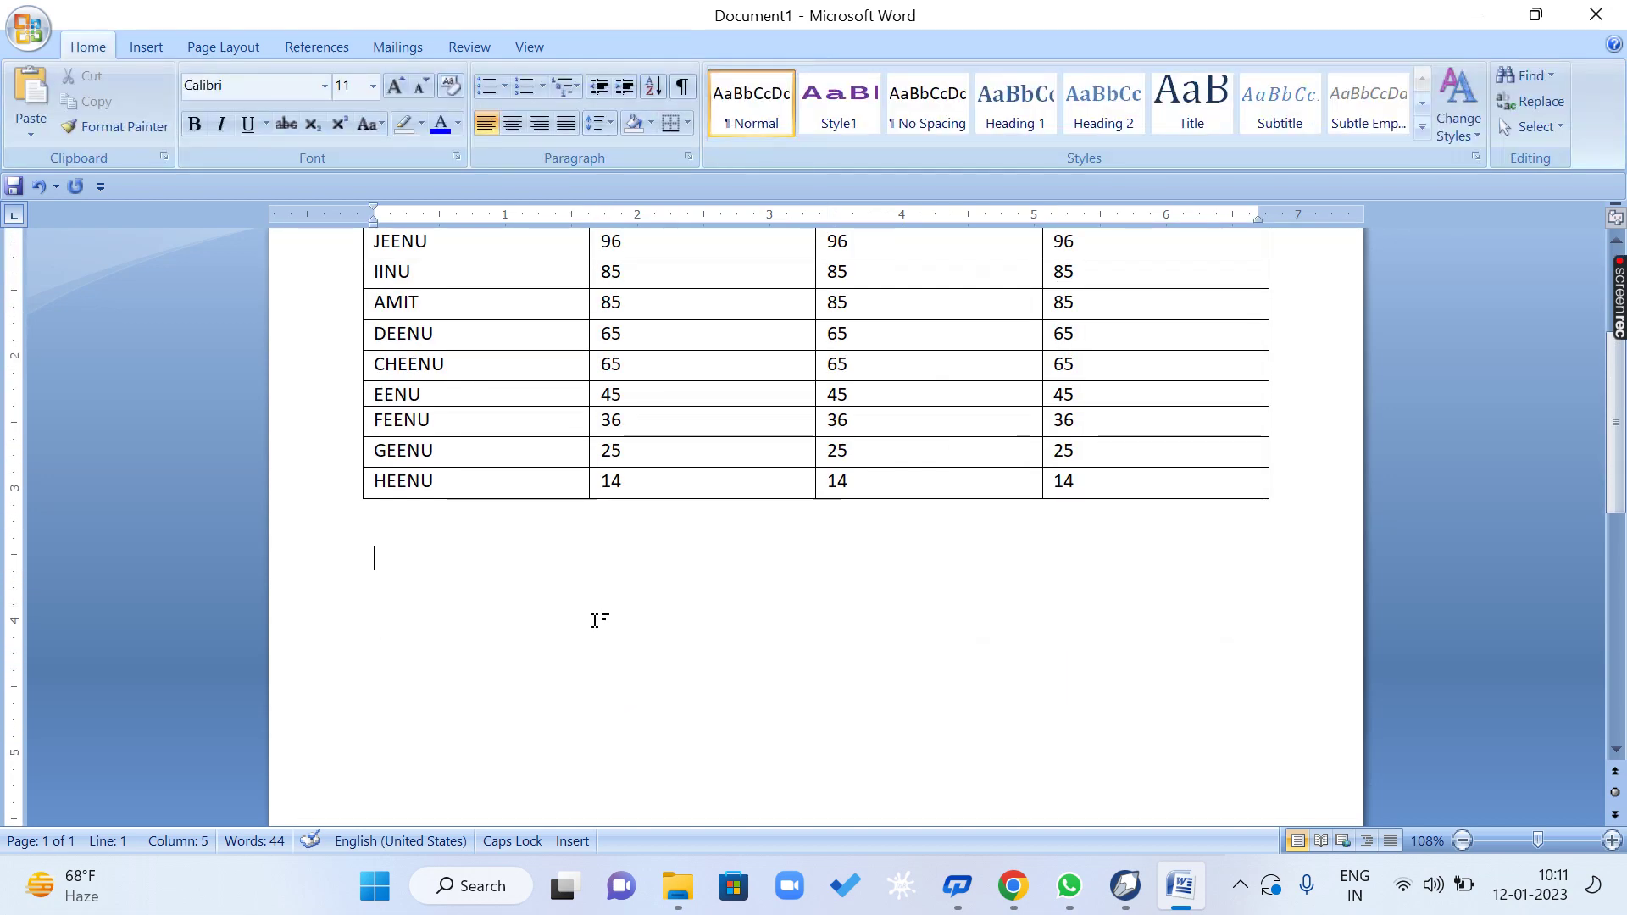
text(HARSH)
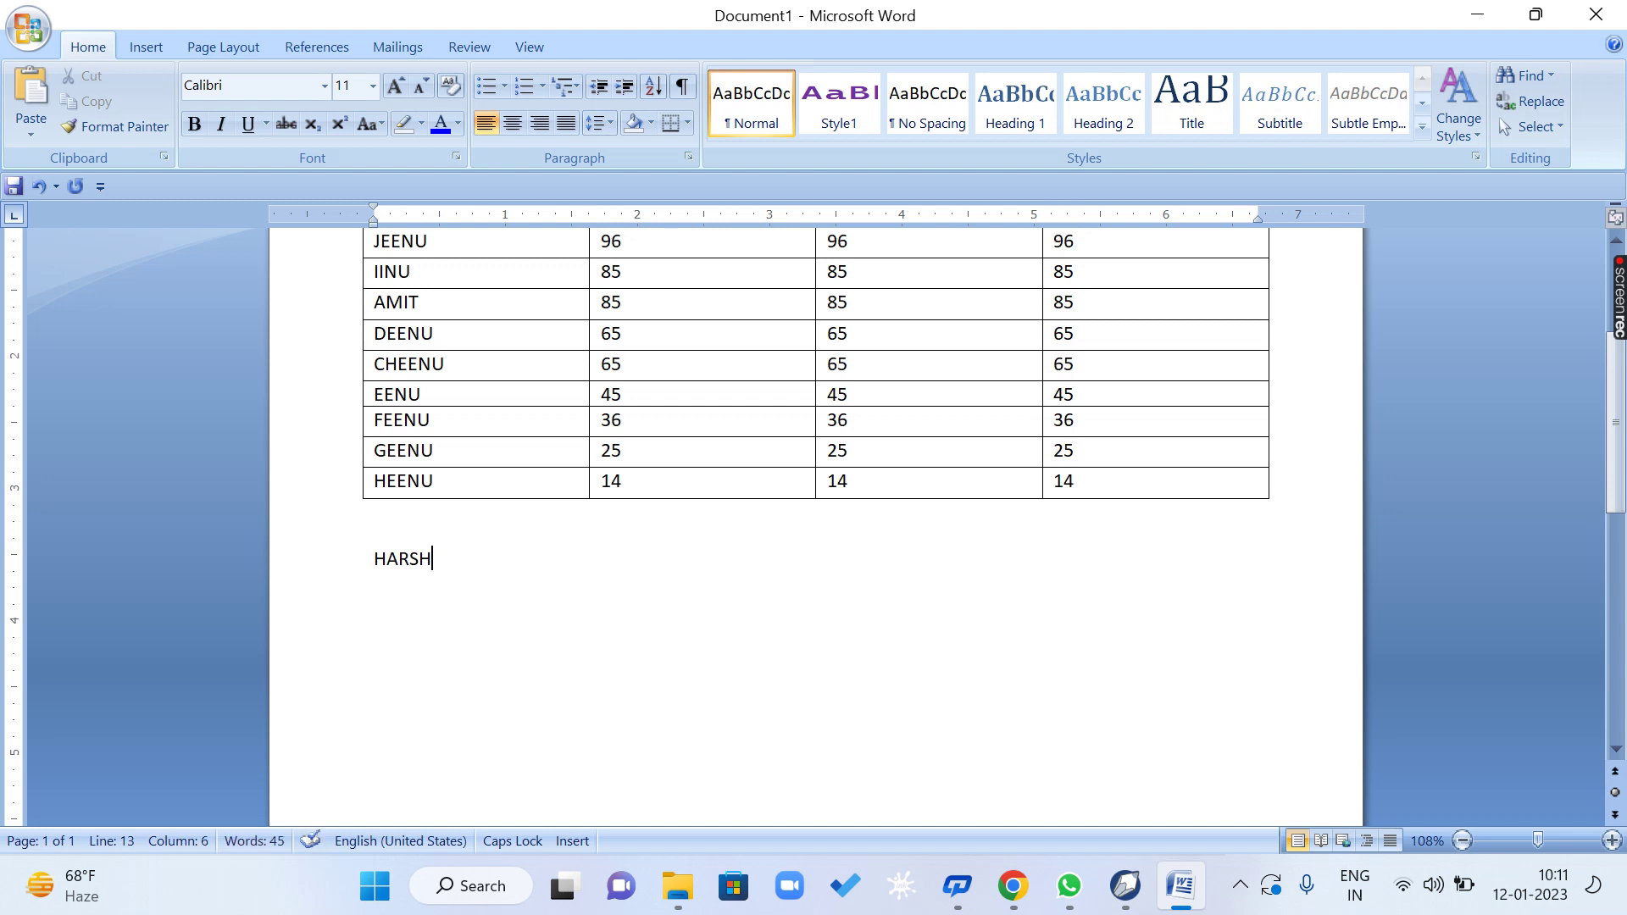
key(Tab)
key(Tab)
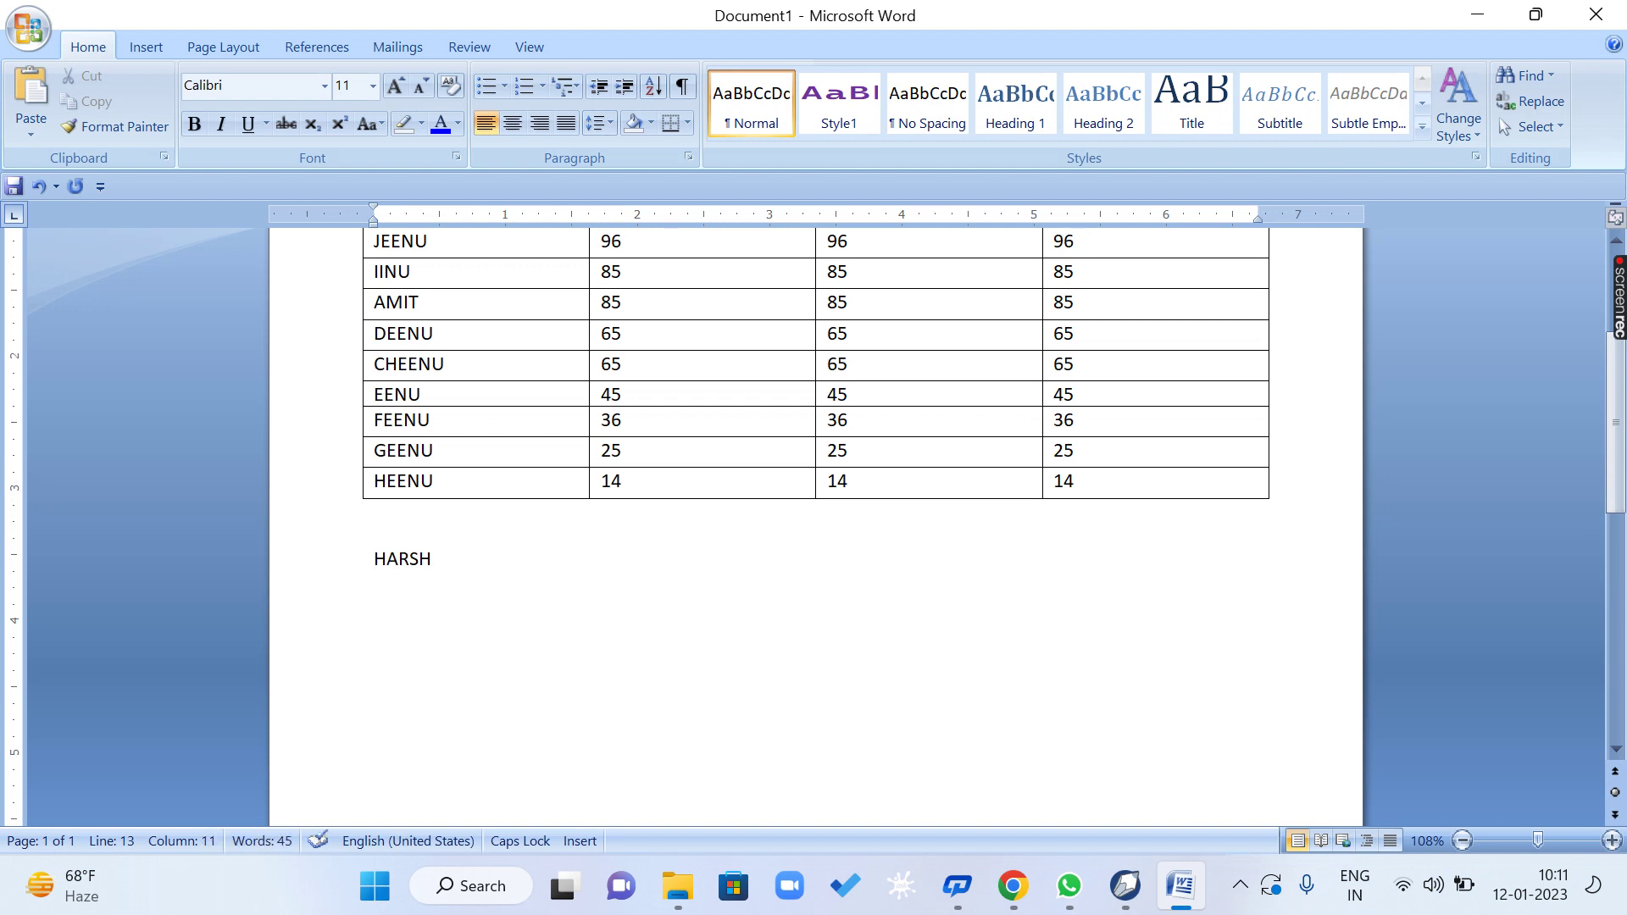
click(363, 607)
key(Delete)
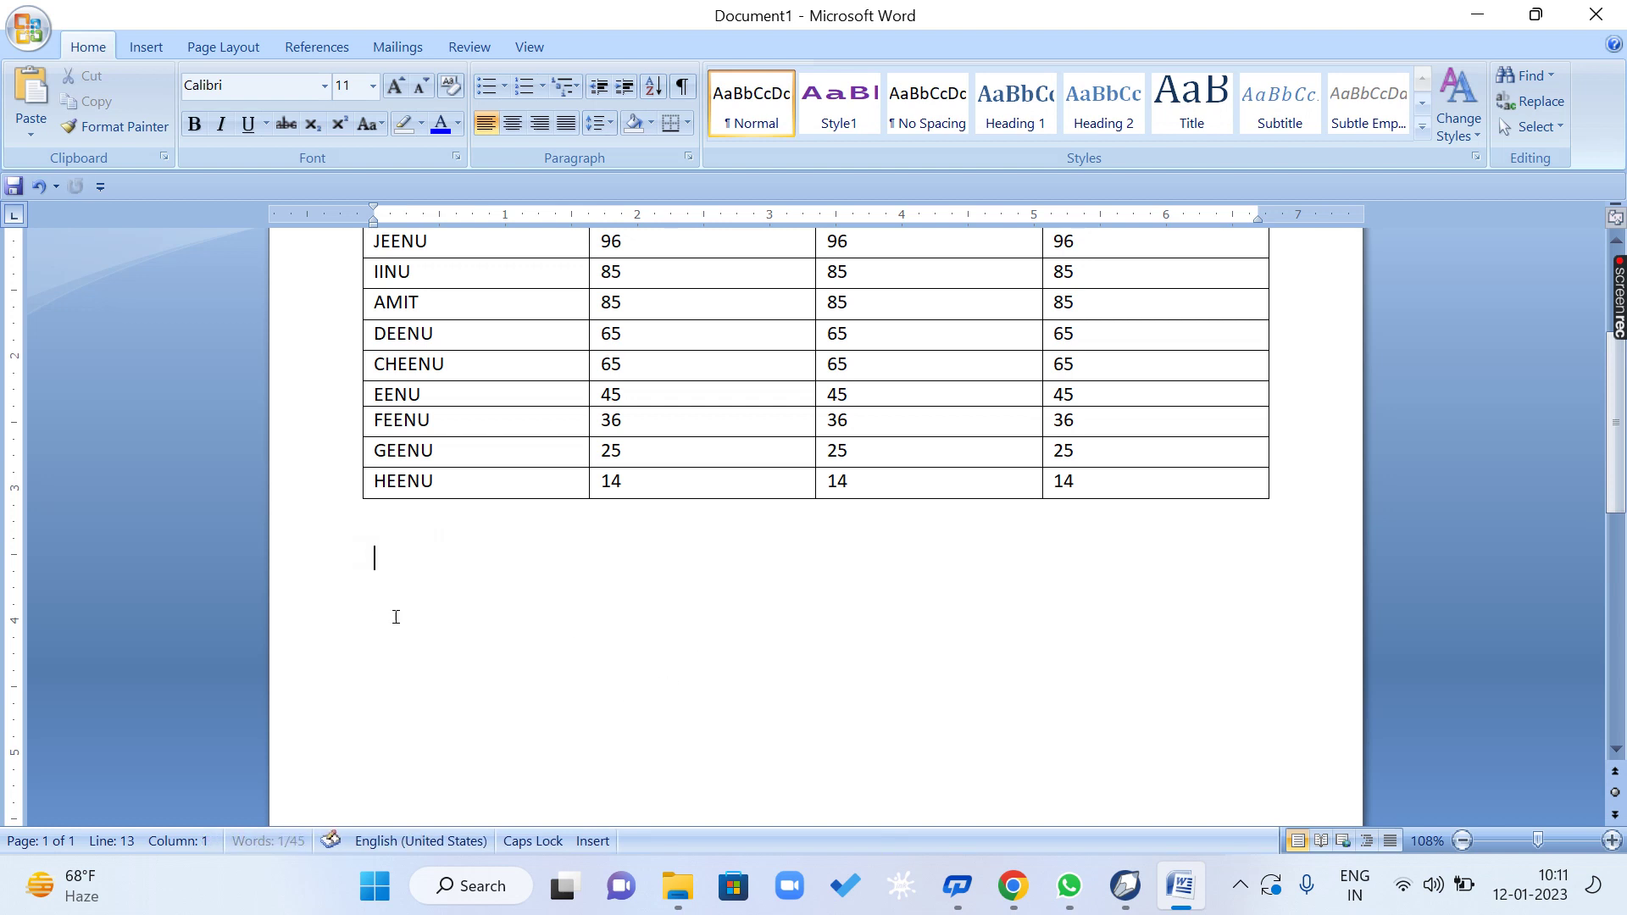
Convert the marks table to plain text with tabs separating the columns.
scroll(441, 615, up, 3)
click(520, 470)
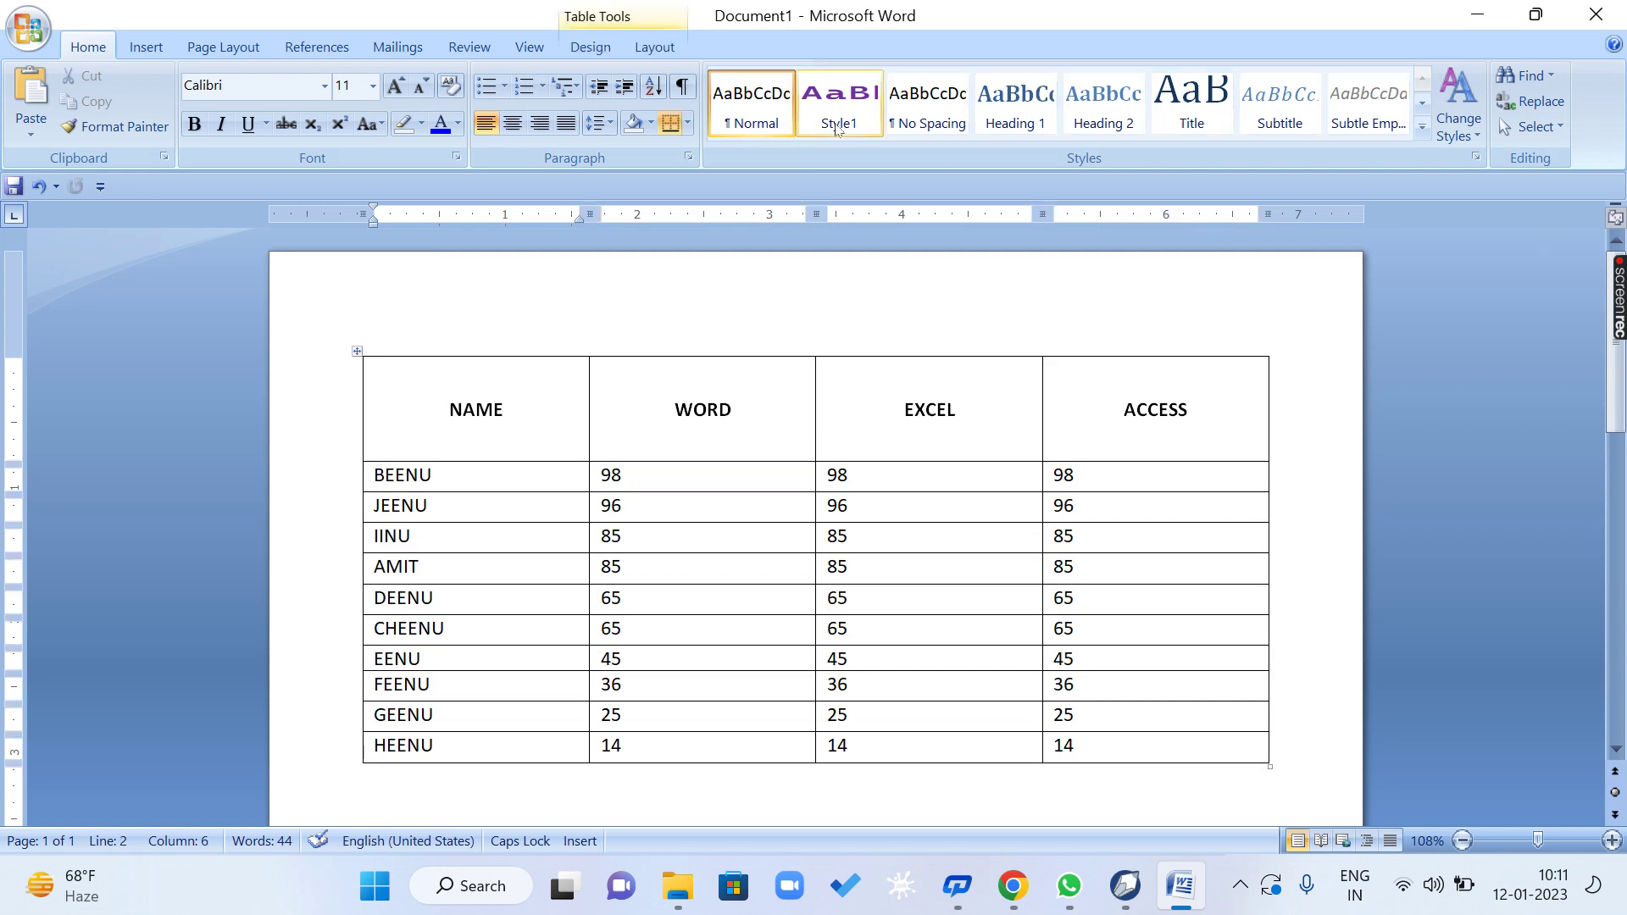
click(656, 48)
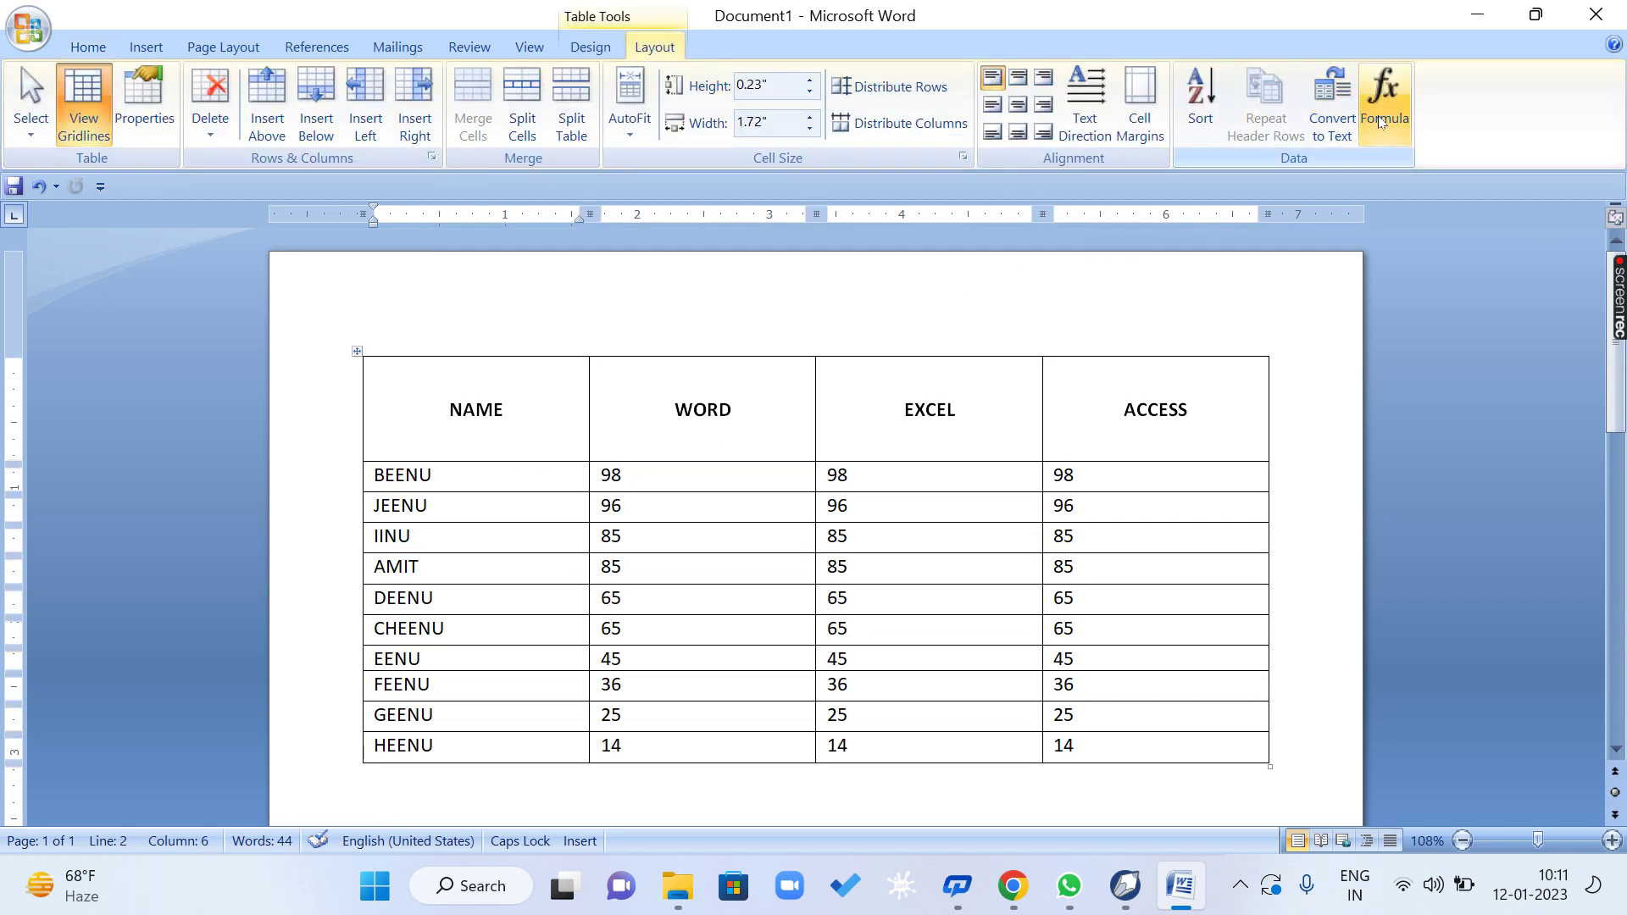
click(1341, 119)
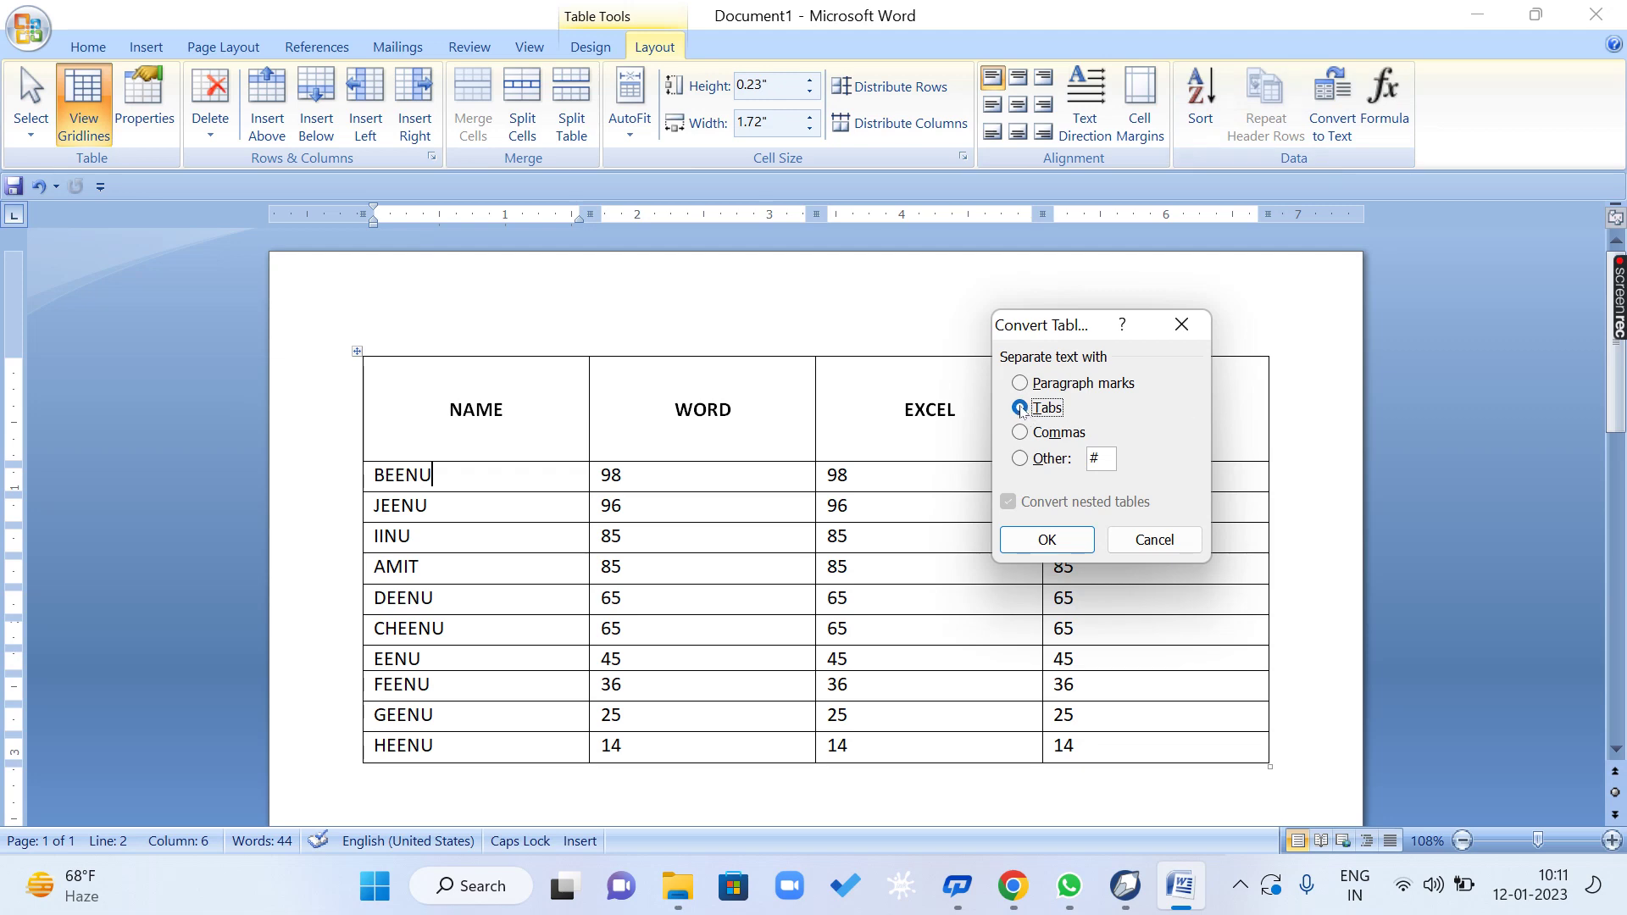
click(1024, 542)
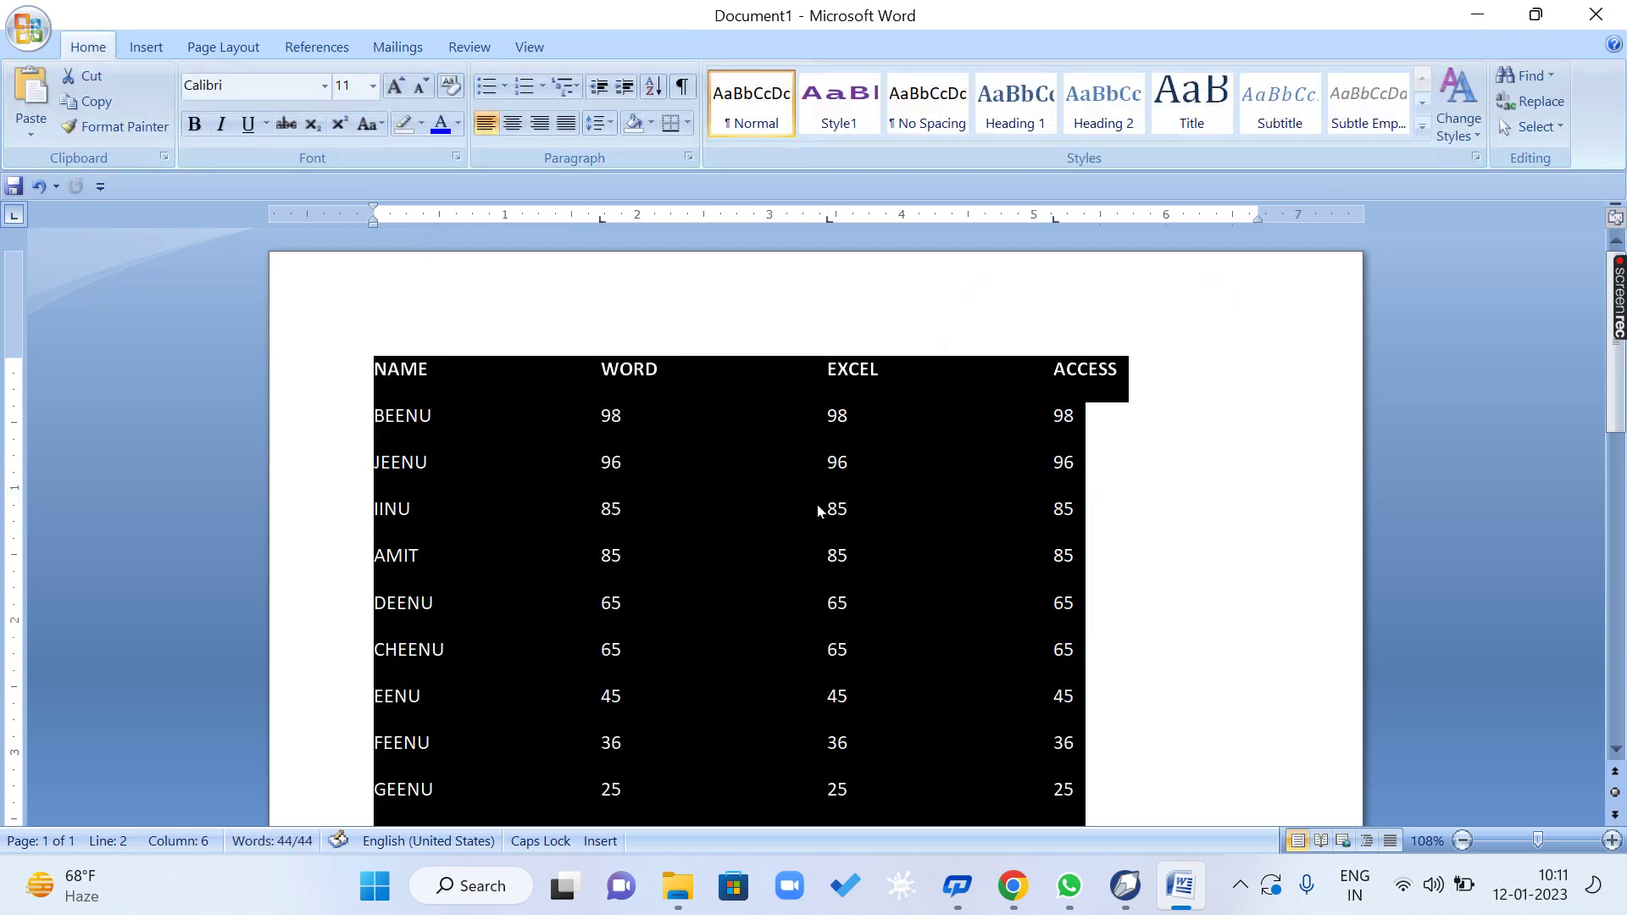
click(824, 510)
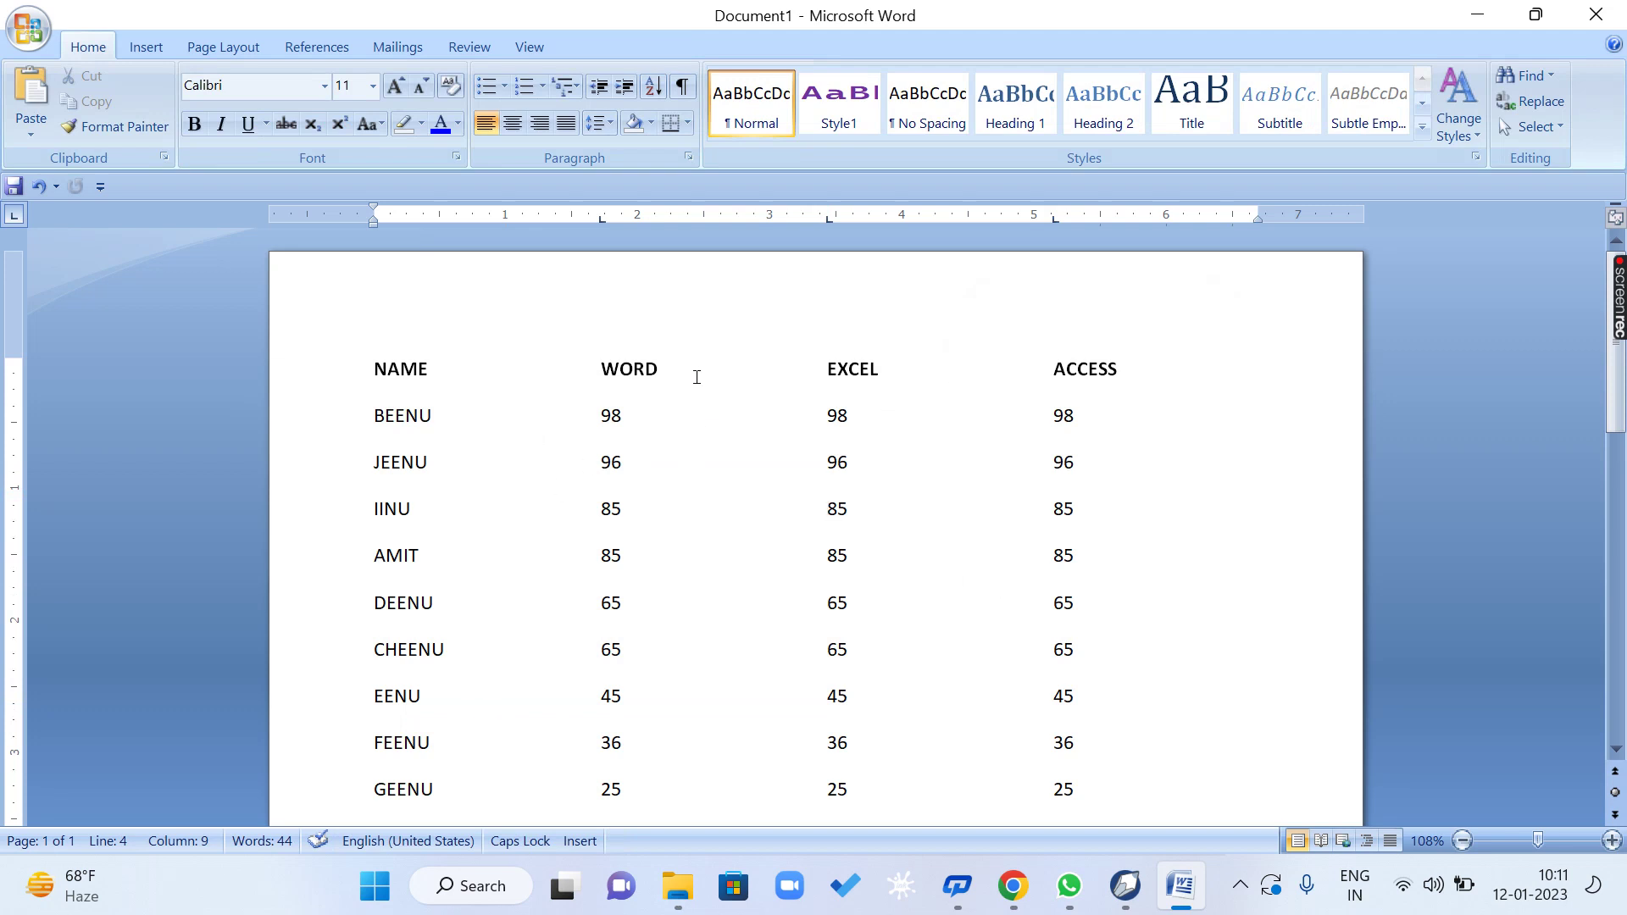
Convert all the tab-separated lines back into a four-column table with text separated at tabs.
scroll(1012, 576, down, 4)
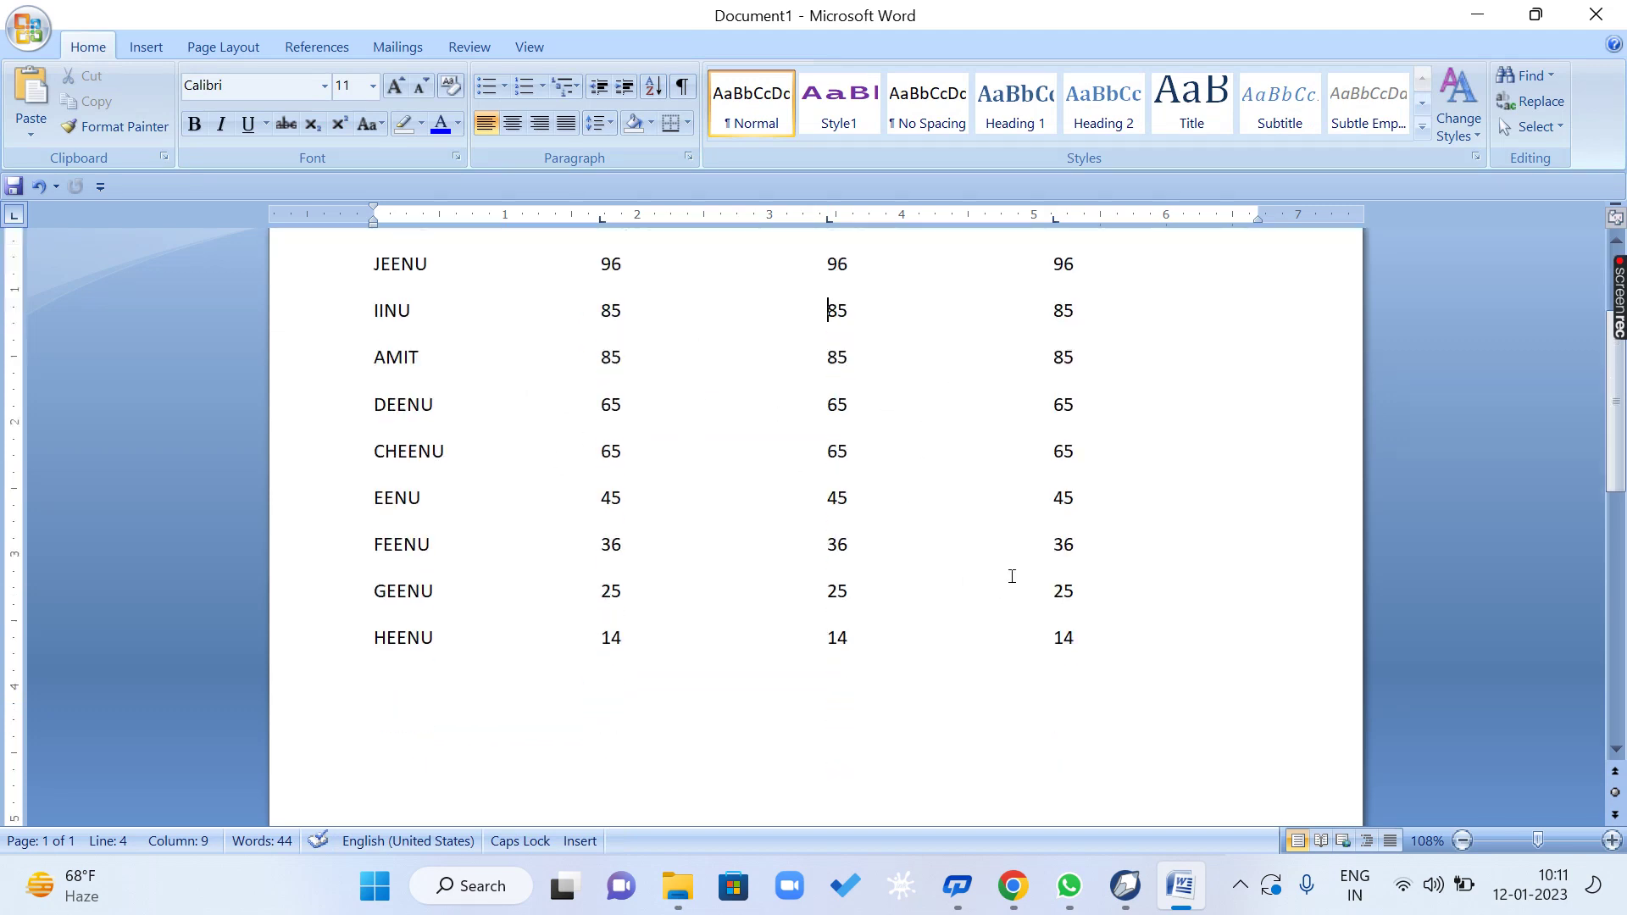
drag(1096, 640, 342, 364)
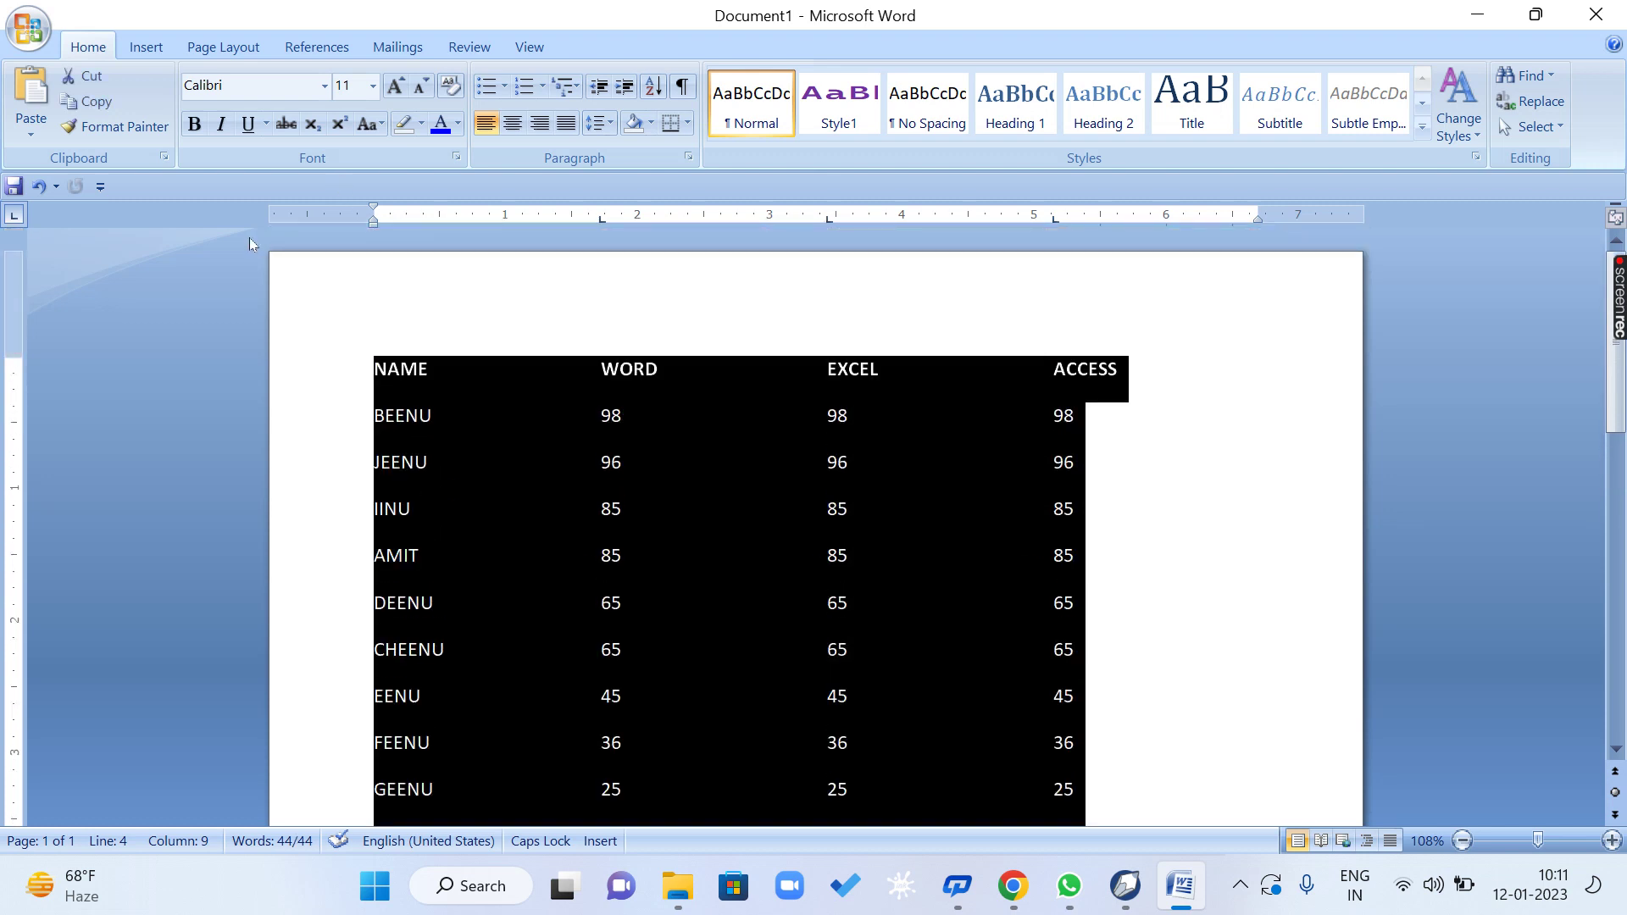
click(146, 46)
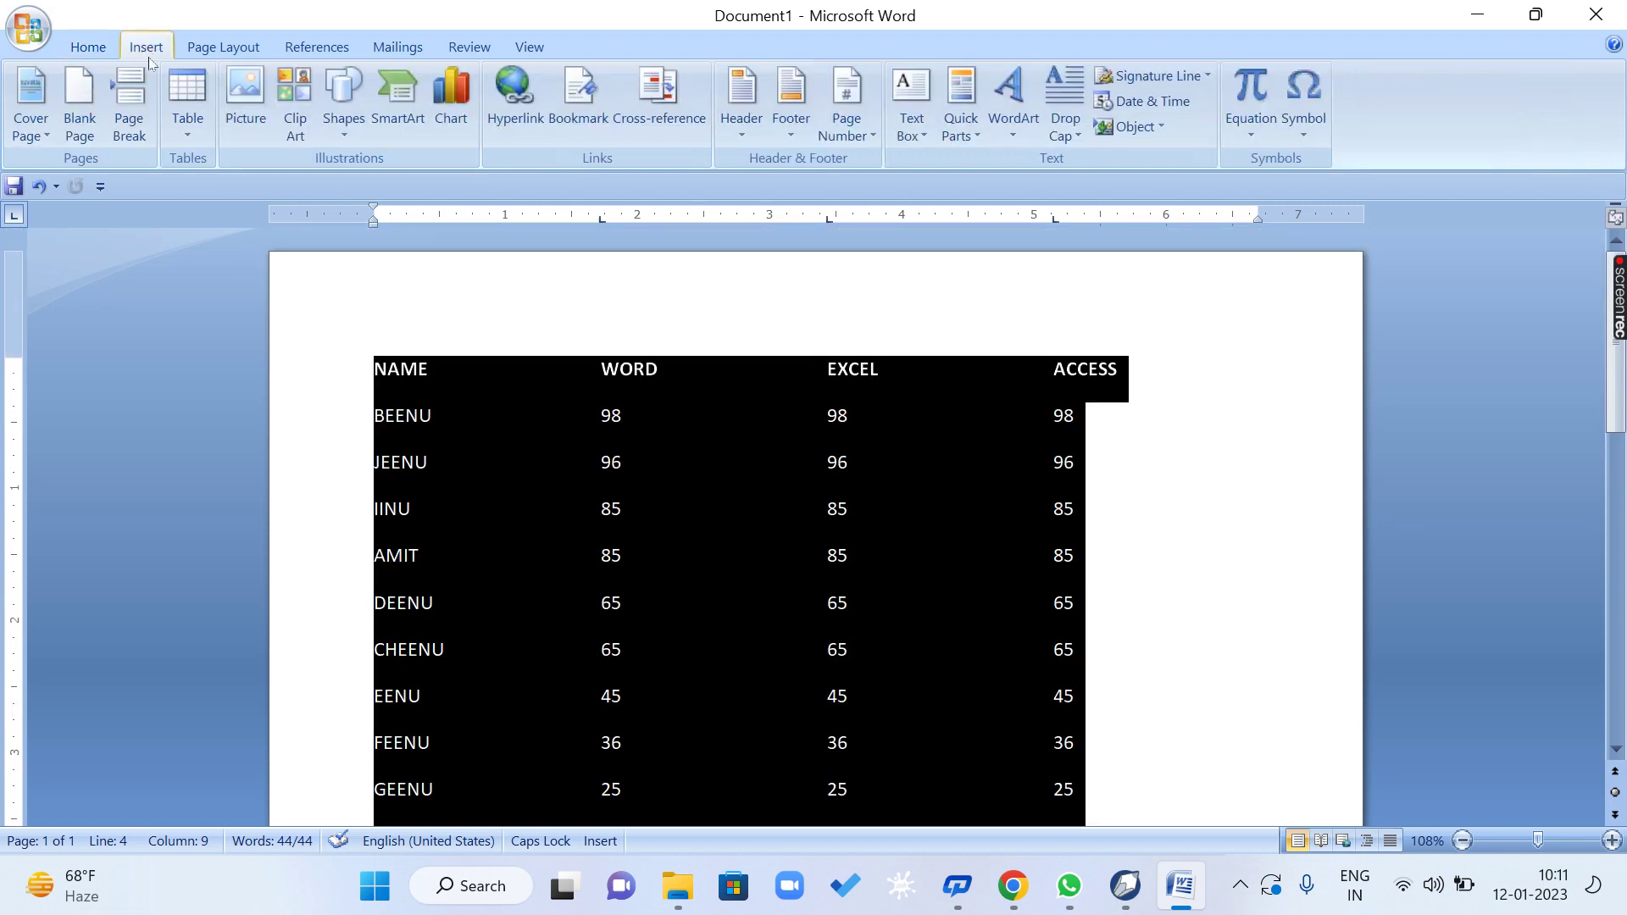
click(186, 118)
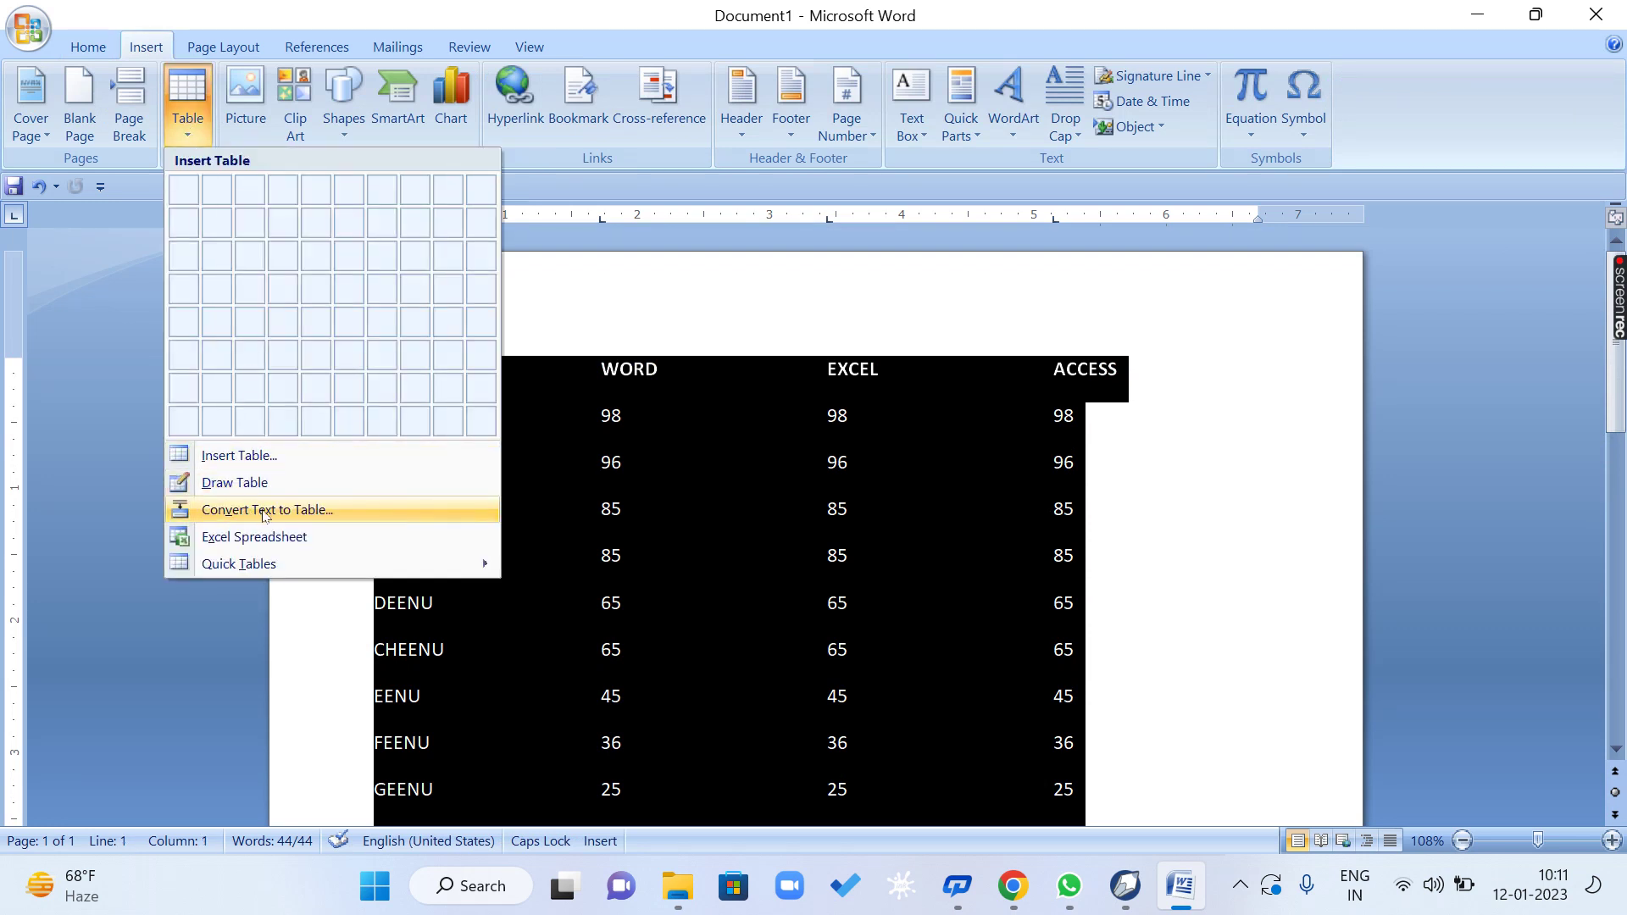
click(343, 511)
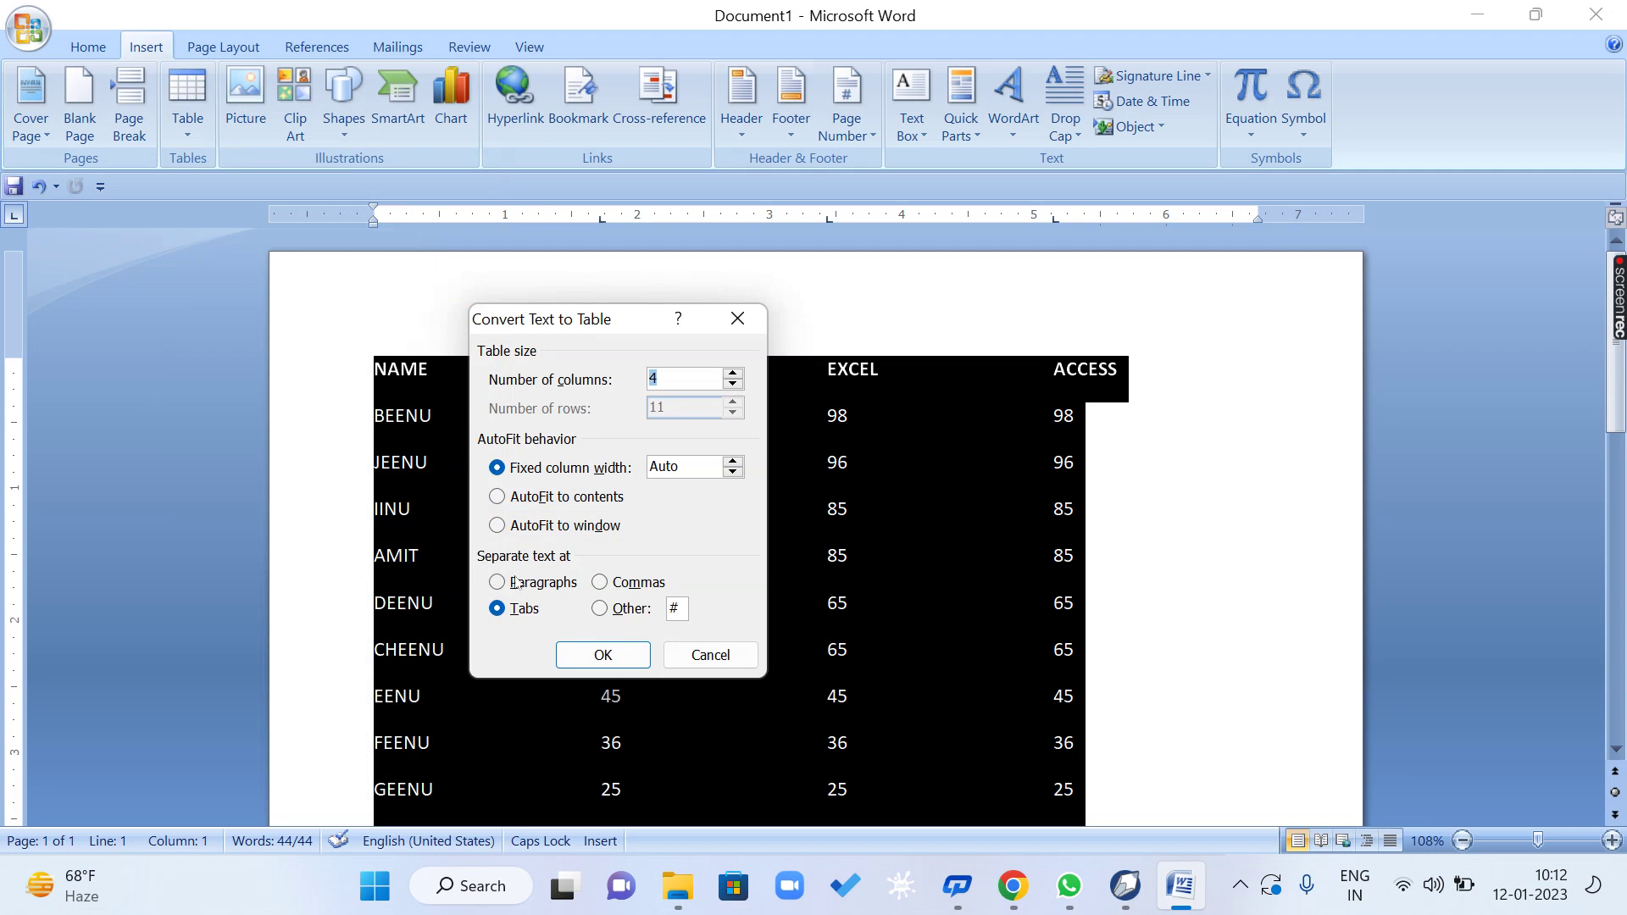
click(499, 609)
click(594, 656)
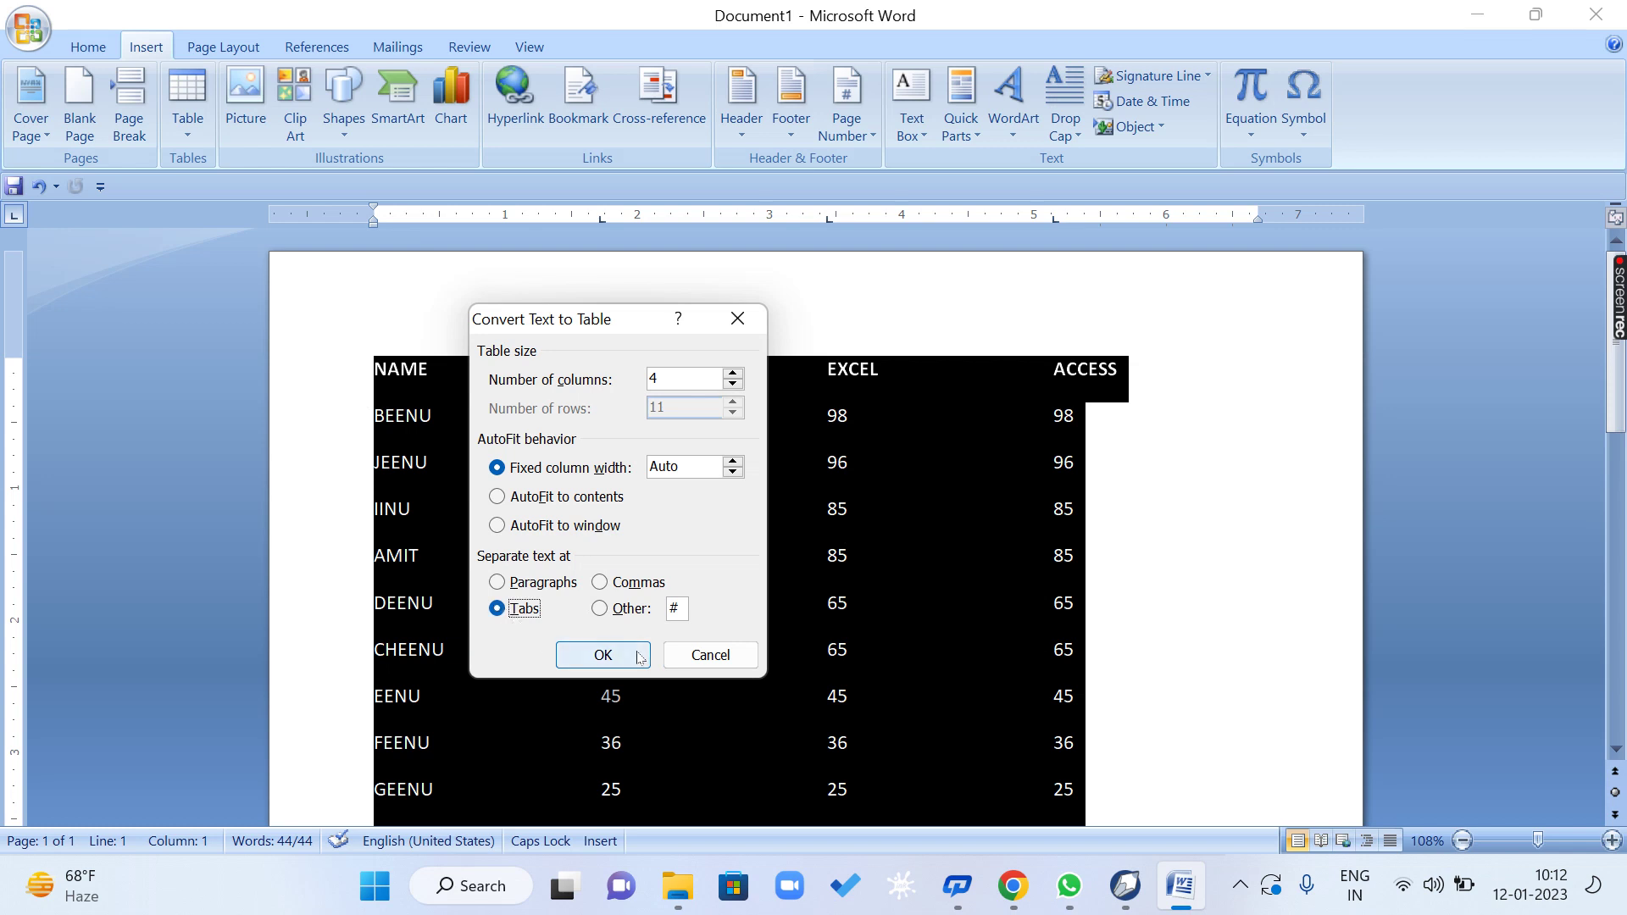
click(973, 470)
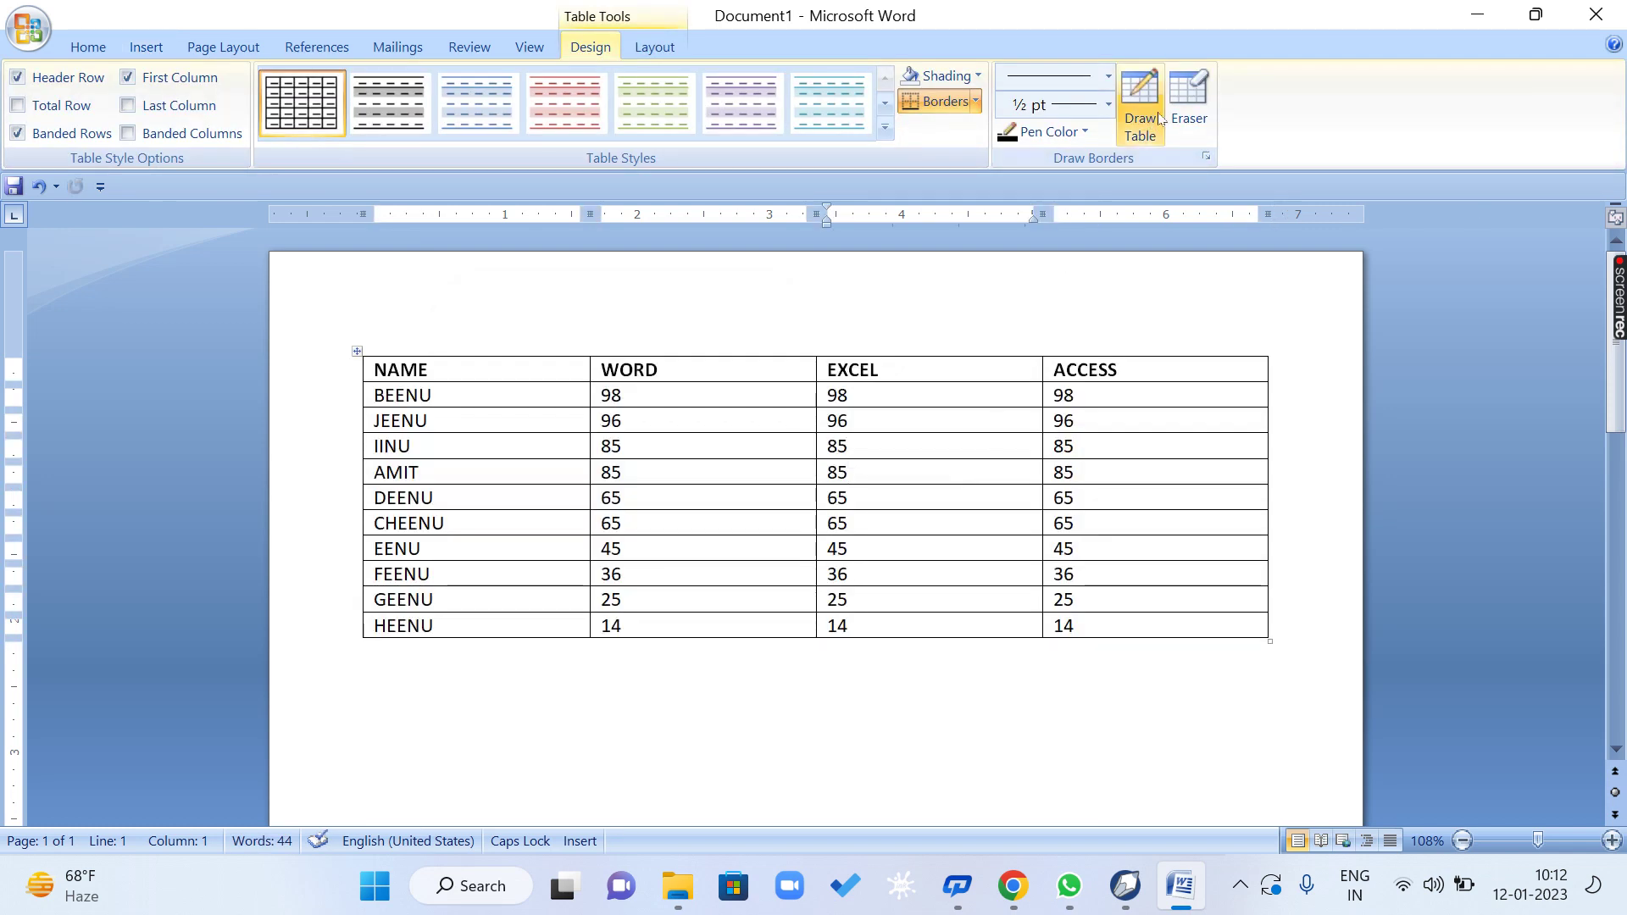
Convert the marks table to text separated with commas and check the separators in the heading line.
click(654, 46)
click(1332, 106)
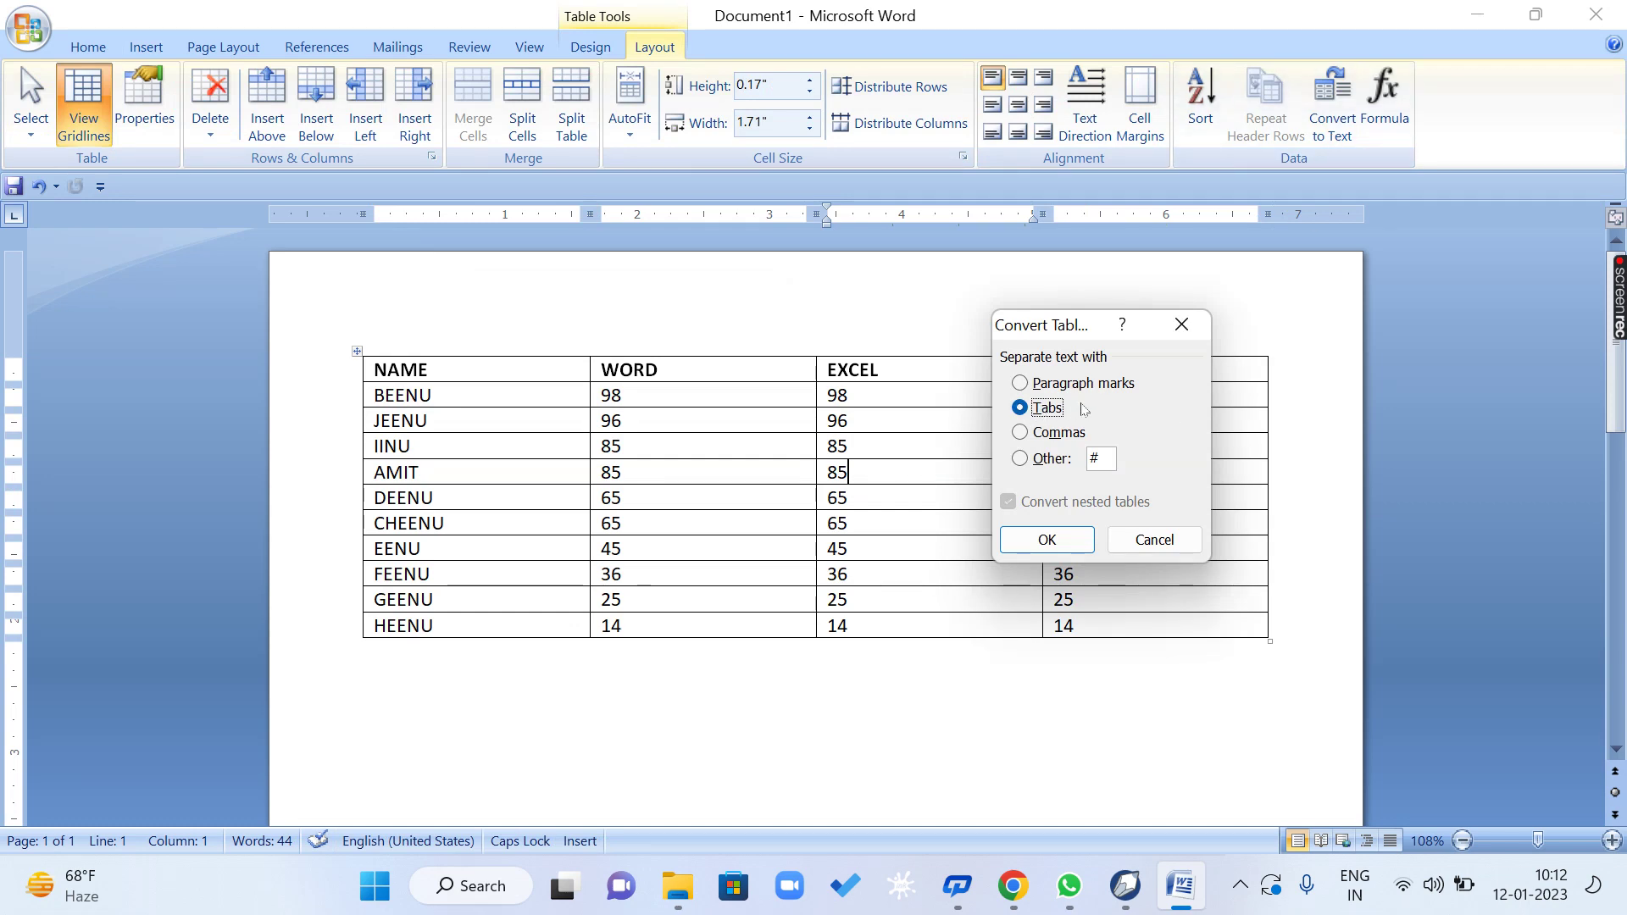
click(1059, 433)
click(1052, 551)
click(653, 515)
click(391, 365)
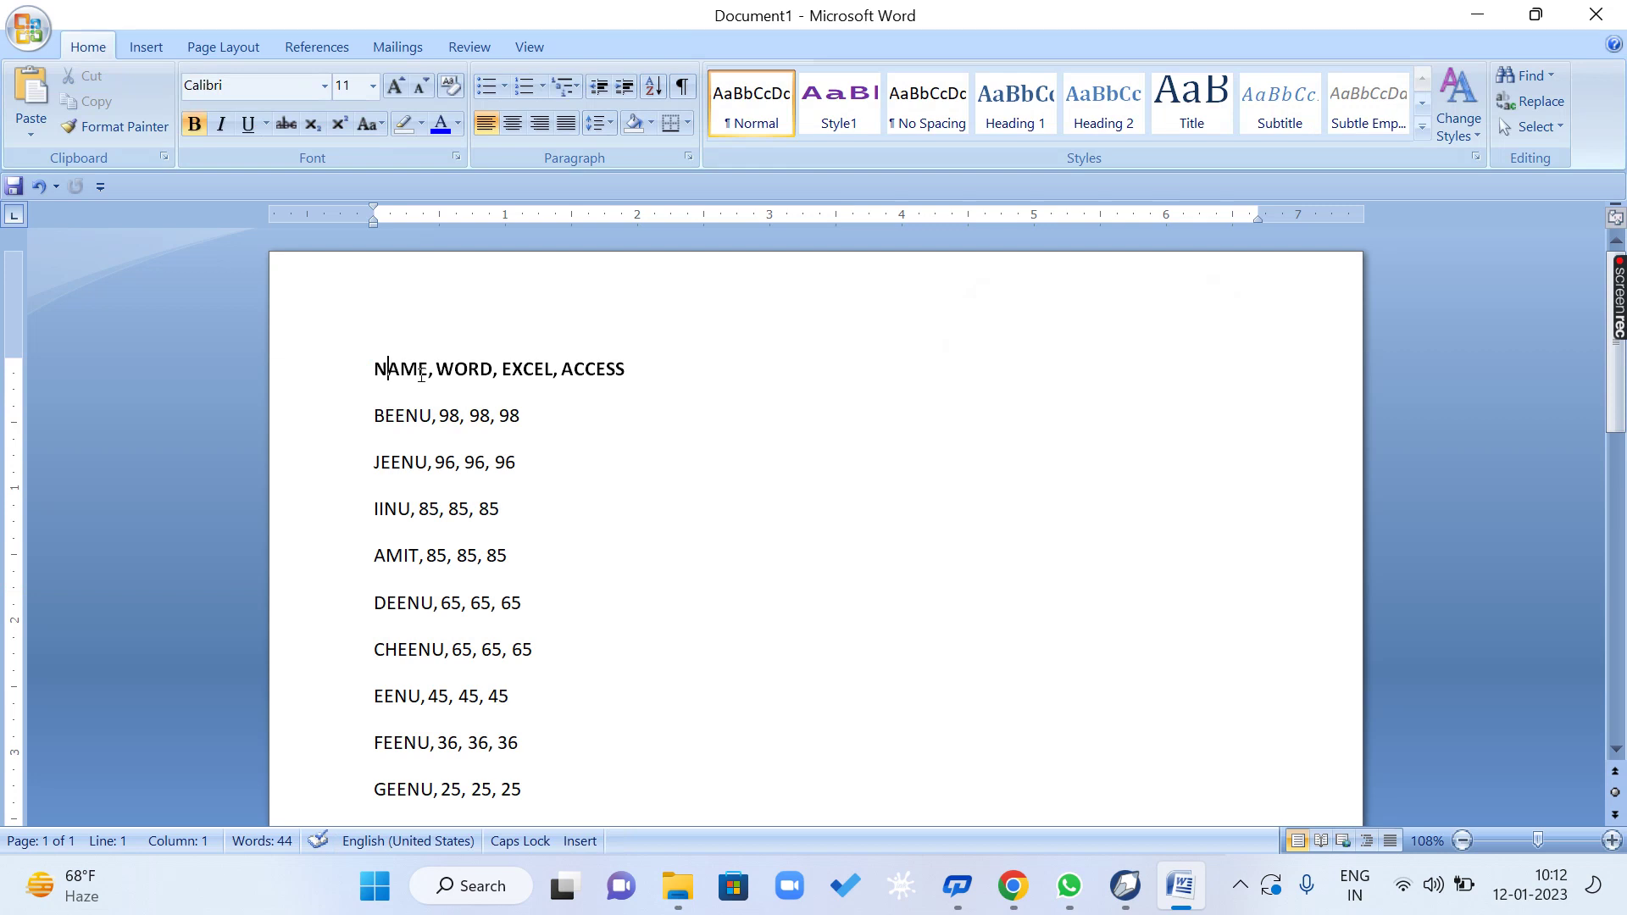
click(501, 383)
click(526, 373)
click(624, 371)
Turn all the comma-separated lines back into a four-column table with text separated at commas.
scroll(571, 583, down, 3)
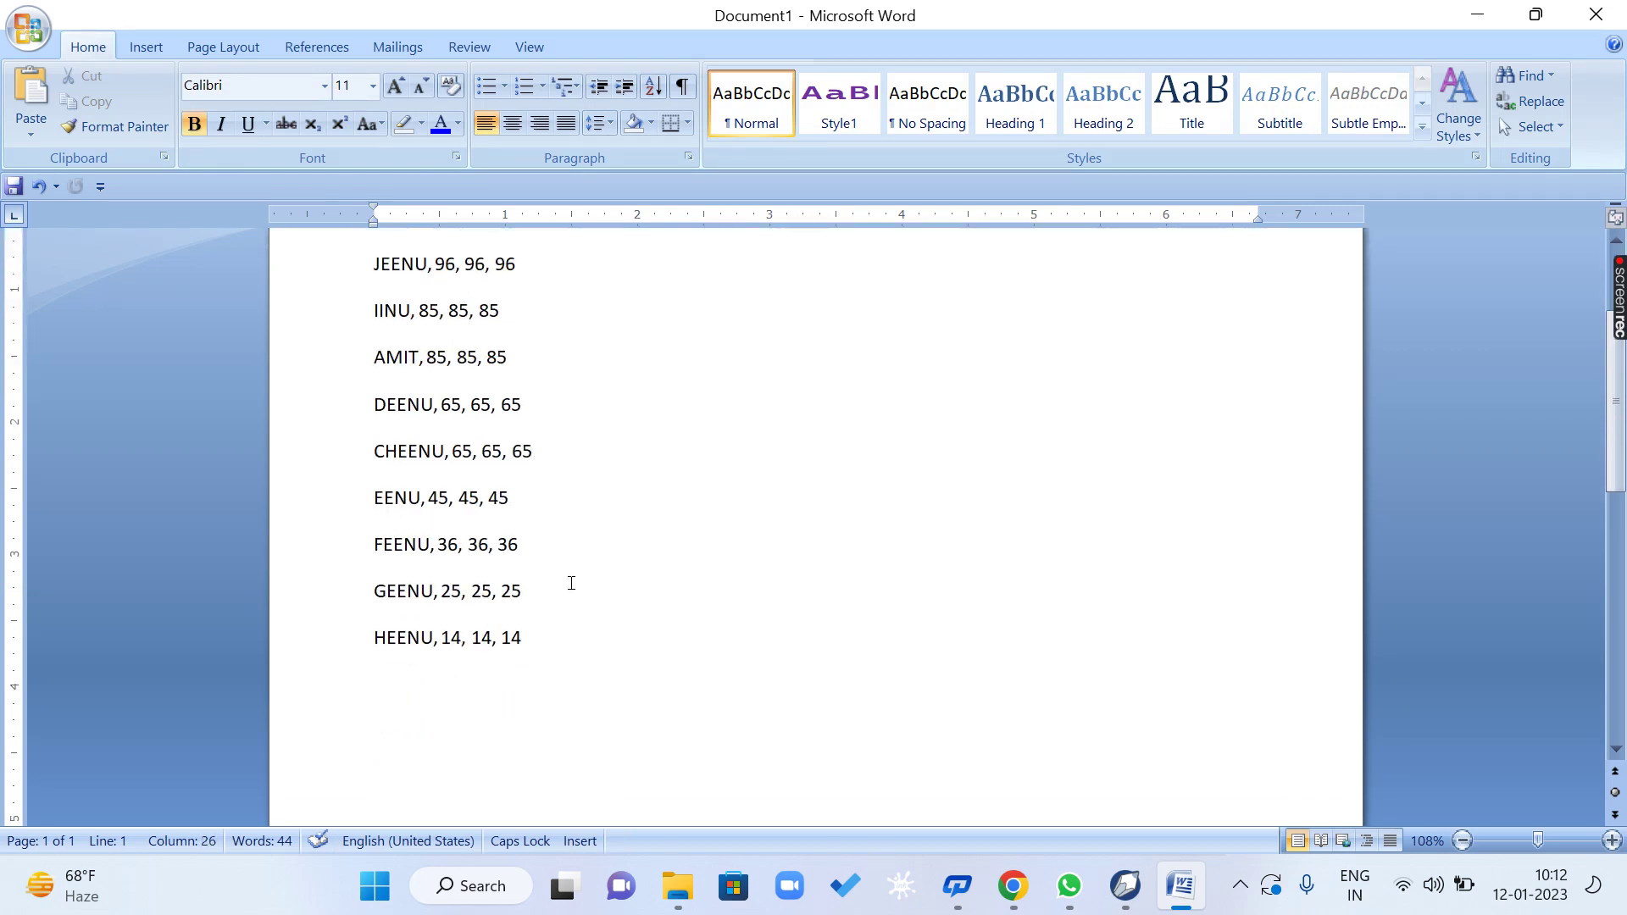
drag(528, 648, 180, 151)
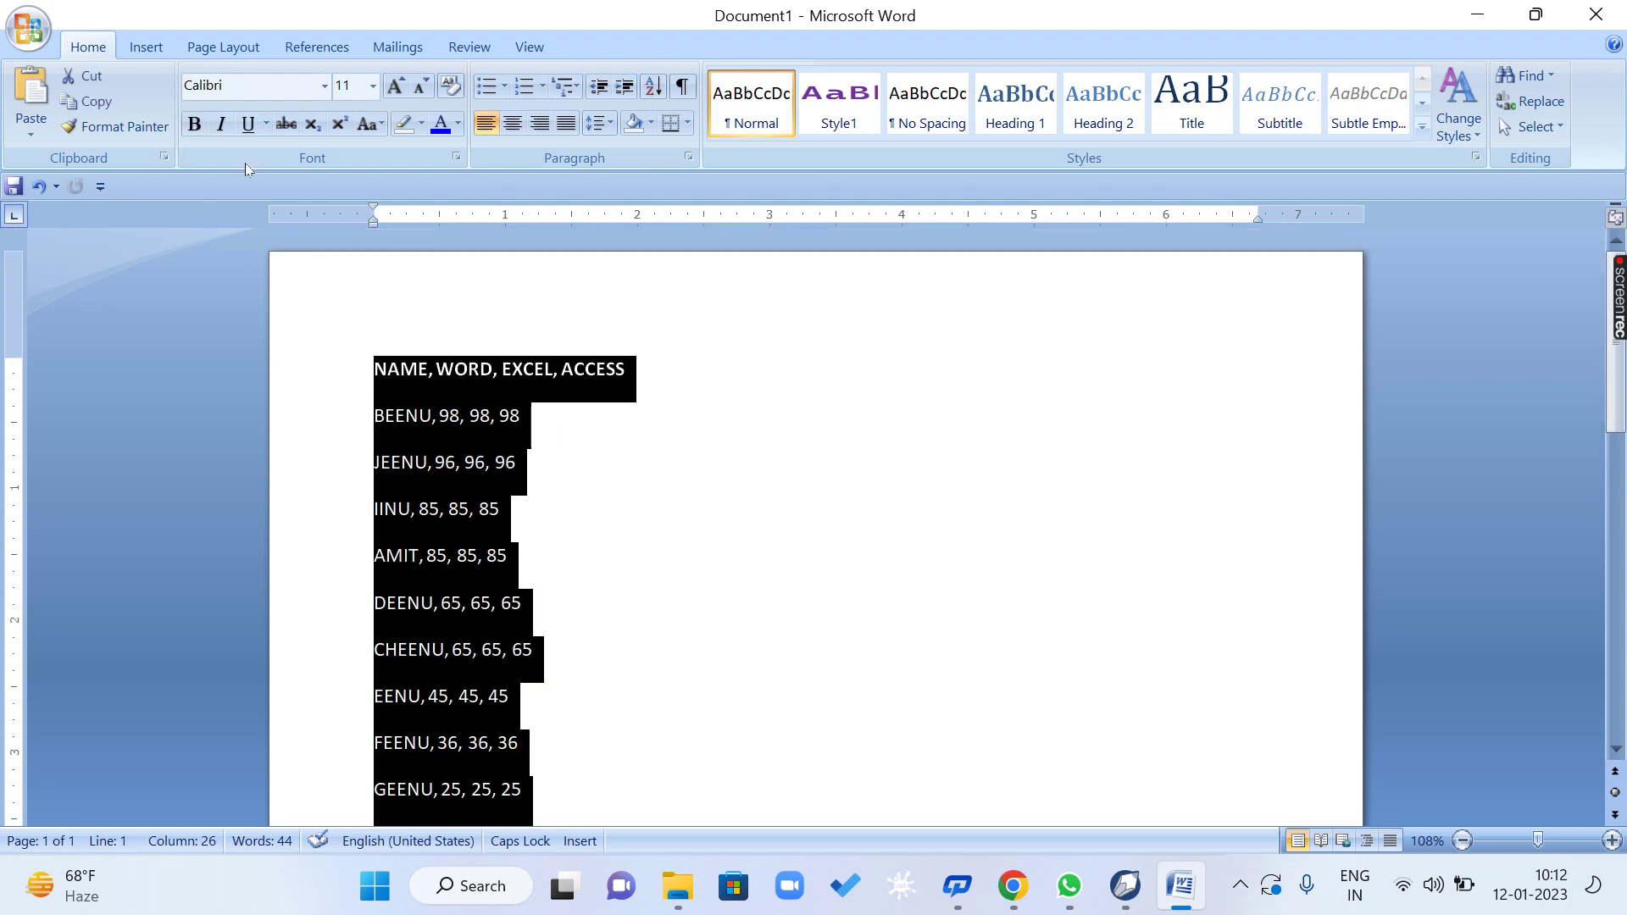
click(145, 47)
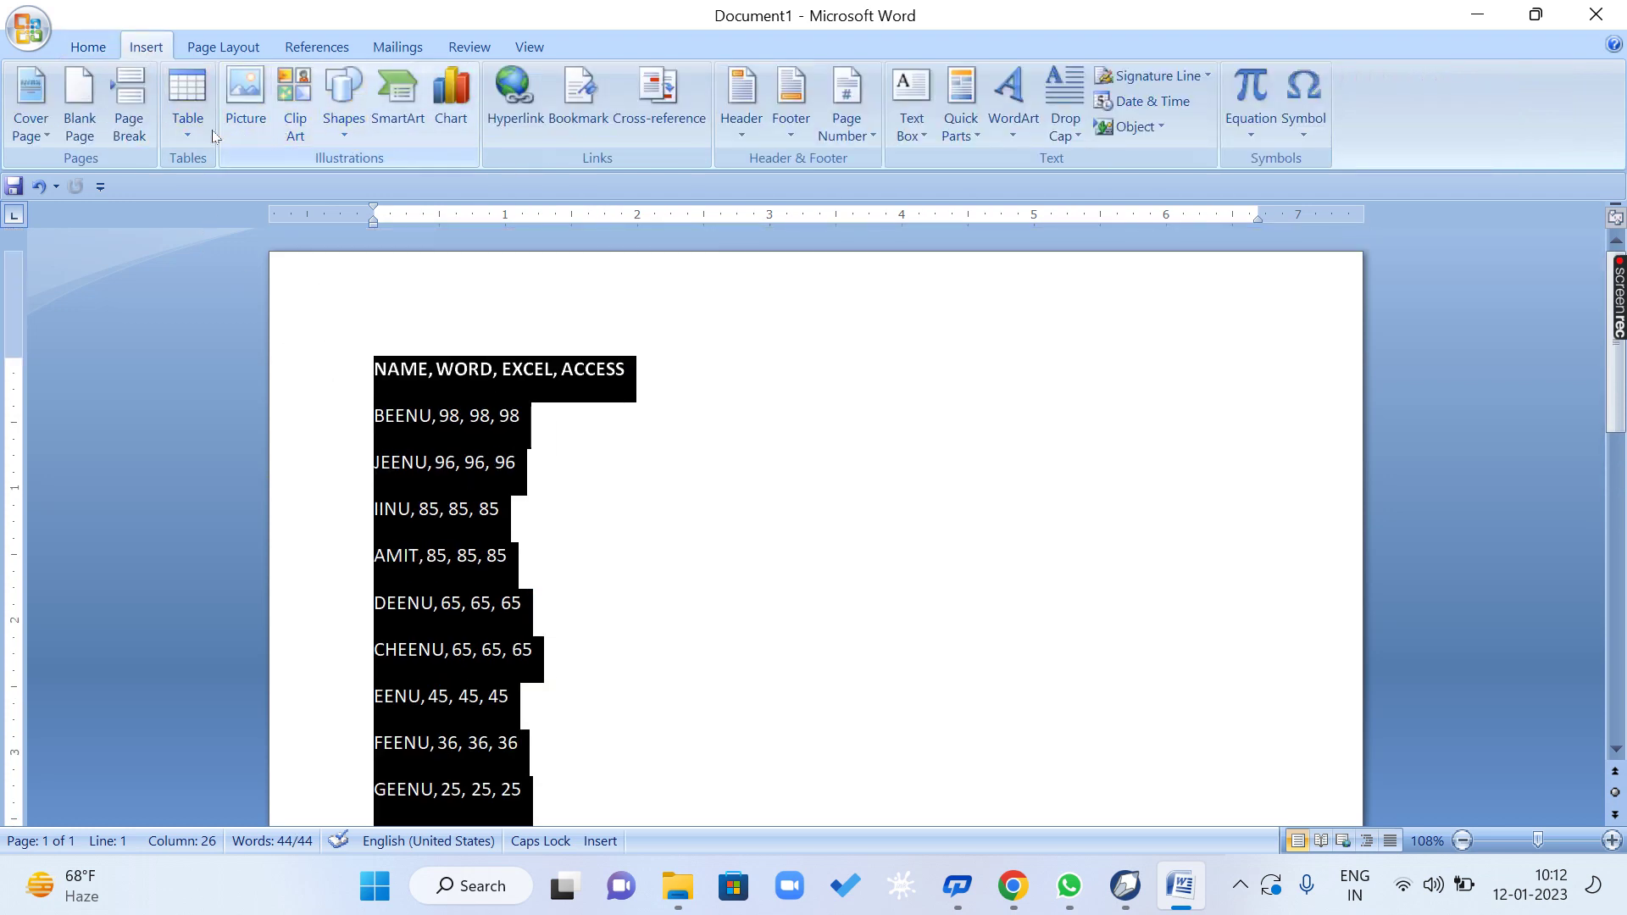
click(187, 110)
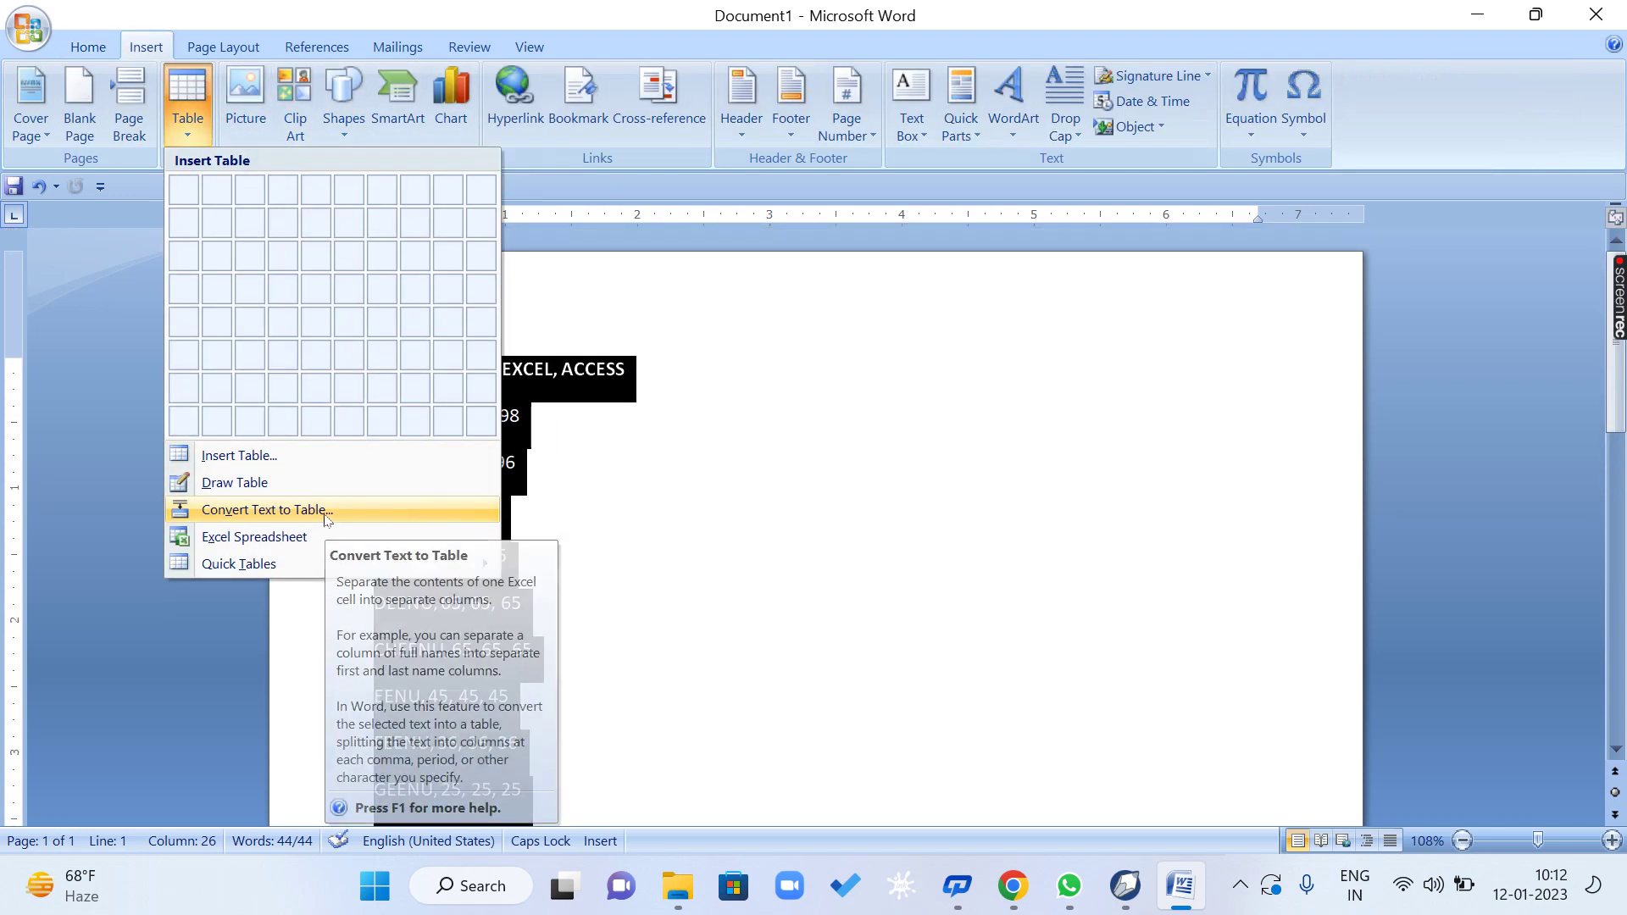
click(325, 511)
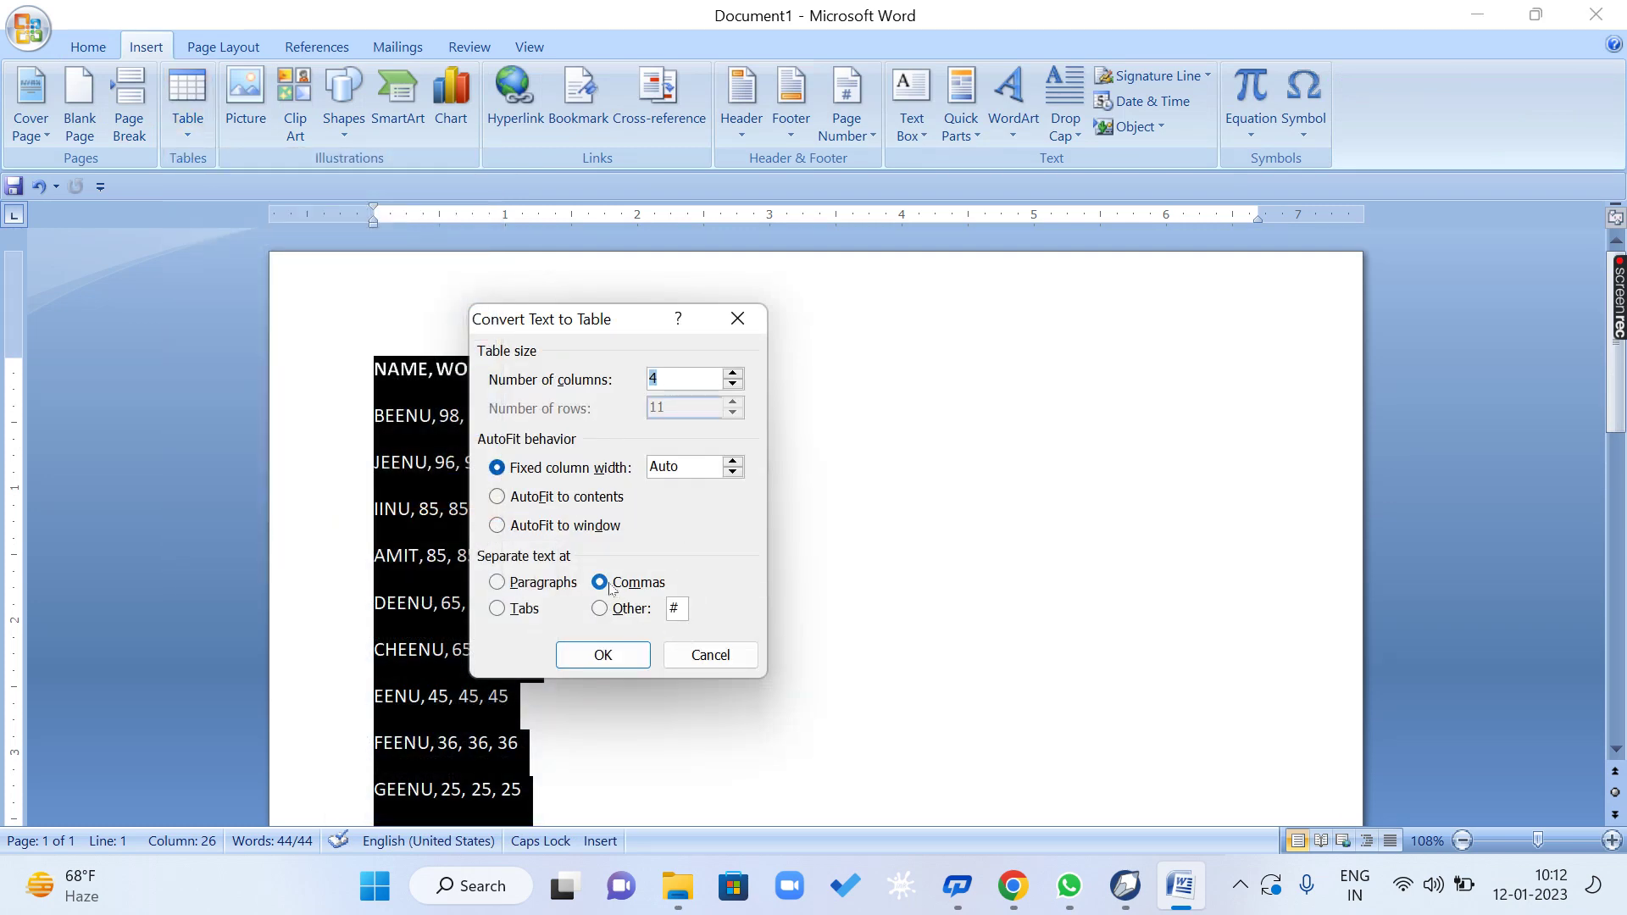
click(602, 654)
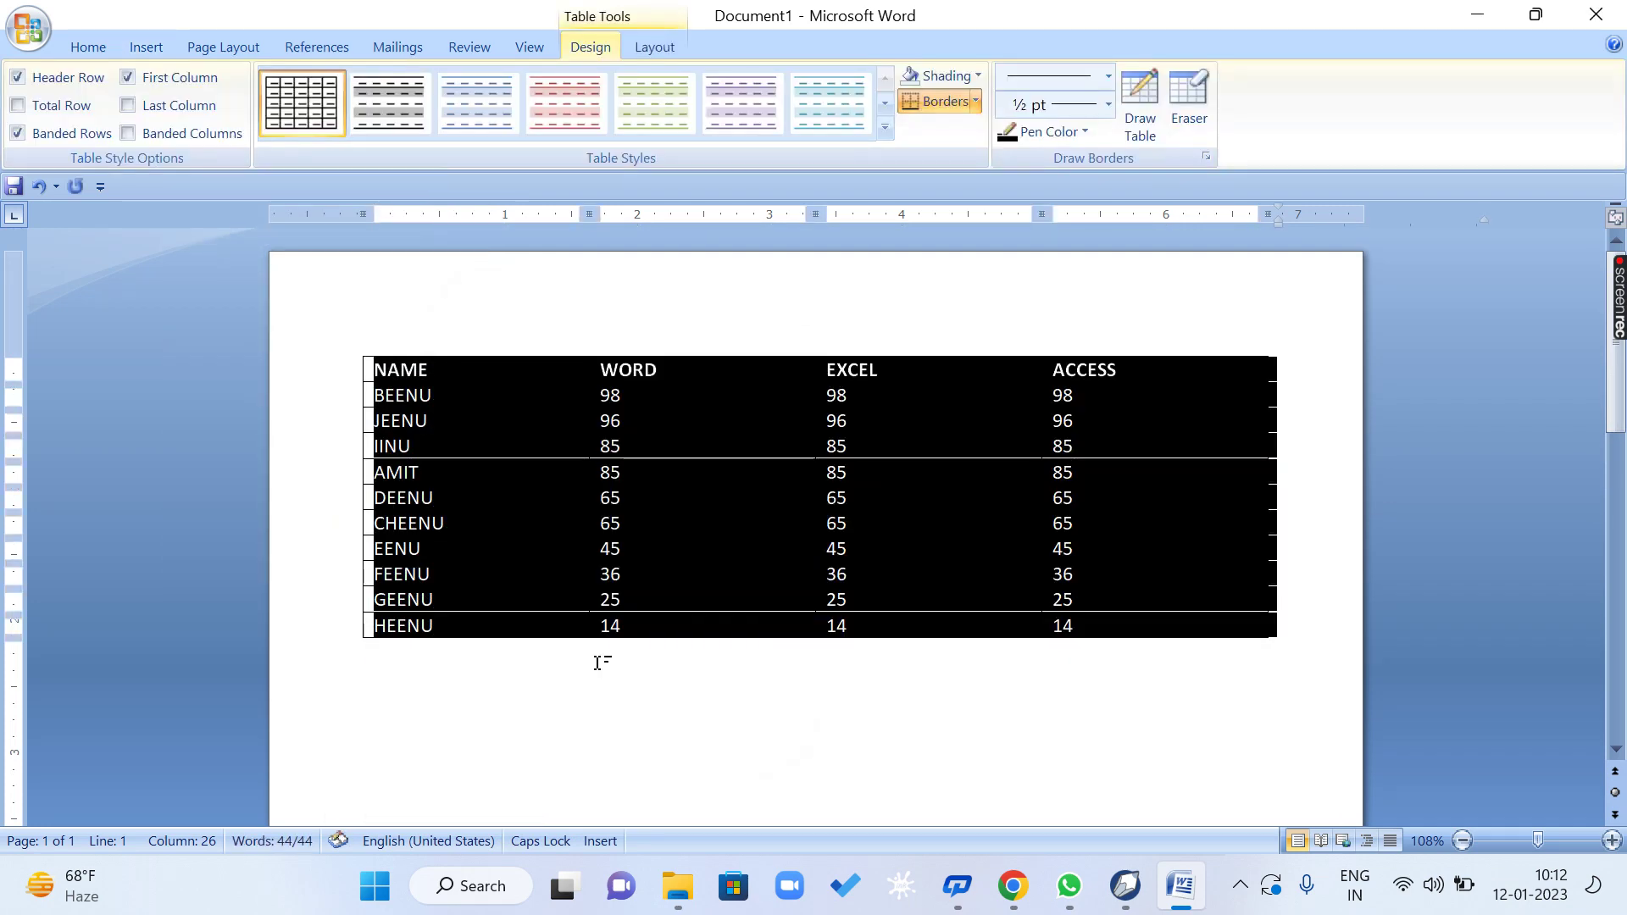
click(650, 524)
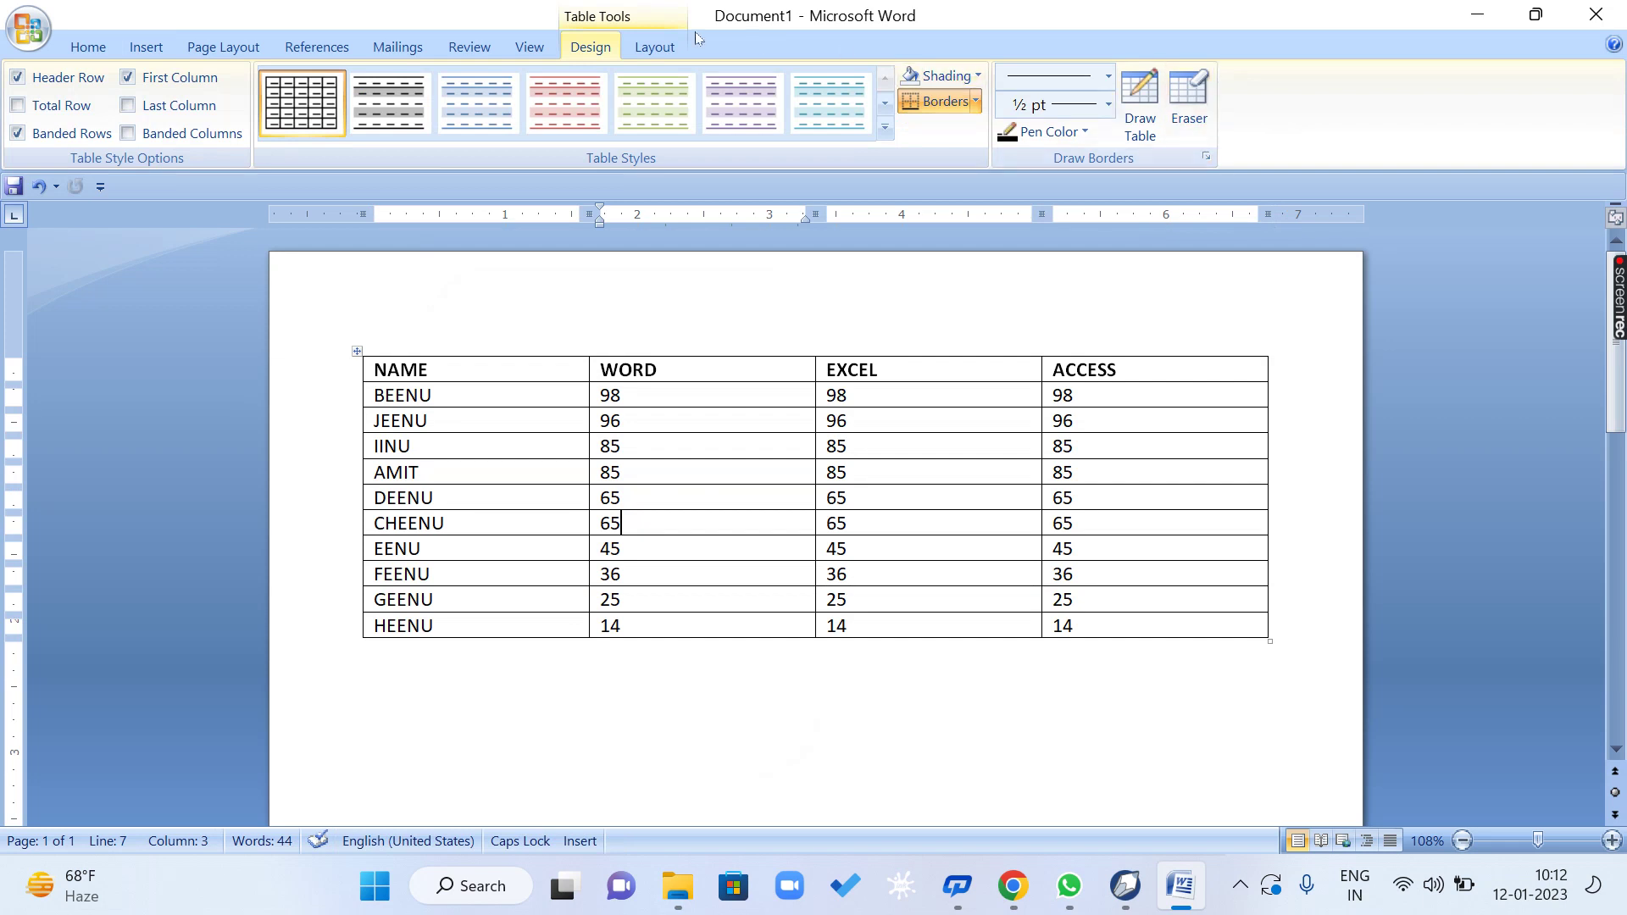
Convert the marks table to text using the custom separator $.
click(649, 51)
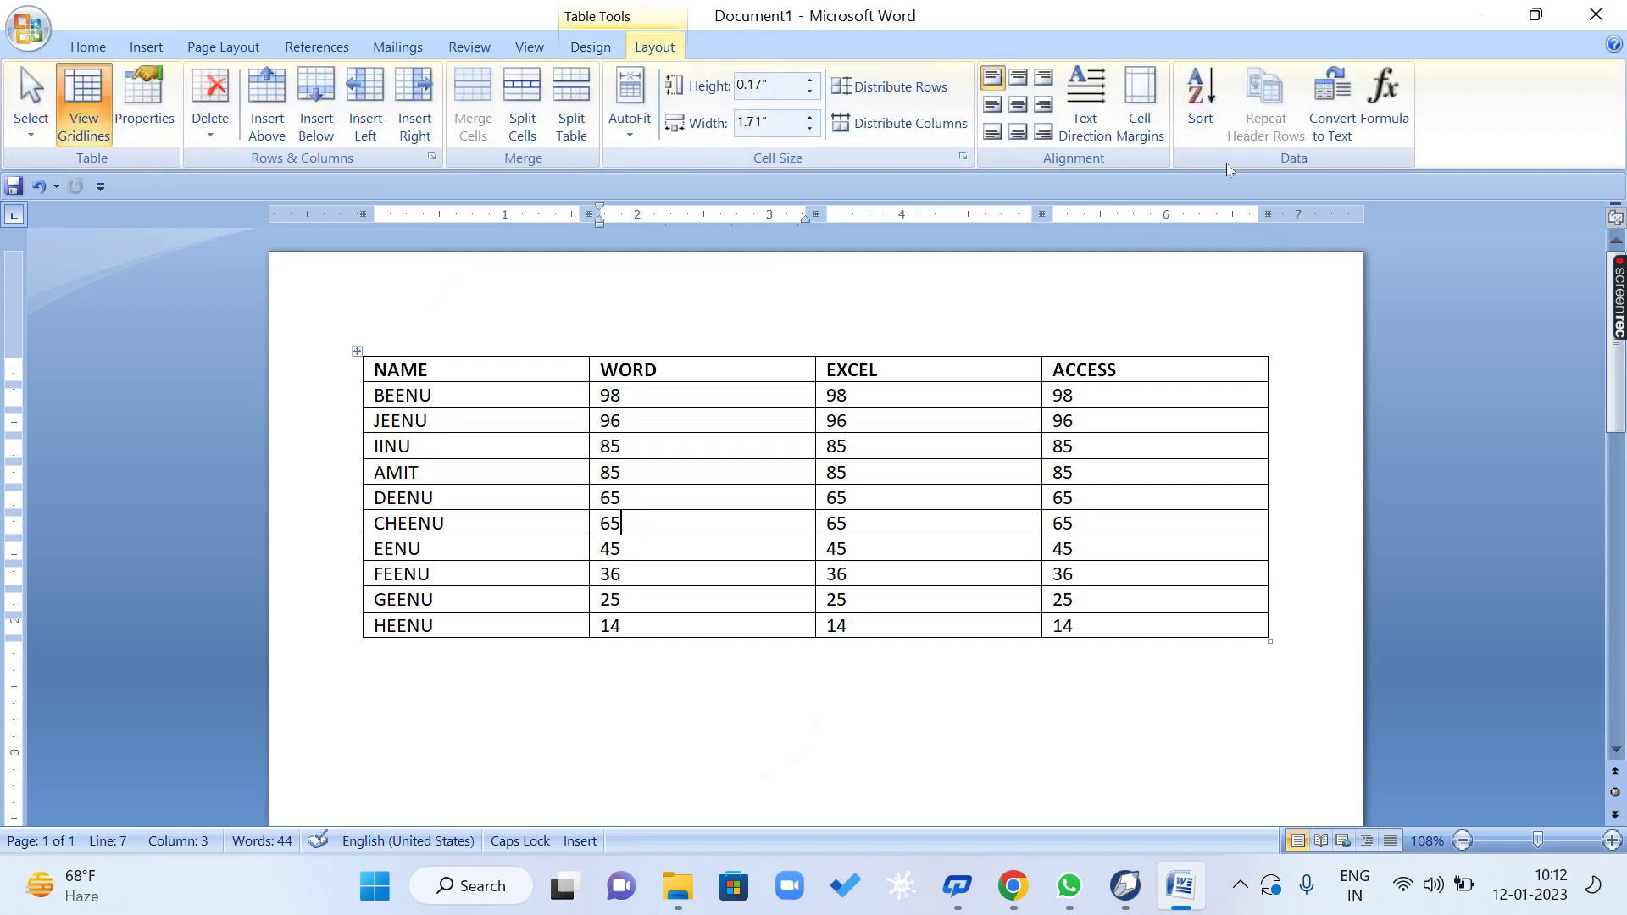
click(1349, 137)
click(1057, 462)
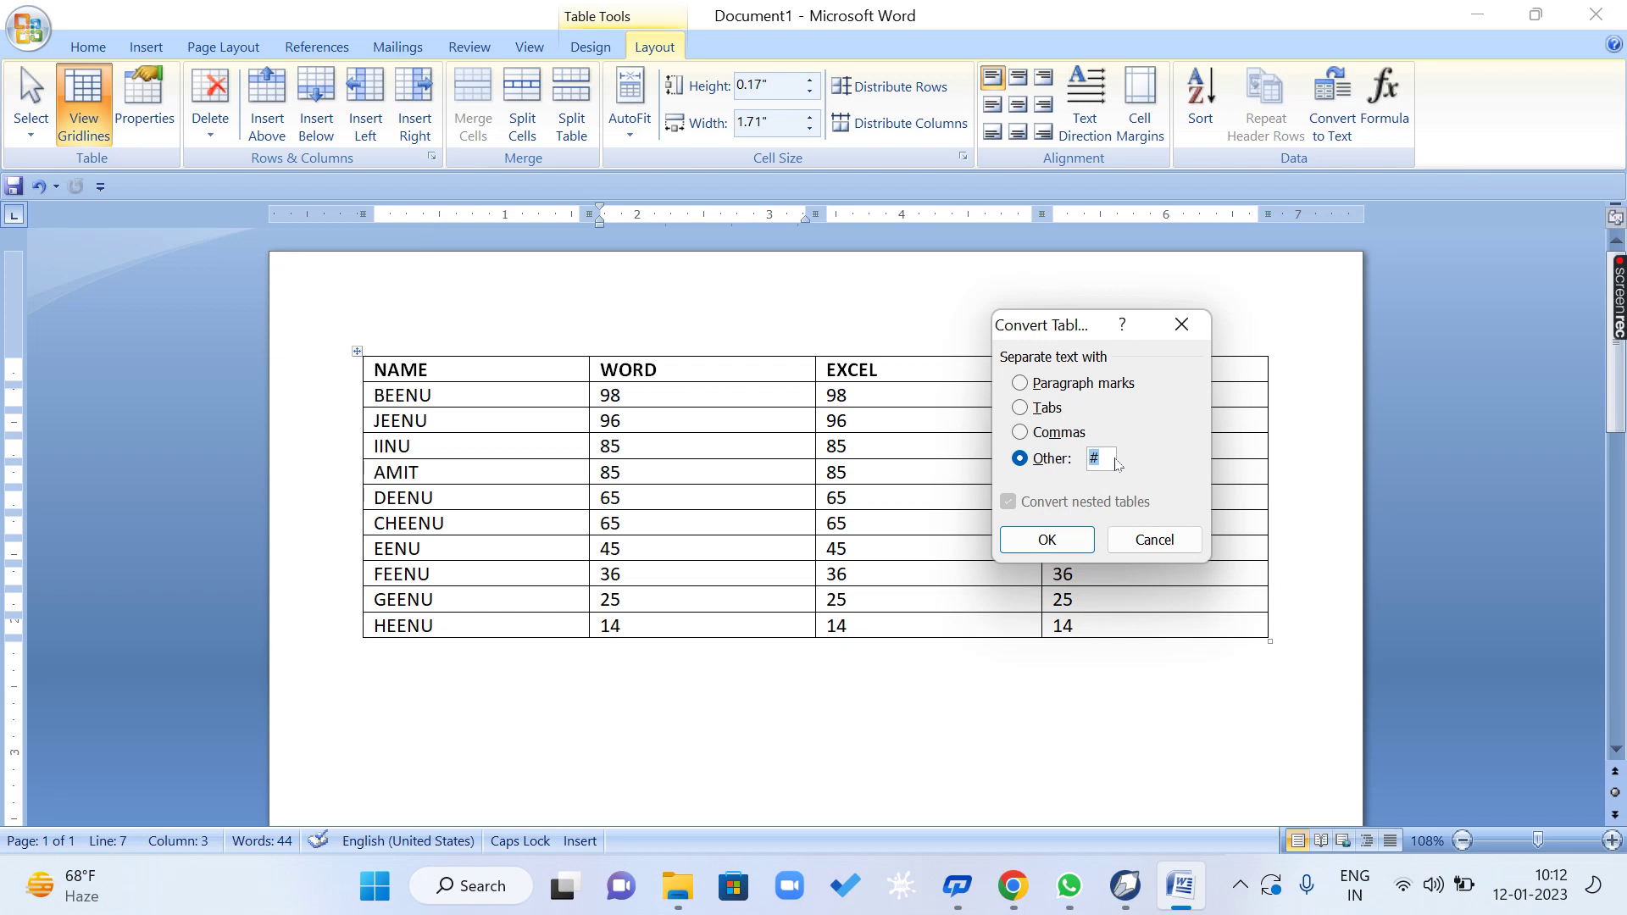
text($)
click(1065, 529)
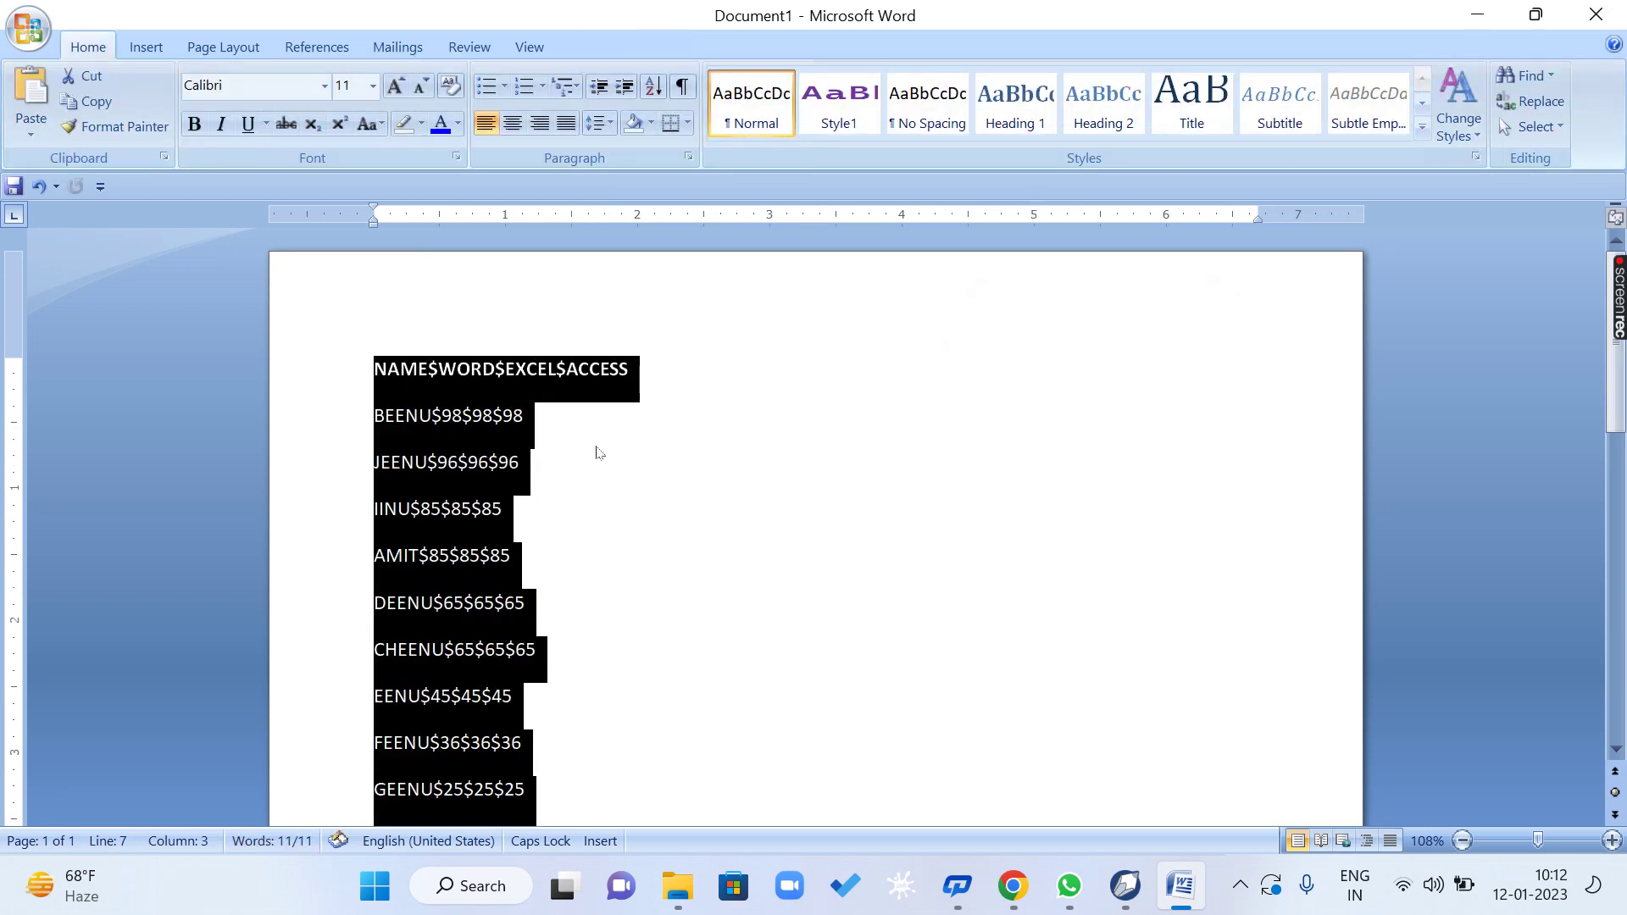
click(432, 369)
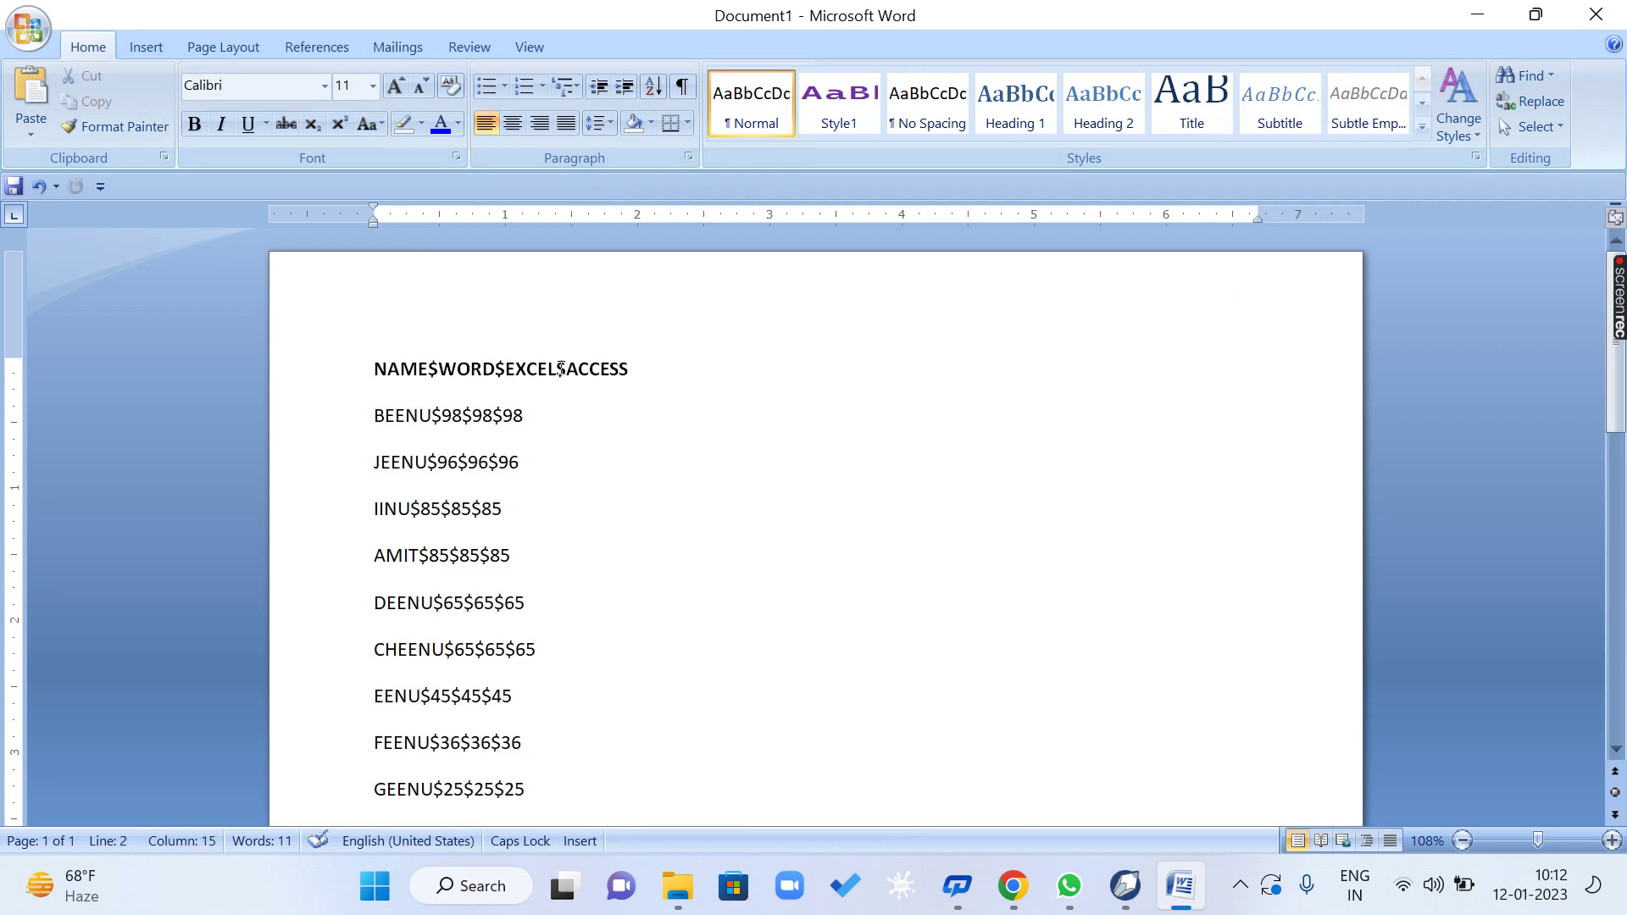
Convert all the $-separated lines back into a four-column table using $ as the other separator.
scroll(556, 570, down, 3)
key(ctrl+a)
scroll(378, 356, up, 3)
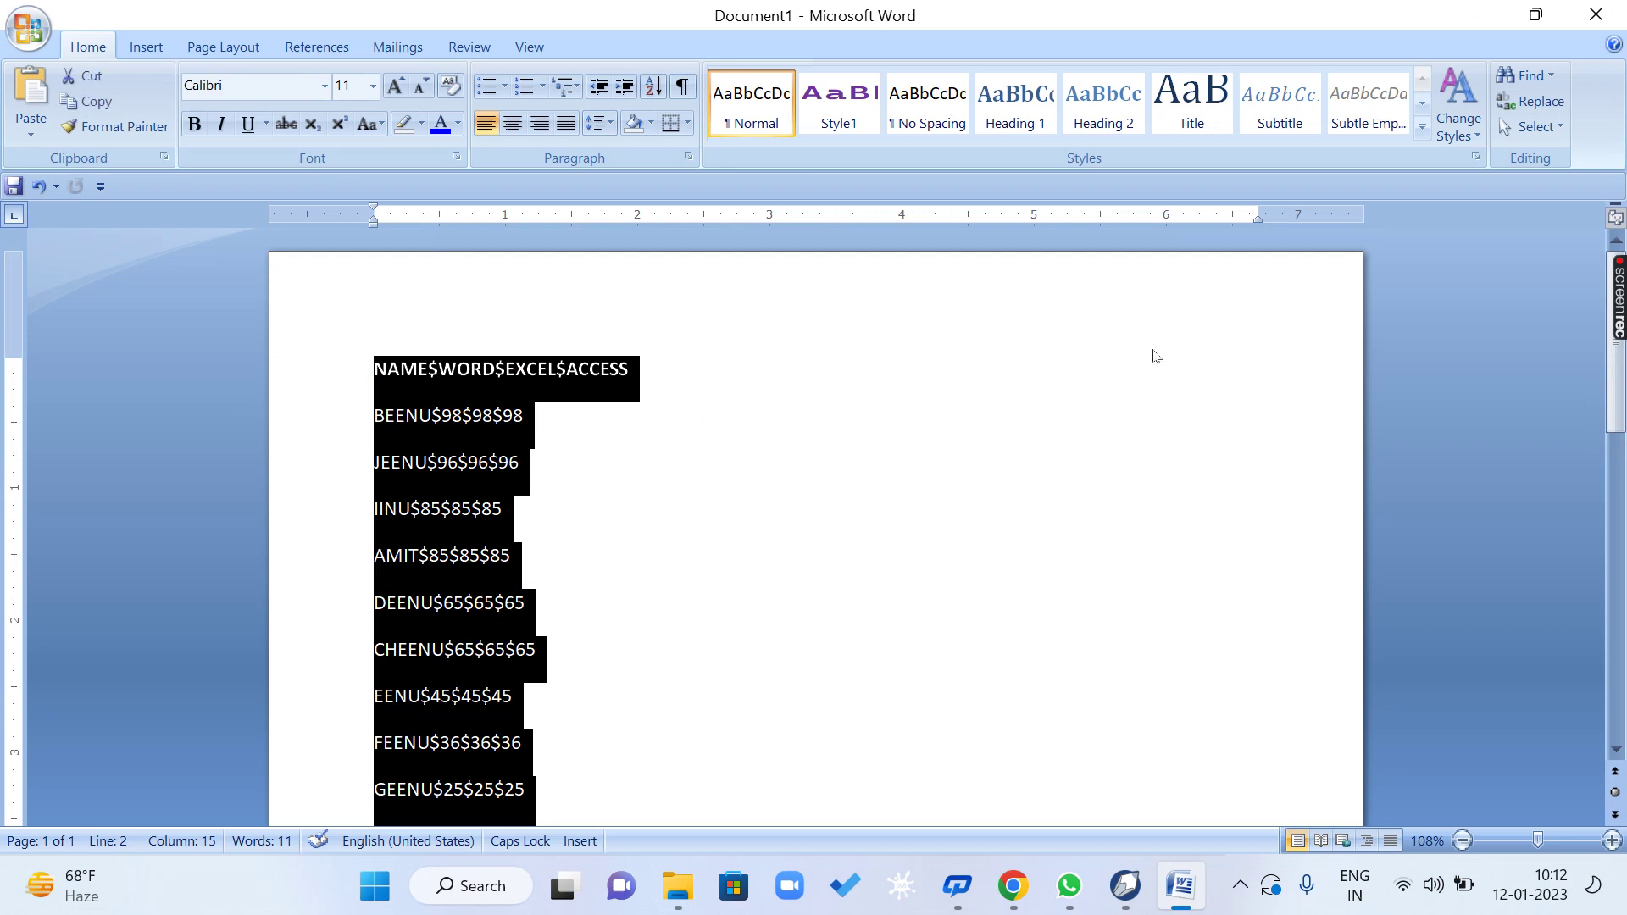
click(530, 47)
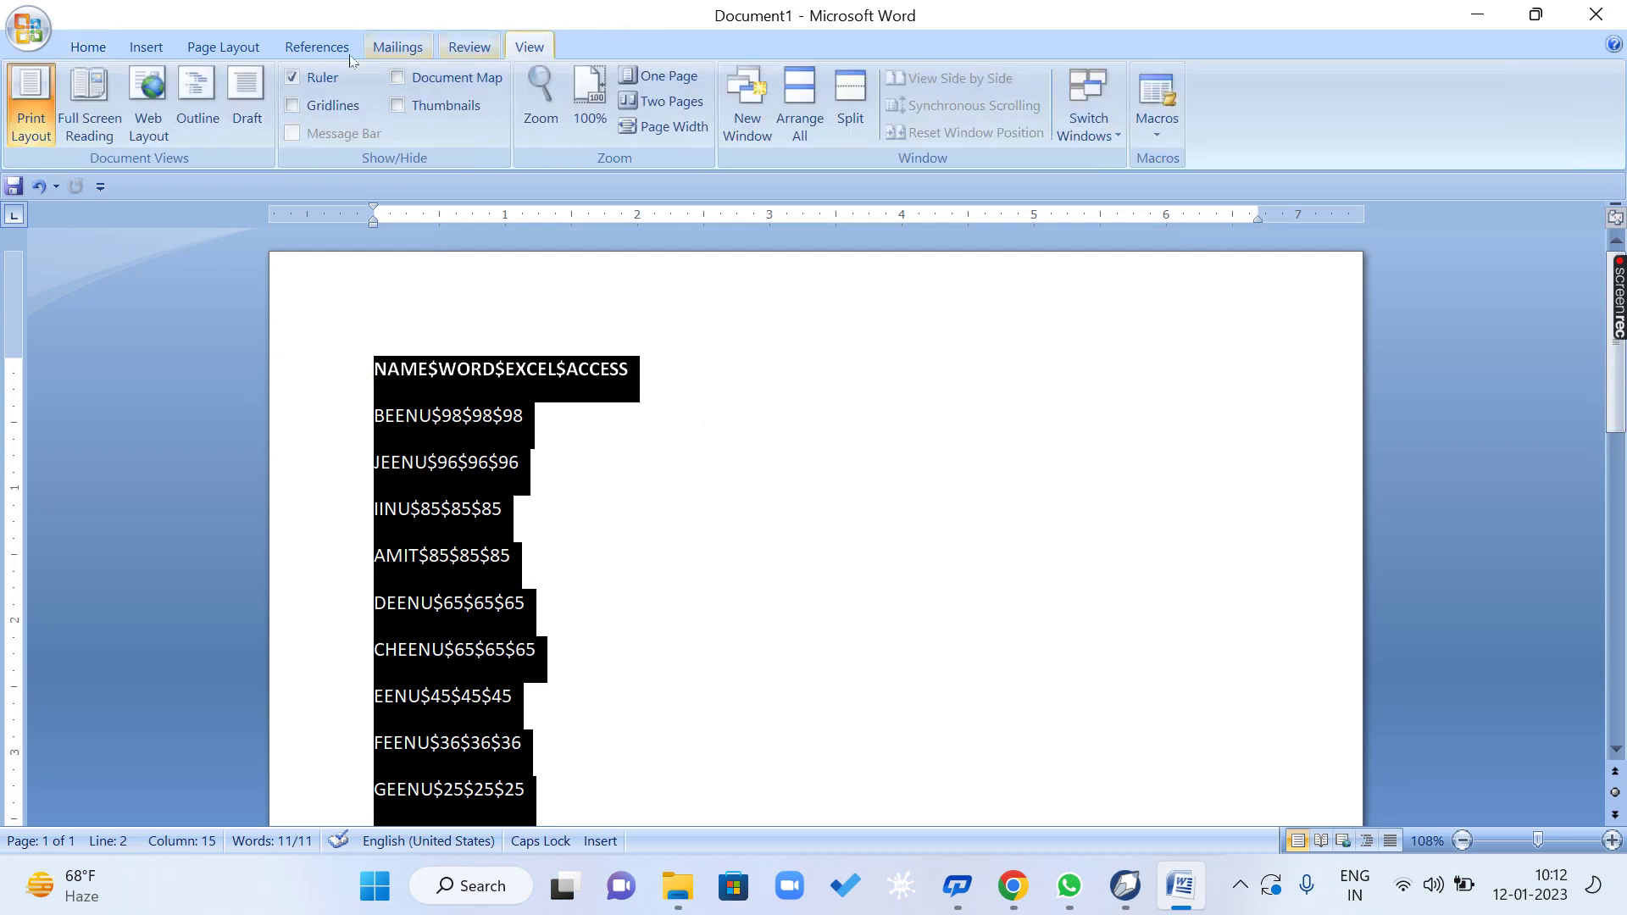
click(146, 47)
click(194, 120)
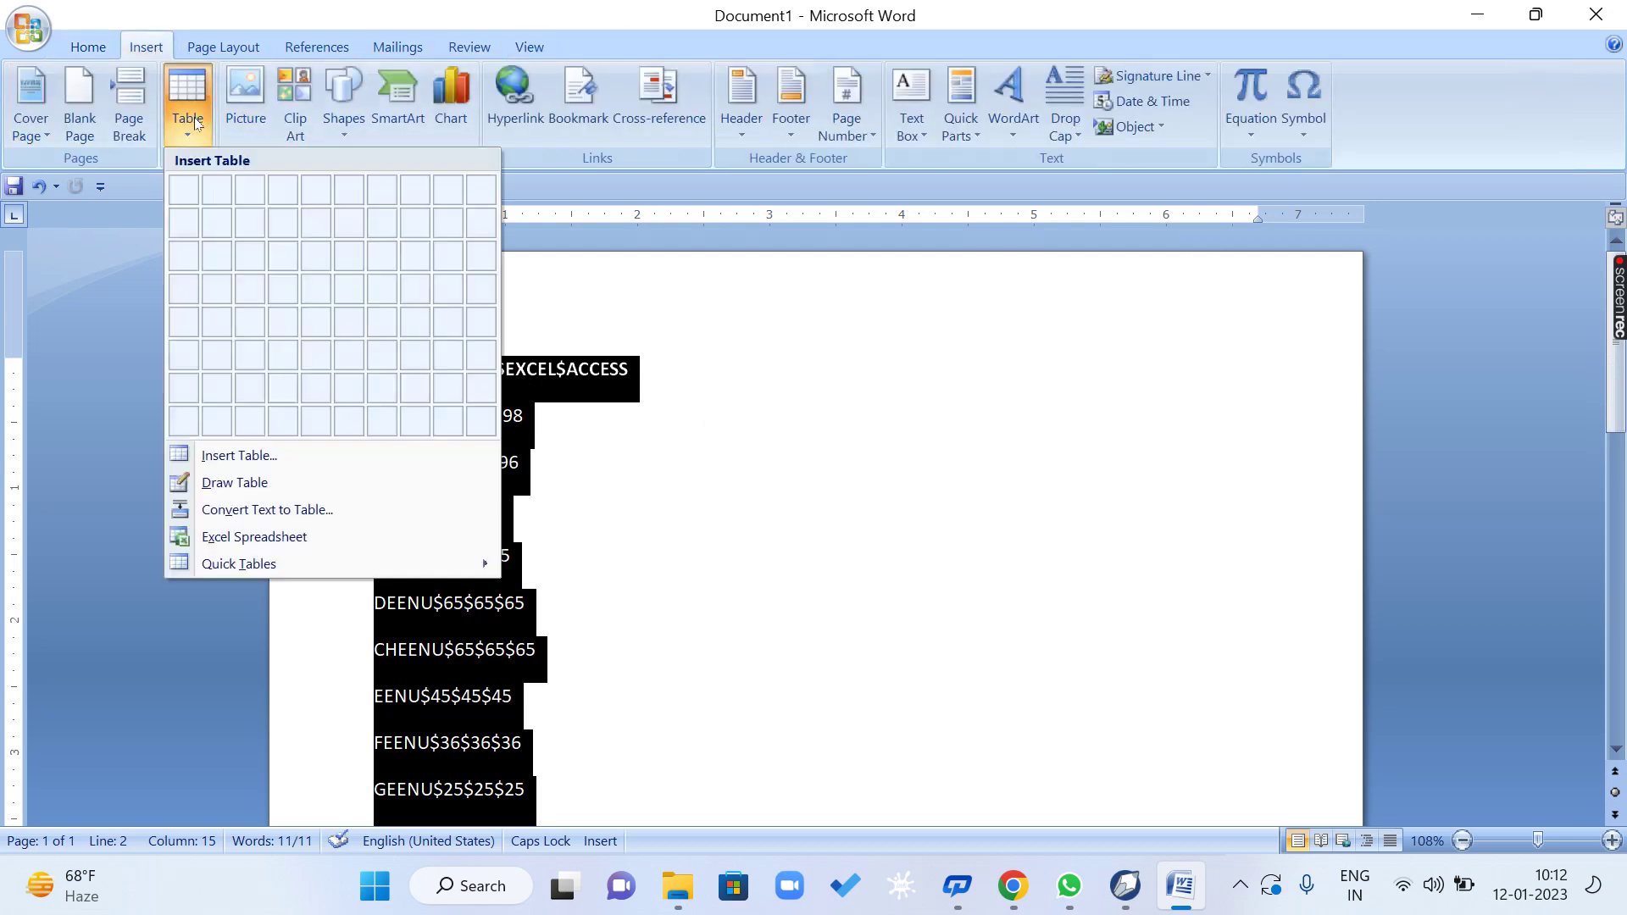
click(304, 510)
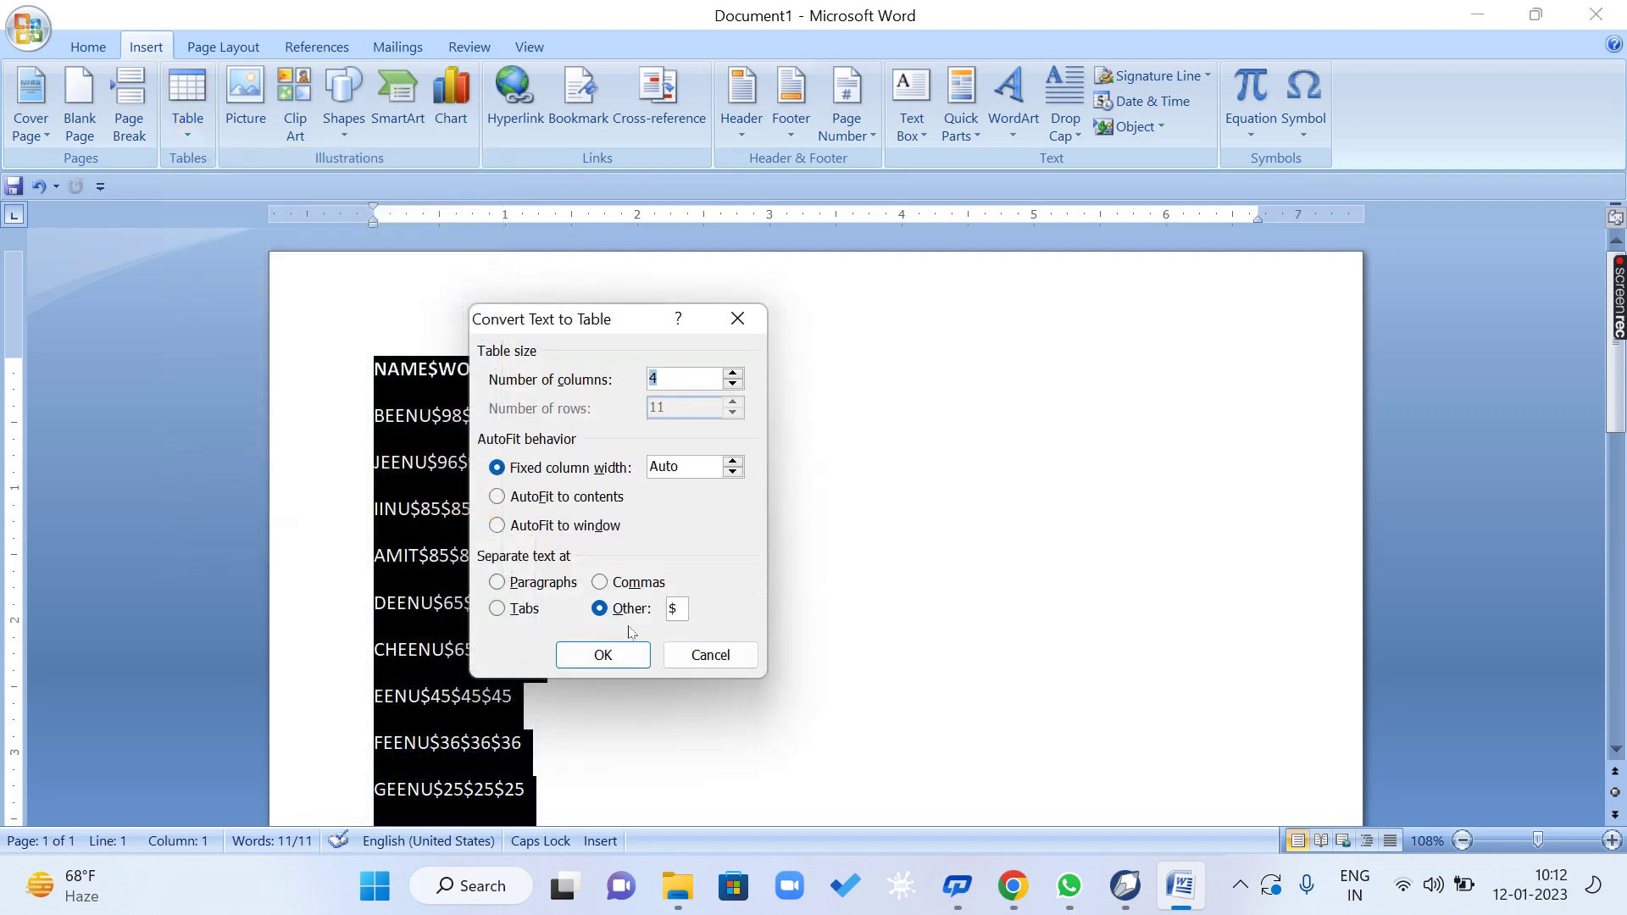
double_click(674, 608)
click(646, 617)
click(639, 655)
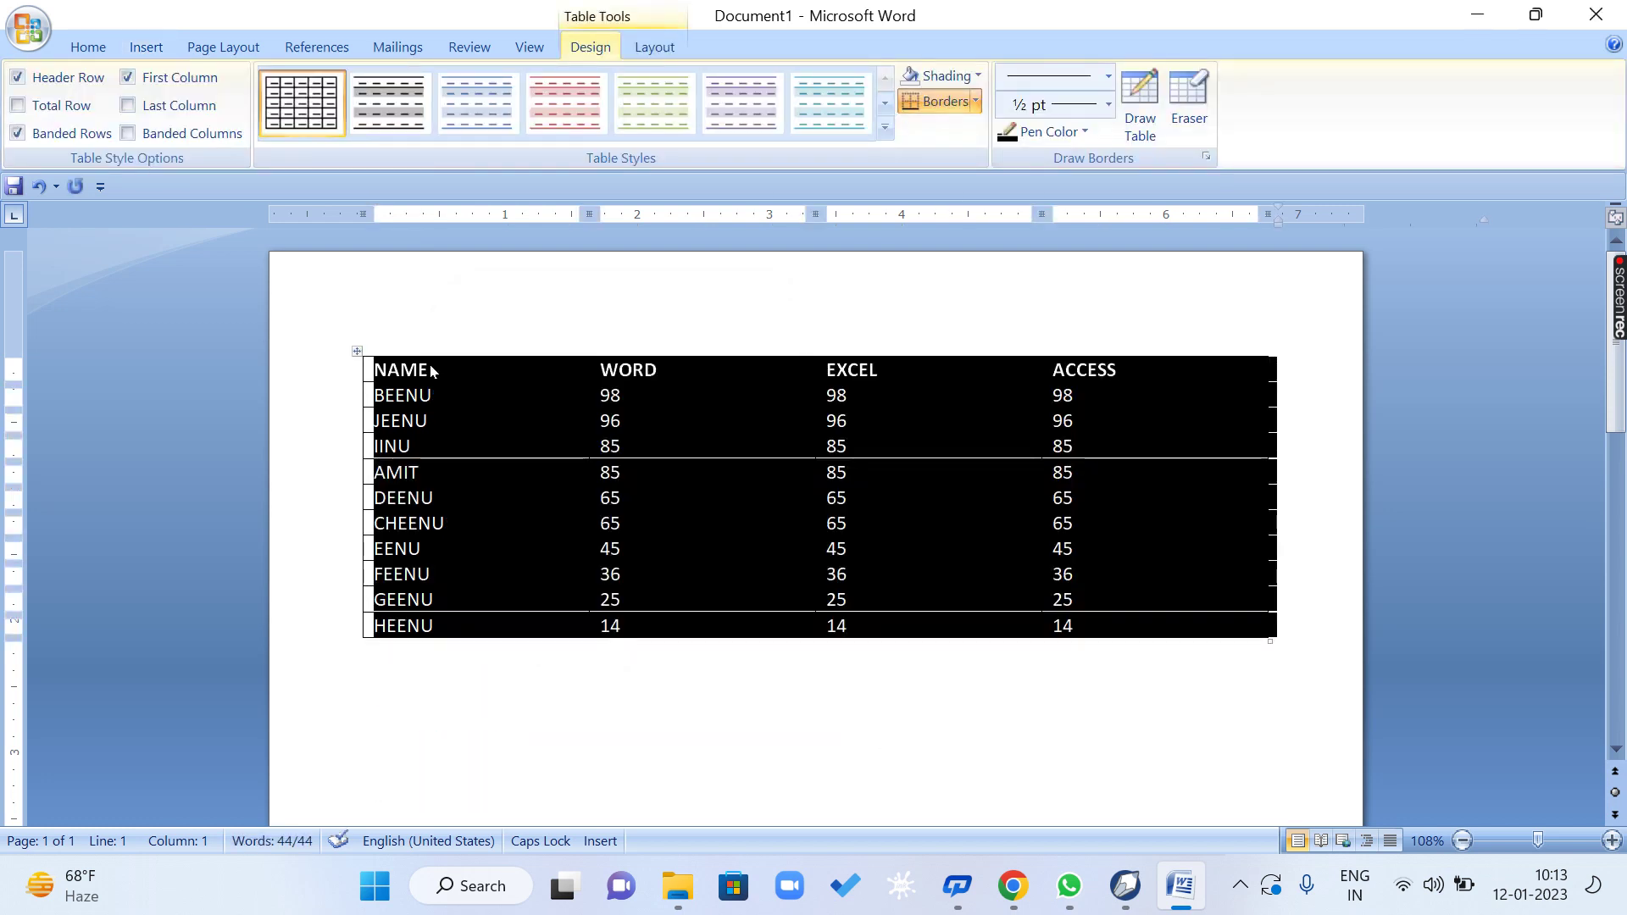
click(429, 368)
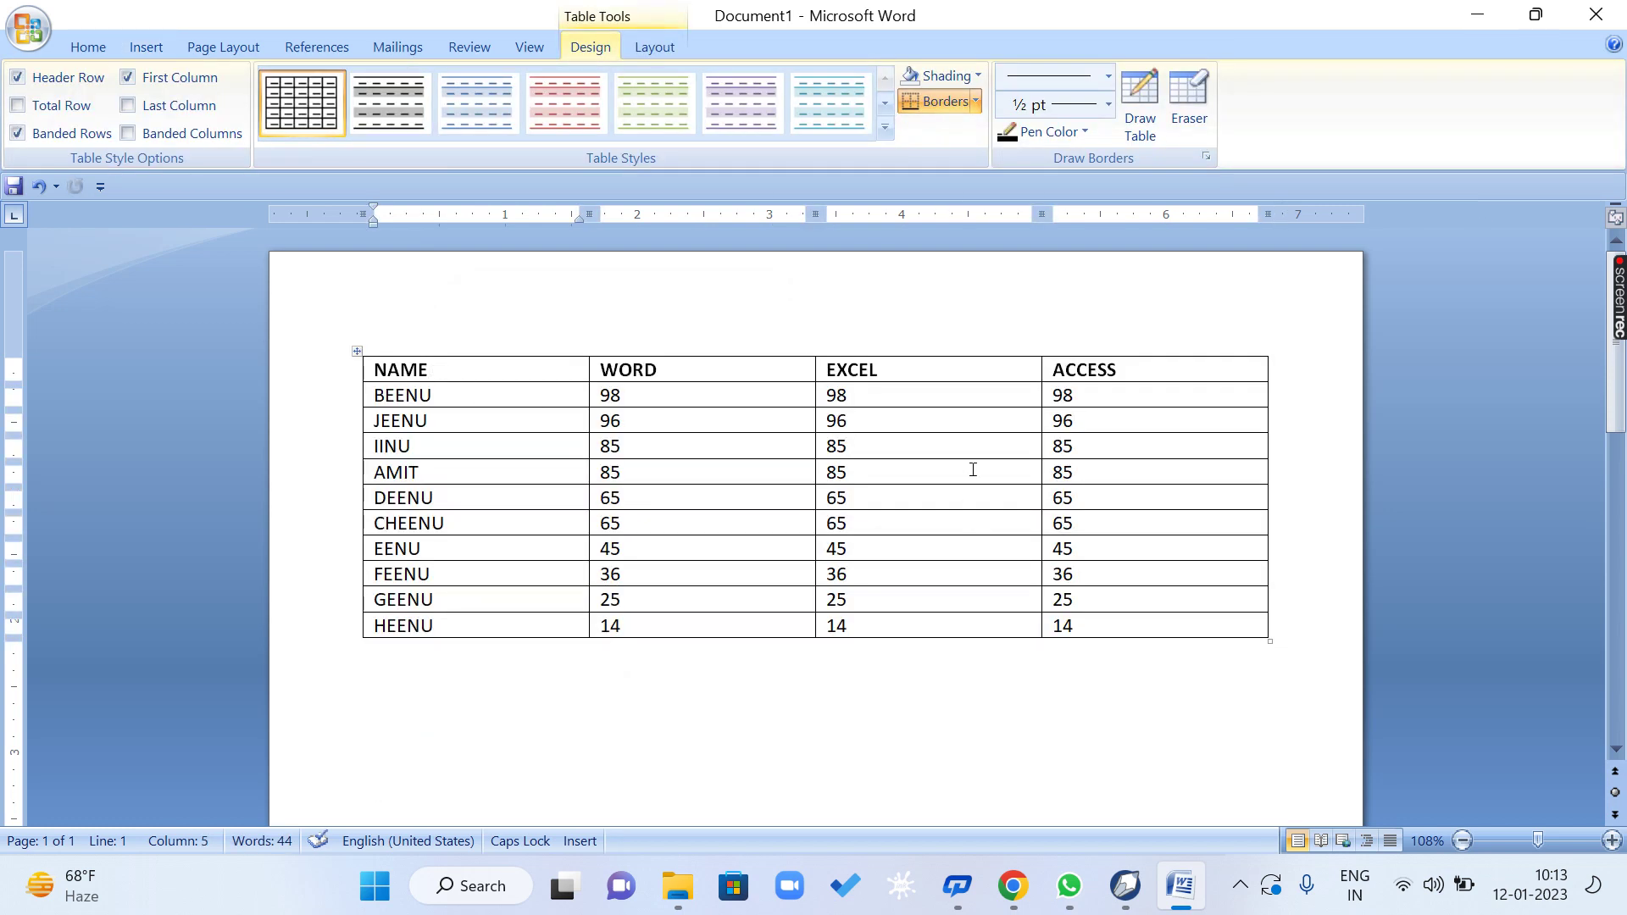
Convert the marks table to text separated with paragraph marks, including nested tables.
click(971, 431)
click(656, 46)
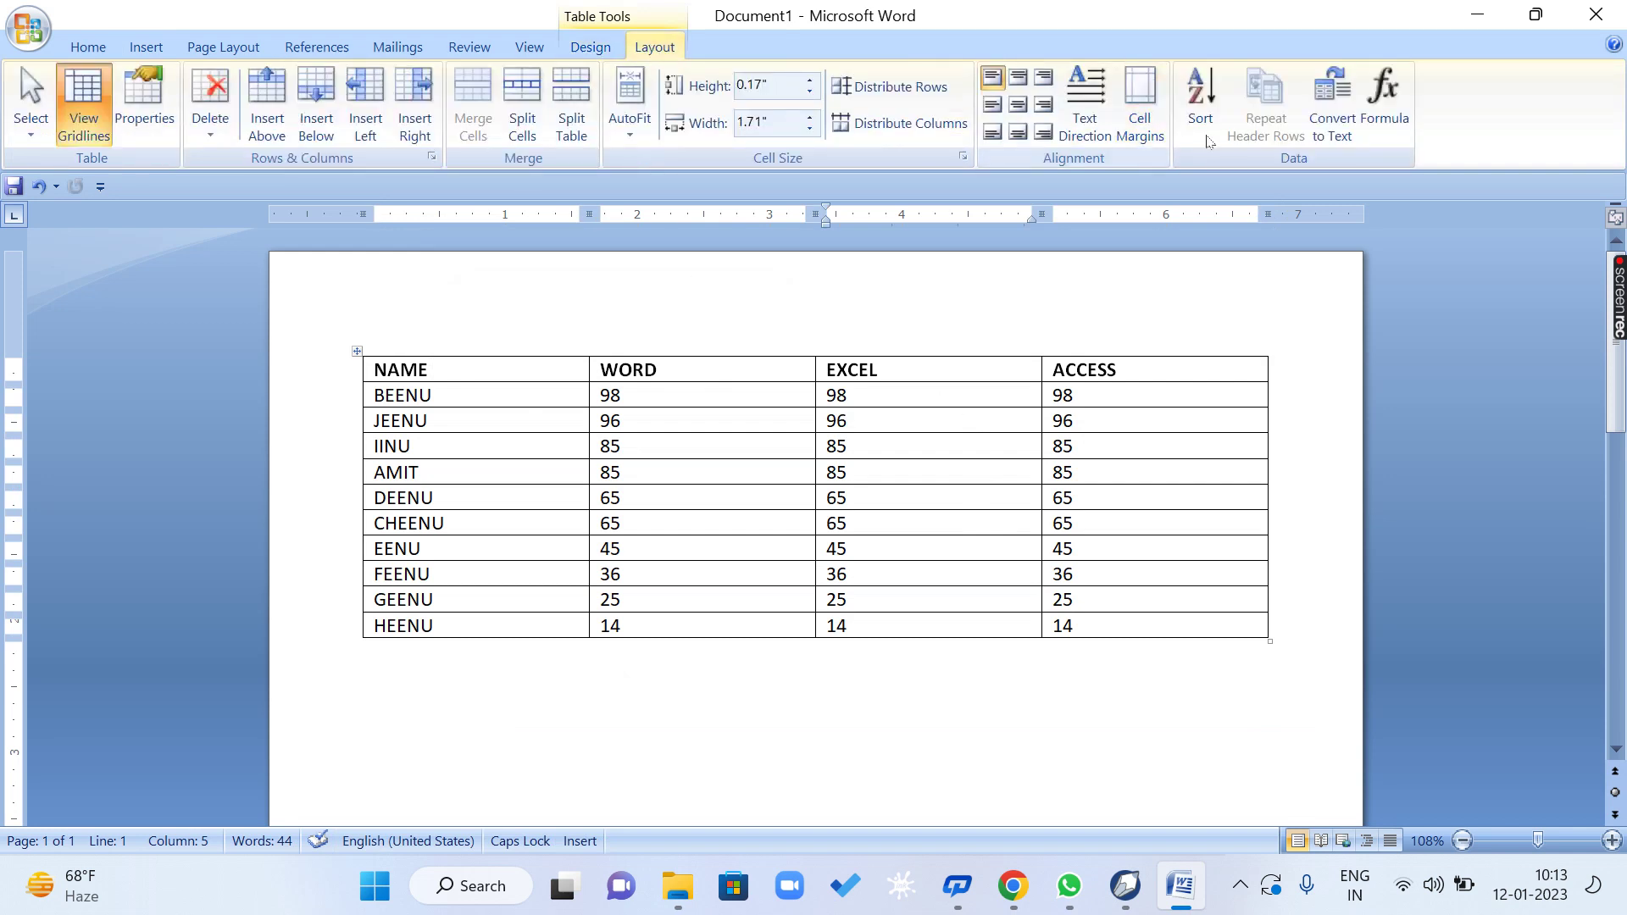
click(1333, 89)
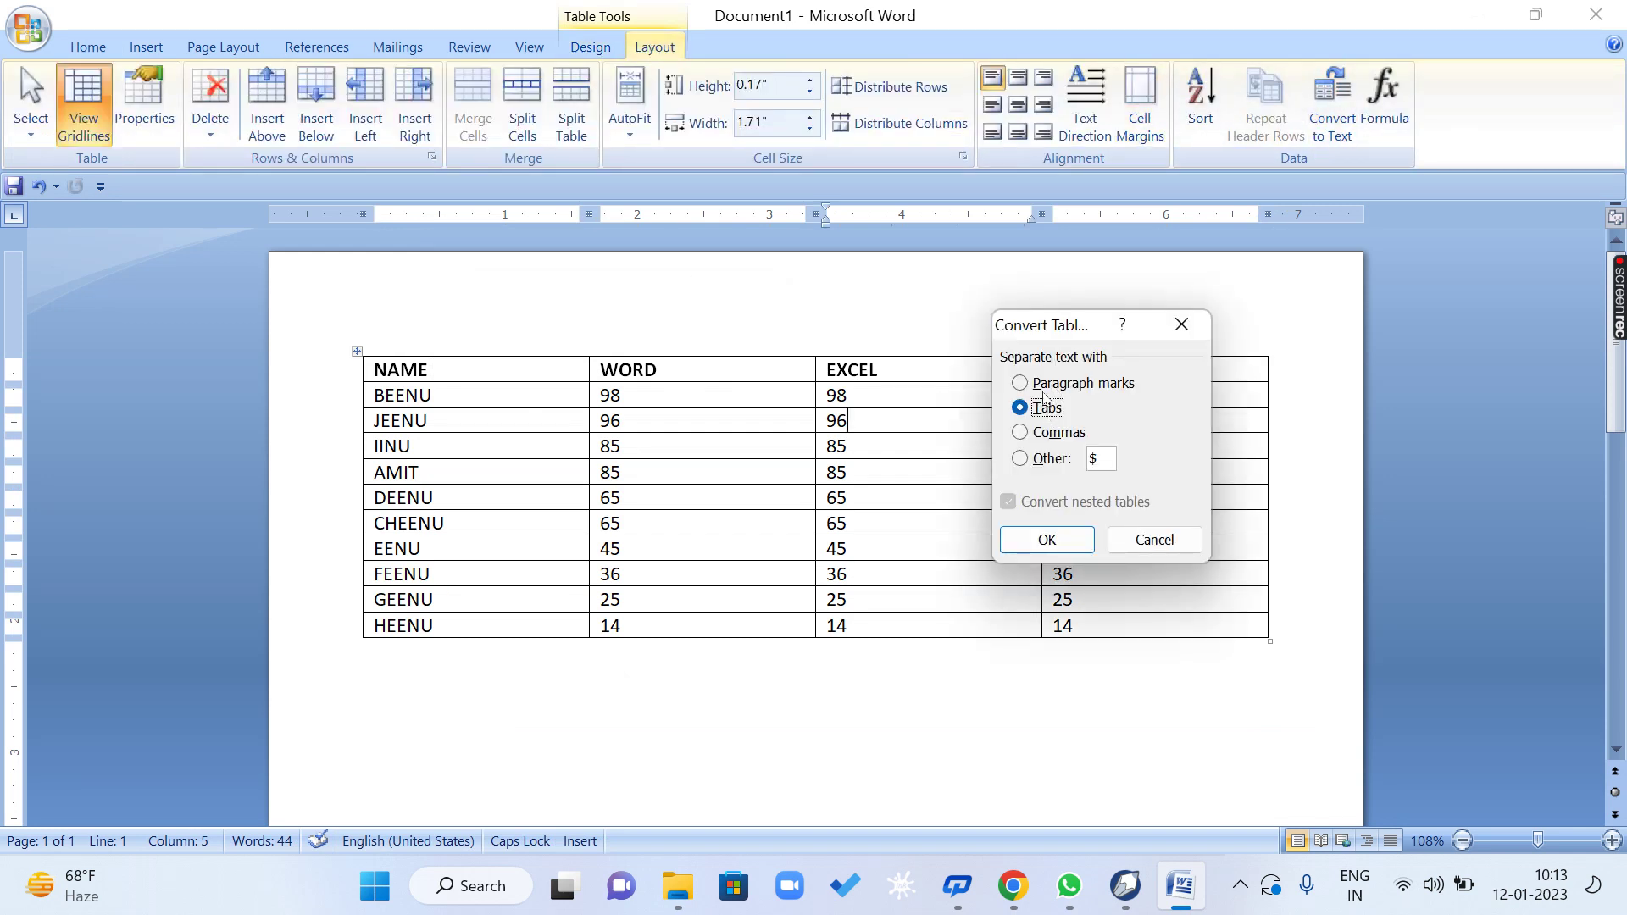
click(1051, 386)
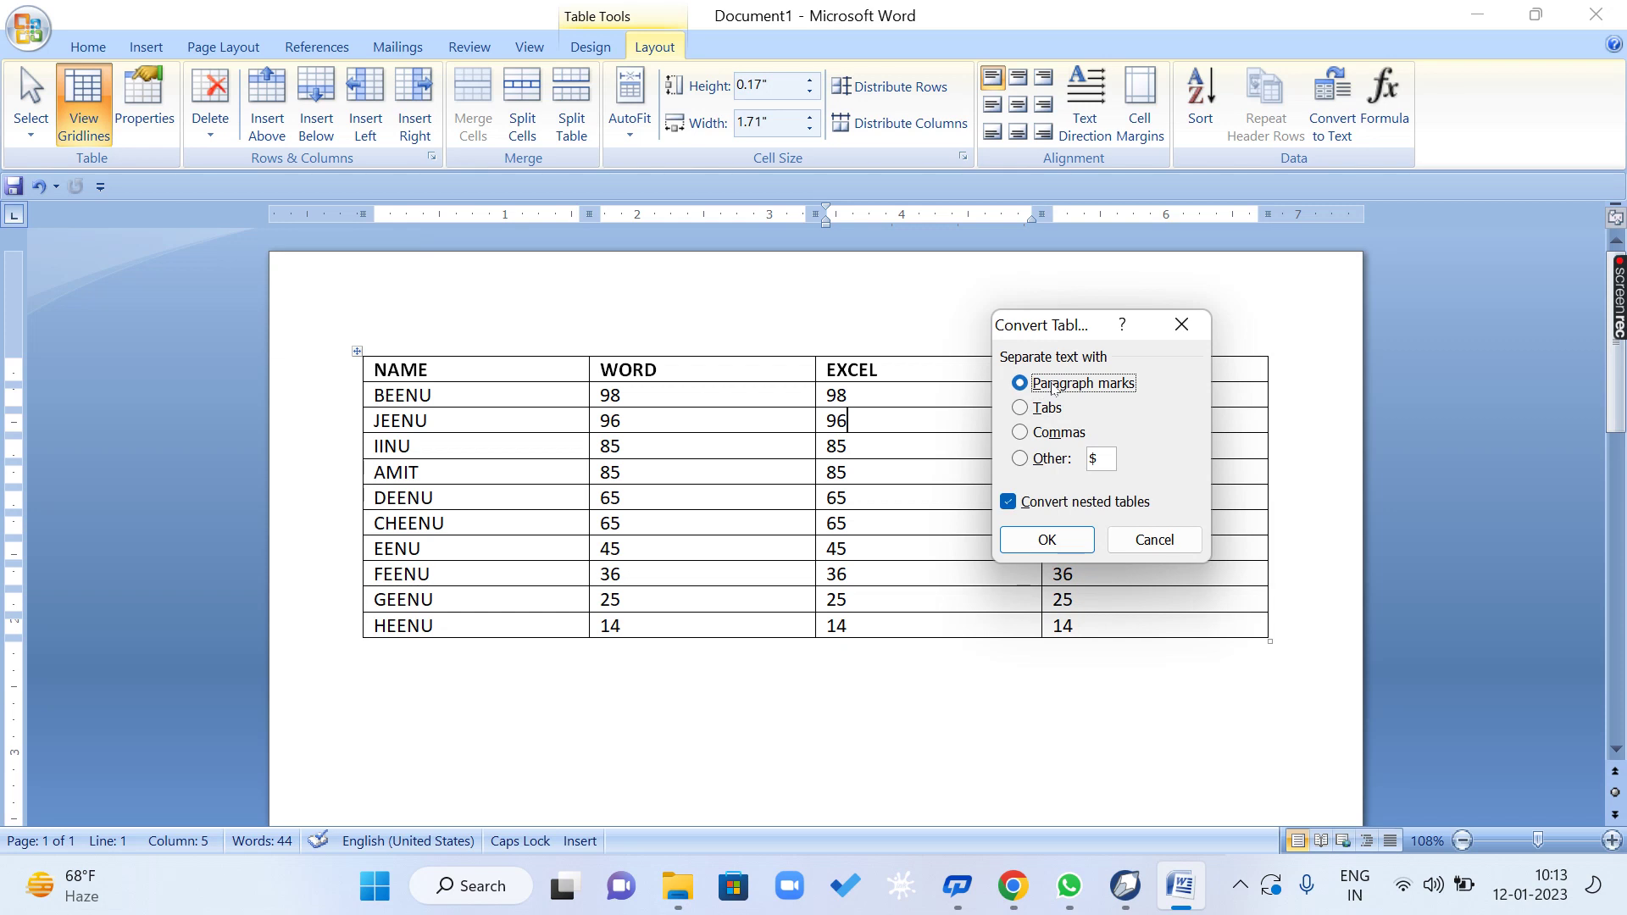
click(1049, 543)
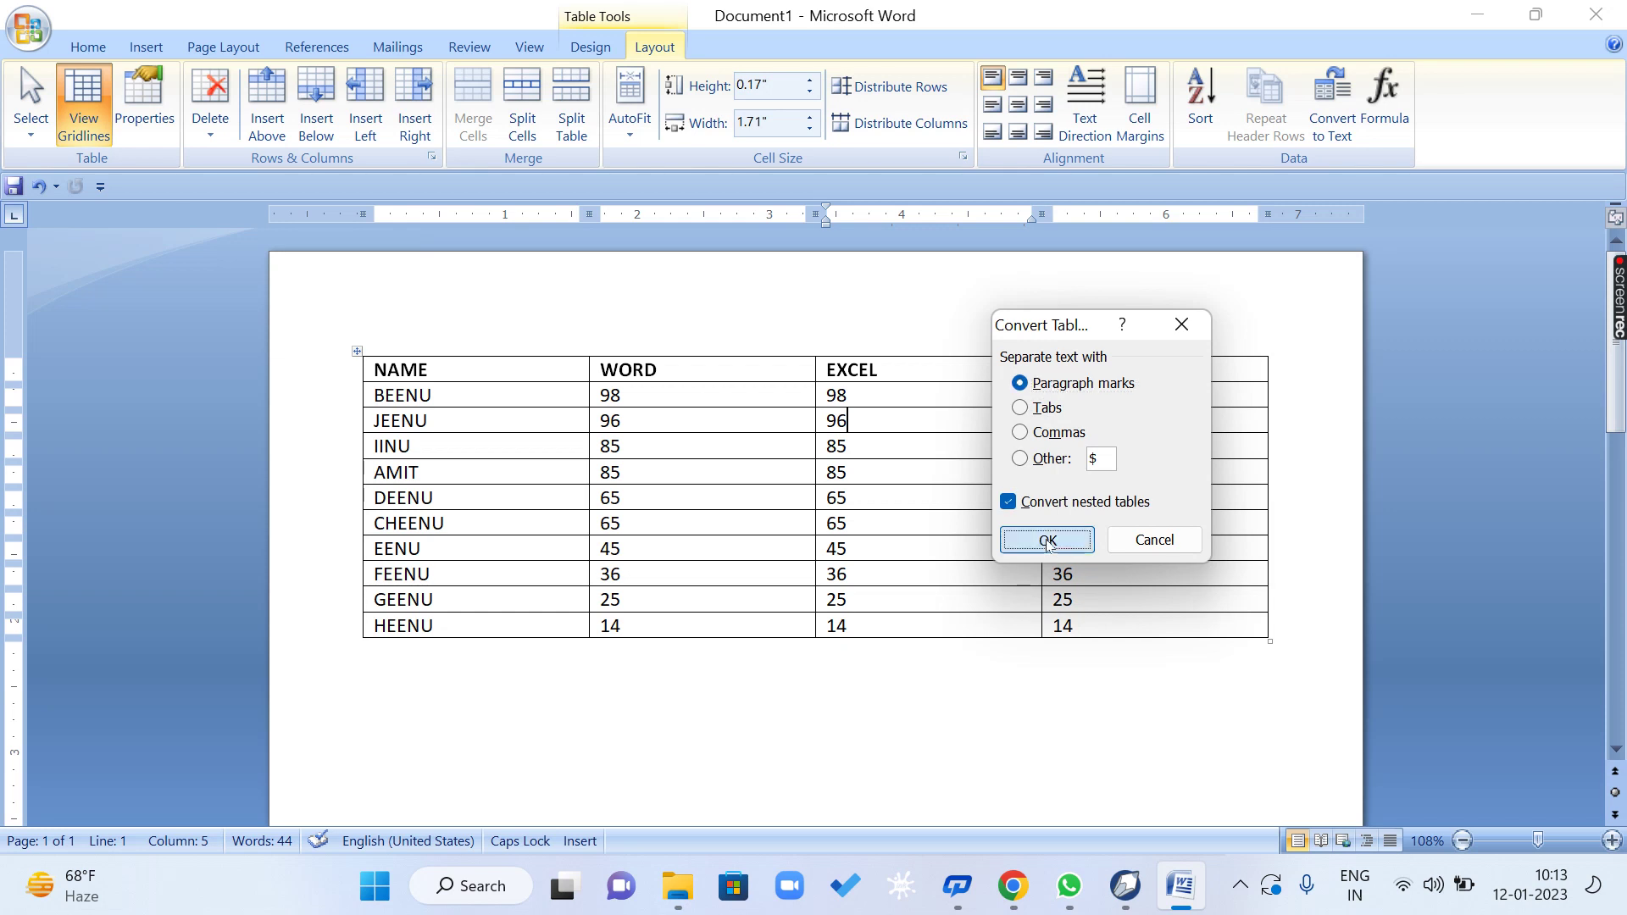
Try converting all the paragraph-separated text into a one-column table with text separated at paragraphs, and undo the conversion.
click(434, 369)
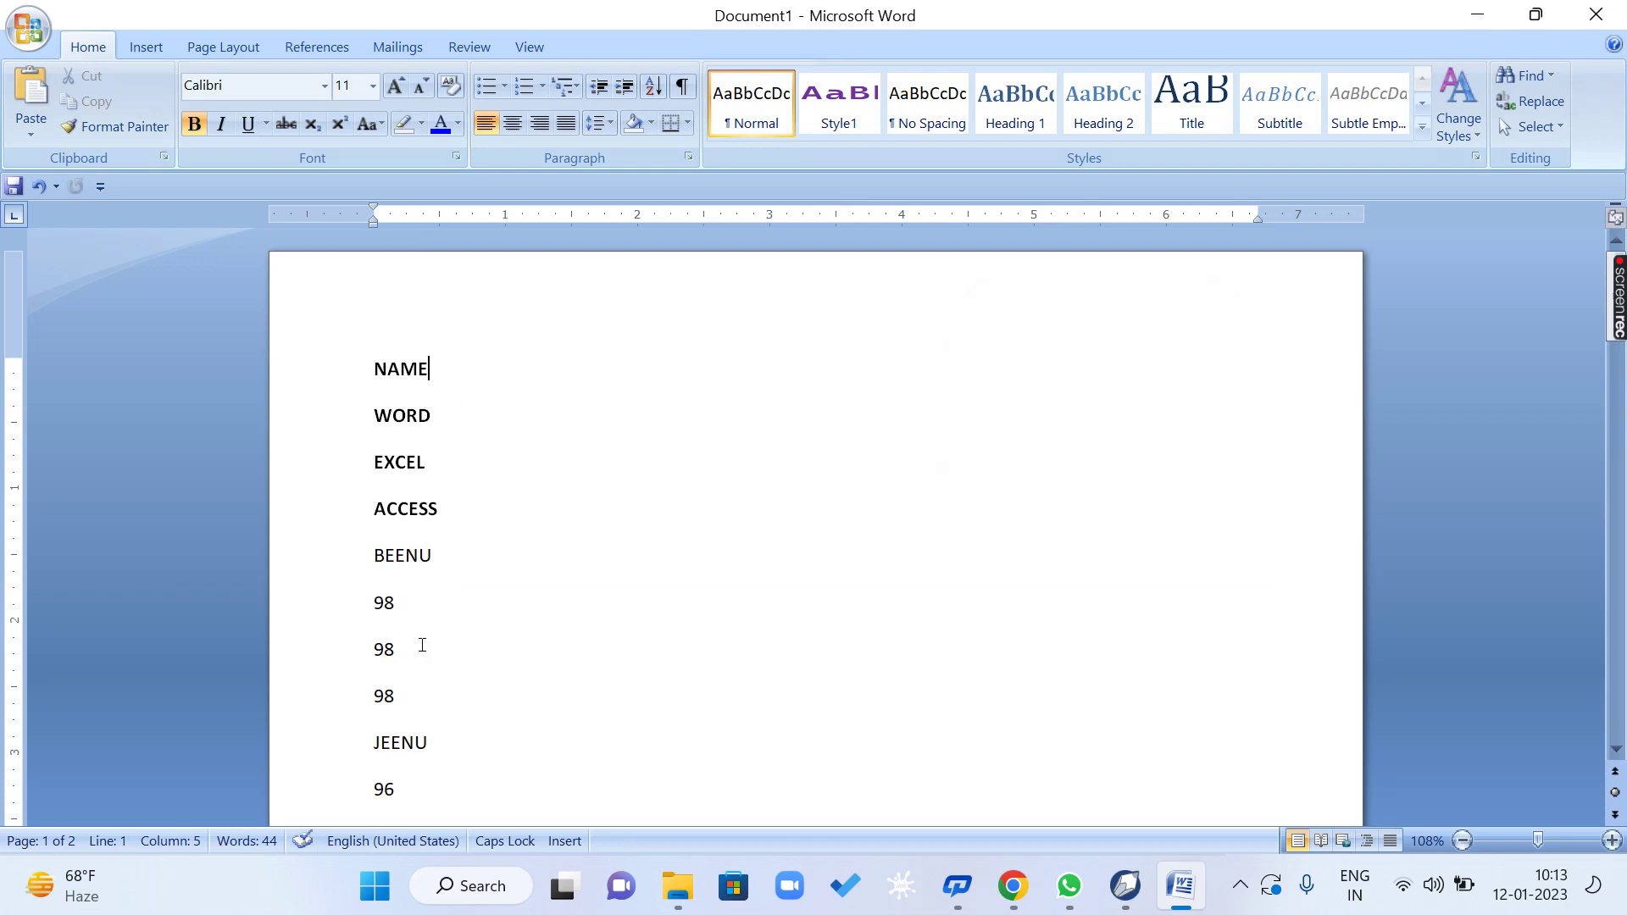
scroll(377, 774, down, 15)
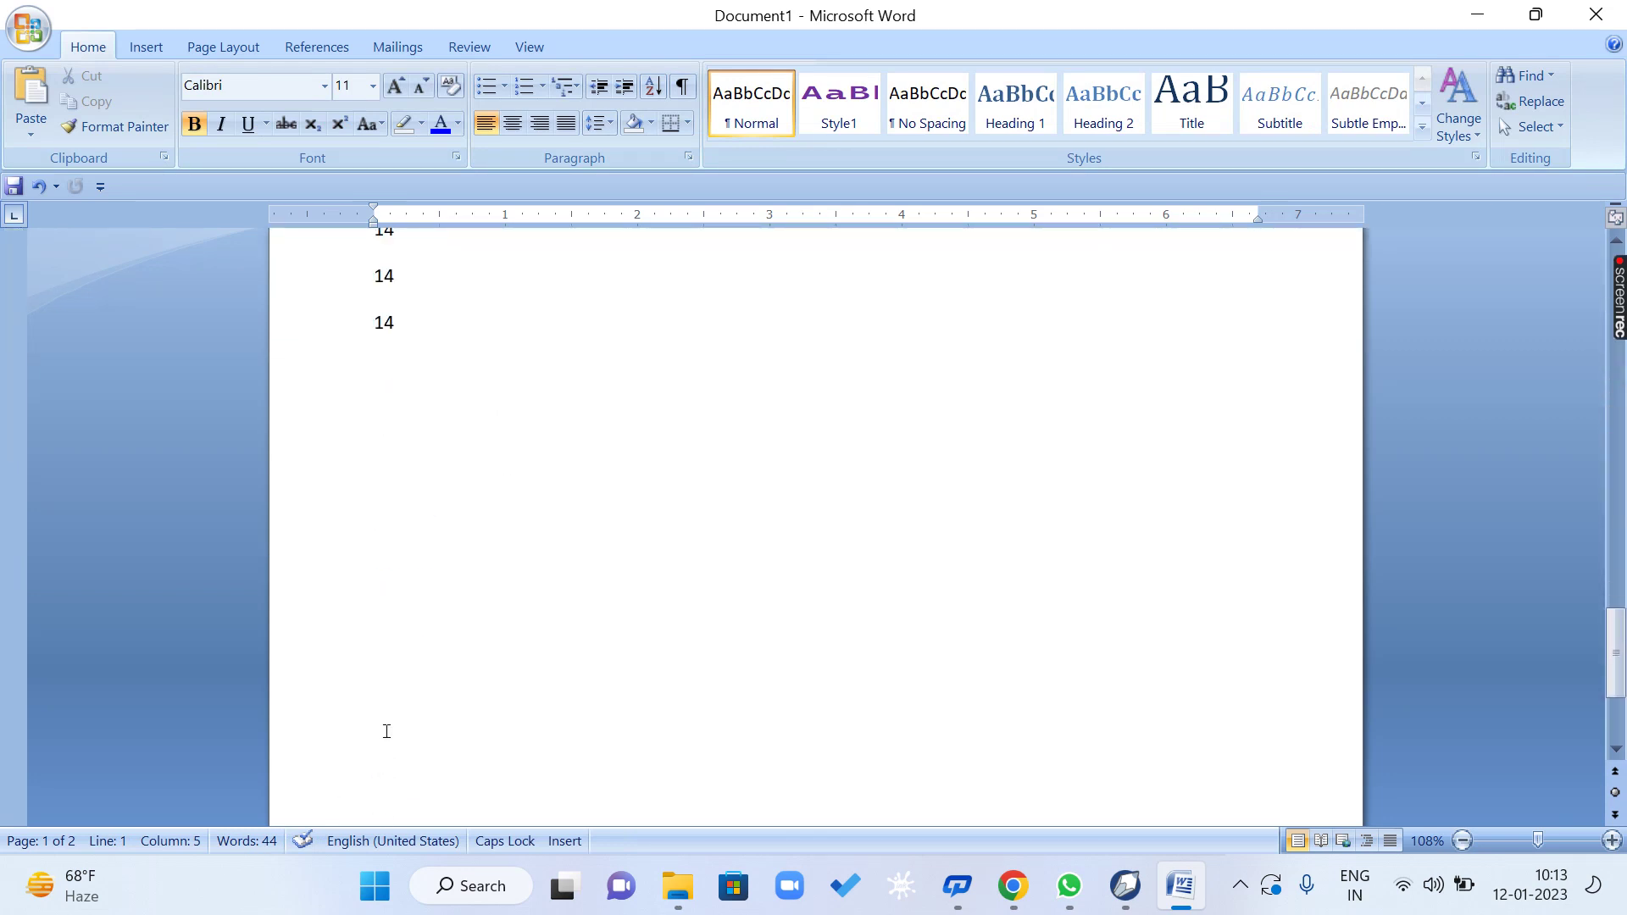
drag(377, 378, 279, 356)
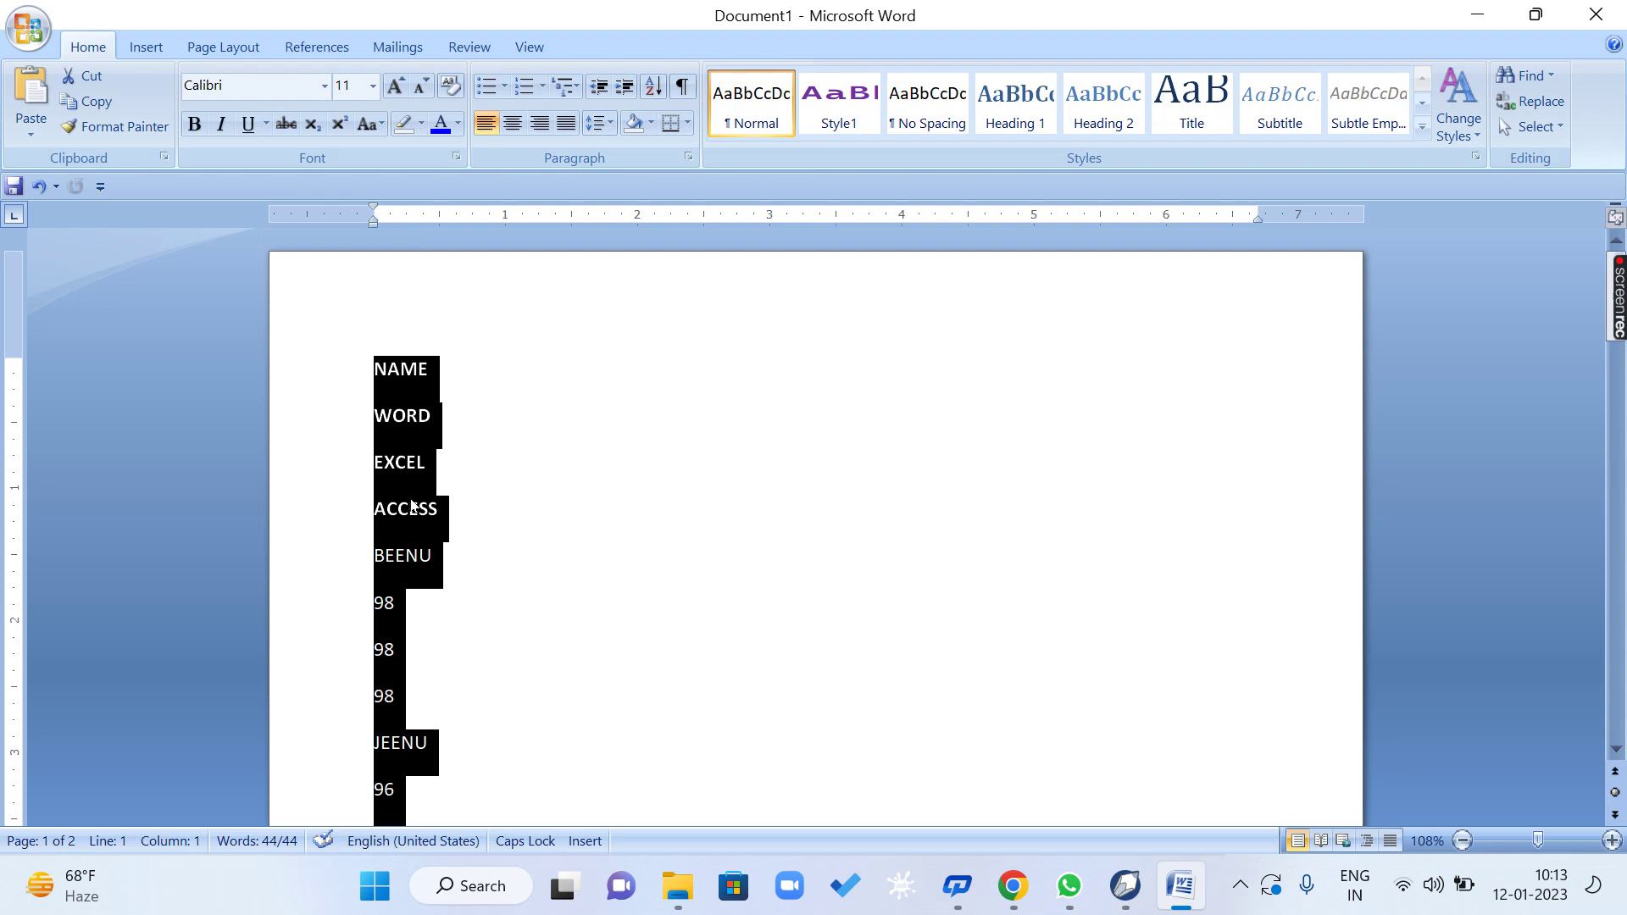
click(146, 46)
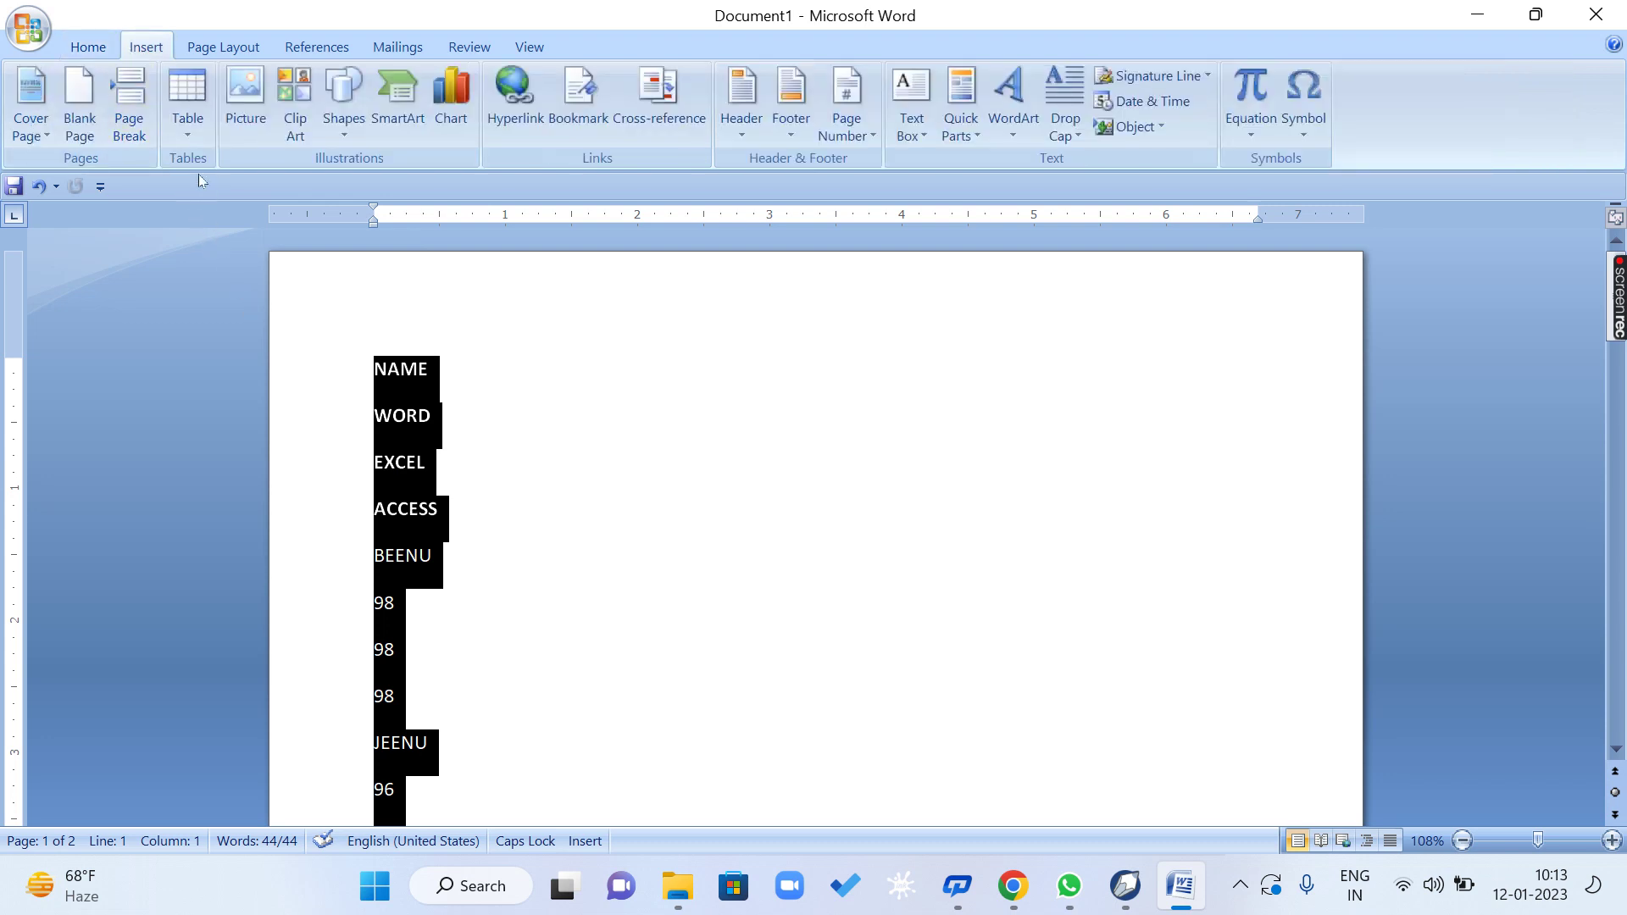
click(190, 137)
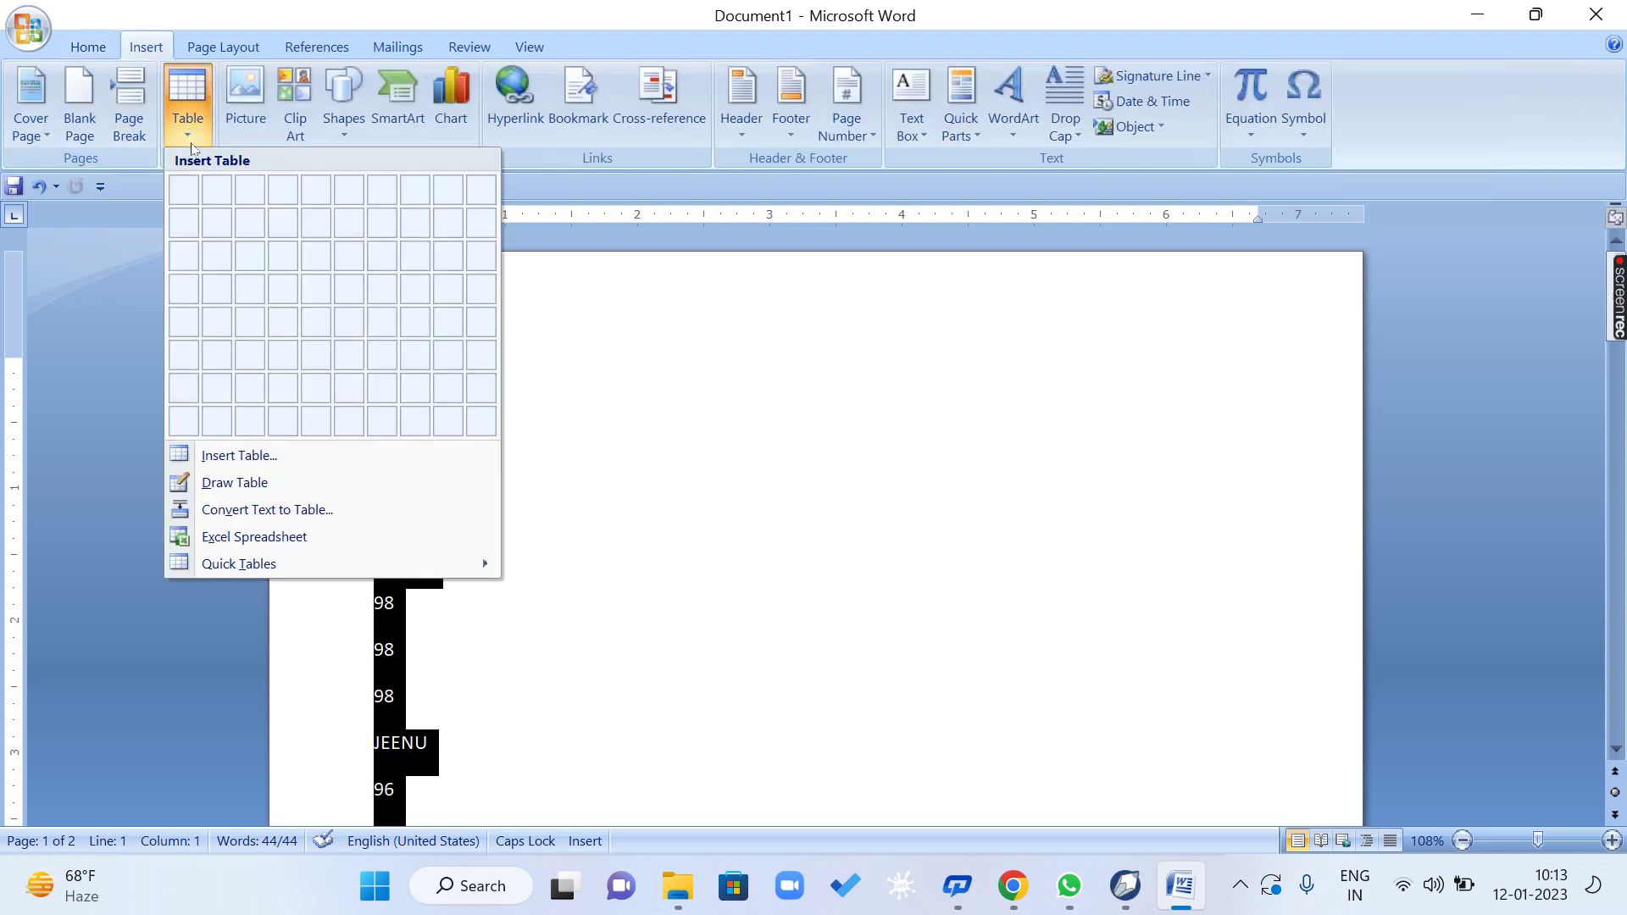
click(303, 510)
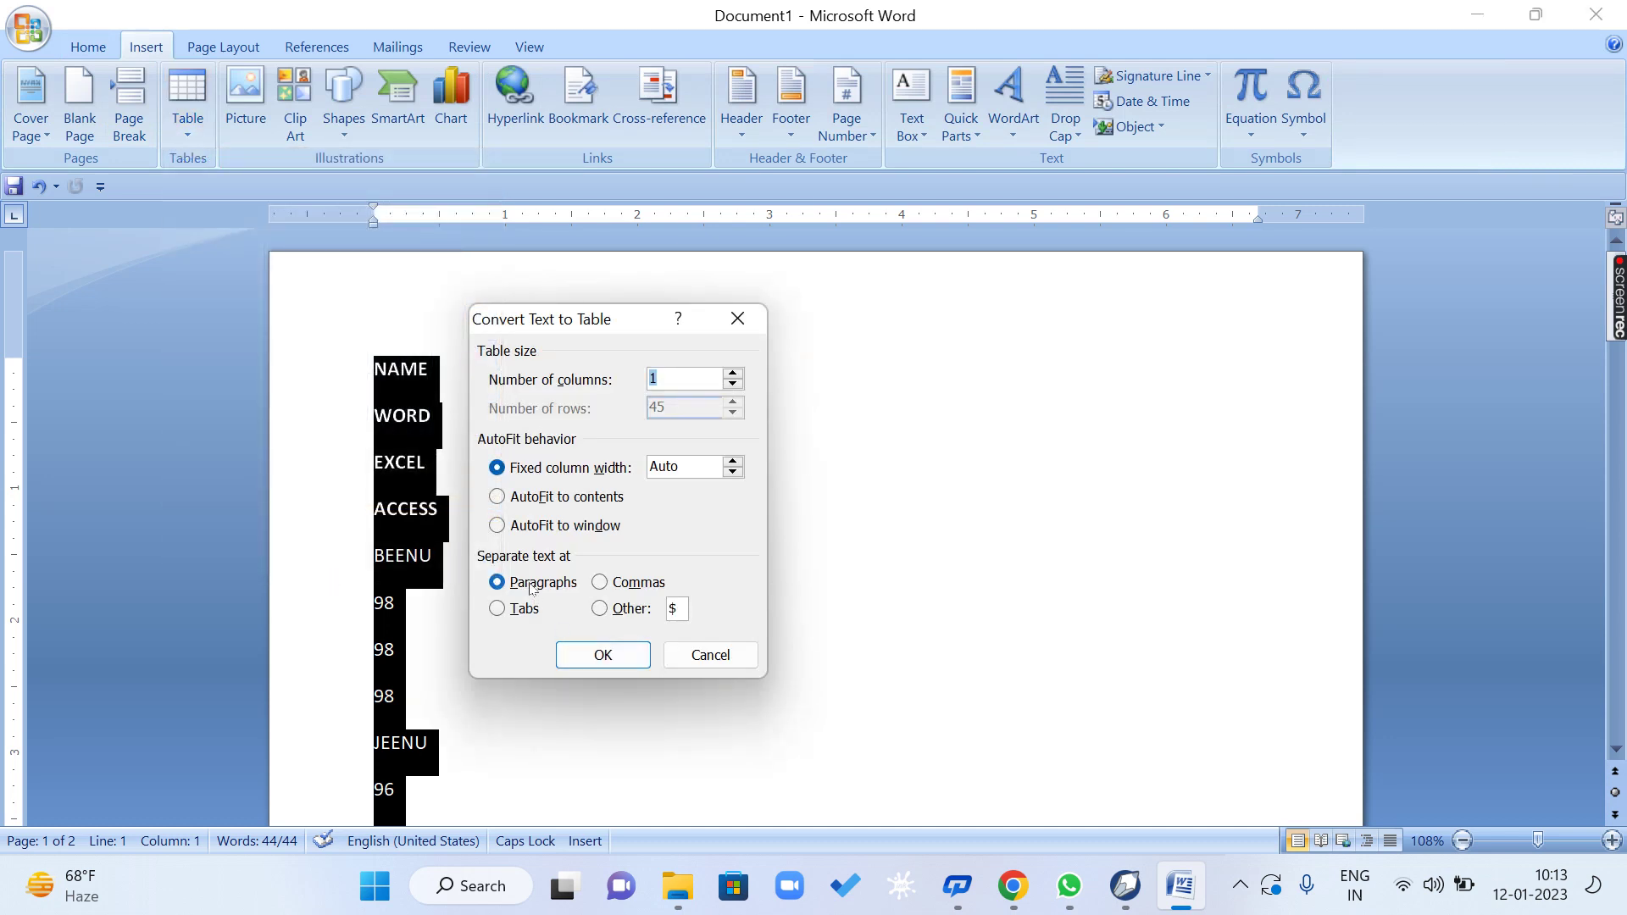
click(579, 663)
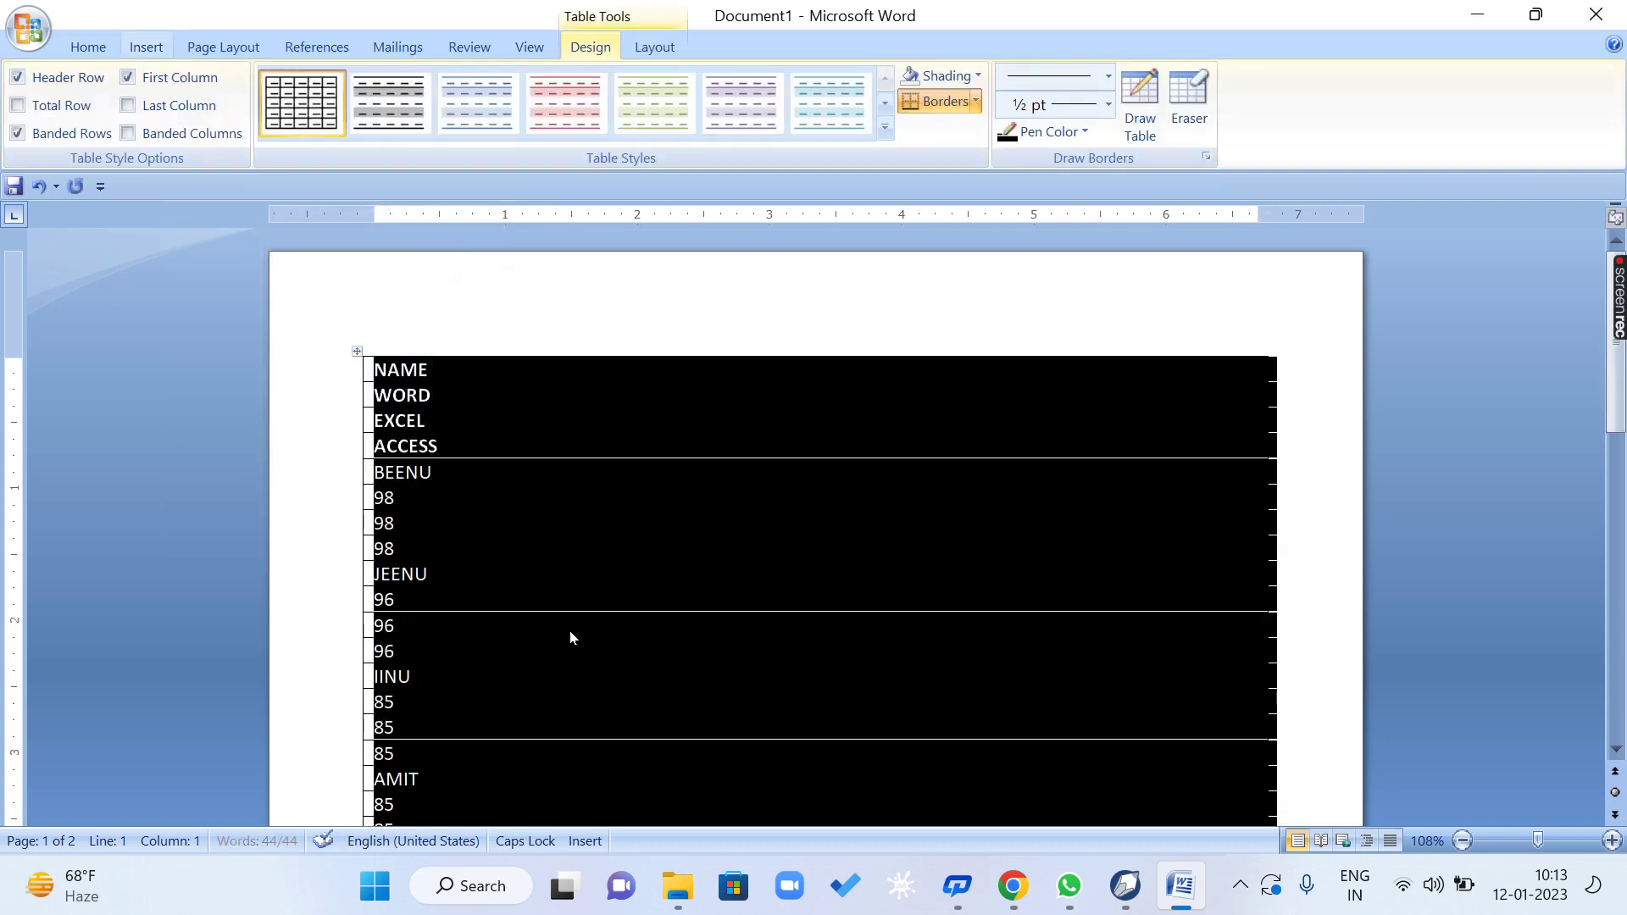
click(512, 444)
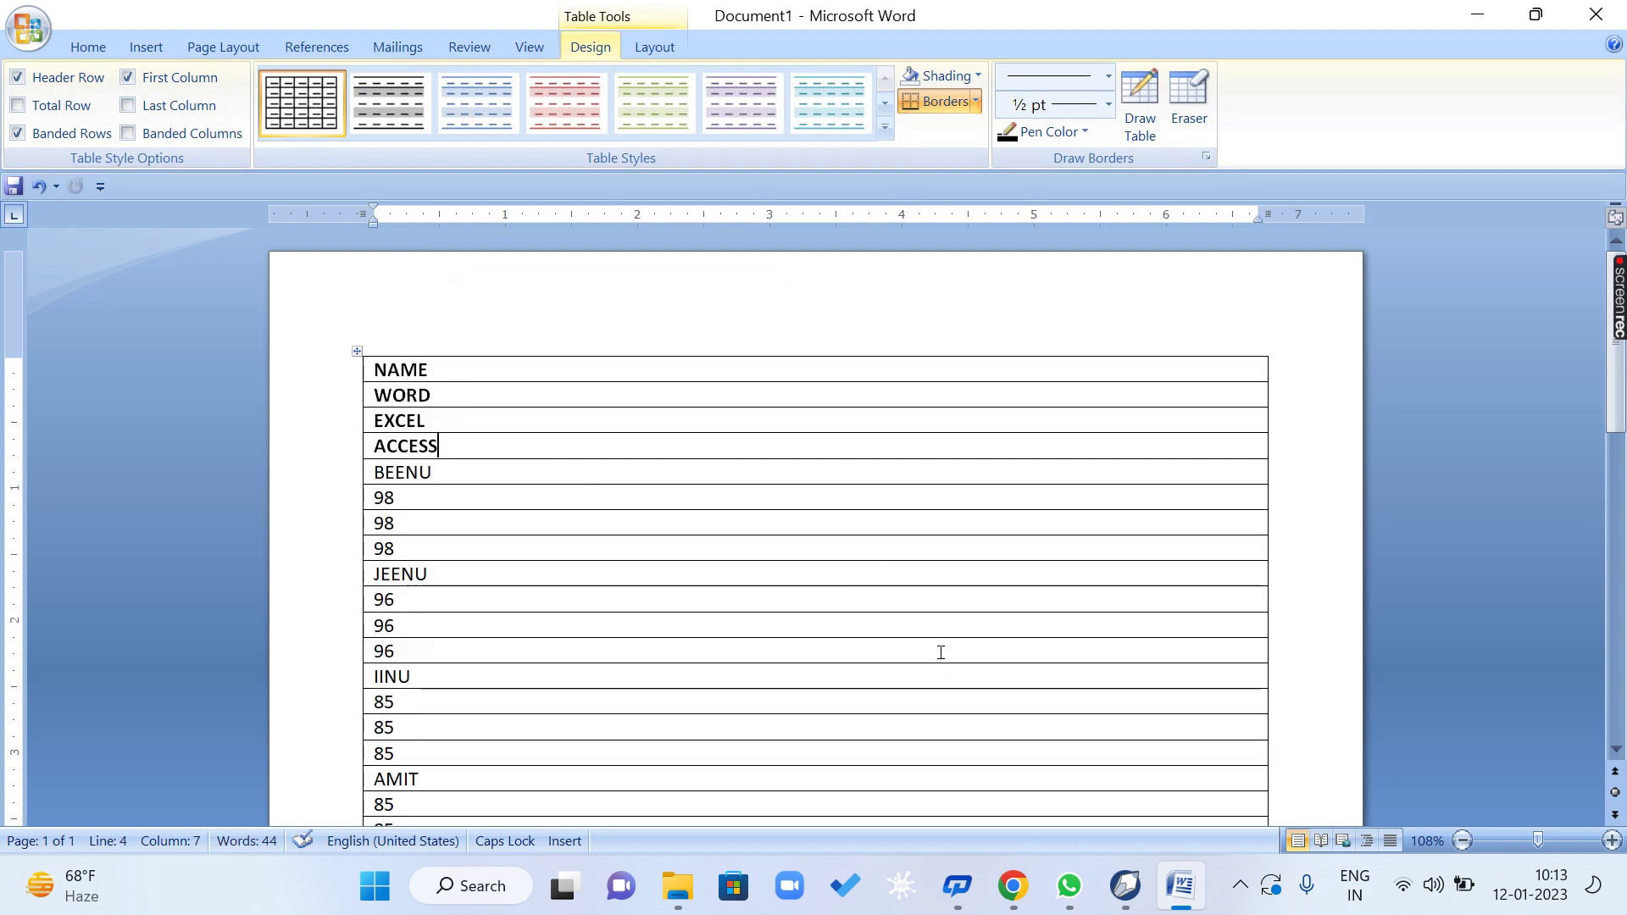
key(ctrl+z)
Convert the selected text into a four-column table with text separated at paragraphs.
click(146, 47)
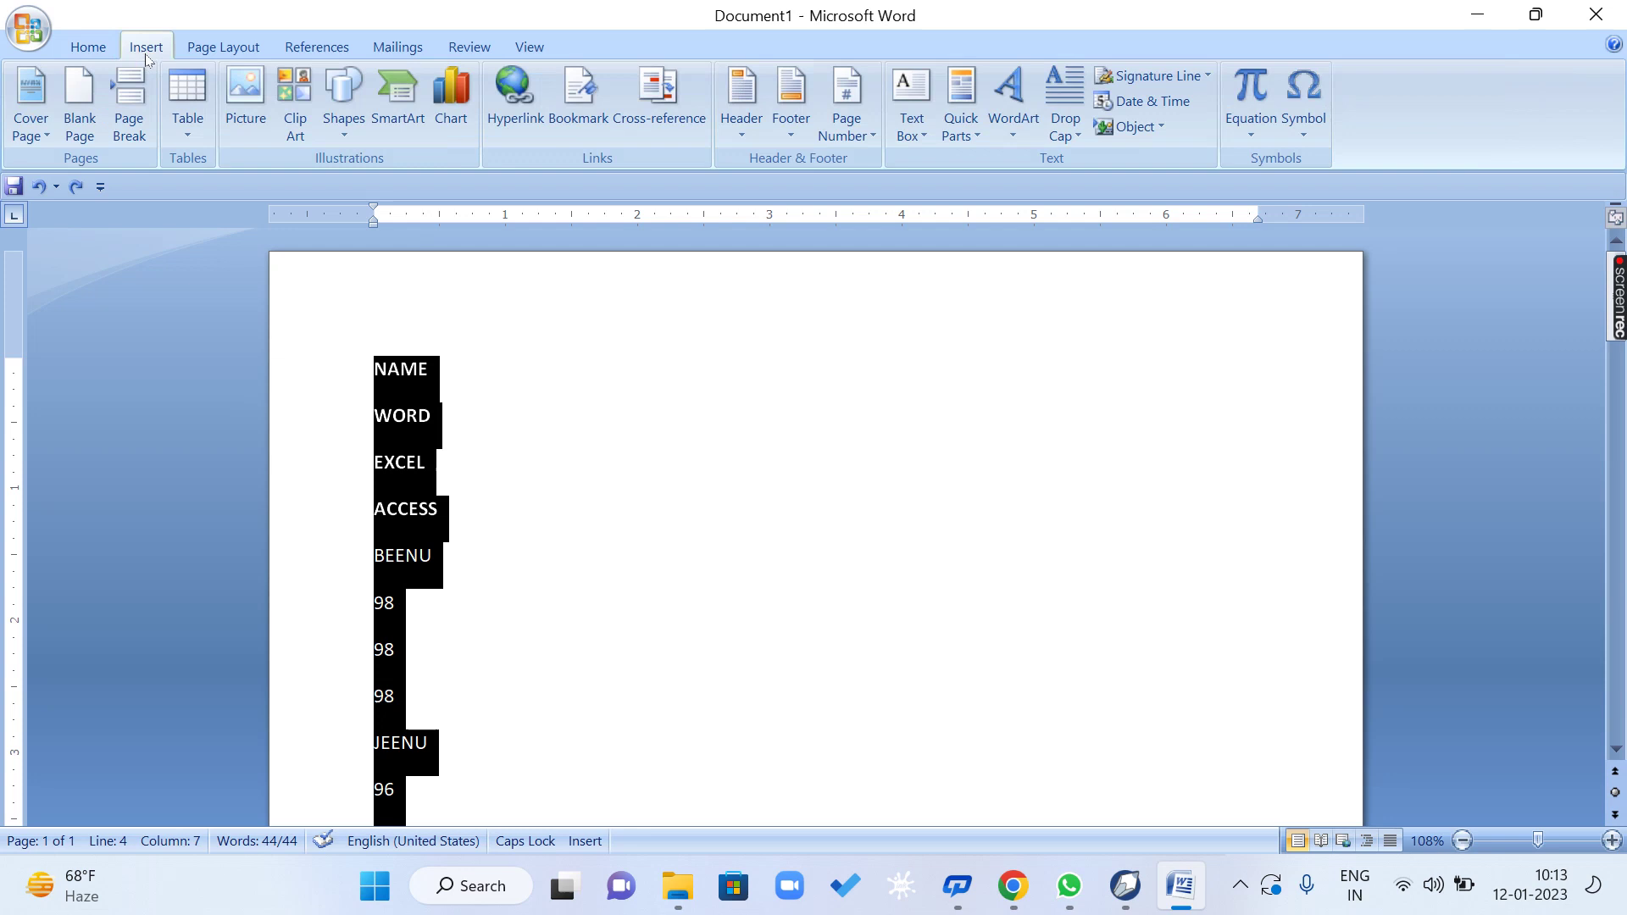
click(189, 127)
click(272, 510)
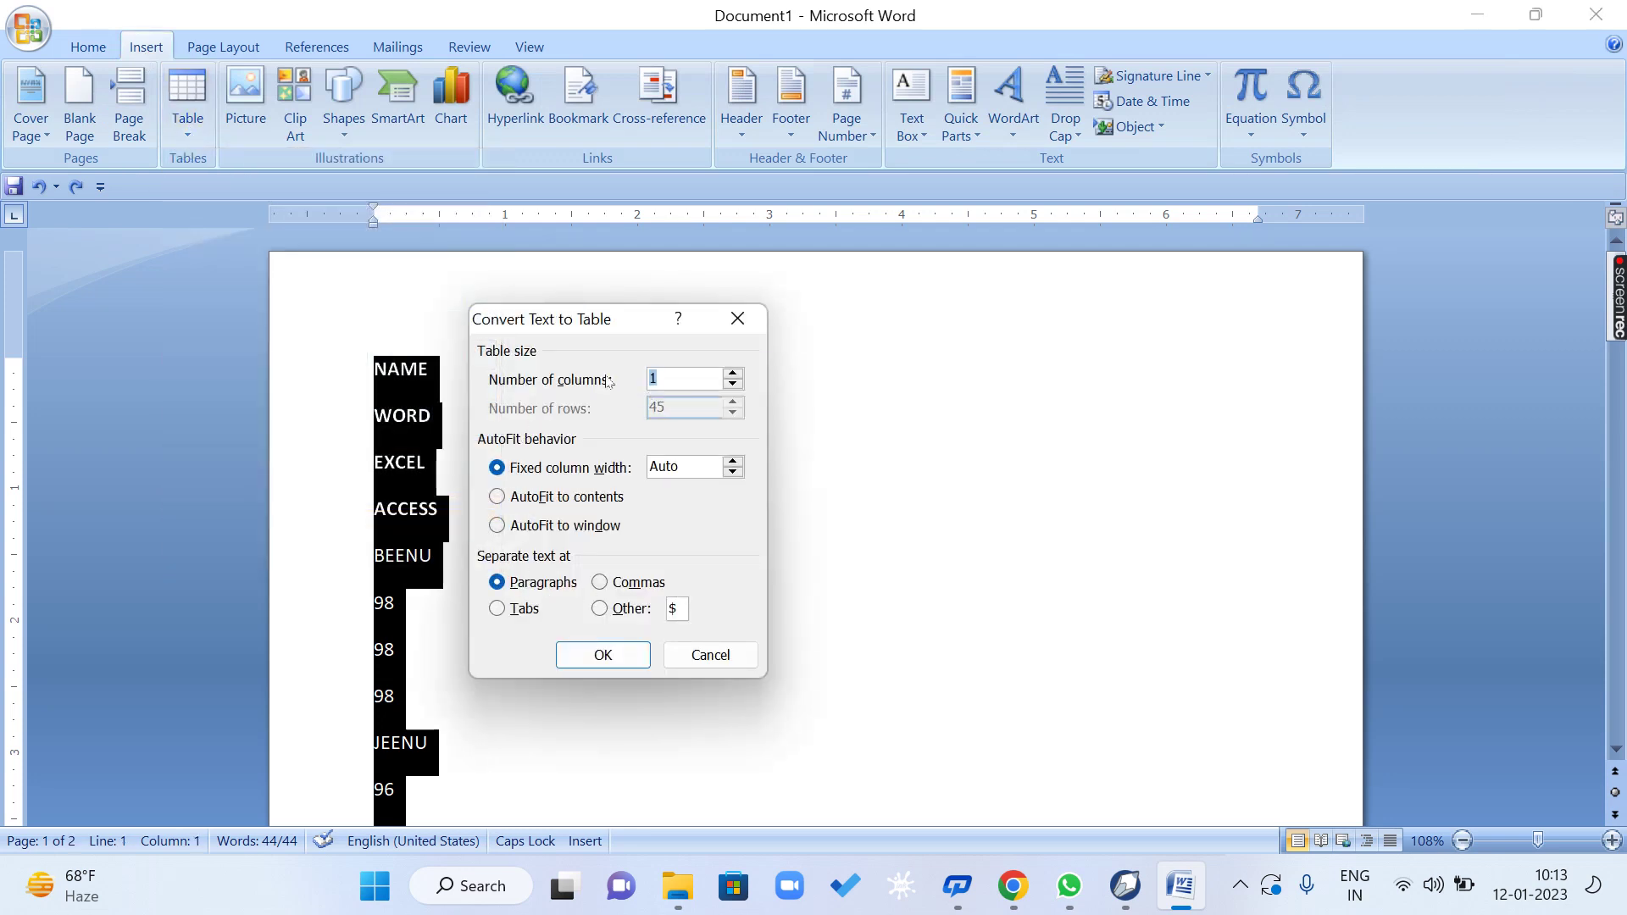
click(733, 376)
click(734, 376)
click(734, 376)
click(734, 377)
click(734, 386)
click(615, 659)
click(686, 479)
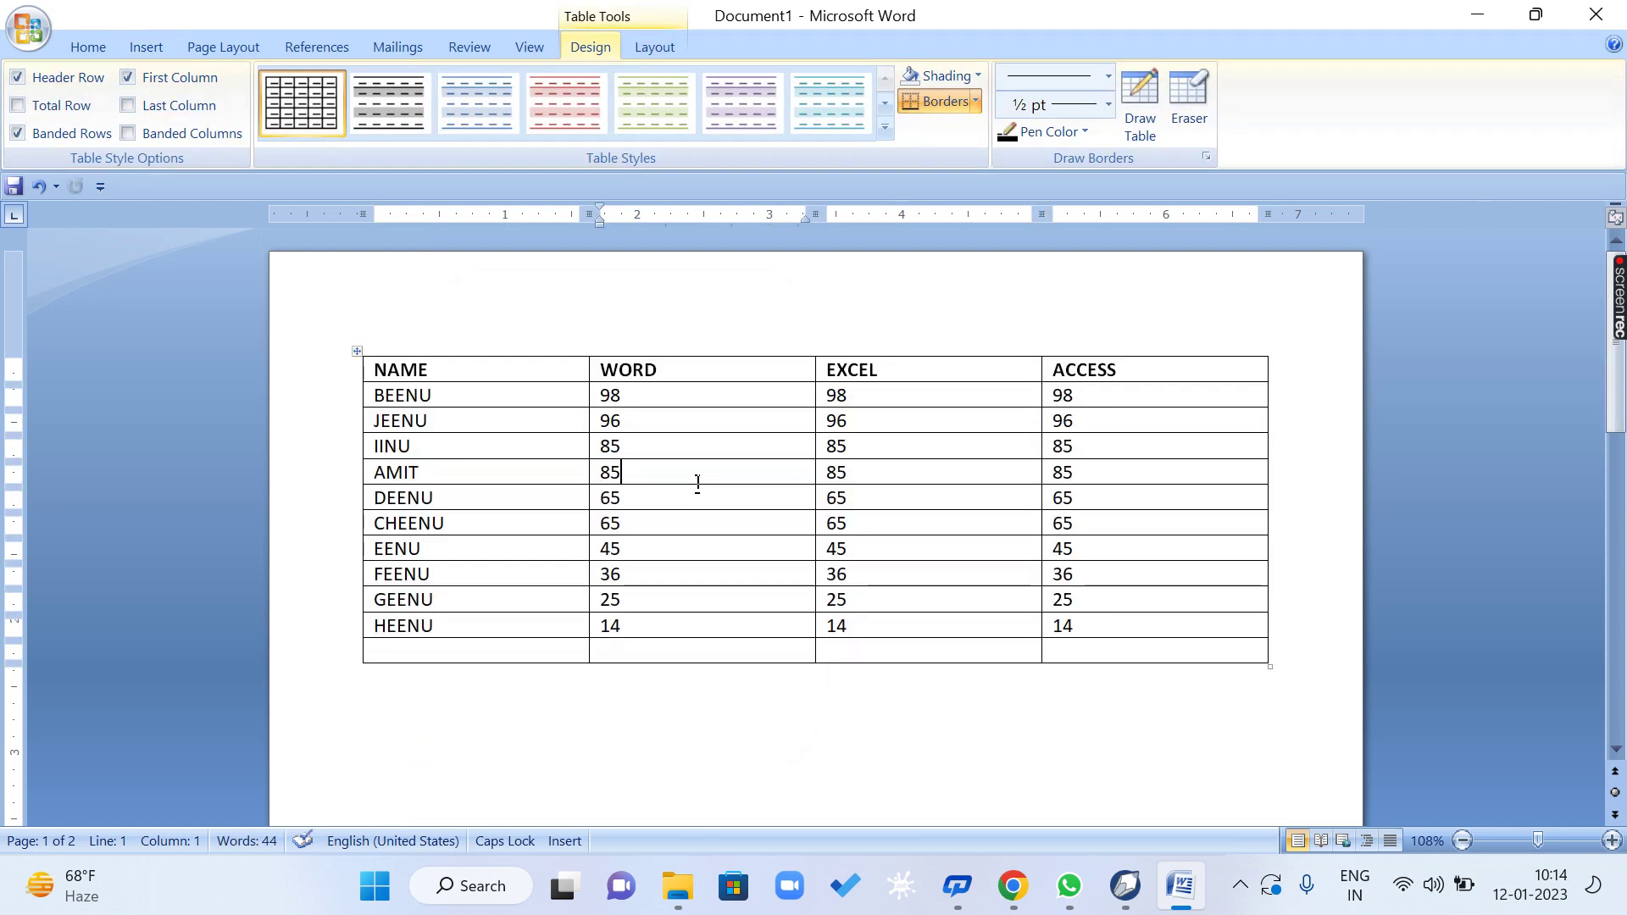
Insert a column to the right of the ACCESS column and give it the heading TOTAL.
click(654, 46)
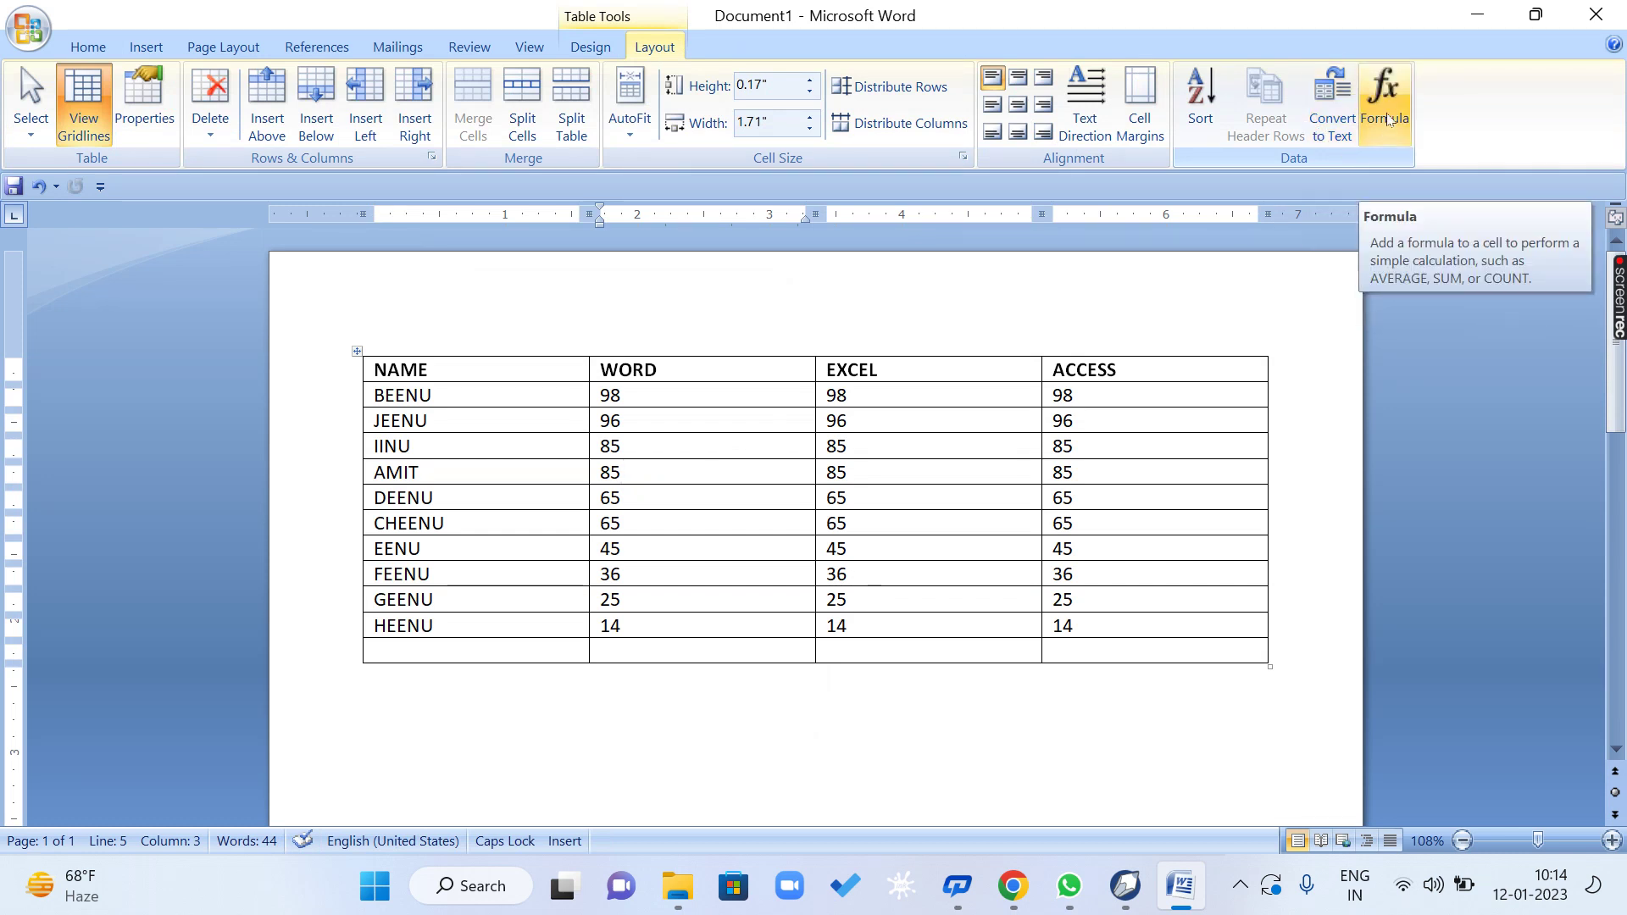
click(1220, 401)
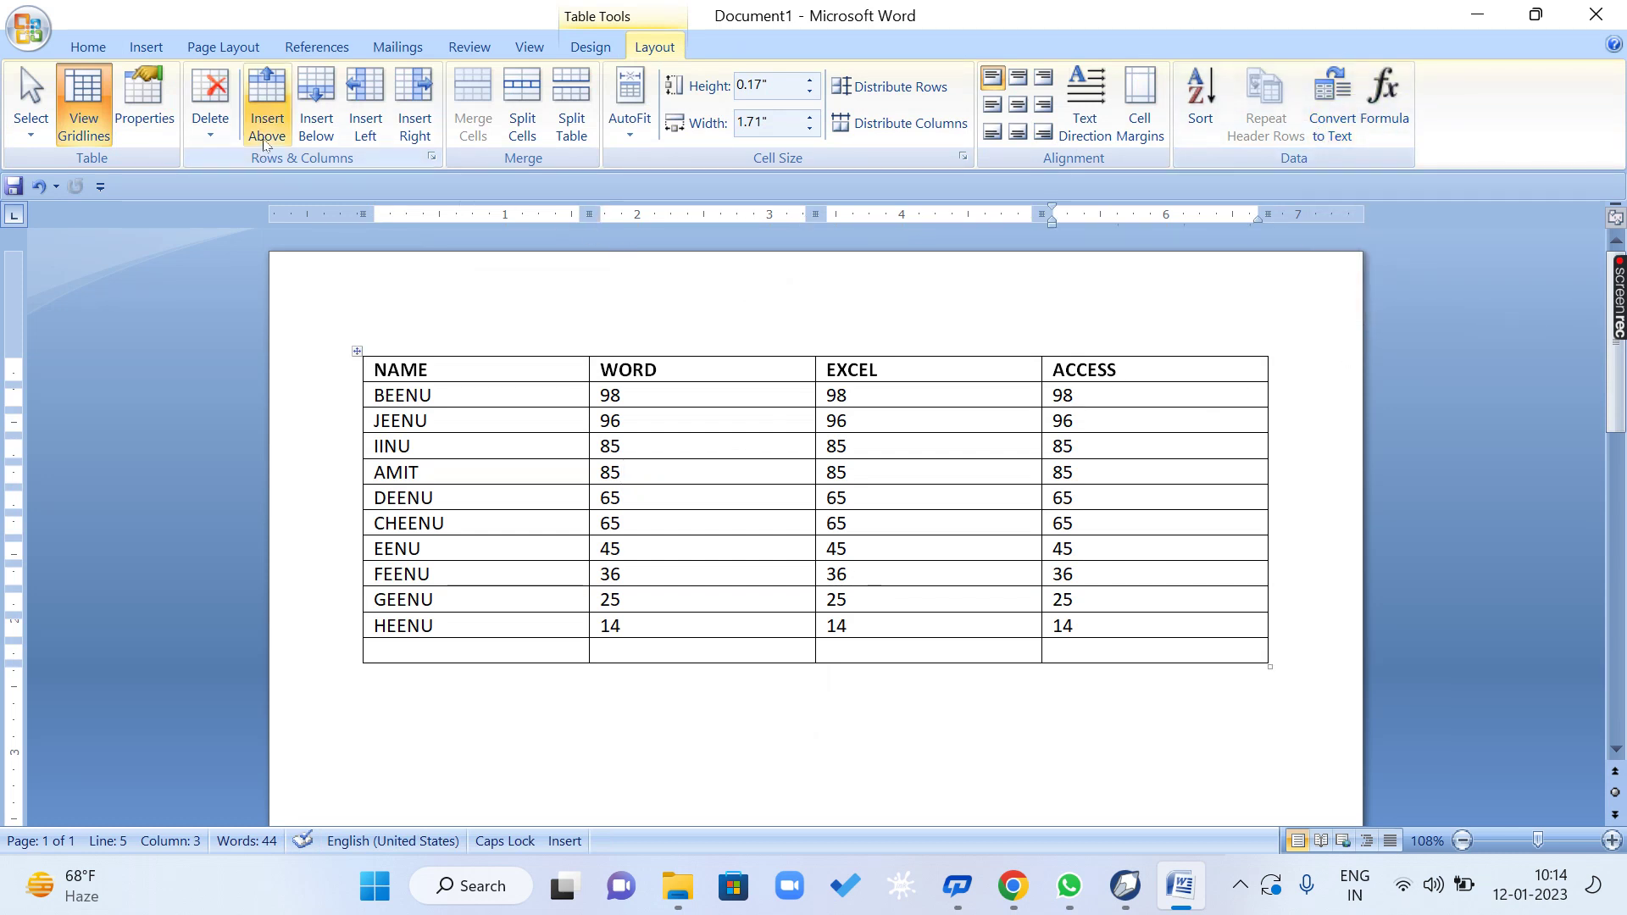
click(415, 115)
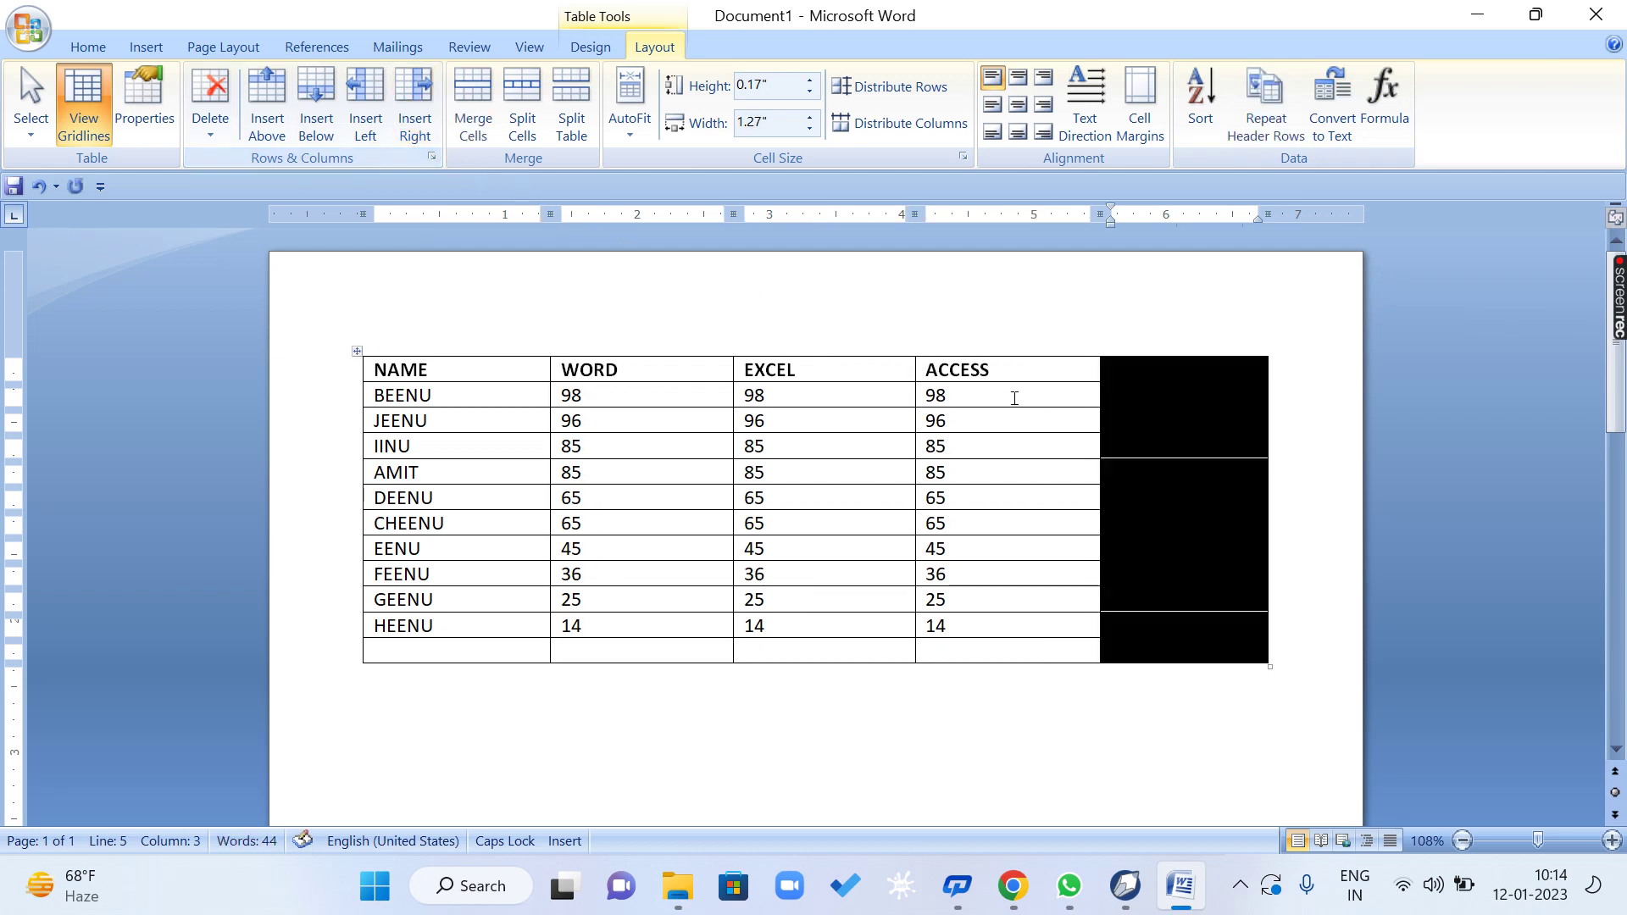
click(1130, 400)
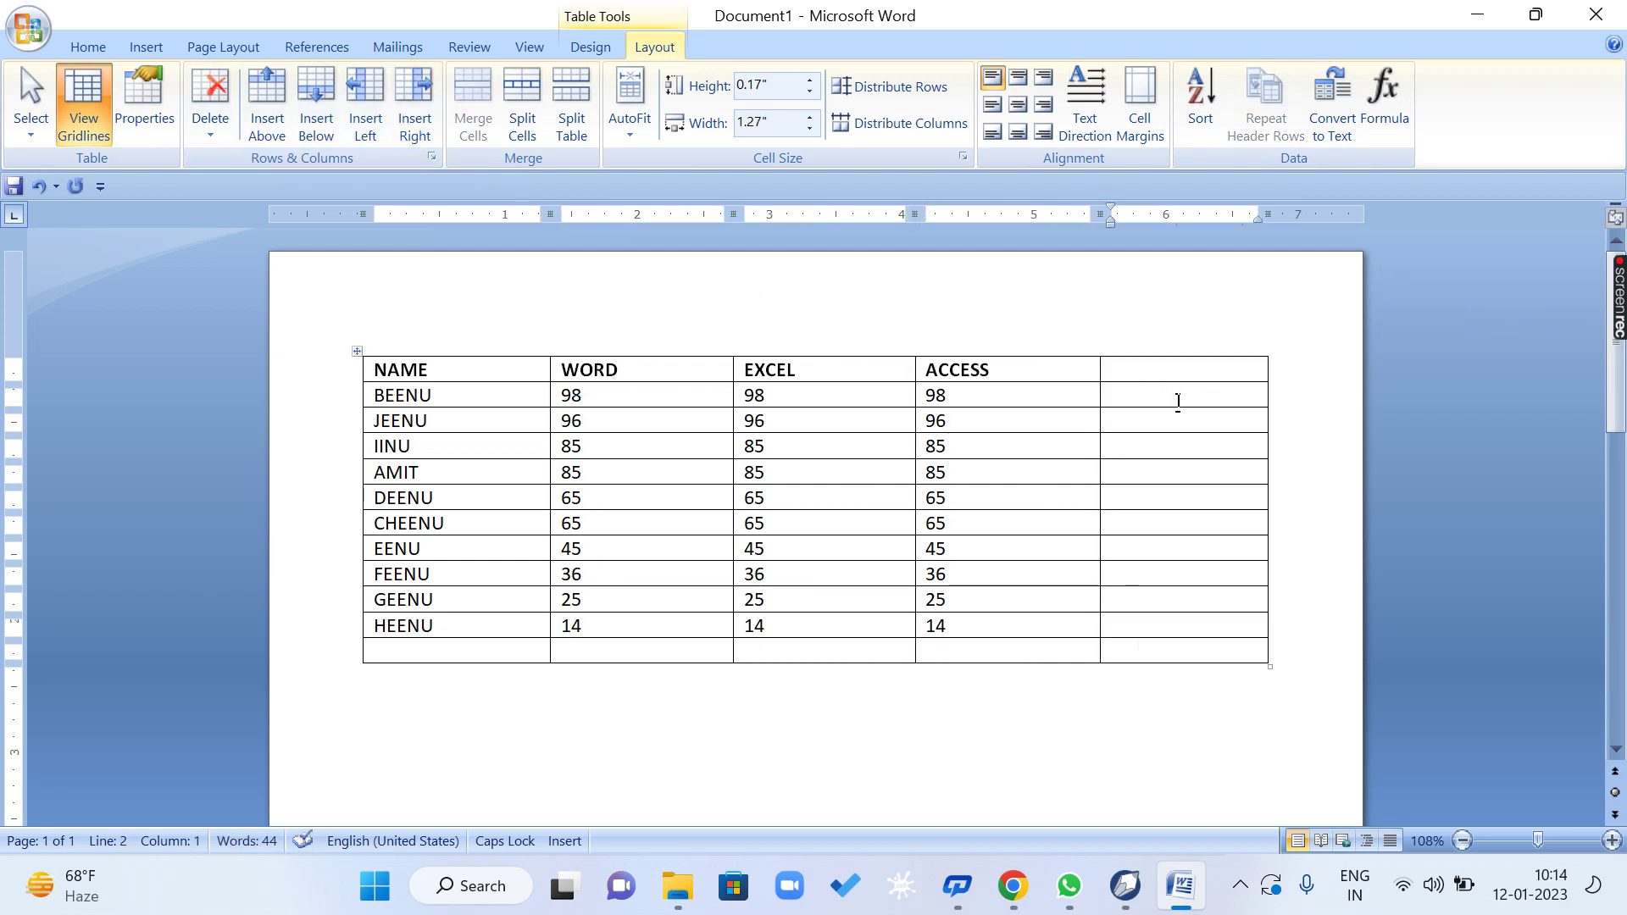
click(1144, 368)
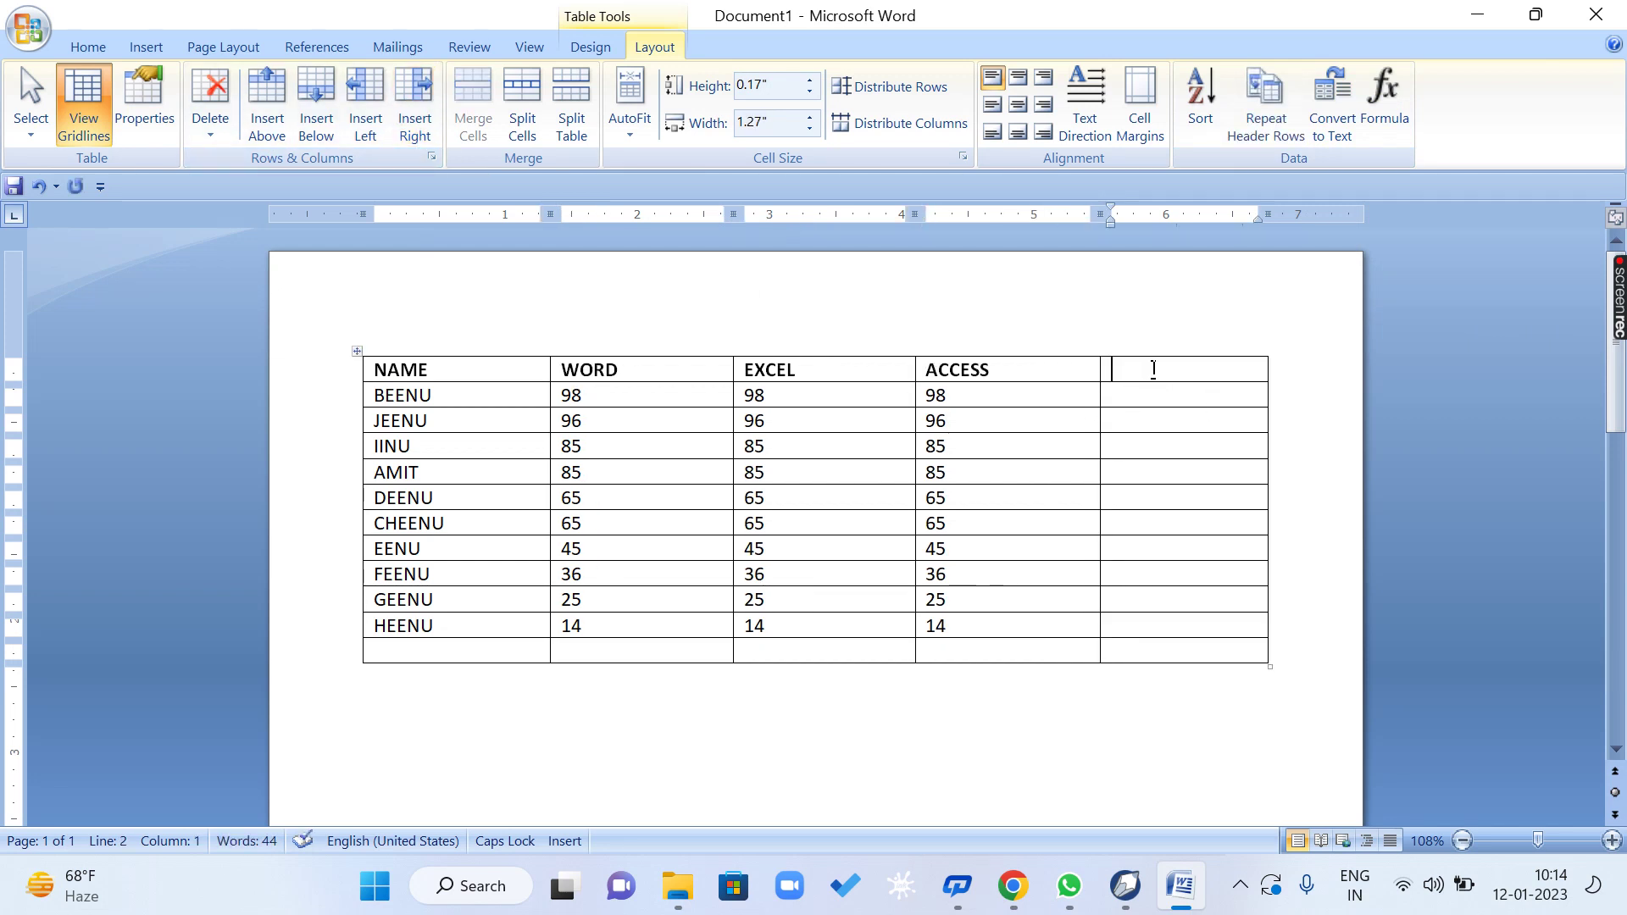
text(TOTAL)
Insert the formula =SUM(LEFT) in the TOTAL cell of the first data row.
click(1152, 406)
click(1384, 100)
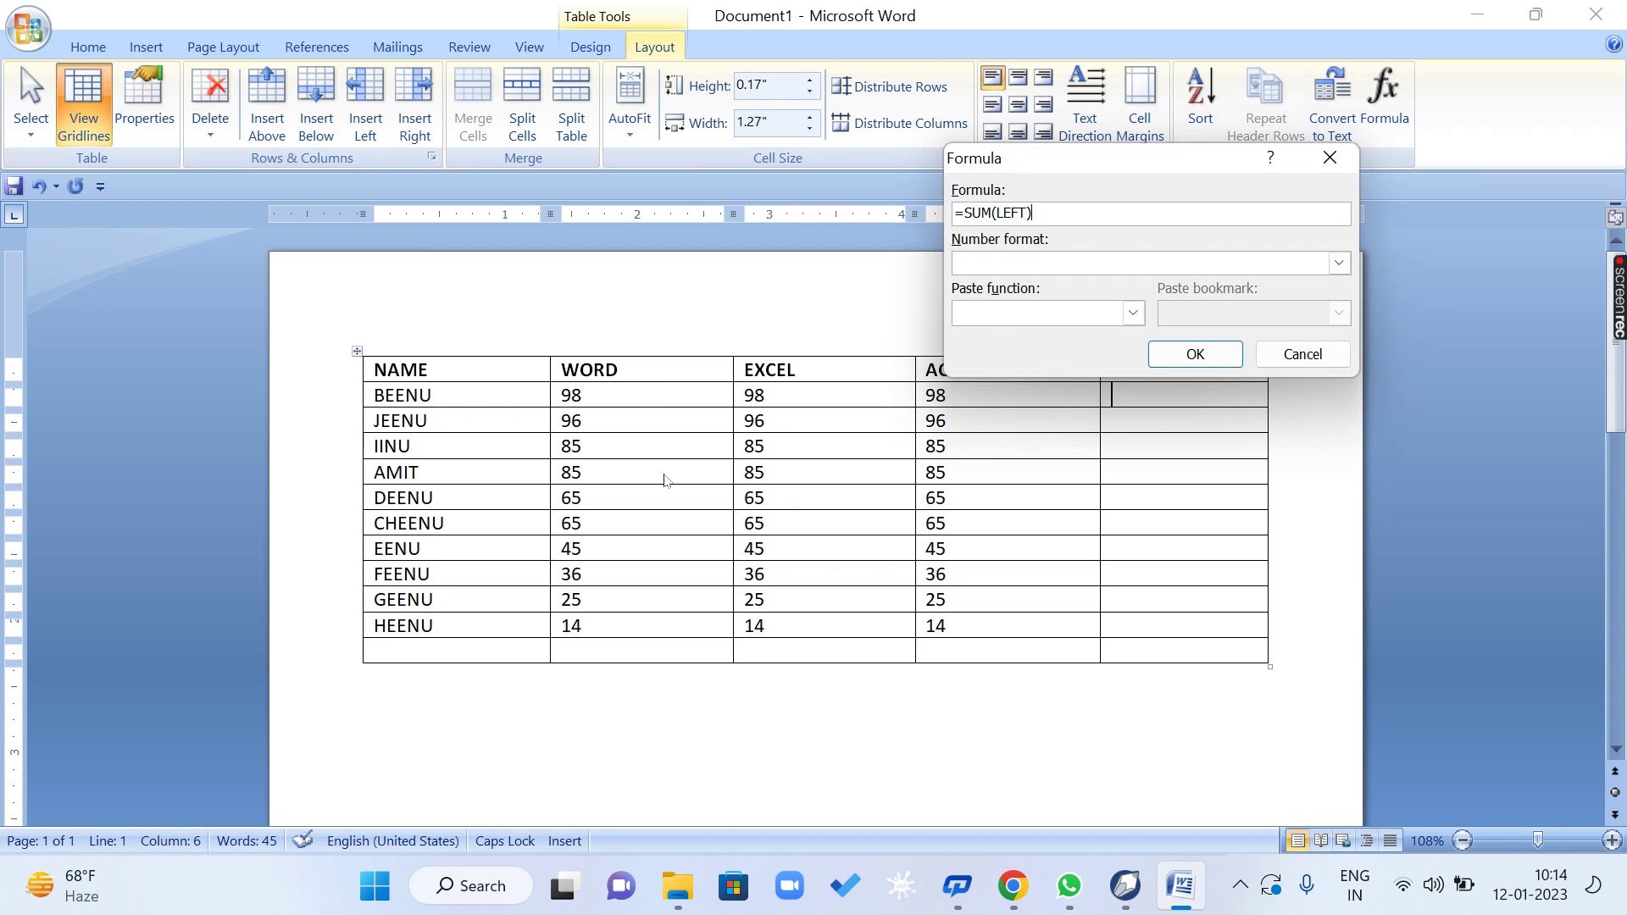
click(1195, 354)
Insert the formula =SUM(LEFT) in the TOTAL cell of the second data row.
click(1162, 428)
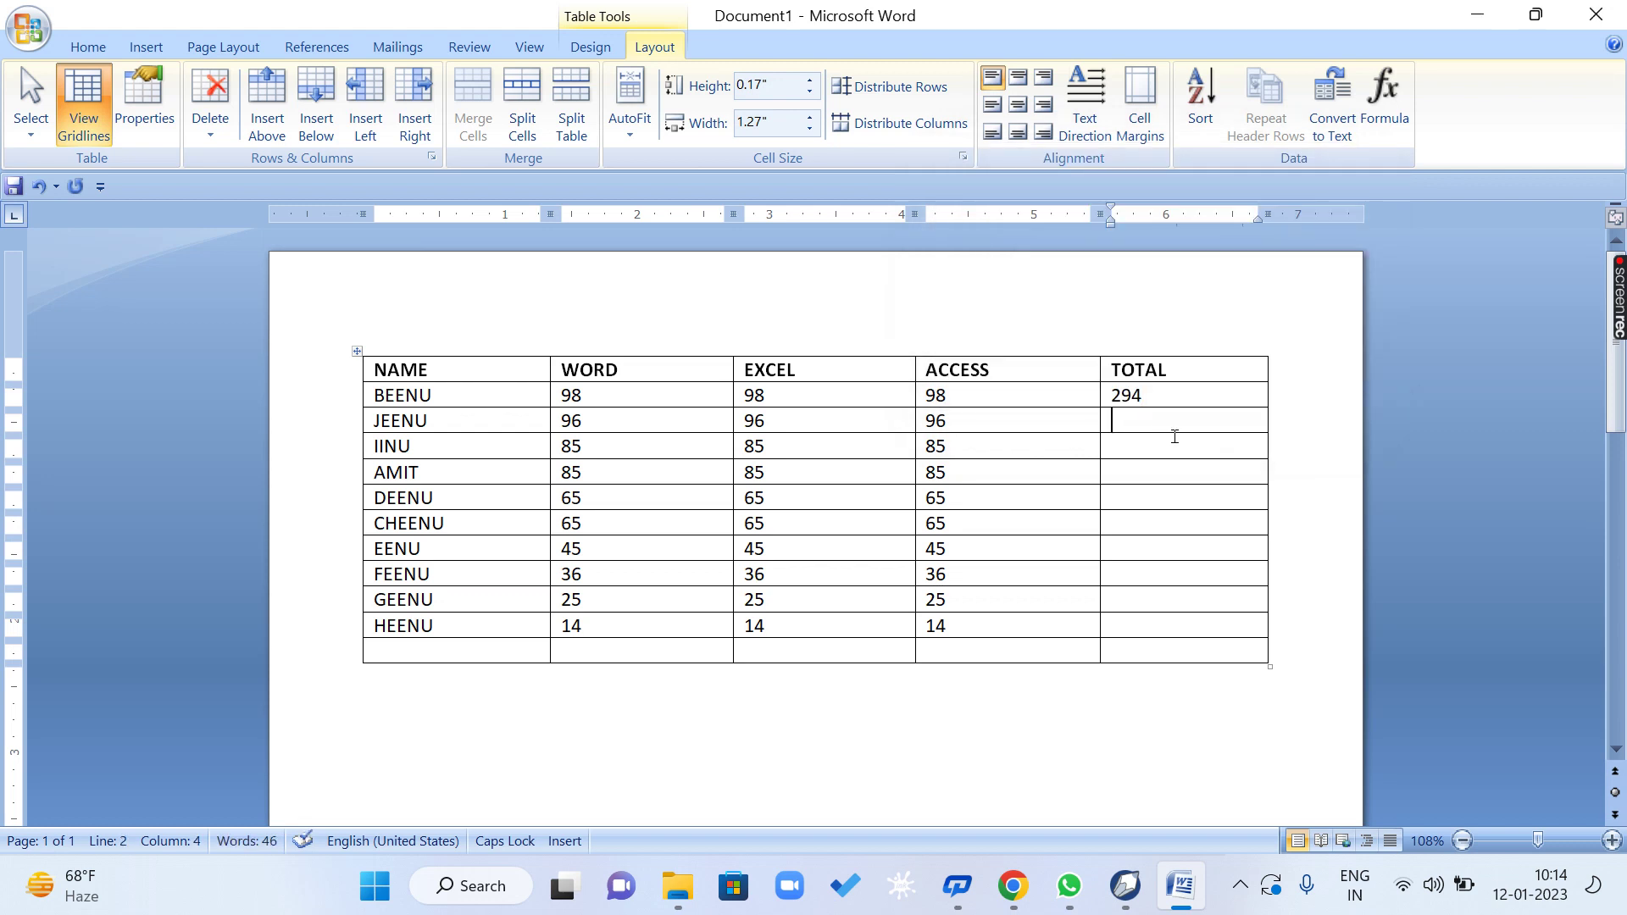
click(1370, 125)
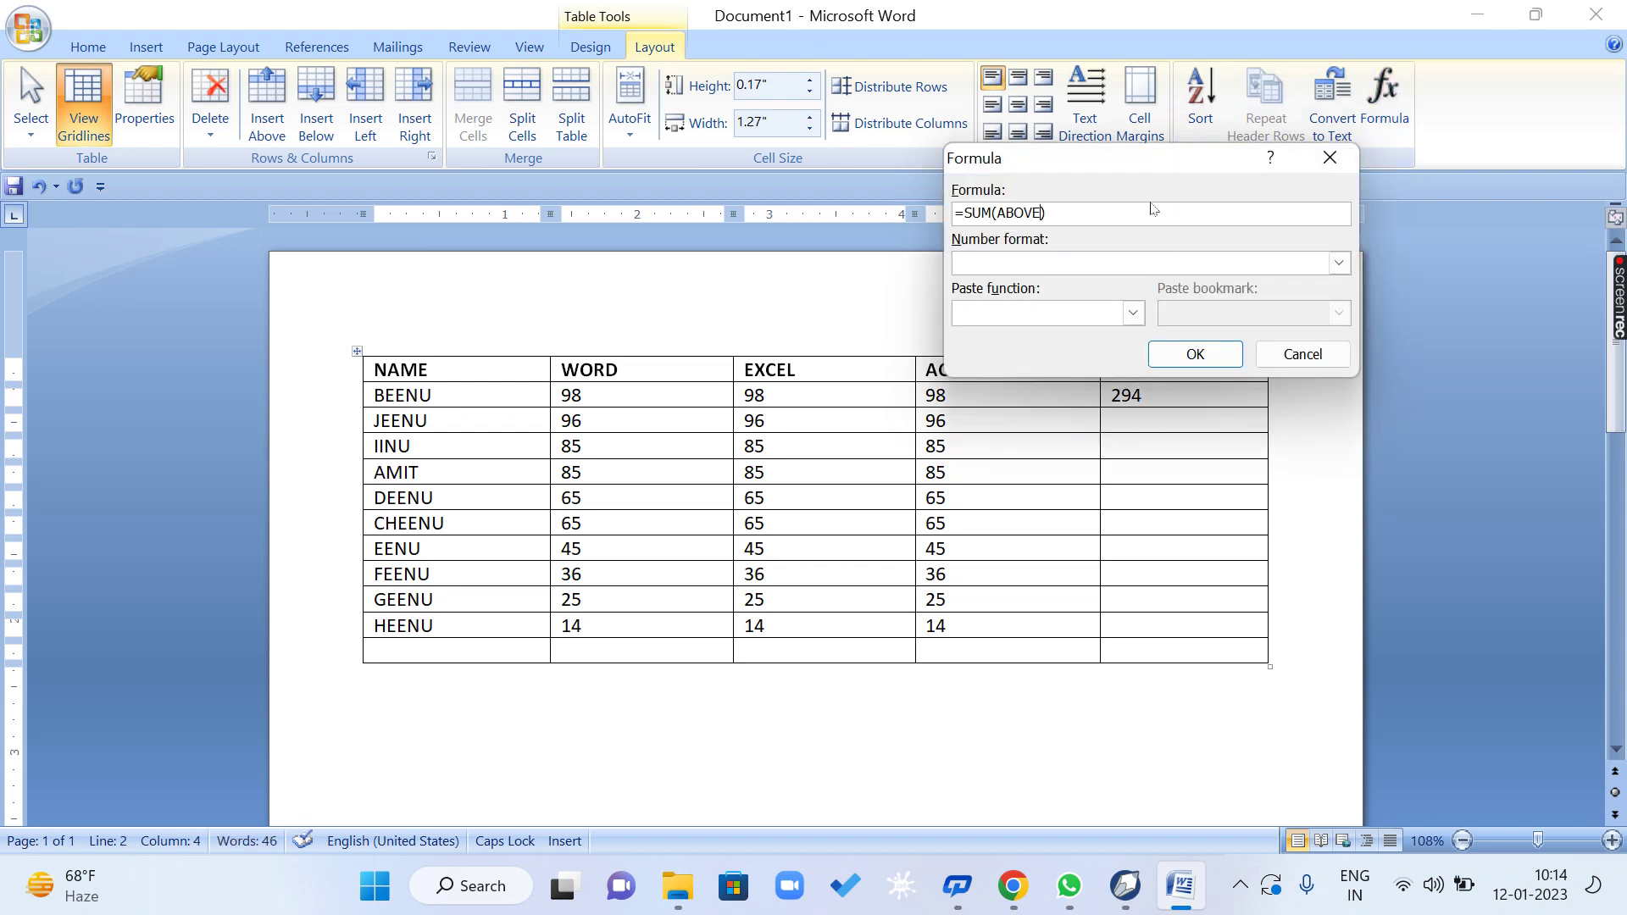
key(BackSpace)
key(BackSpace)
key(BackSpace)
key(BackSpace)
key(BackSpace)
text(LEFT)
key(Return)
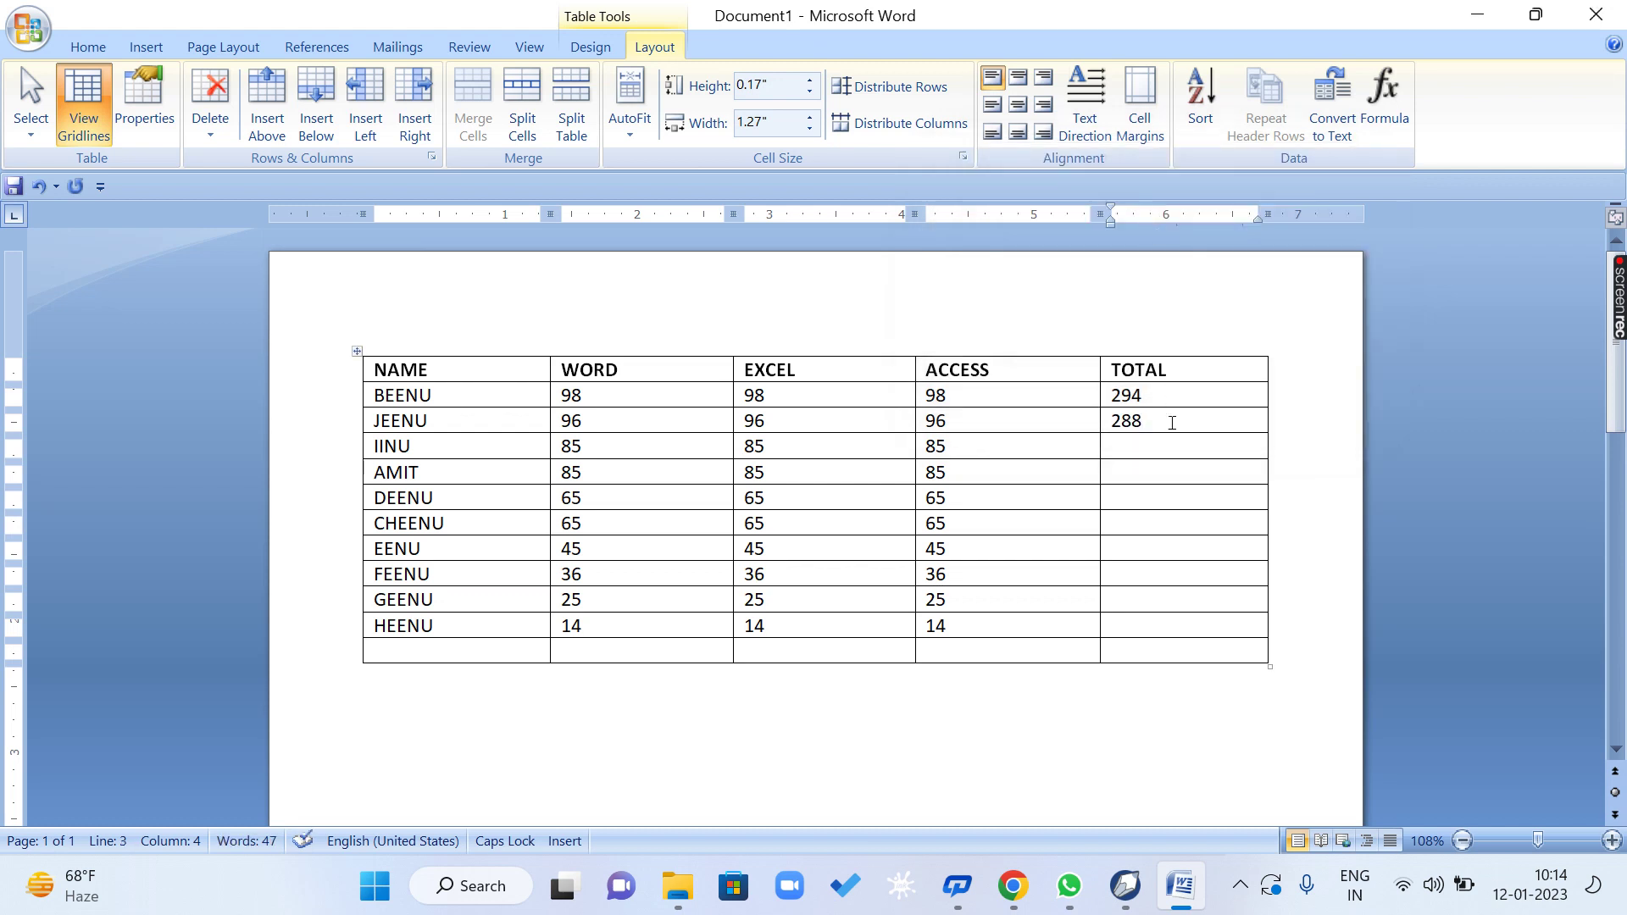
Insert the formula =SUM(LEFT) in the TOTAL cell of the third data row.
click(1390, 101)
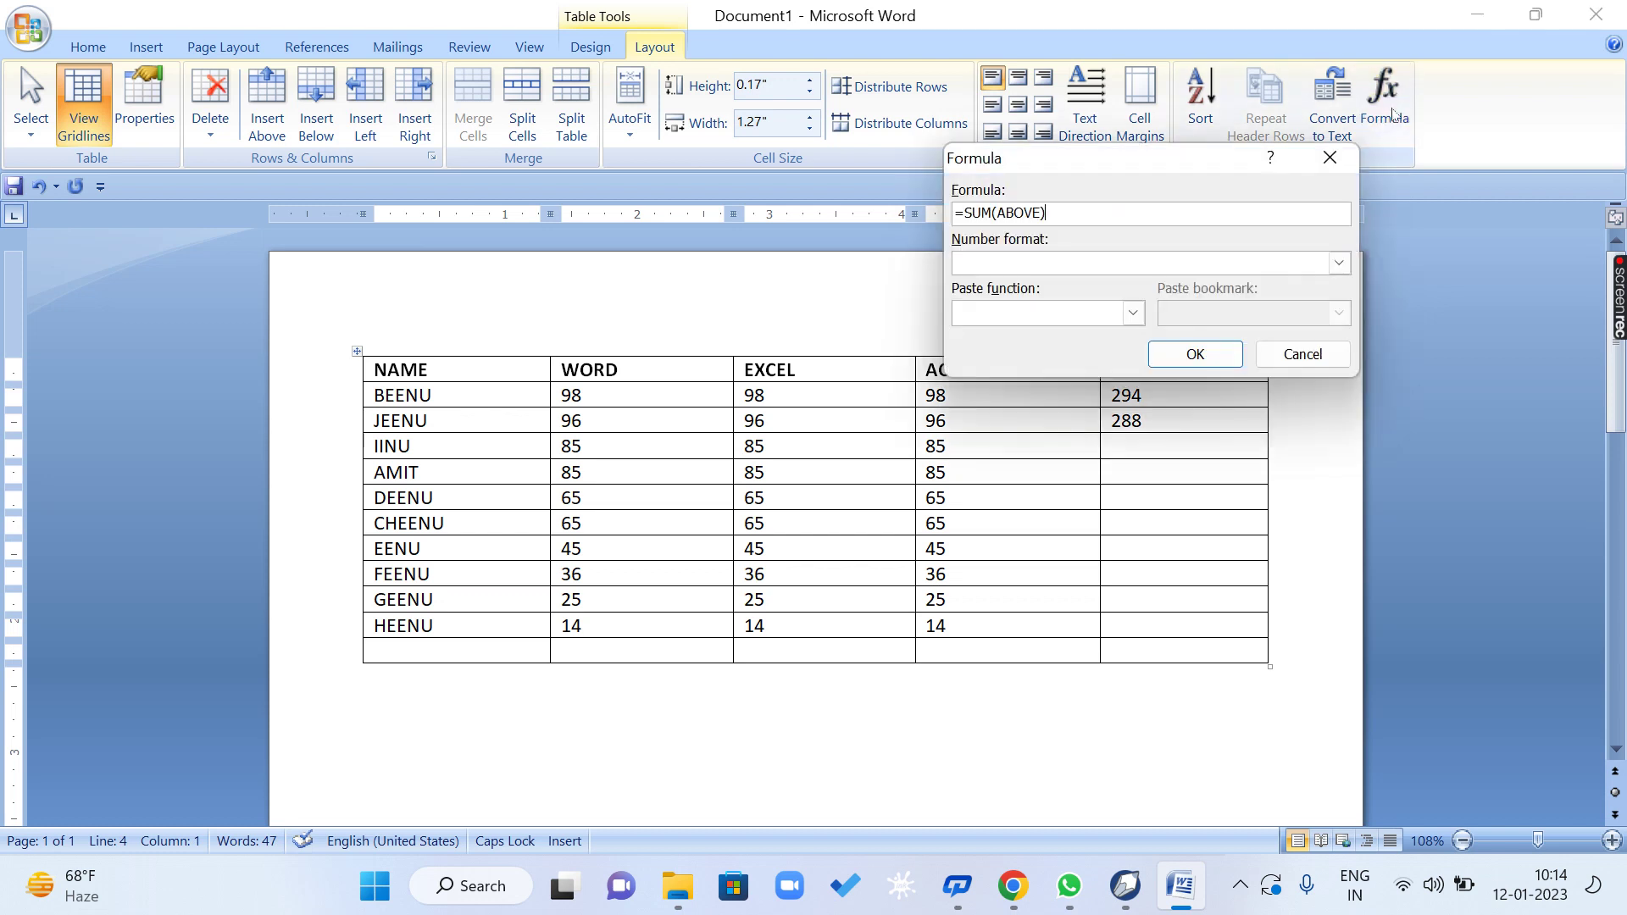
key(BackSpace)
key(BackSpace)
key(BackSpace)
key(BackSpace)
key(BackSpace)
text(LEFT)
key(Return)
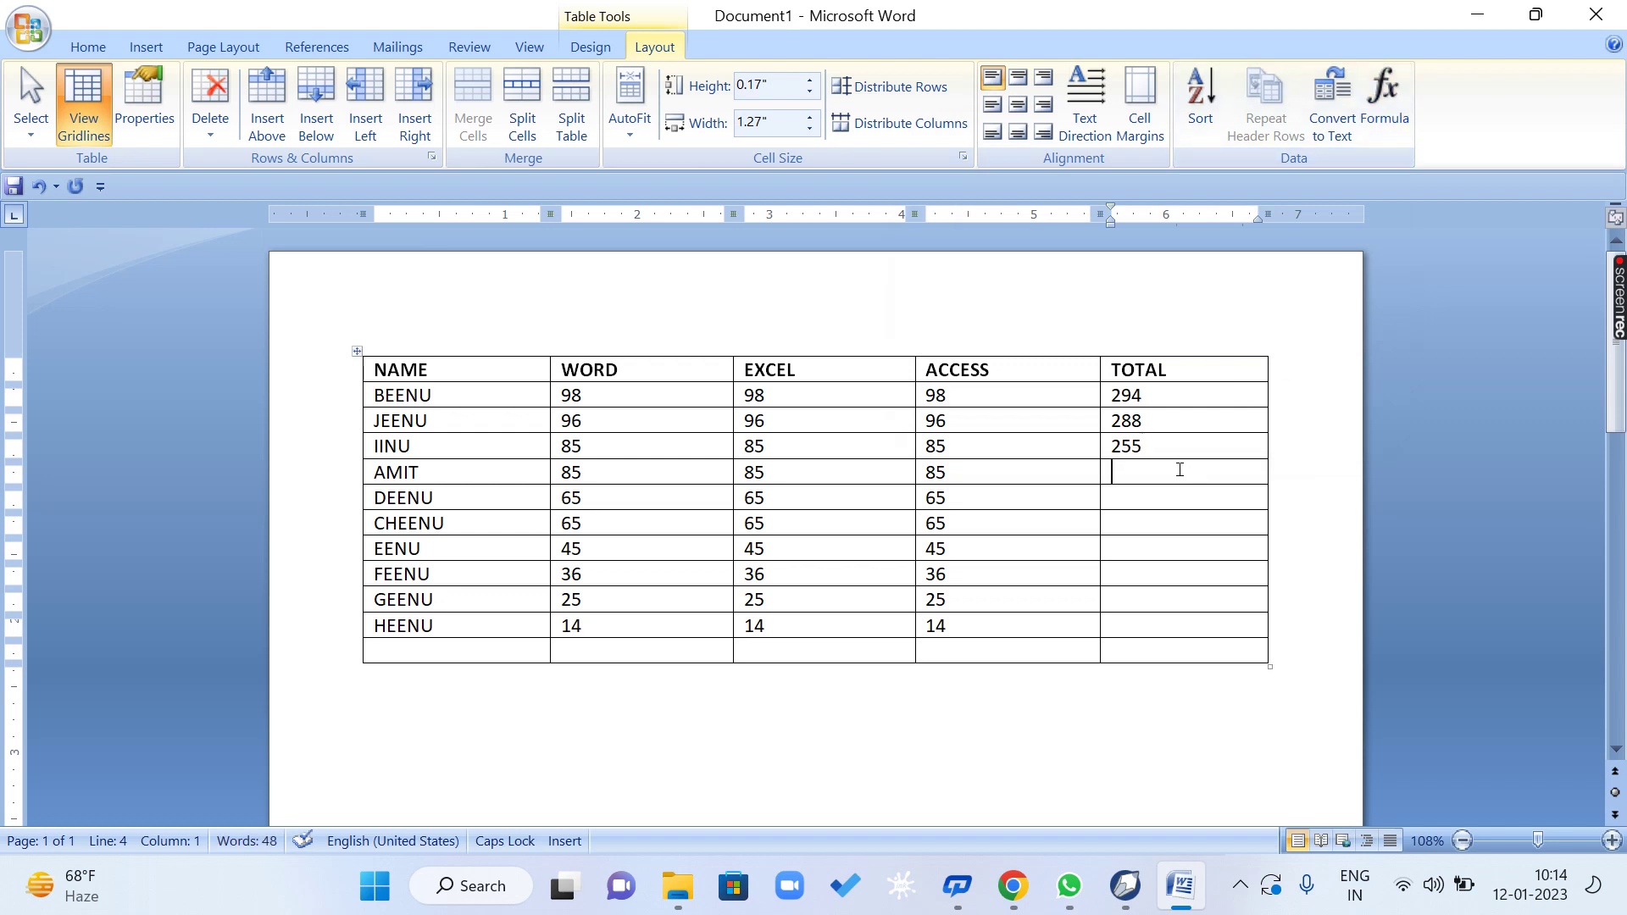
Insert the formula =SUM(LEFT) in the TOTAL cell of the fourth data row.
click(1384, 98)
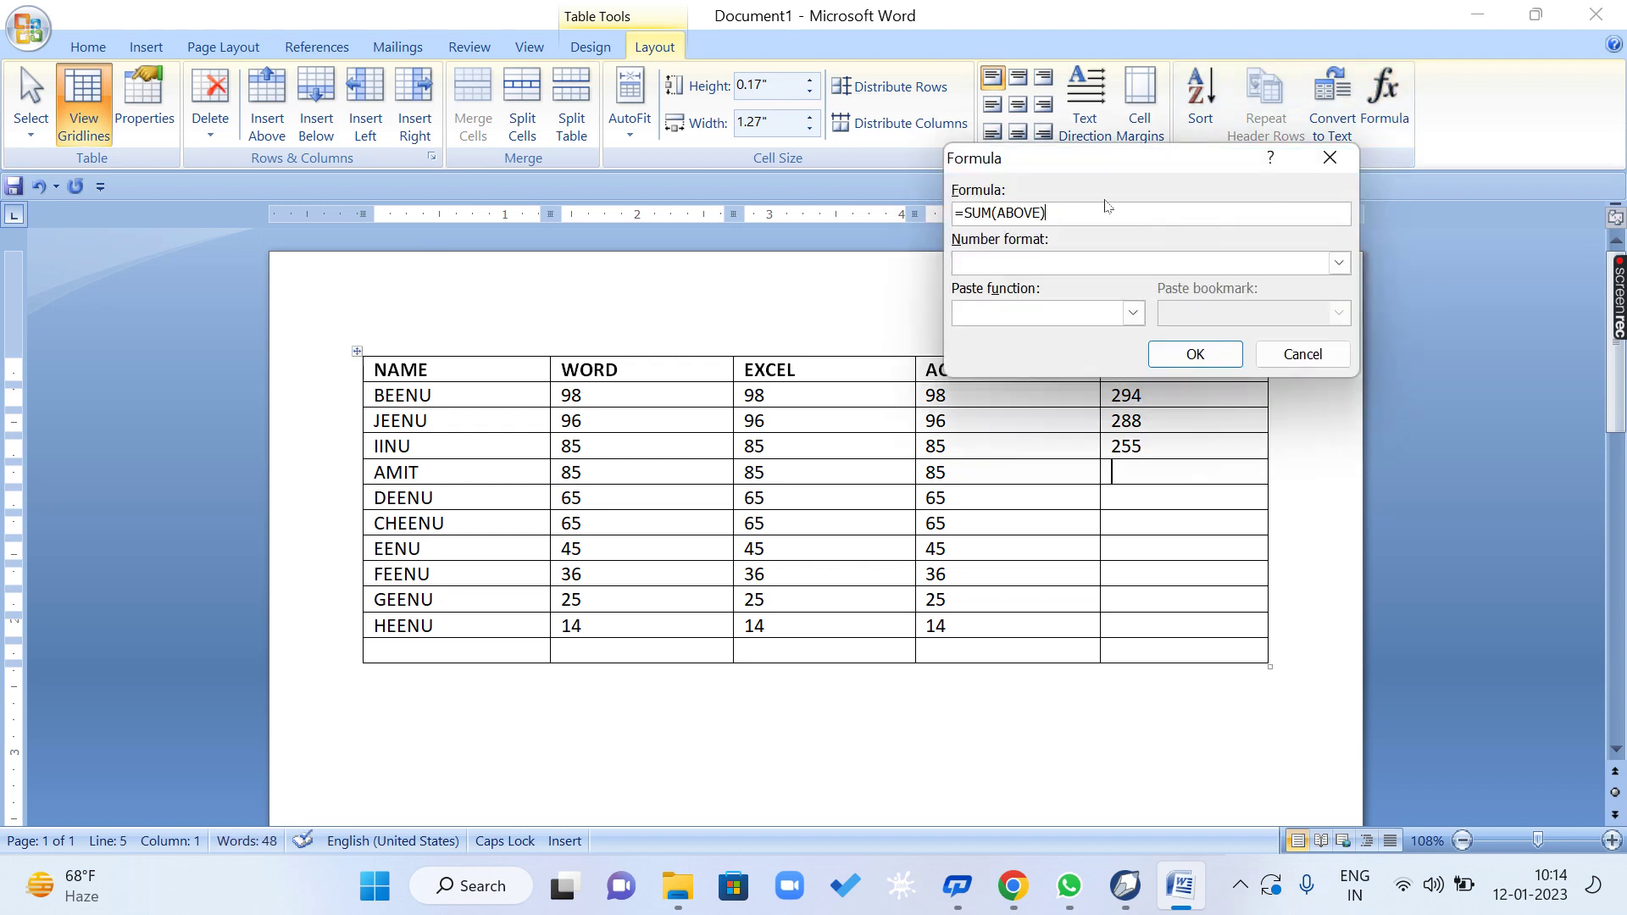
key(BackSpace)
key(BackSpace)
key(BackSpace)
key(BackSpace)
key(BackSpace)
text(LEFT)
key(Return)
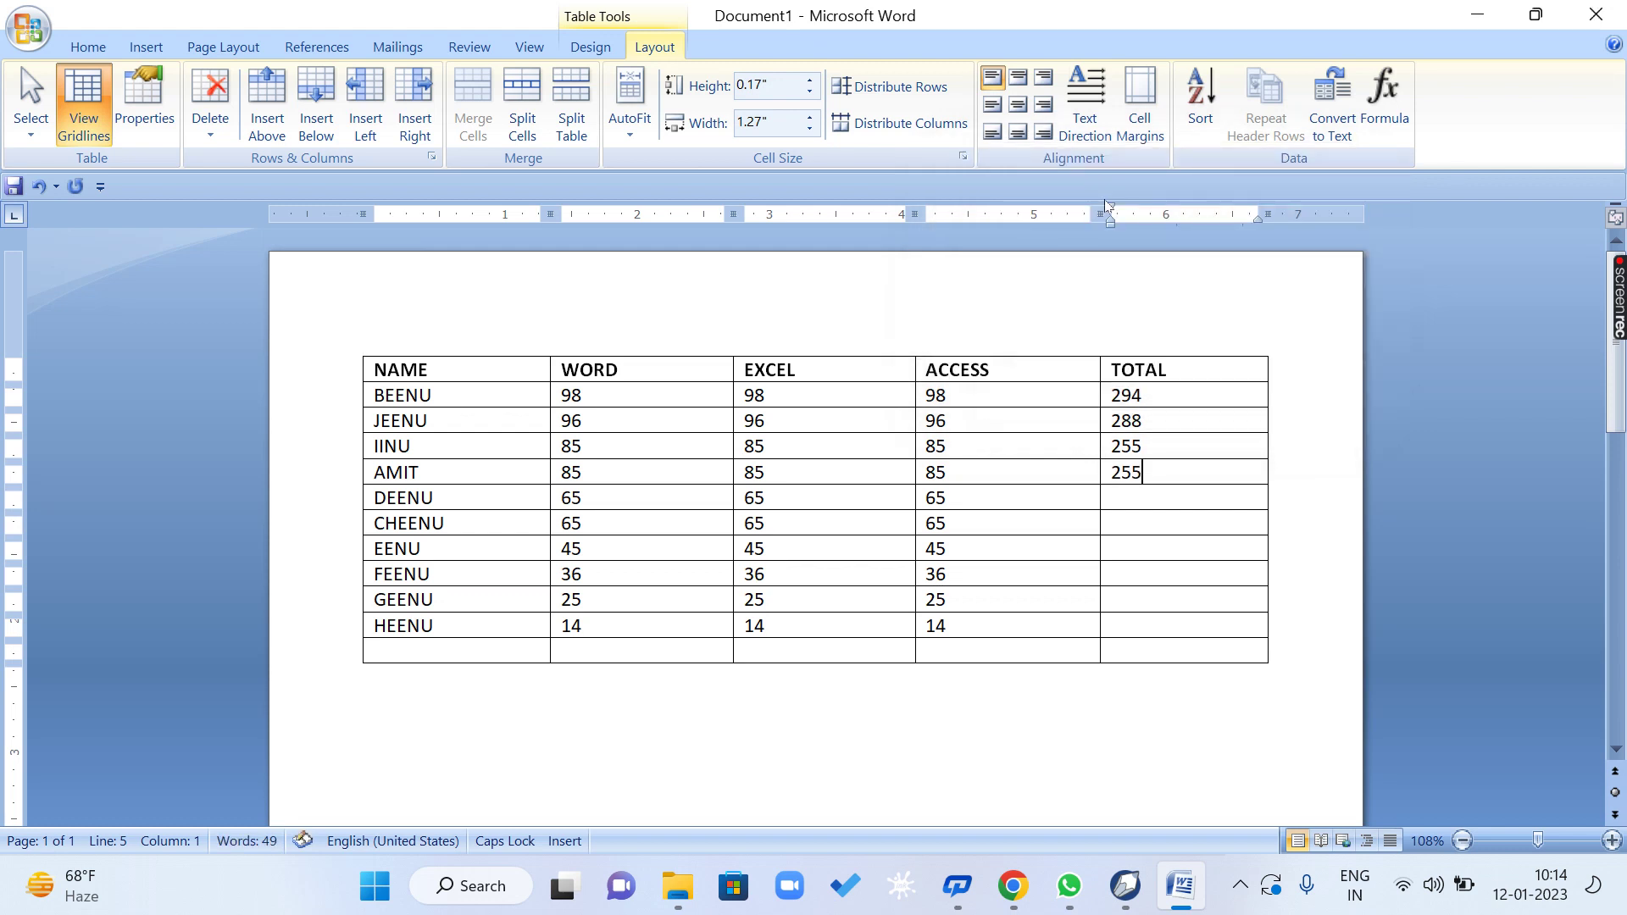
Insert the formula =SUM(ABOVE) in the empty last cell of the ACCESS column.
click(964, 655)
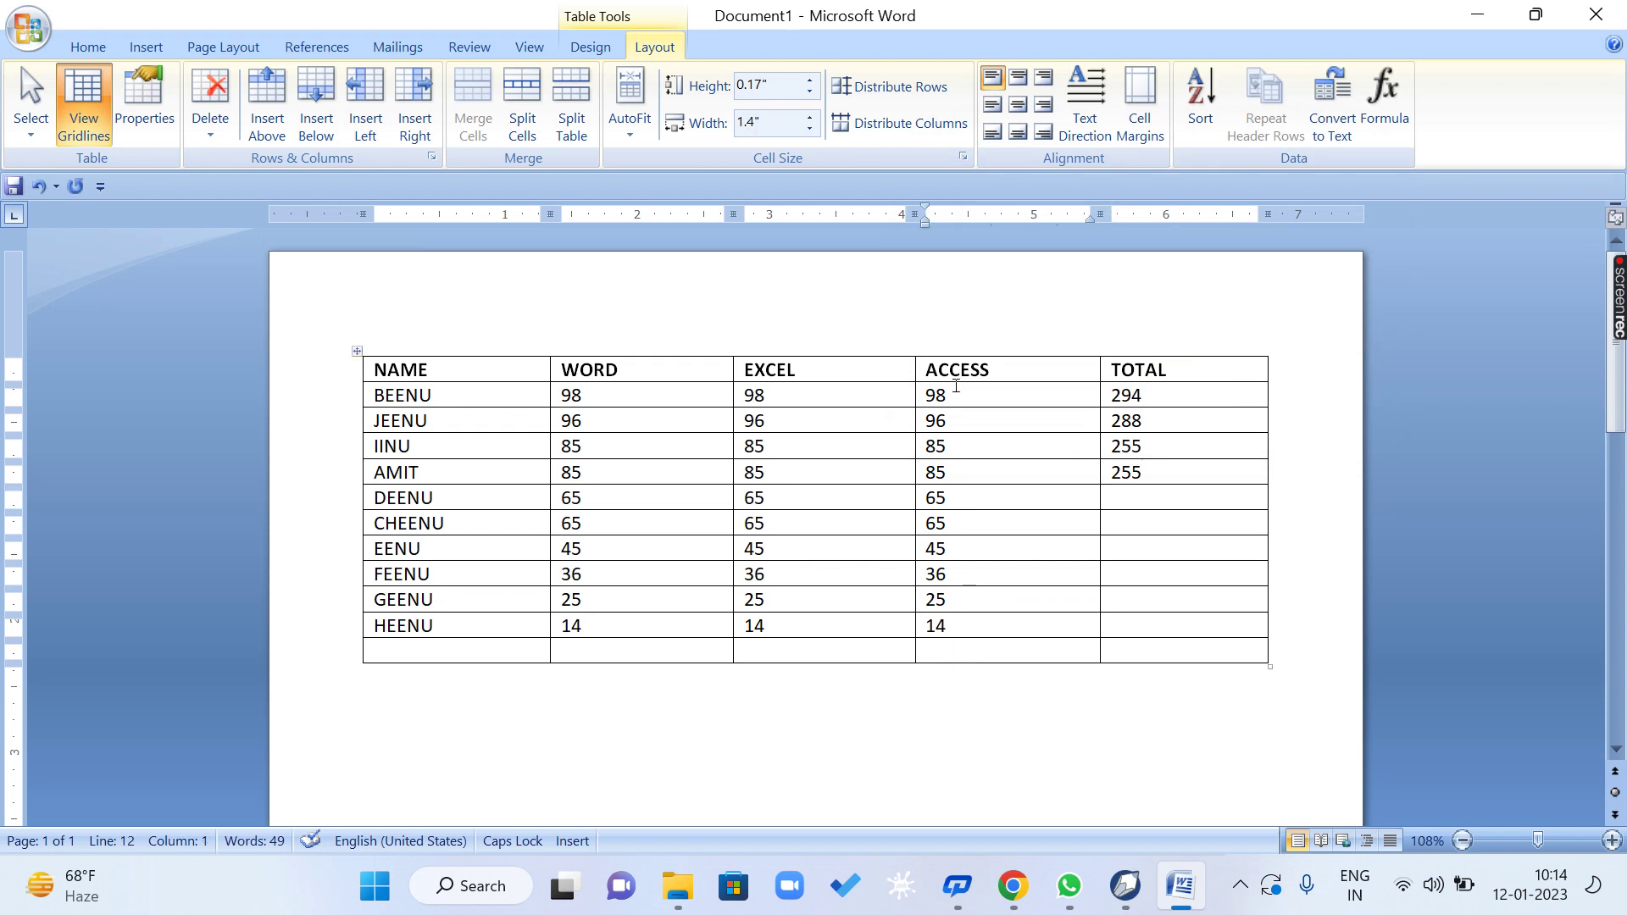
click(1383, 102)
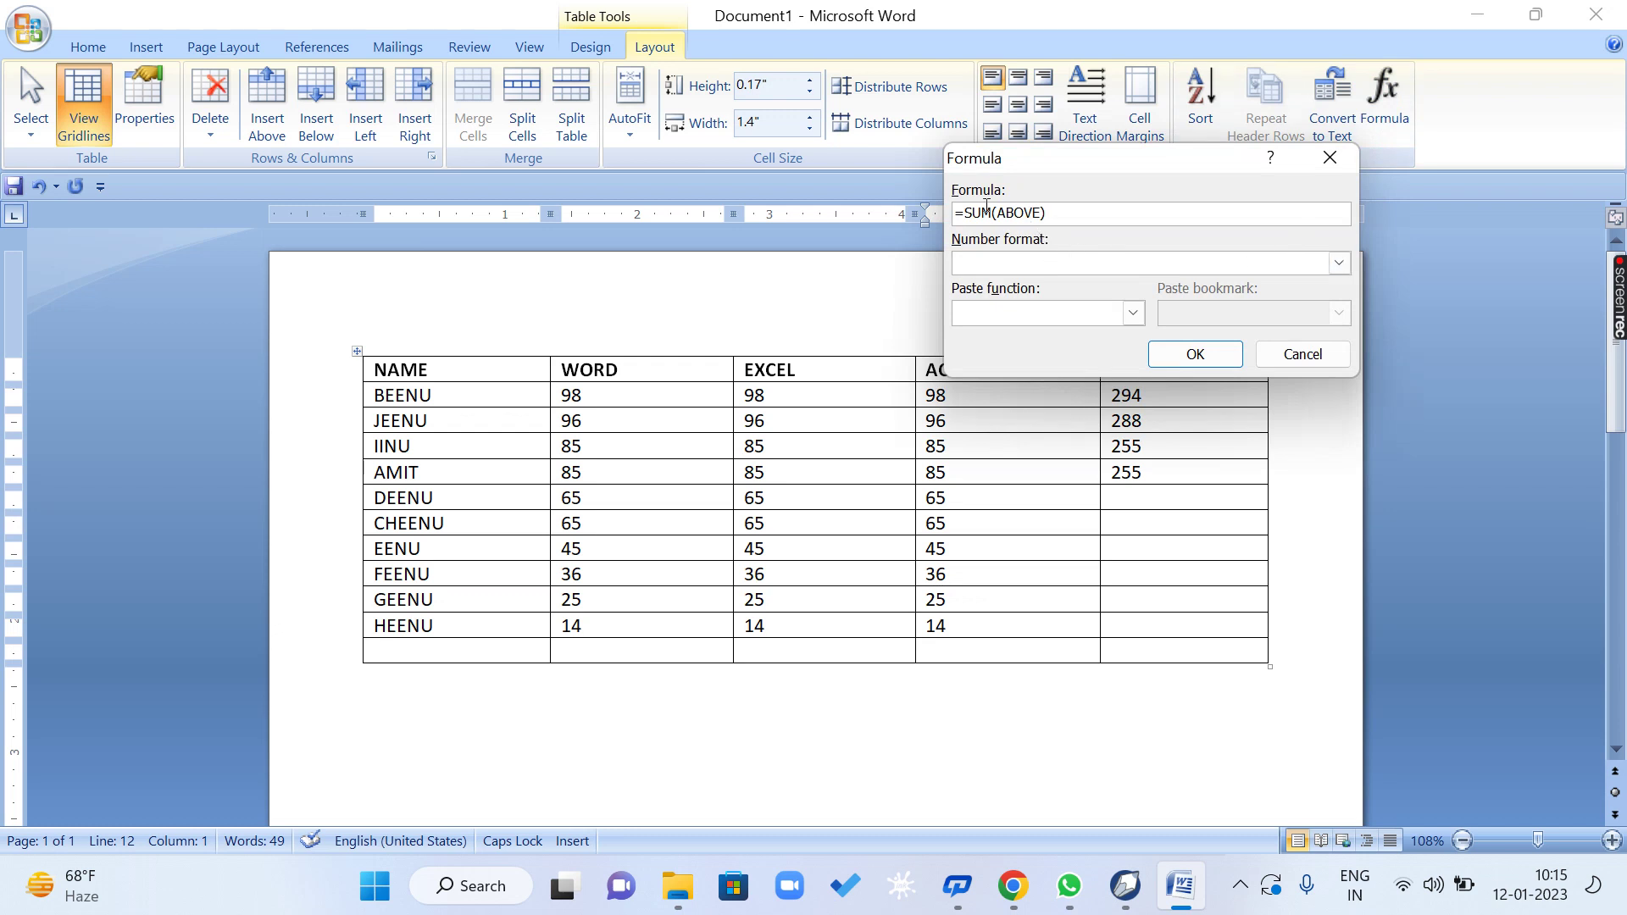
click(1195, 354)
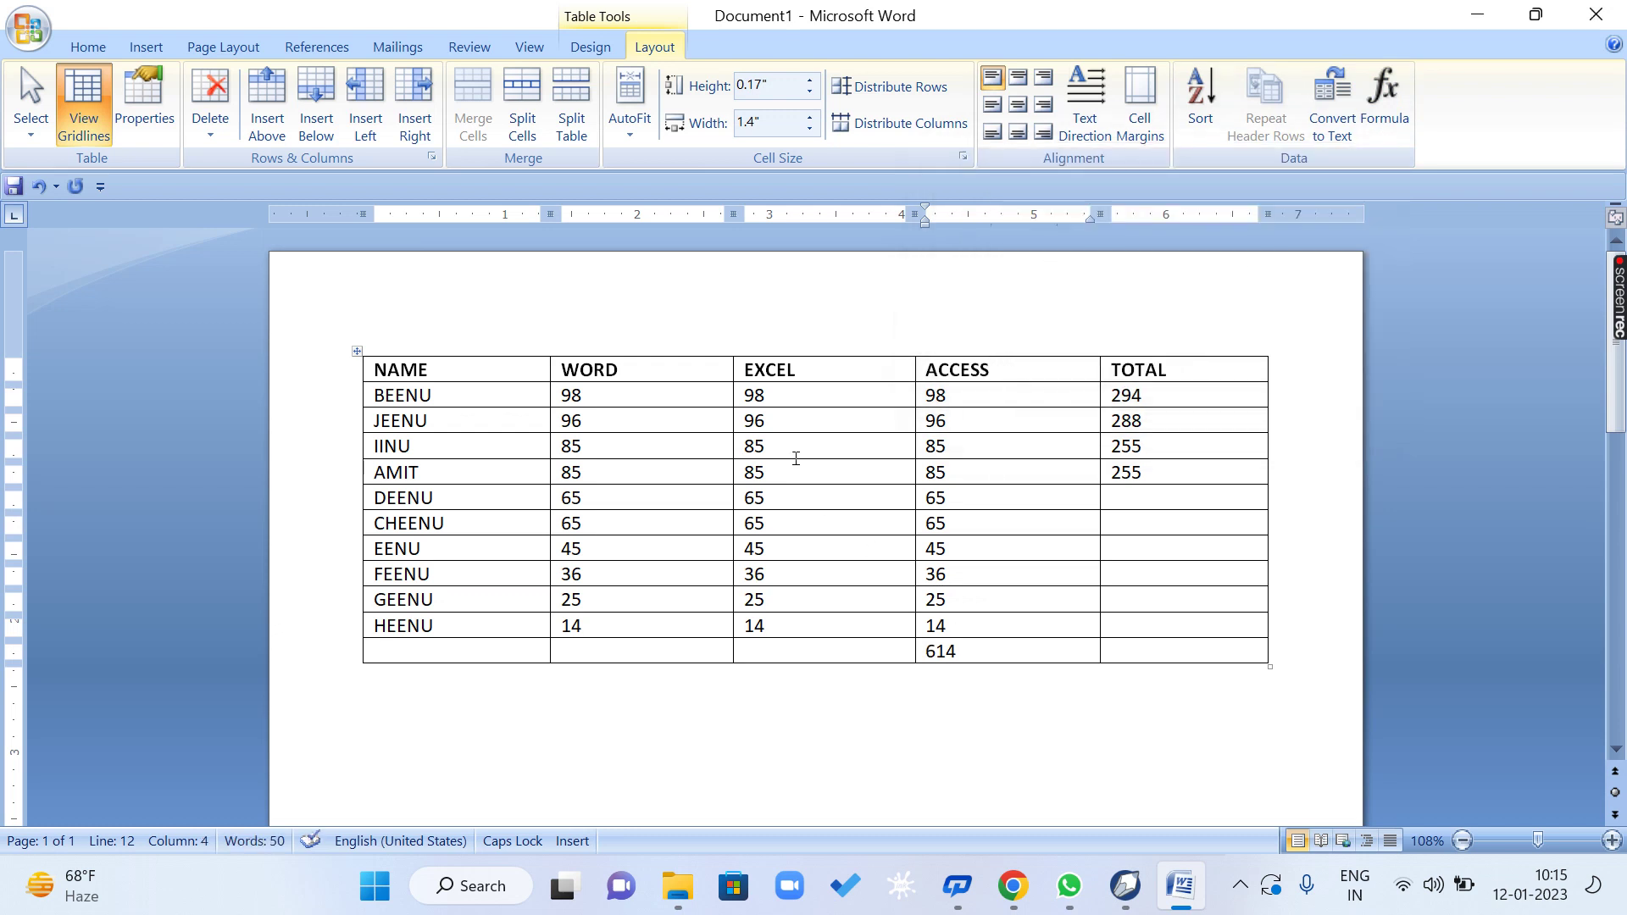
Replace the EXCEL mark in the first data row with the formula =SUM(BELOW).
click(797, 397)
key(BackSpace)
key(BackSpace)
click(1399, 141)
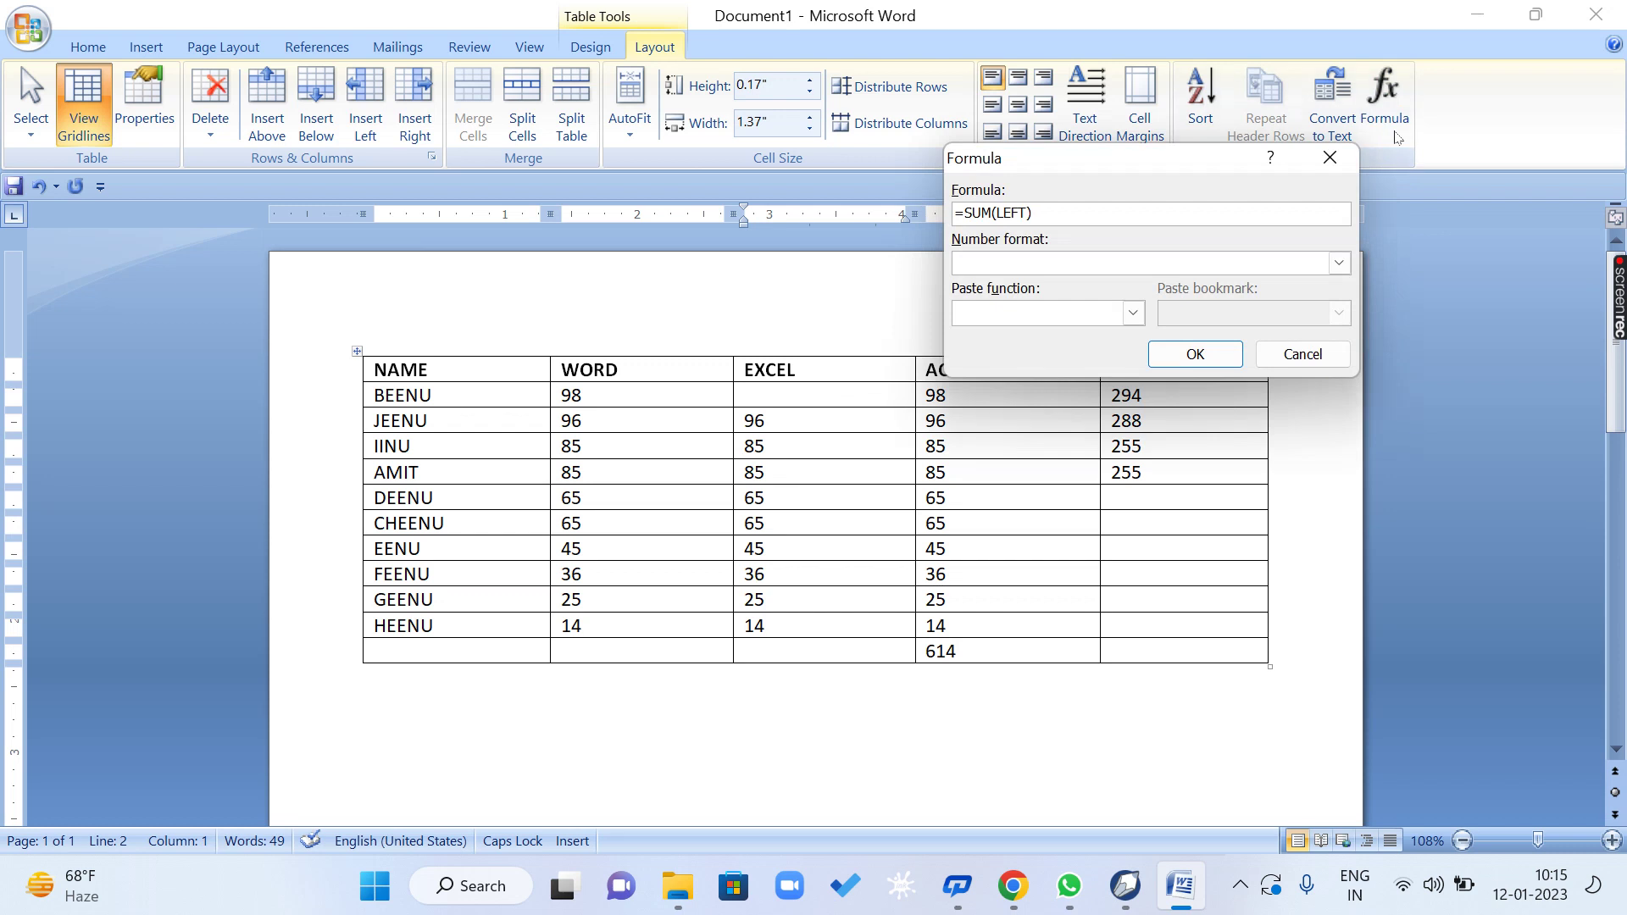
key(Left)
key(BackSpace)
text(BELOW)
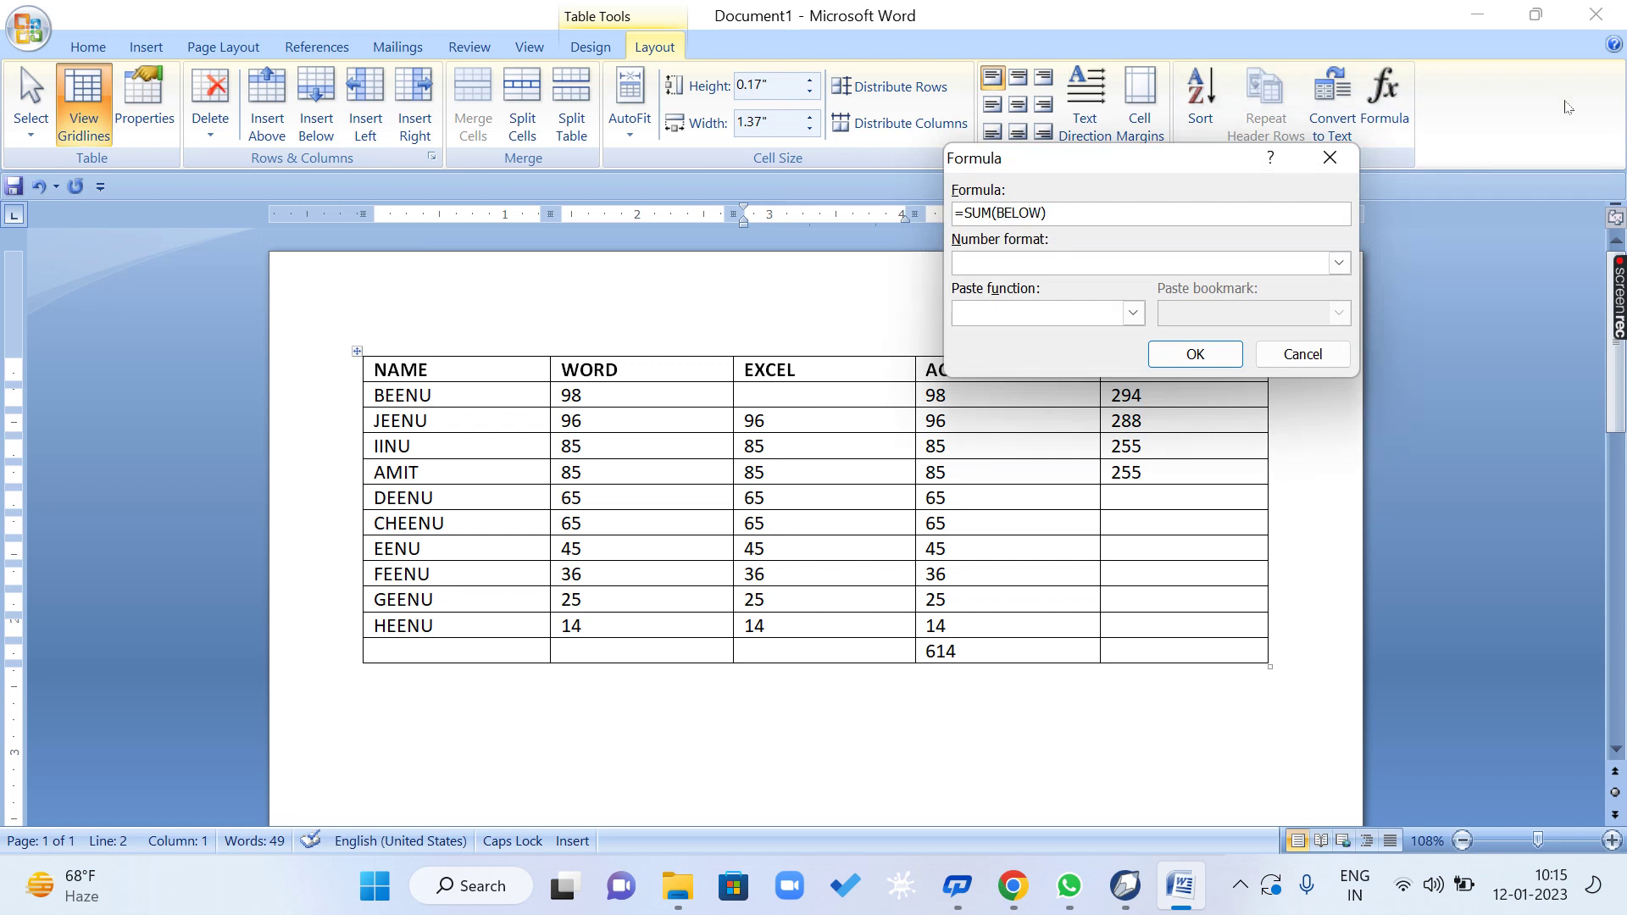
click(1191, 360)
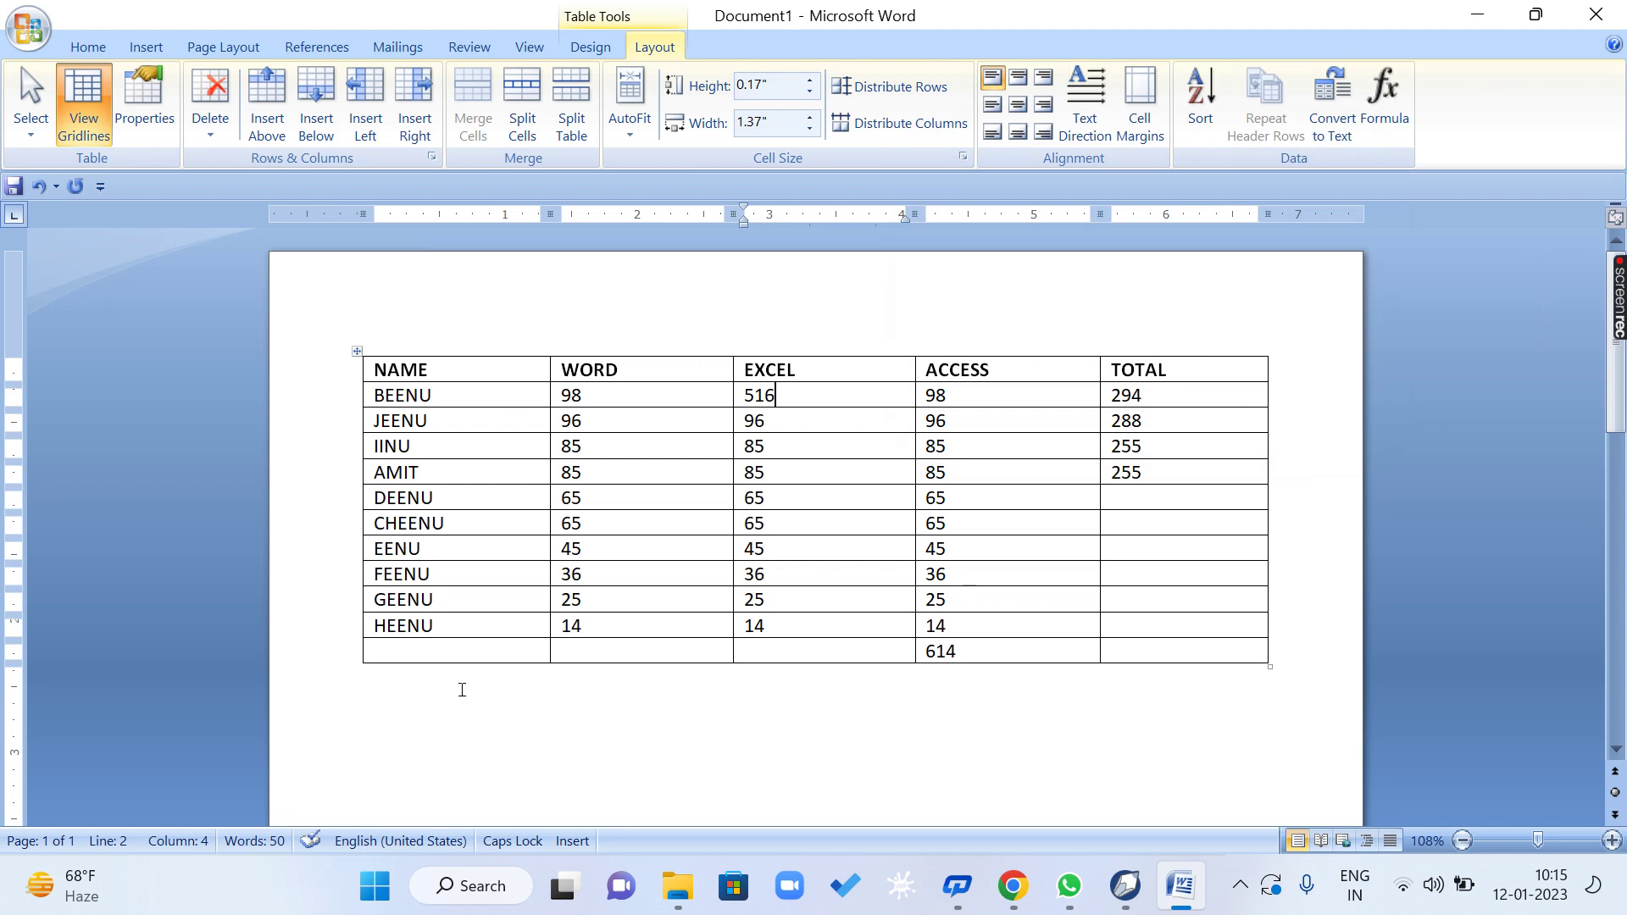
Replace the last name in the NAME column with the formula =SUM(RIGHT).
click(513, 625)
key(BackSpace)
key(BackSpace)
key(BackSpace)
key(BackSpace)
key(BackSpace)
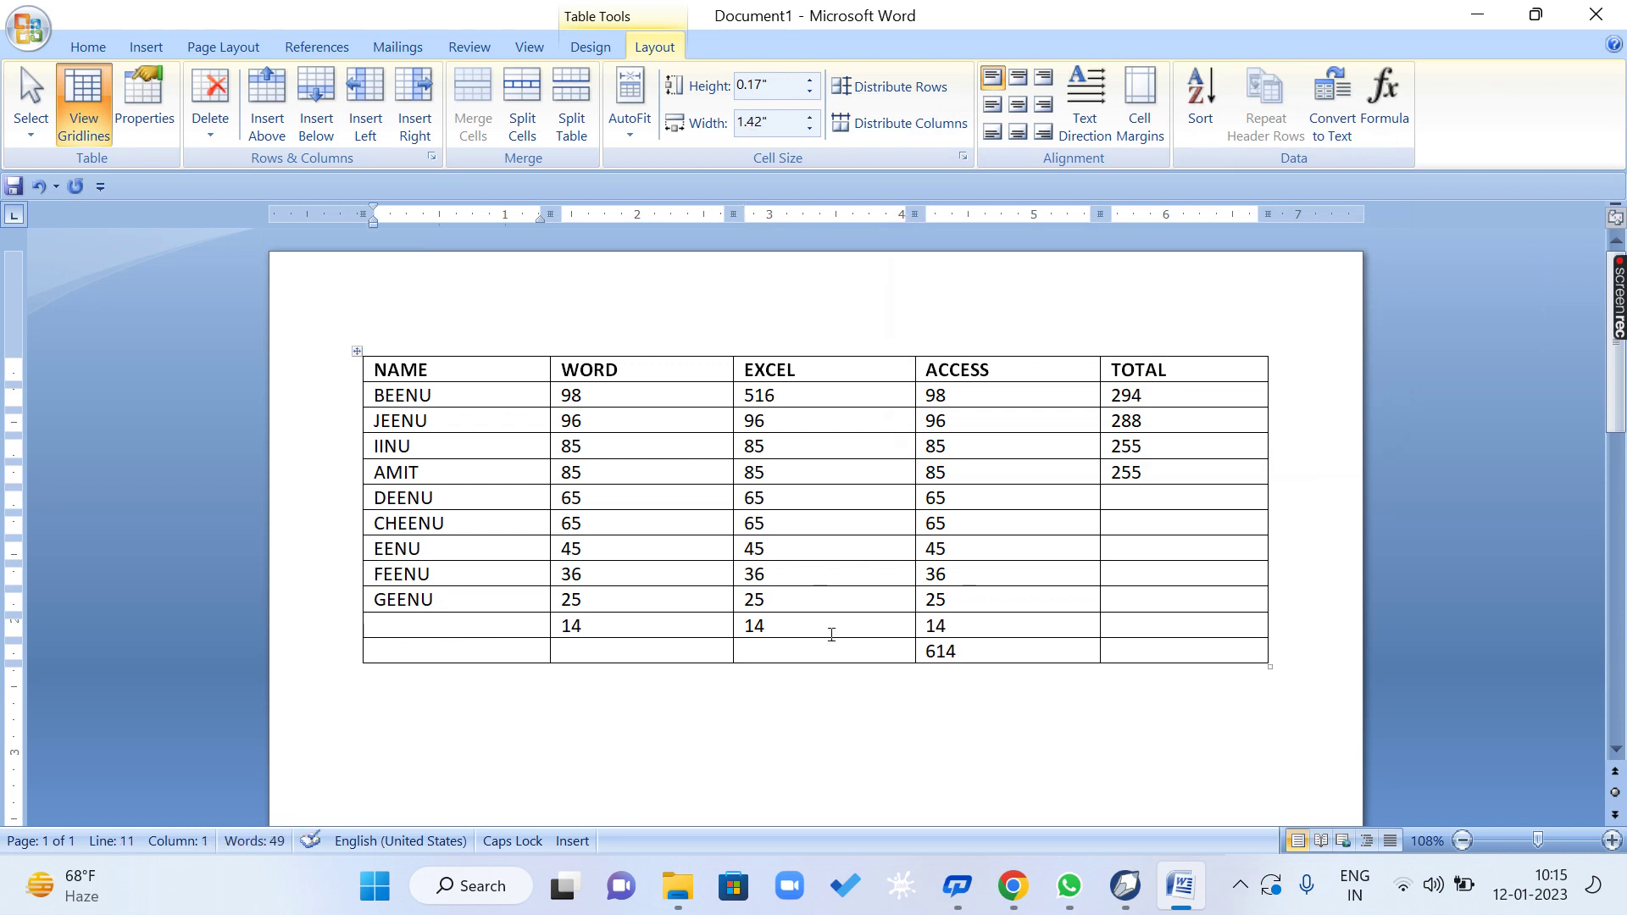
click(1368, 114)
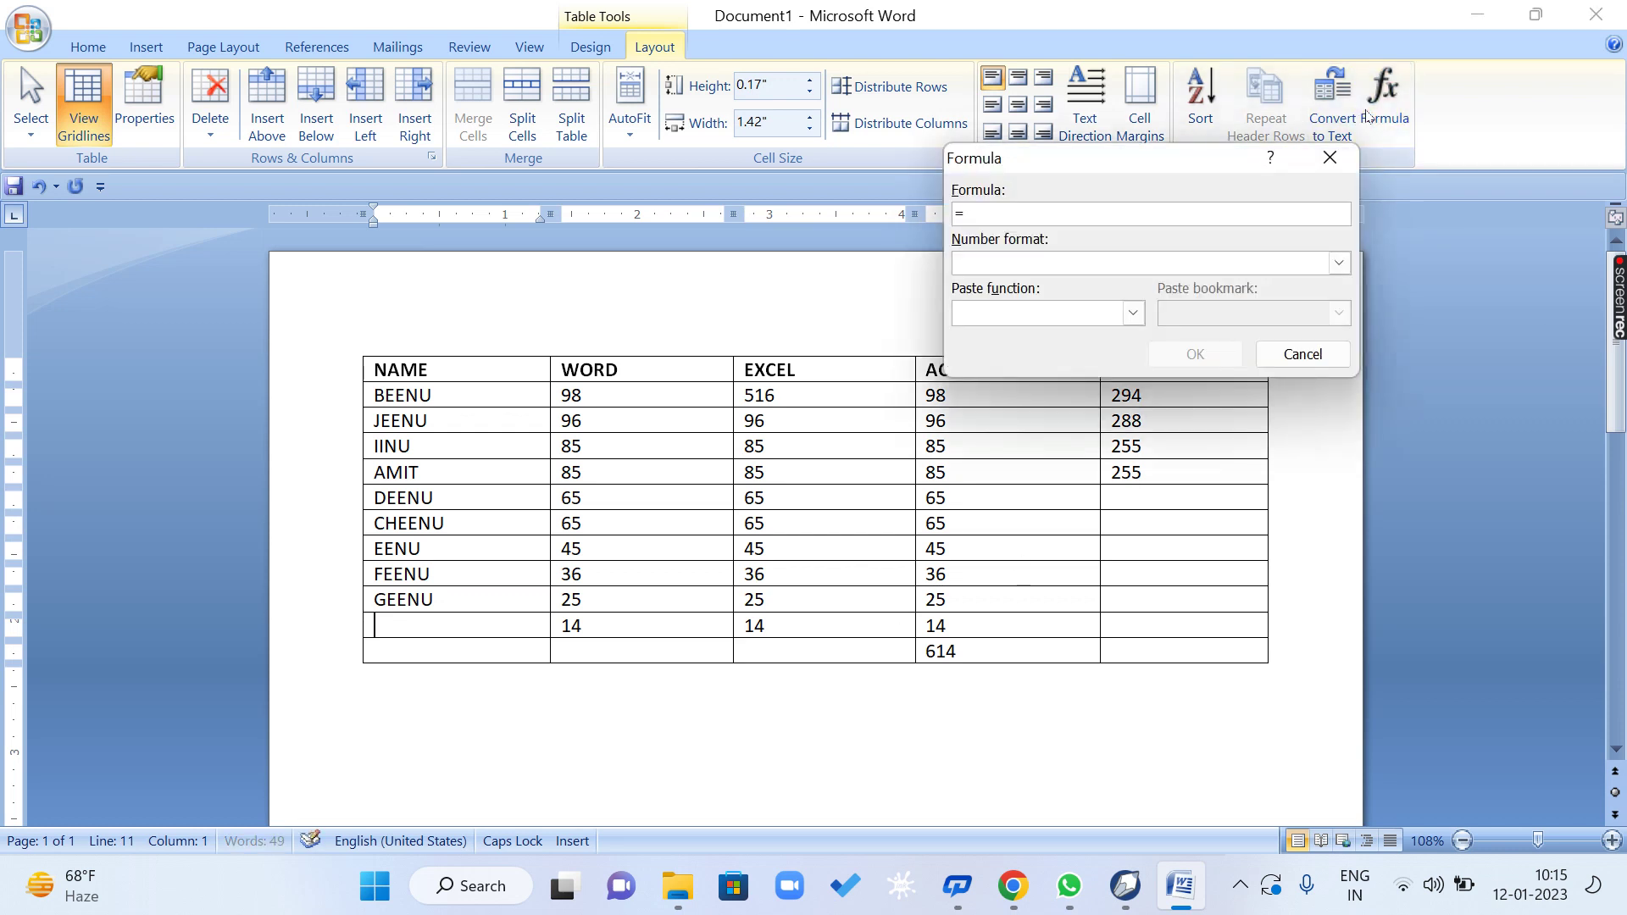
text(SUM(RIGHT)
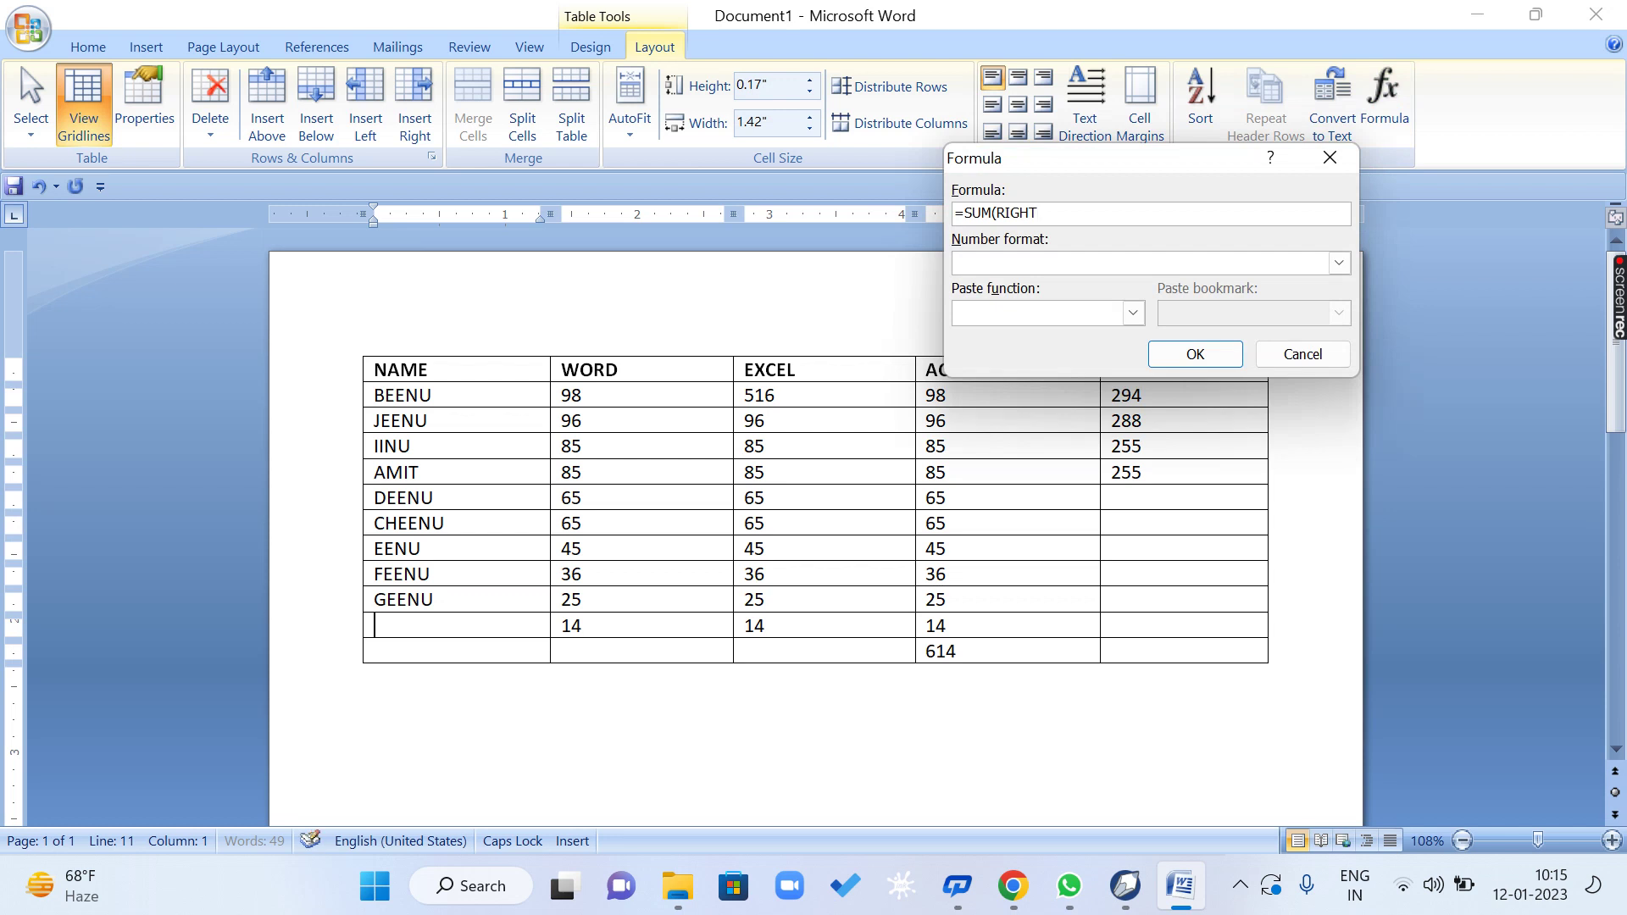
text())
click(1195, 354)
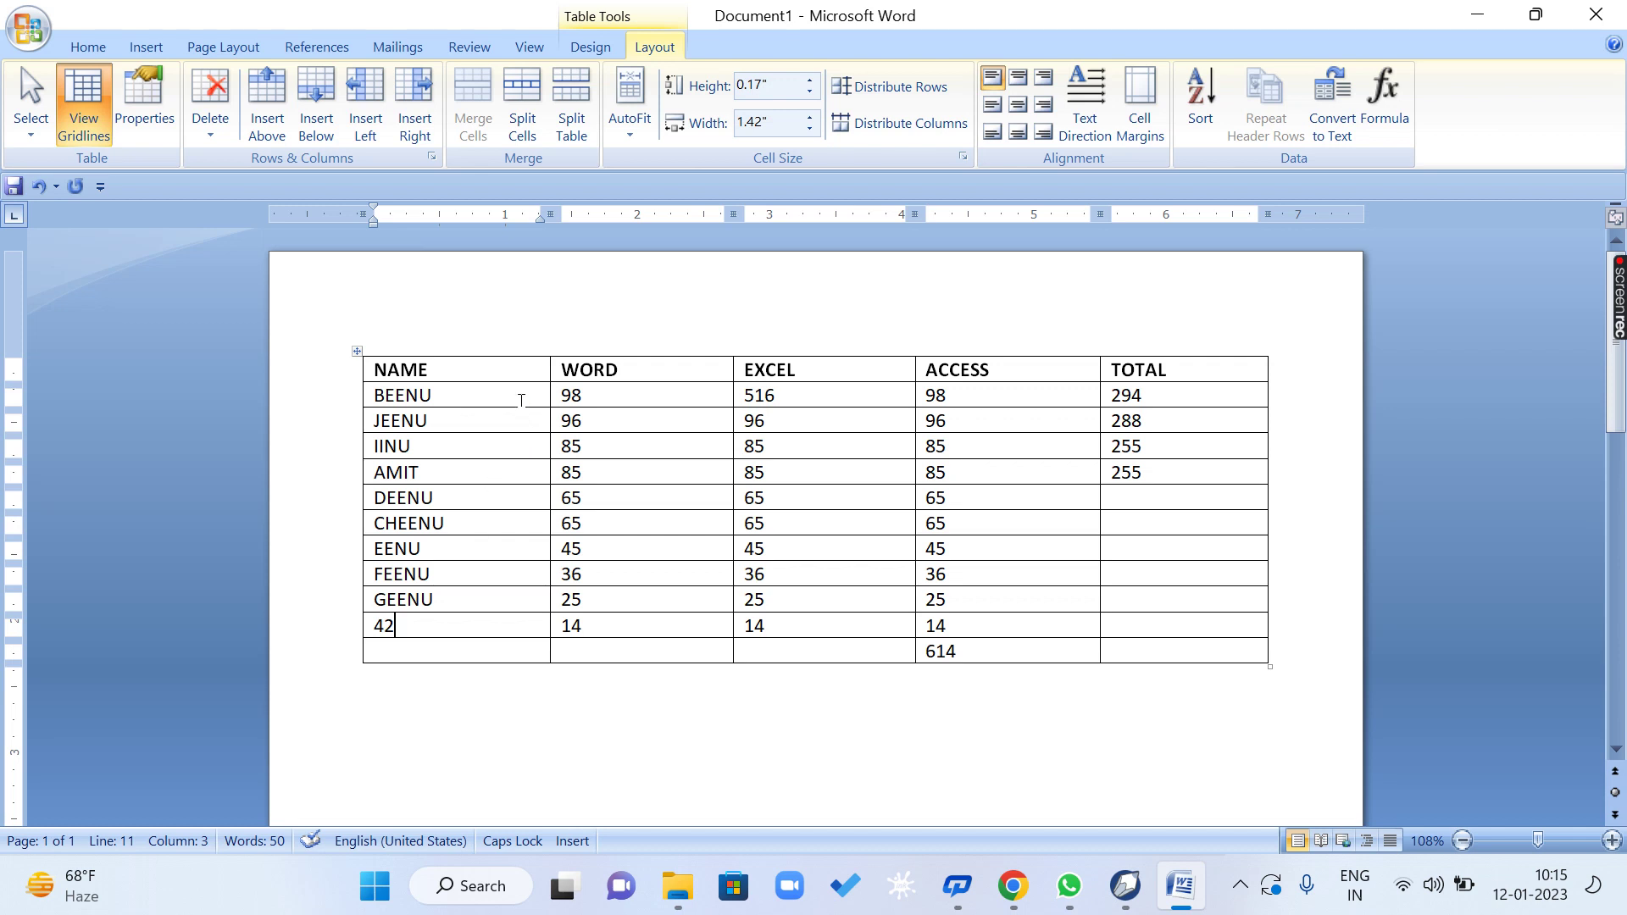
Select only the NAME header cell, clear the selection, and select the whole NAME column.
click(33, 136)
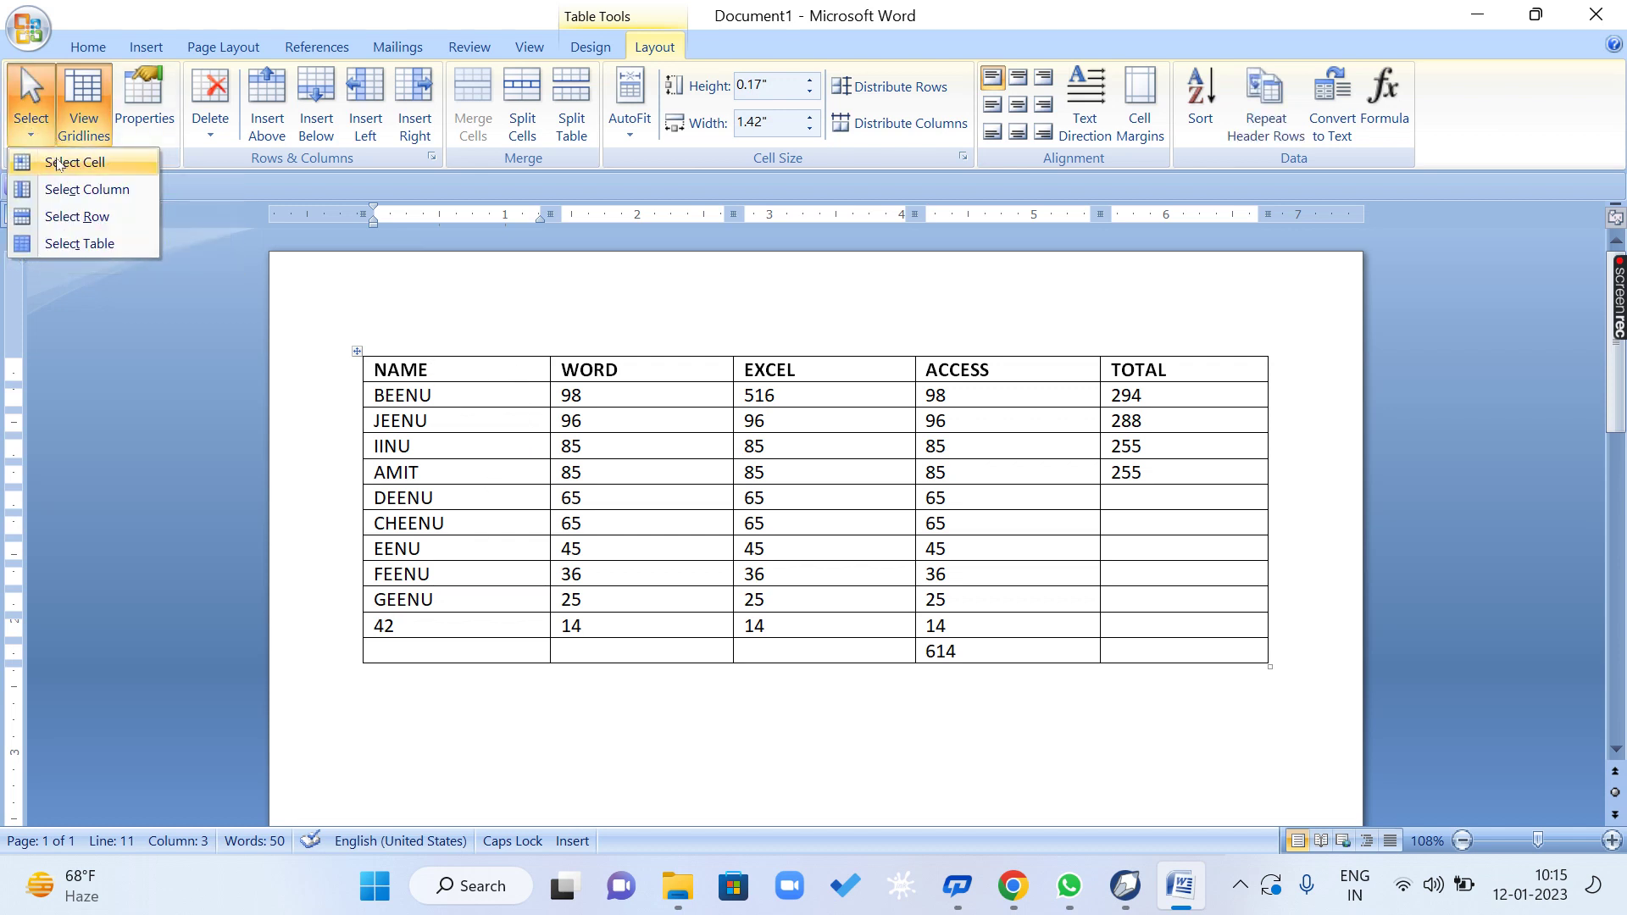
click(57, 164)
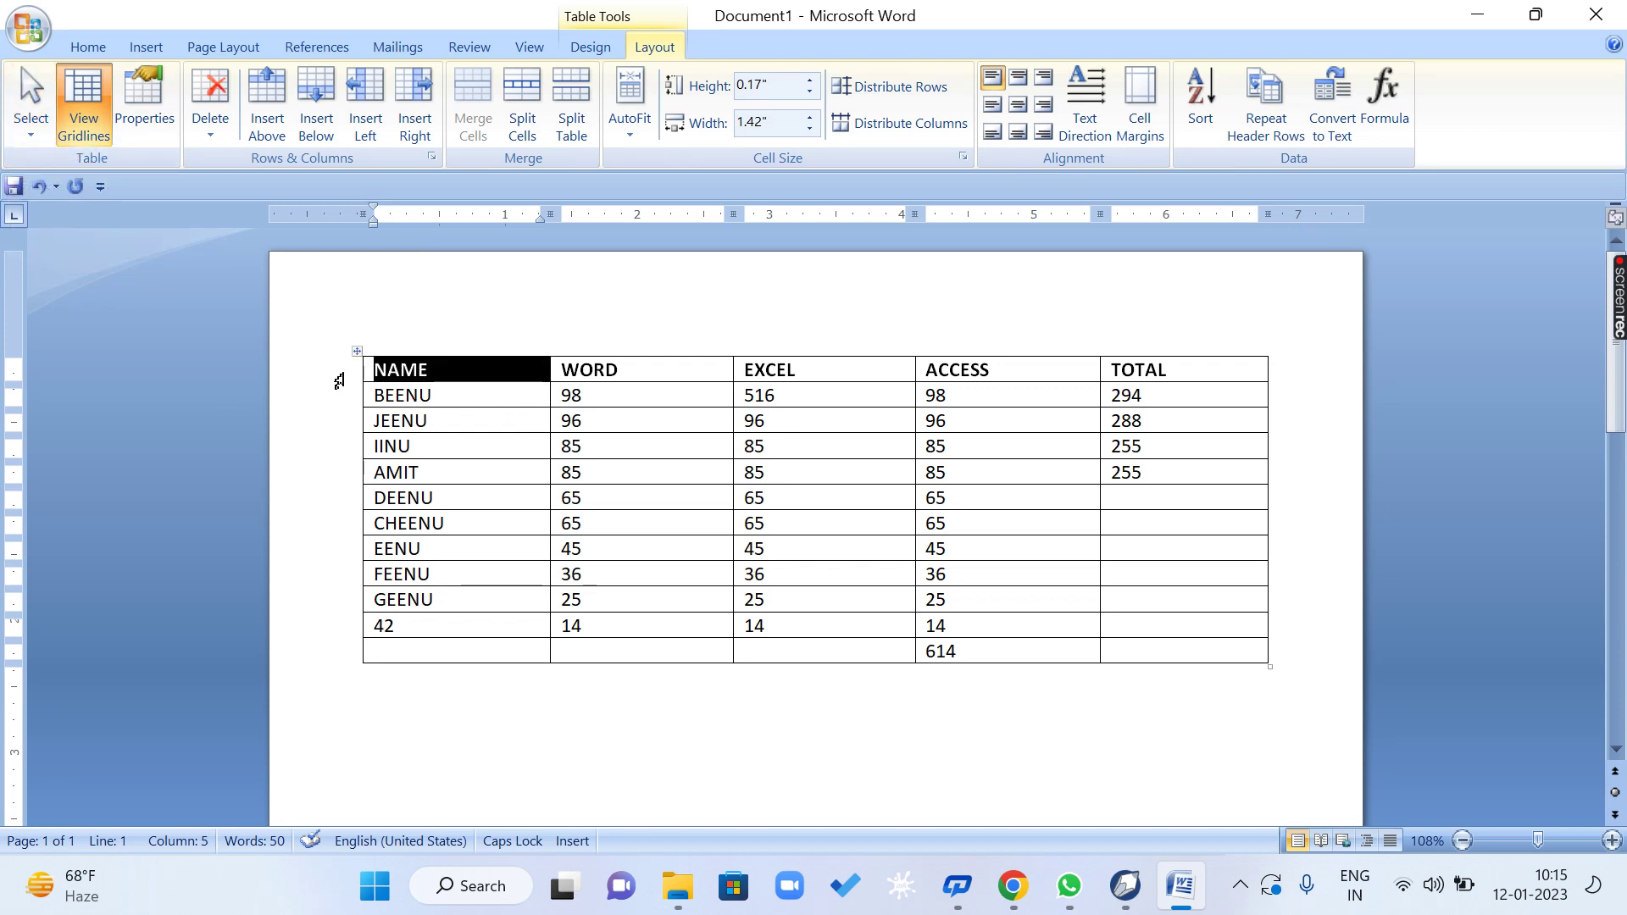
click(455, 387)
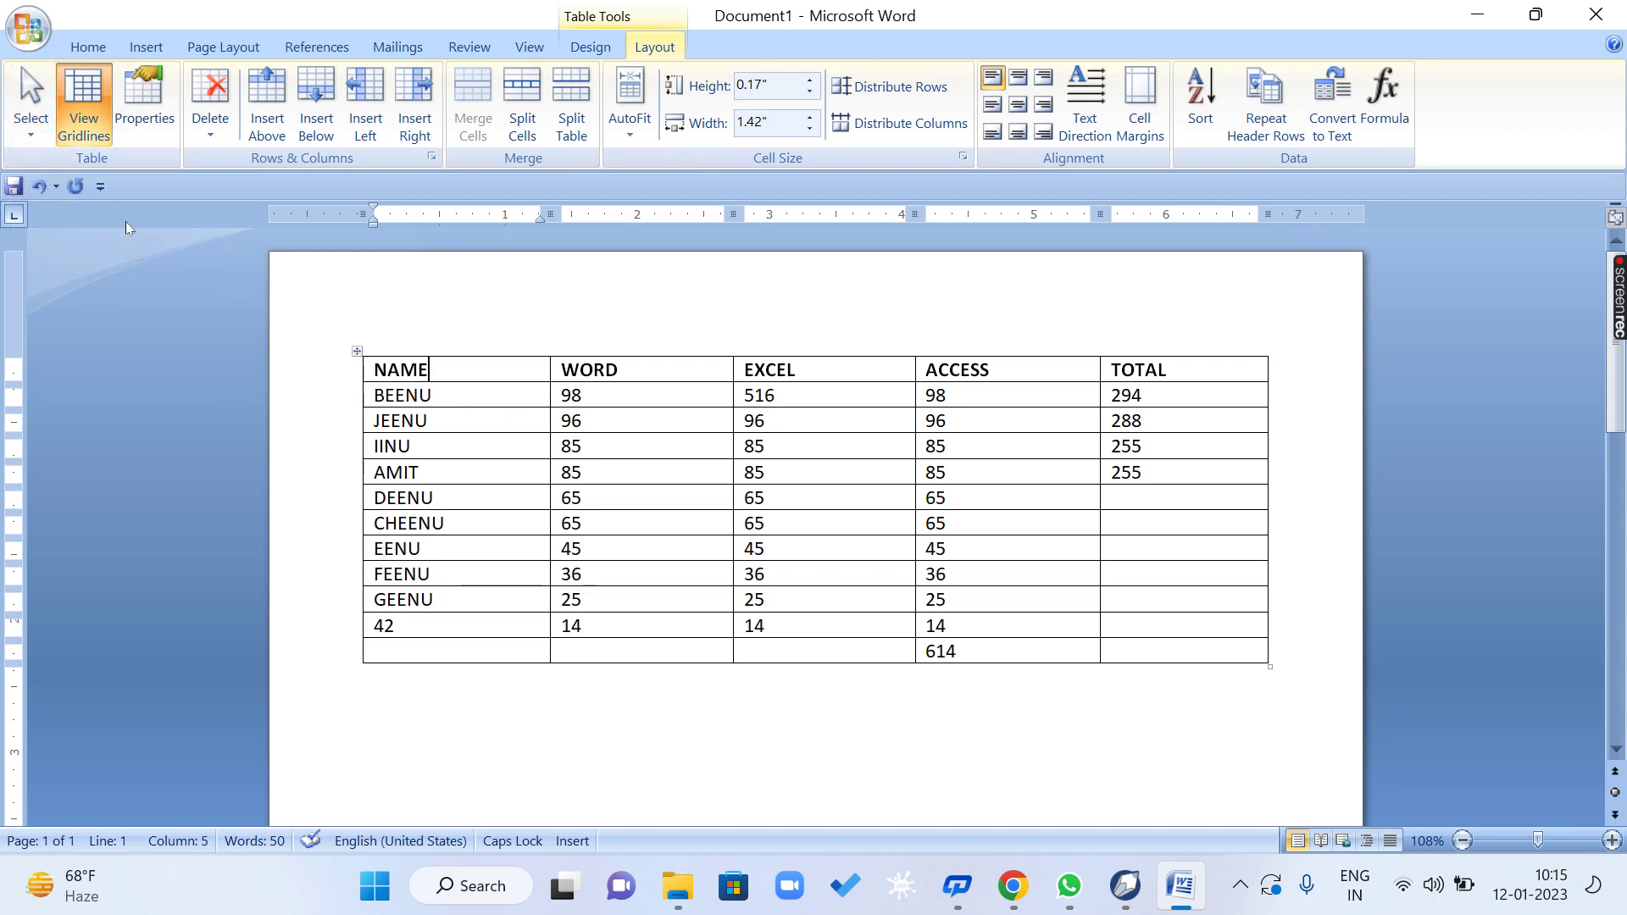
click(30, 136)
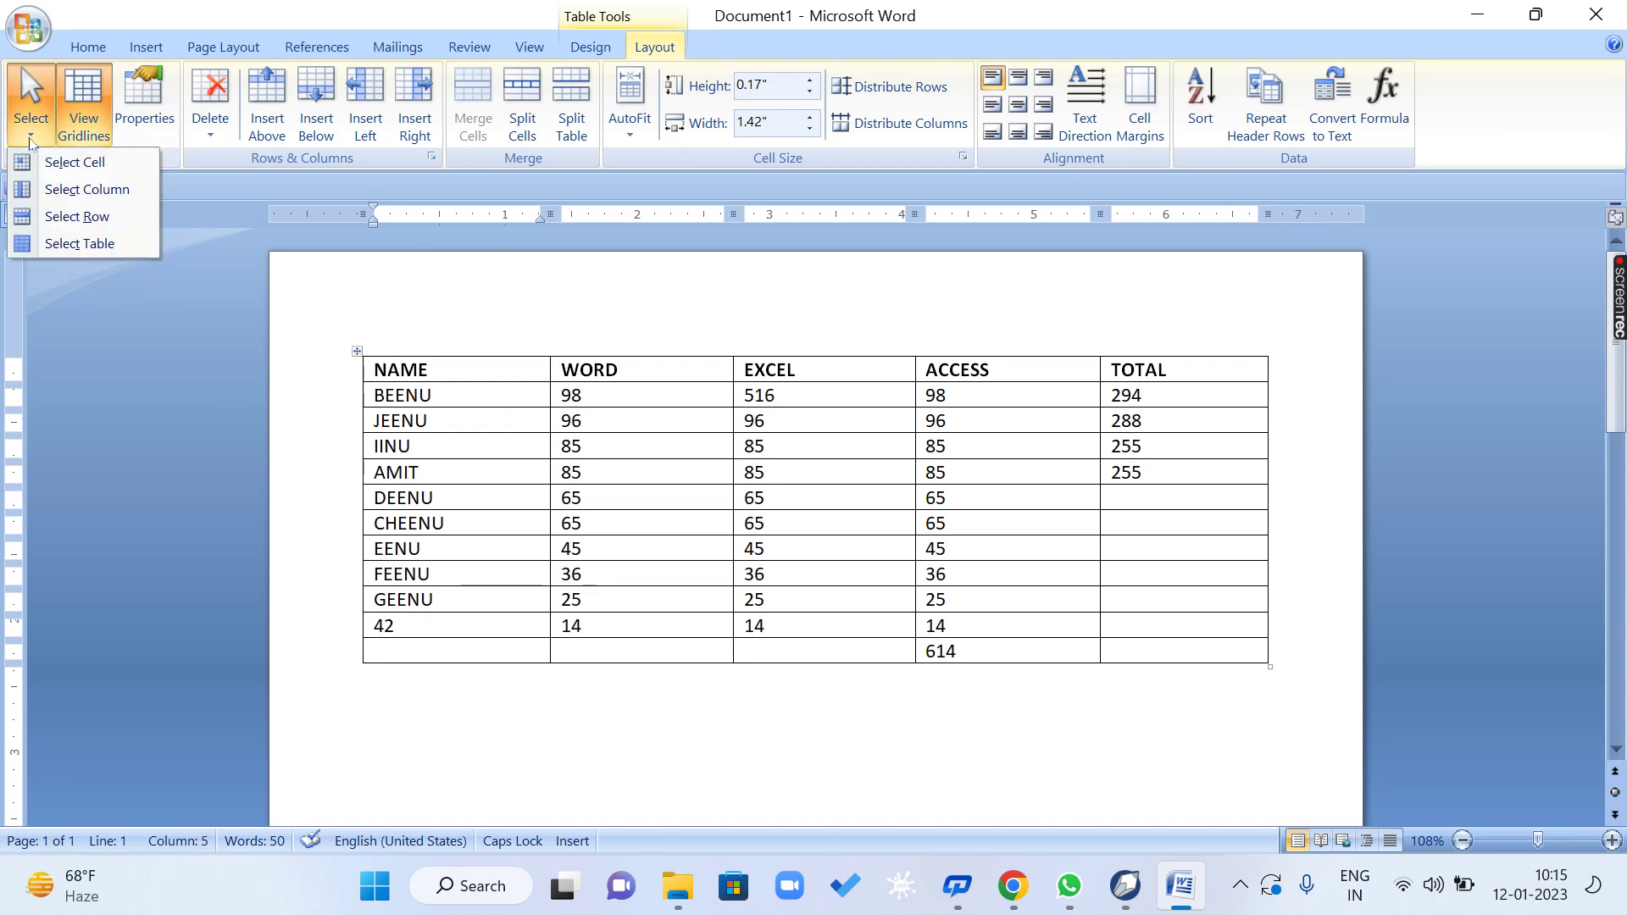
click(58, 190)
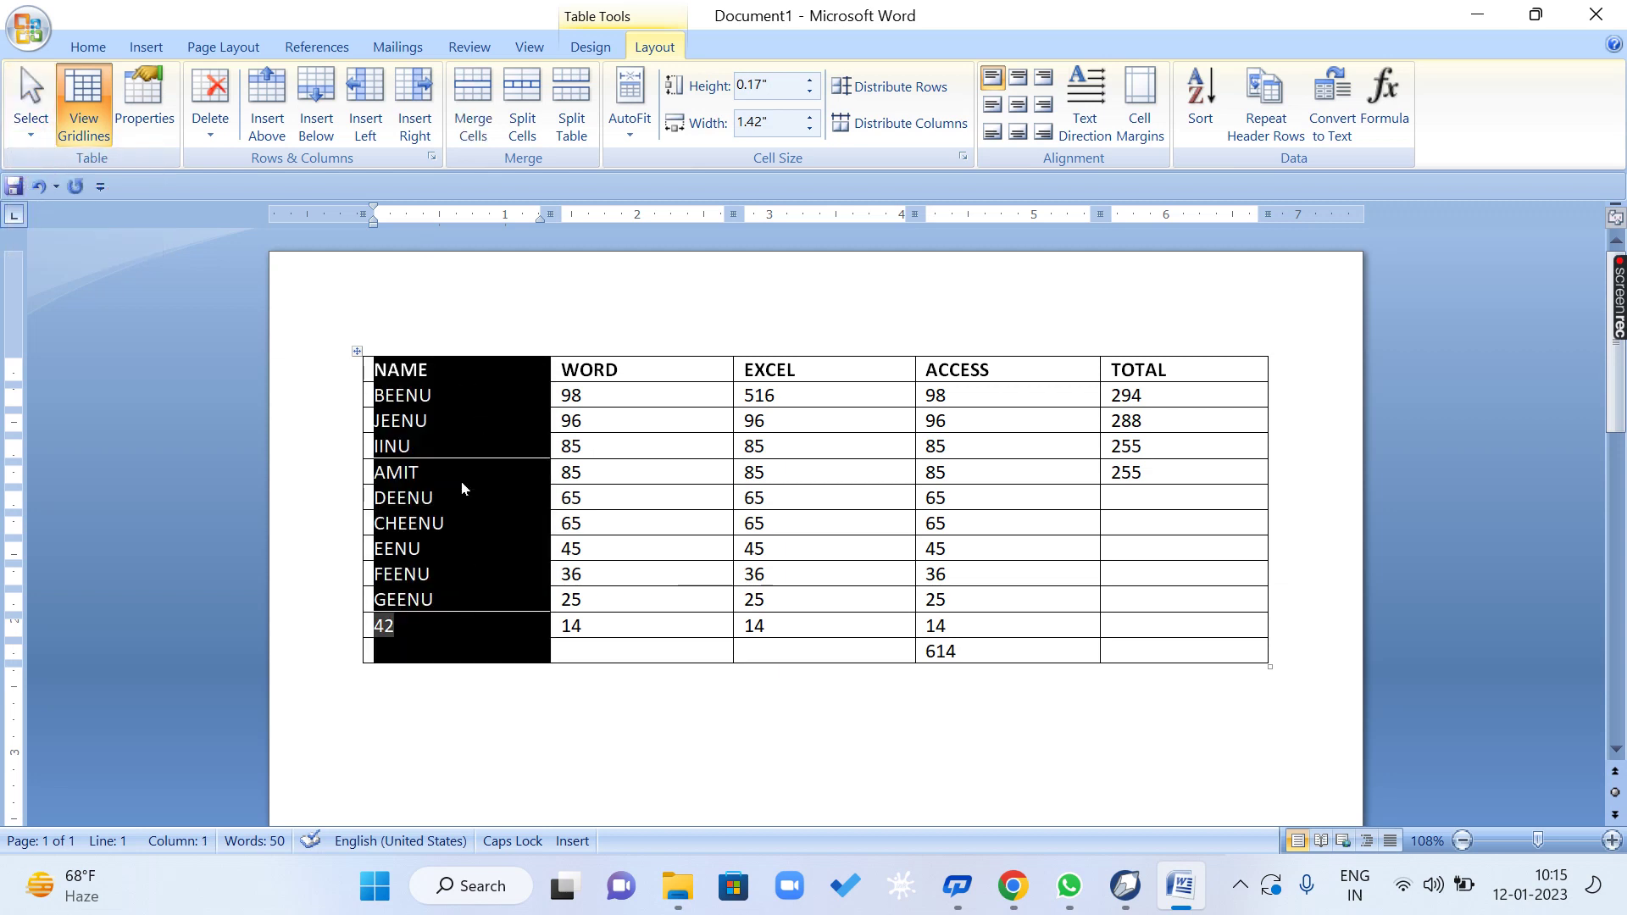
click(454, 370)
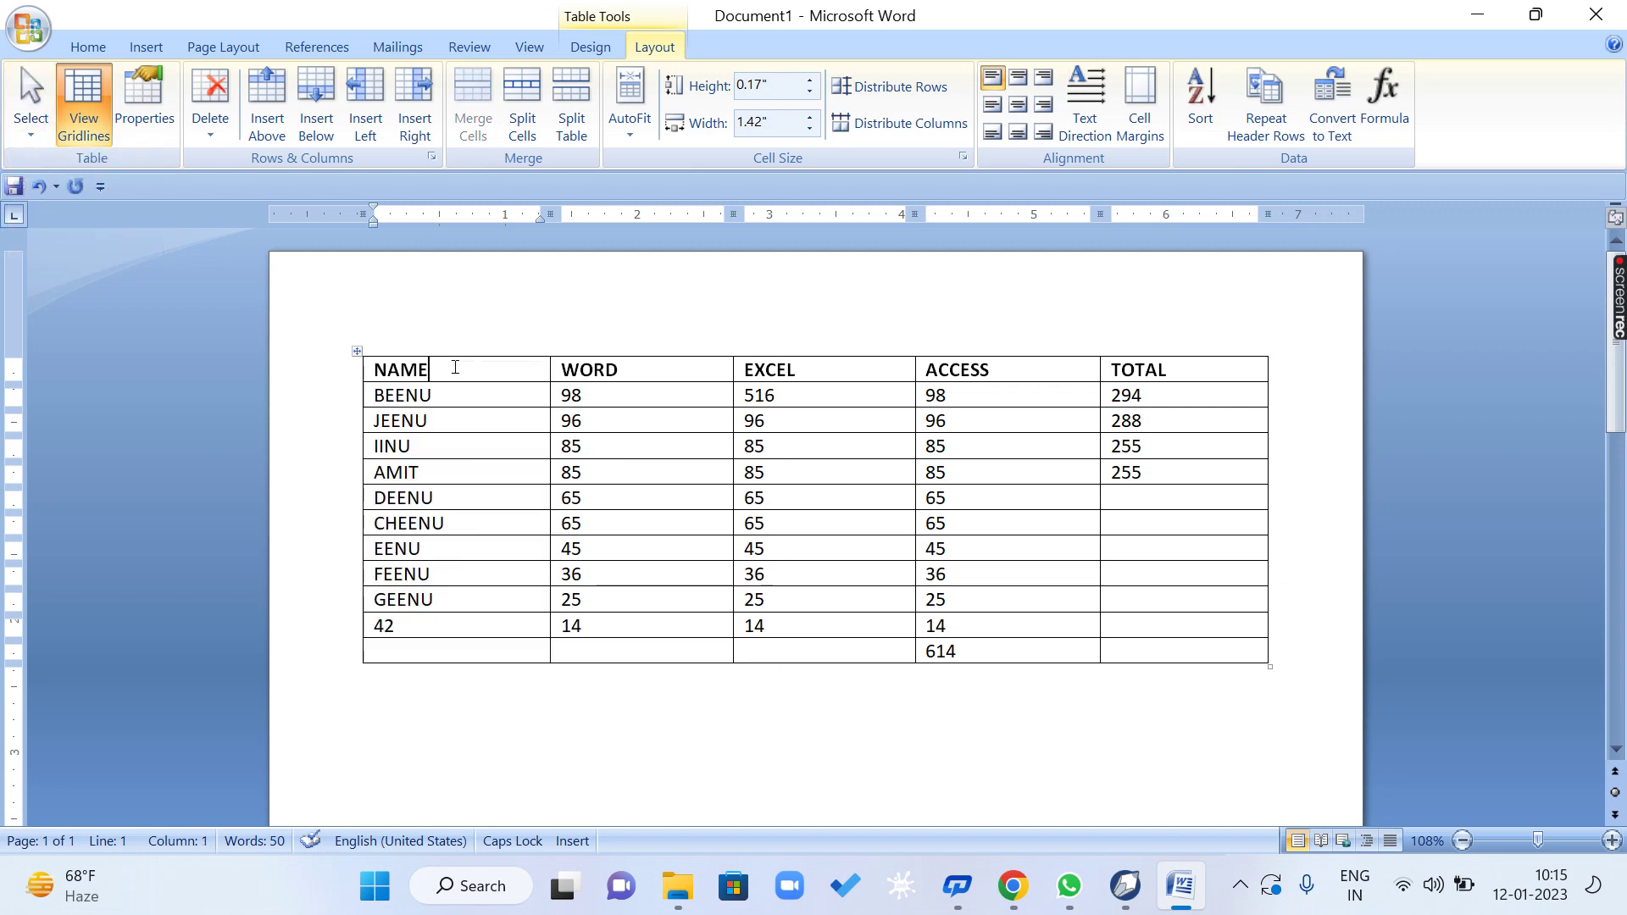
Select the table's header row, clear the selection, and select the entire table.
click(25, 133)
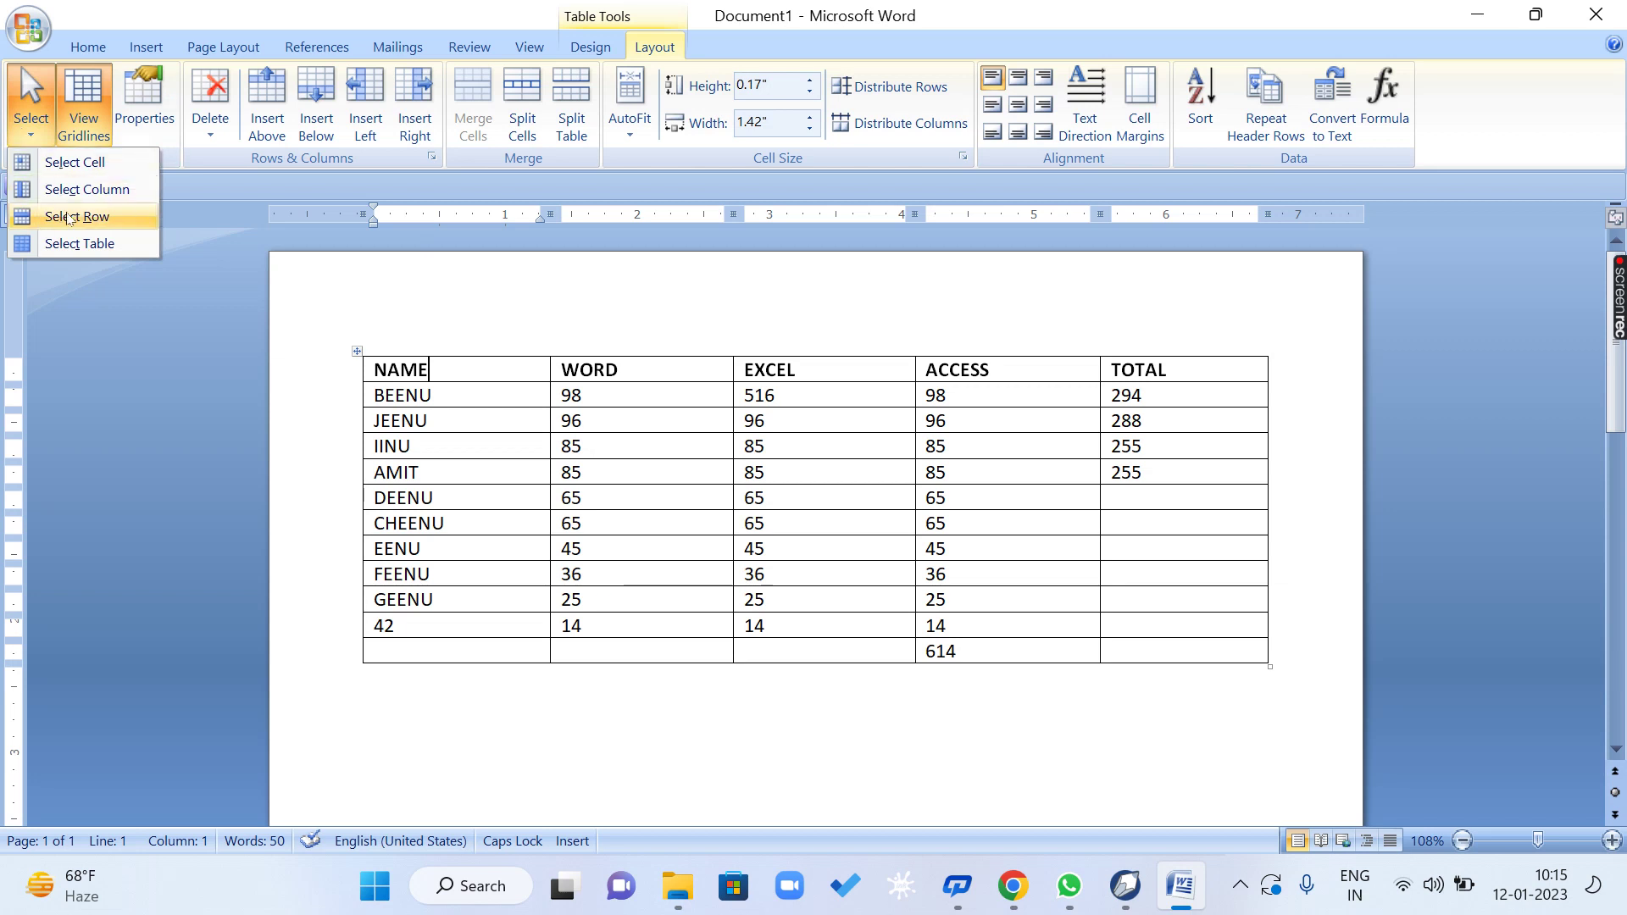
click(52, 217)
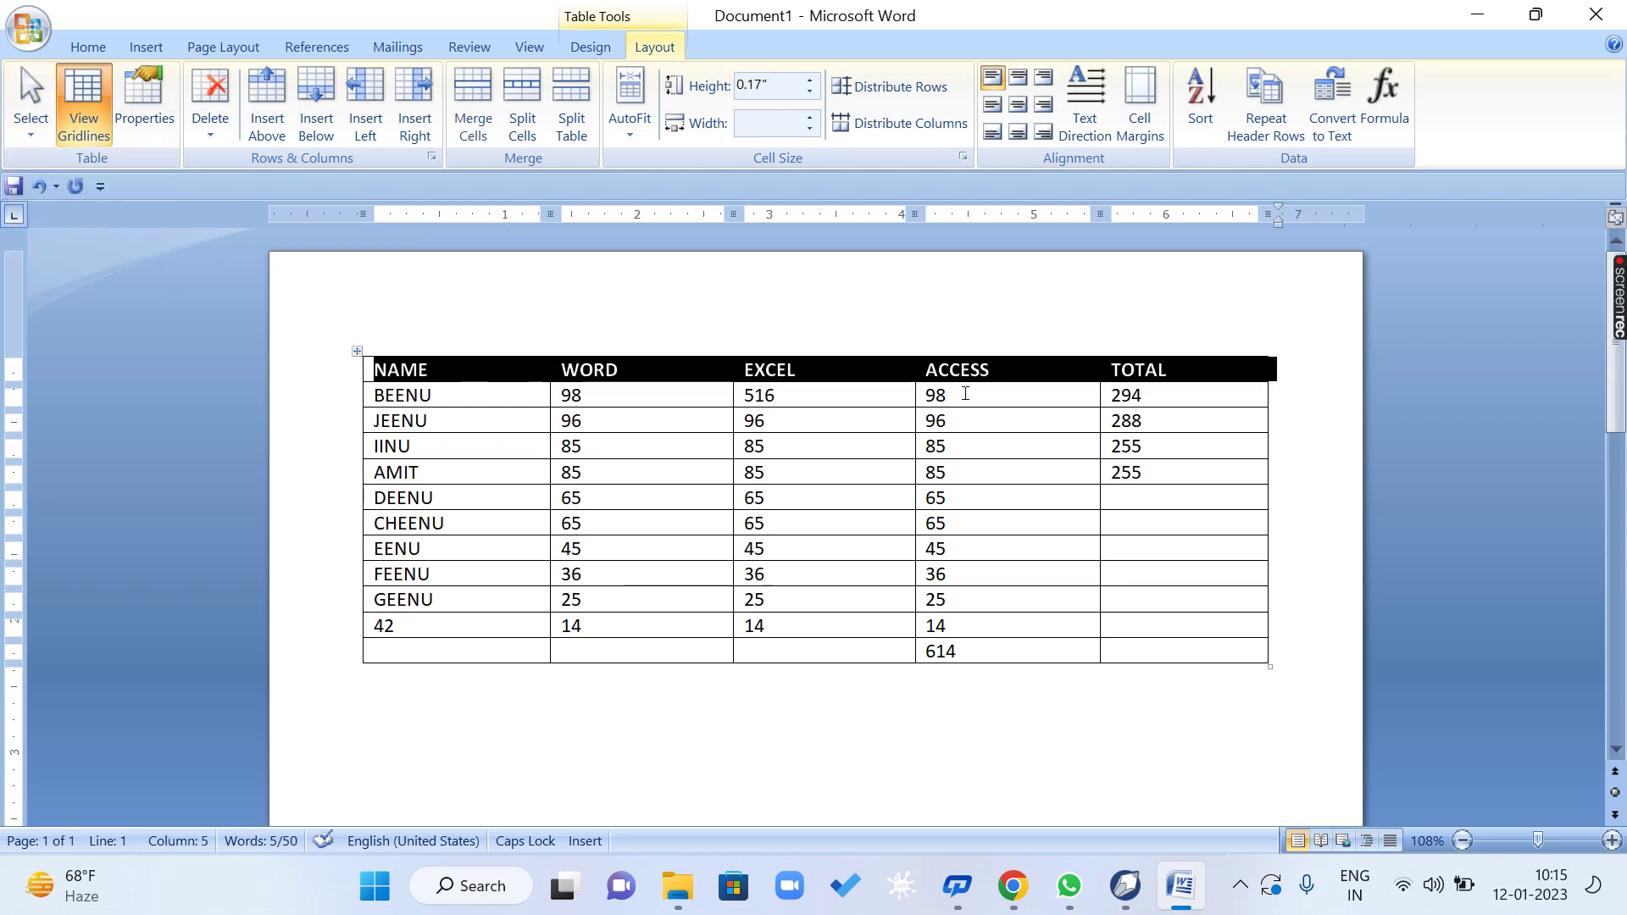
click(483, 366)
click(22, 134)
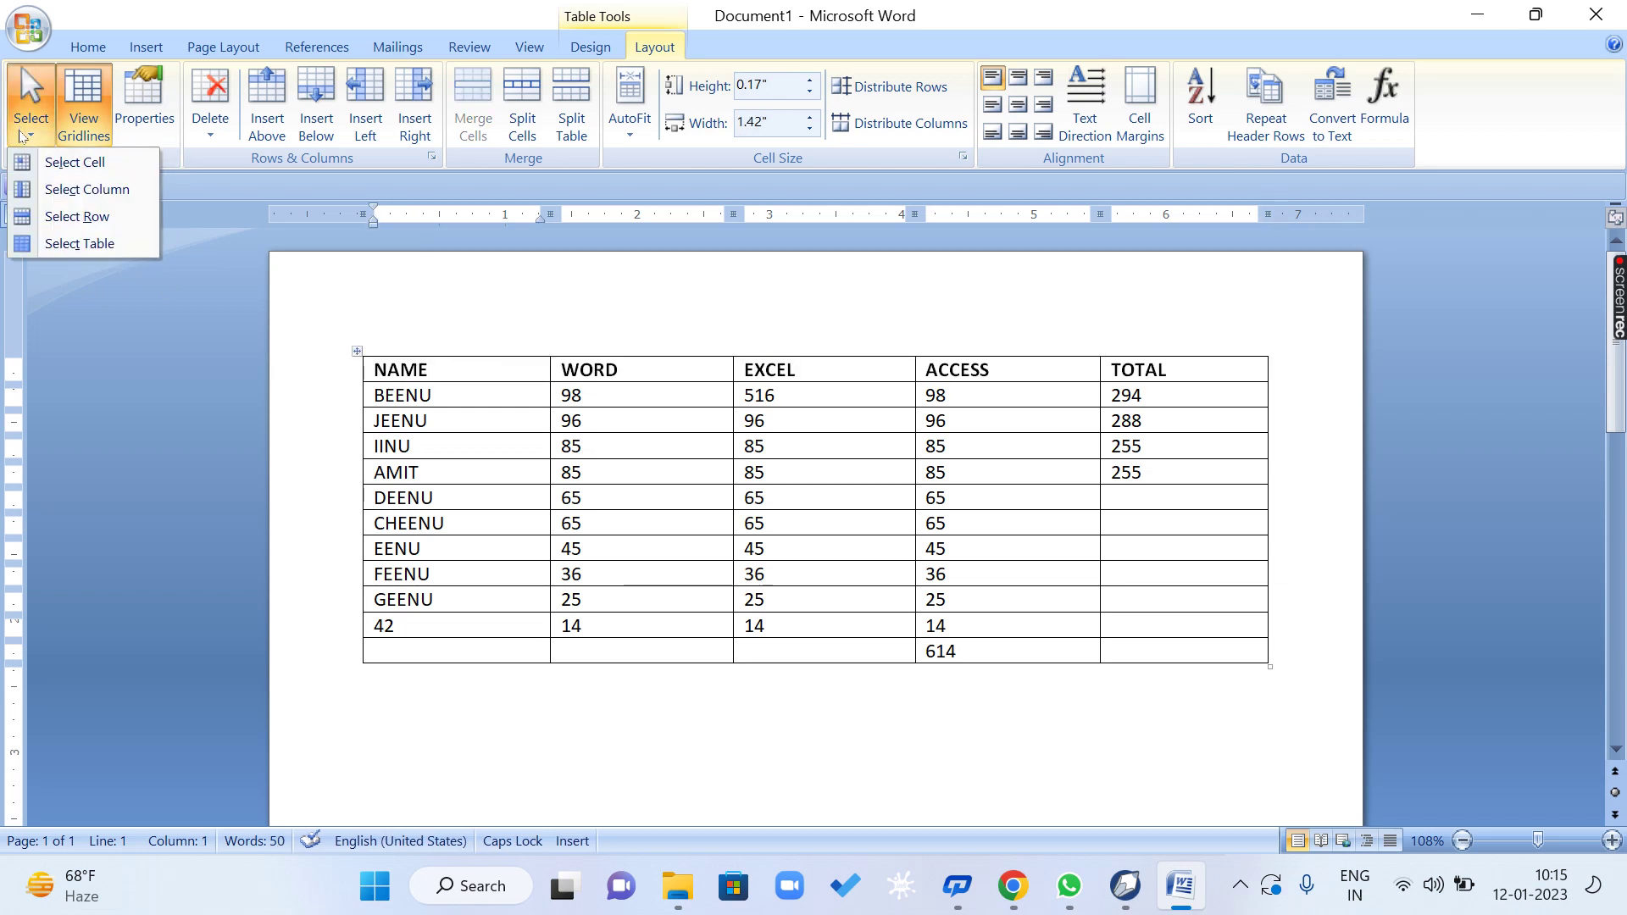
click(68, 242)
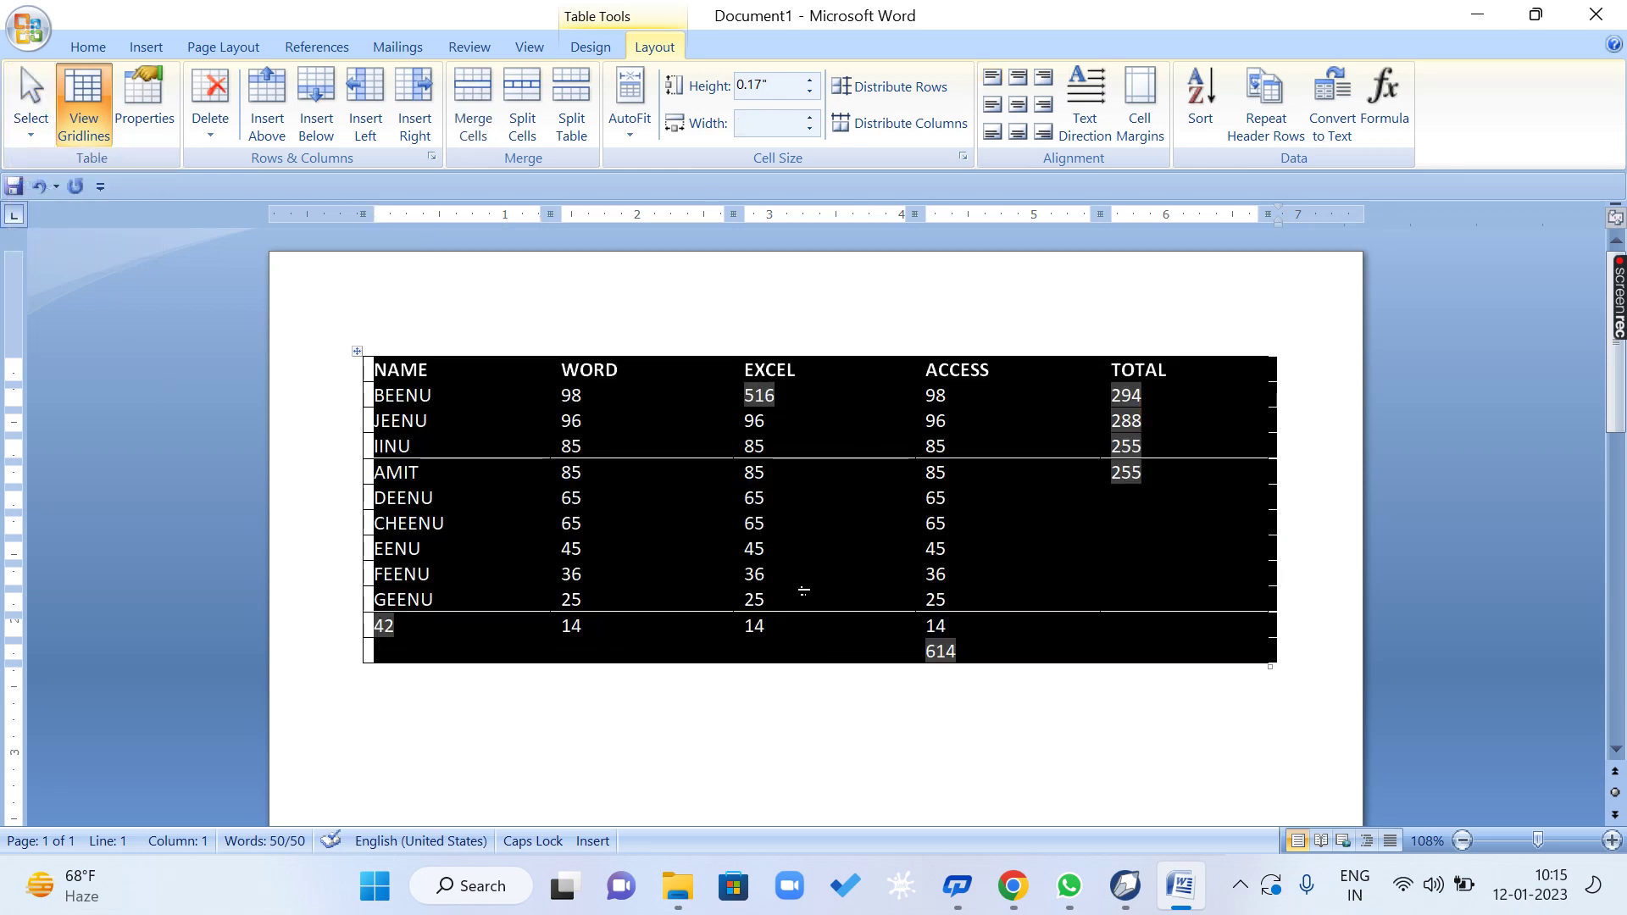
click(677, 439)
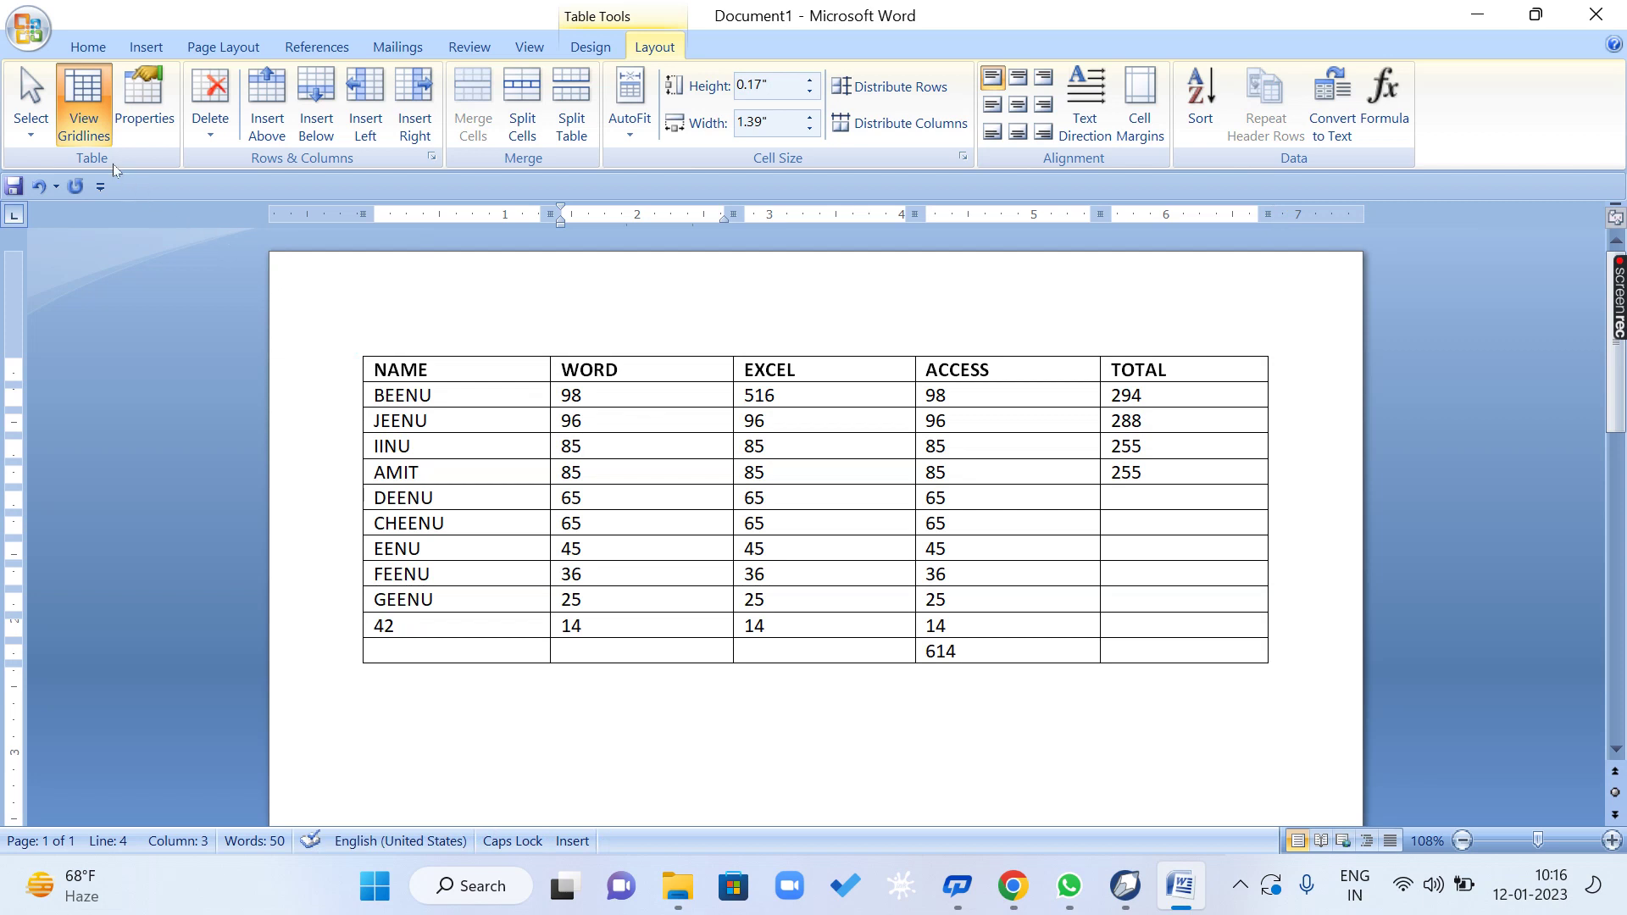
Switch the gridlines of the bordered table off and back on.
click(90, 113)
click(91, 114)
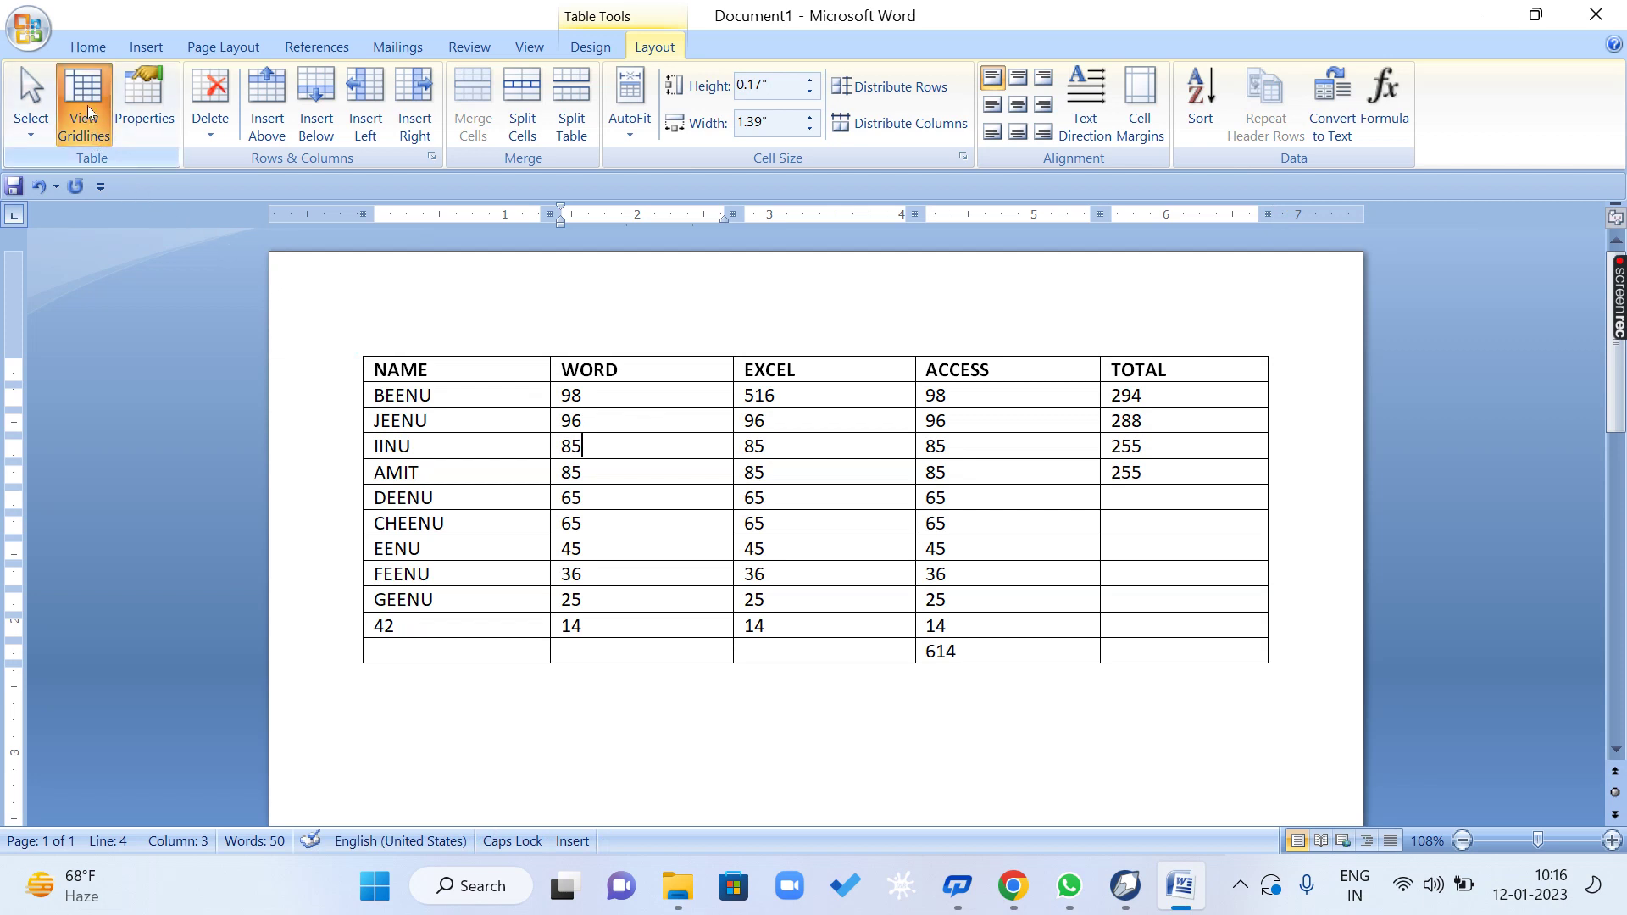
click(90, 113)
click(90, 113)
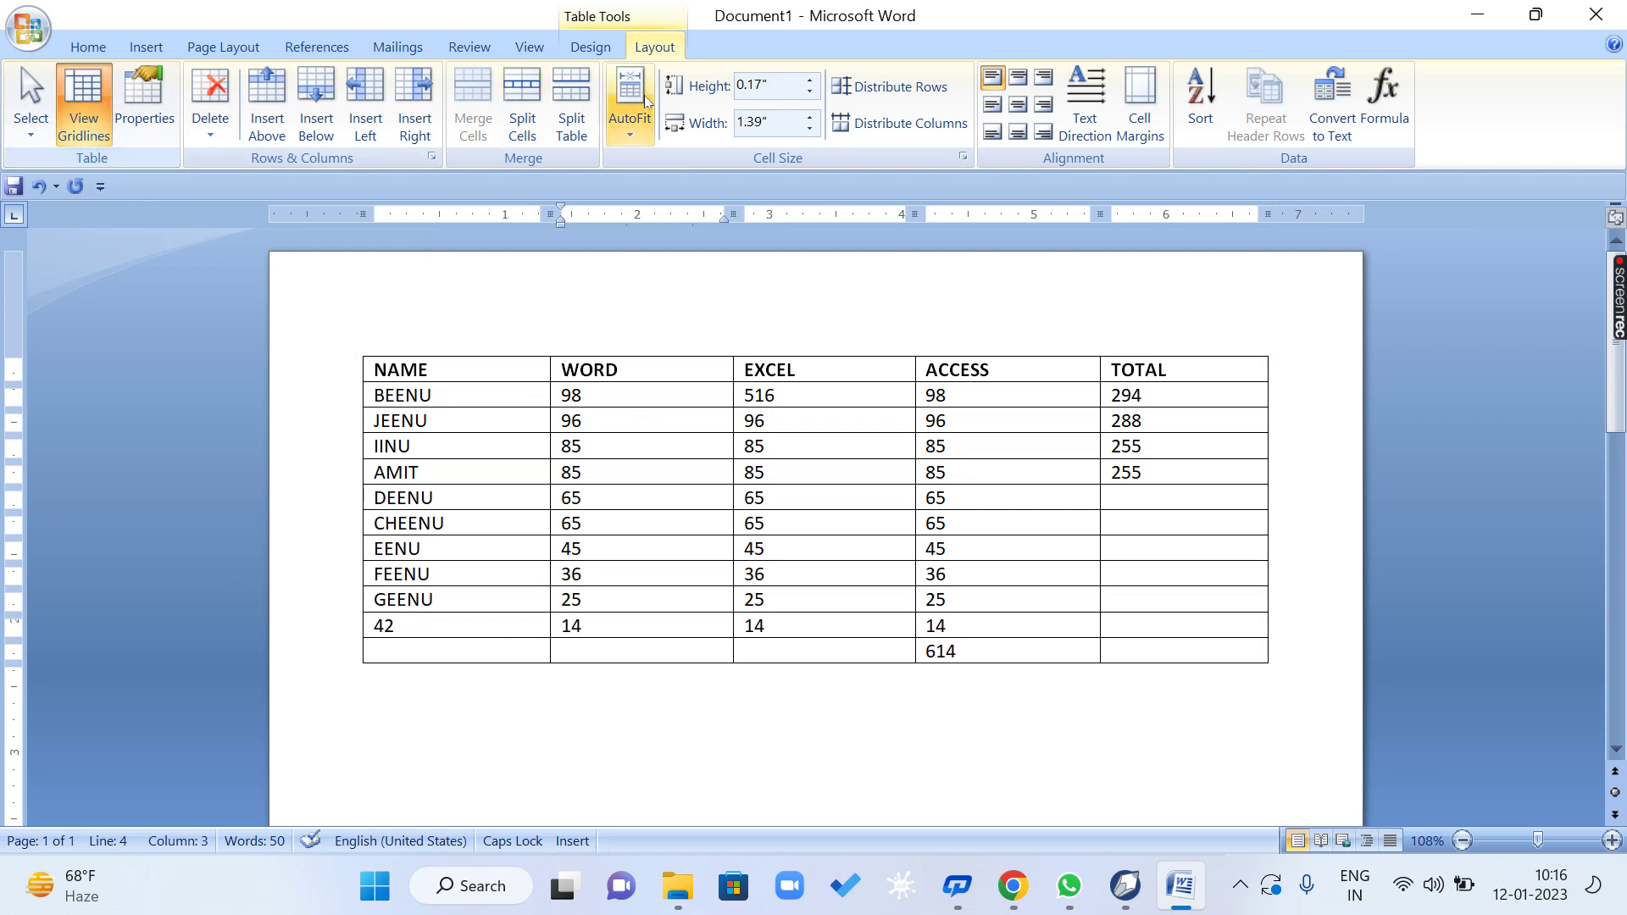
Remove all borders from the entire marks table.
click(592, 47)
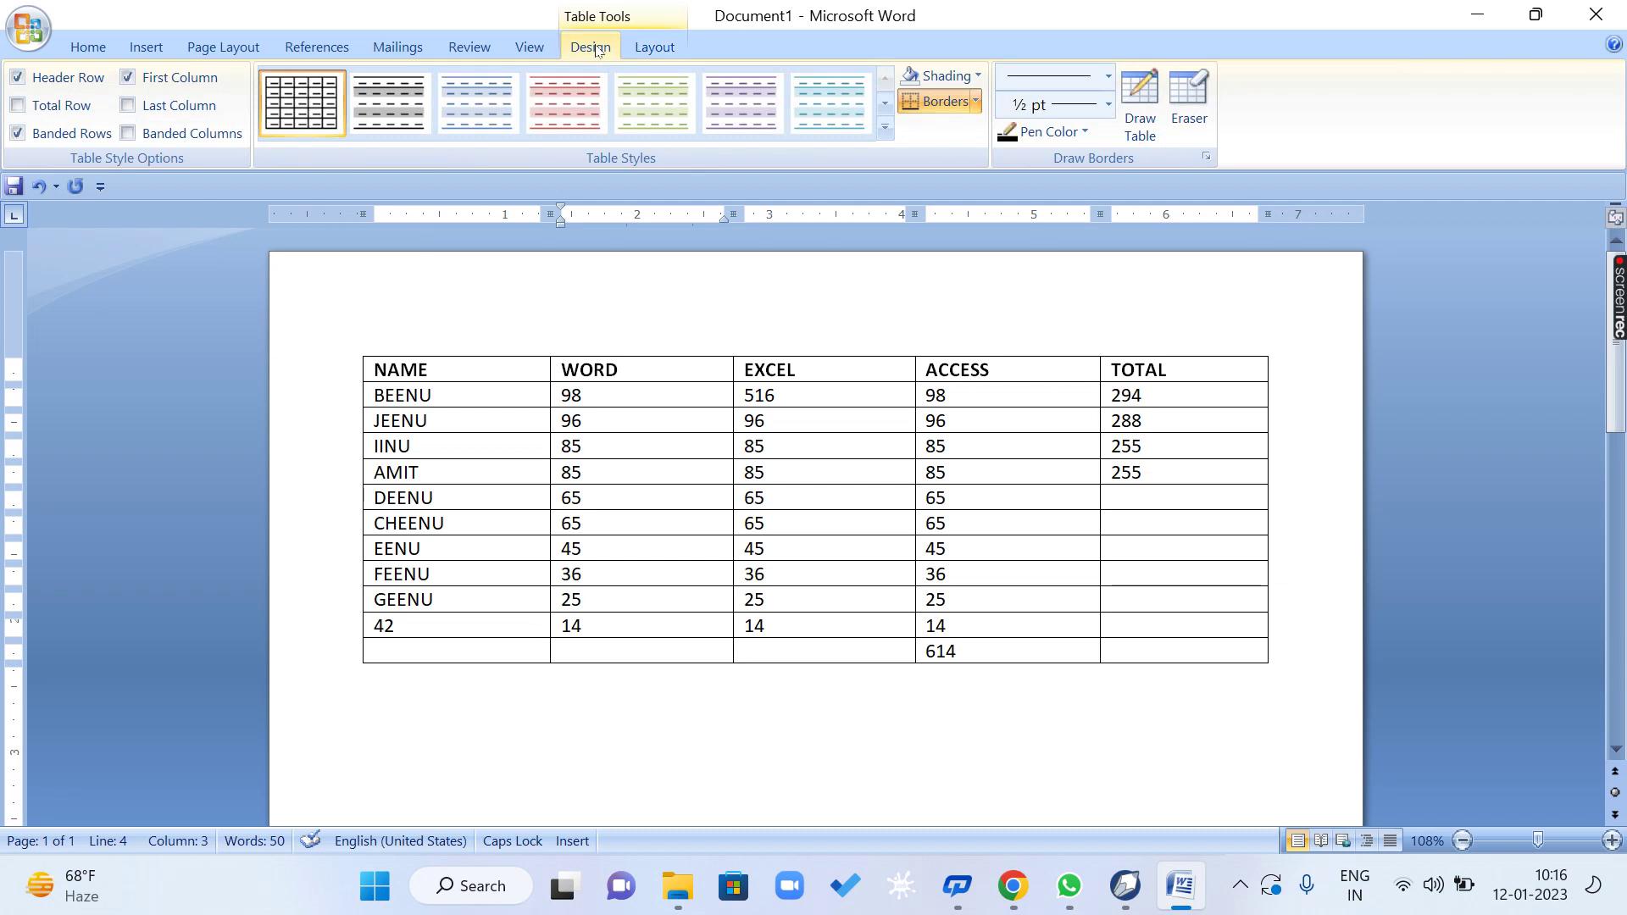
click(496, 392)
click(358, 354)
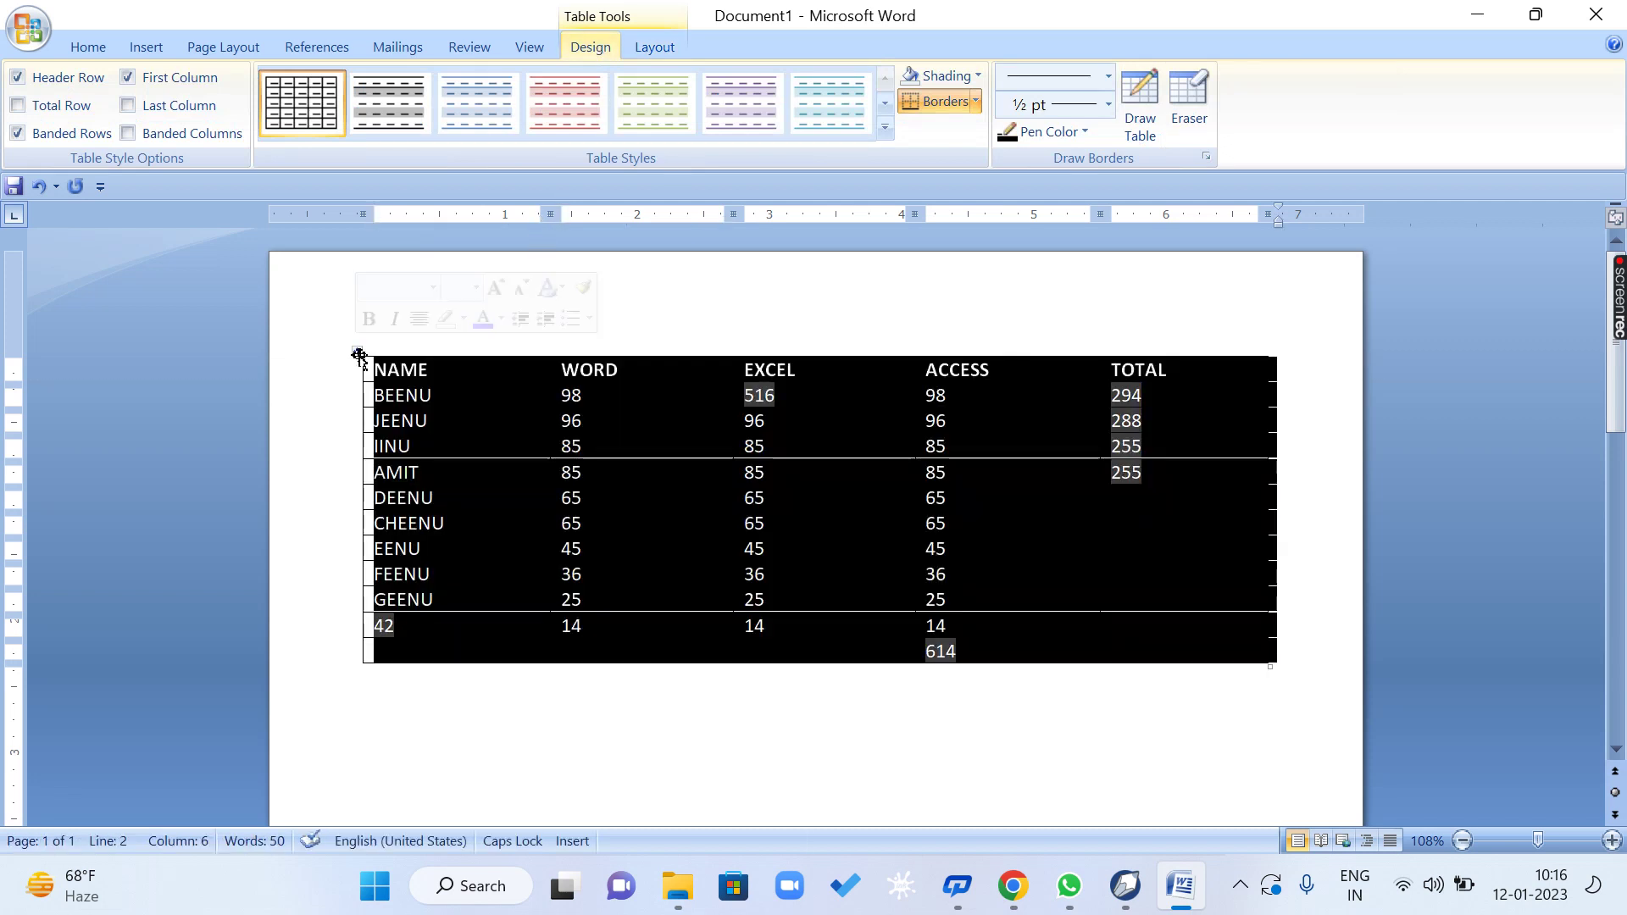
click(978, 102)
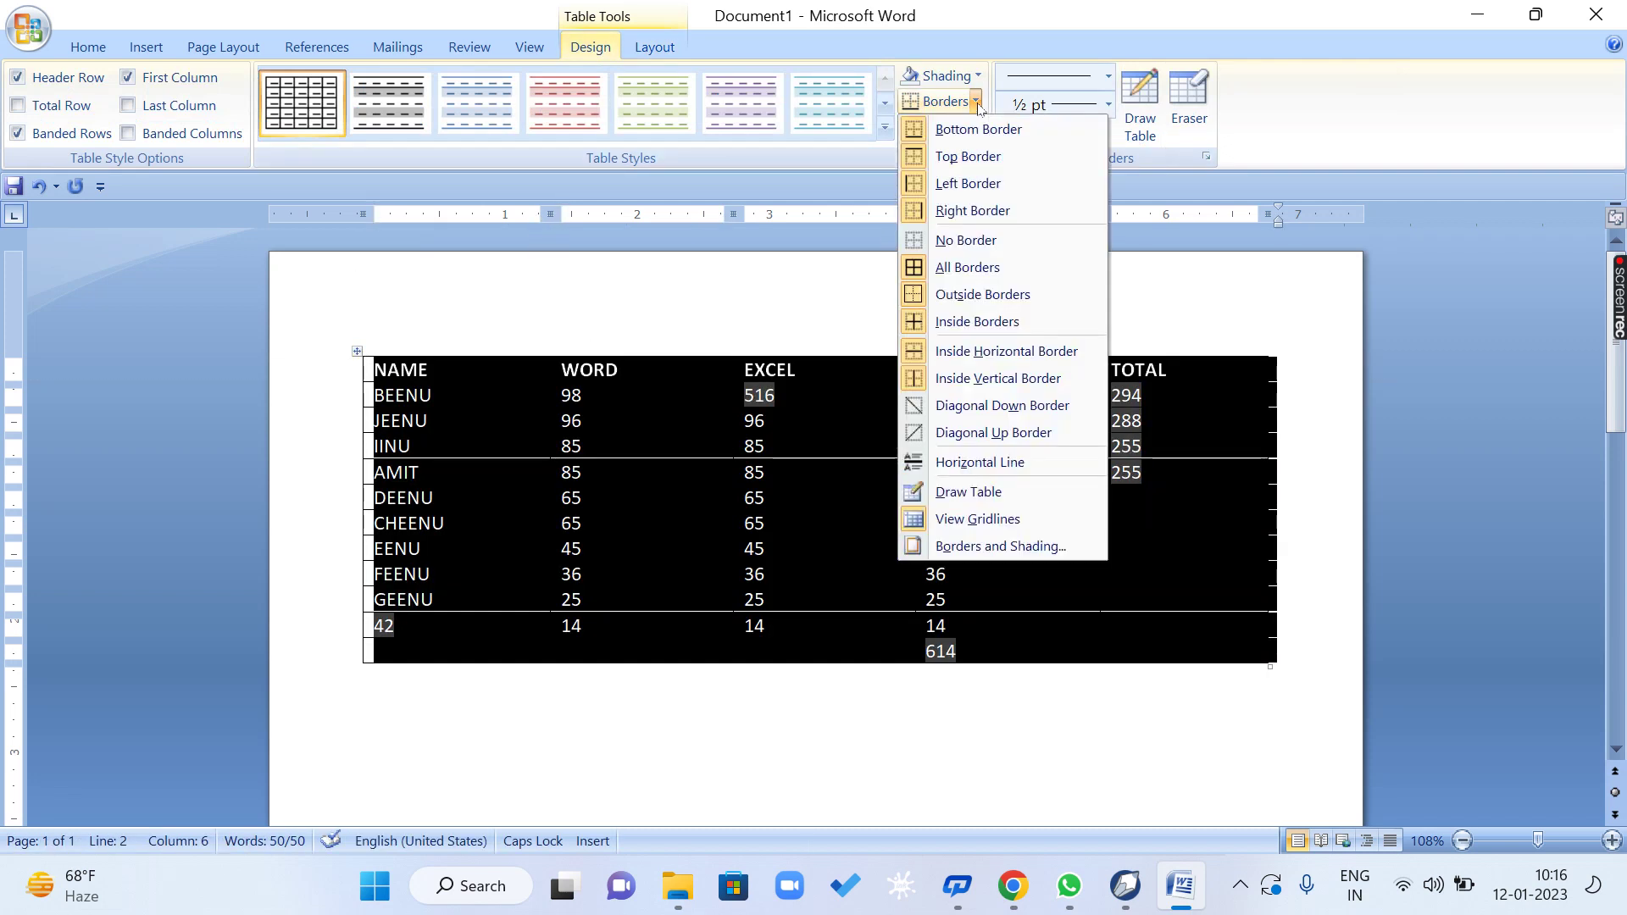
click(957, 244)
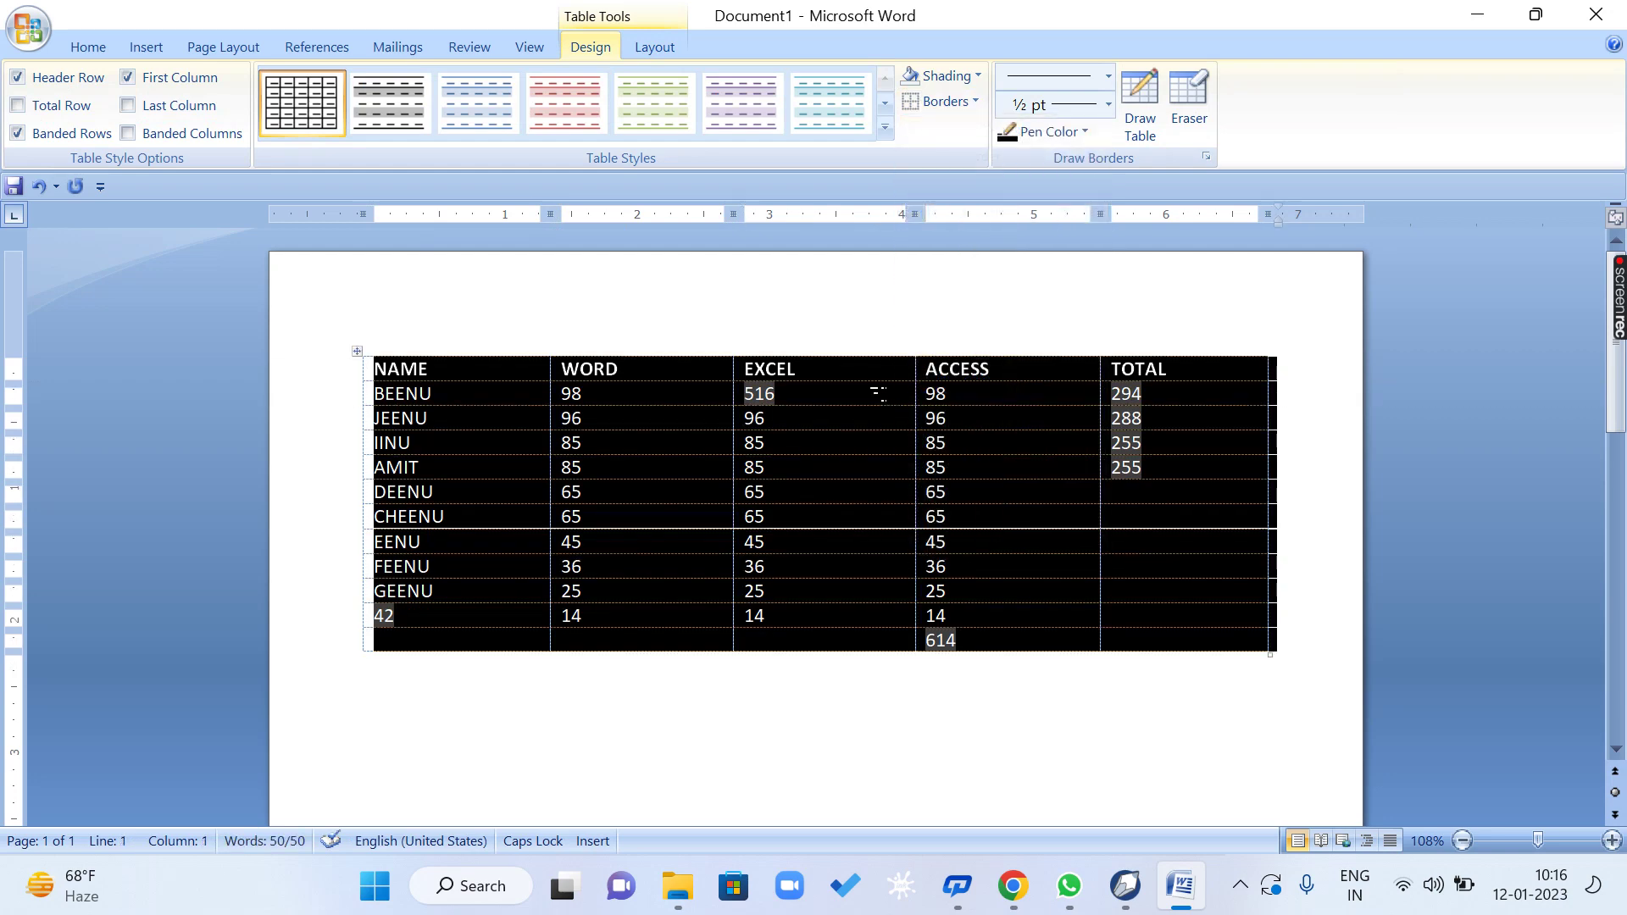
click(878, 393)
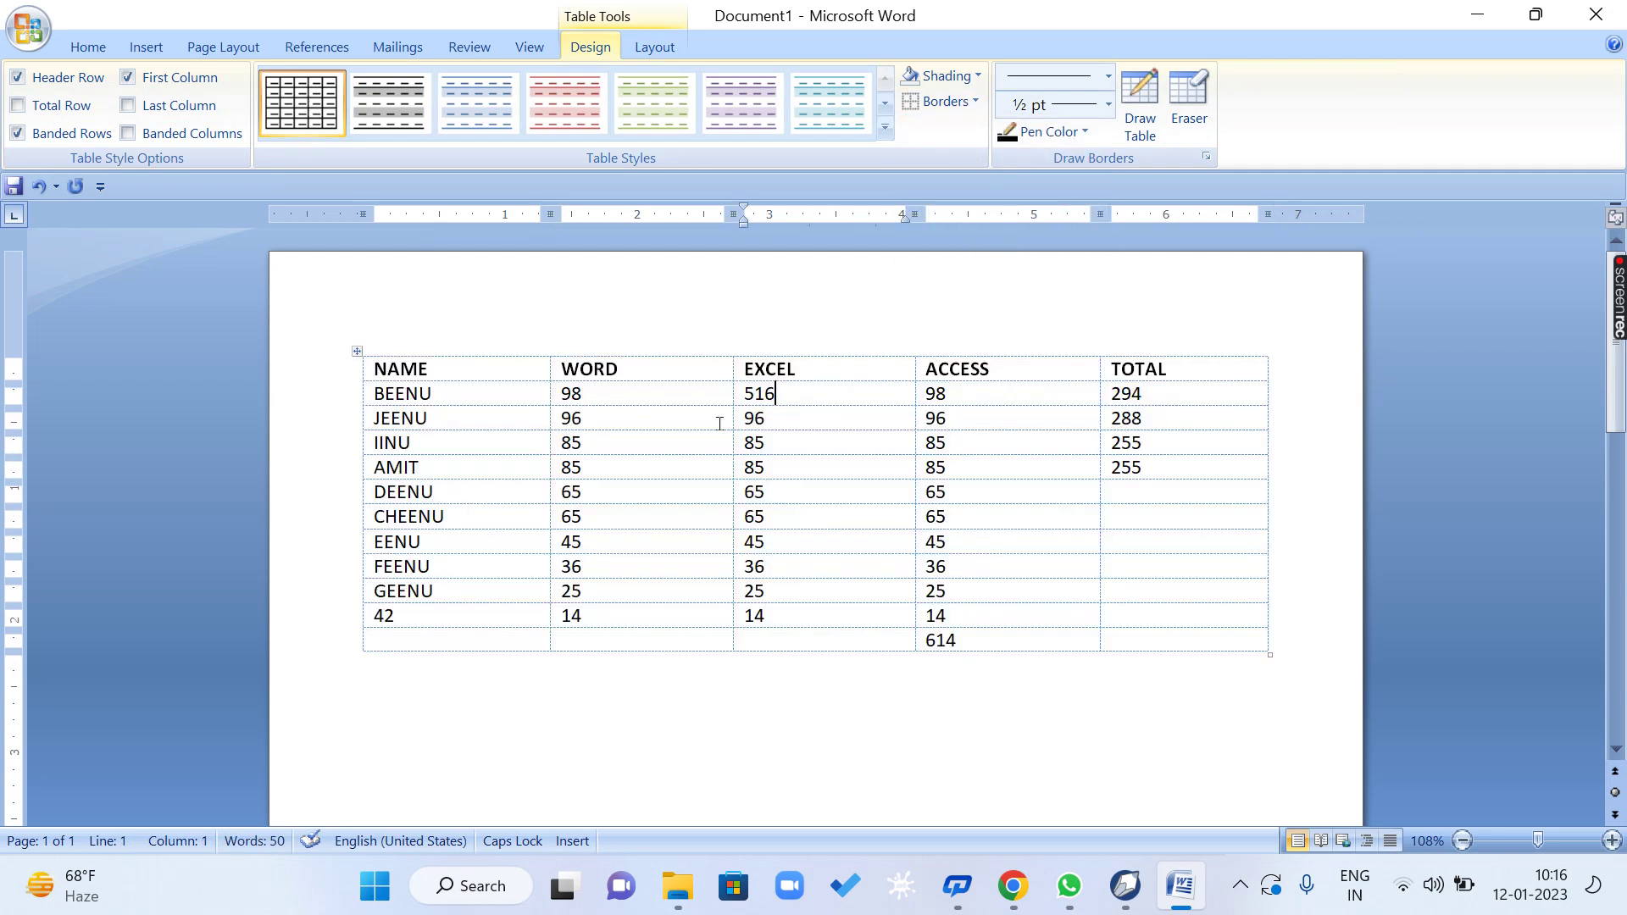
Hide the gridlines of the borderless table and show them again, two times in a row.
click(977, 103)
click(986, 520)
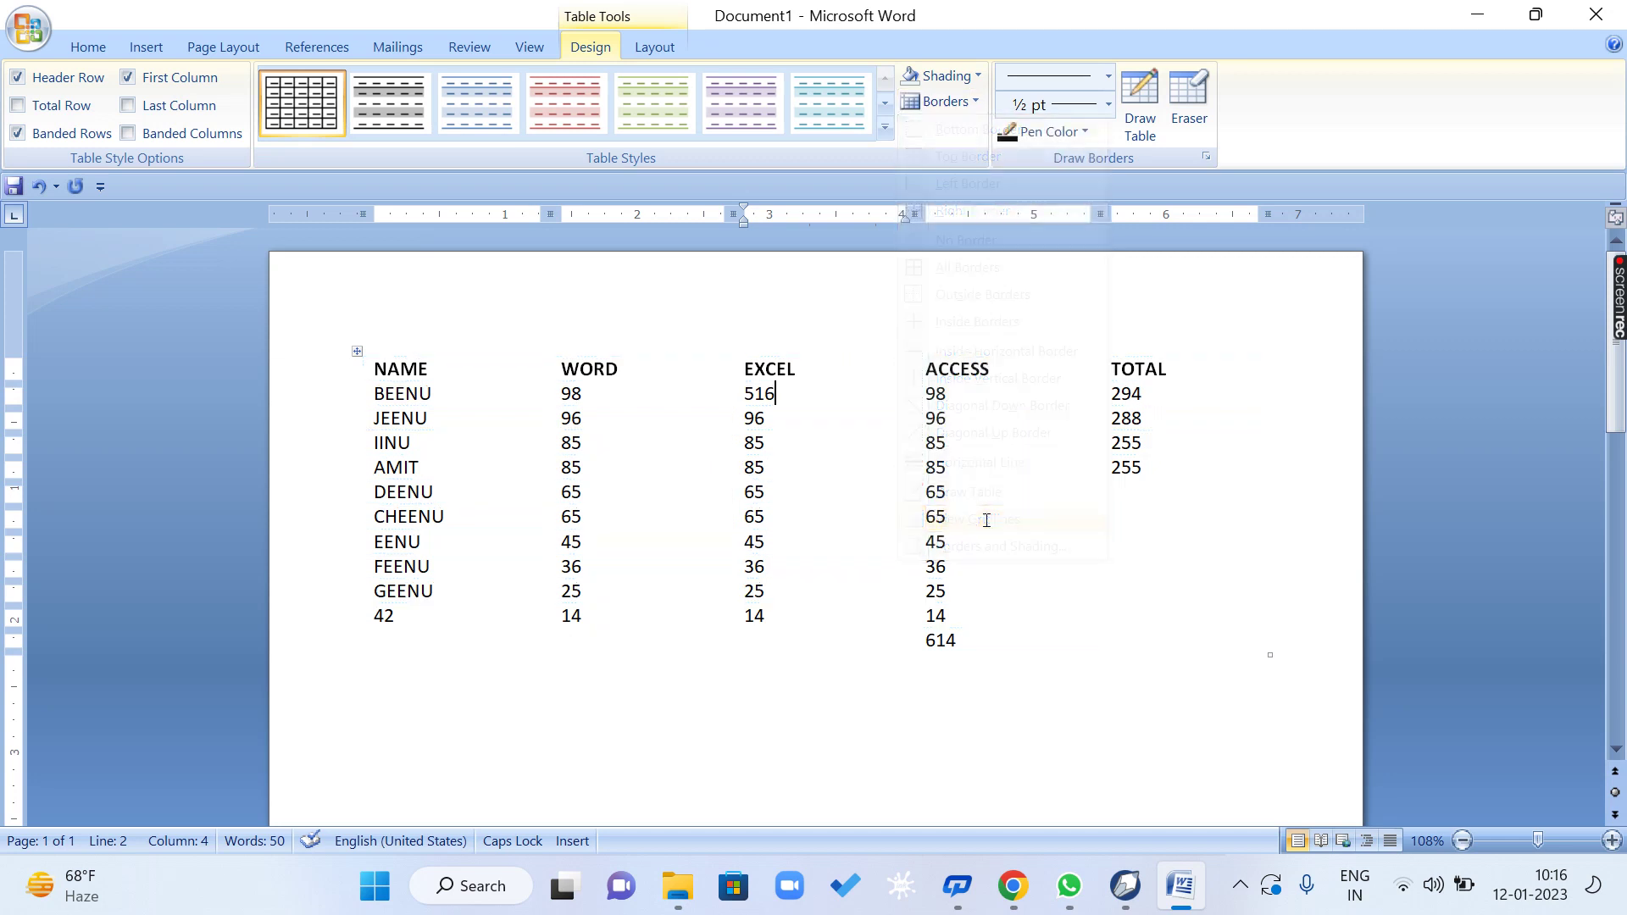
click(976, 101)
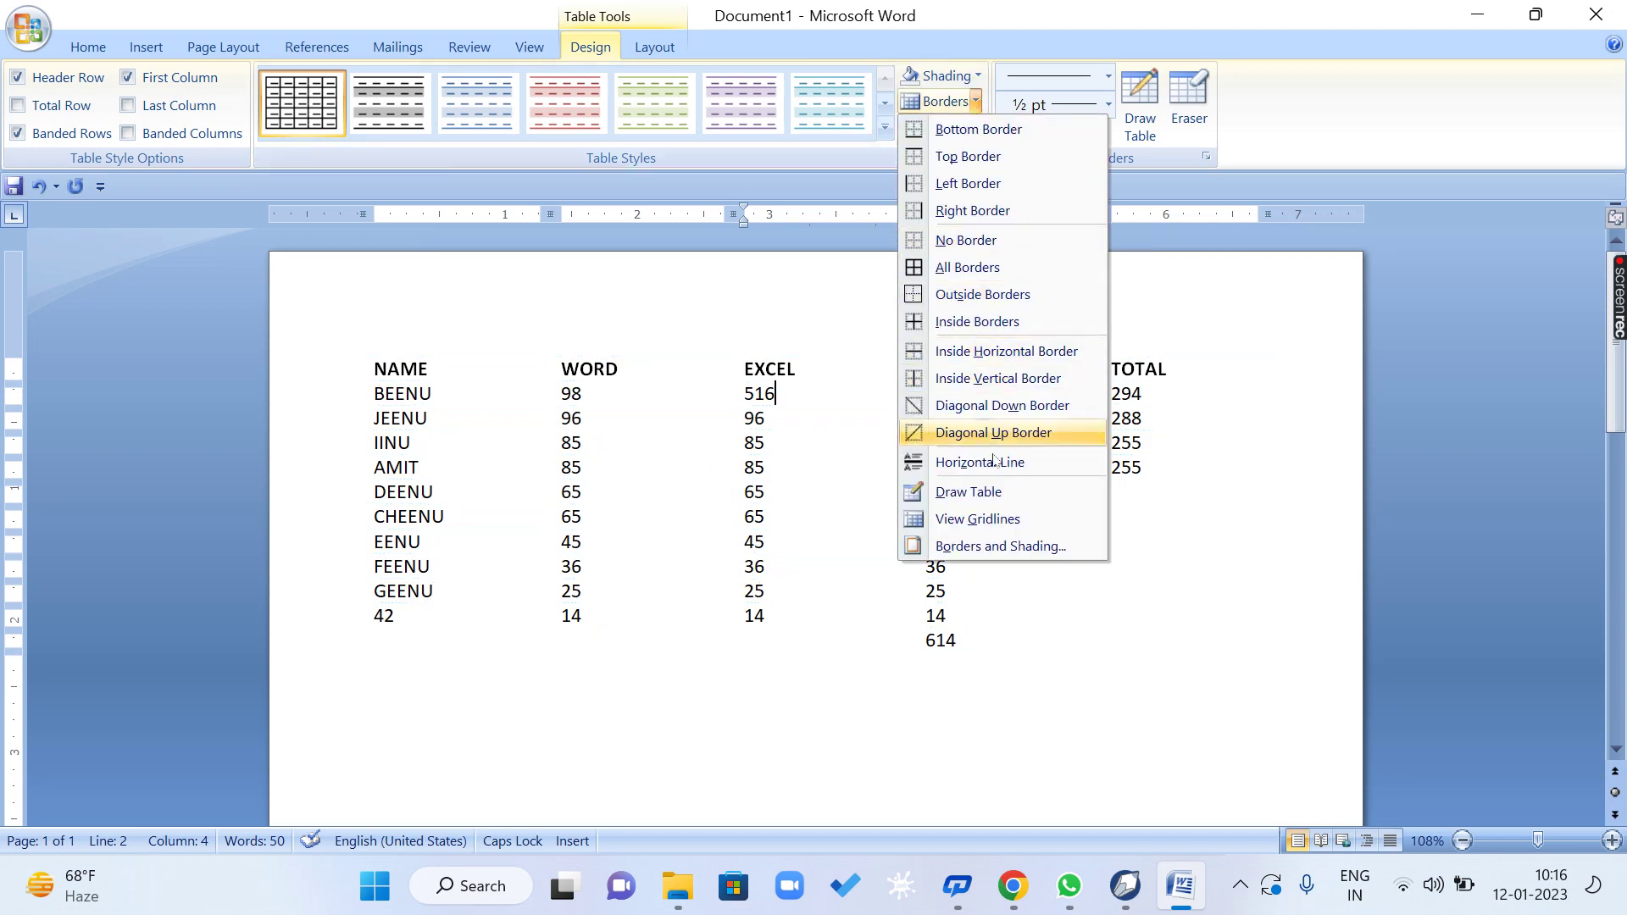
click(1013, 519)
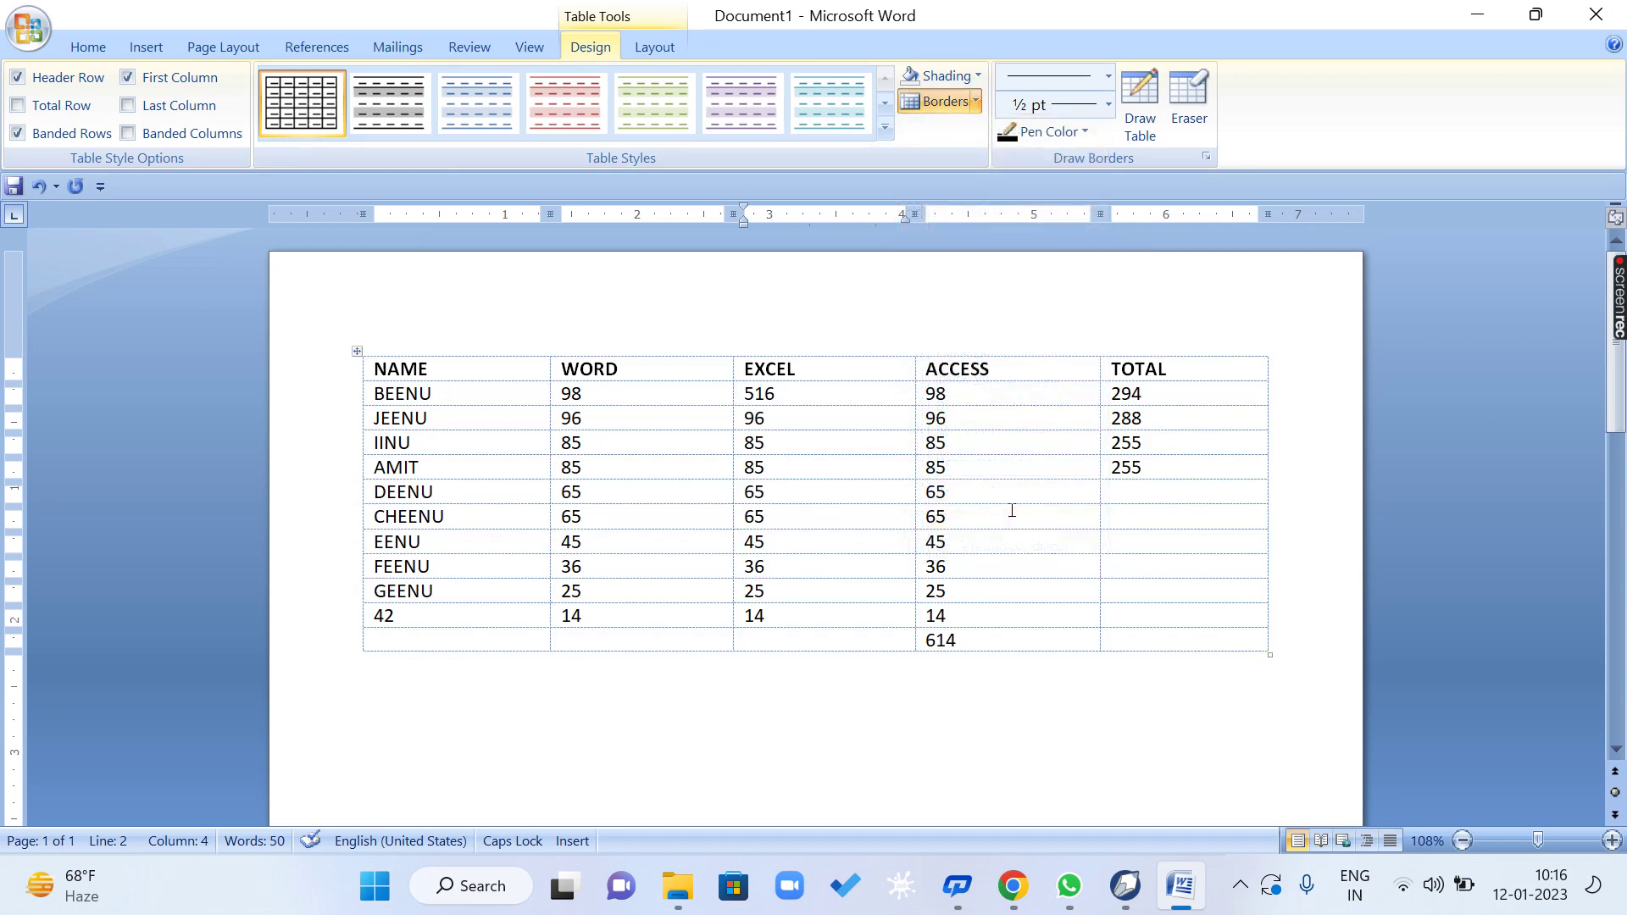
click(655, 47)
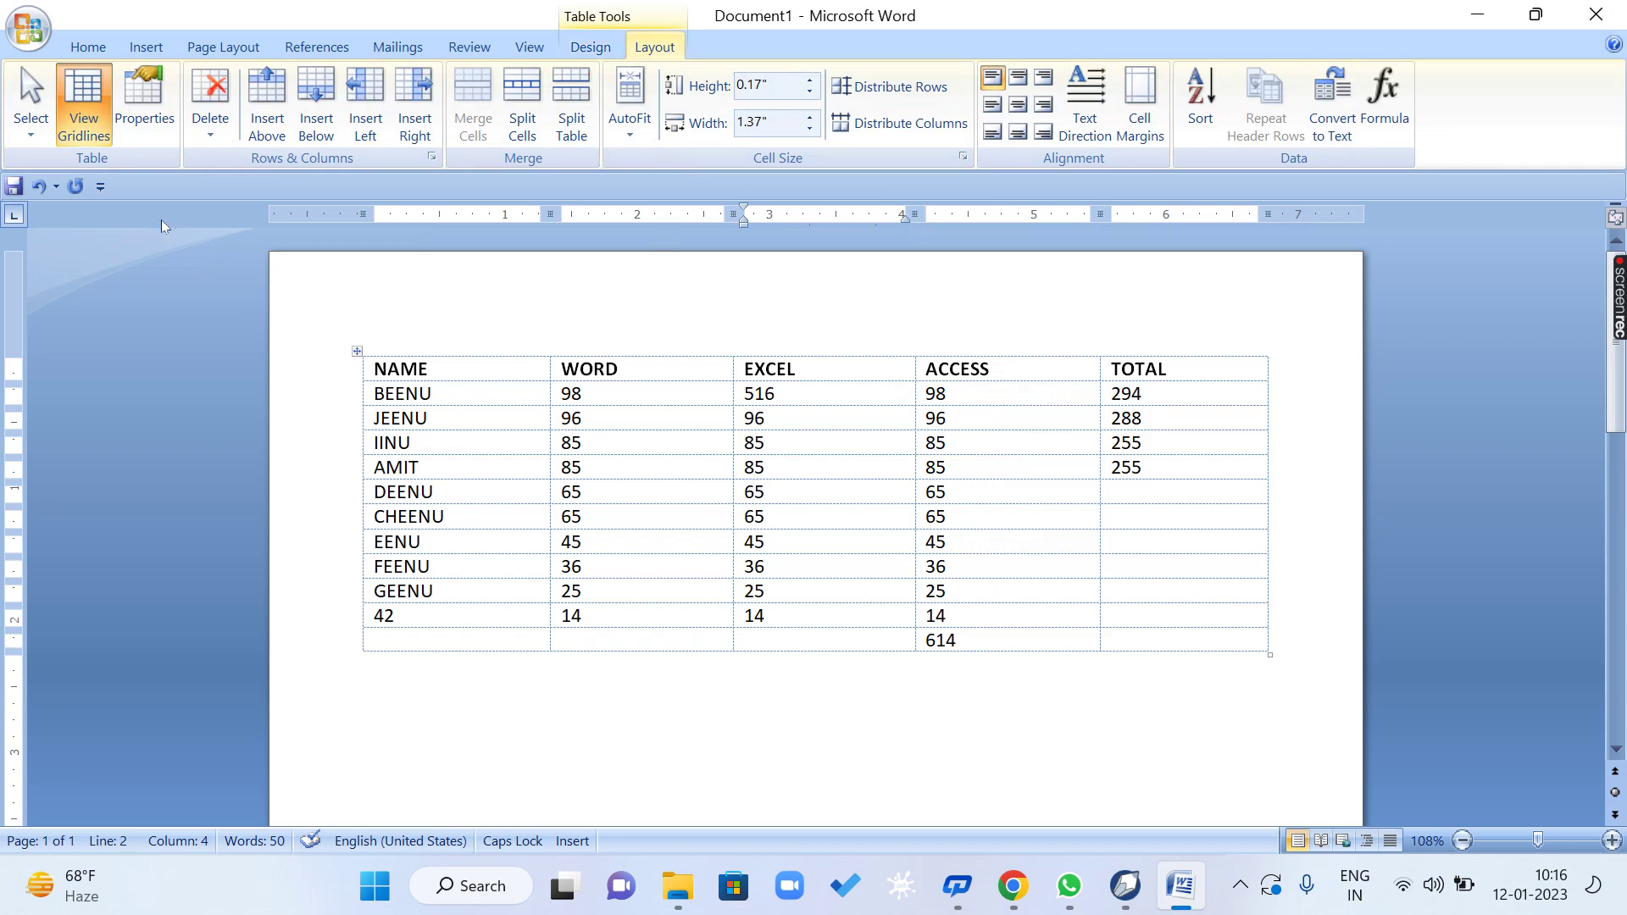
click(71, 102)
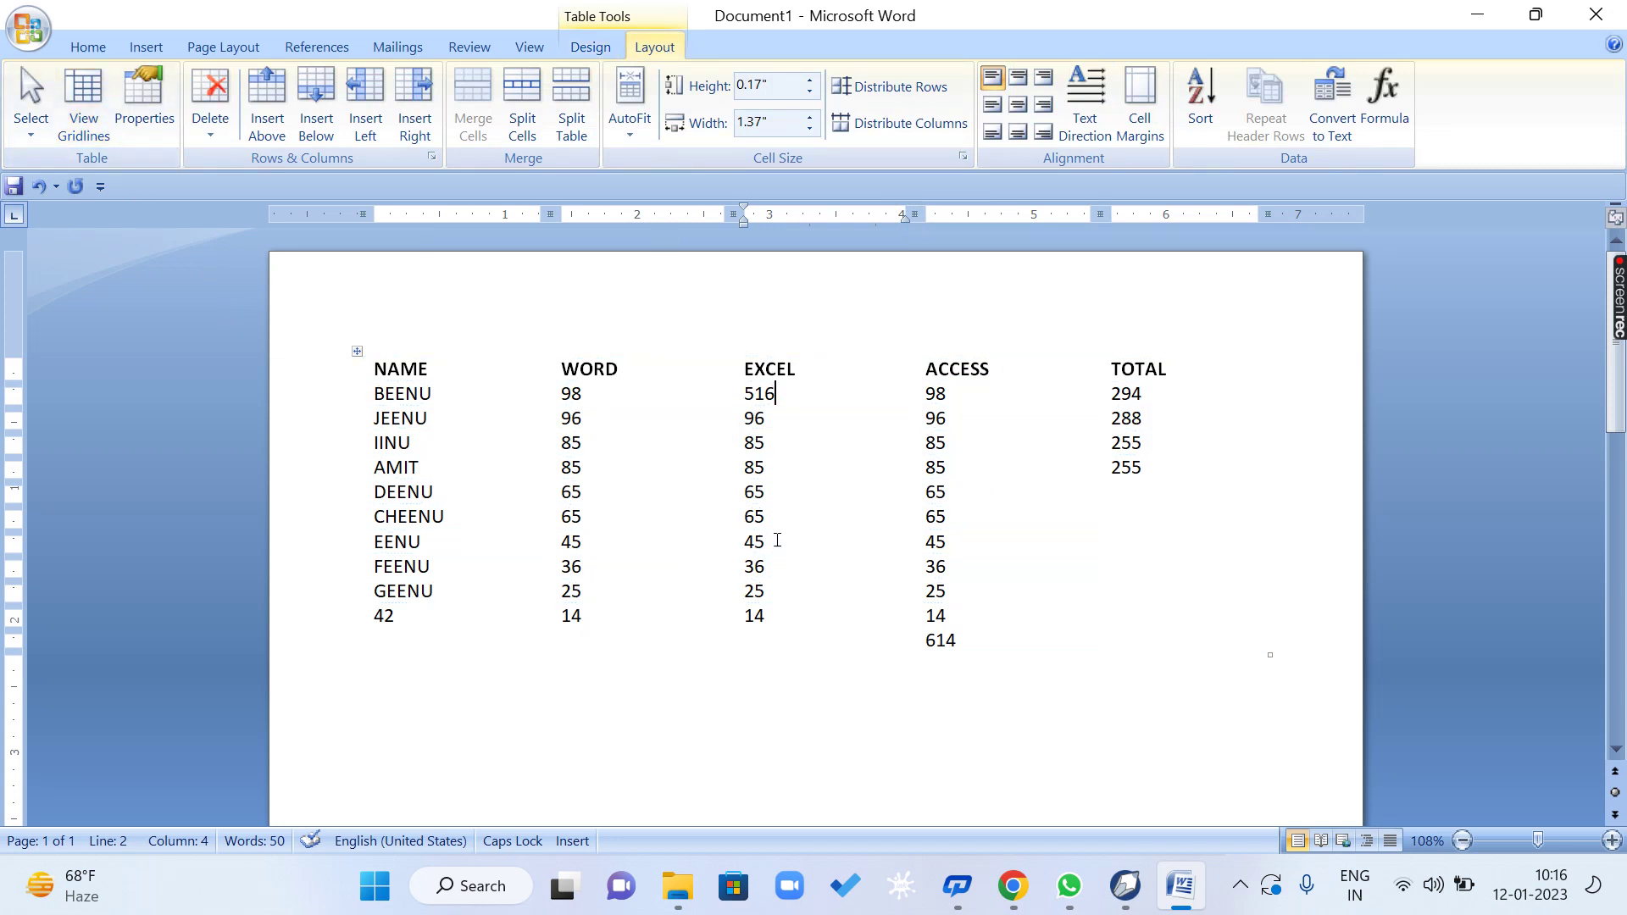
click(84, 97)
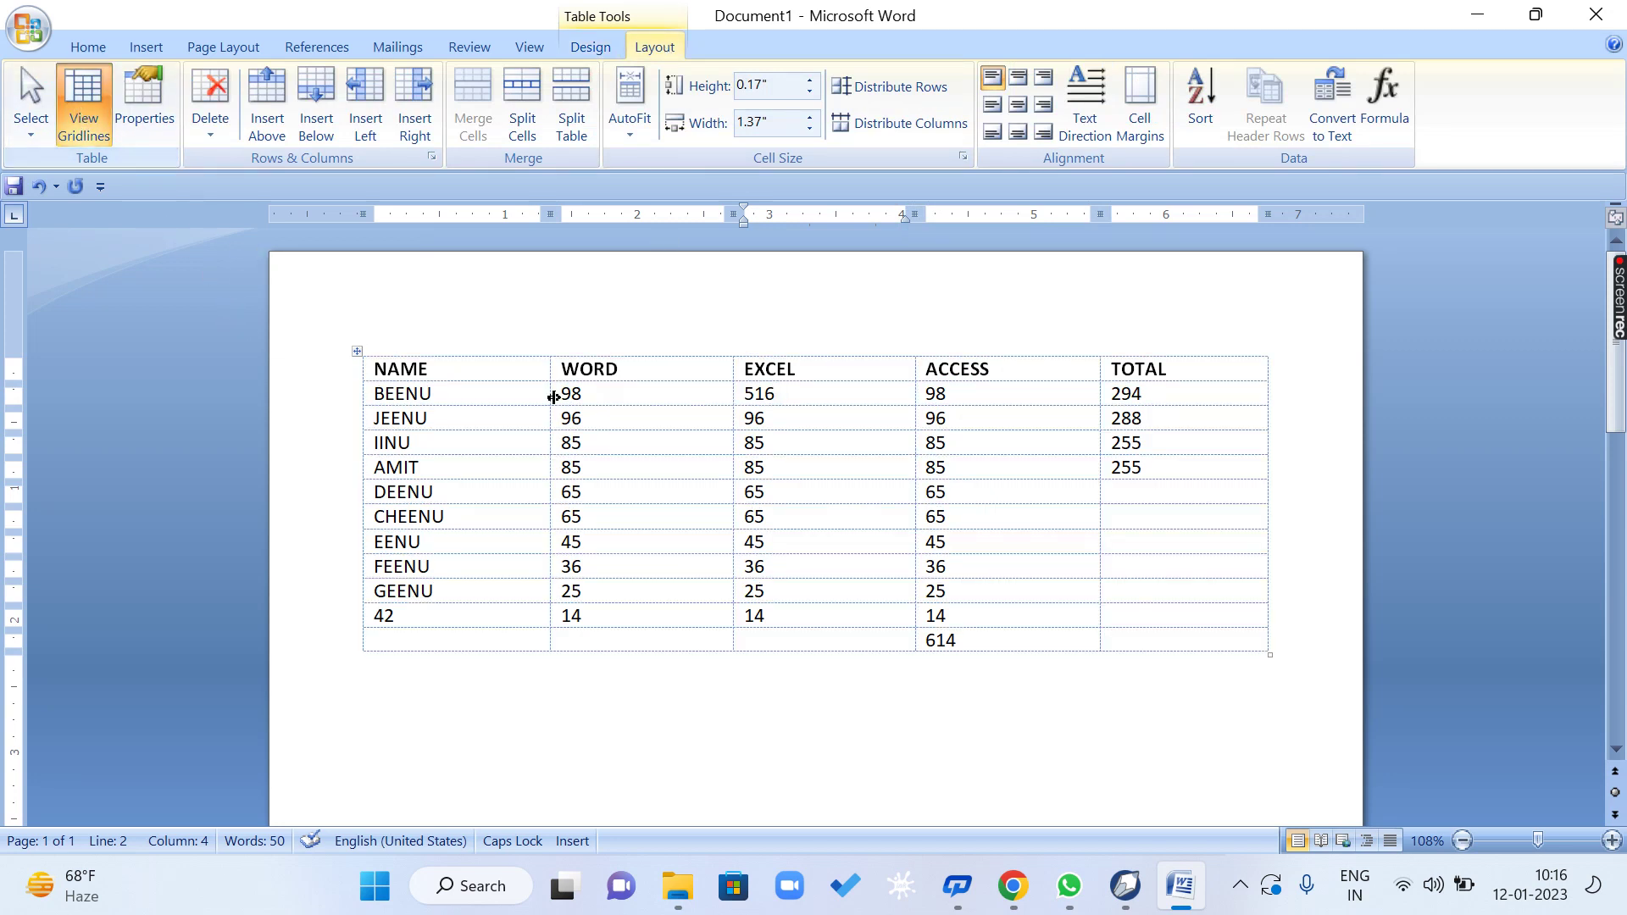
click(650, 399)
click(145, 104)
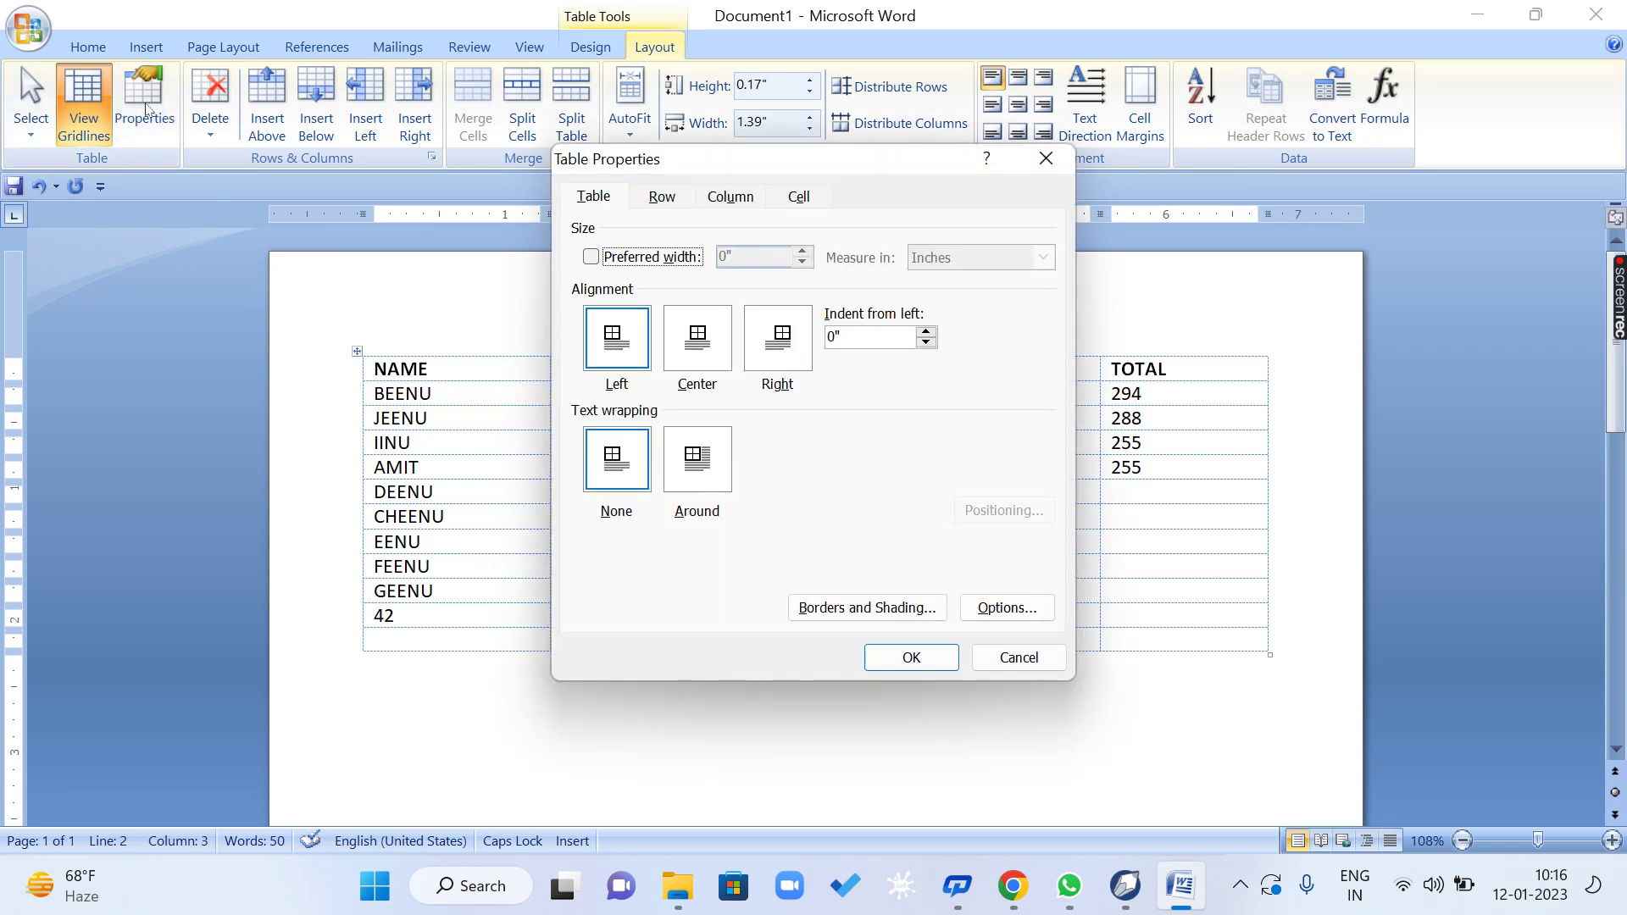
click(704, 343)
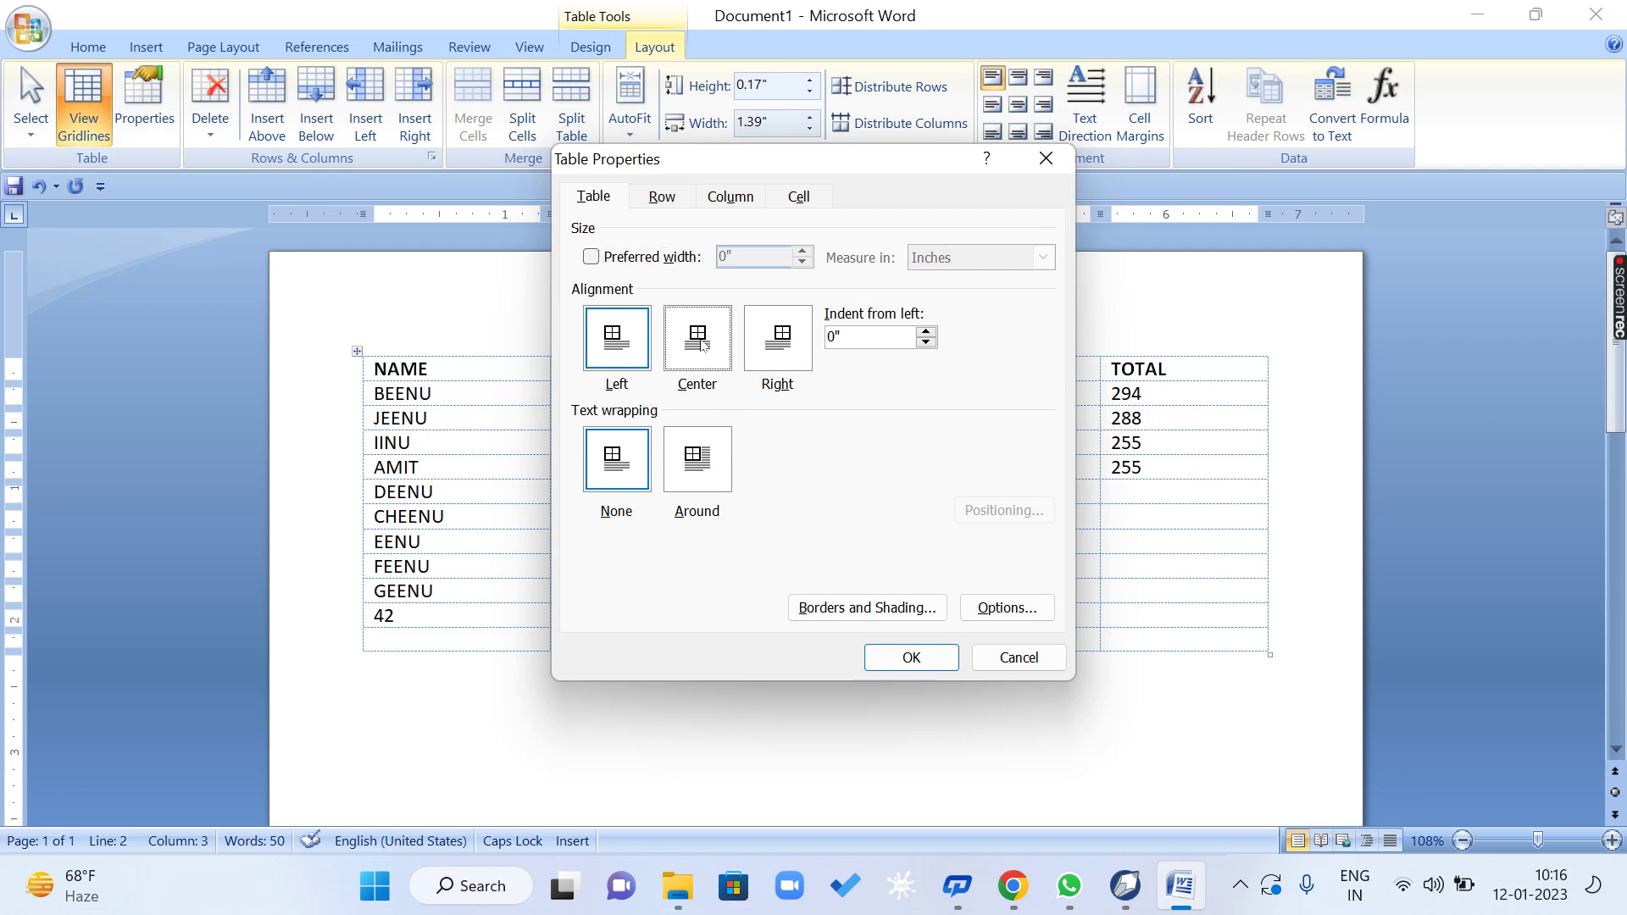
click(786, 351)
click(628, 346)
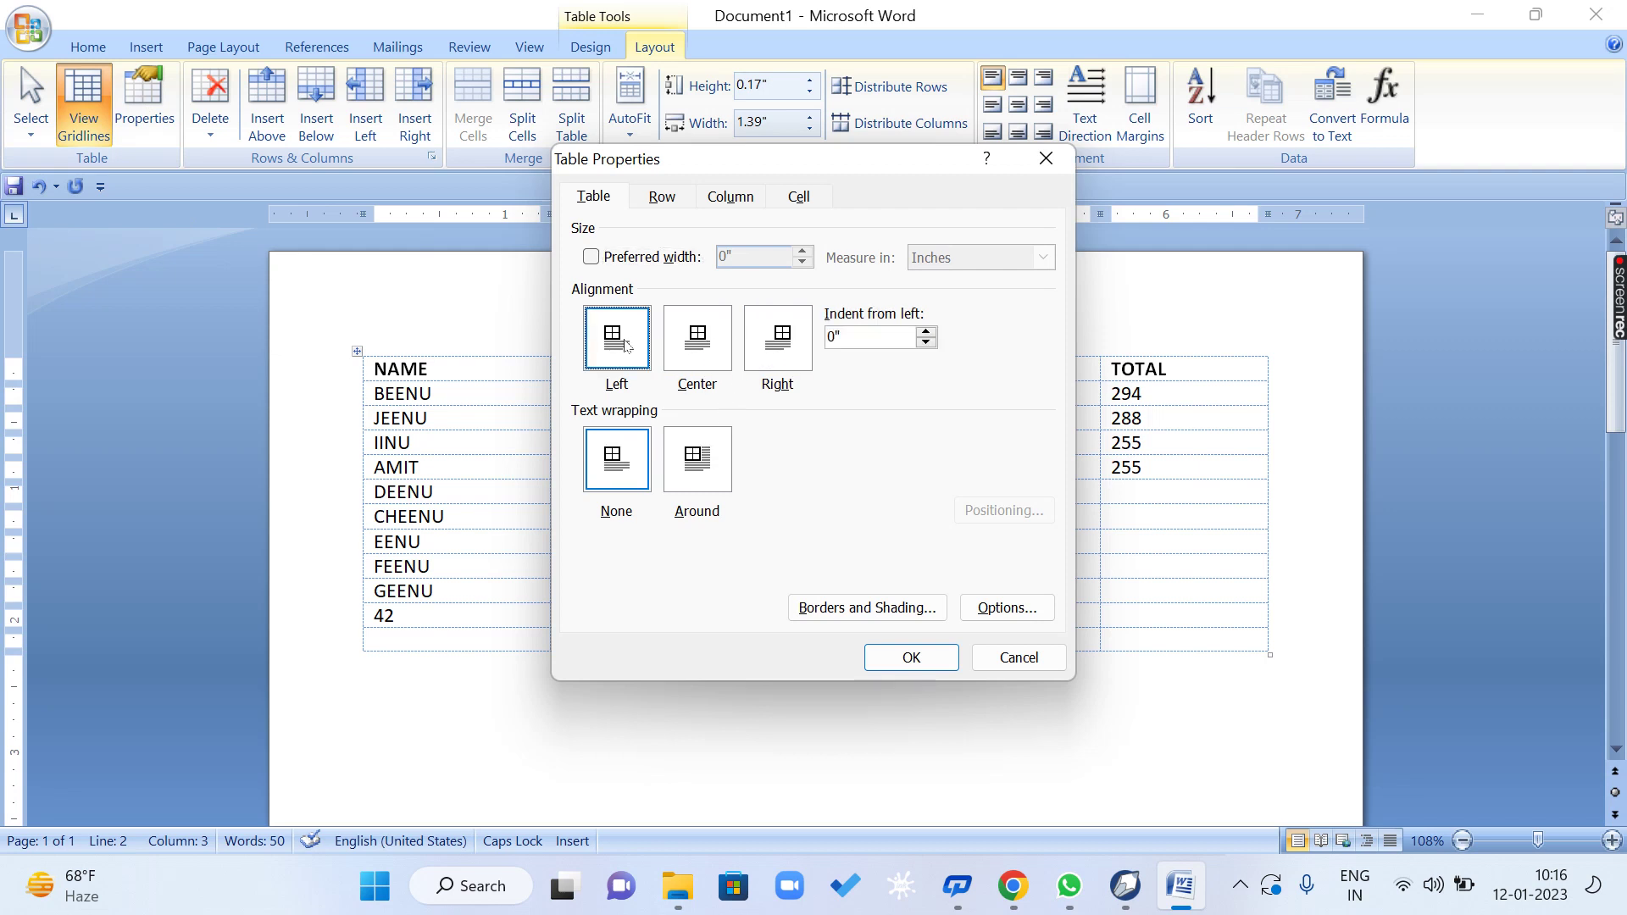
click(690, 343)
click(778, 346)
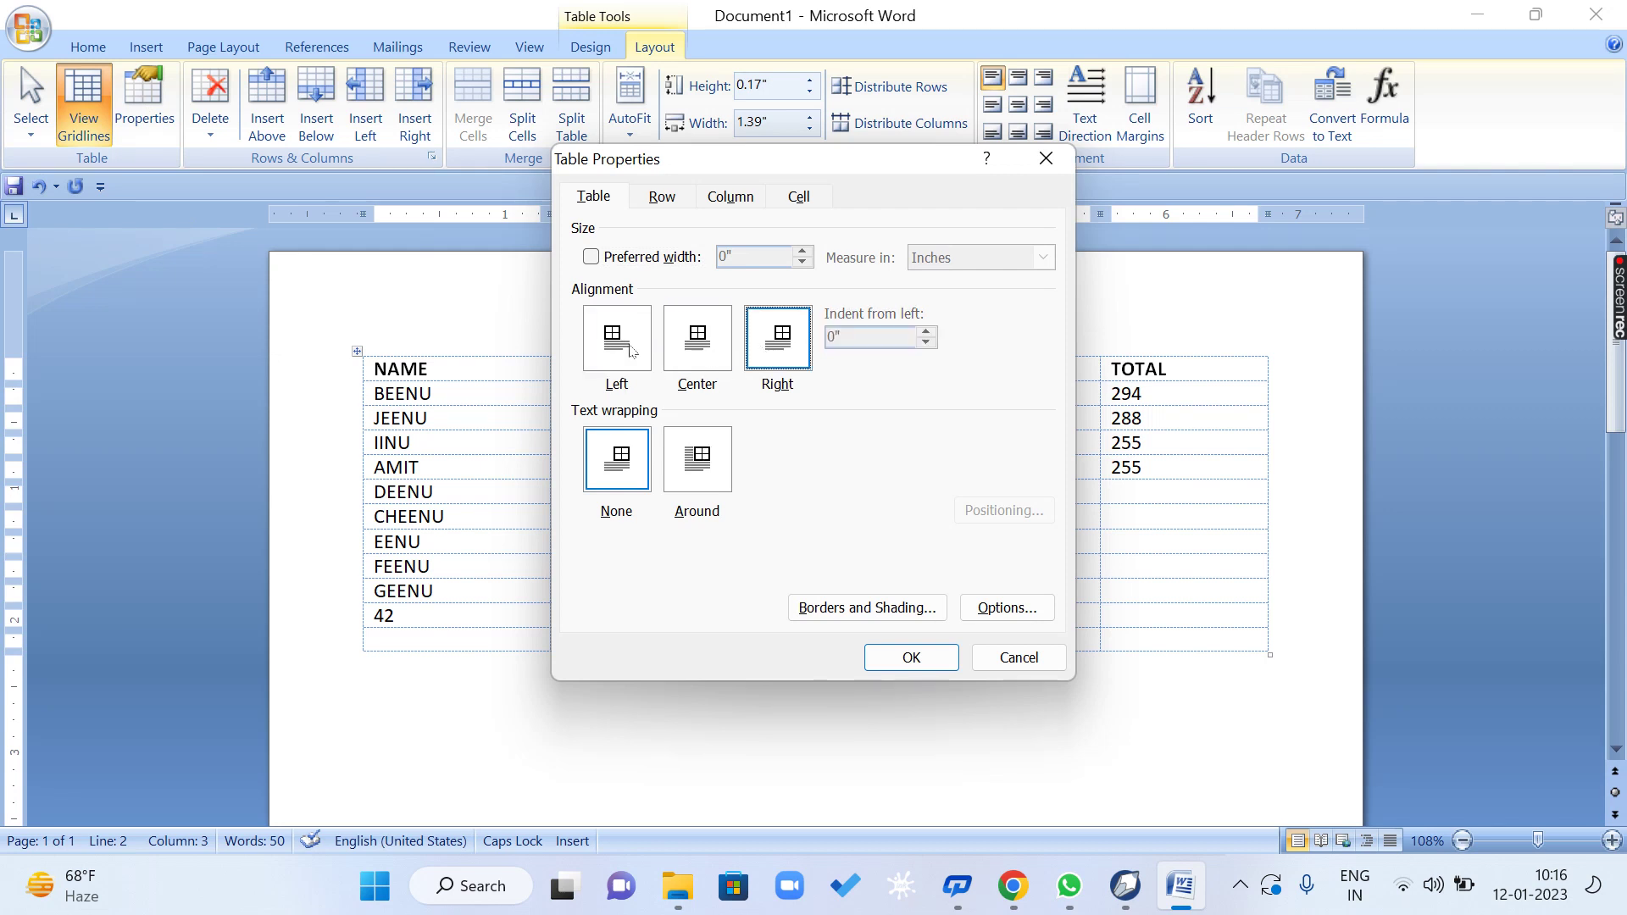
click(623, 343)
click(699, 346)
click(1018, 657)
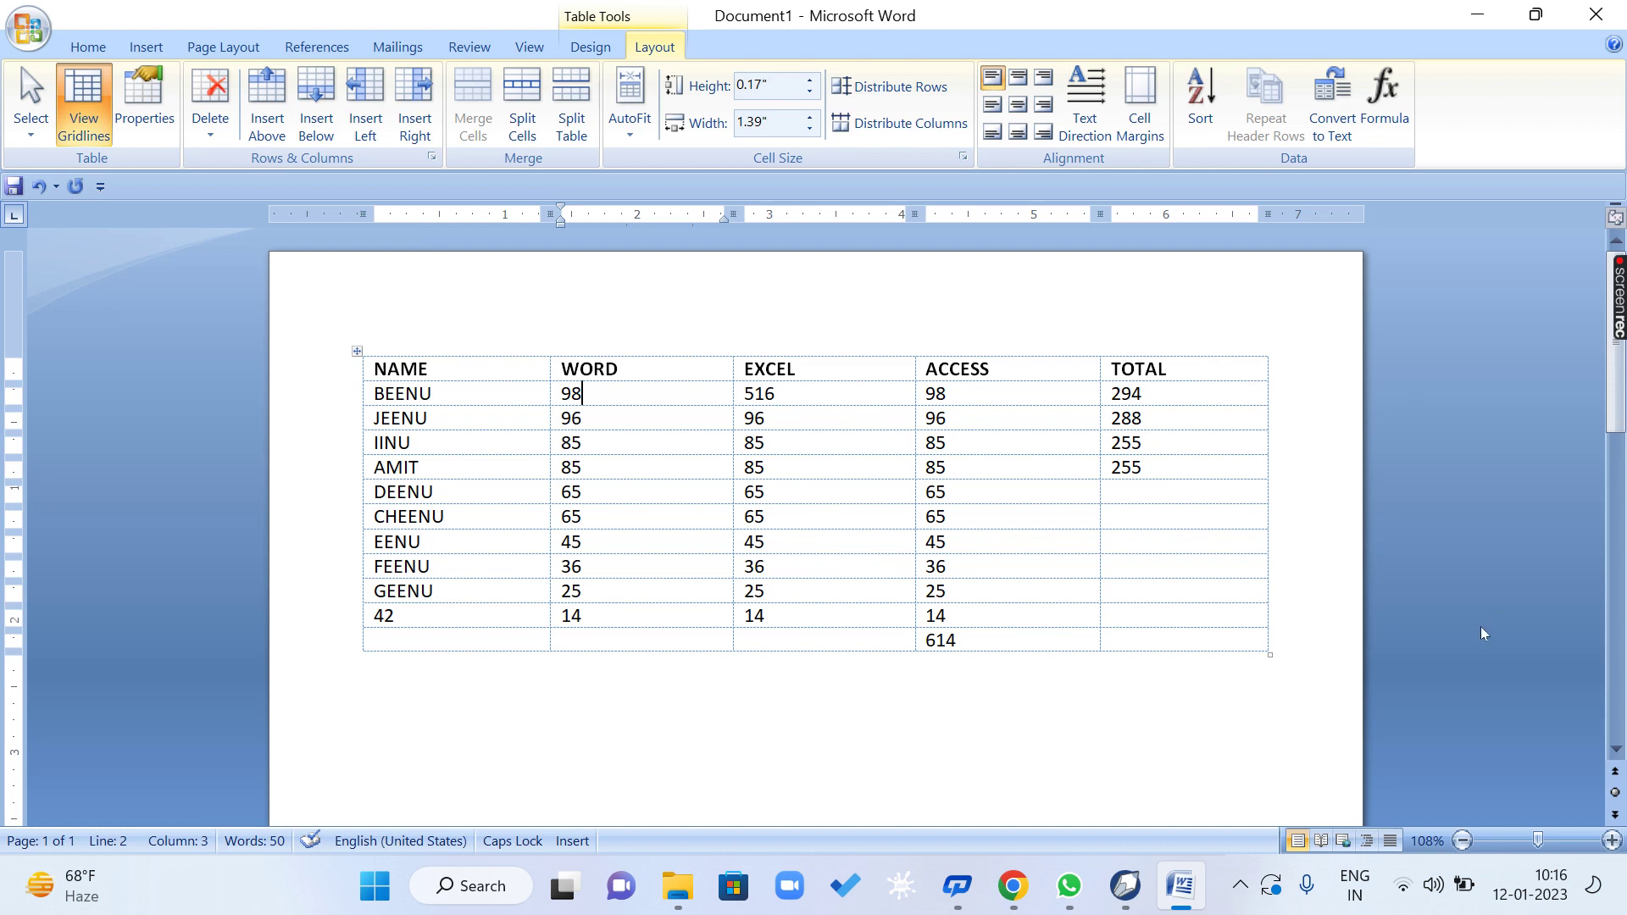
AutoFit the table's columns to their contents and set the table alignment to Center.
click(631, 127)
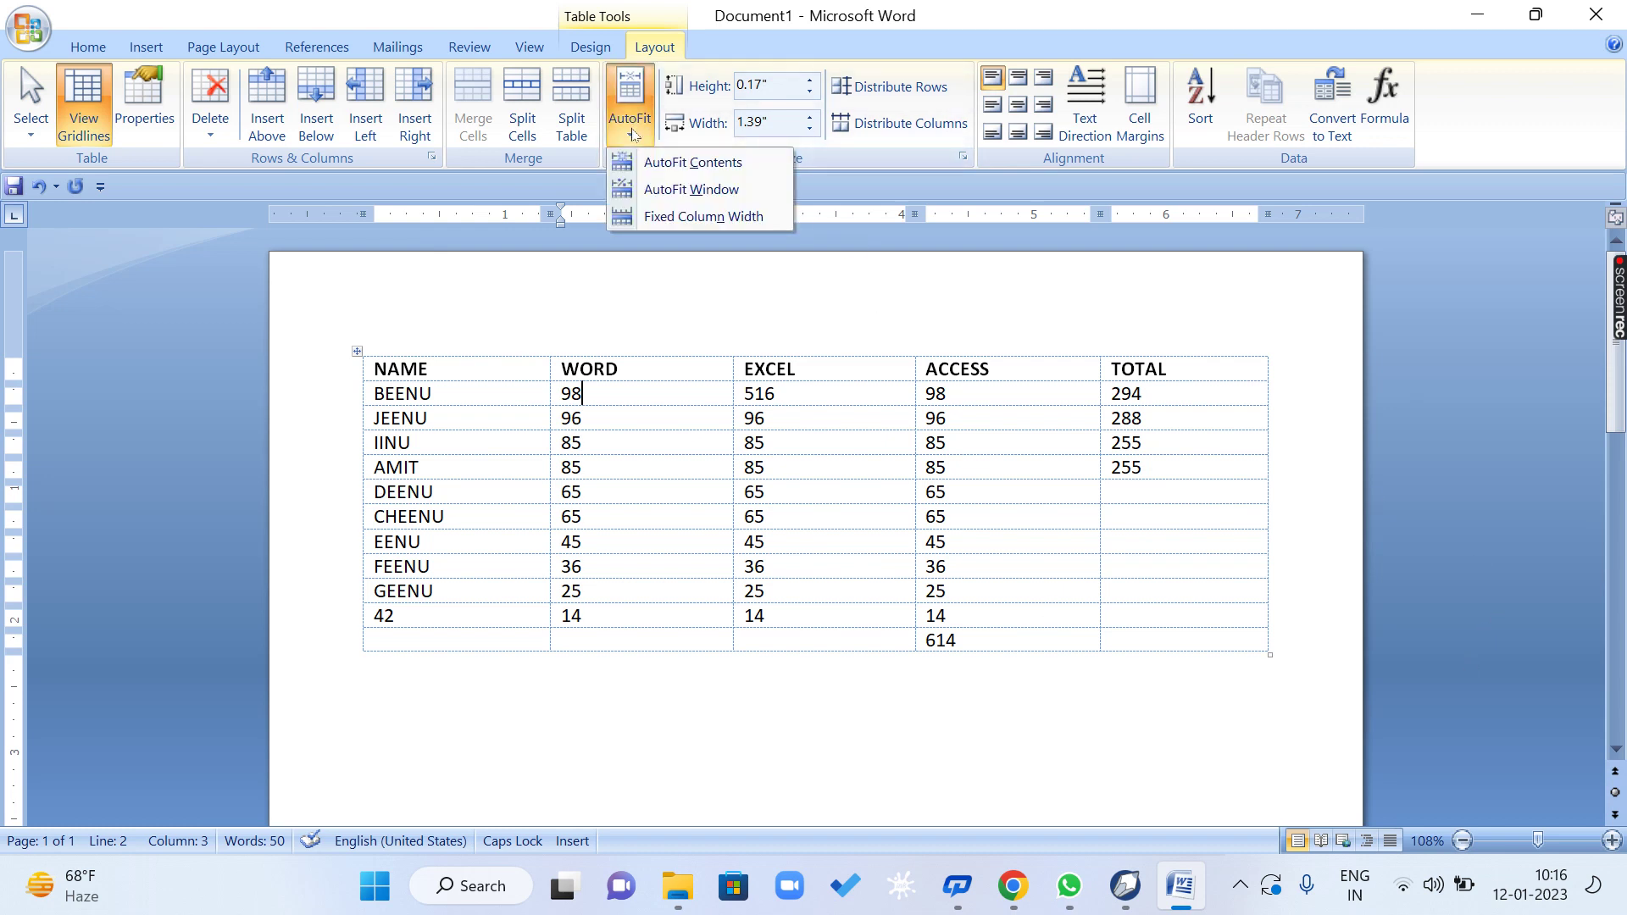
click(727, 175)
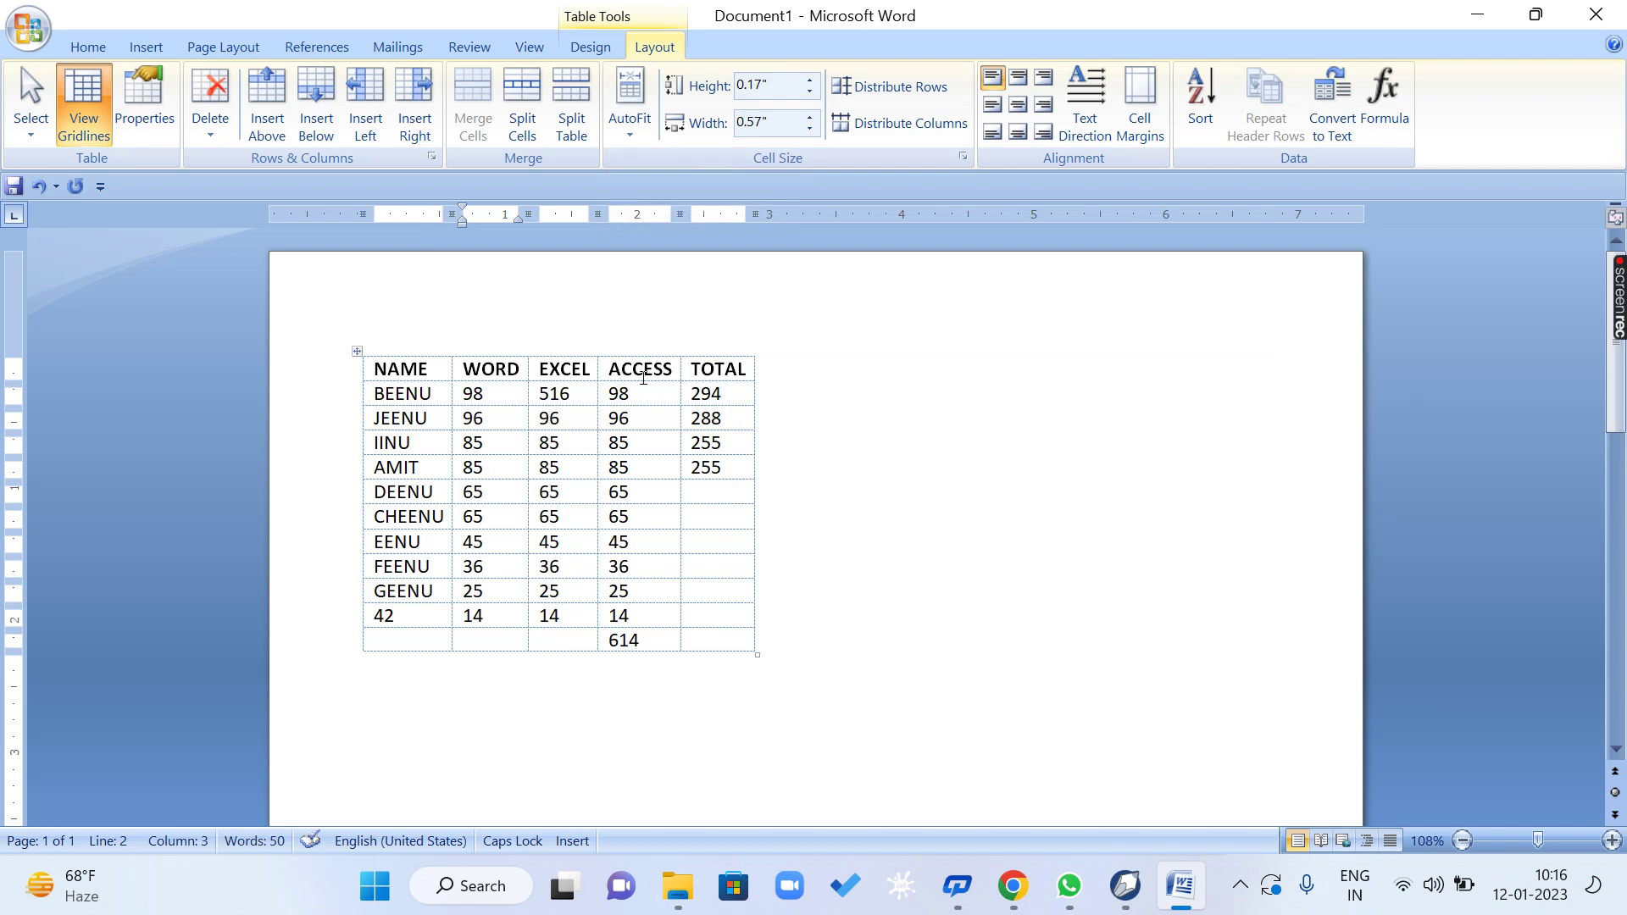
click(142, 100)
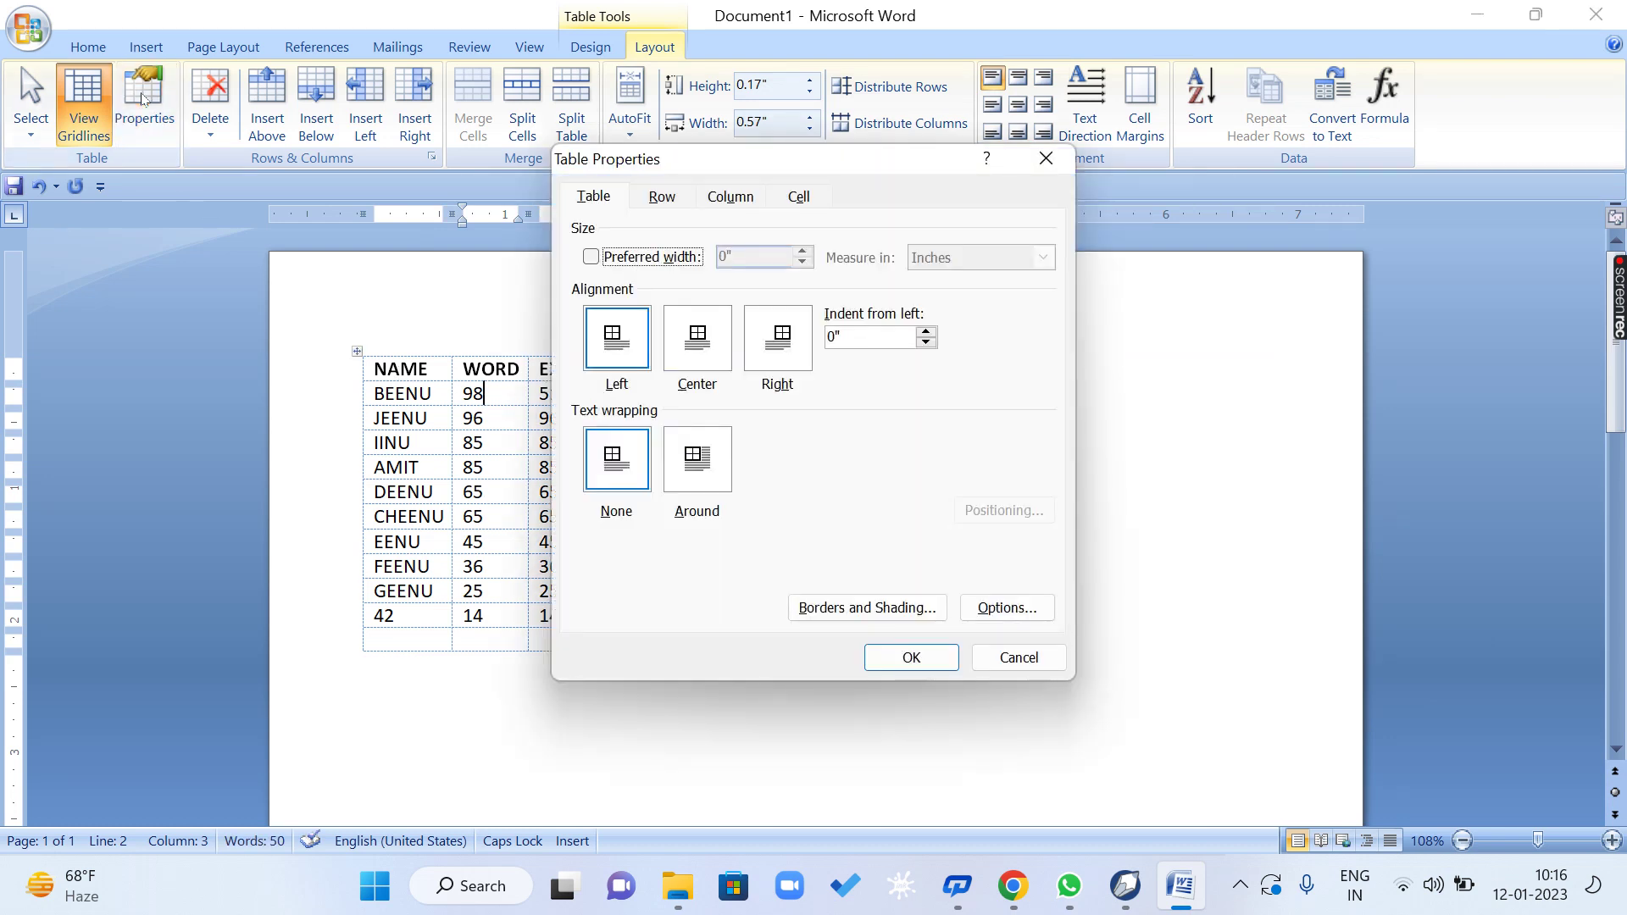
click(698, 338)
click(934, 651)
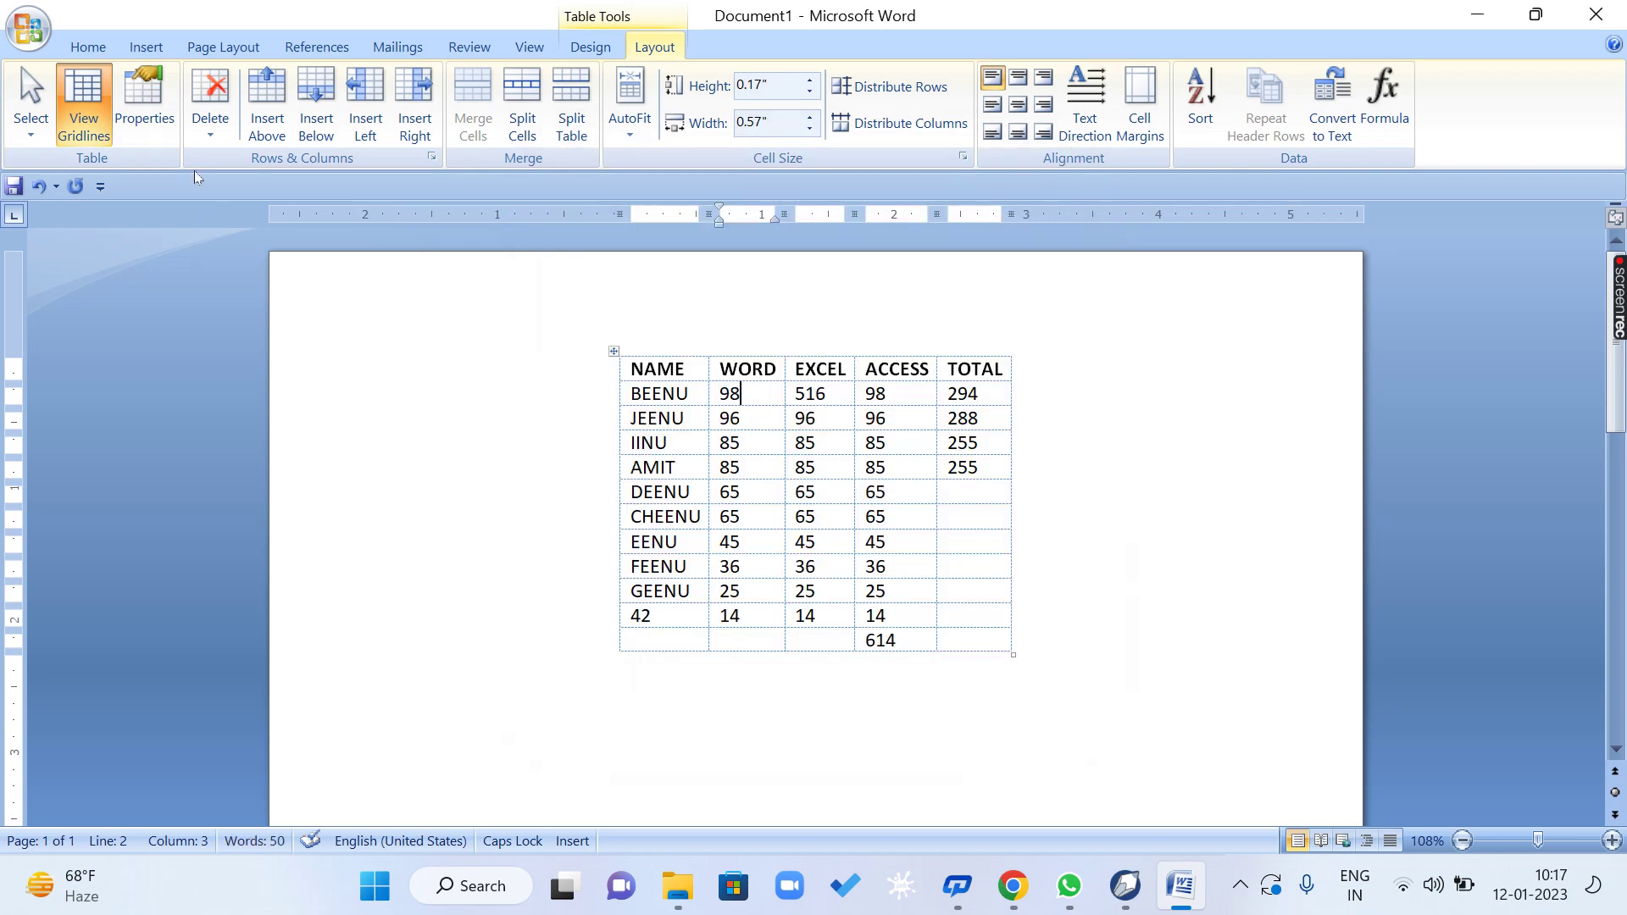
Set the table alignment to Right in the table properties and leave the table.
click(142, 100)
click(782, 351)
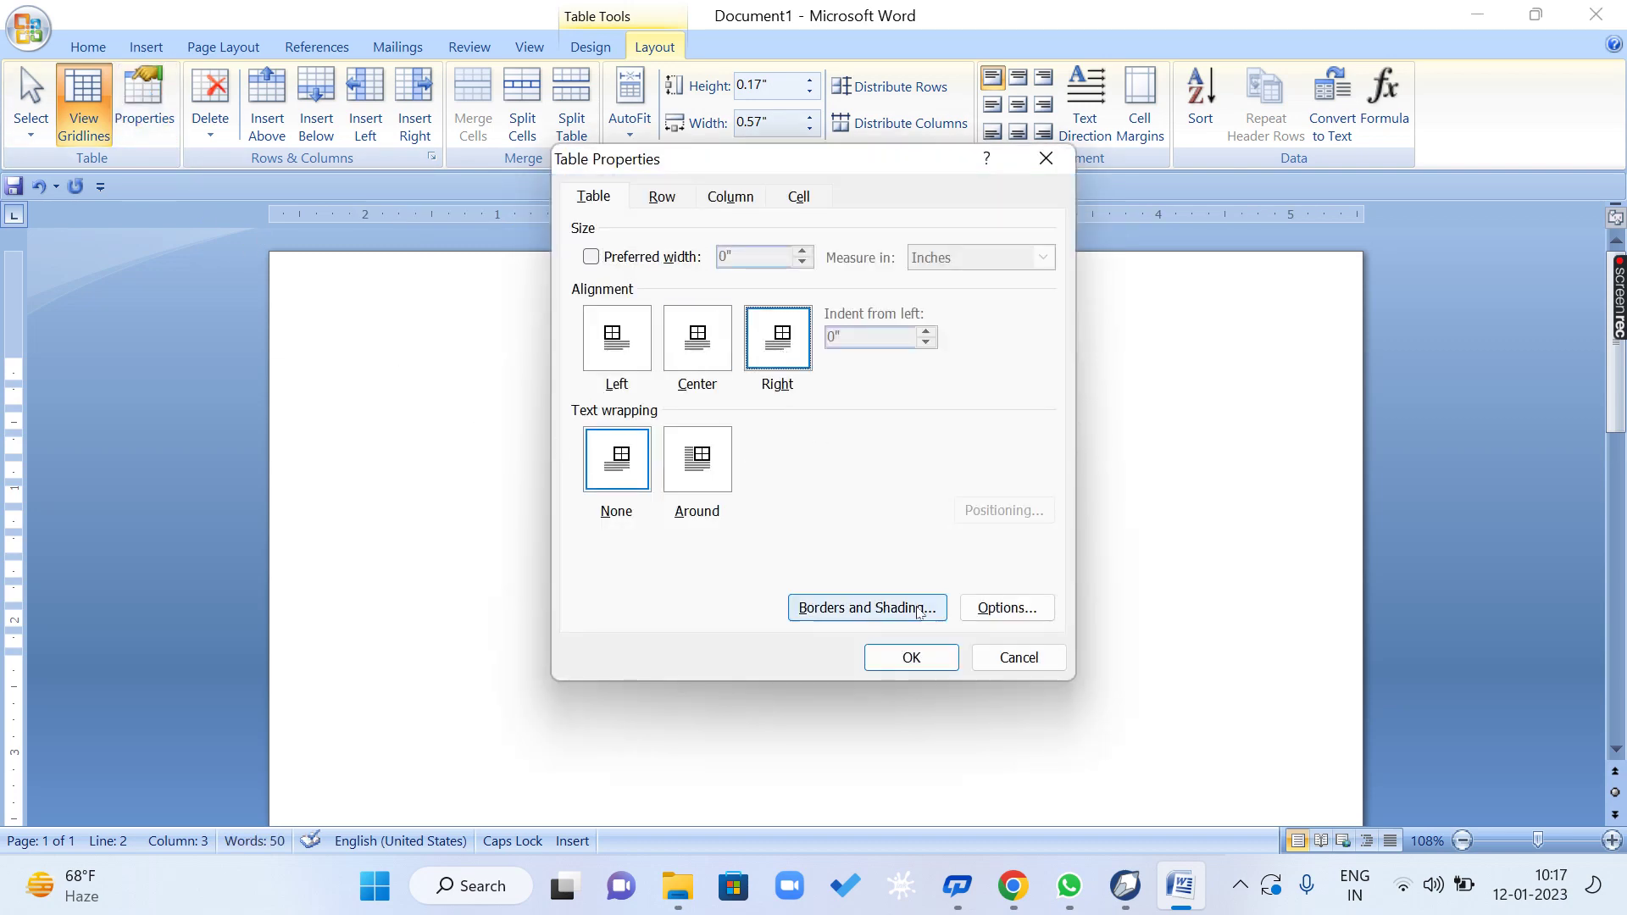
click(911, 658)
click(1052, 727)
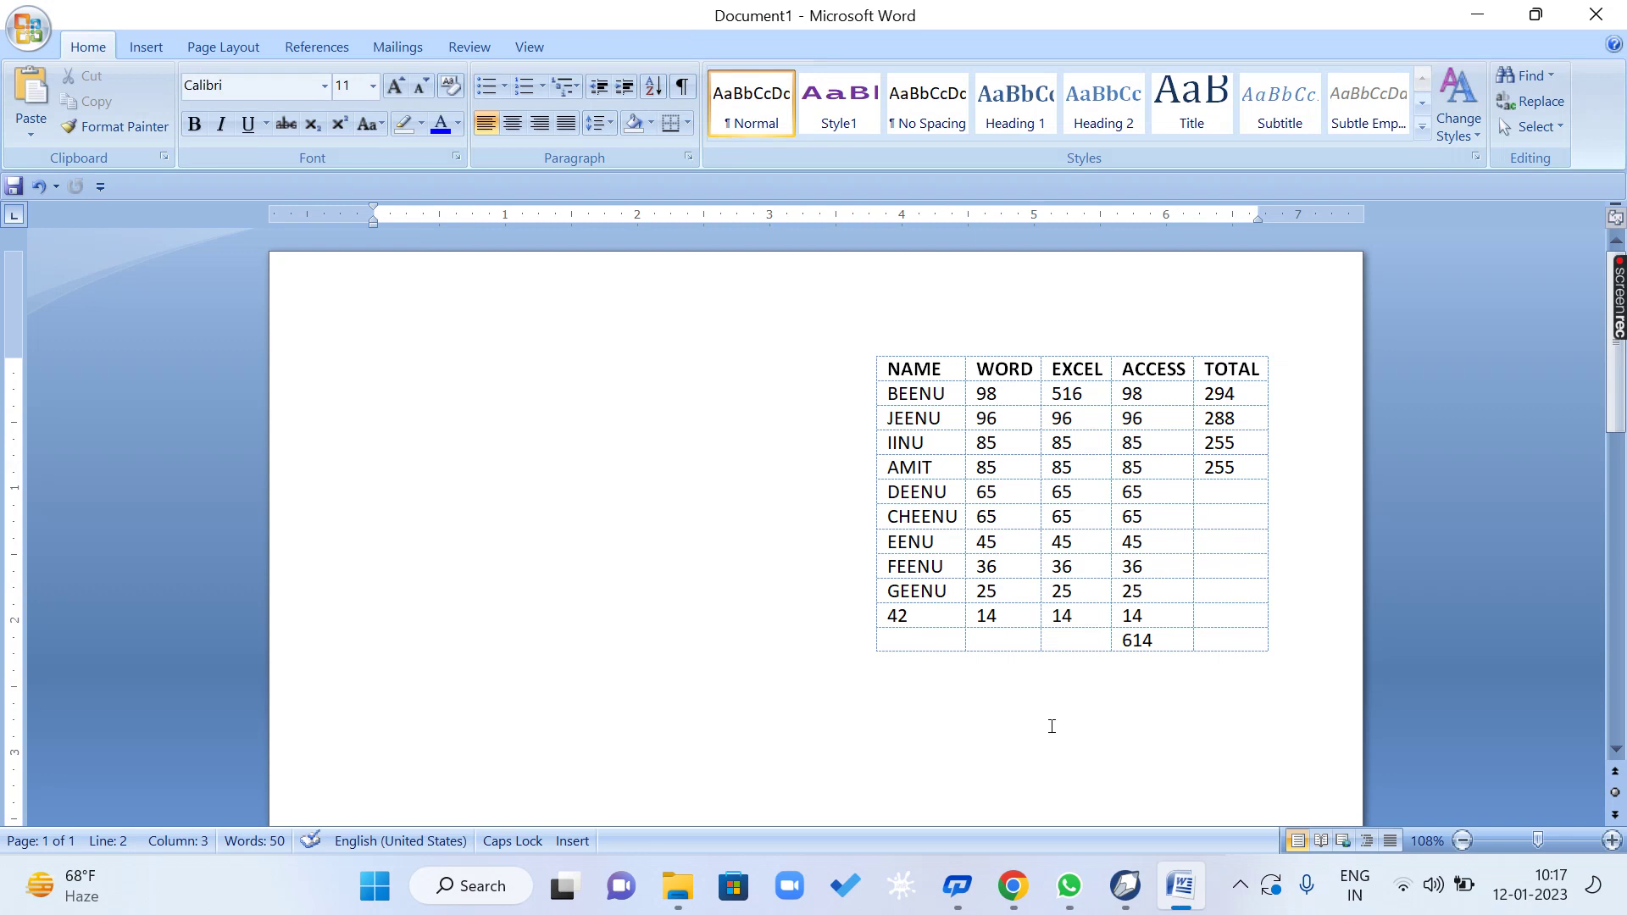
Generate ten paragraphs of sample text below the marks table with =RAND(10).
text(=RAND(10))
key(Return)
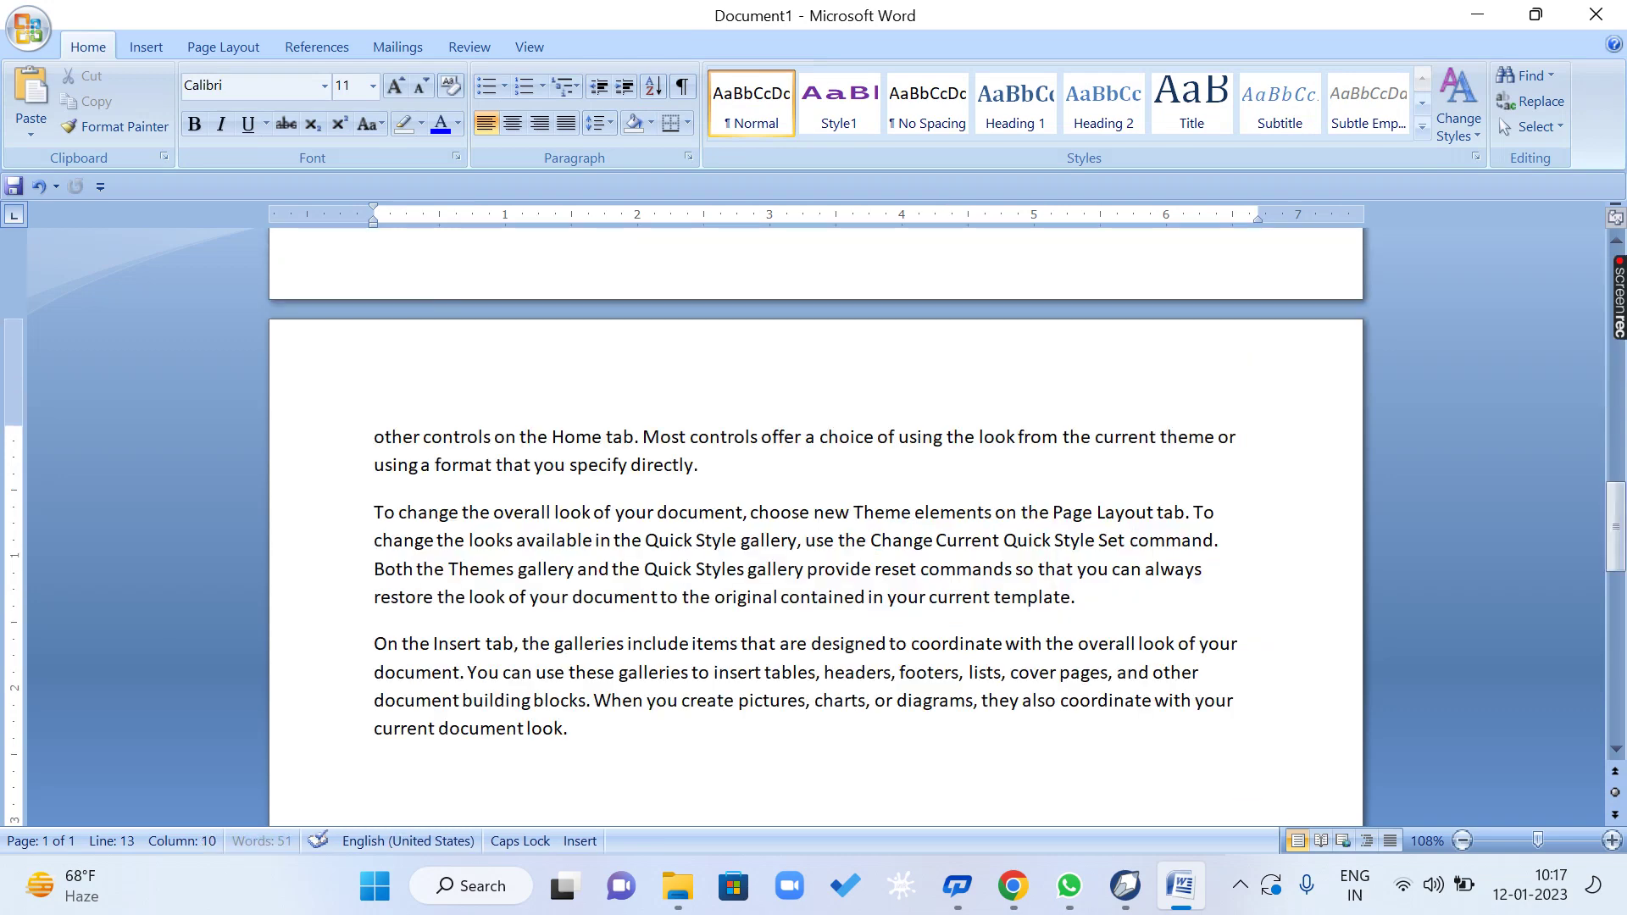
scroll(506, 542, up, 12)
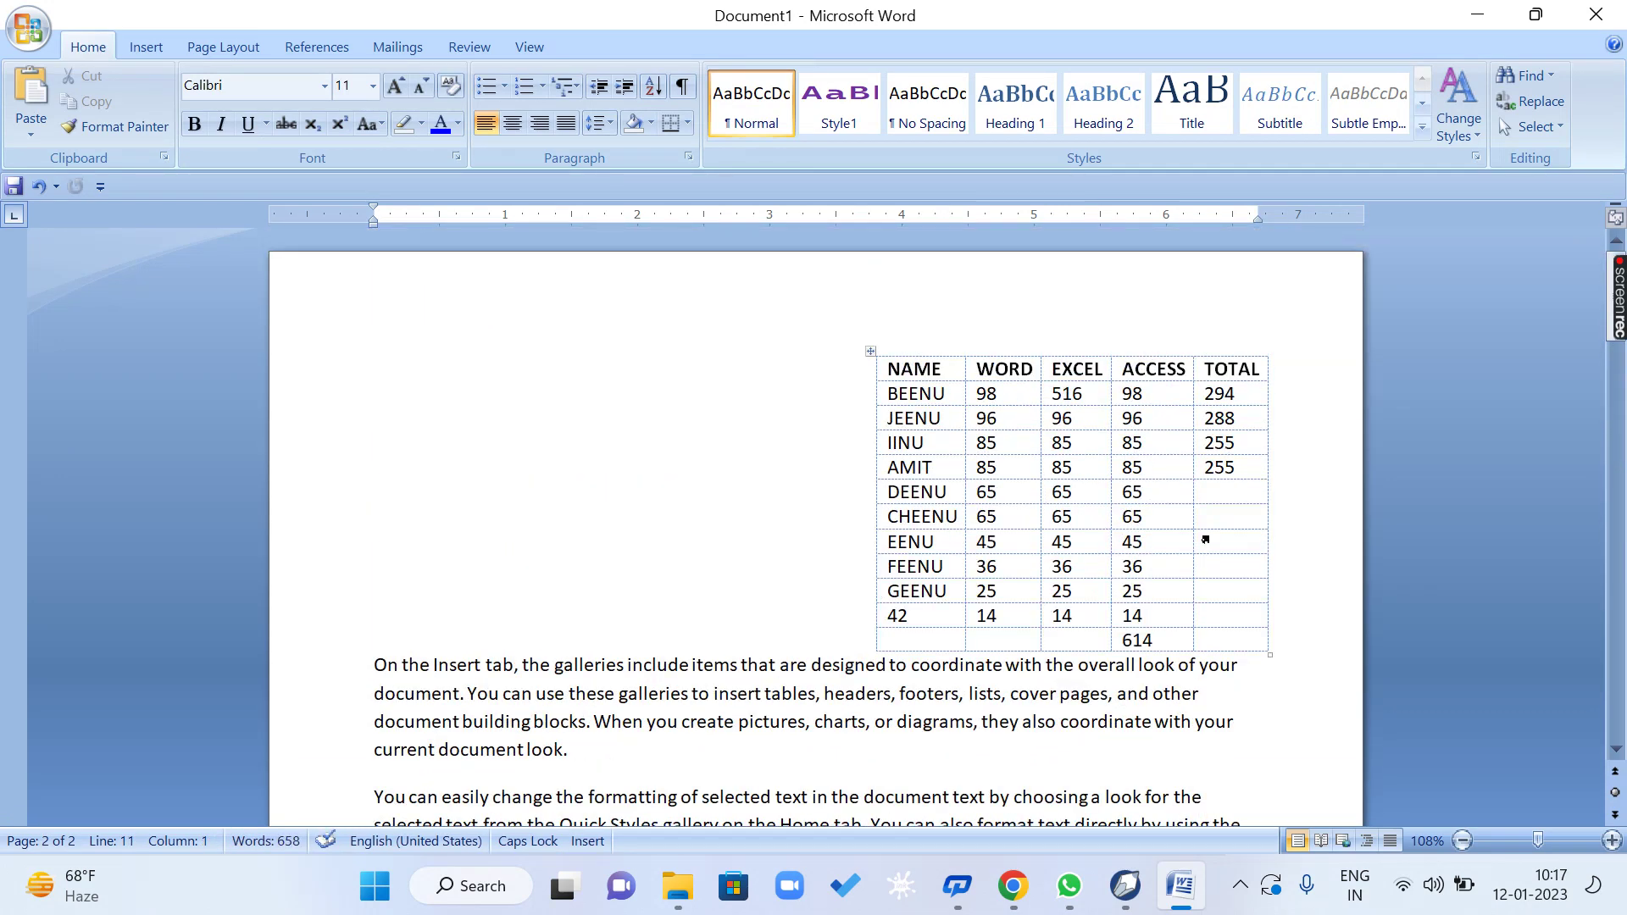
Join the sample paragraphs below the table into one continuous paragraph by removing the paragraph breaks between them.
click(595, 749)
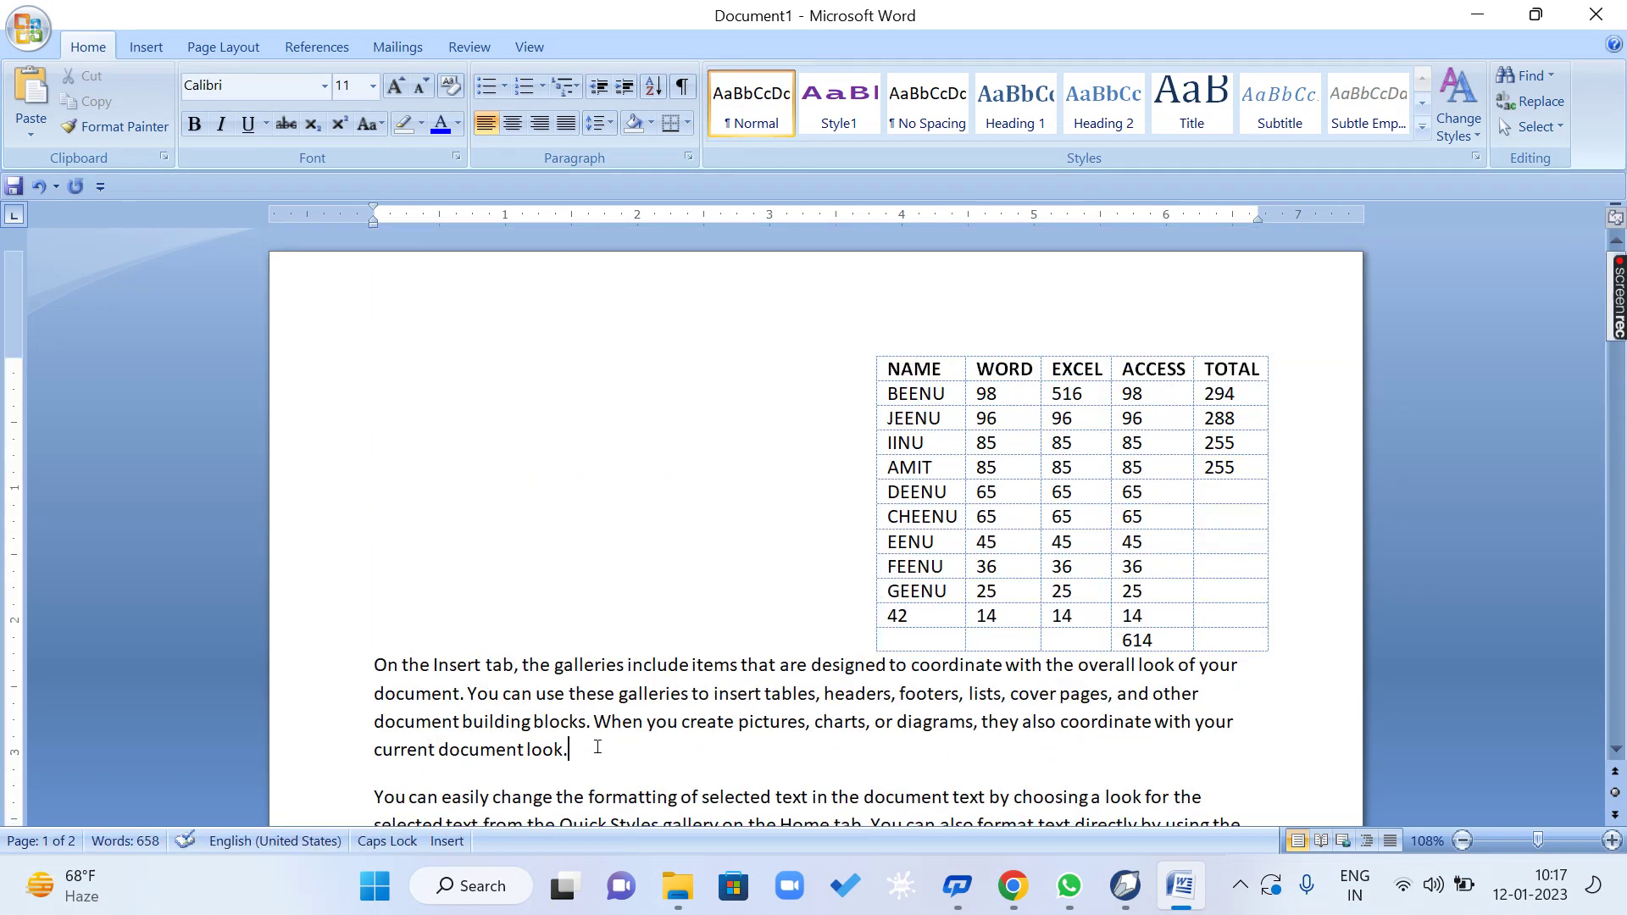
key(Delete)
scroll(963, 520, down, 5)
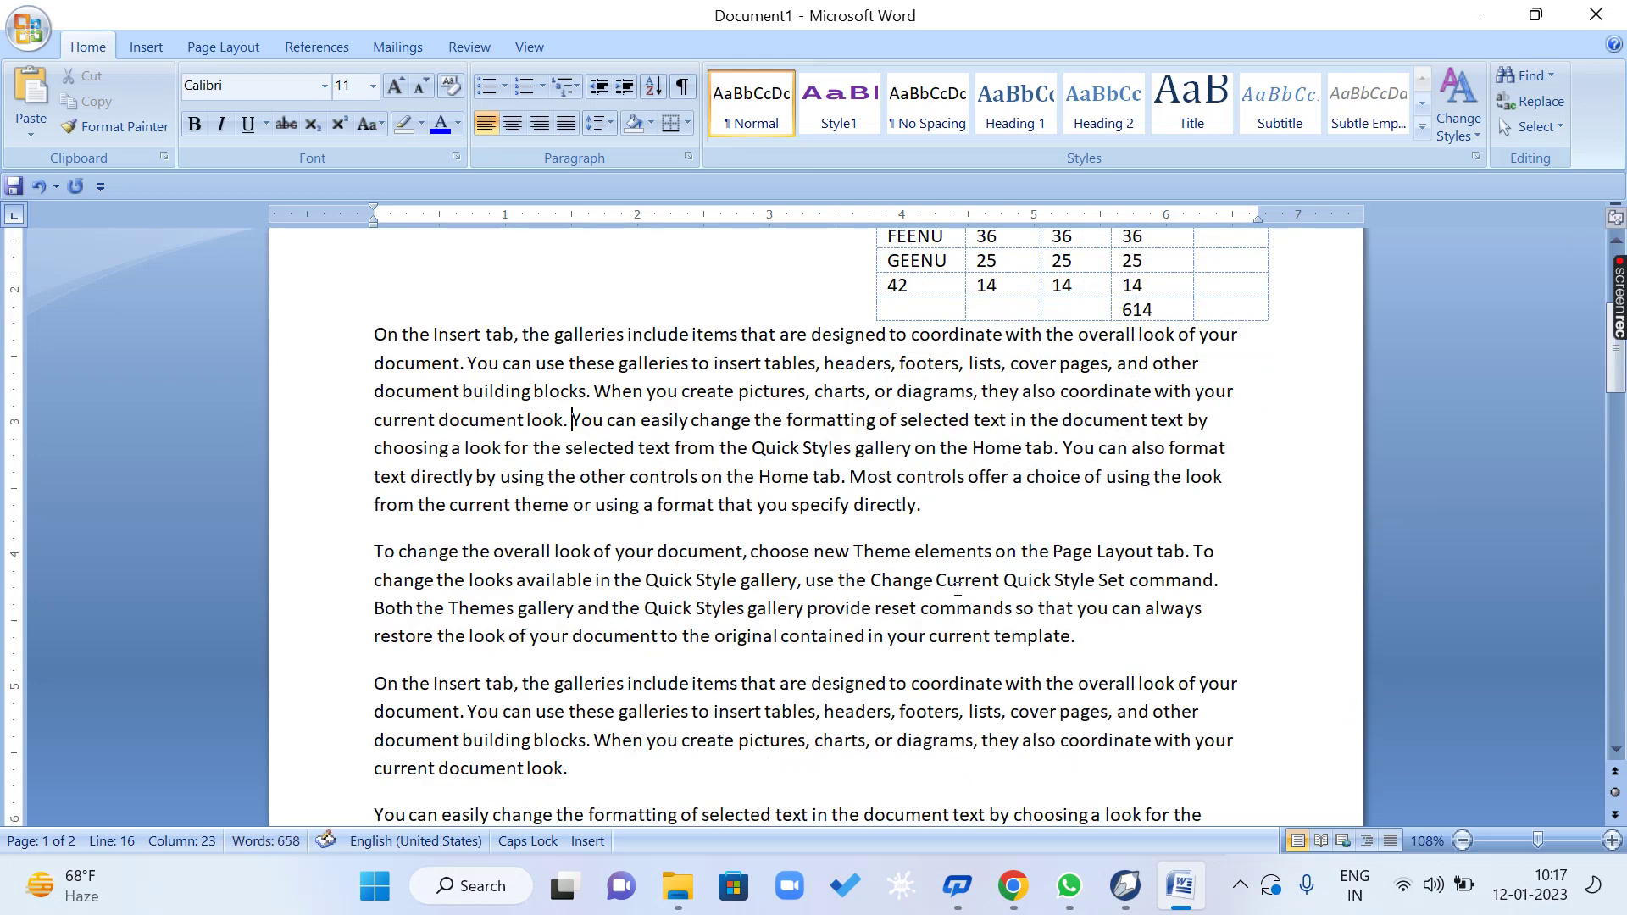
key(Delete)
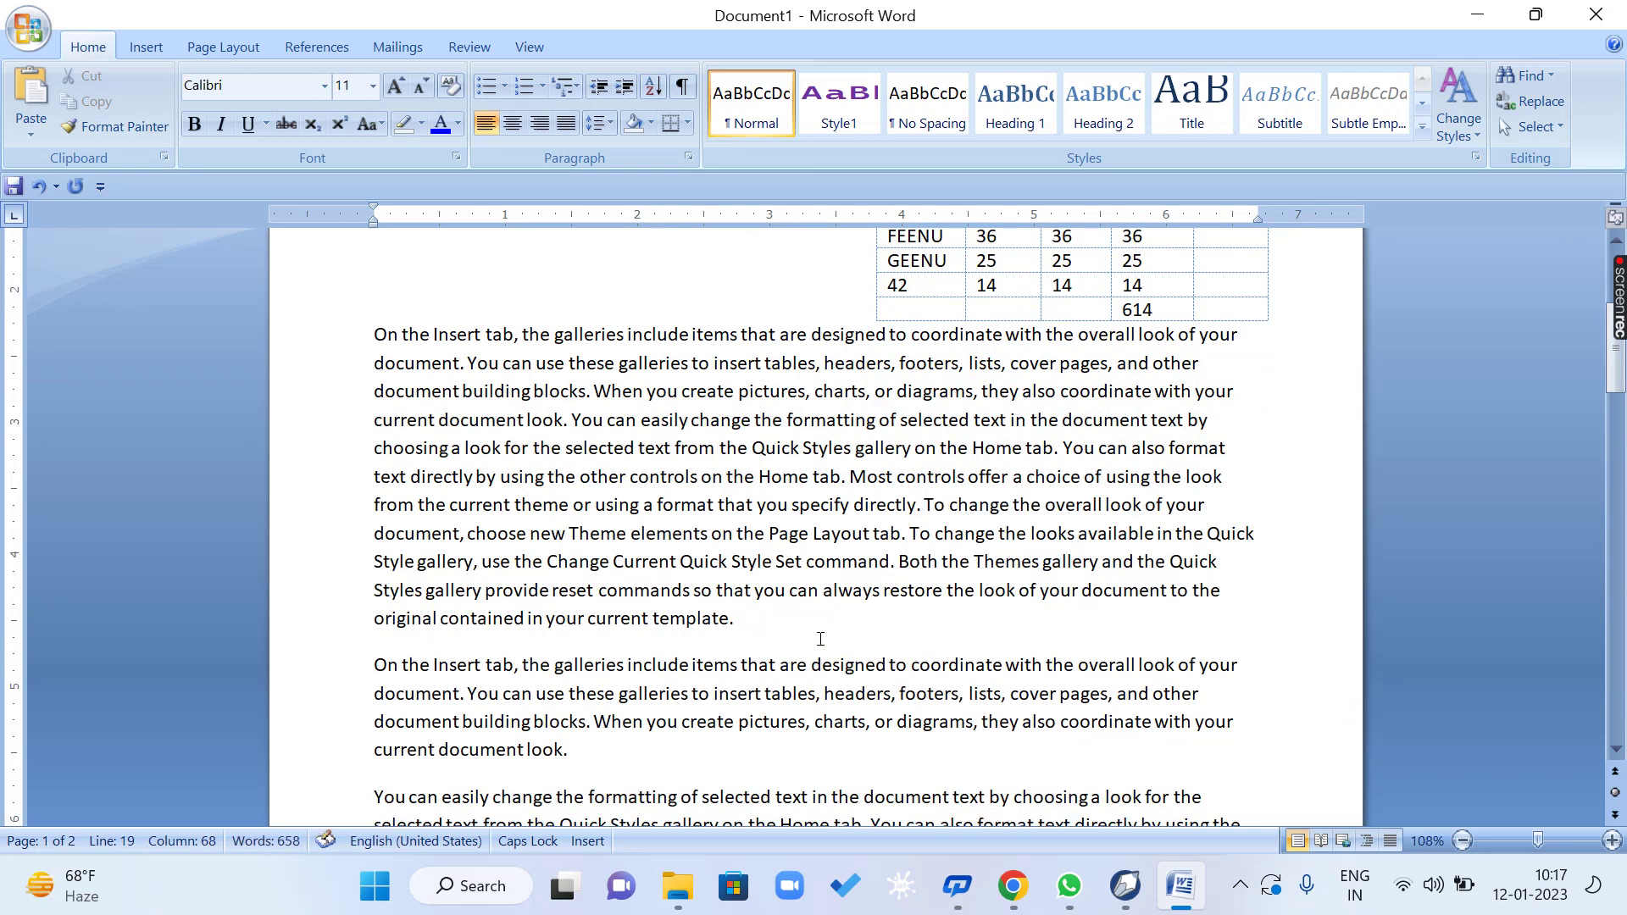
click(820, 637)
key(Delete)
click(930, 713)
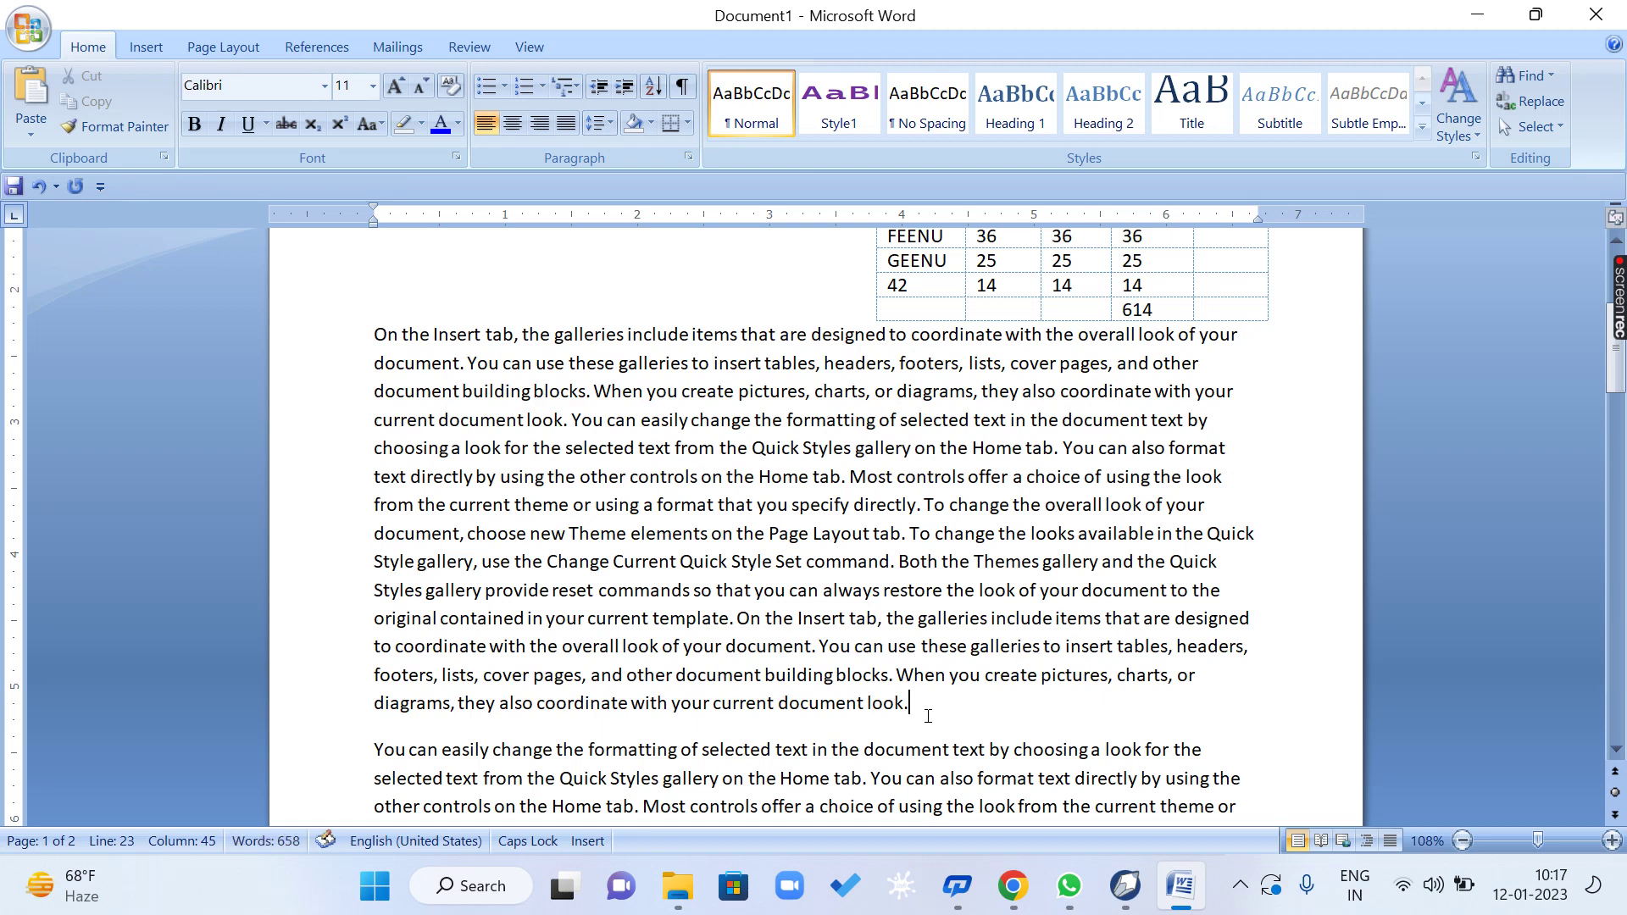
key(Delete)
scroll(1159, 630, down, 3)
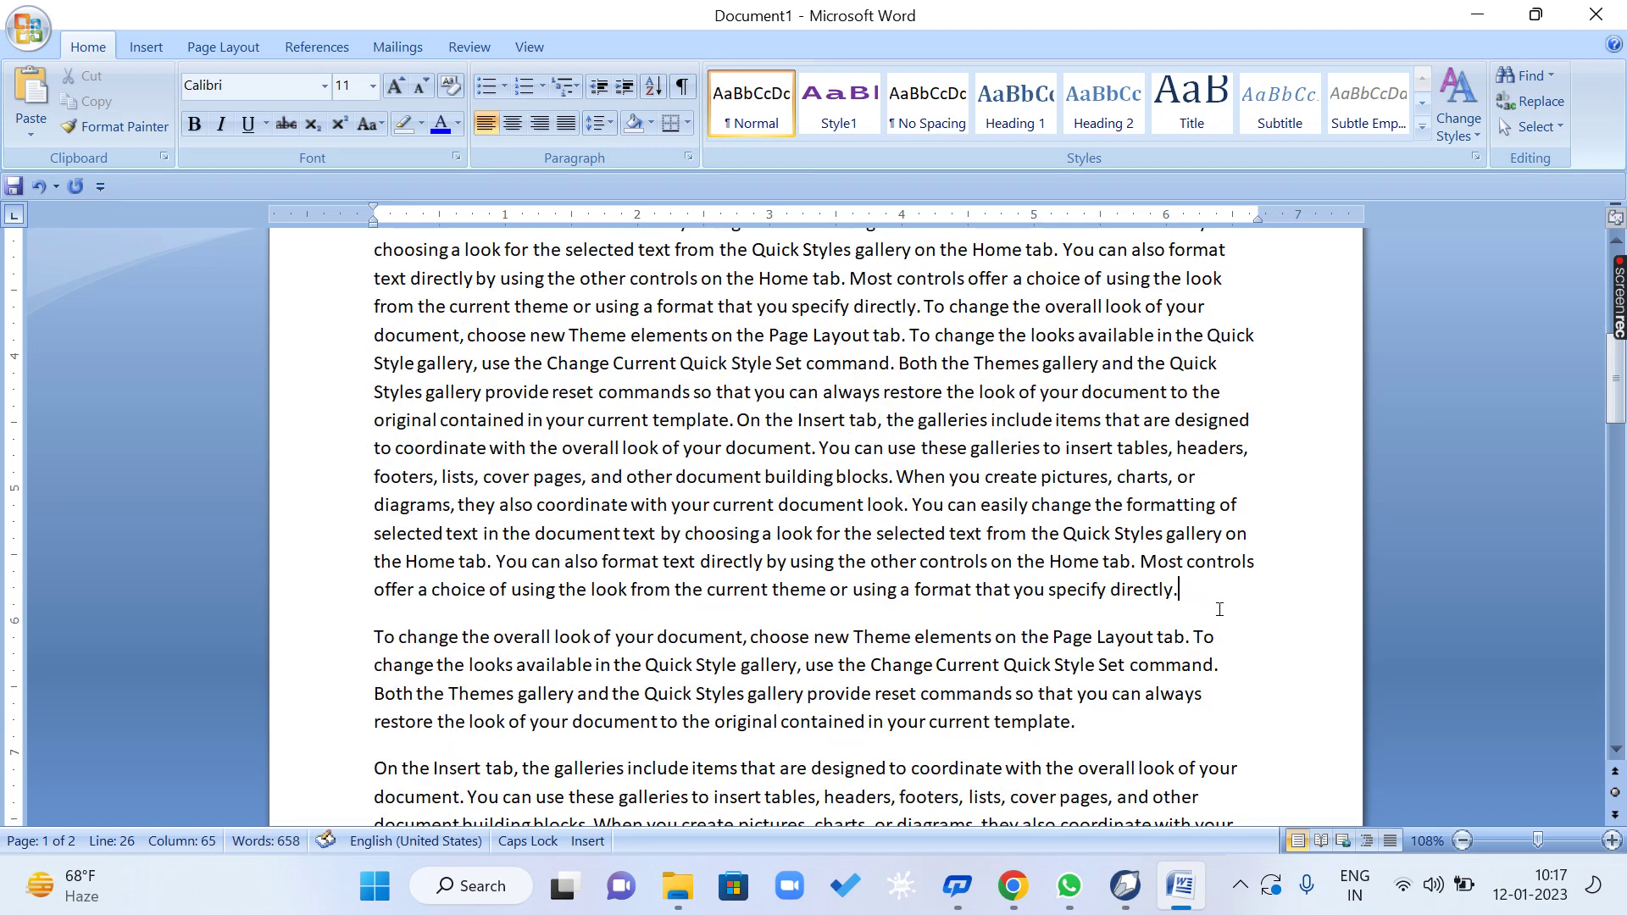
key(Delete)
click(1029, 712)
key(Delete)
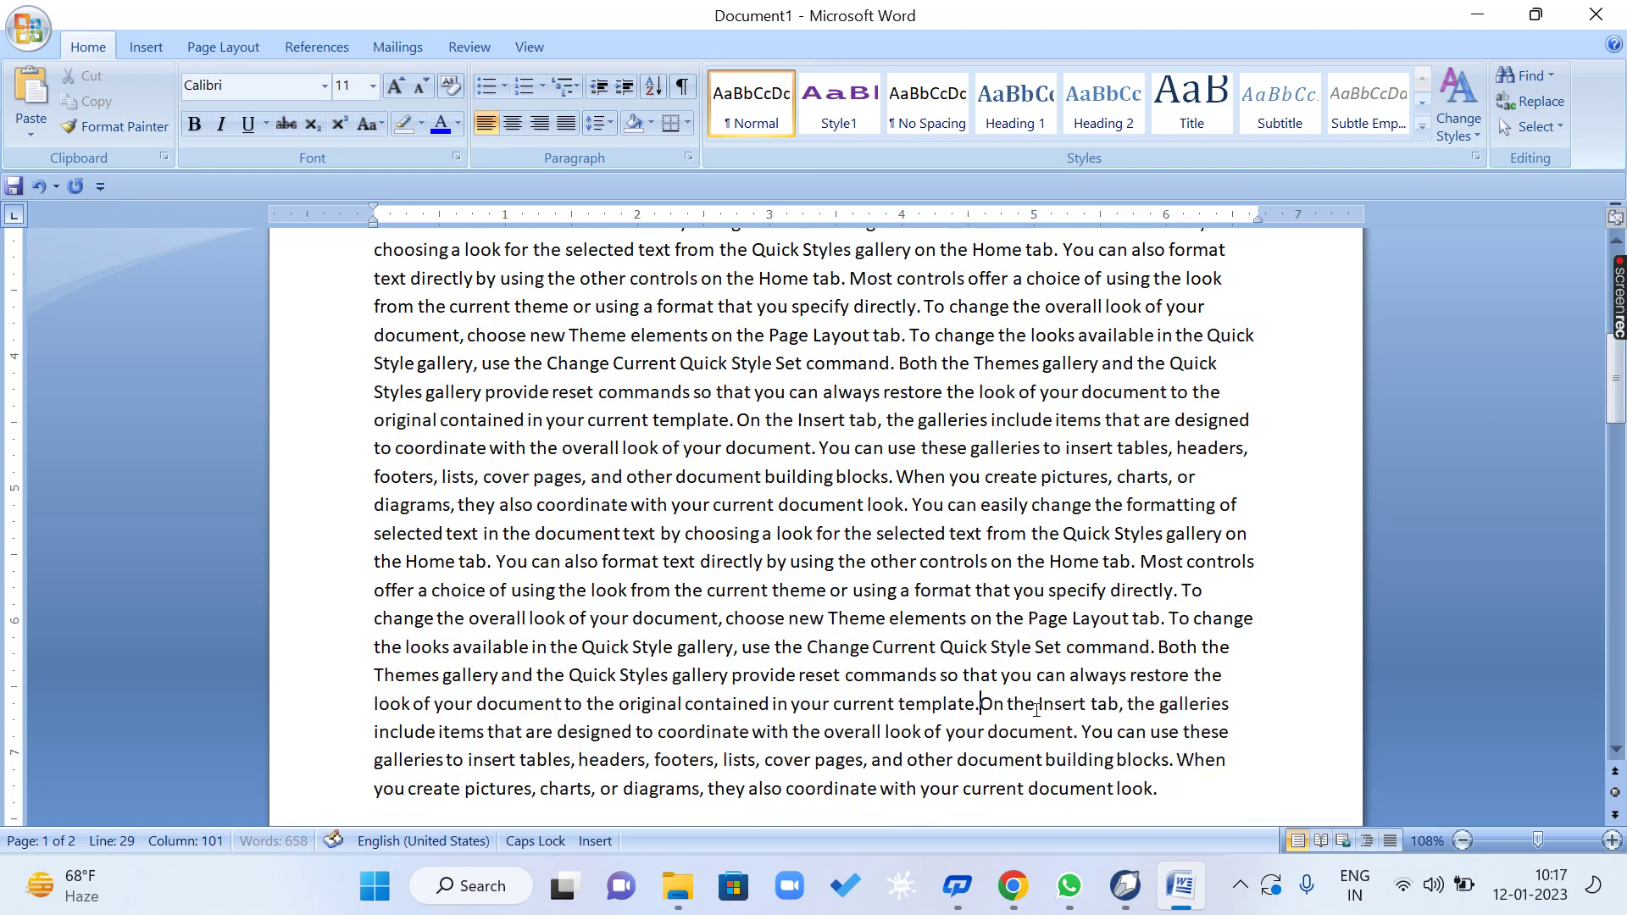
click(1218, 782)
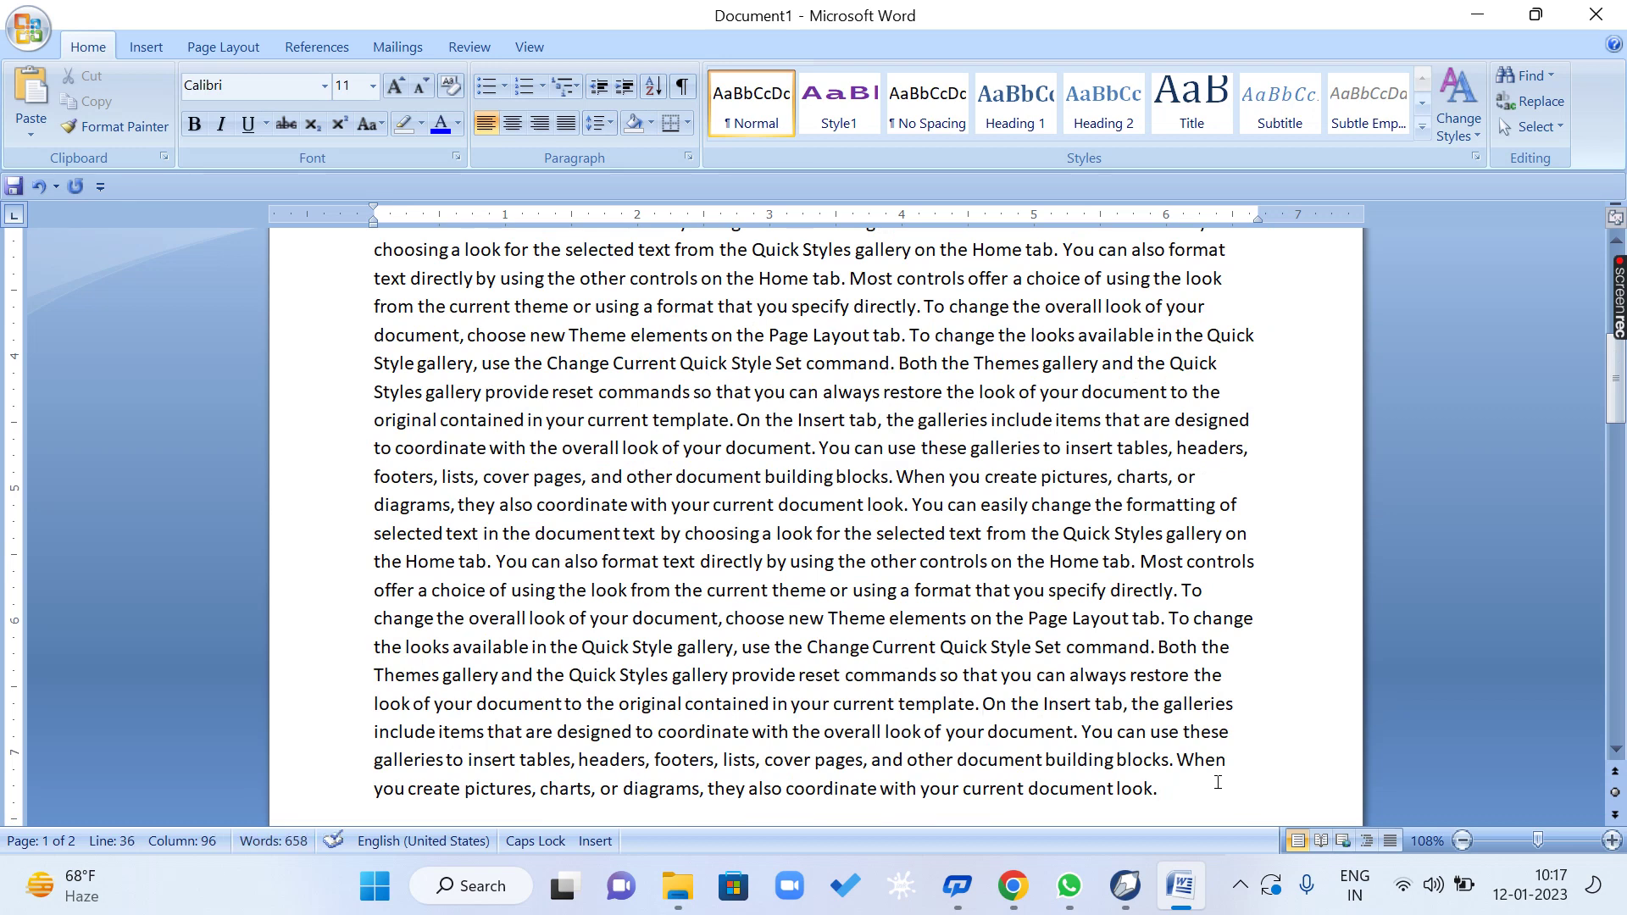
key(Delete)
Set the marks table's text wrapping to Around in the table properties.
scroll(979, 566, up, 8)
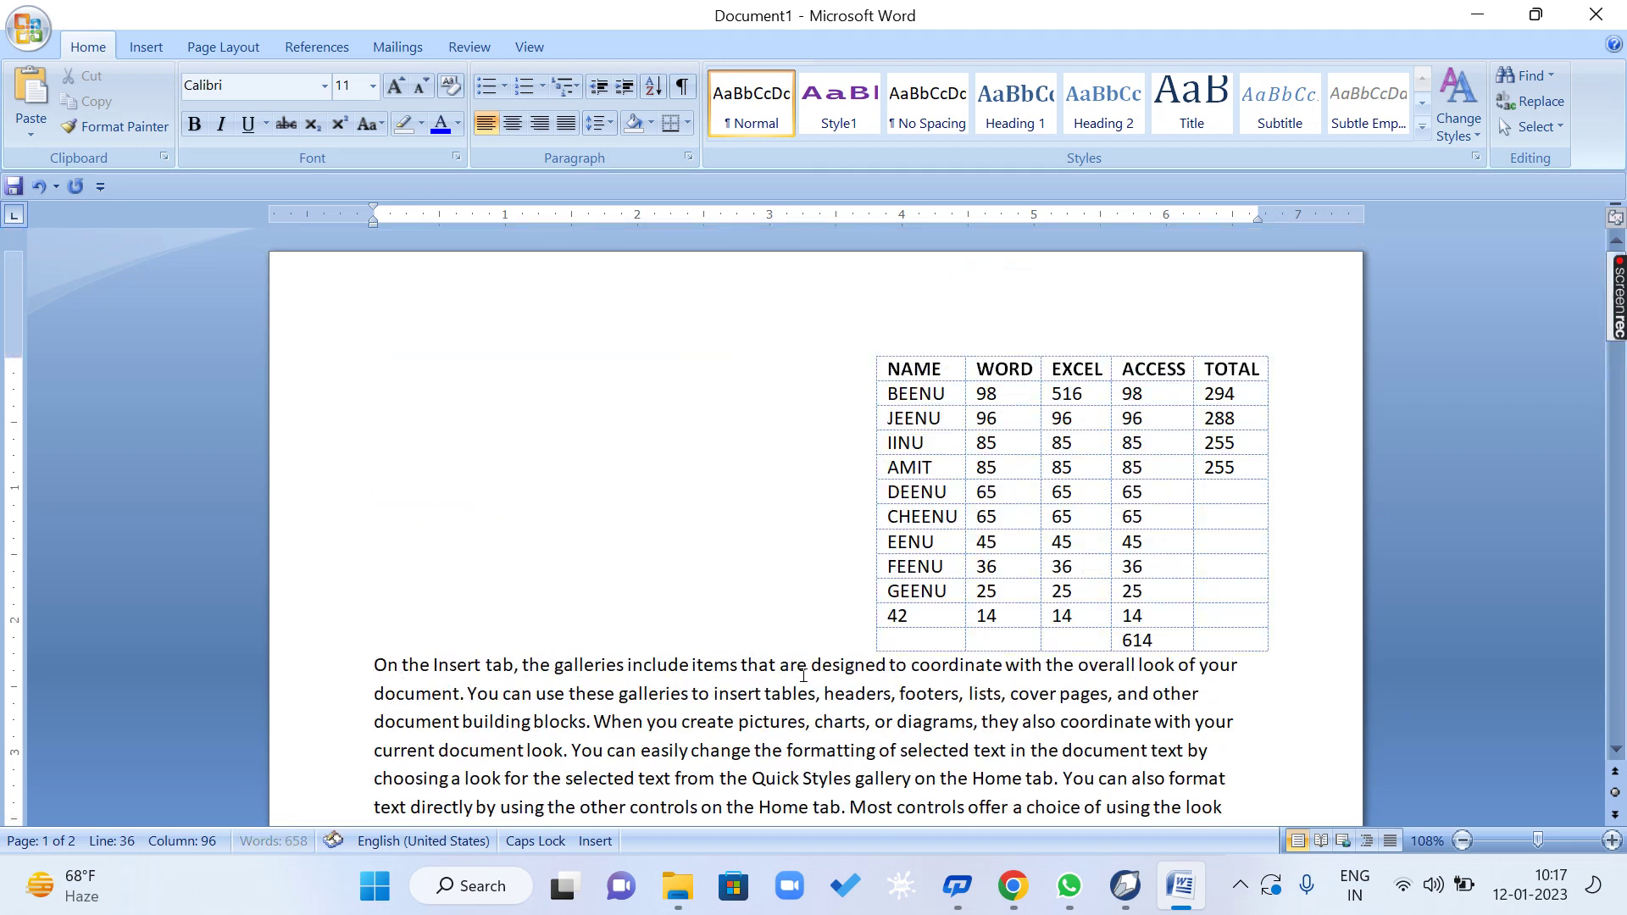
click(979, 566)
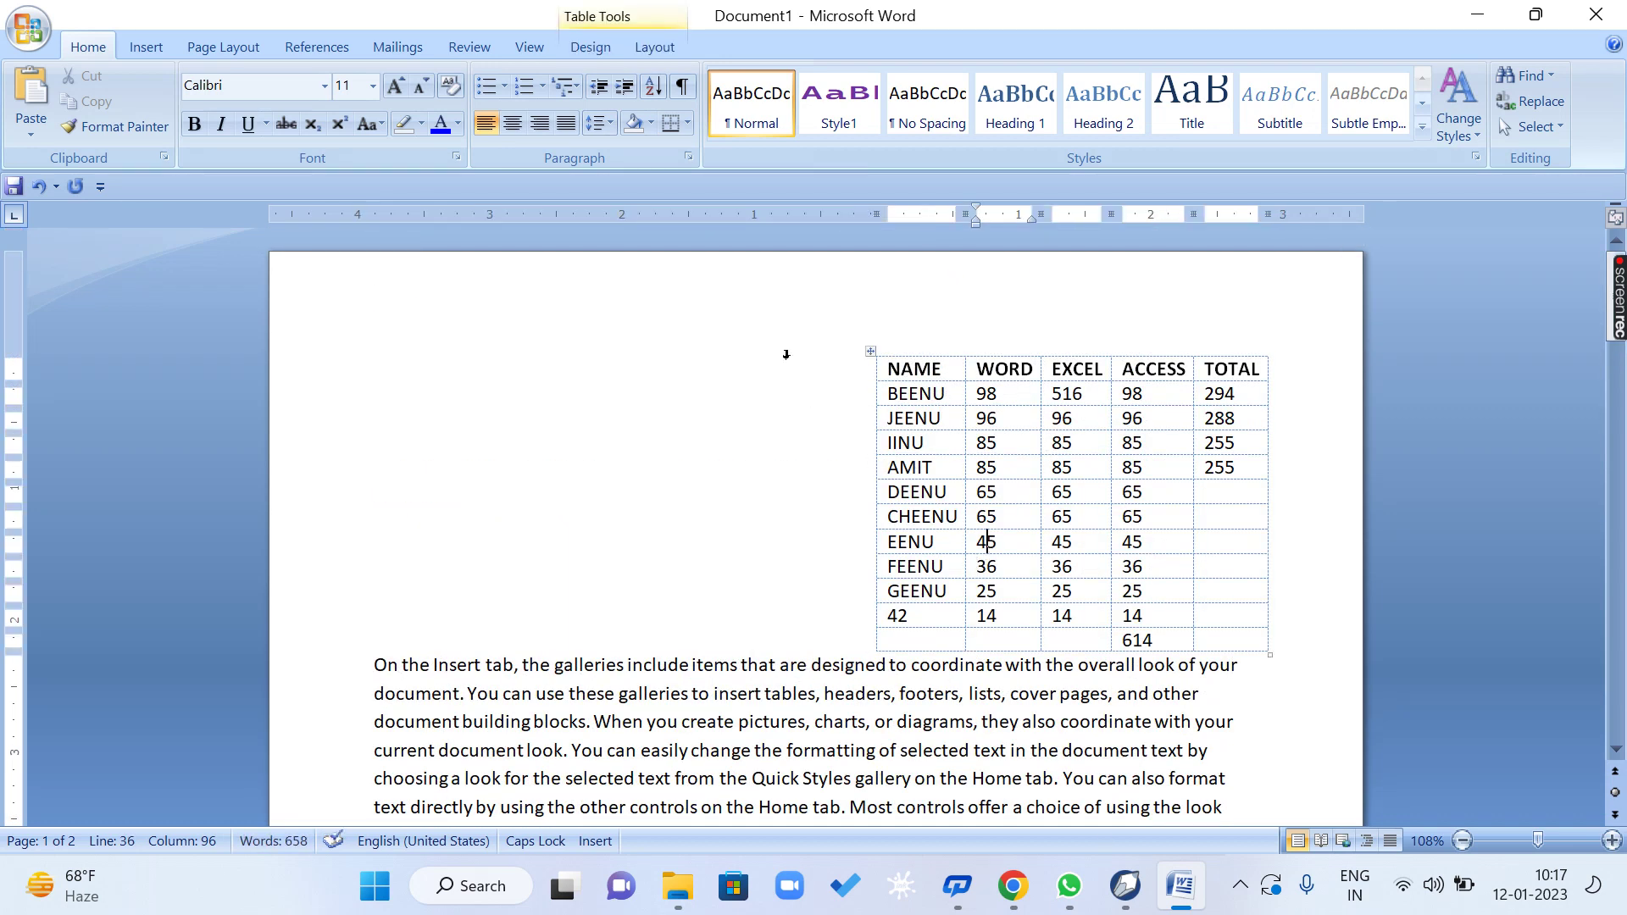
click(655, 47)
click(144, 101)
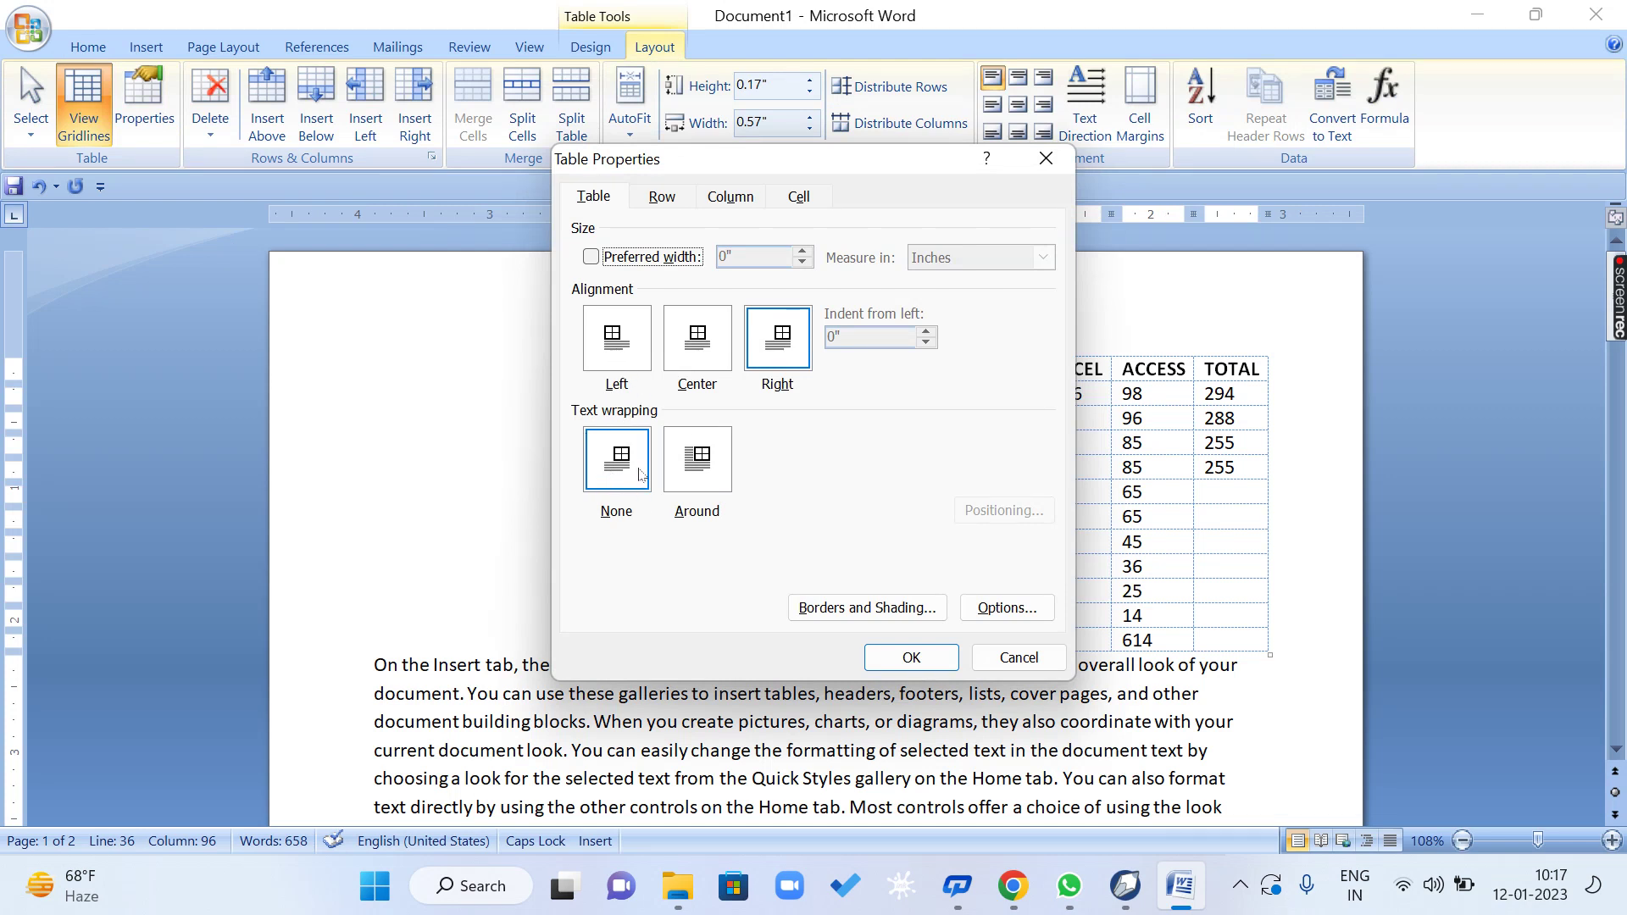
click(716, 483)
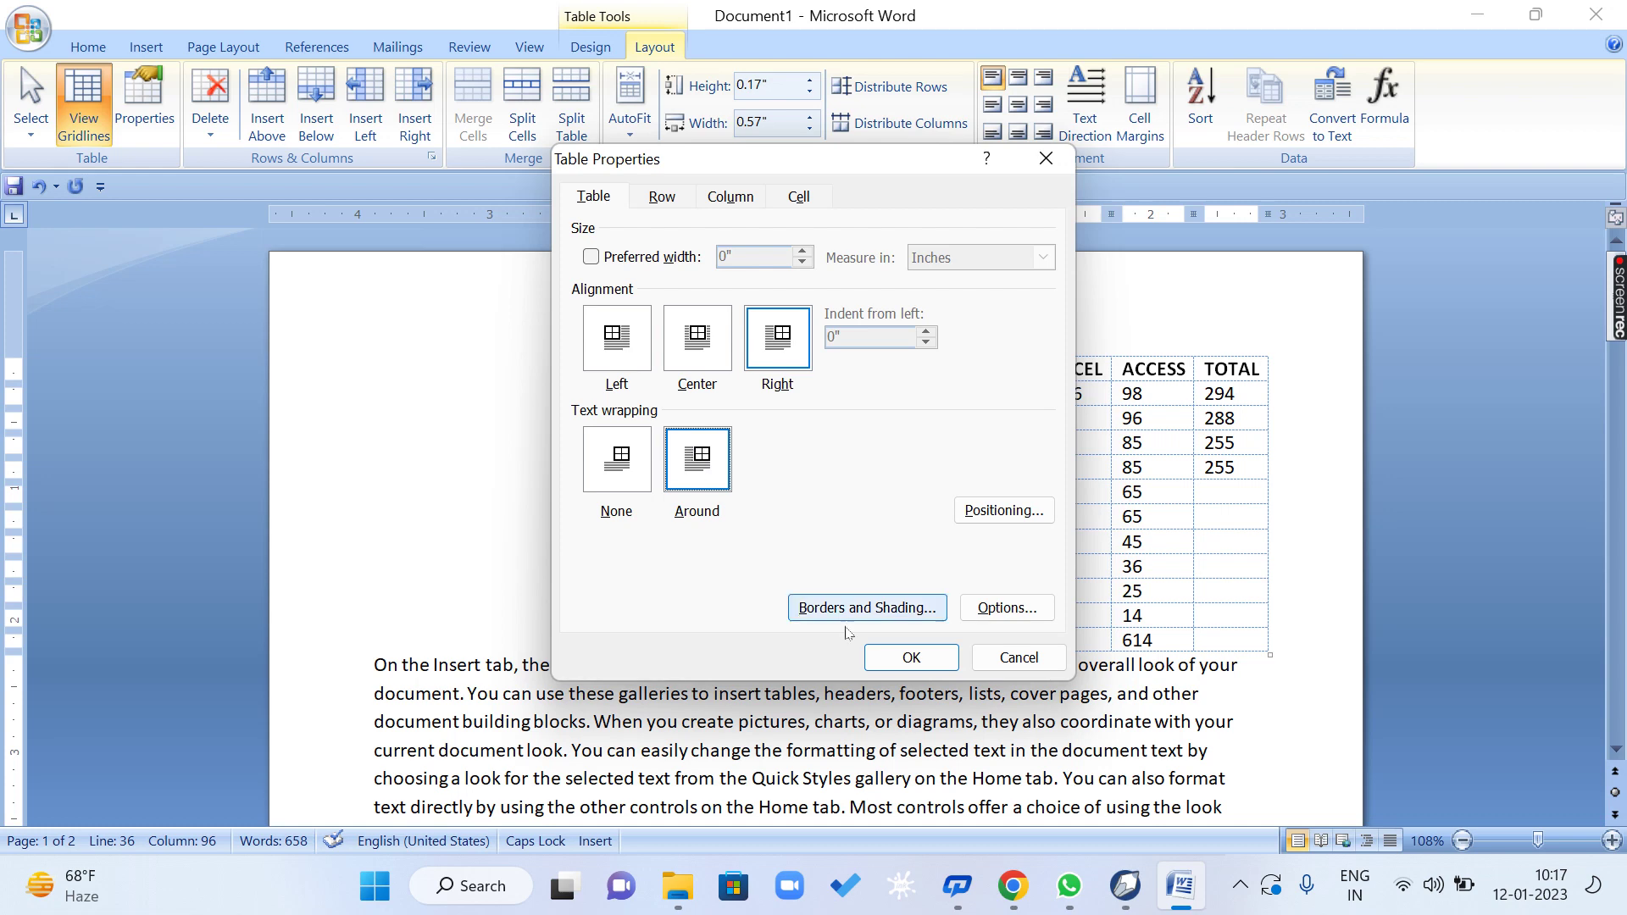
click(909, 658)
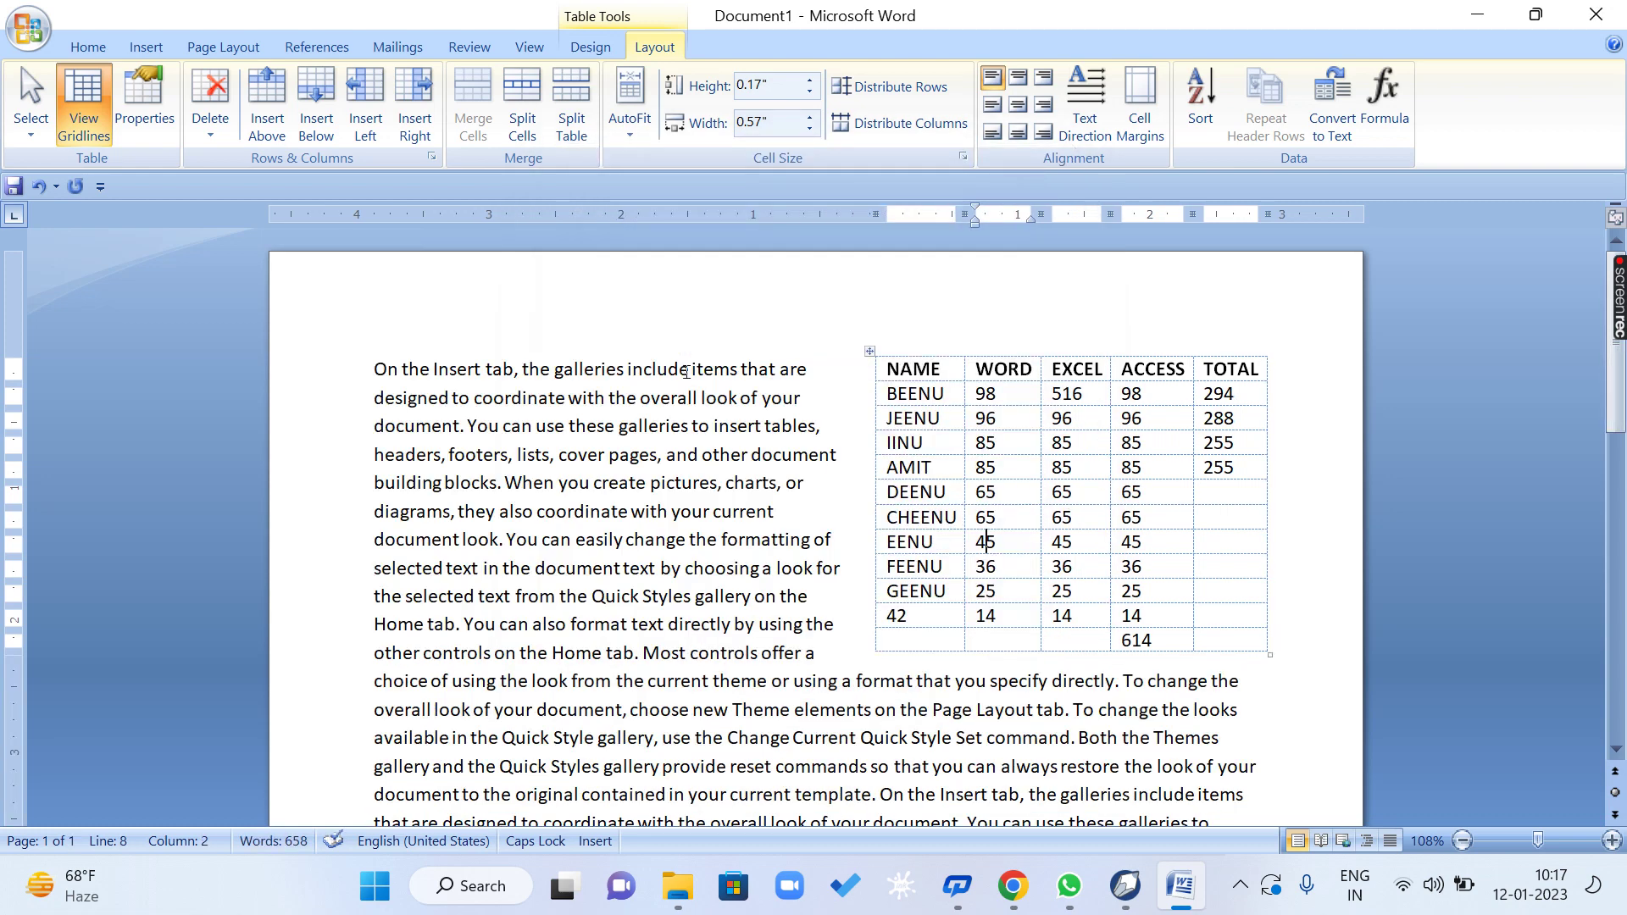
click(1132, 767)
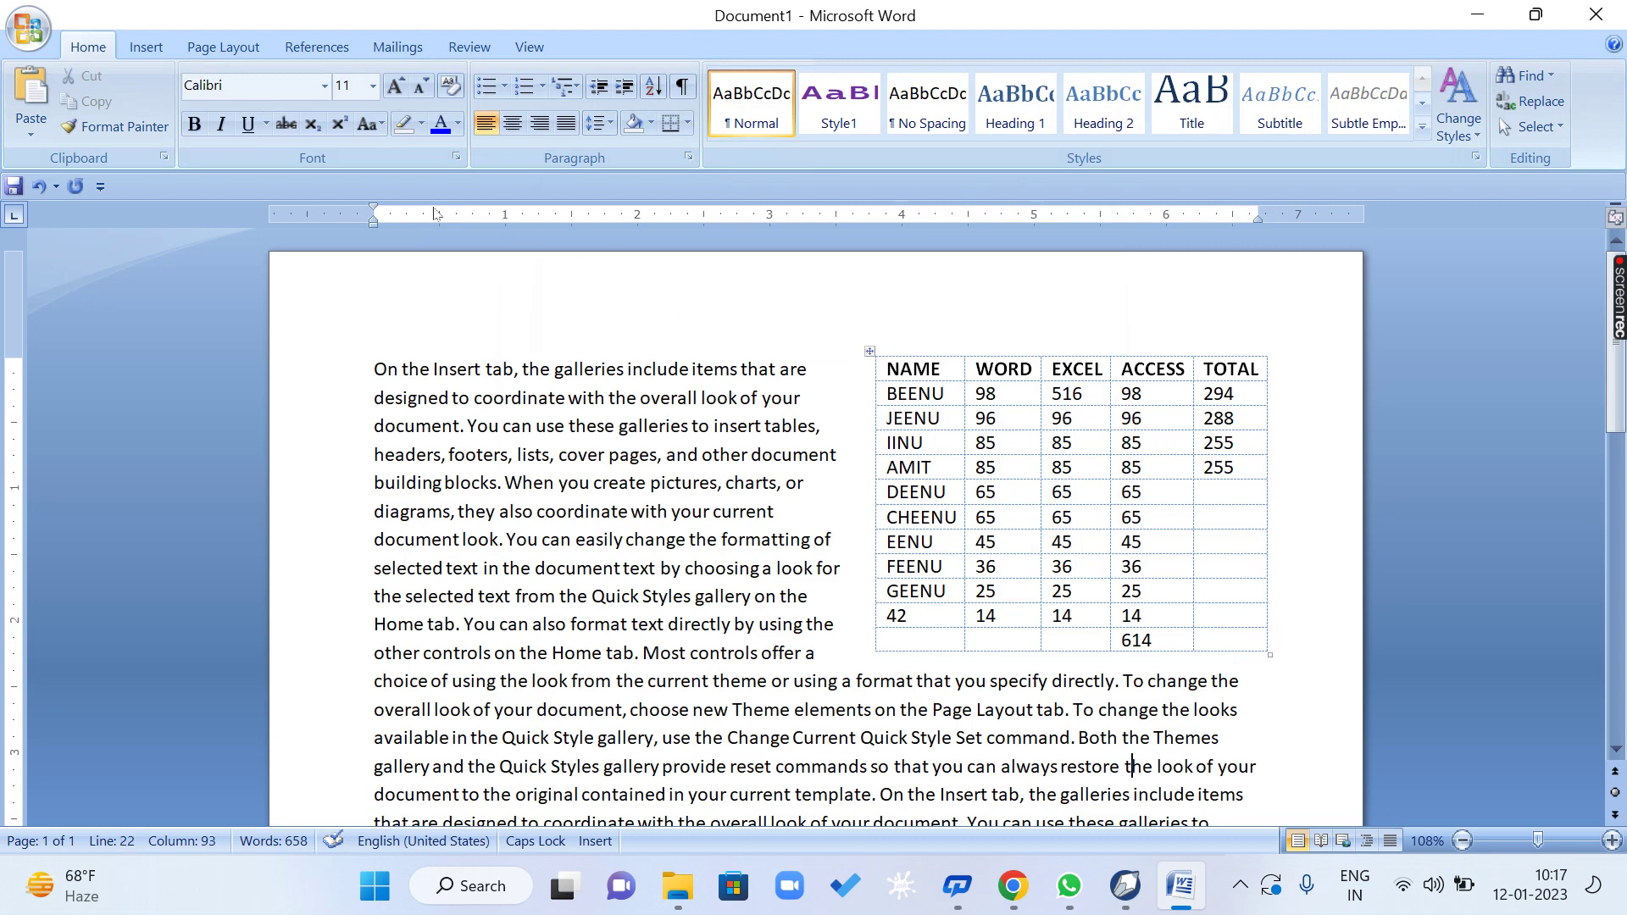
Set the wrapped table's alignment to Center and check the text on both sides of it.
click(930, 466)
click(173, 126)
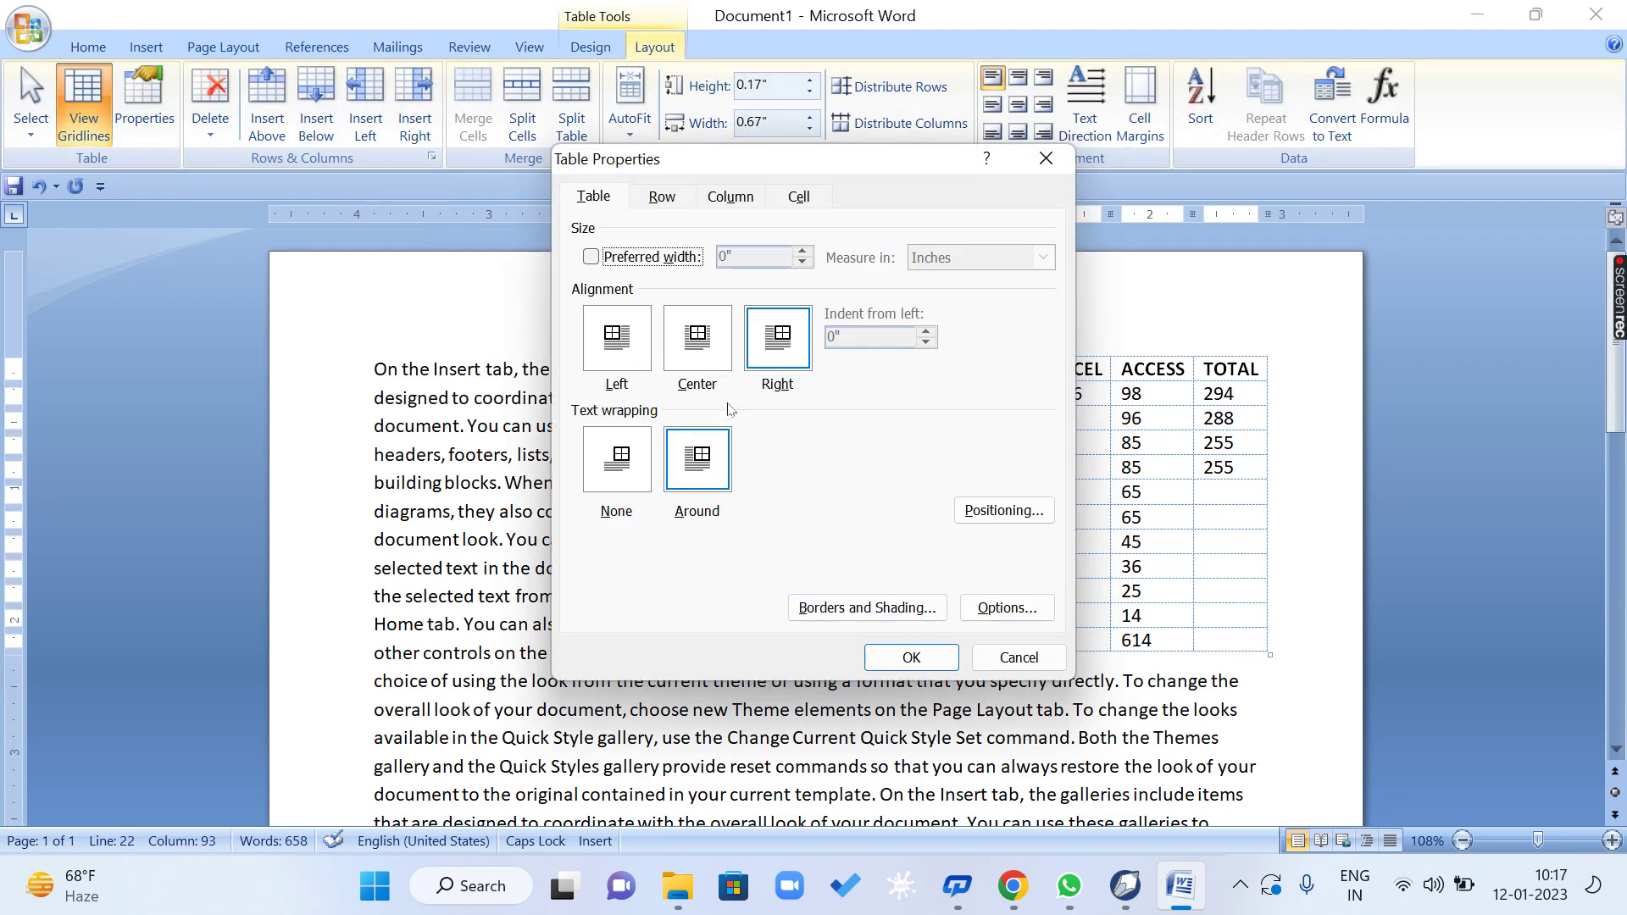
click(697, 339)
click(919, 663)
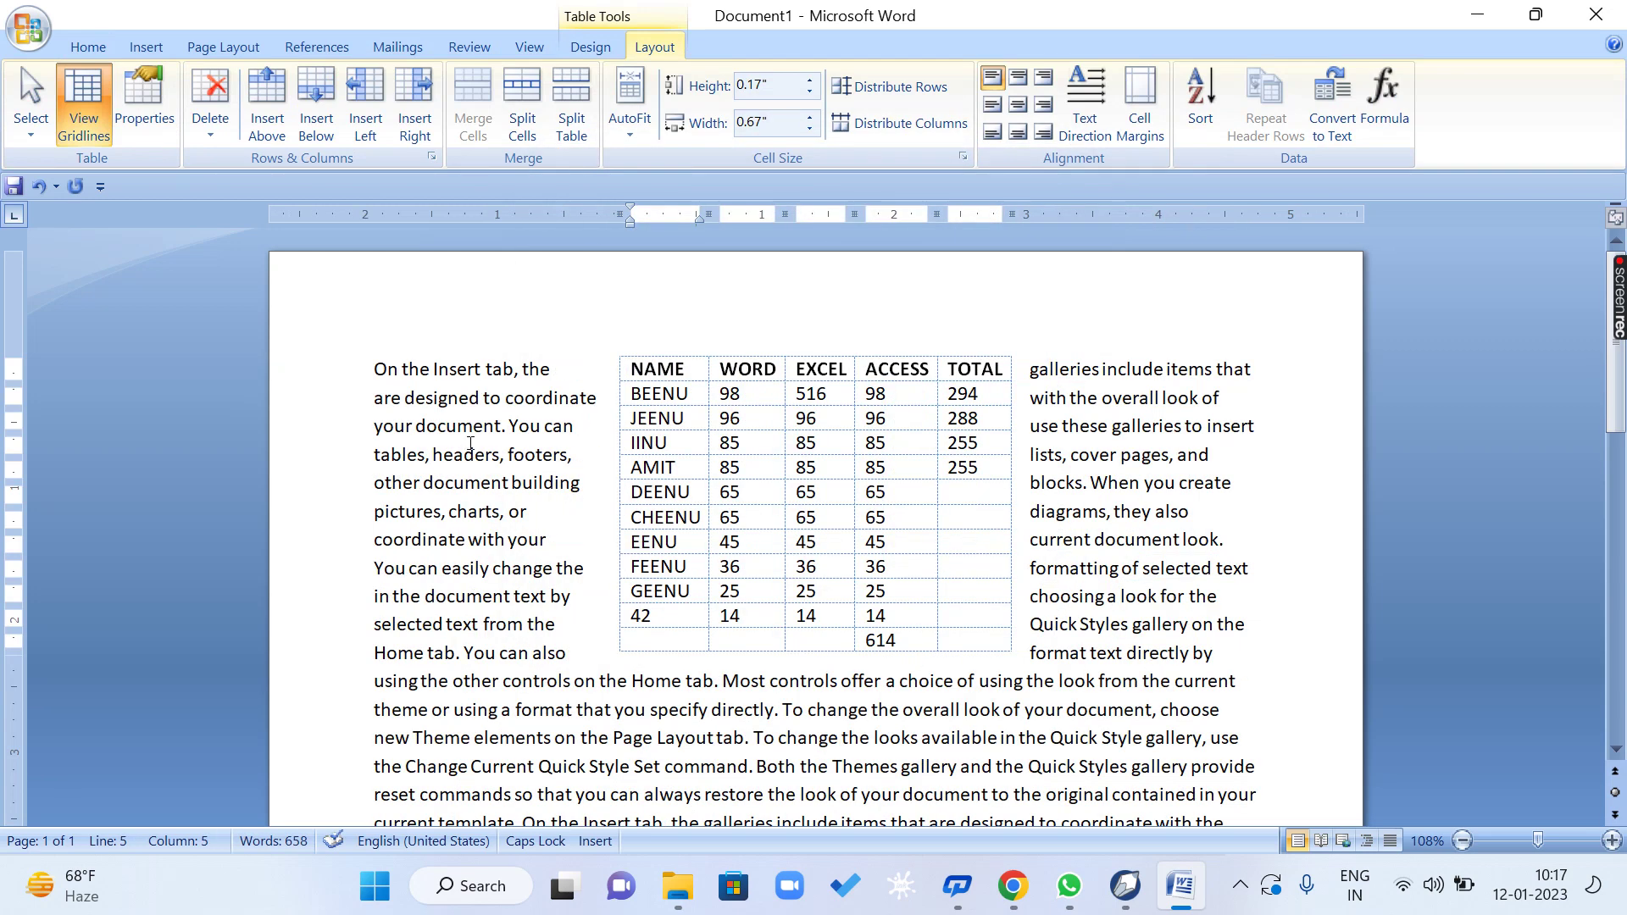
click(1182, 564)
click(563, 513)
click(1042, 462)
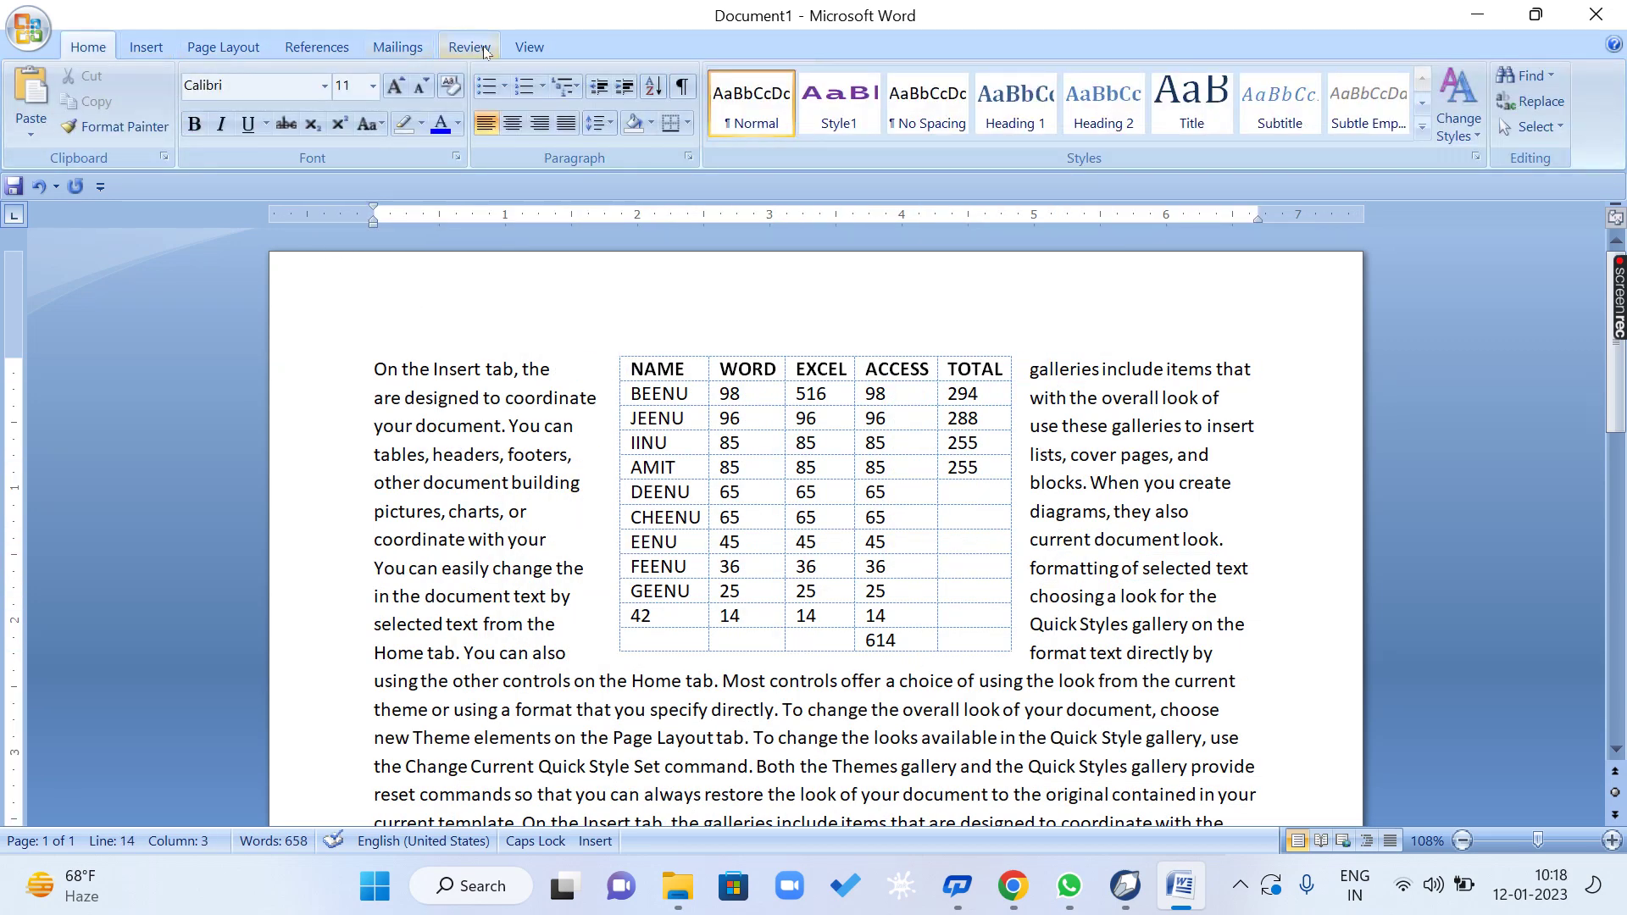
Set the marks table's alignment to Left in the table properties.
click(683, 452)
click(655, 47)
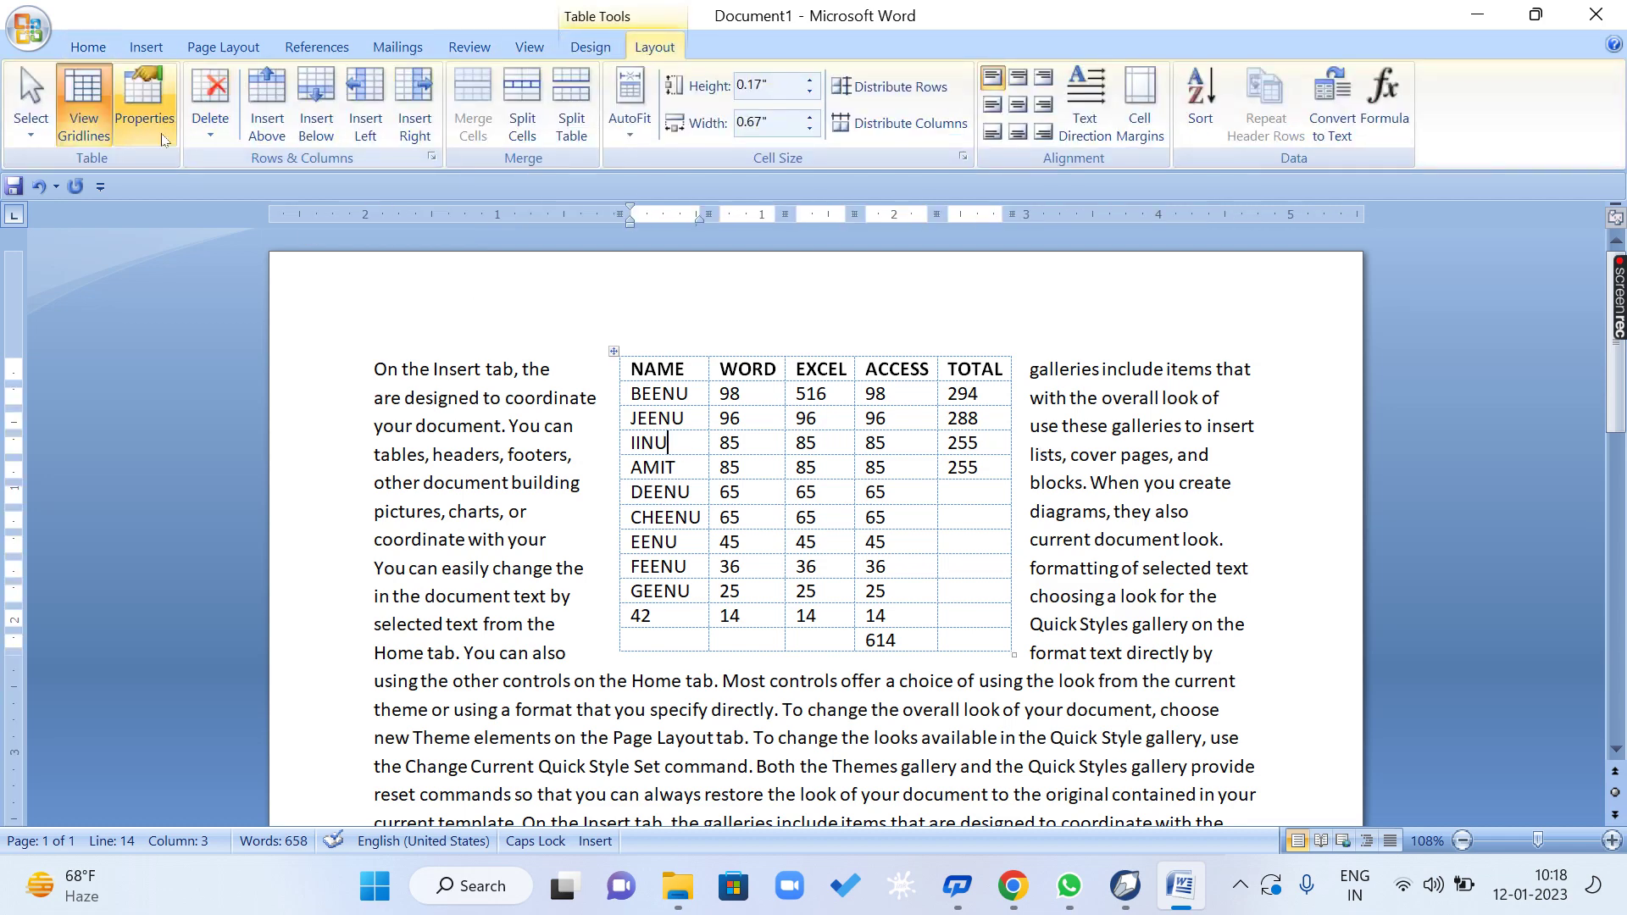
click(144, 101)
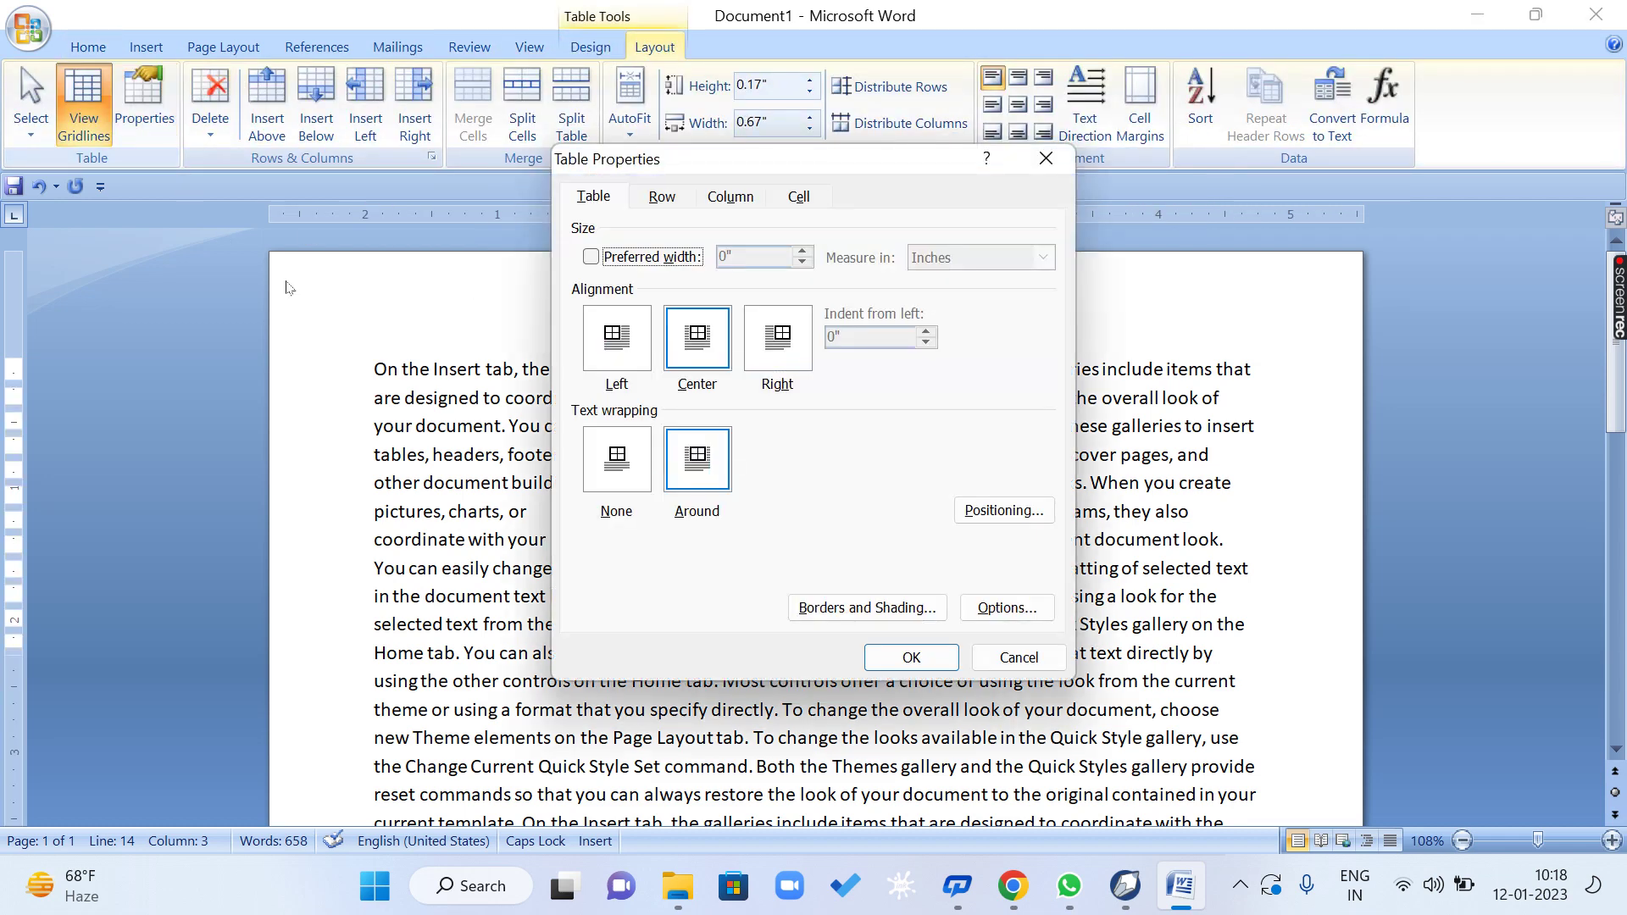
click(616, 338)
click(907, 661)
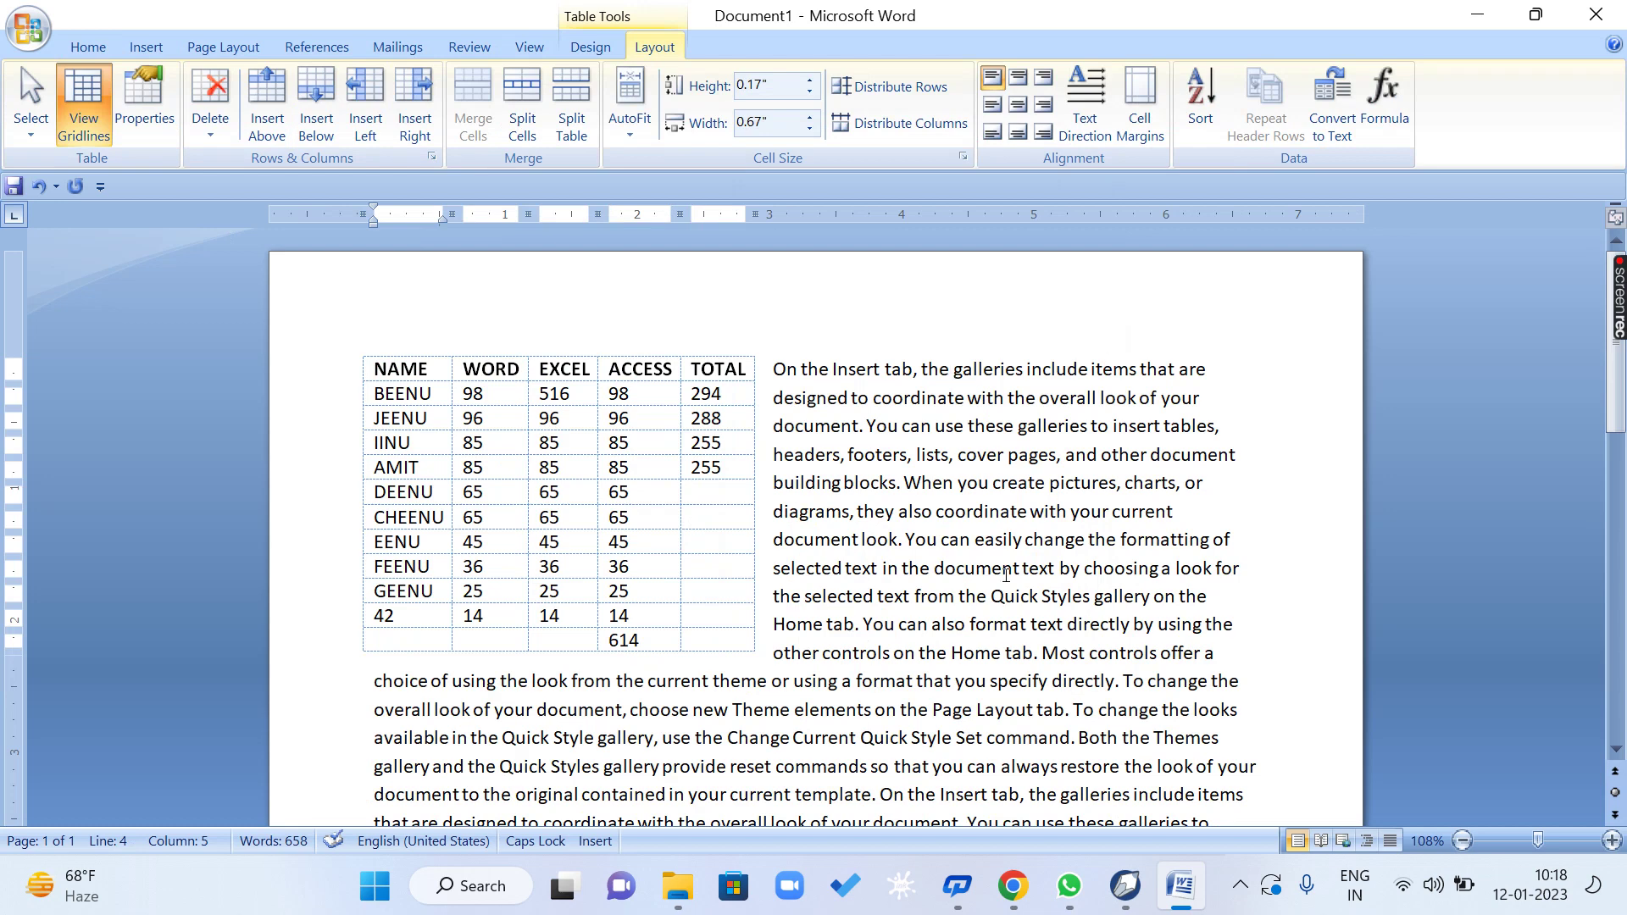
Set the table's text wrapping to None in the table properties.
click(144, 102)
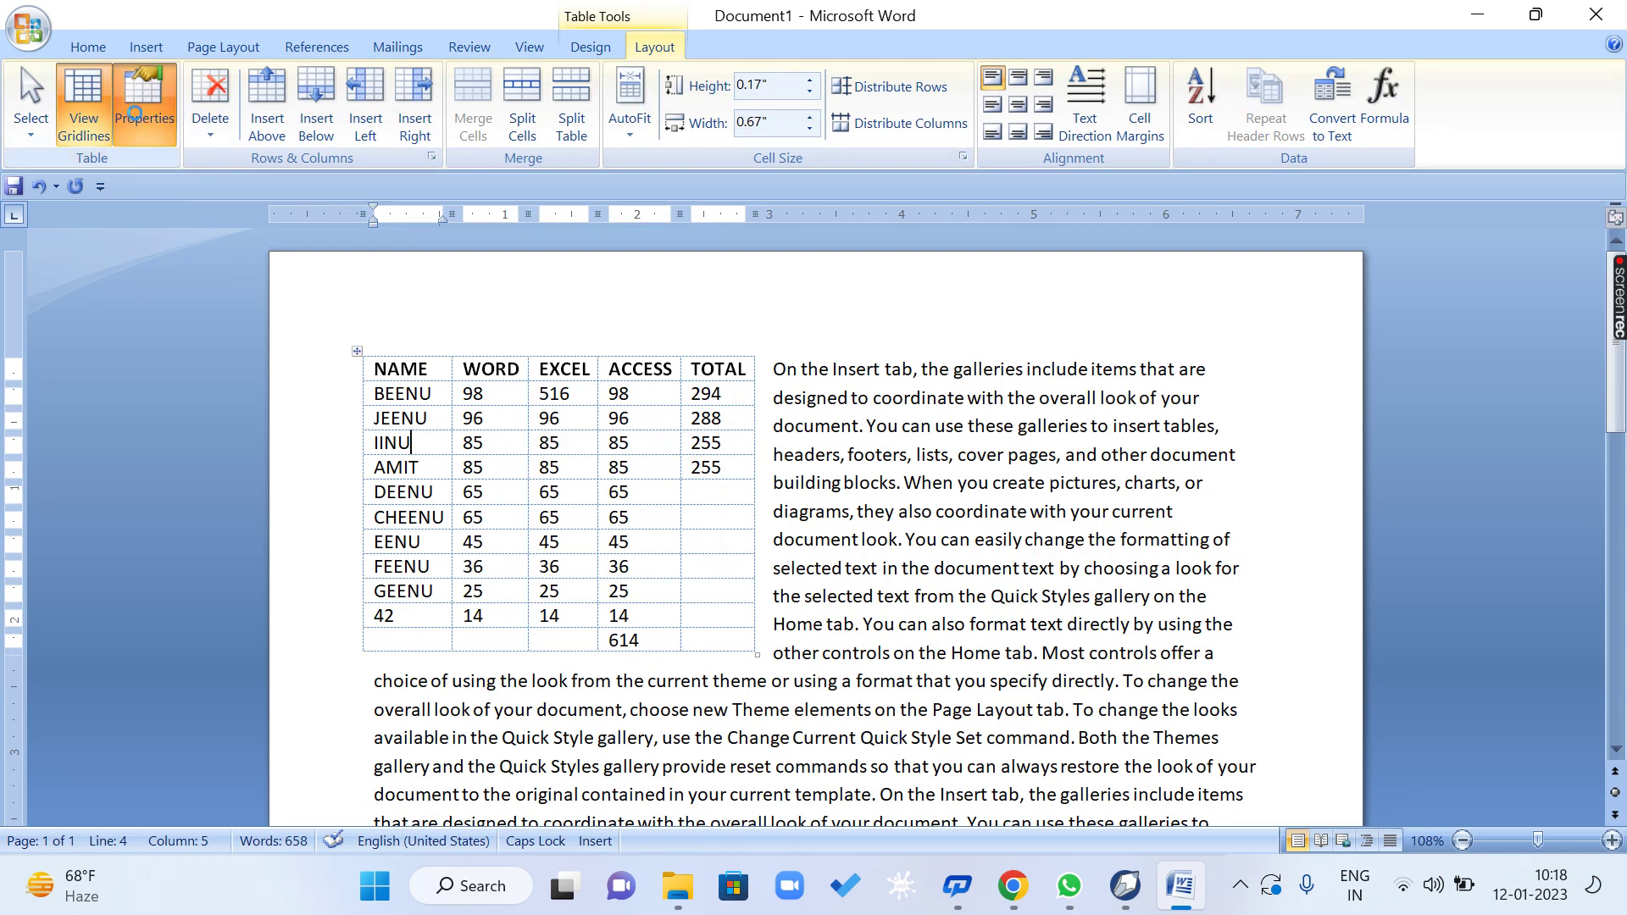
click(596, 462)
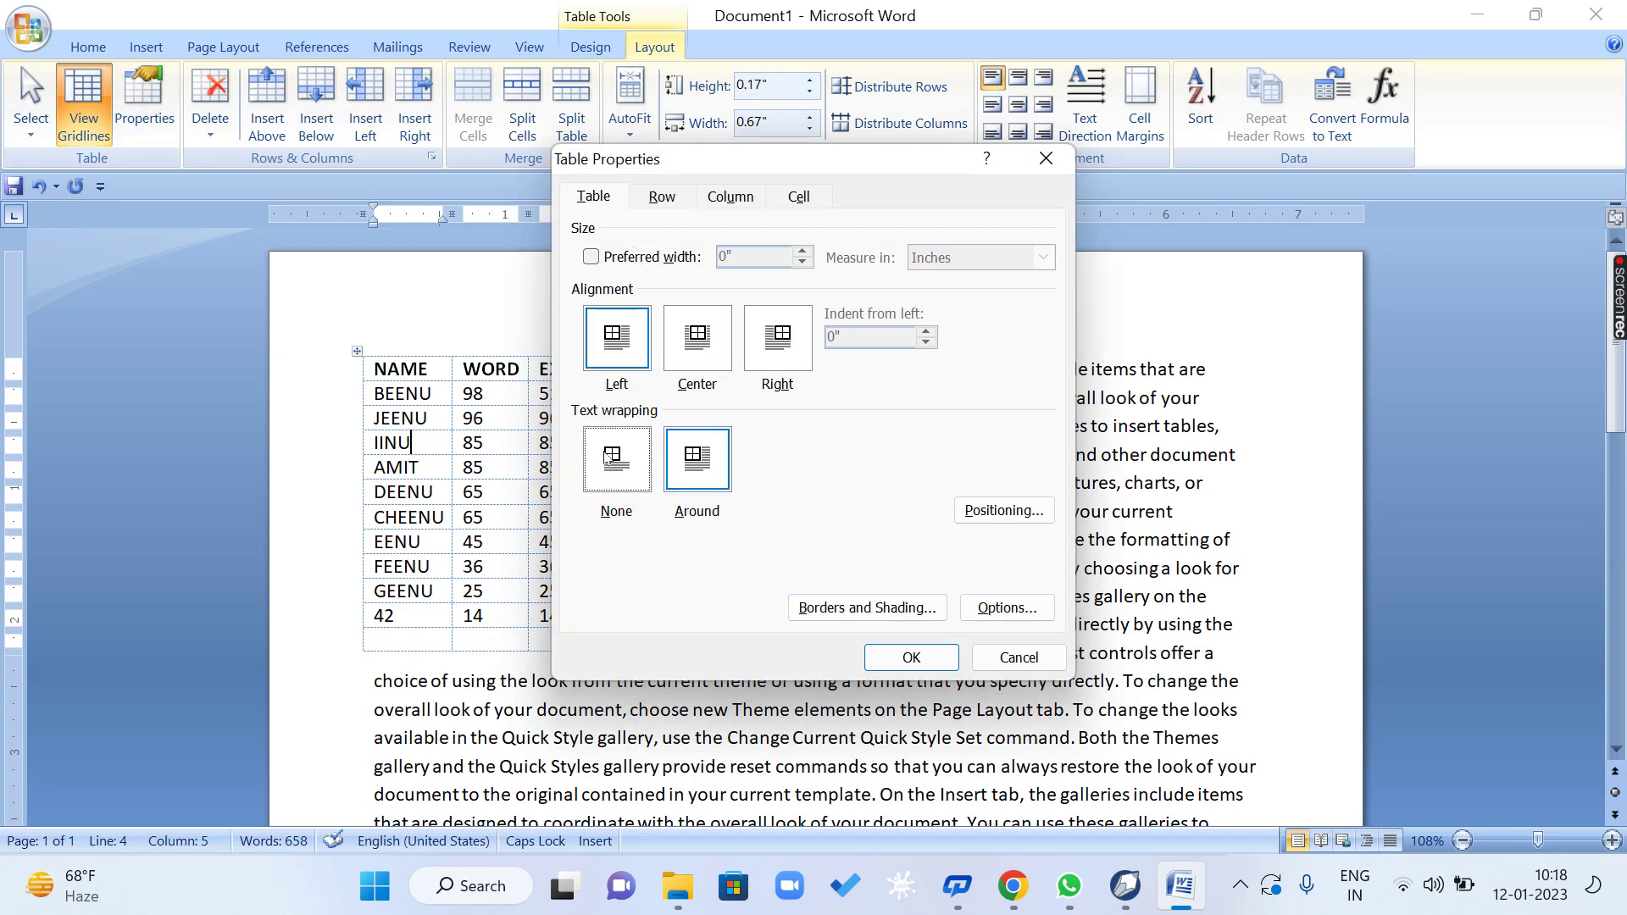
key(Return)
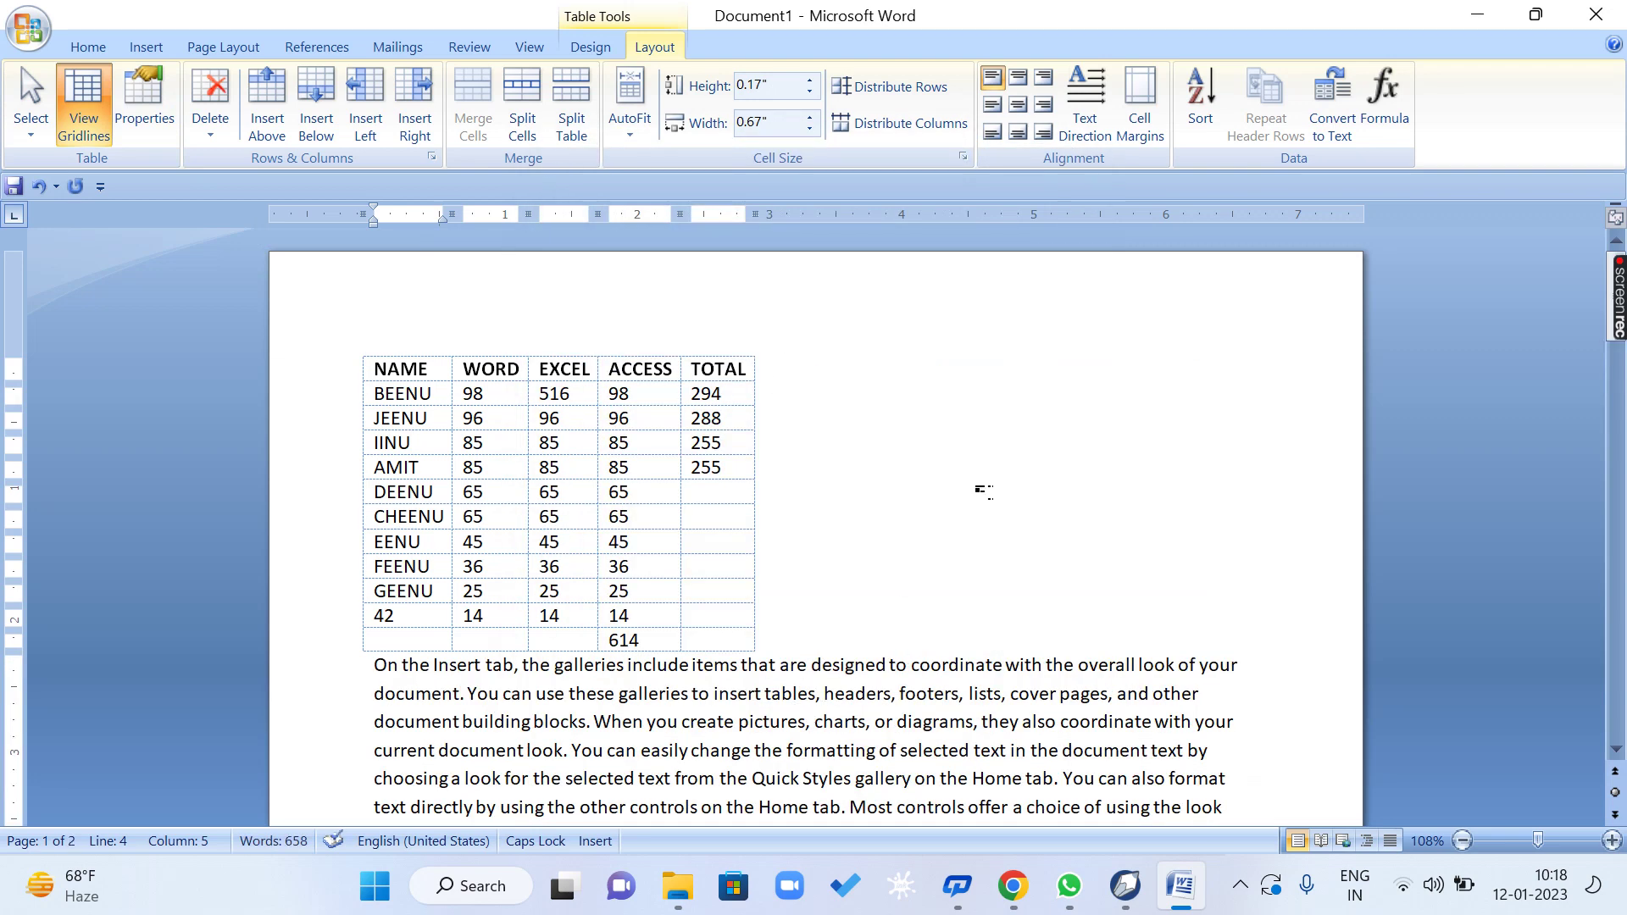
Examine the row, column and cell settings in the table properties and close them without applying changes.
click(582, 467)
click(144, 106)
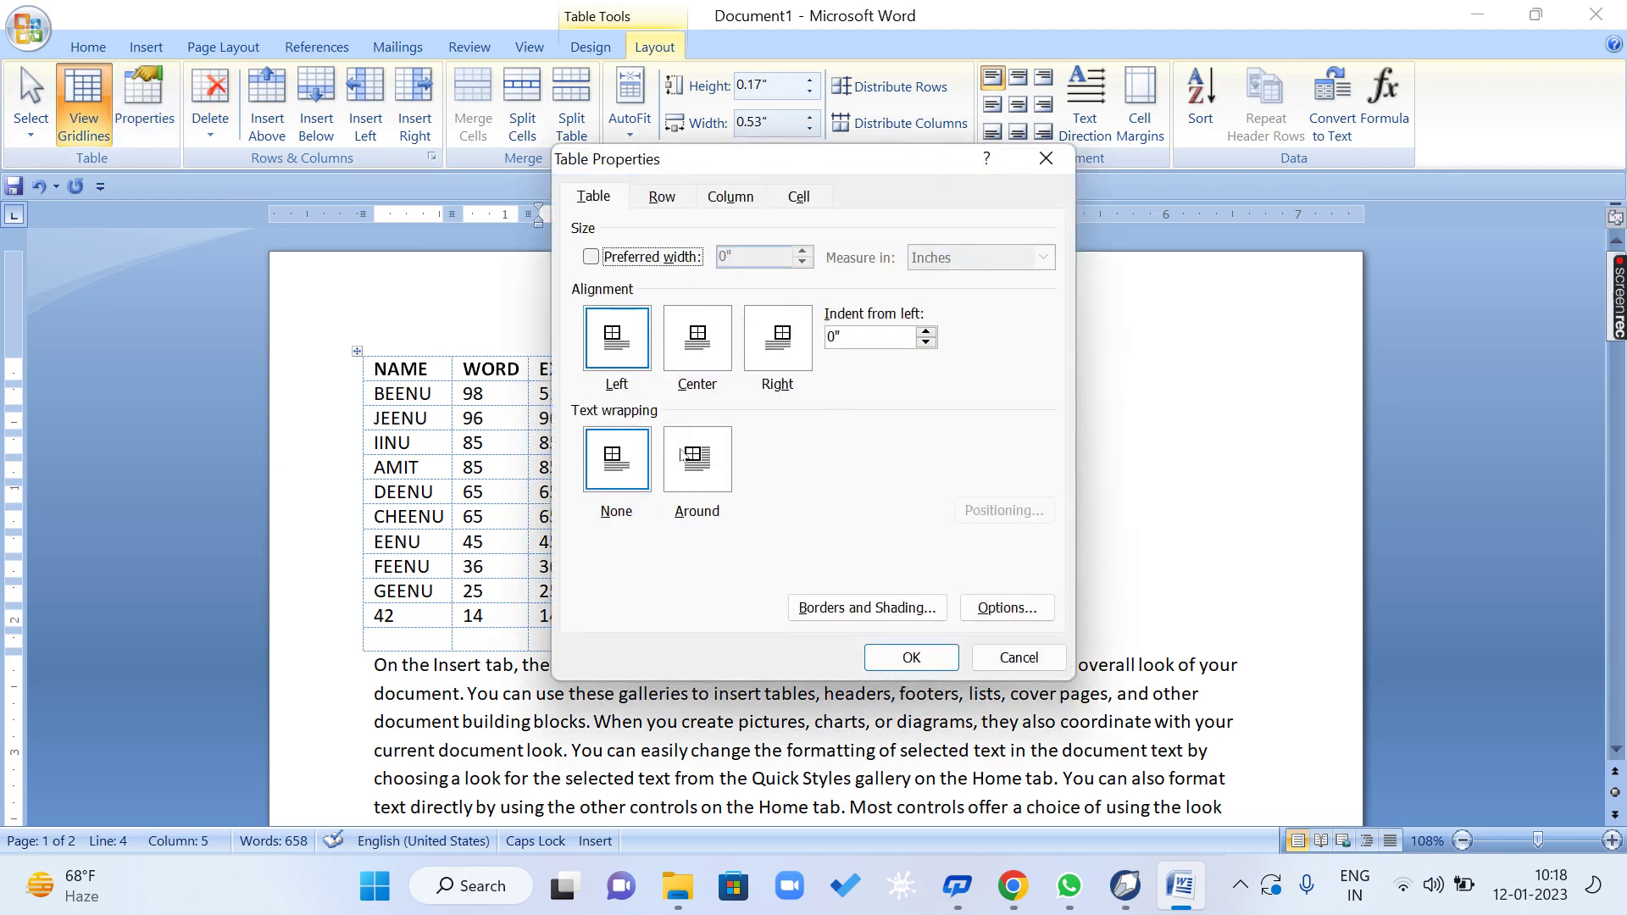
click(665, 198)
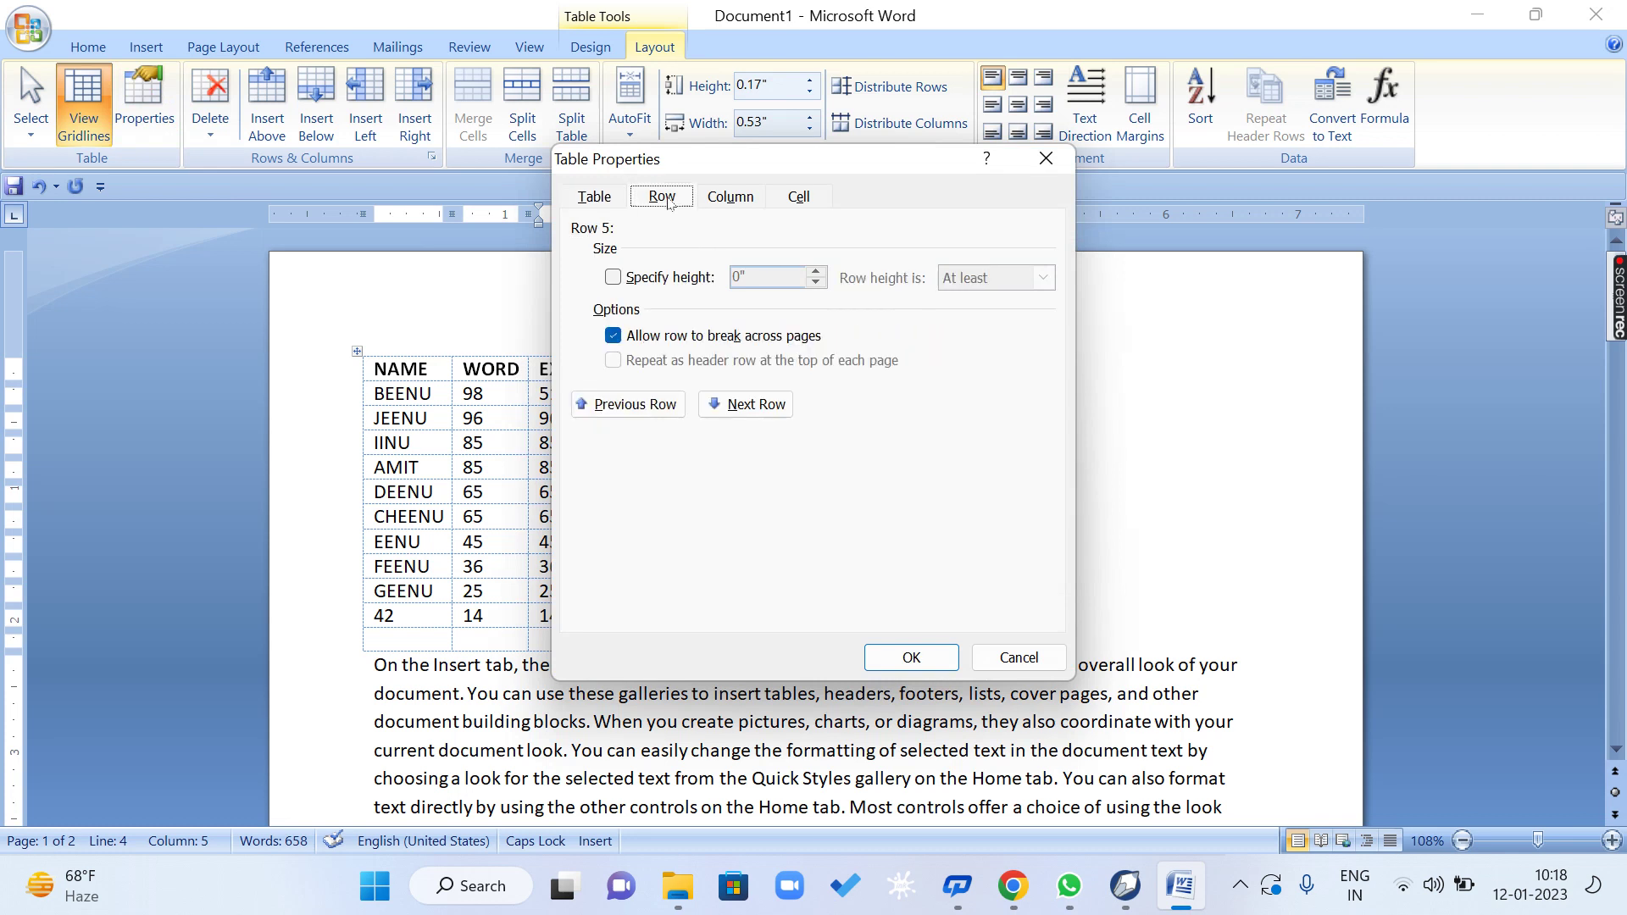
click(720, 200)
click(816, 199)
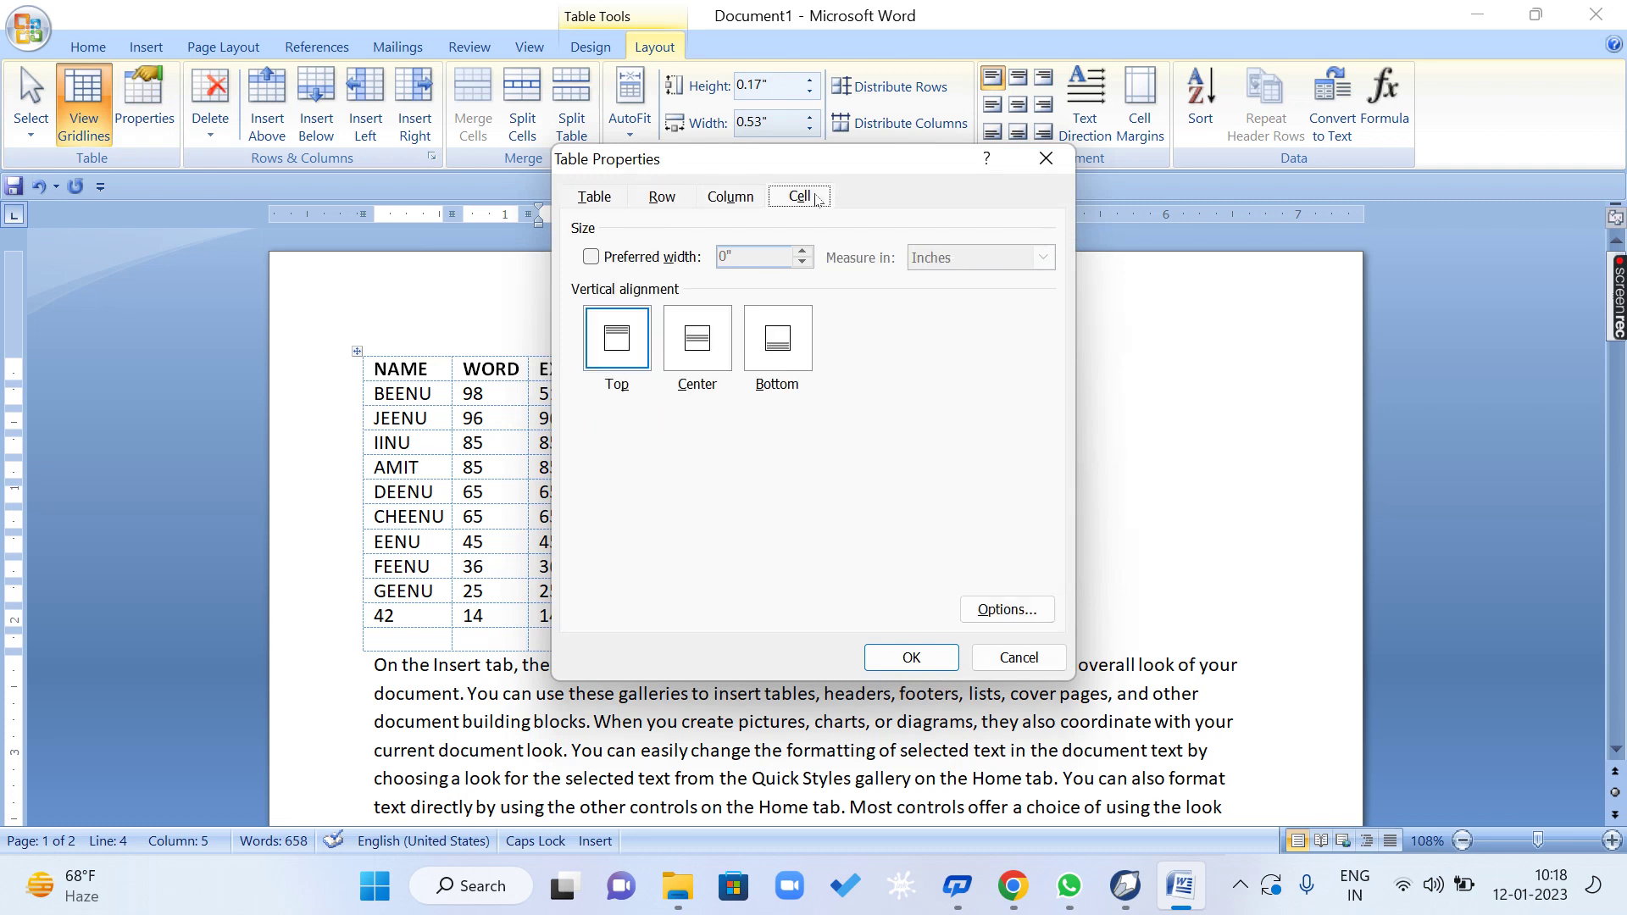
click(683, 201)
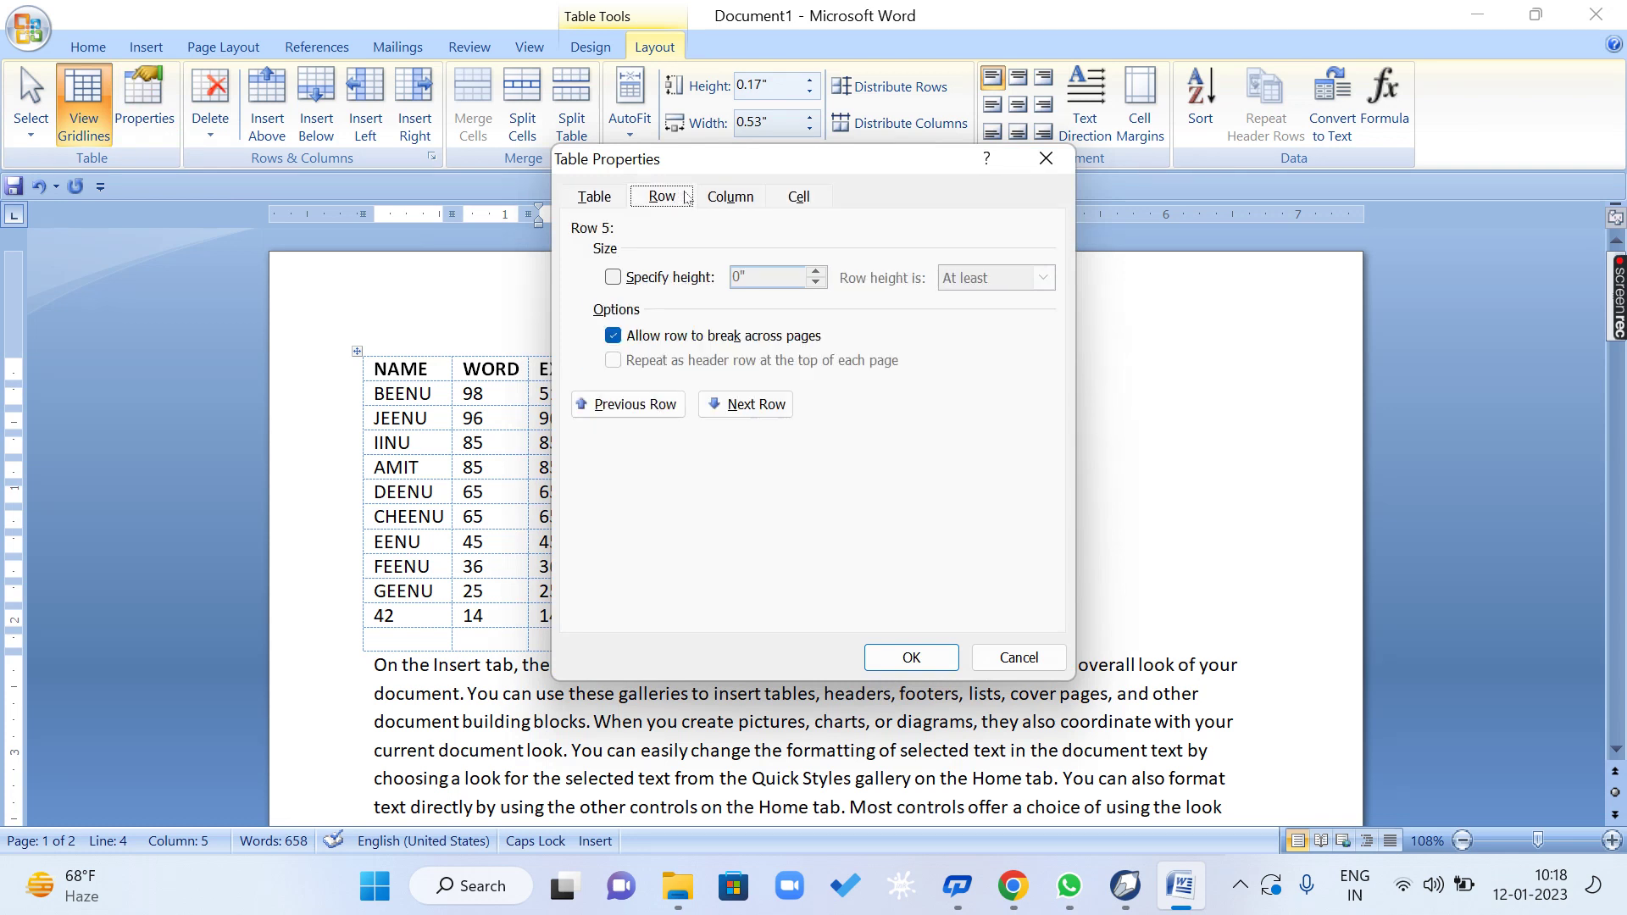
drag(813, 162, 942, 305)
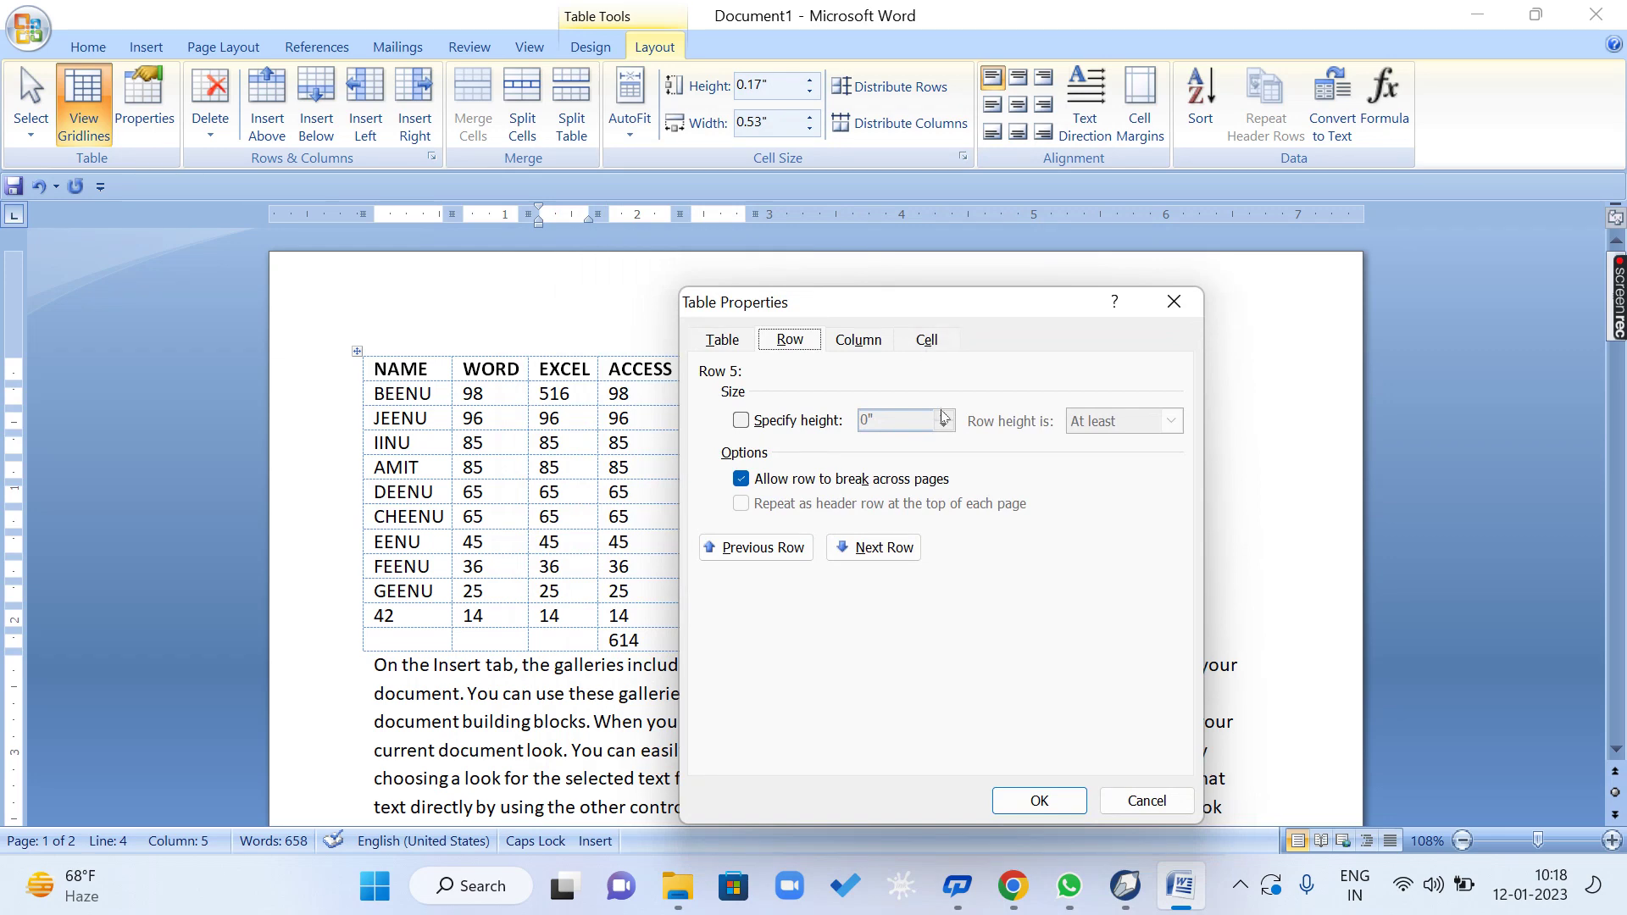
click(1146, 800)
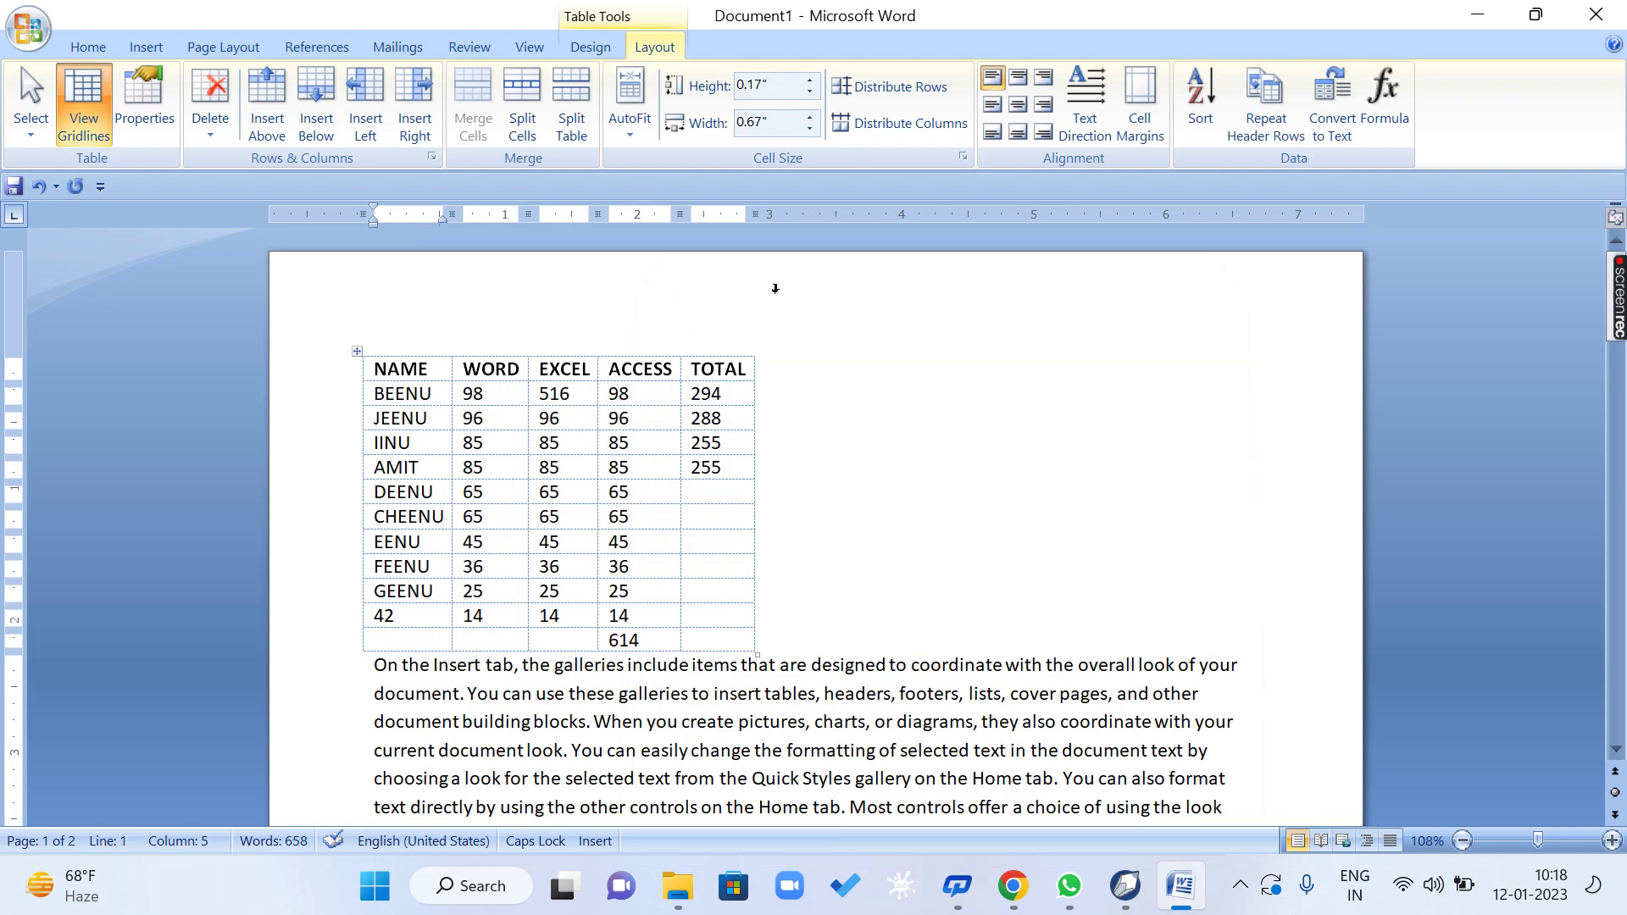
Specify a height of 1" for the table's header row in the table properties.
click(151, 127)
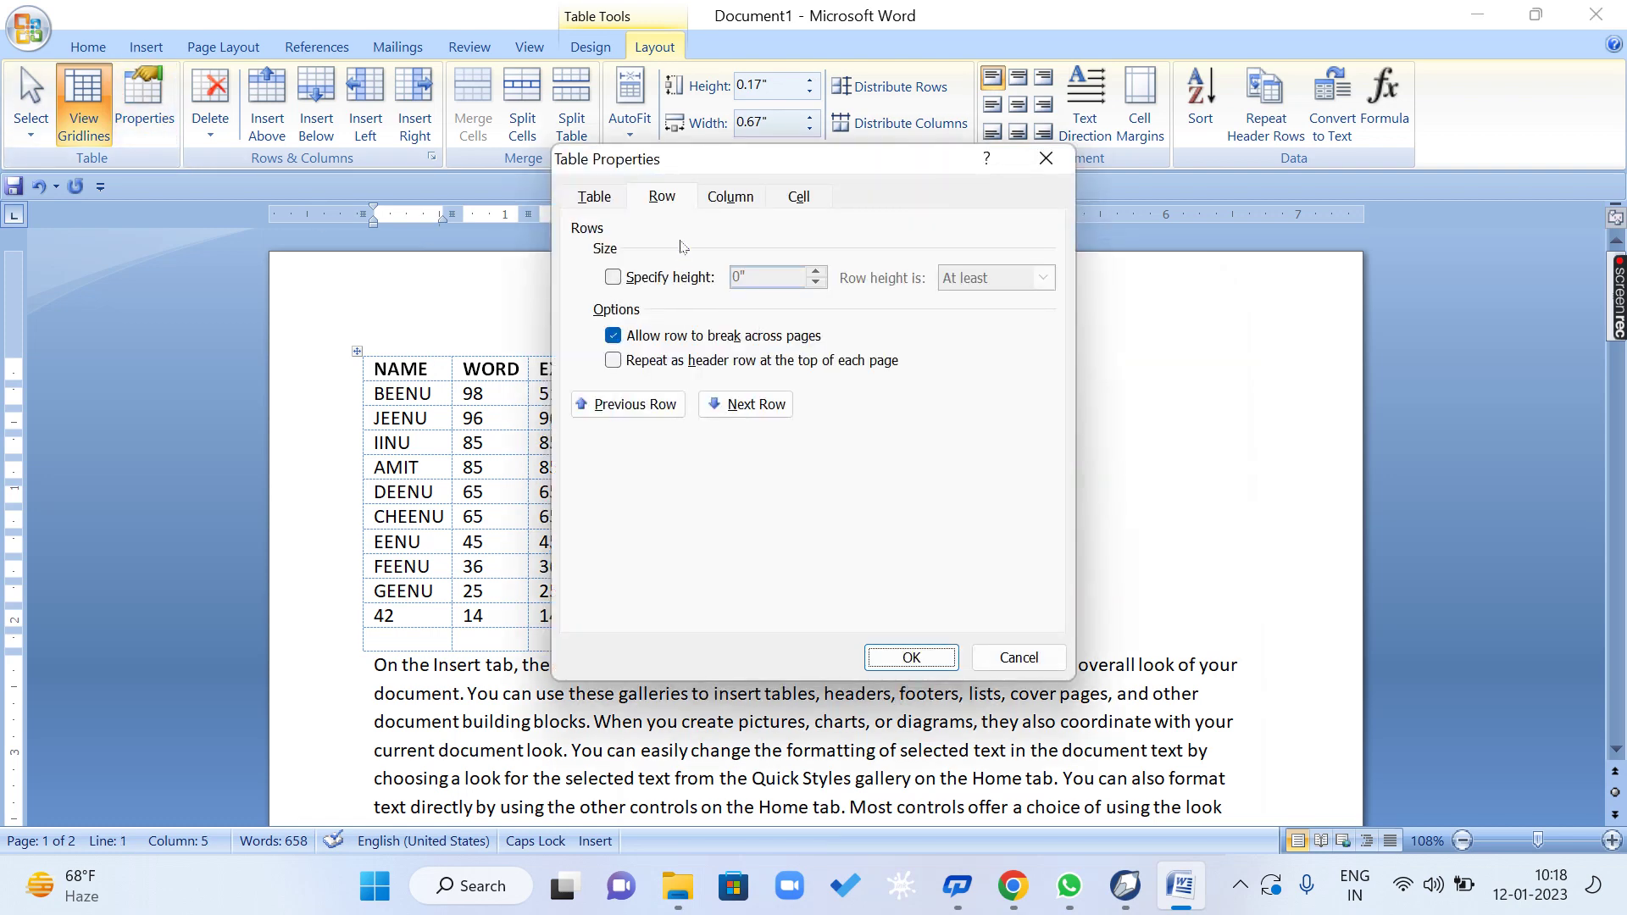
click(613, 278)
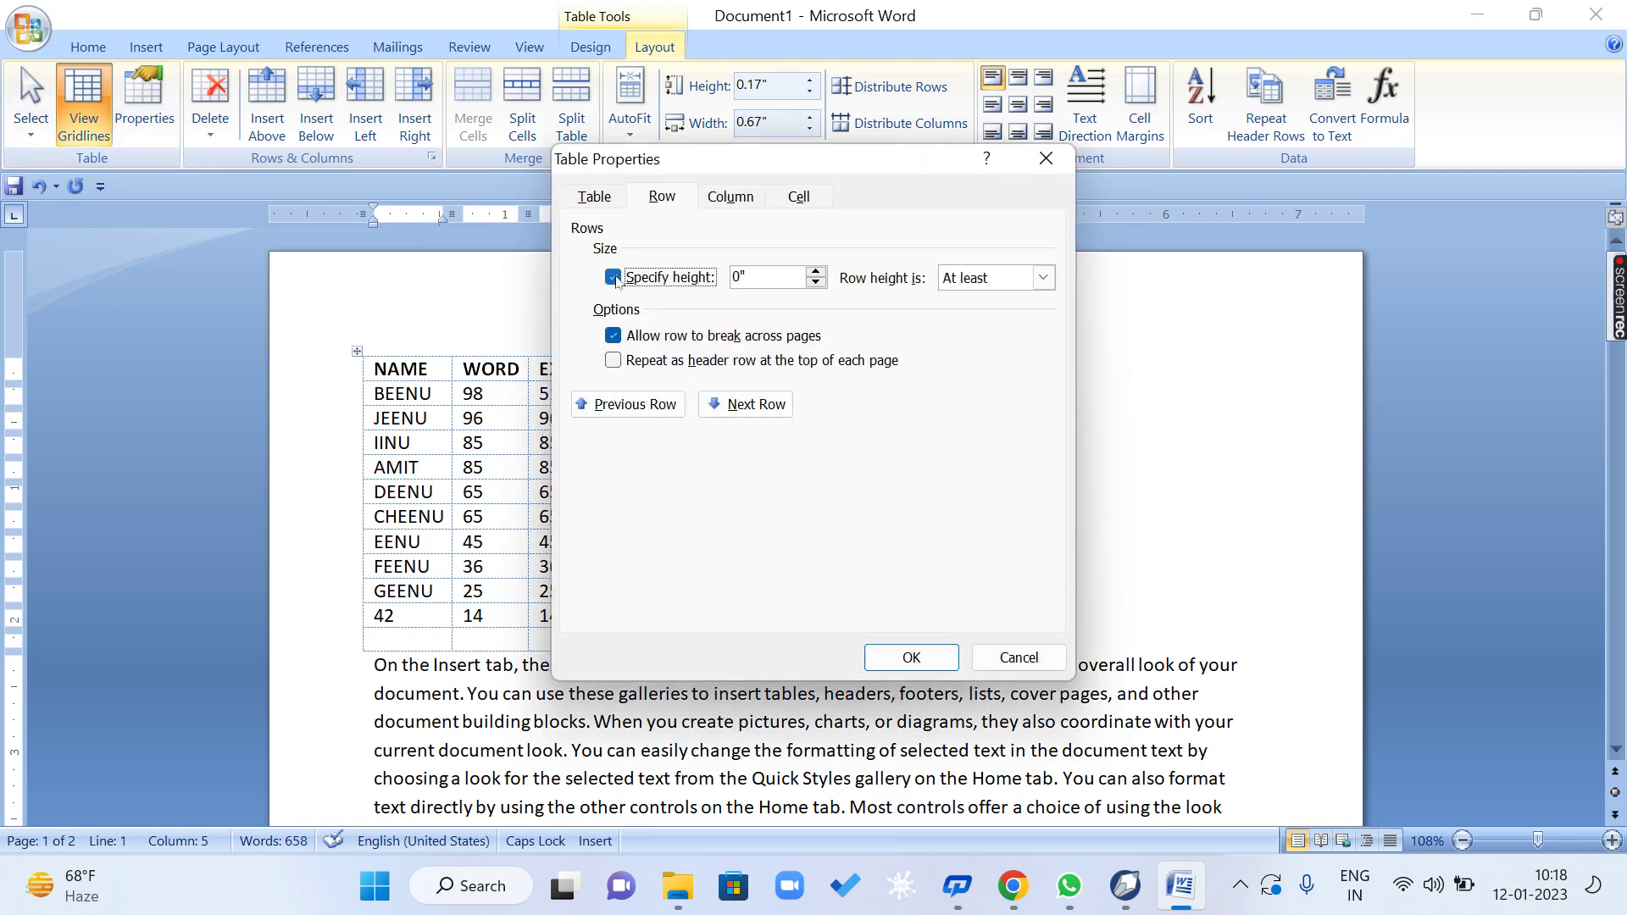
click(817, 272)
click(817, 272)
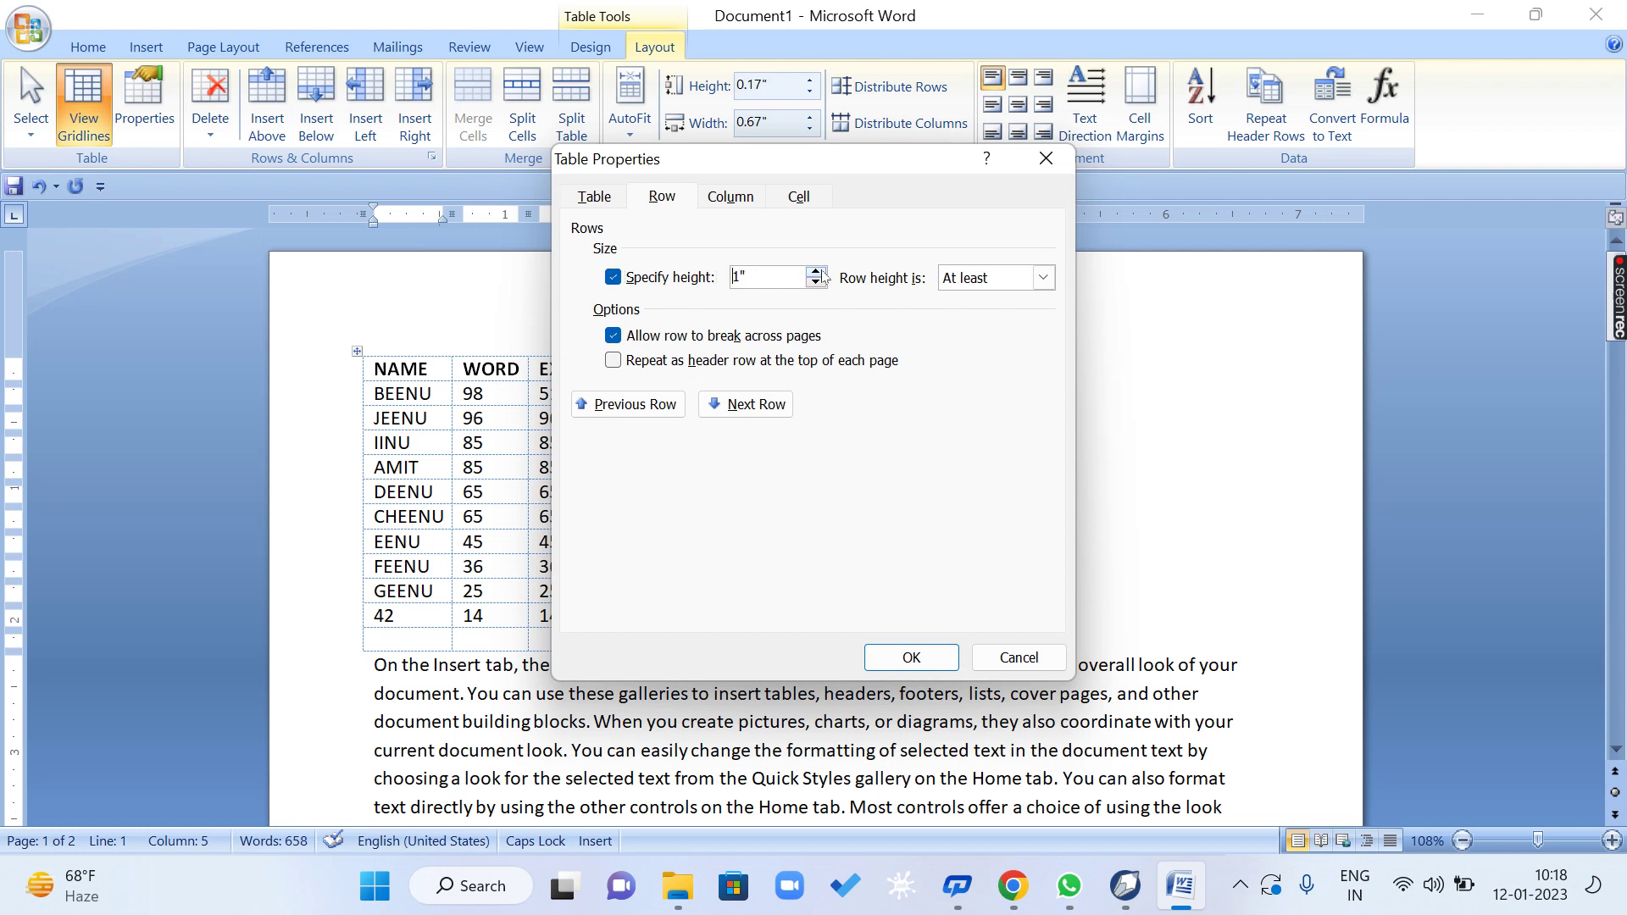
Specify a row height for the table's second row, advance to the third row, and undo the row height changes.
click(750, 406)
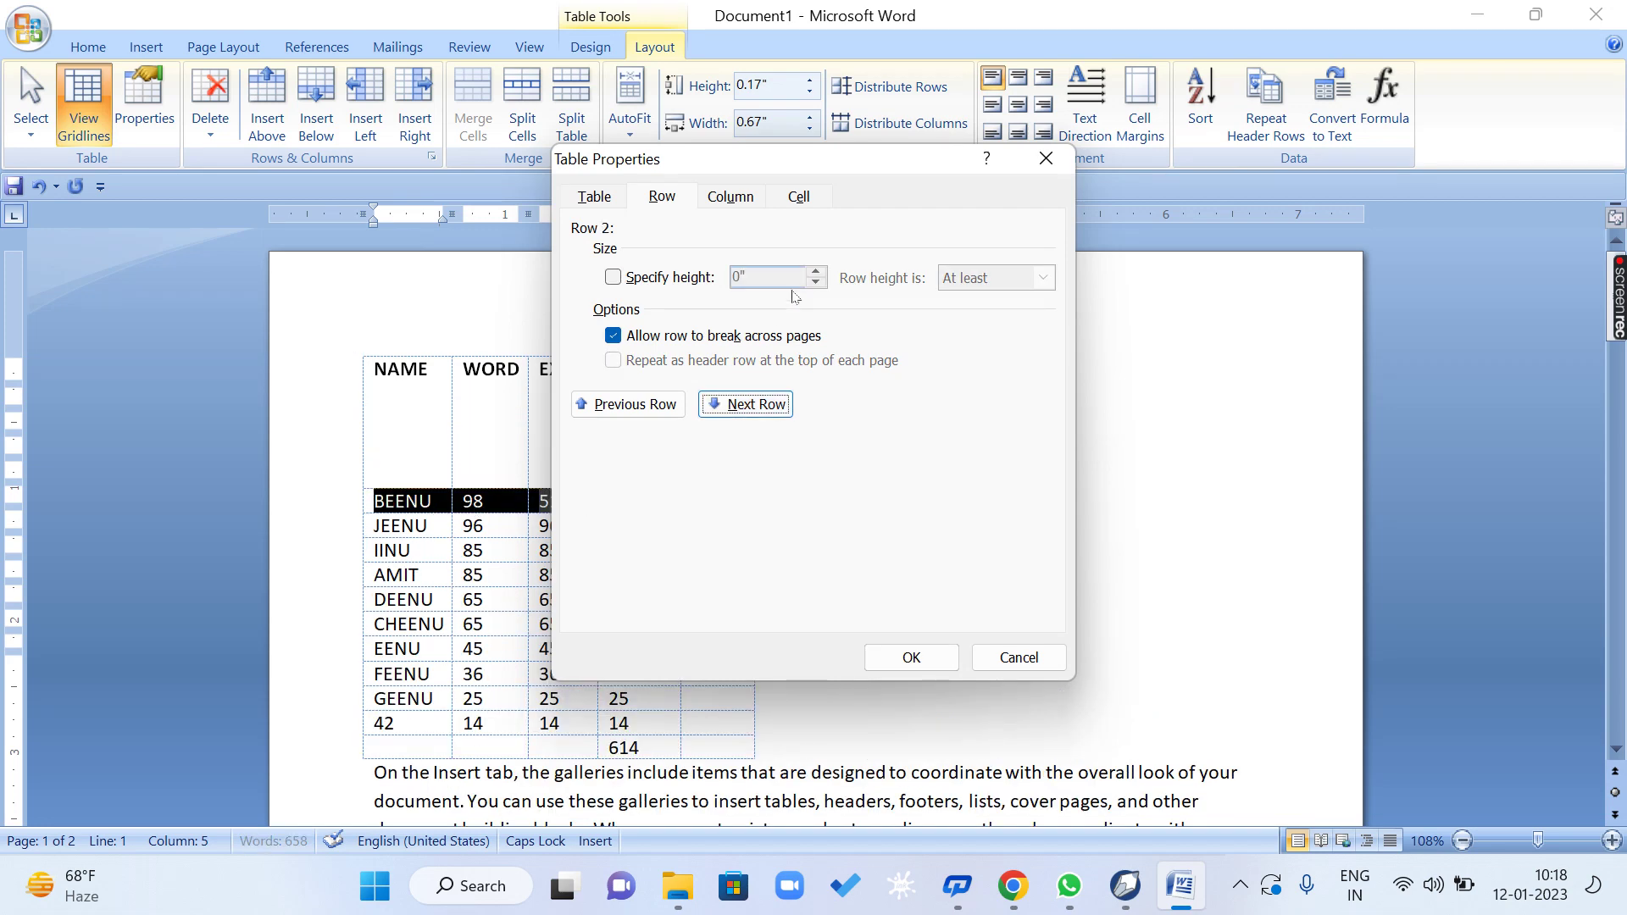
click(641, 281)
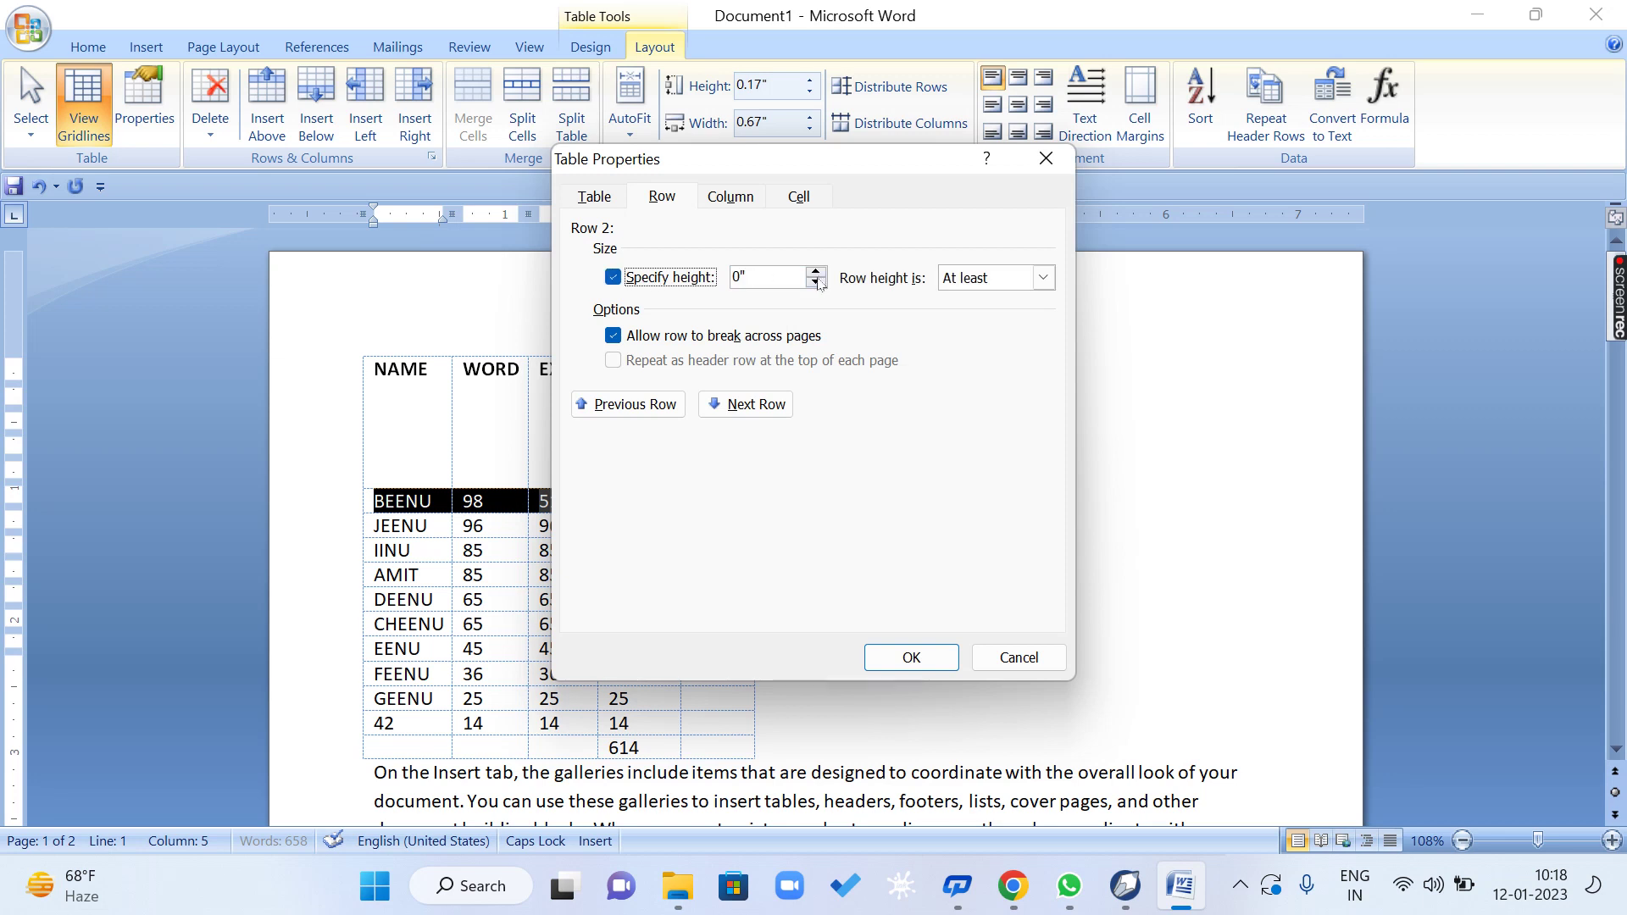
click(817, 273)
click(748, 404)
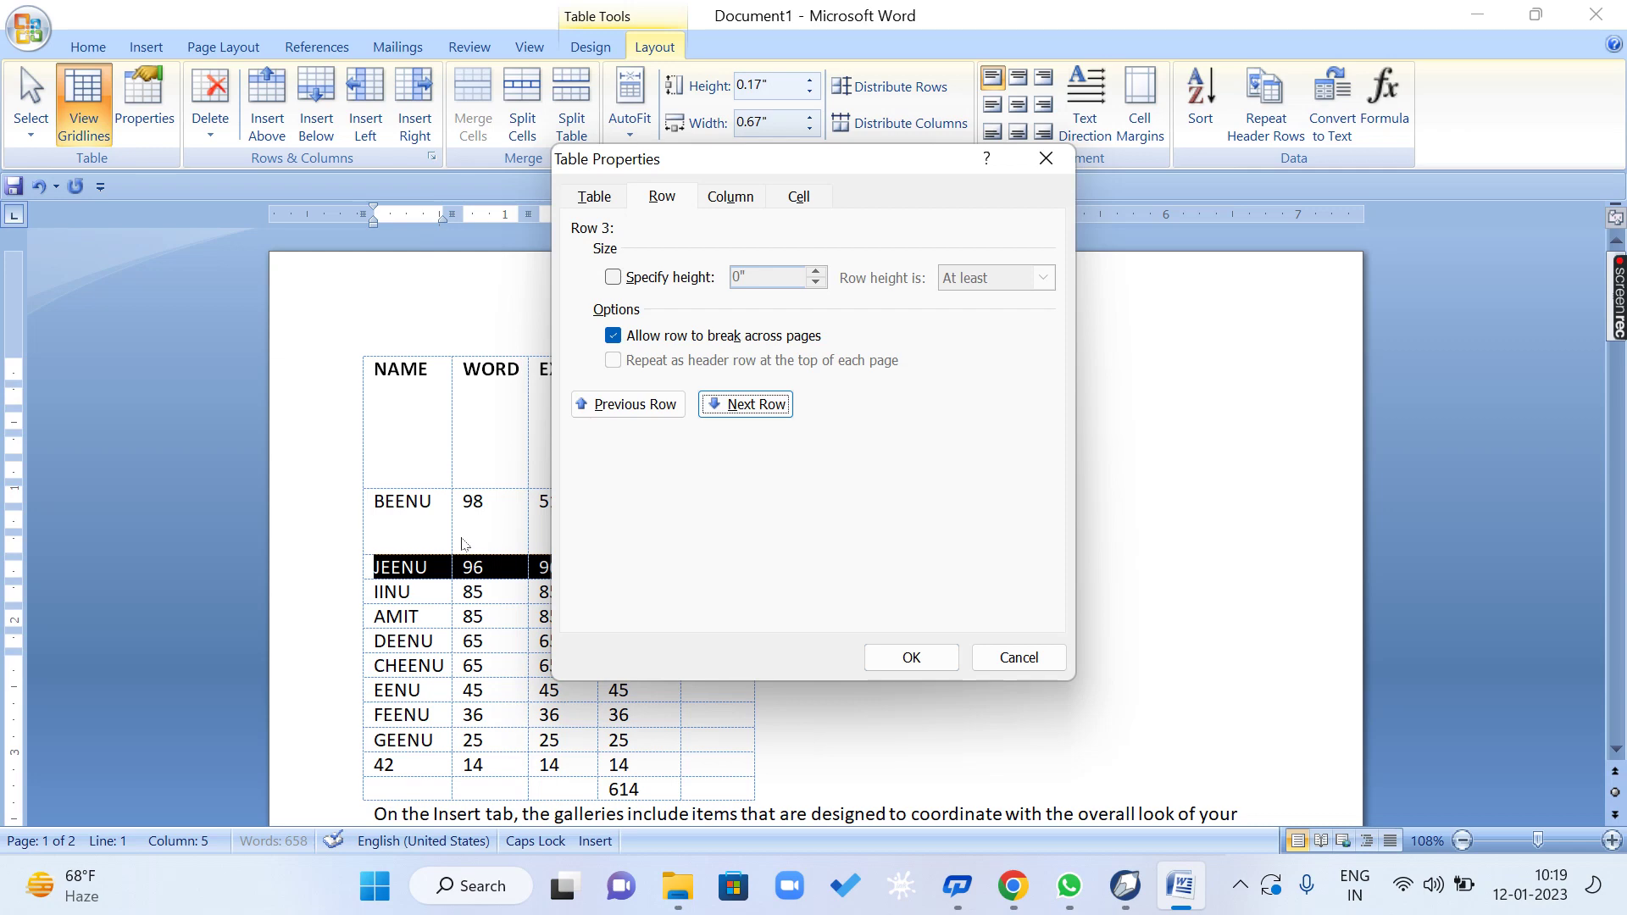
click(1011, 658)
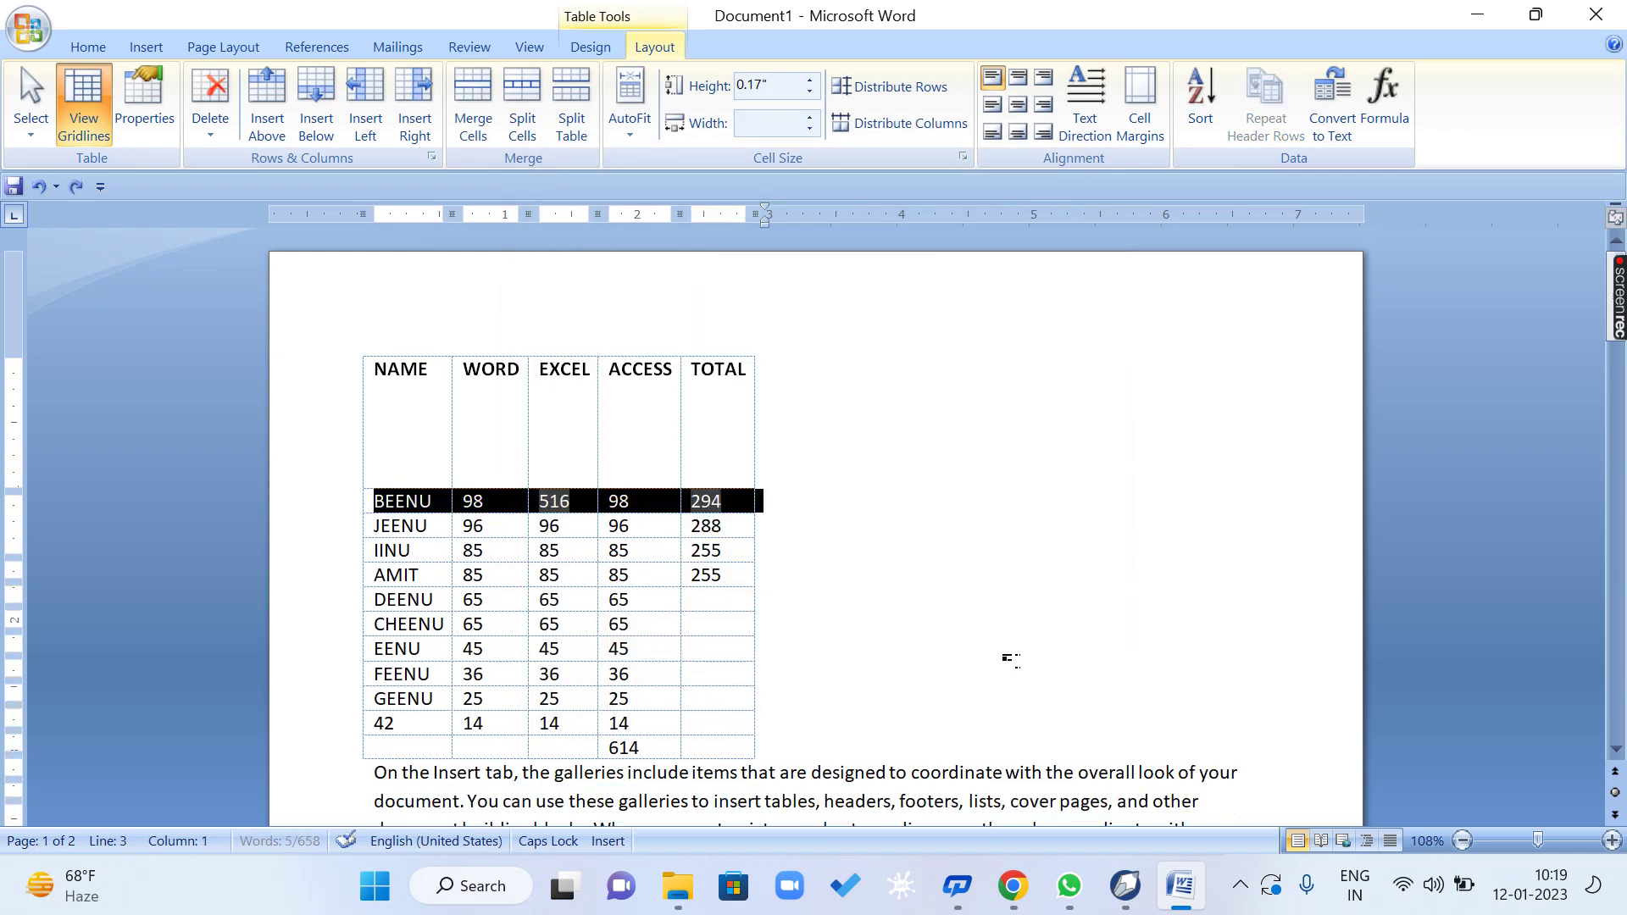
Set the NAME column's preferred width to 1" in the table properties and advance to the second column.
click(428, 368)
click(145, 104)
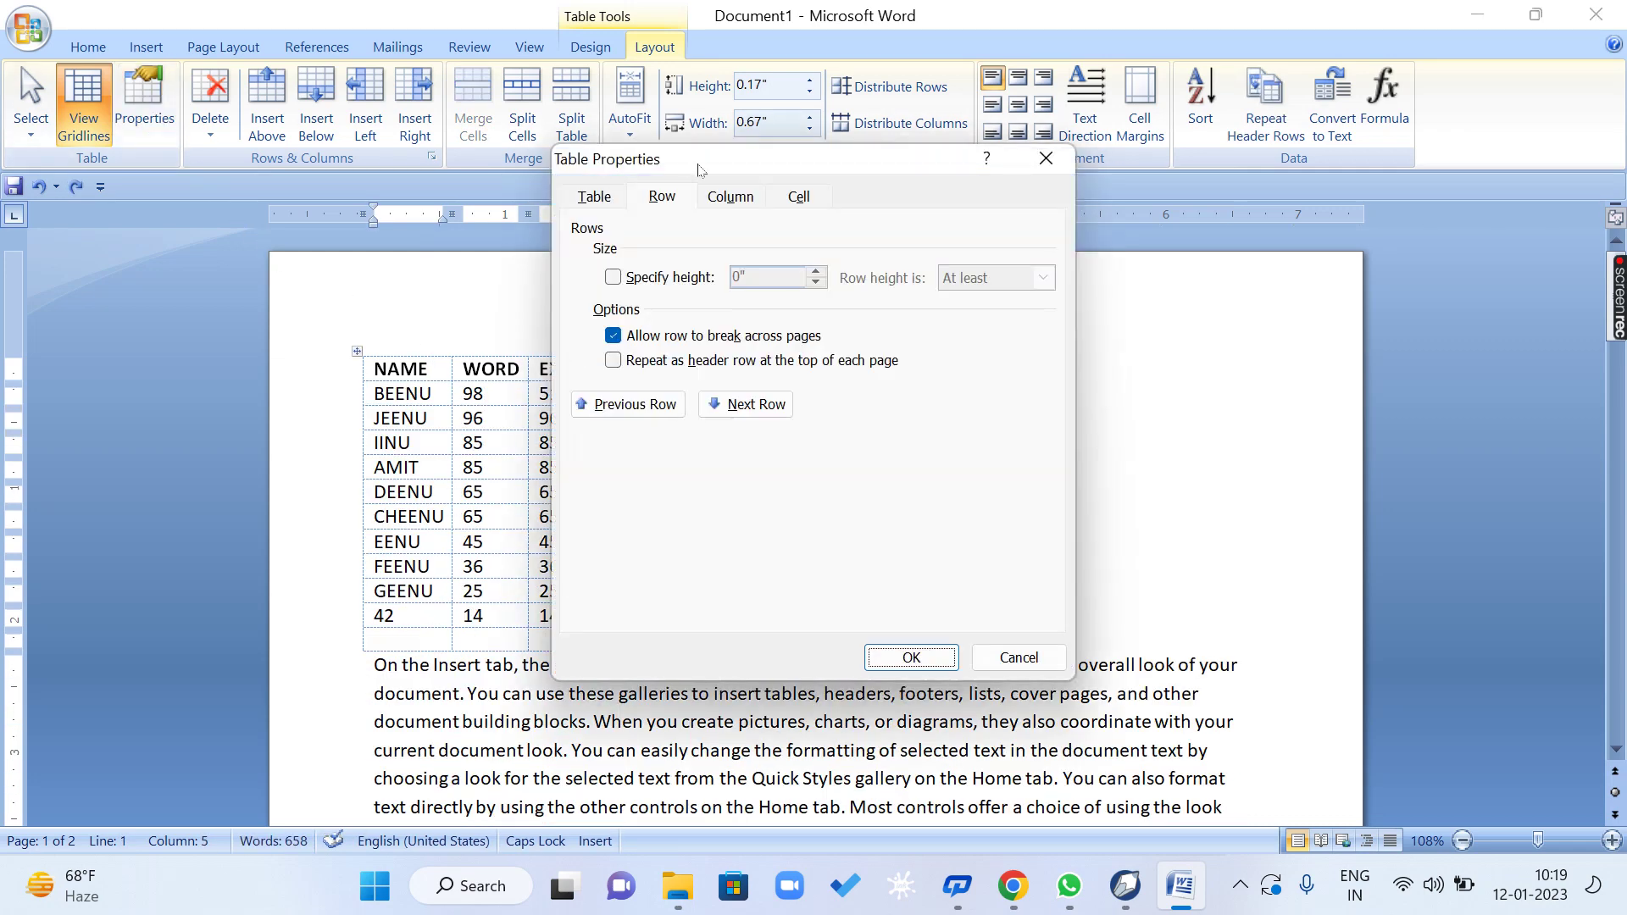
click(735, 196)
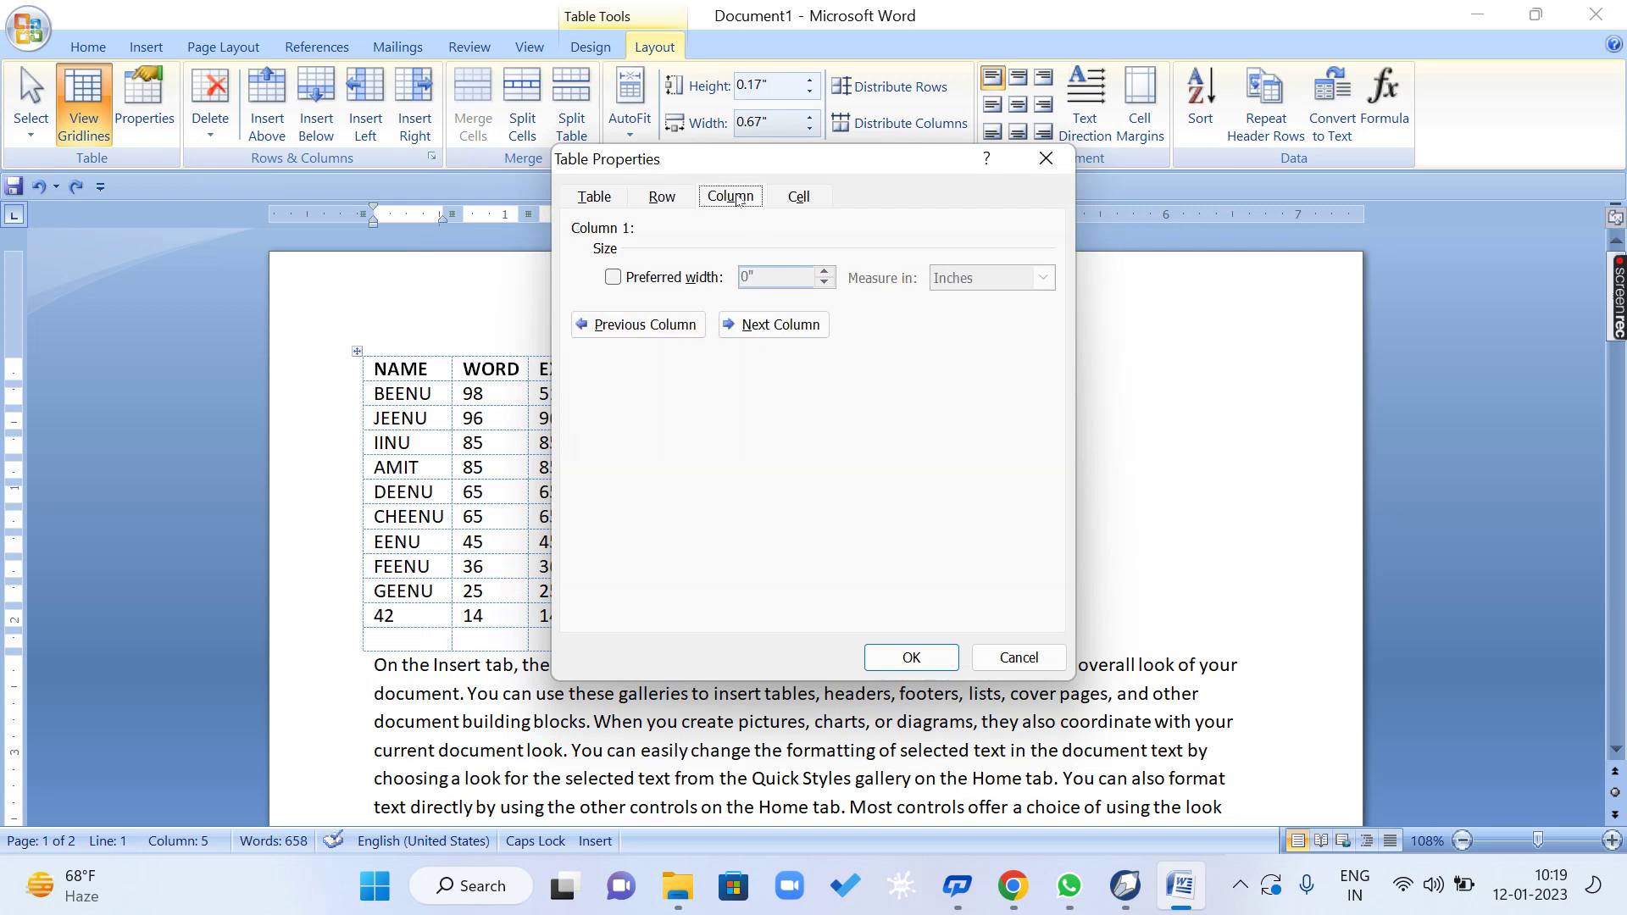
click(629, 277)
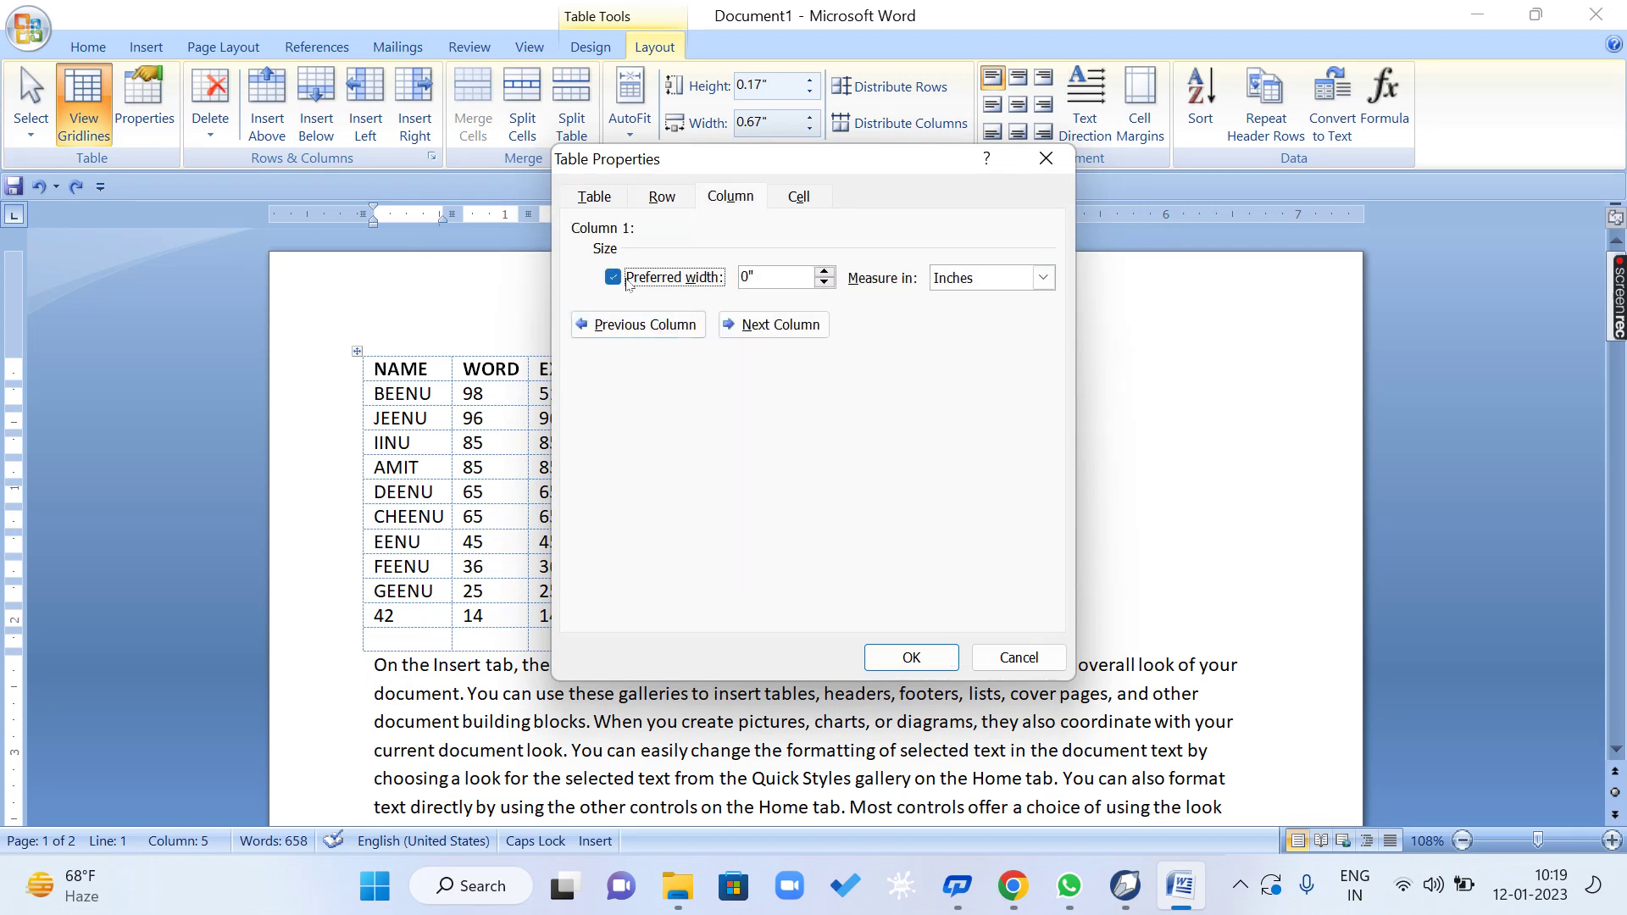
double_click(824, 273)
click(824, 272)
click(824, 272)
click(788, 338)
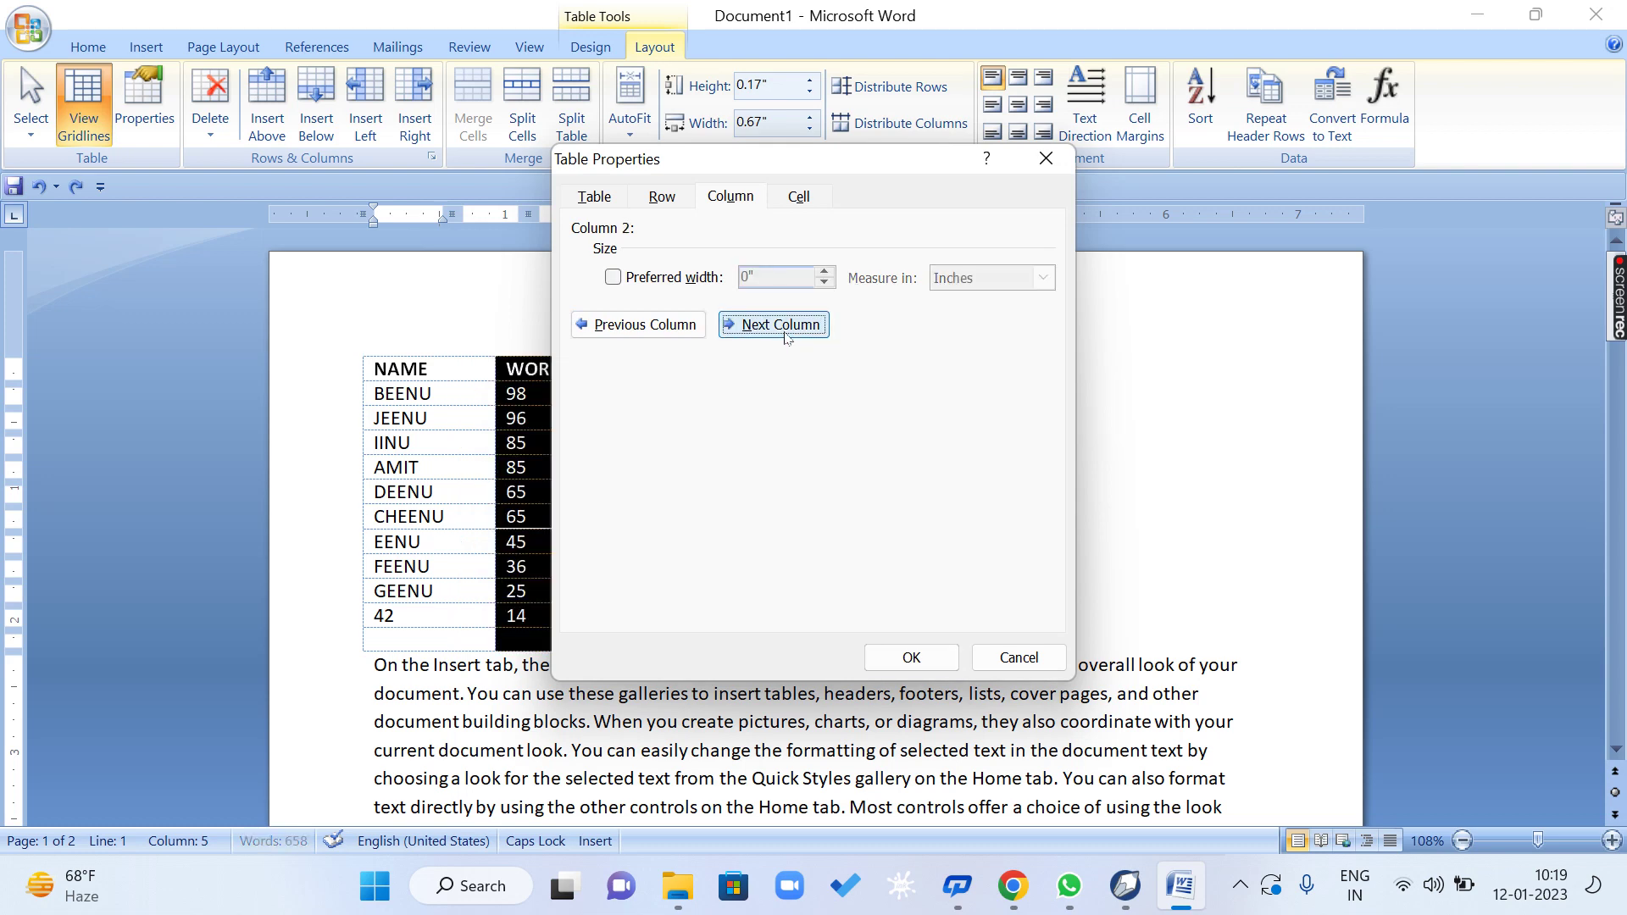
Apply a preferred width of 2" to the WORD column, and undo the column width changes.
drag(652, 158, 945, 220)
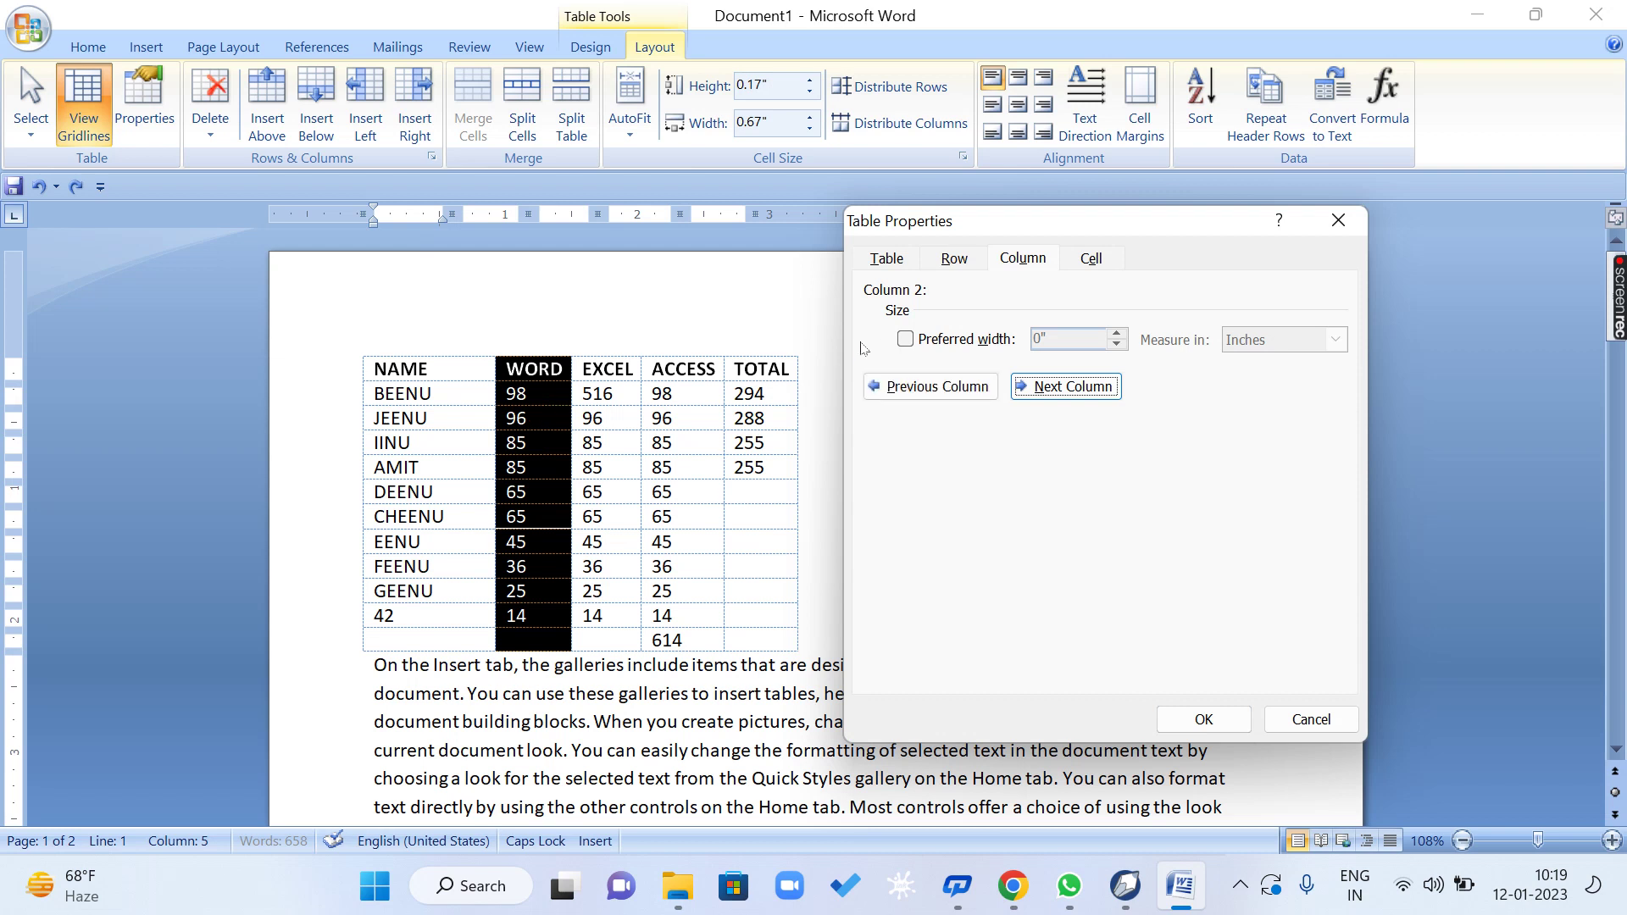
click(905, 338)
click(1117, 333)
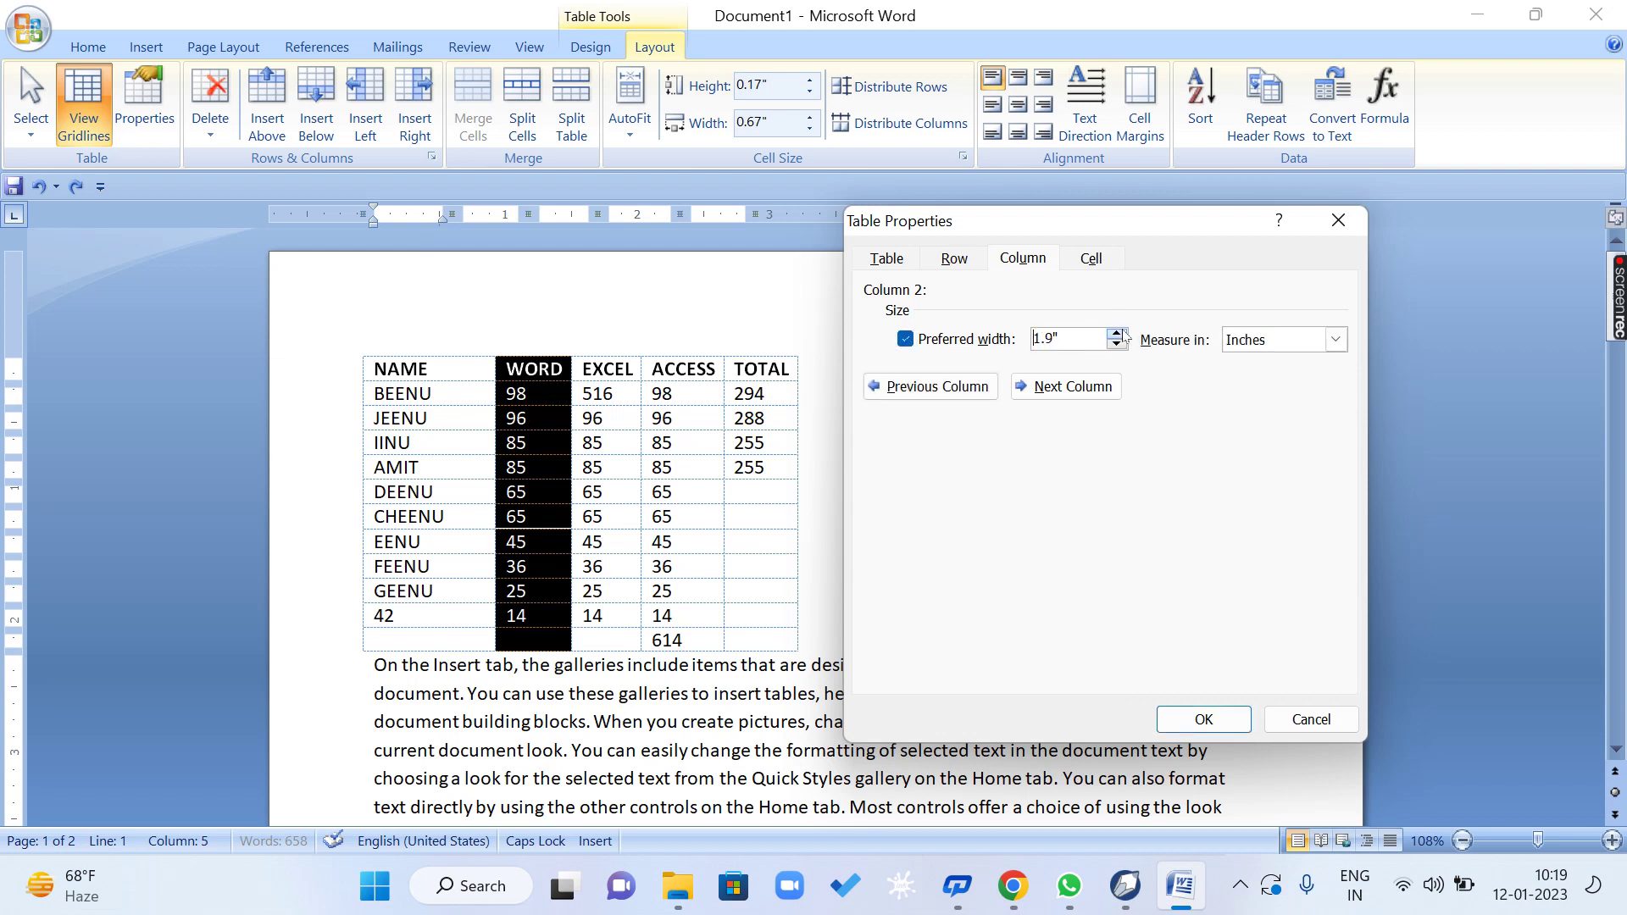
click(1117, 333)
click(1229, 719)
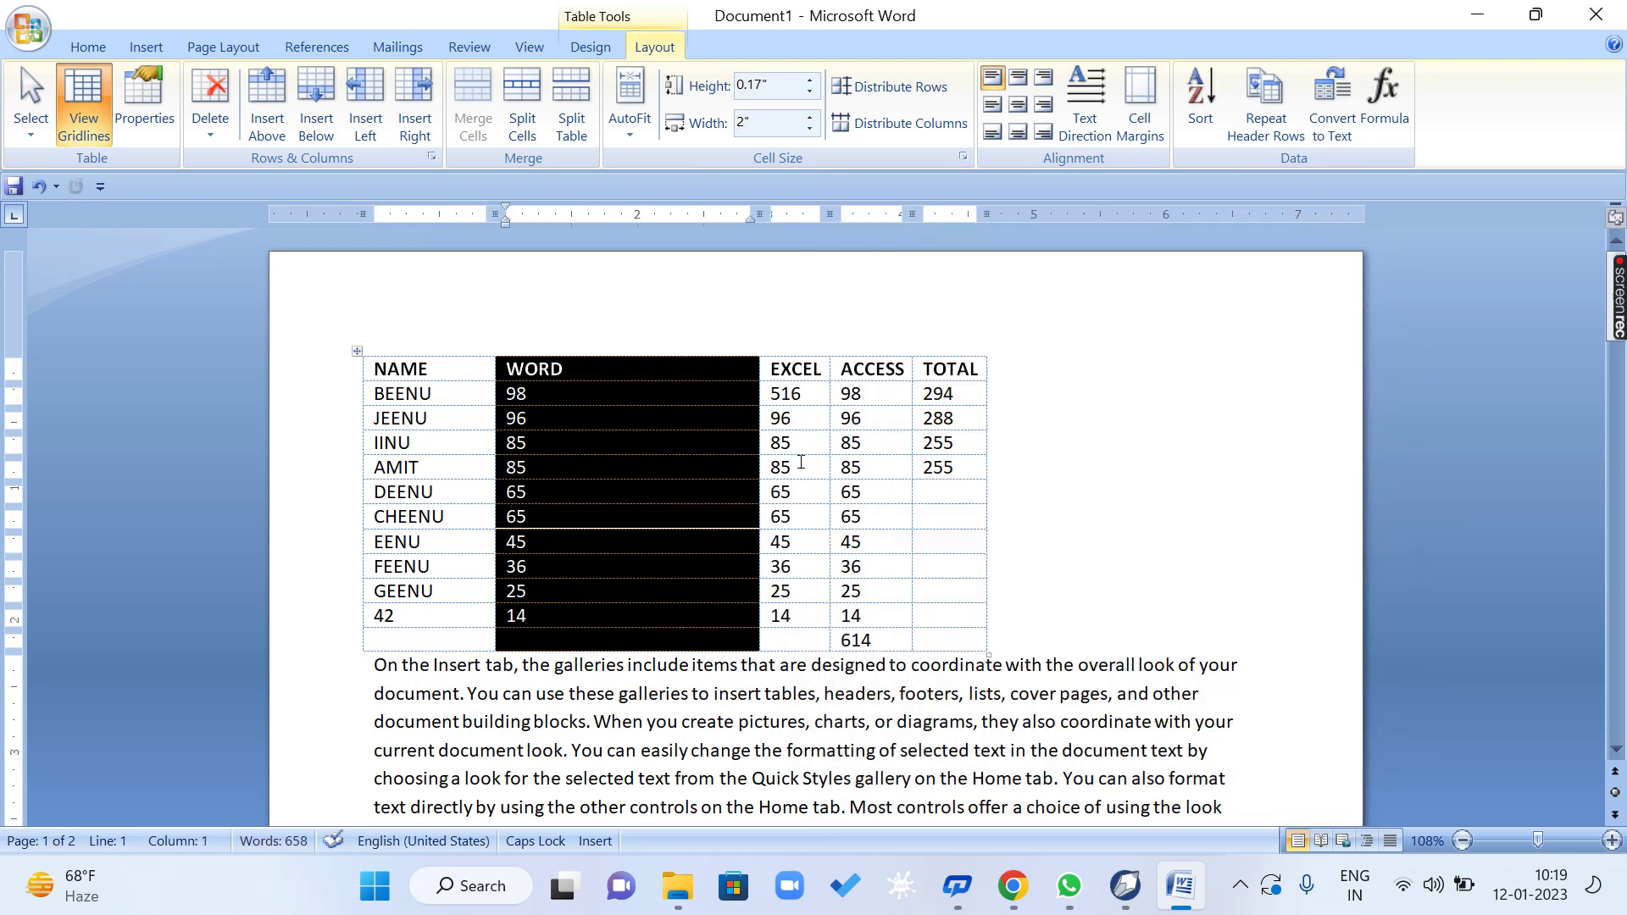
click(585, 396)
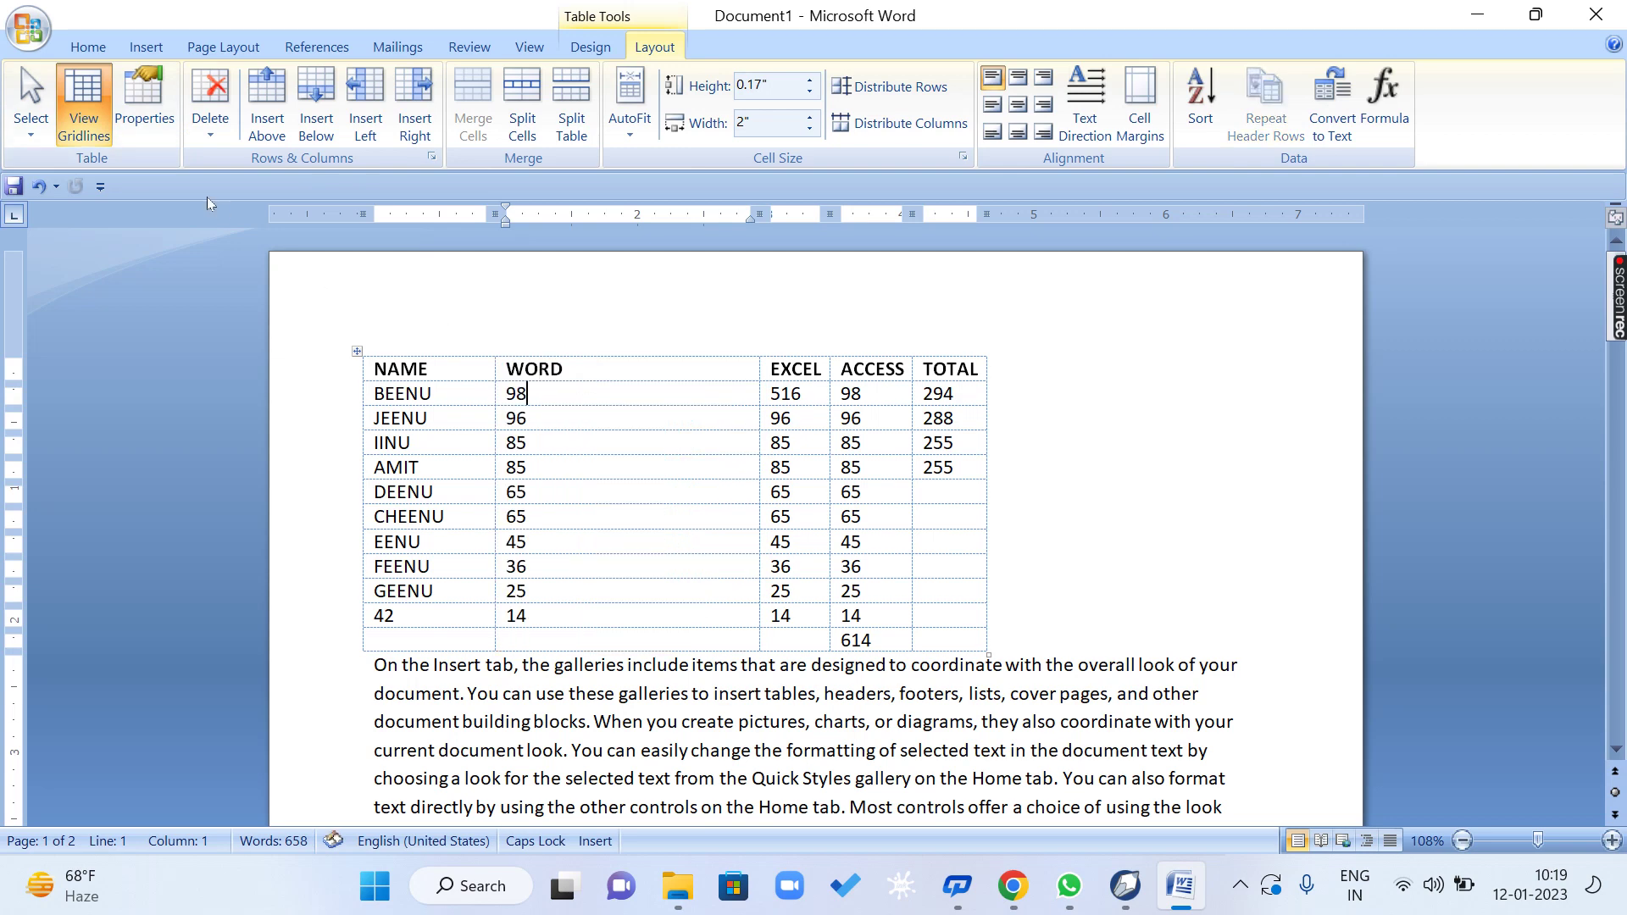
key(ctrl+z)
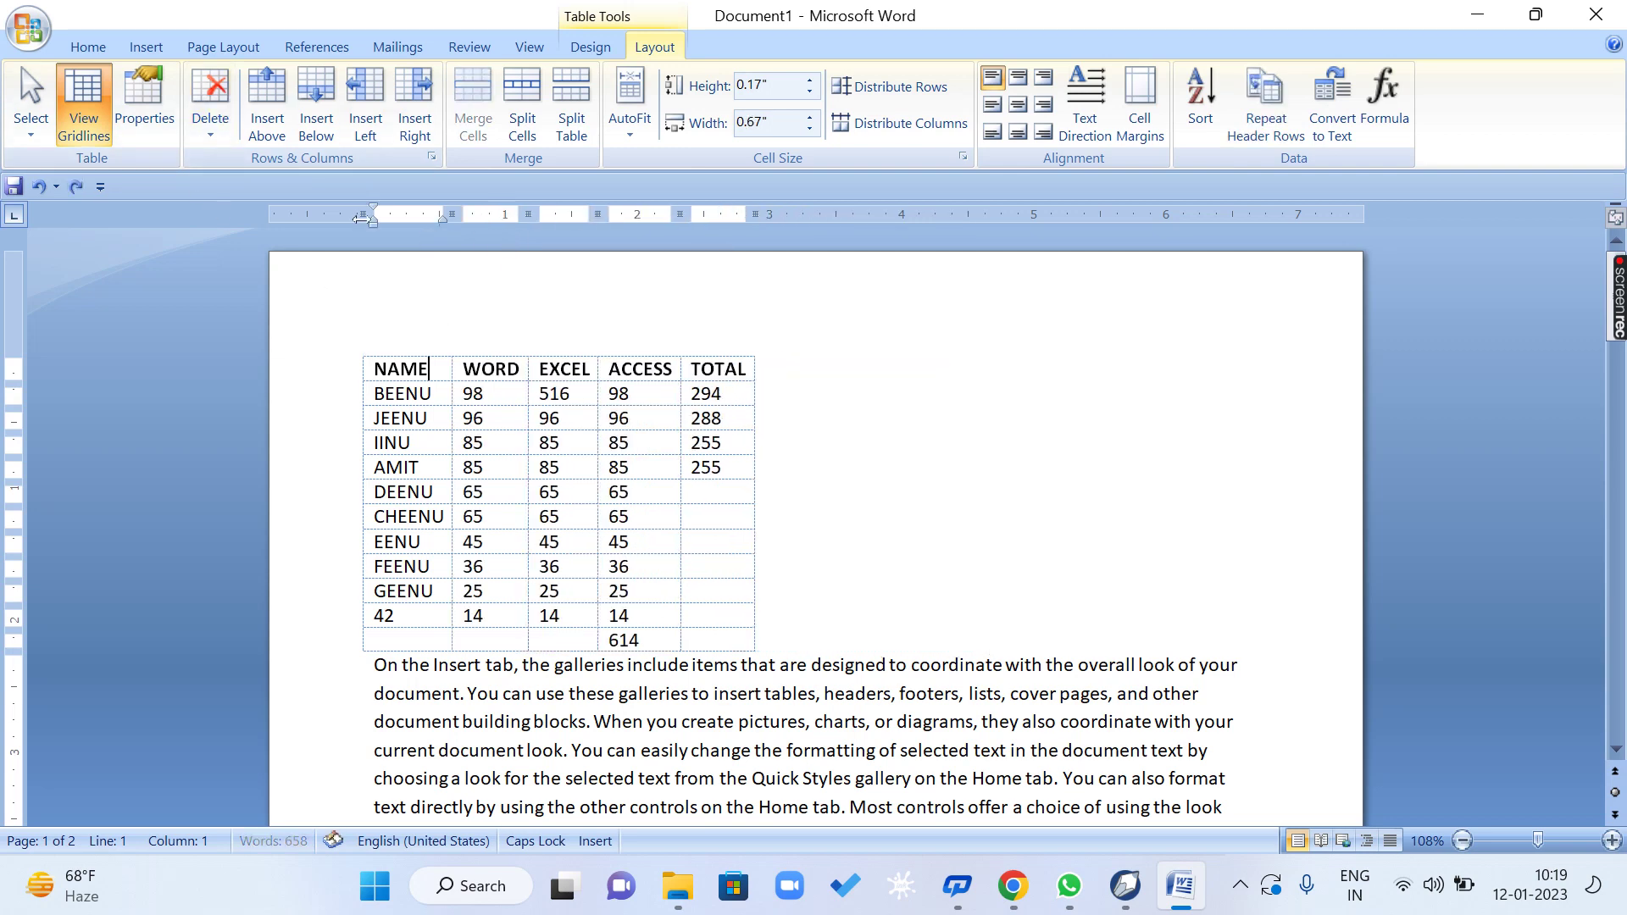
click(144, 106)
click(799, 196)
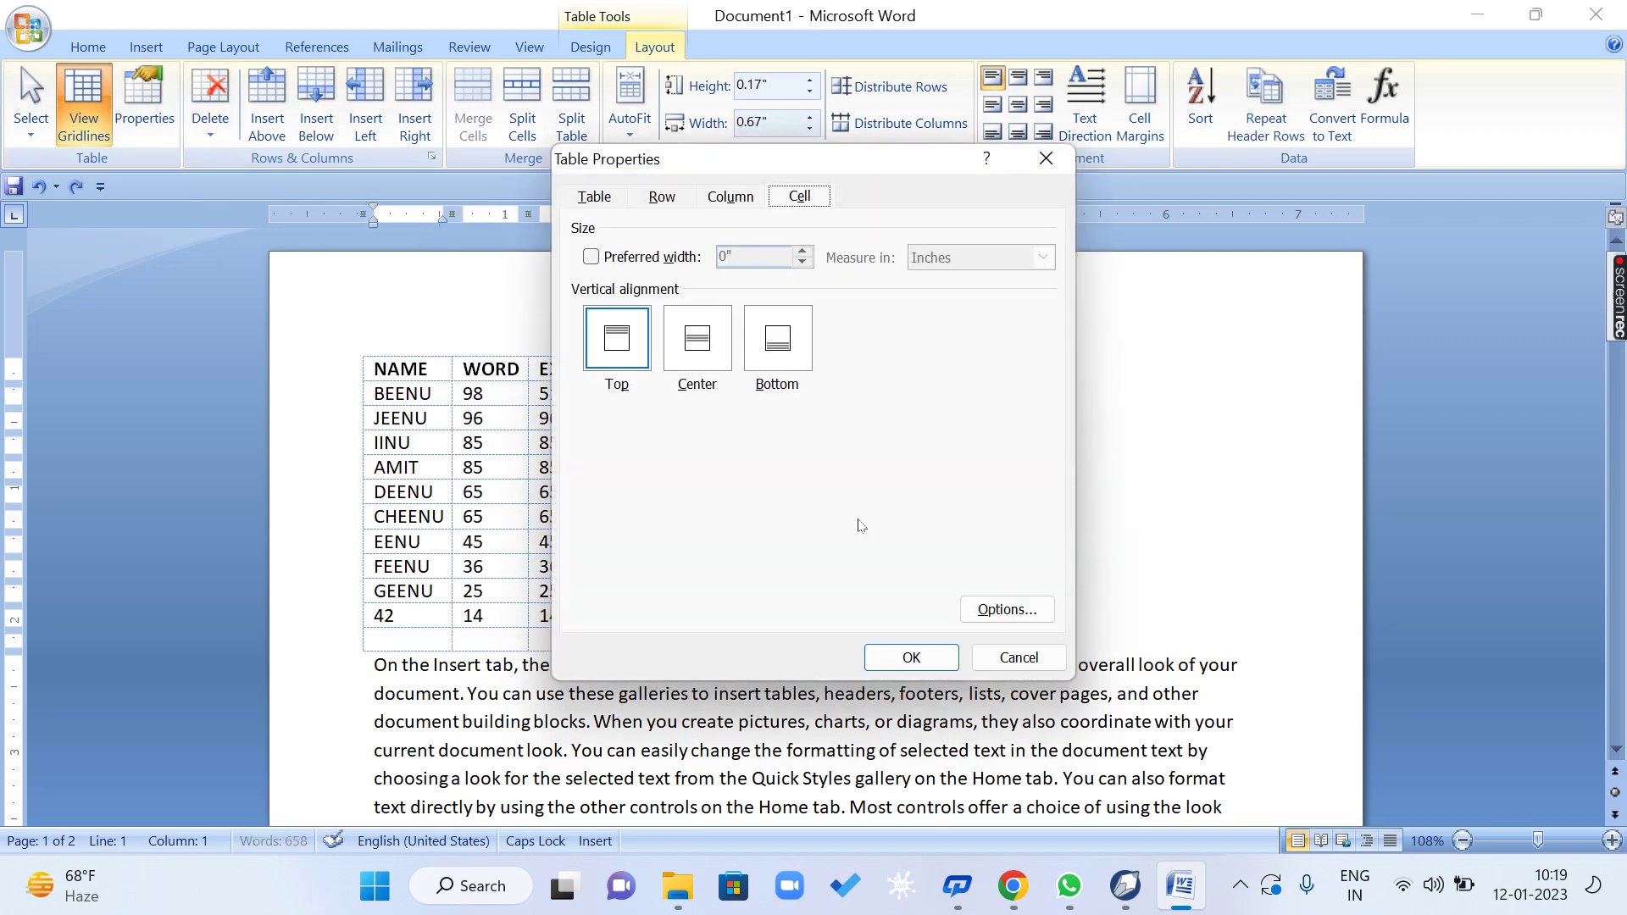
click(1019, 657)
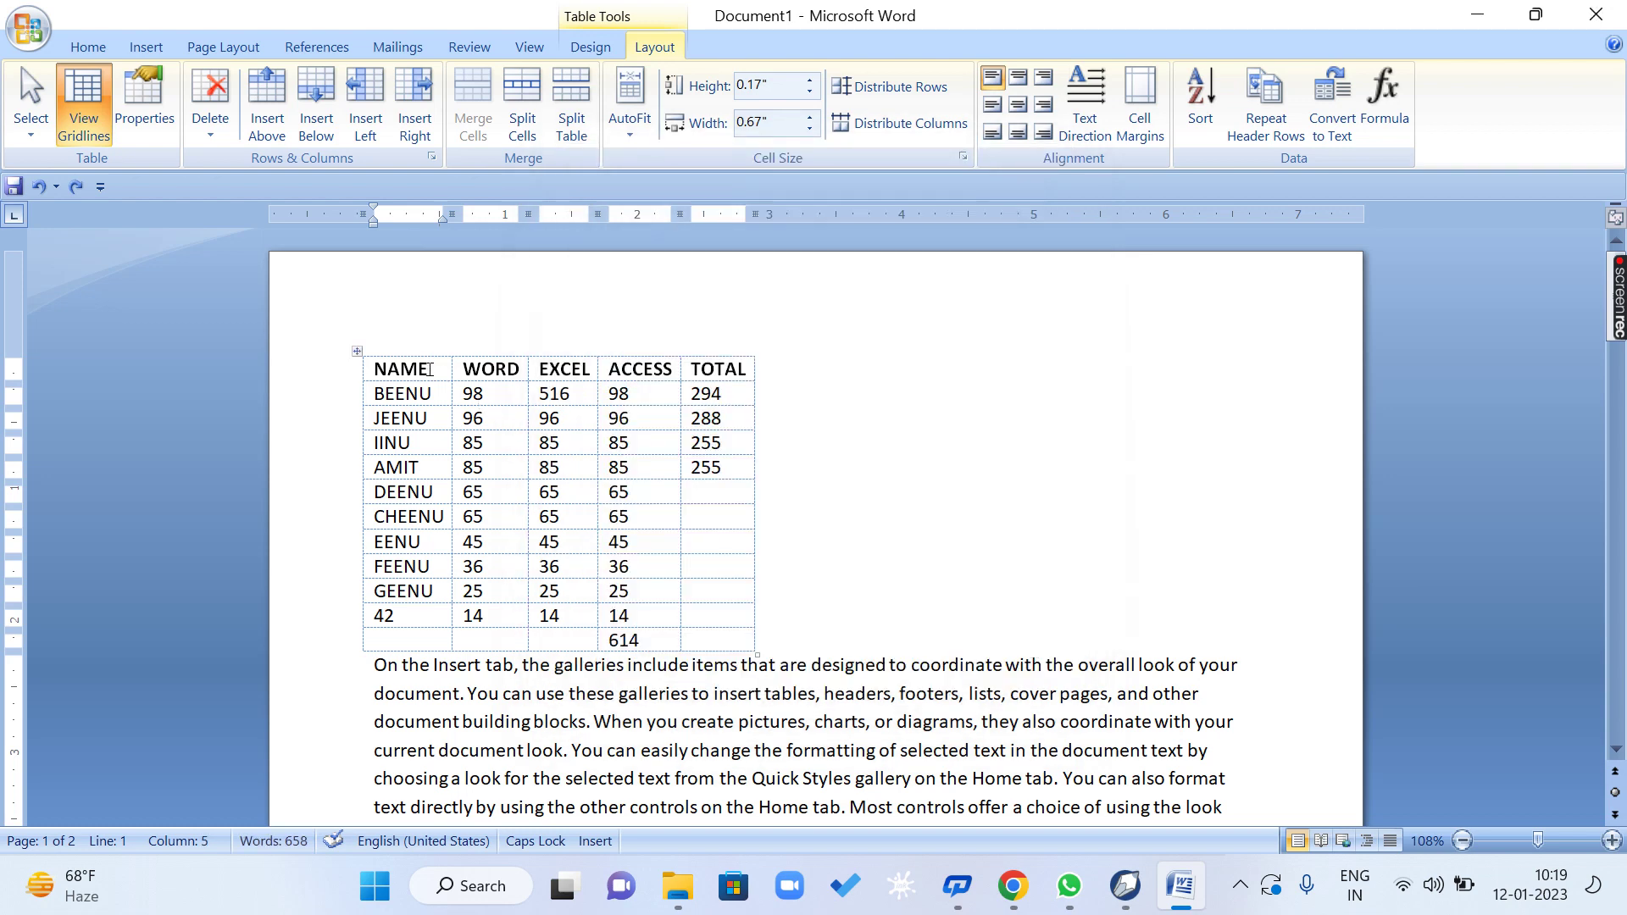
Set the preferred width of the NAME header cell to 1" in the table properties.
click(144, 106)
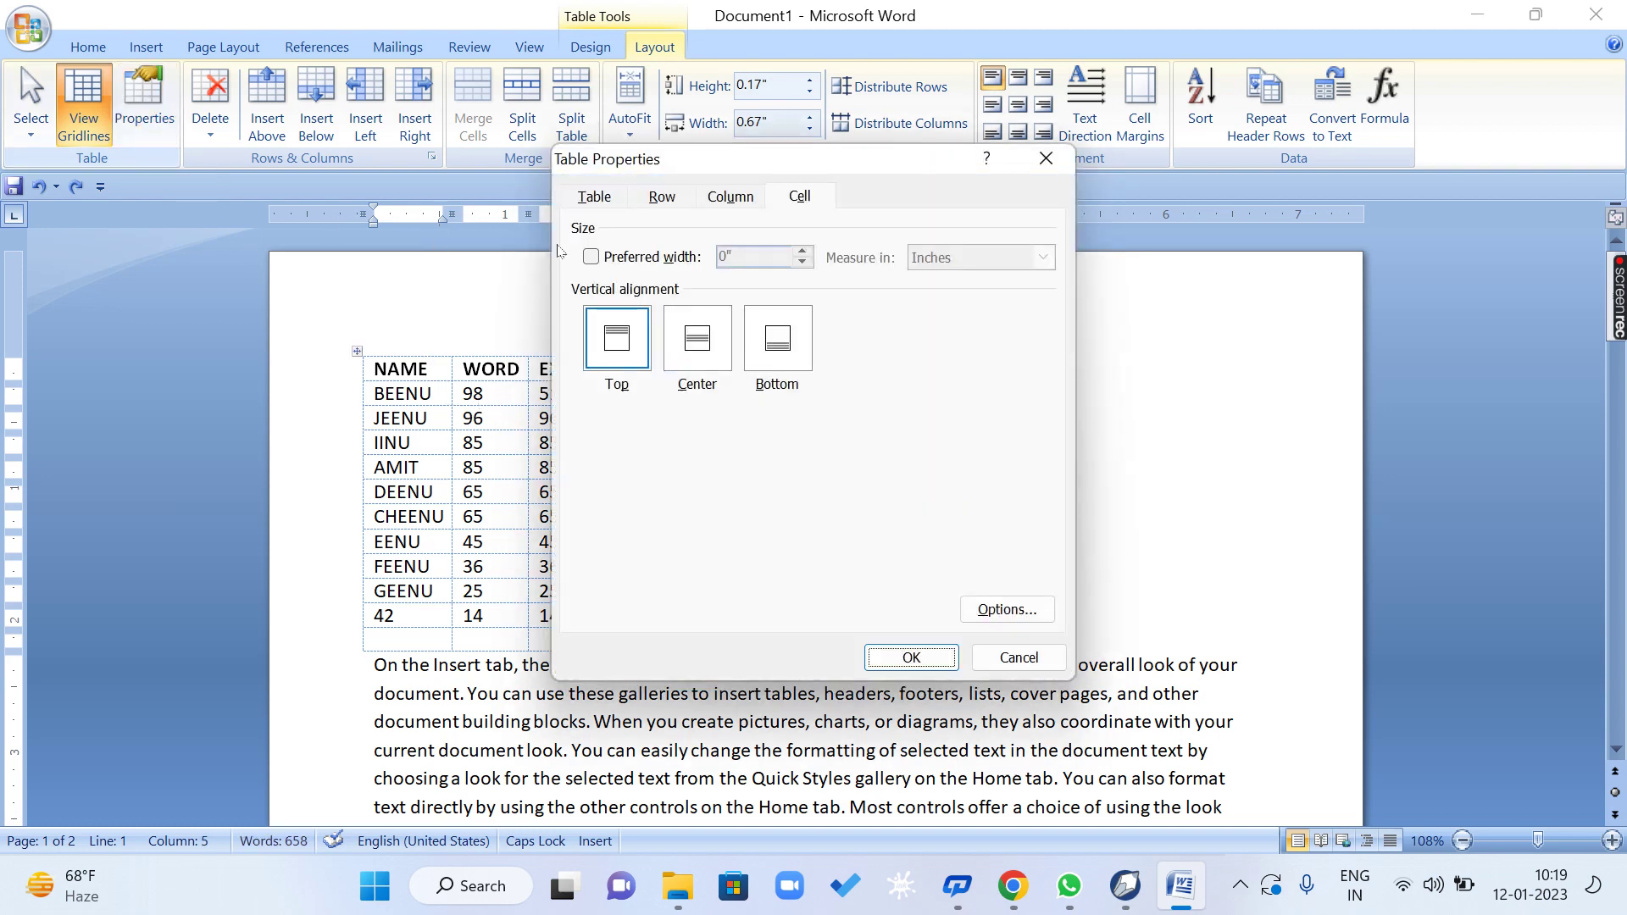
click(639, 261)
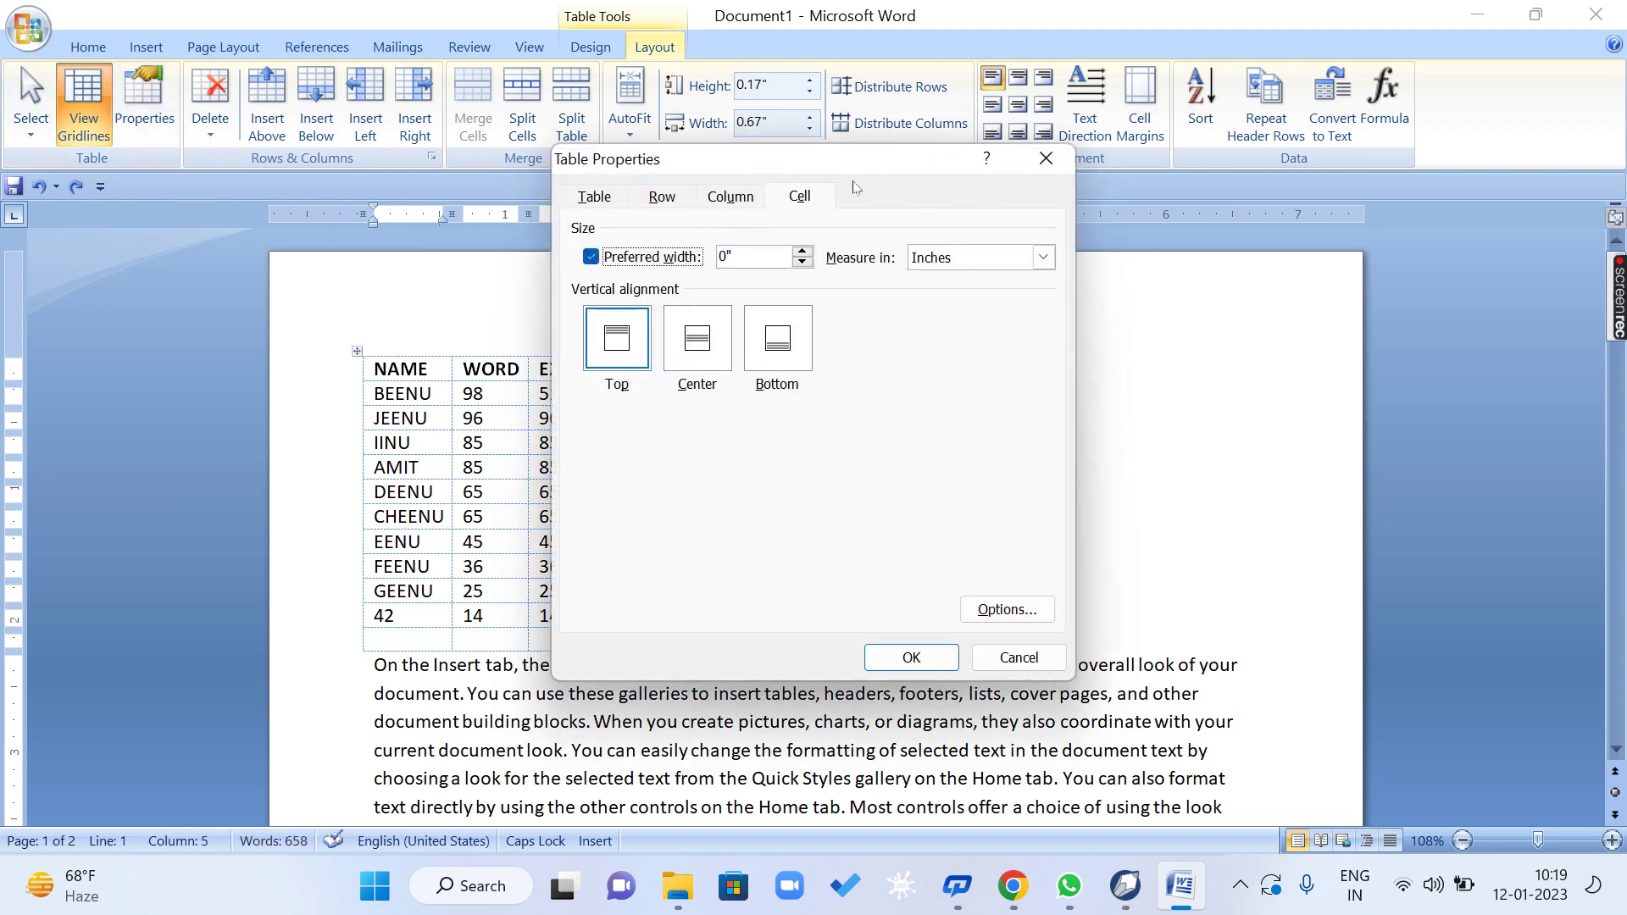
drag(842, 166, 1062, 149)
click(1022, 236)
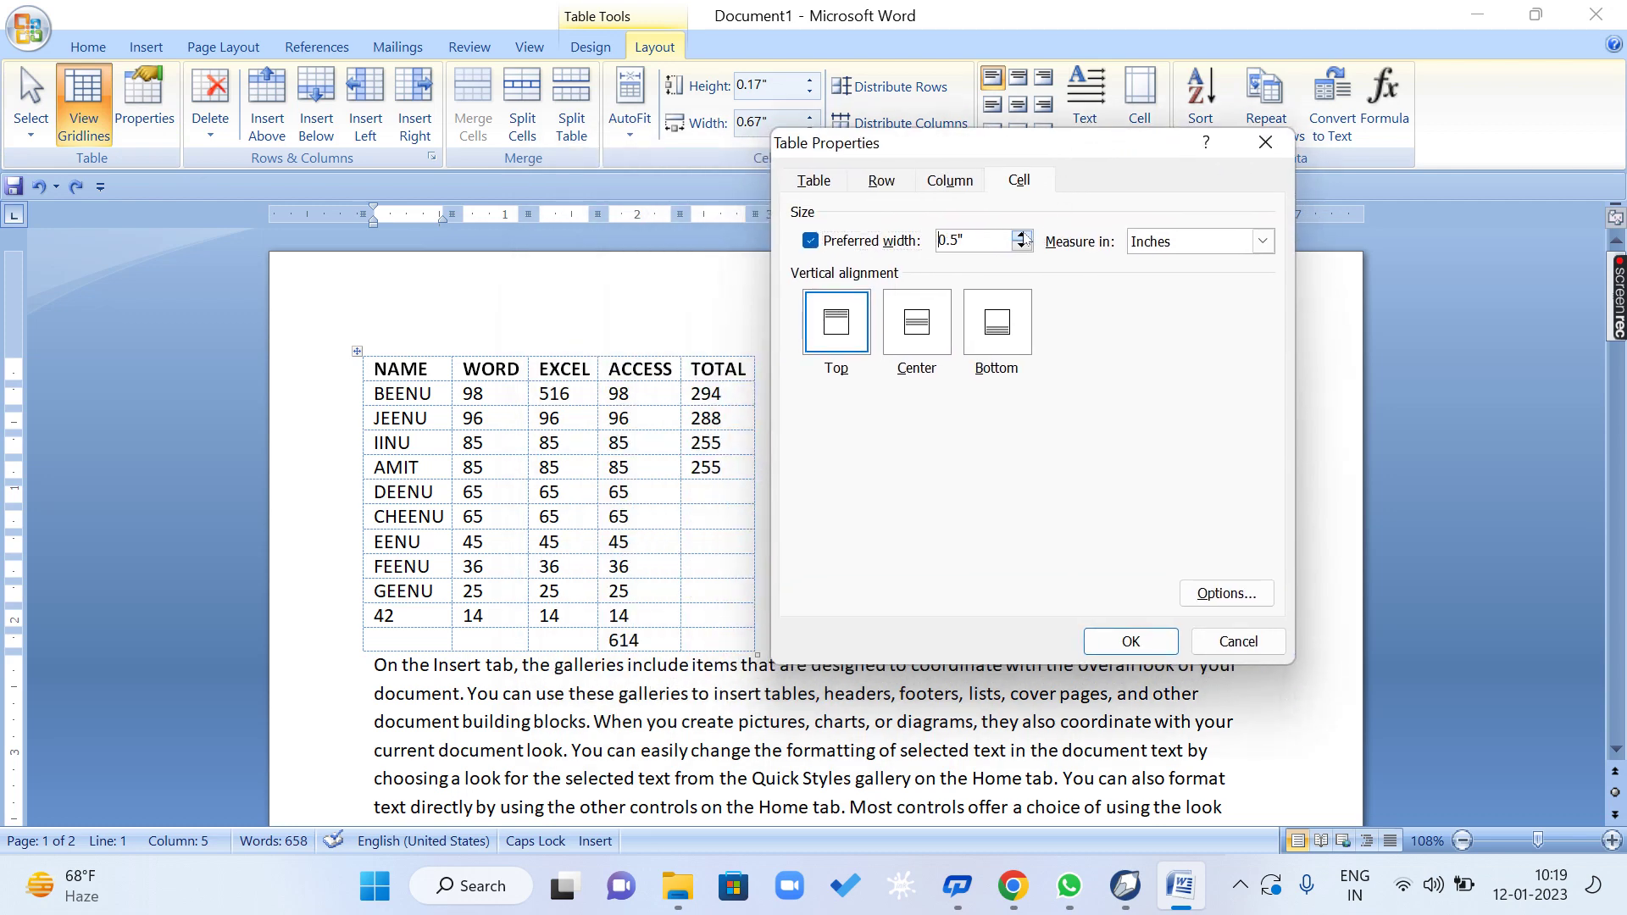
click(1022, 235)
click(1022, 235)
click(1131, 641)
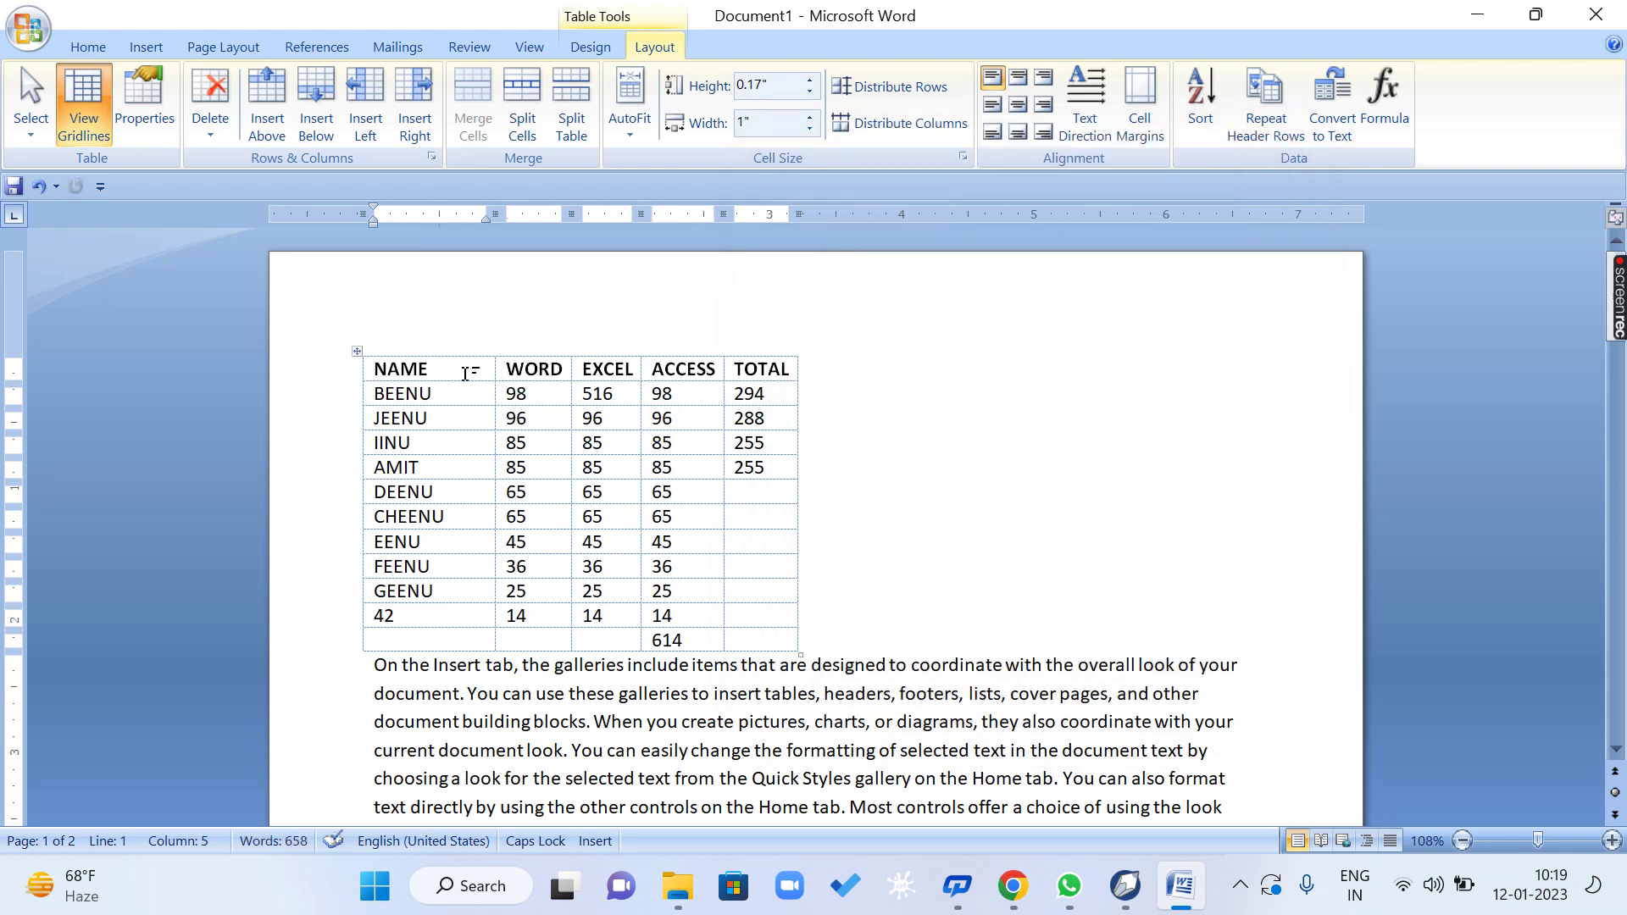
Try the Top, Center and Bottom vertical alignments for the NAME header cell and close the table properties without applying them.
click(137, 127)
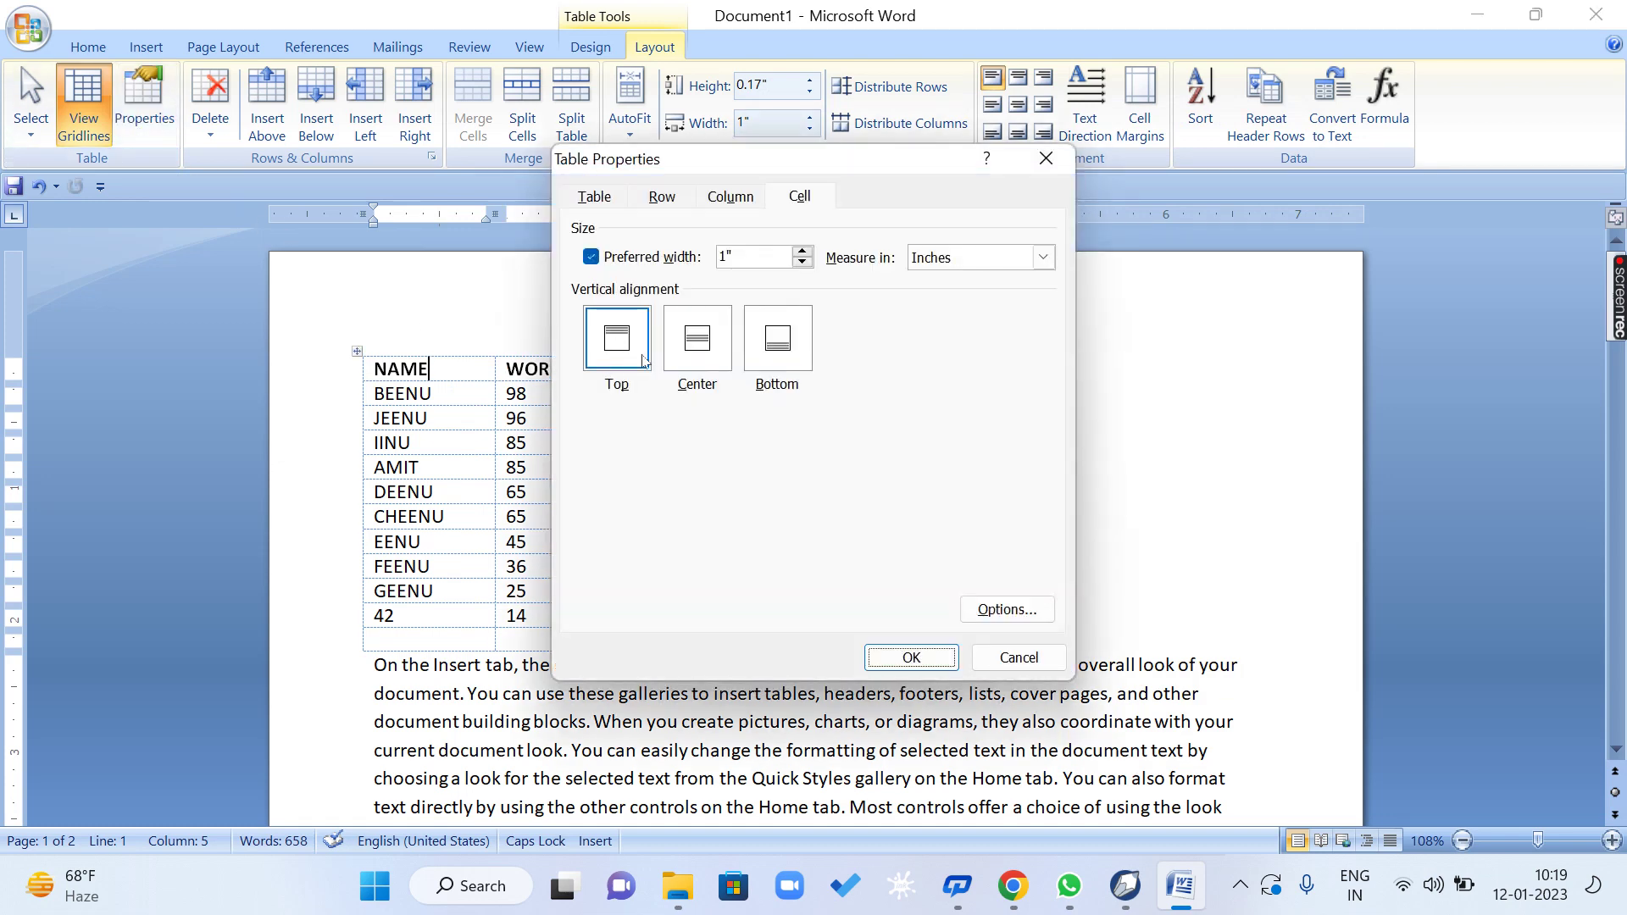
click(623, 339)
click(714, 344)
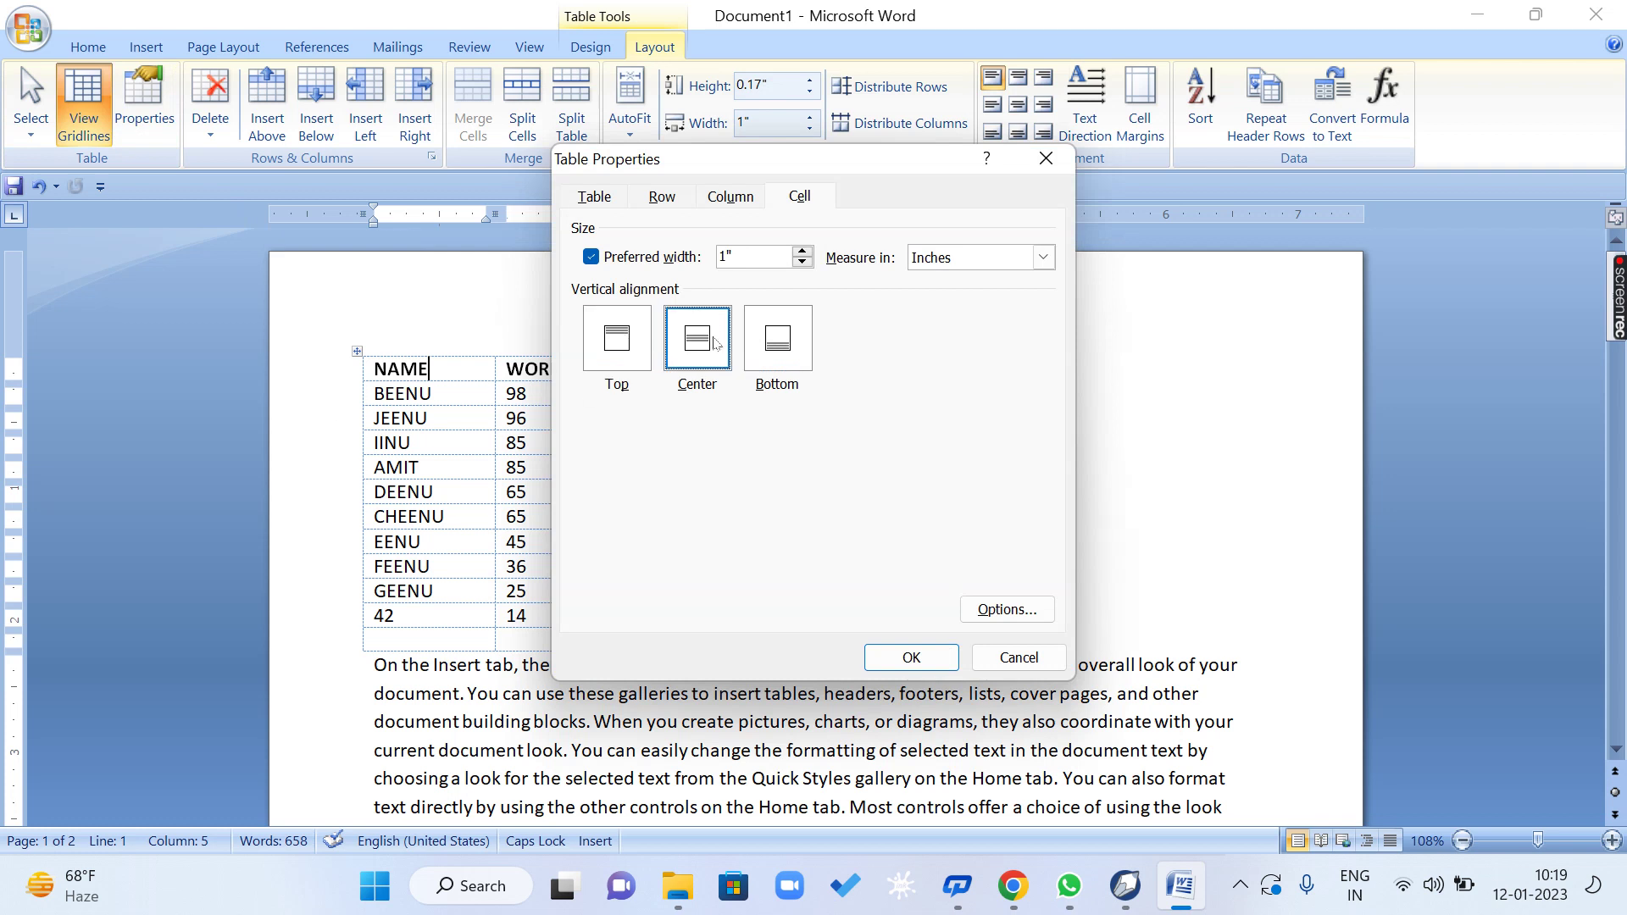
click(802, 346)
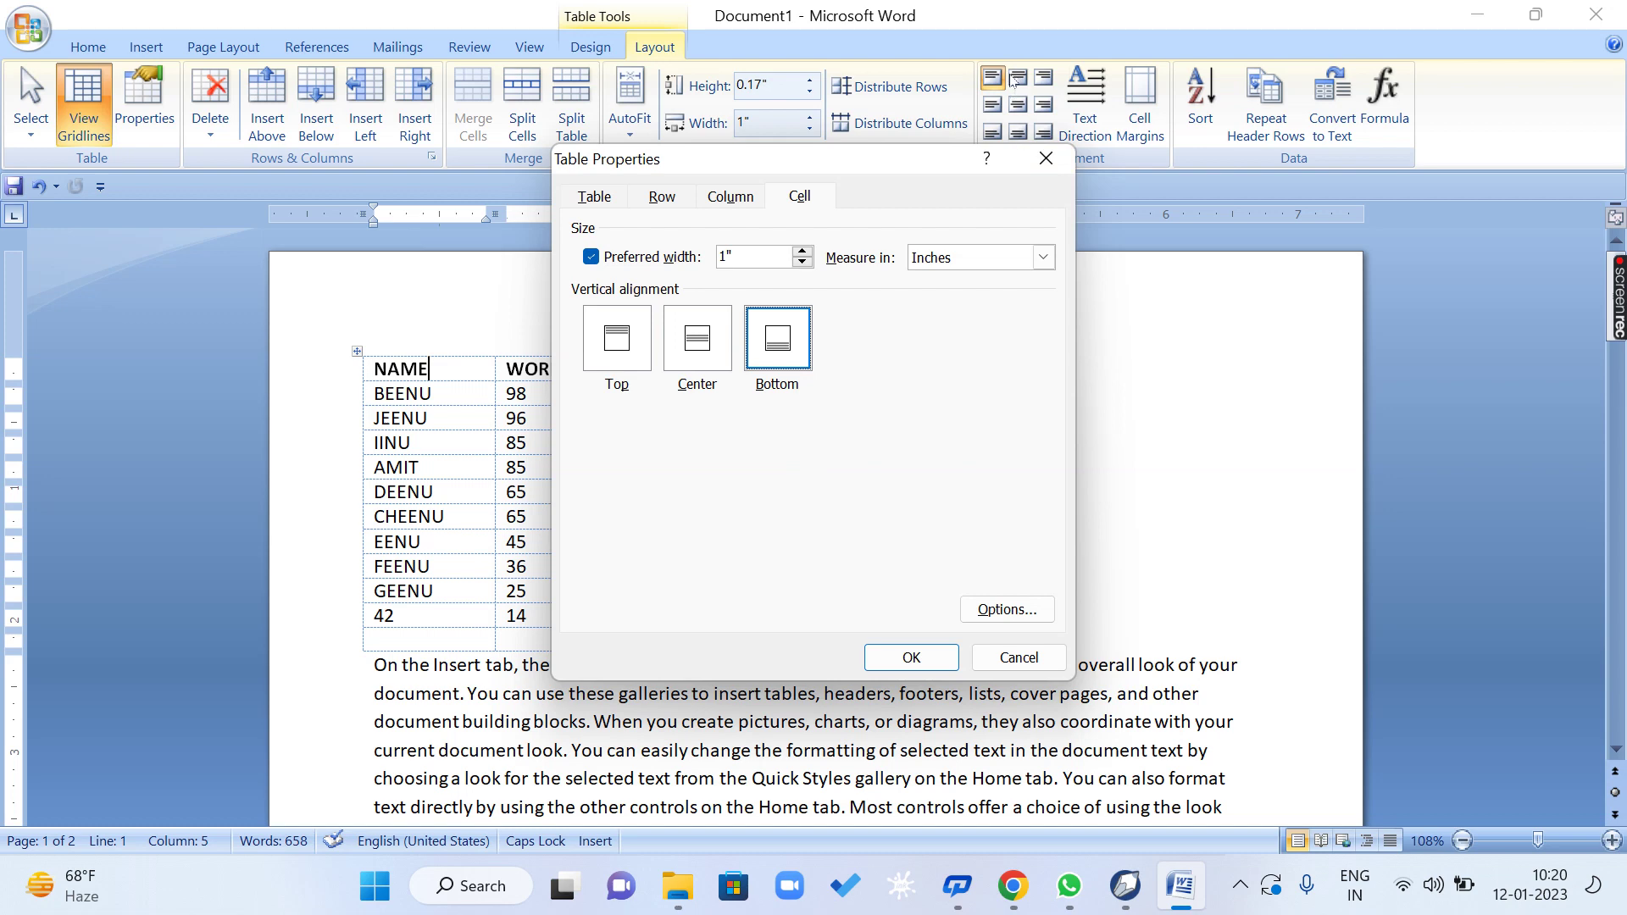
click(1046, 159)
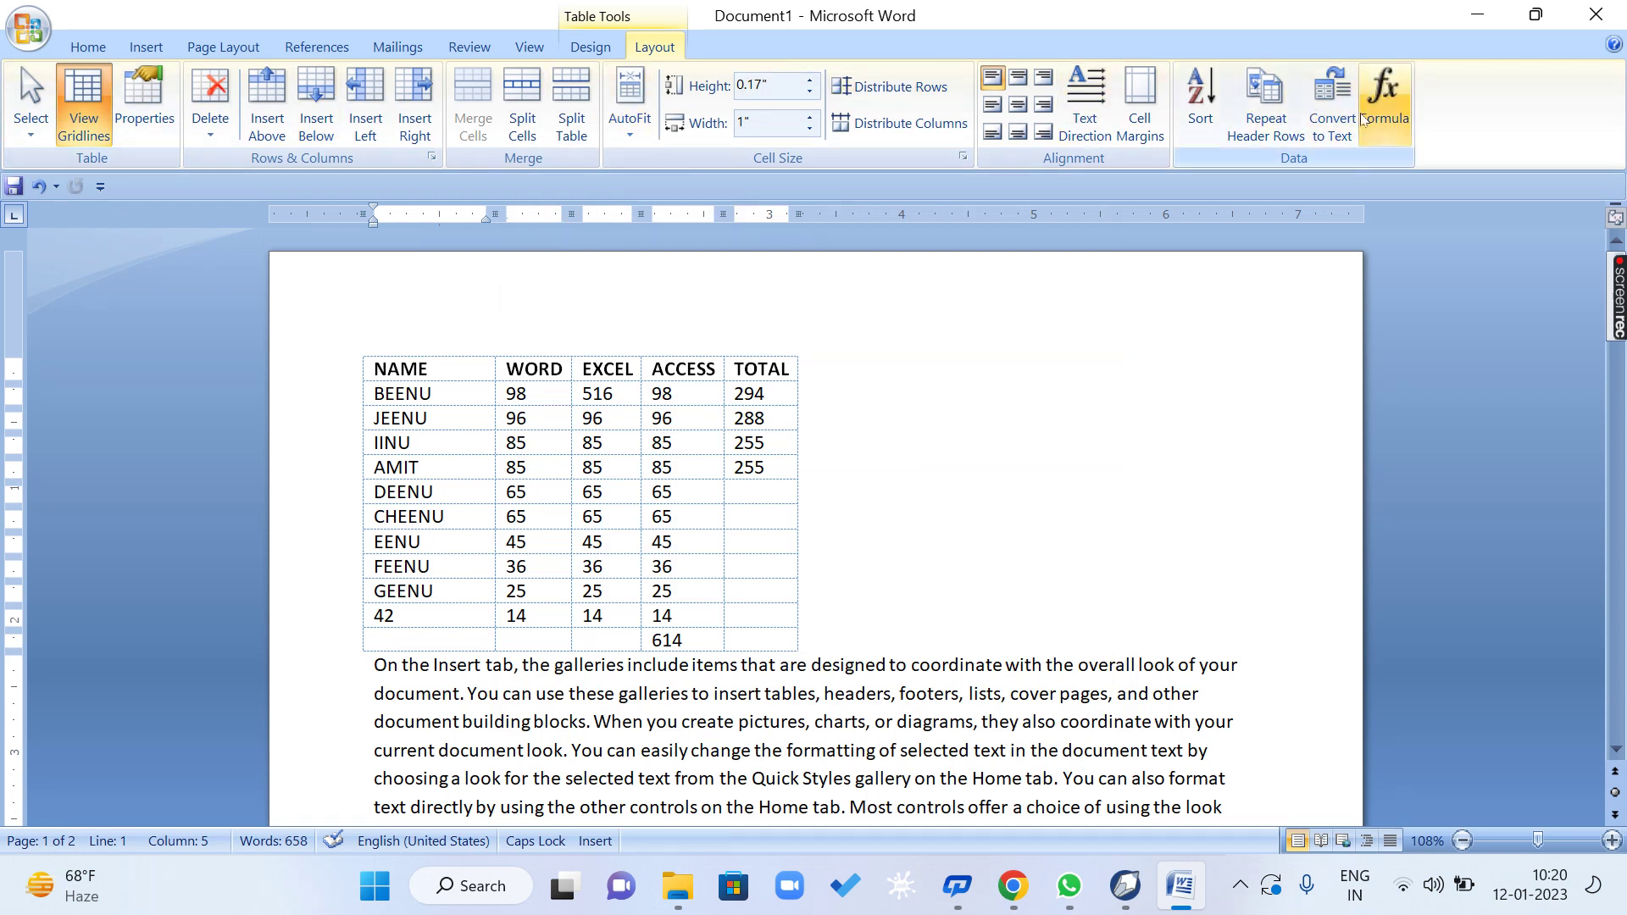
Close the document containing the marks table.
click(1596, 15)
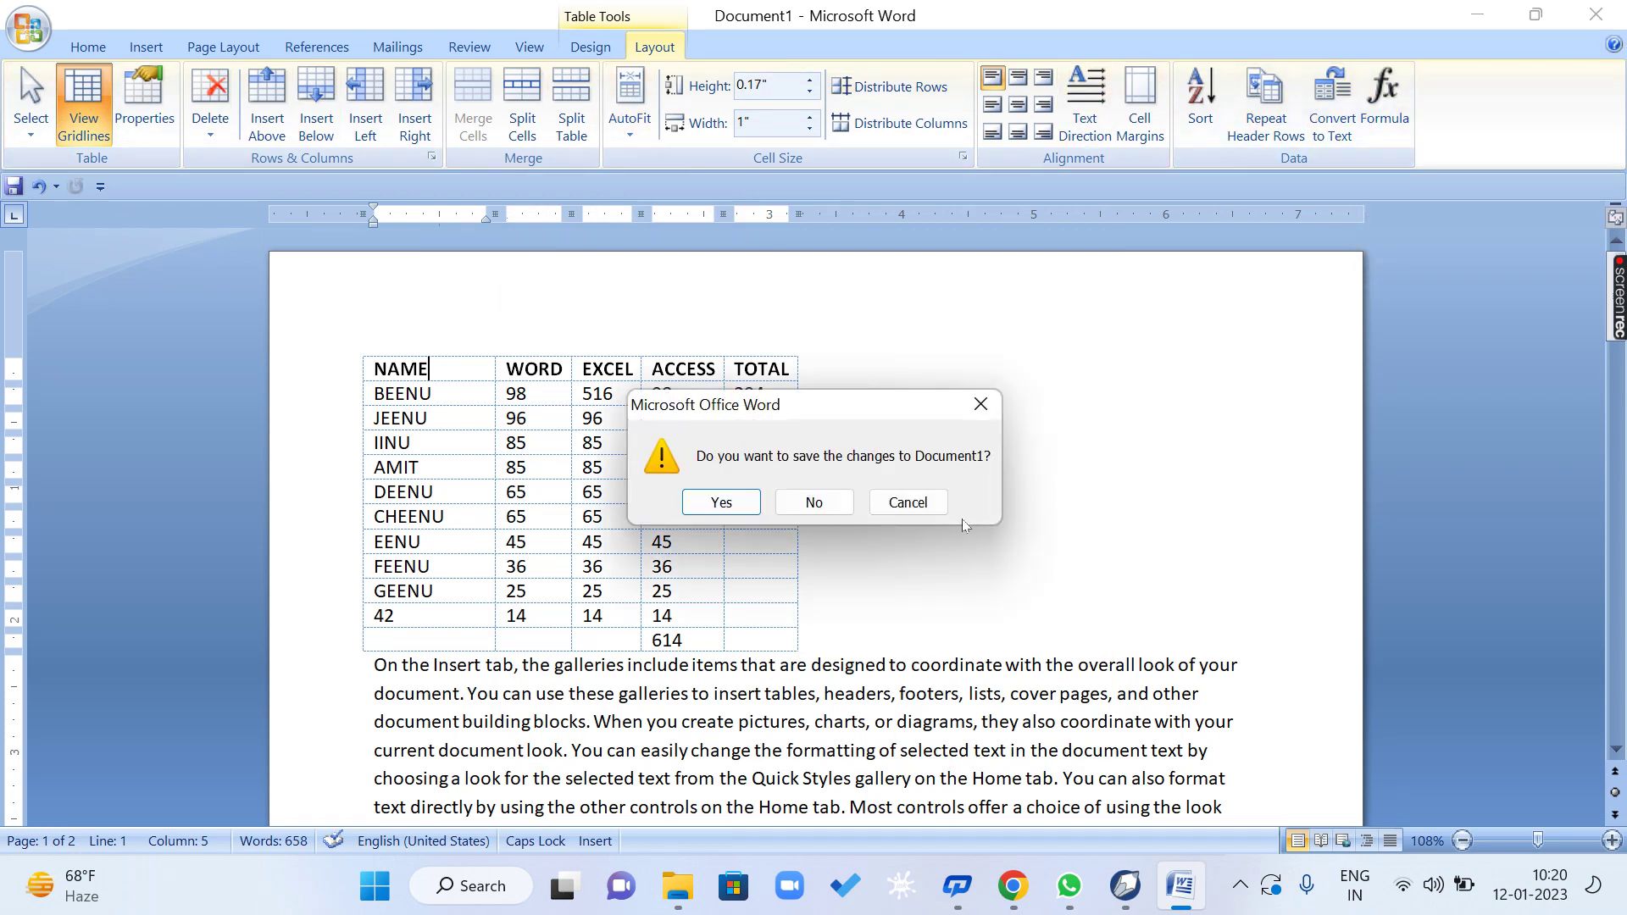